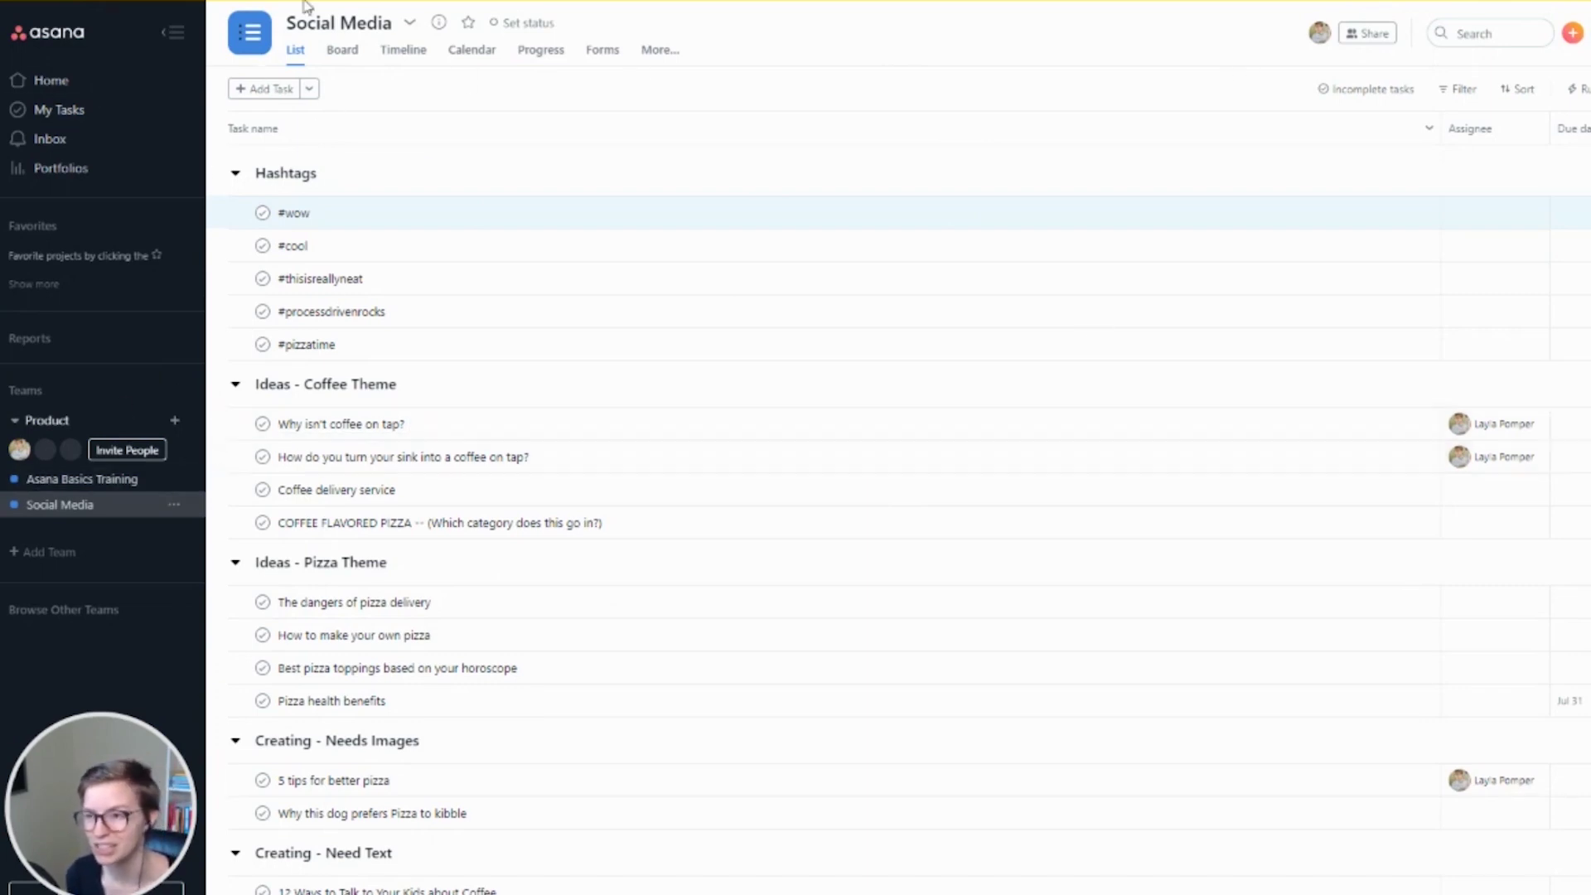
Step: Try moving the #wow task above the Hashtags section and return it to the first place in that section
{"action": "left_click", "coordinate": [173, 32]}
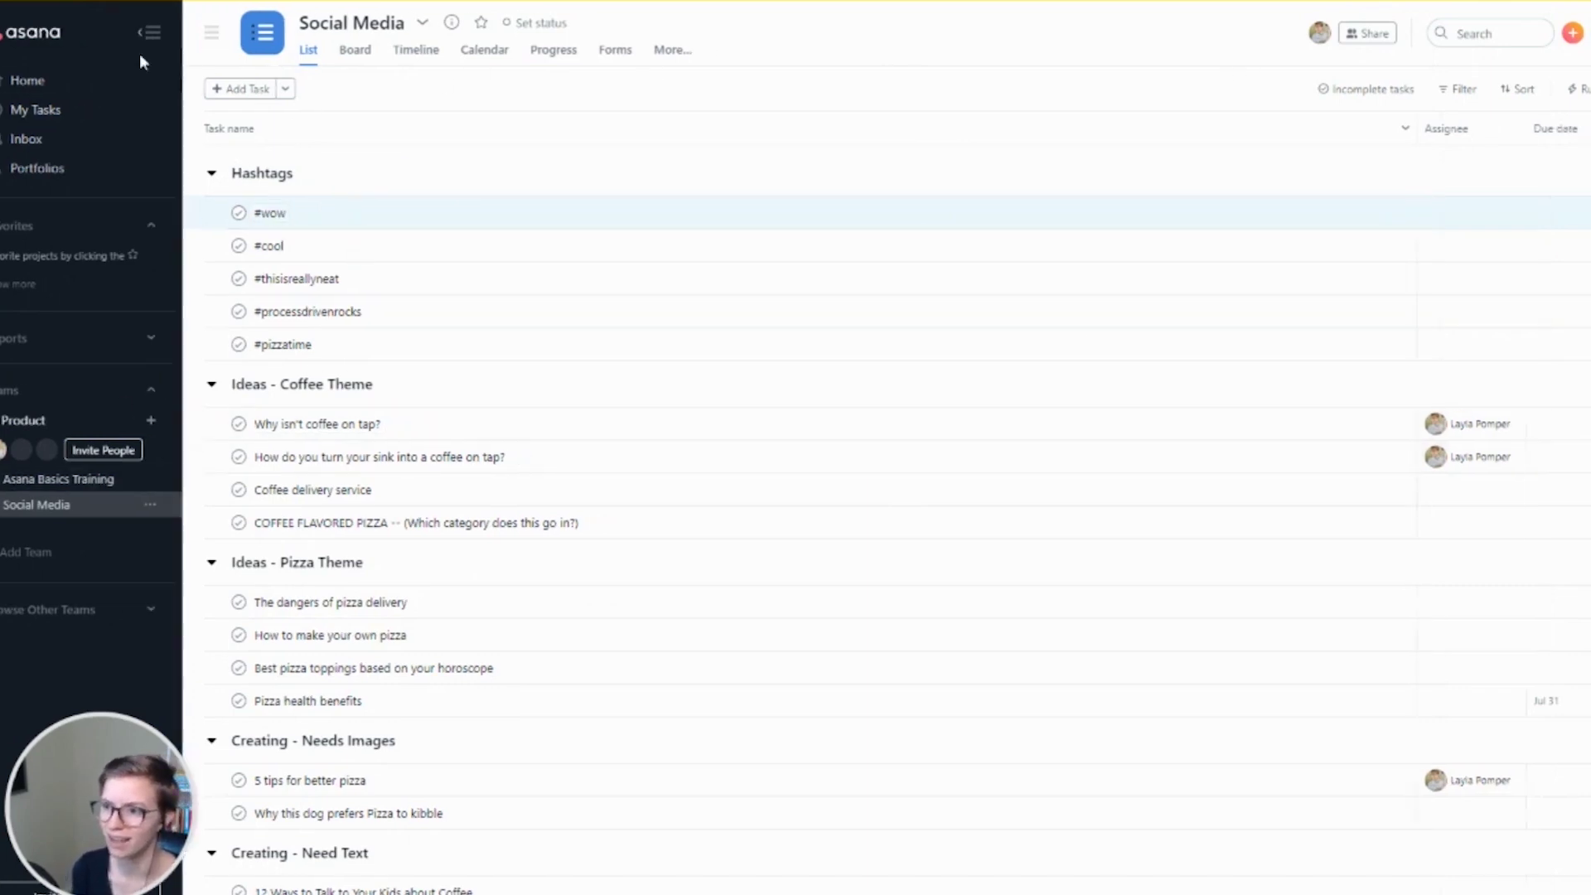
{"action": "left_click", "coordinate": [13, 33]}
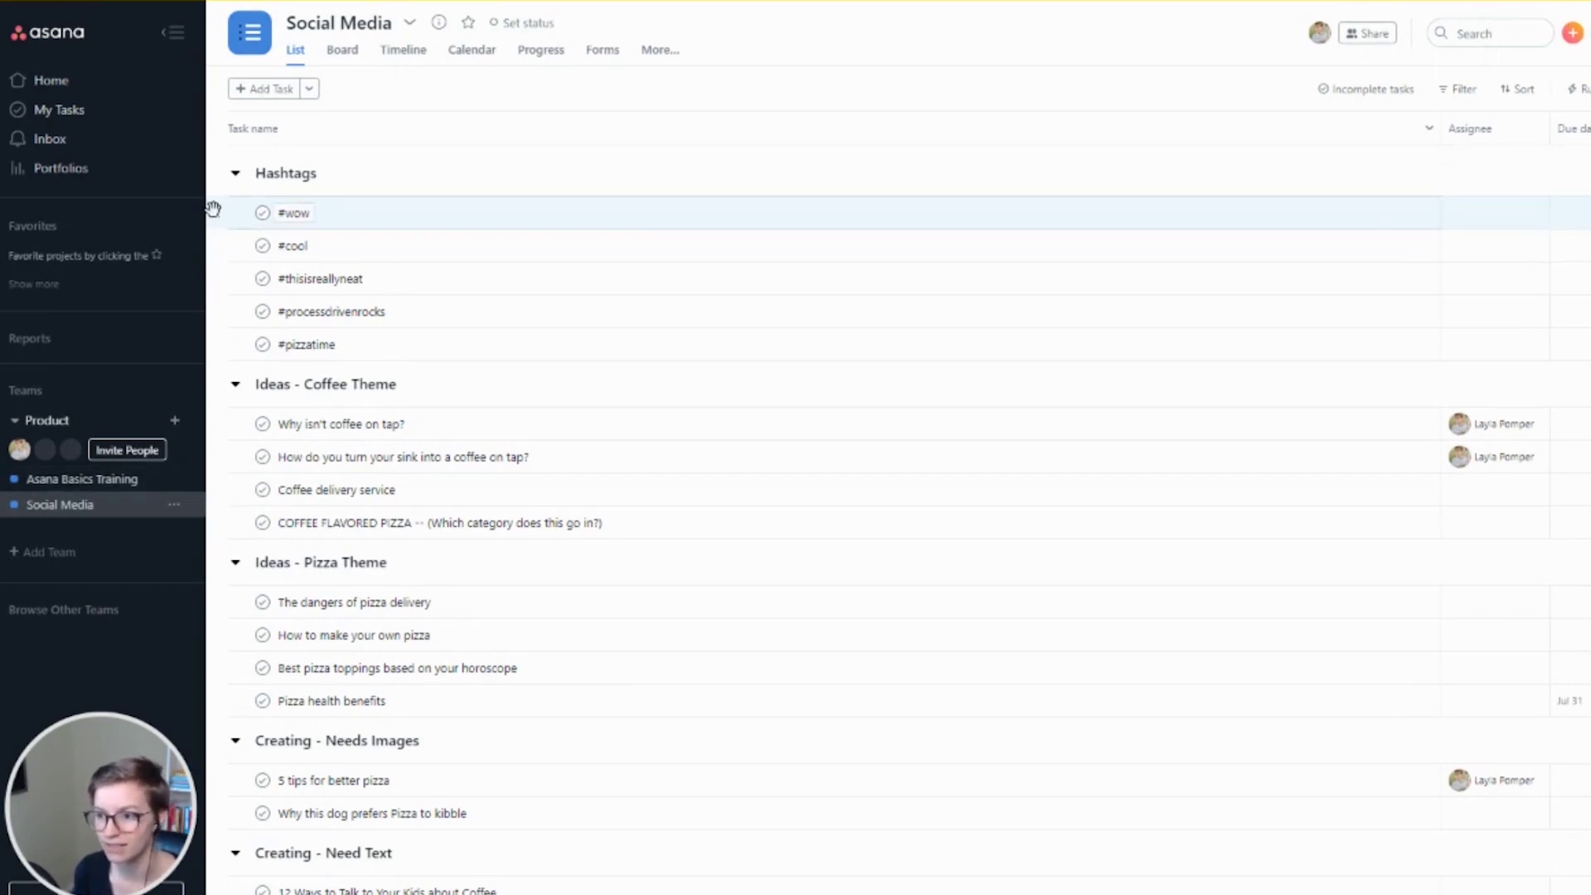
{"action": "left_click_drag", "start_coordinate": [216, 213], "coordinate": [235, 157]}
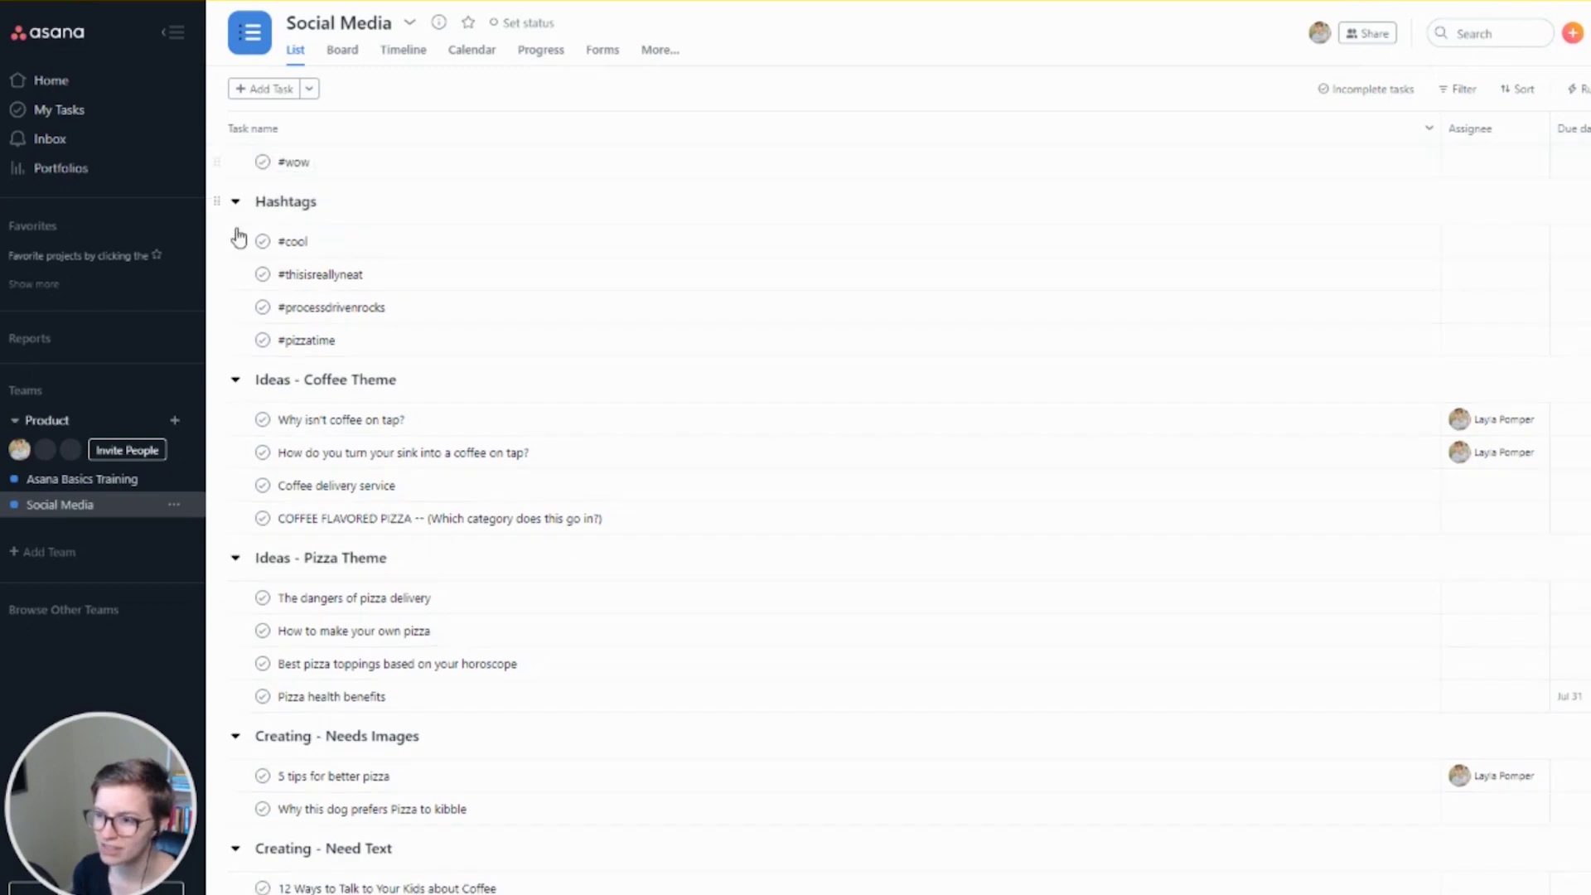
{"action": "left_click", "coordinate": [235, 202]}
{"action": "left_click", "coordinate": [235, 201]}
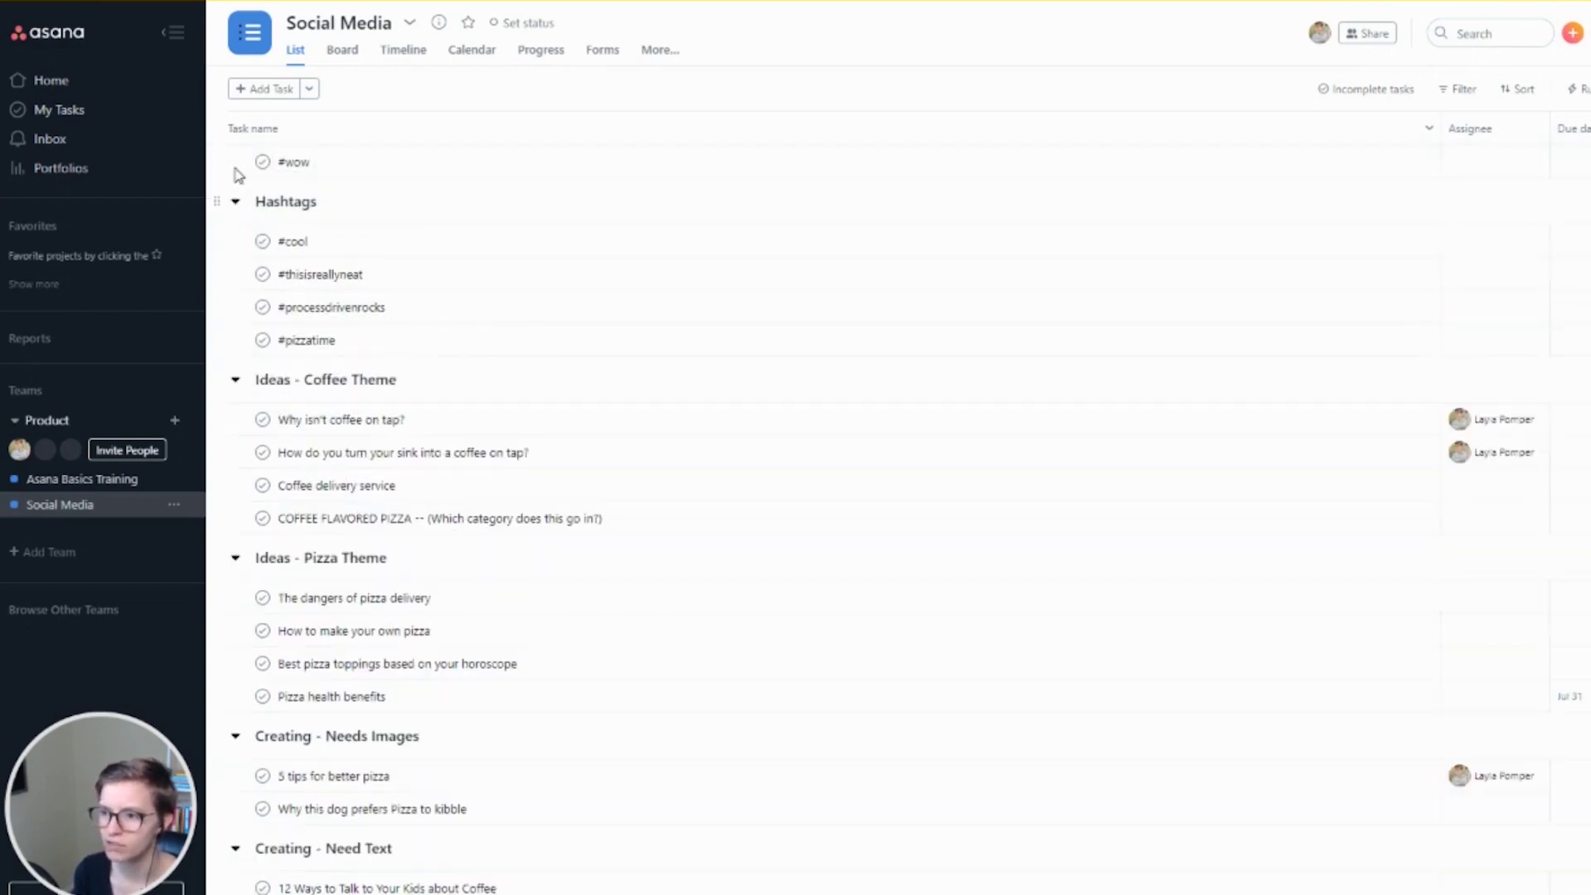
{"action": "left_click_drag", "start_coordinate": [218, 157], "coordinate": [233, 225]}
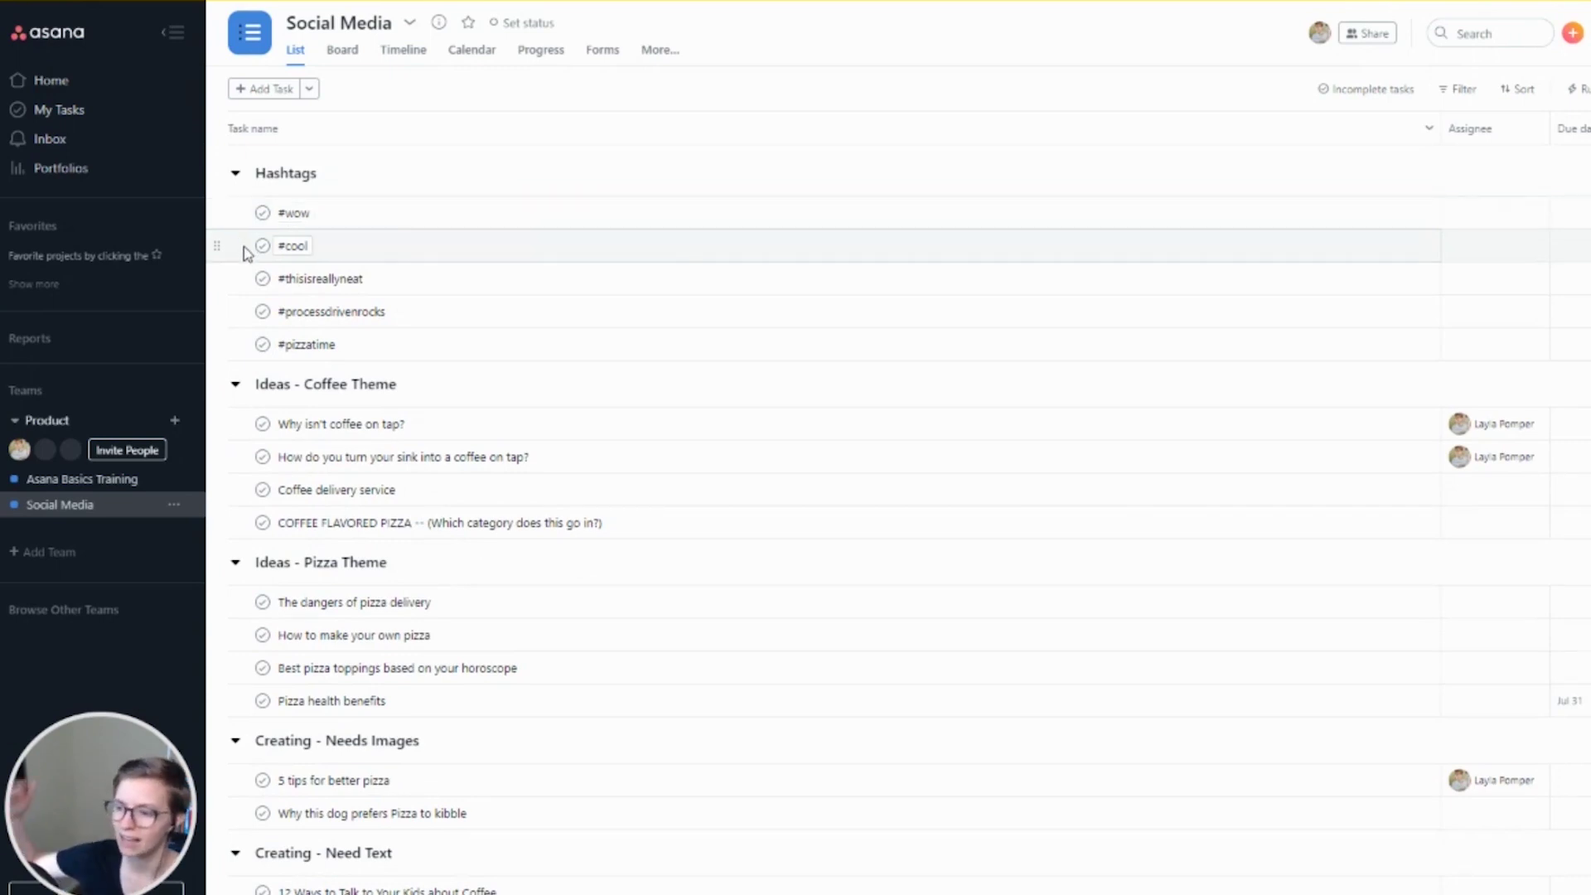
Step: Switch the Social Media project to the board view and look over its section columns
{"action": "scroll", "coordinate": [398, 476], "scroll_direction": "down", "scroll_amount": 2}
{"action": "scroll", "coordinate": [399, 477], "scroll_direction": "down", "scroll_amount": 4}
{"action": "scroll", "coordinate": [401, 458], "scroll_direction": "up", "scroll_amount": 6}
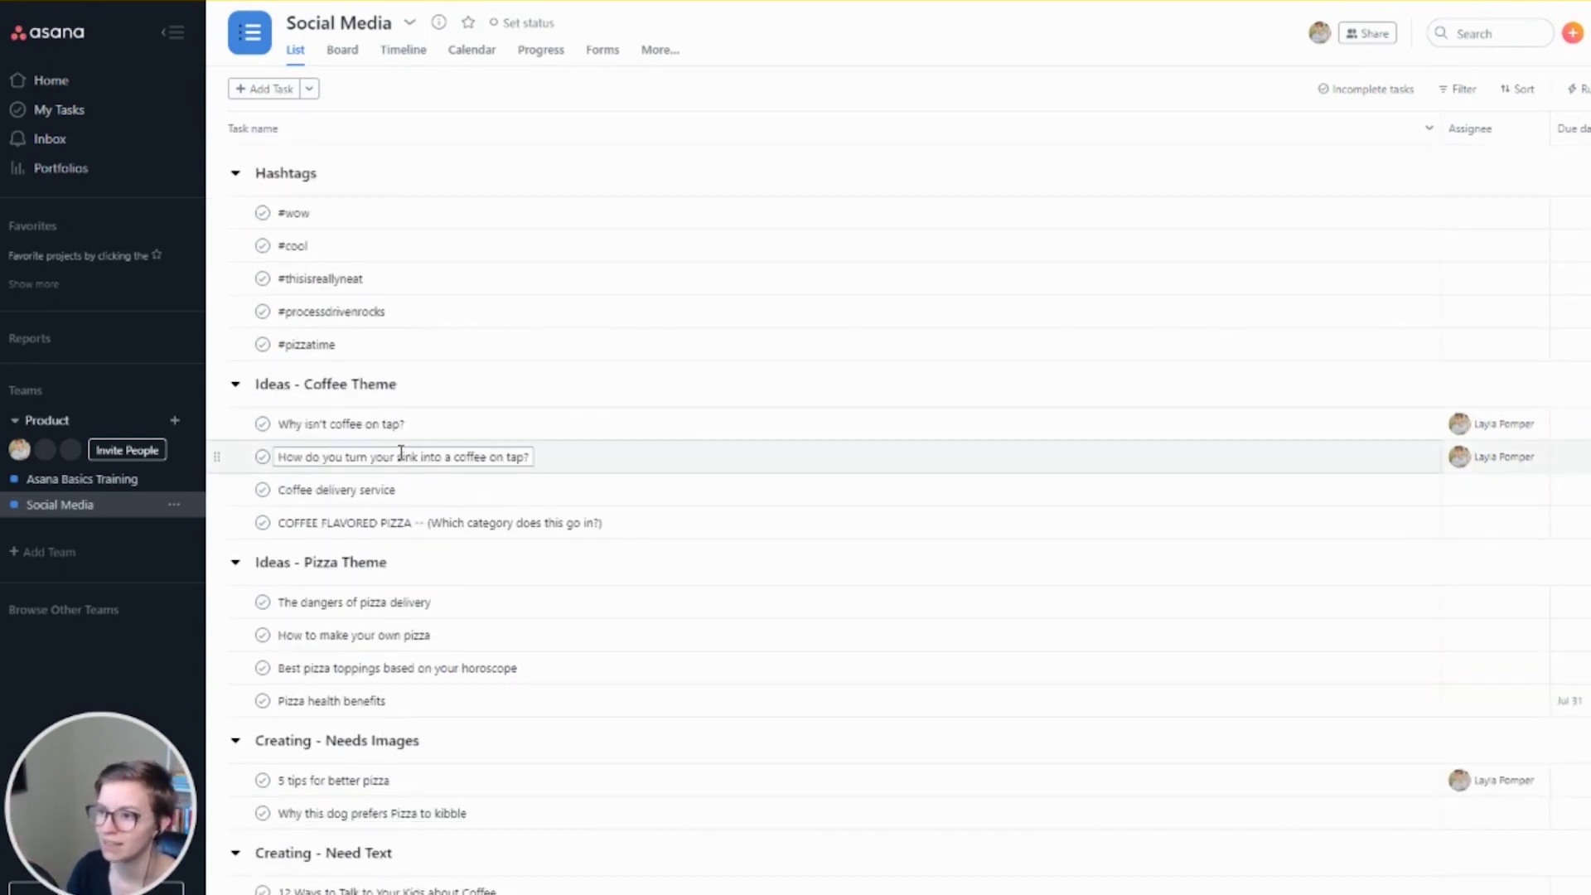
{"action": "left_click", "coordinate": [342, 50]}
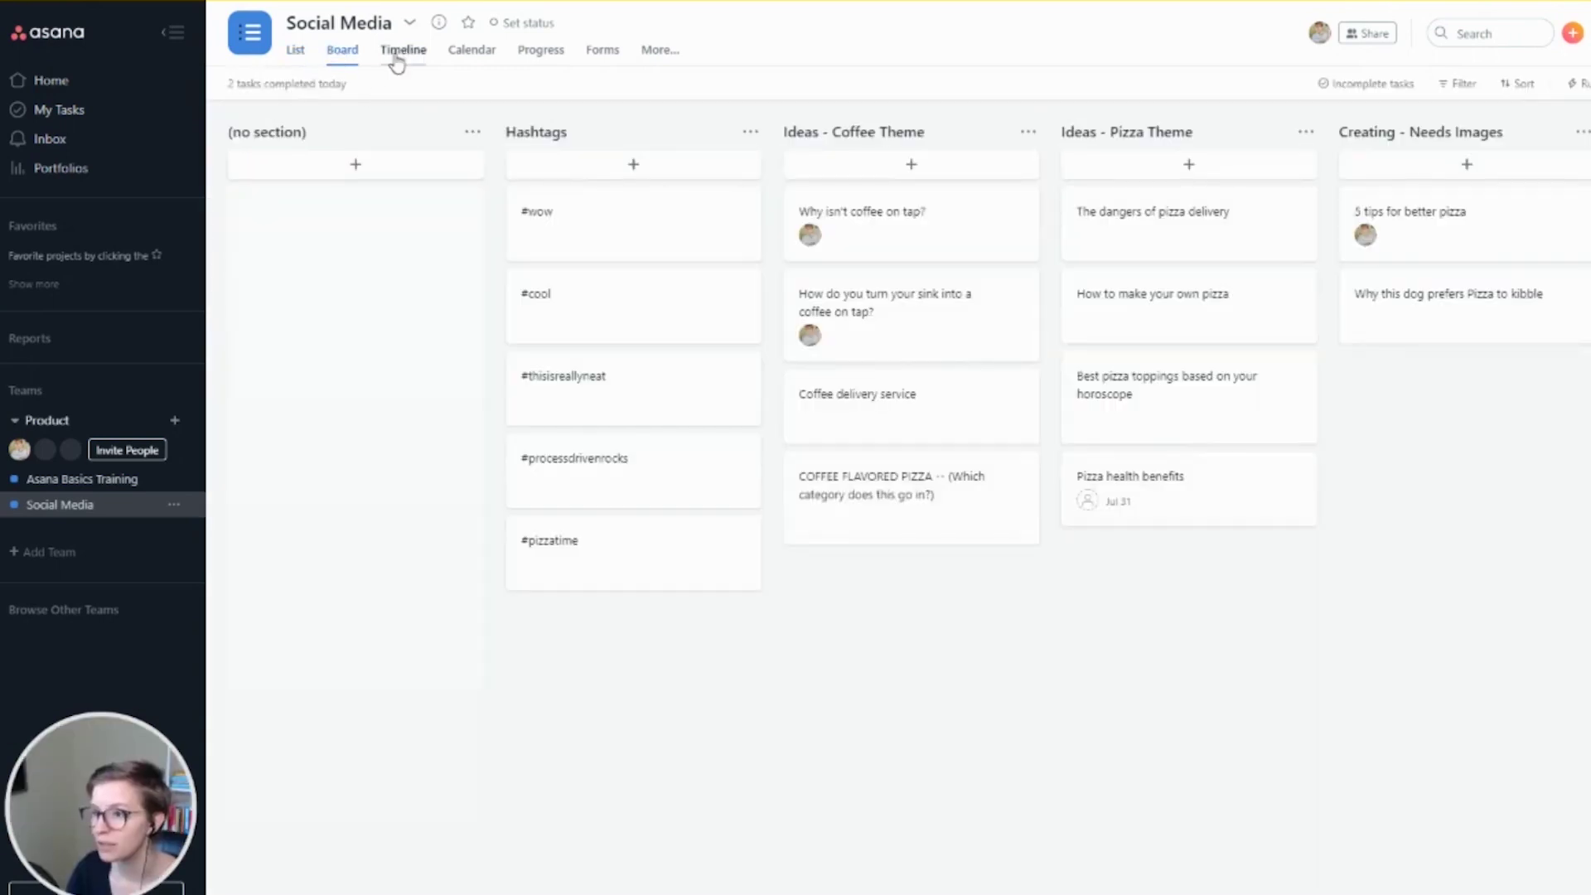
{"action": "left_click", "coordinate": [399, 53]}
{"action": "left_click", "coordinate": [342, 51]}
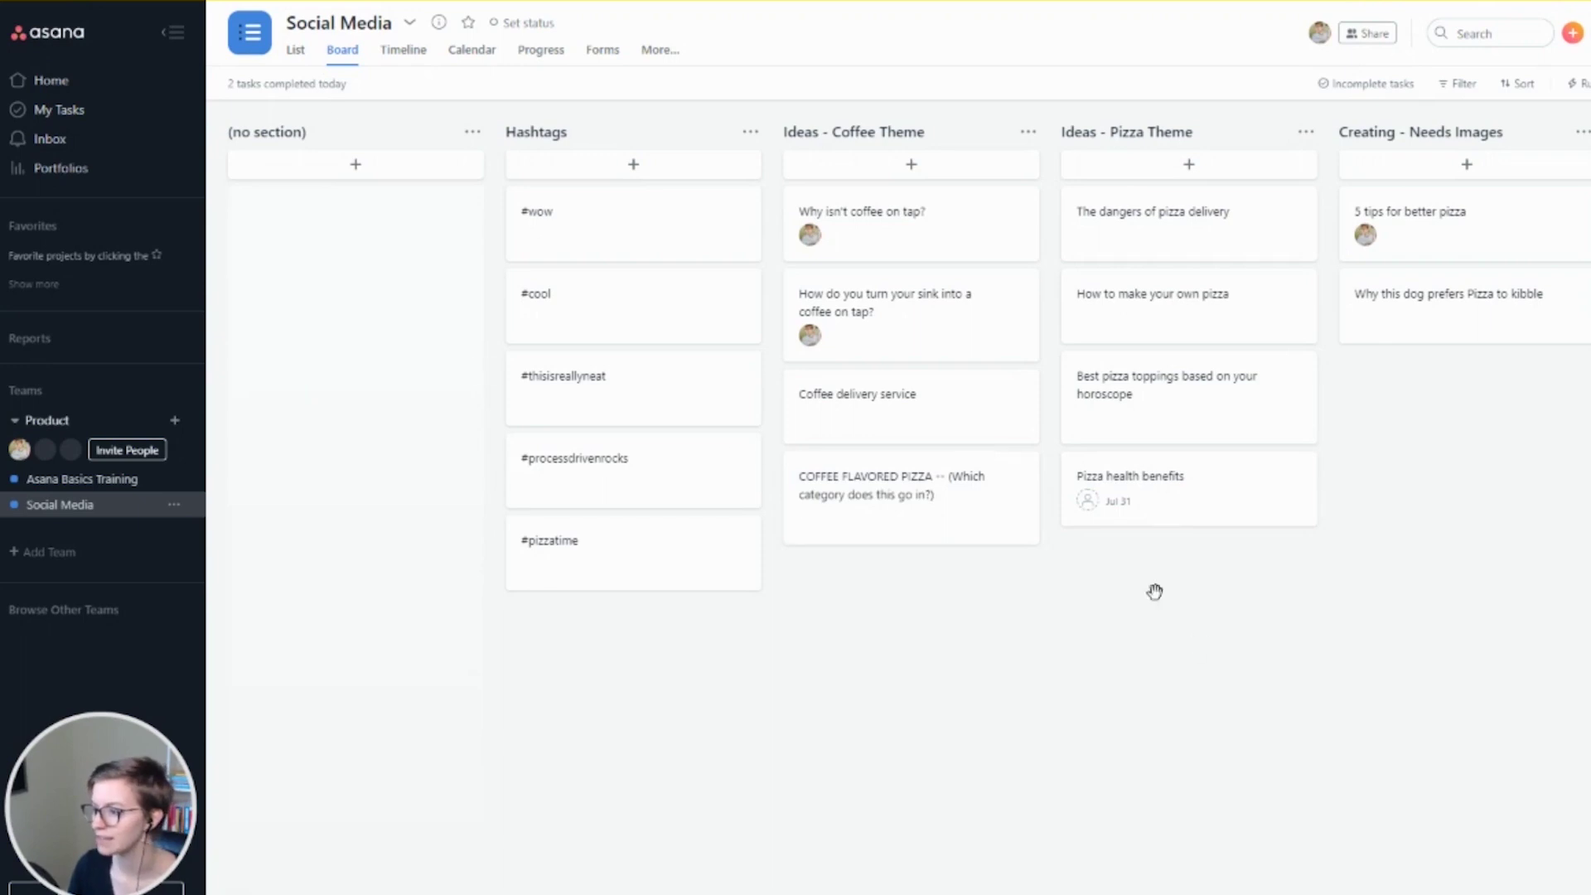
{"action": "left_click_drag", "start_coordinate": [1193, 681], "coordinate": [639, 611]}
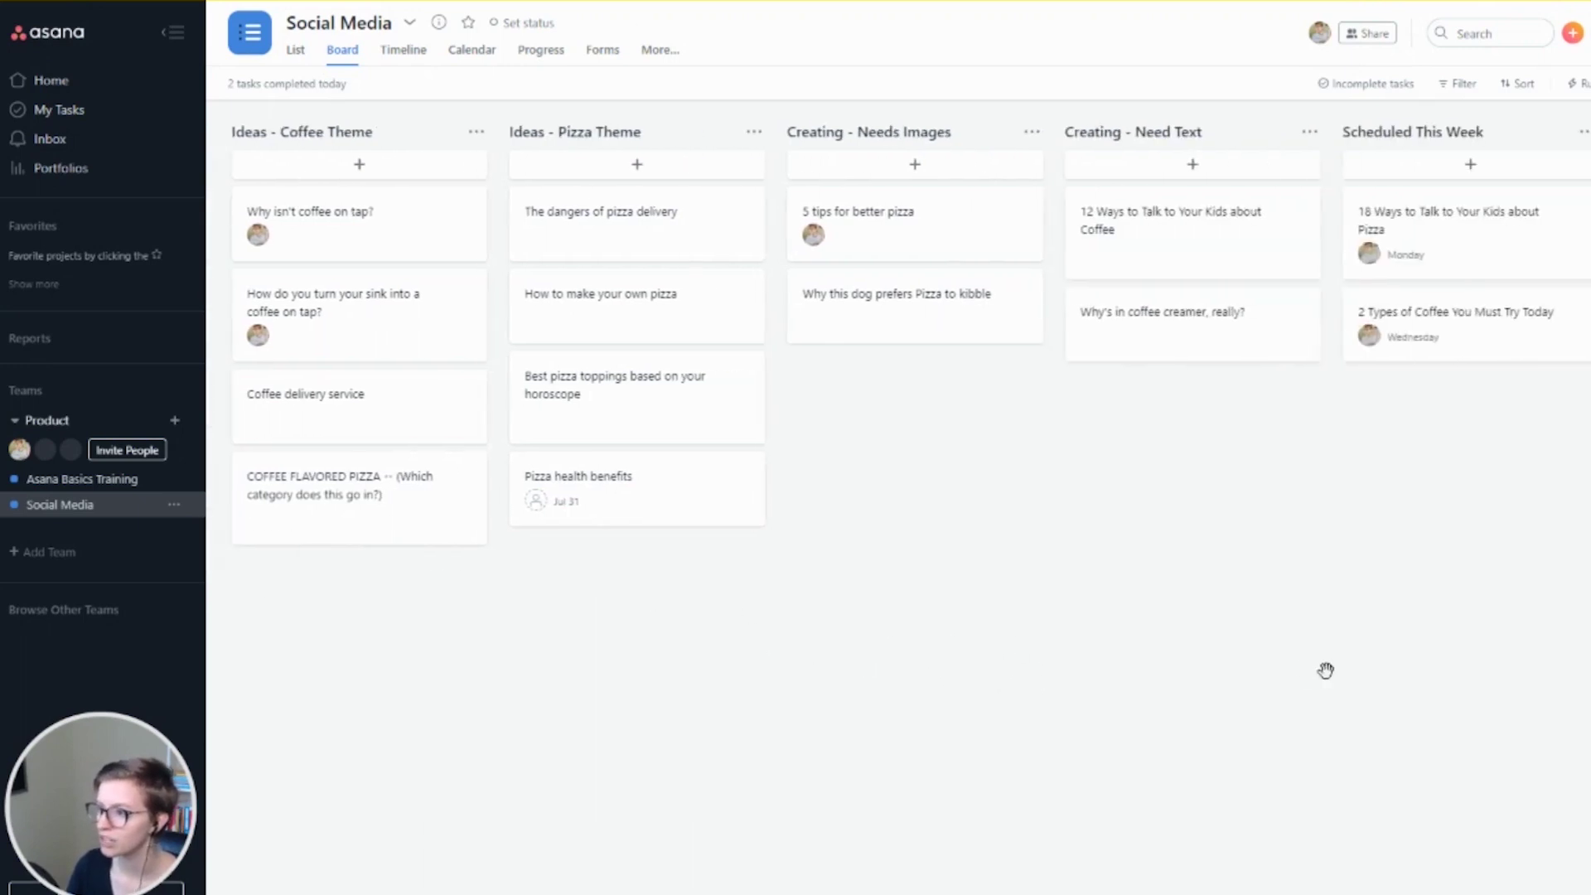
{"action": "left_click_drag", "start_coordinate": [1234, 663], "coordinate": [1262, 707]}
Step: Rename the pizza ideas column to "Ideas - Pizza Theme!" and the needs-images column to "Creating - Needs Images!"
{"action": "left_click", "coordinate": [681, 131]}
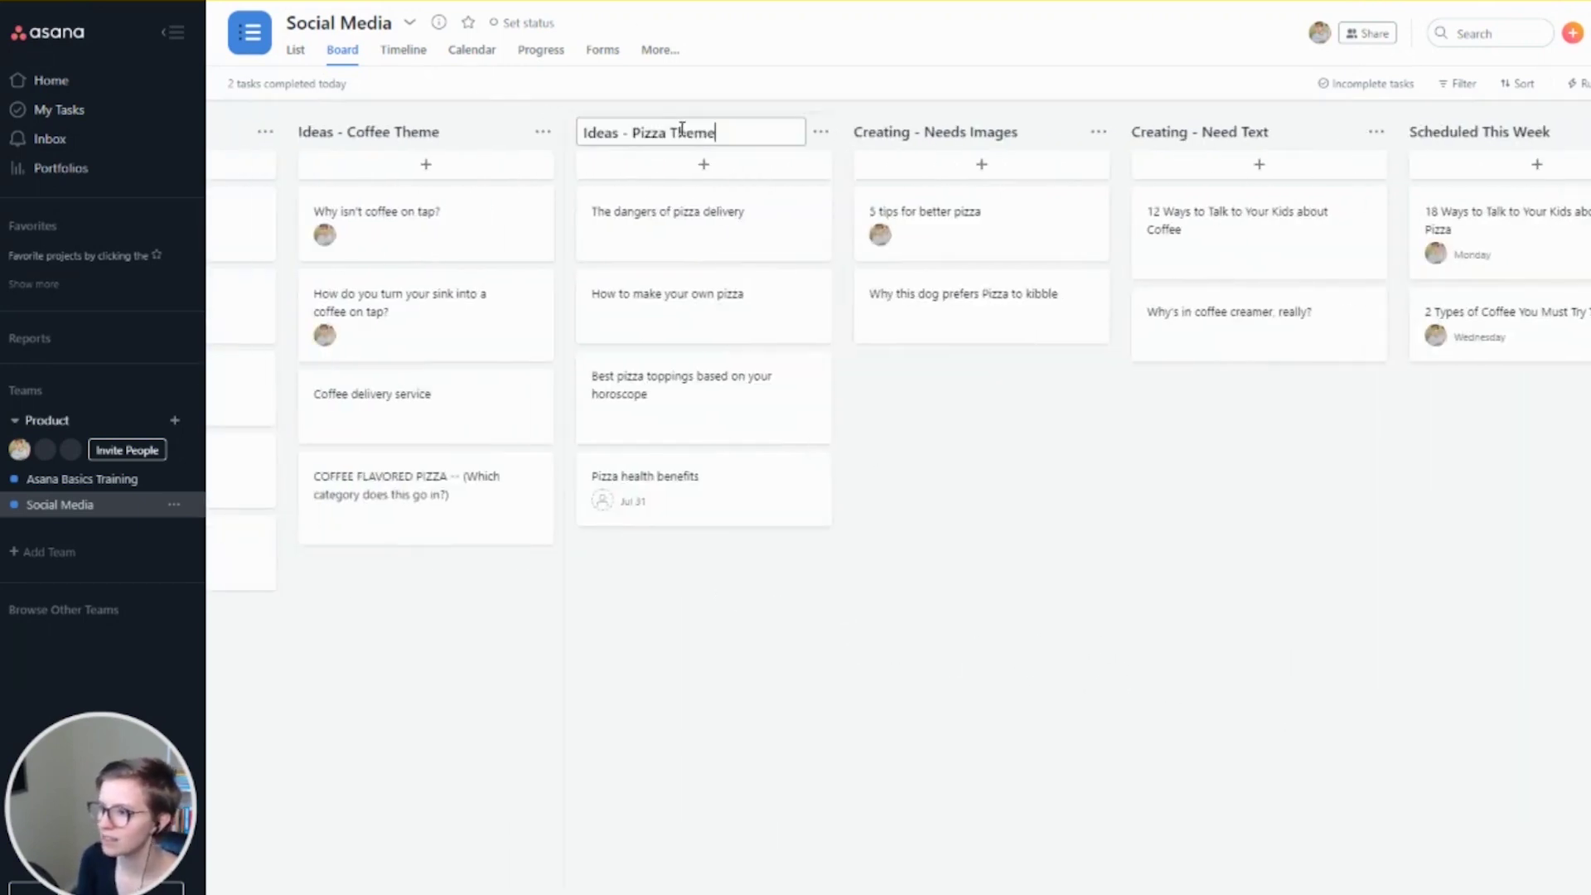
{"action": "type", "text": "!"}
{"action": "left_click", "coordinate": [1035, 132]}
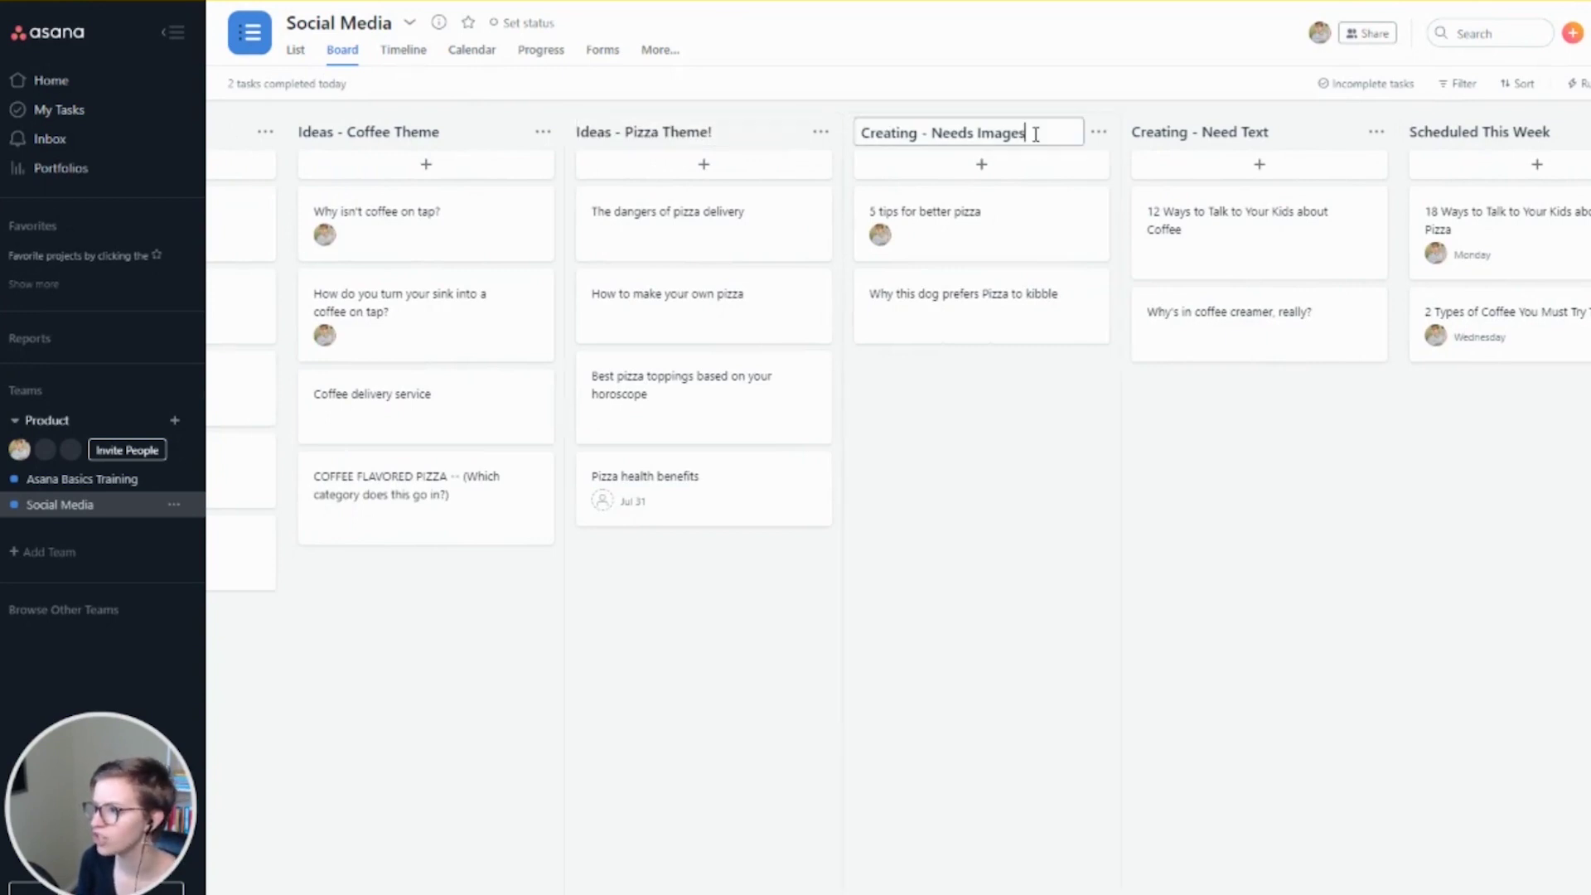
{"action": "left_click", "coordinate": [1150, 573]}
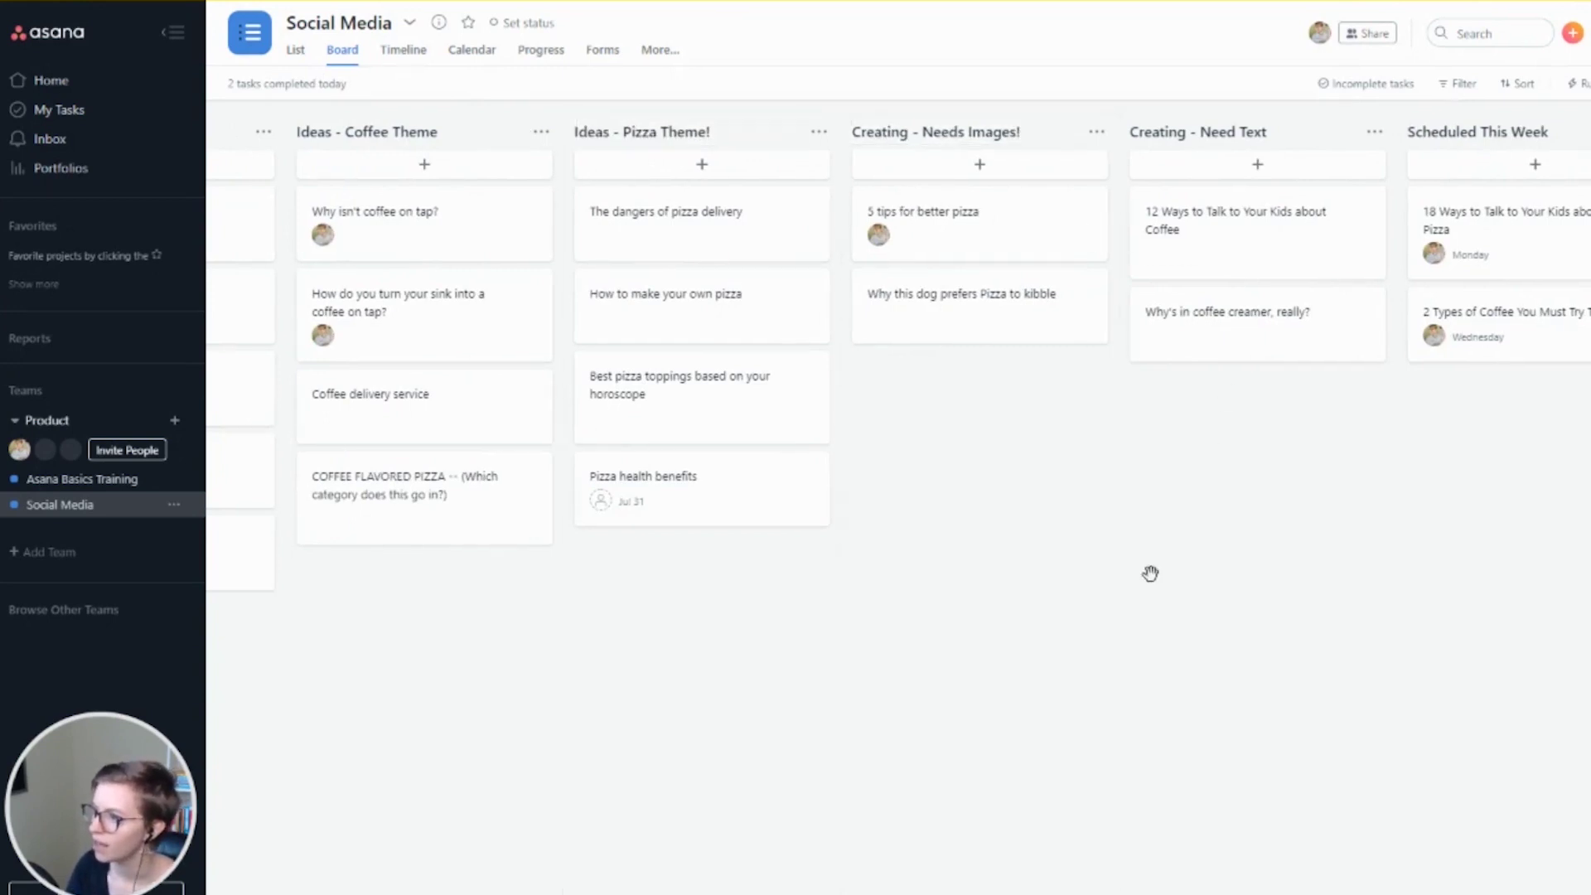
Step: Rename the "Creating - Need Text" column to "Creating - Need Txt"
{"action": "left_click_drag", "start_coordinate": [1078, 668], "coordinate": [662, 597]}
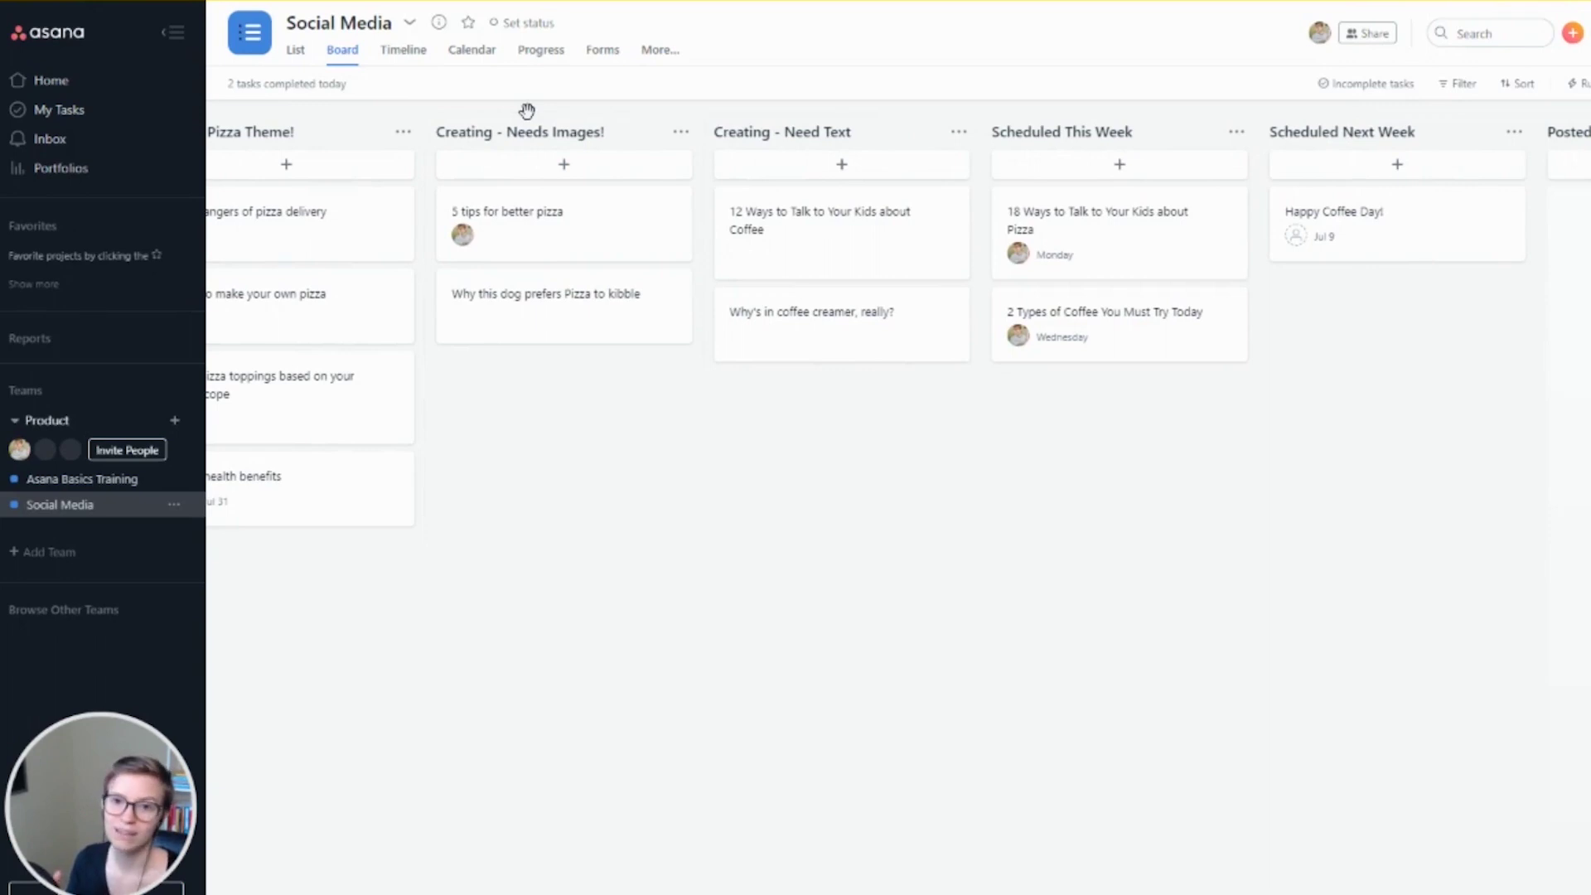
{"action": "left_click", "coordinate": [991, 167]}
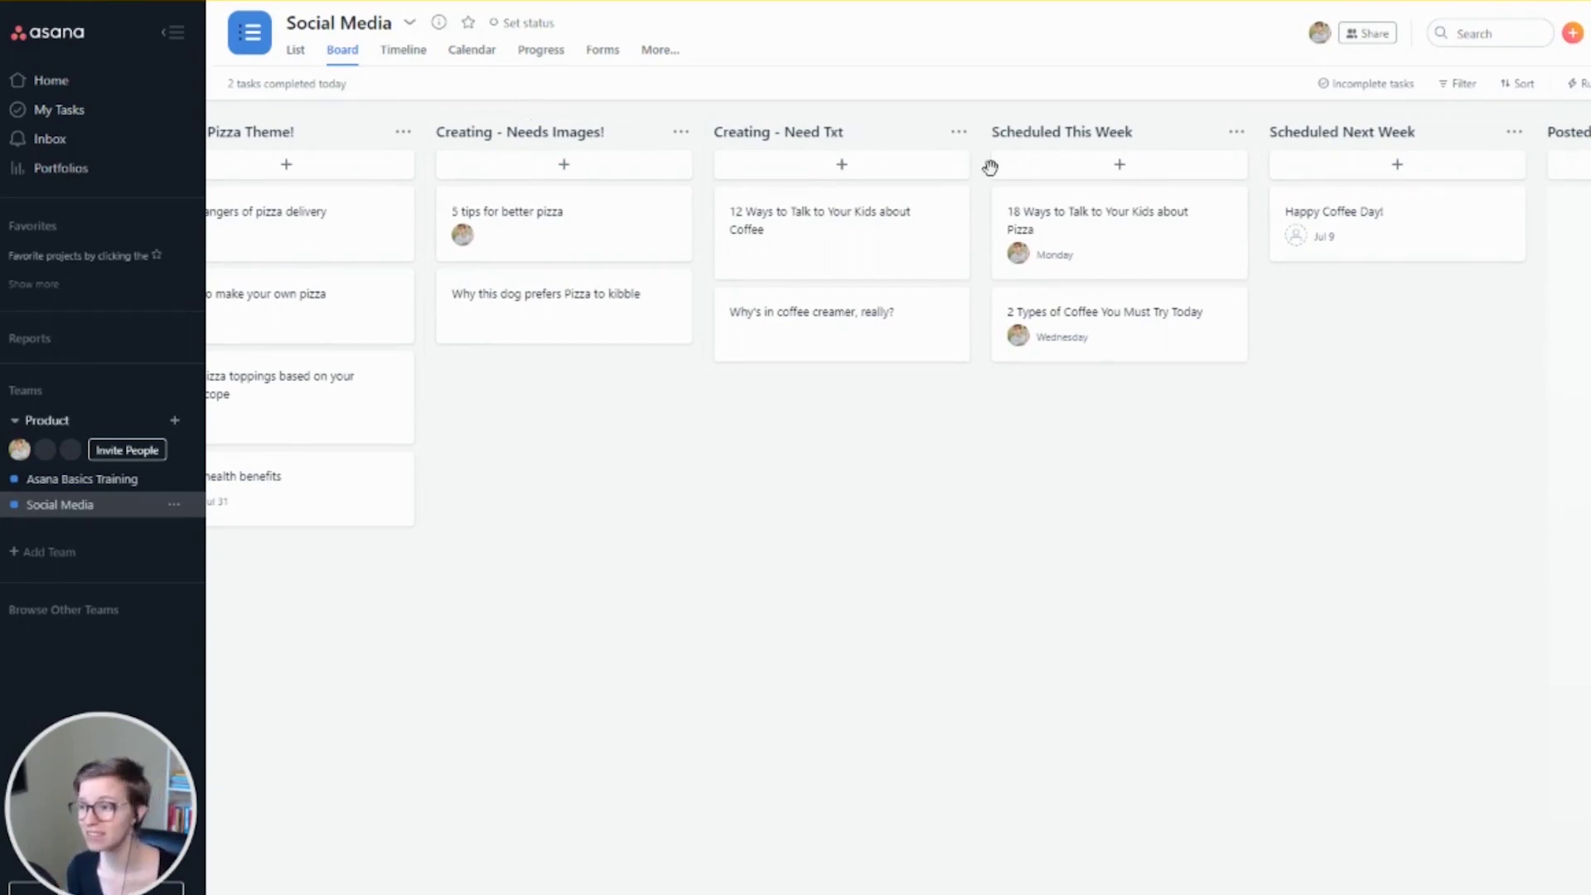
{"action": "left_click", "coordinate": [853, 134]}
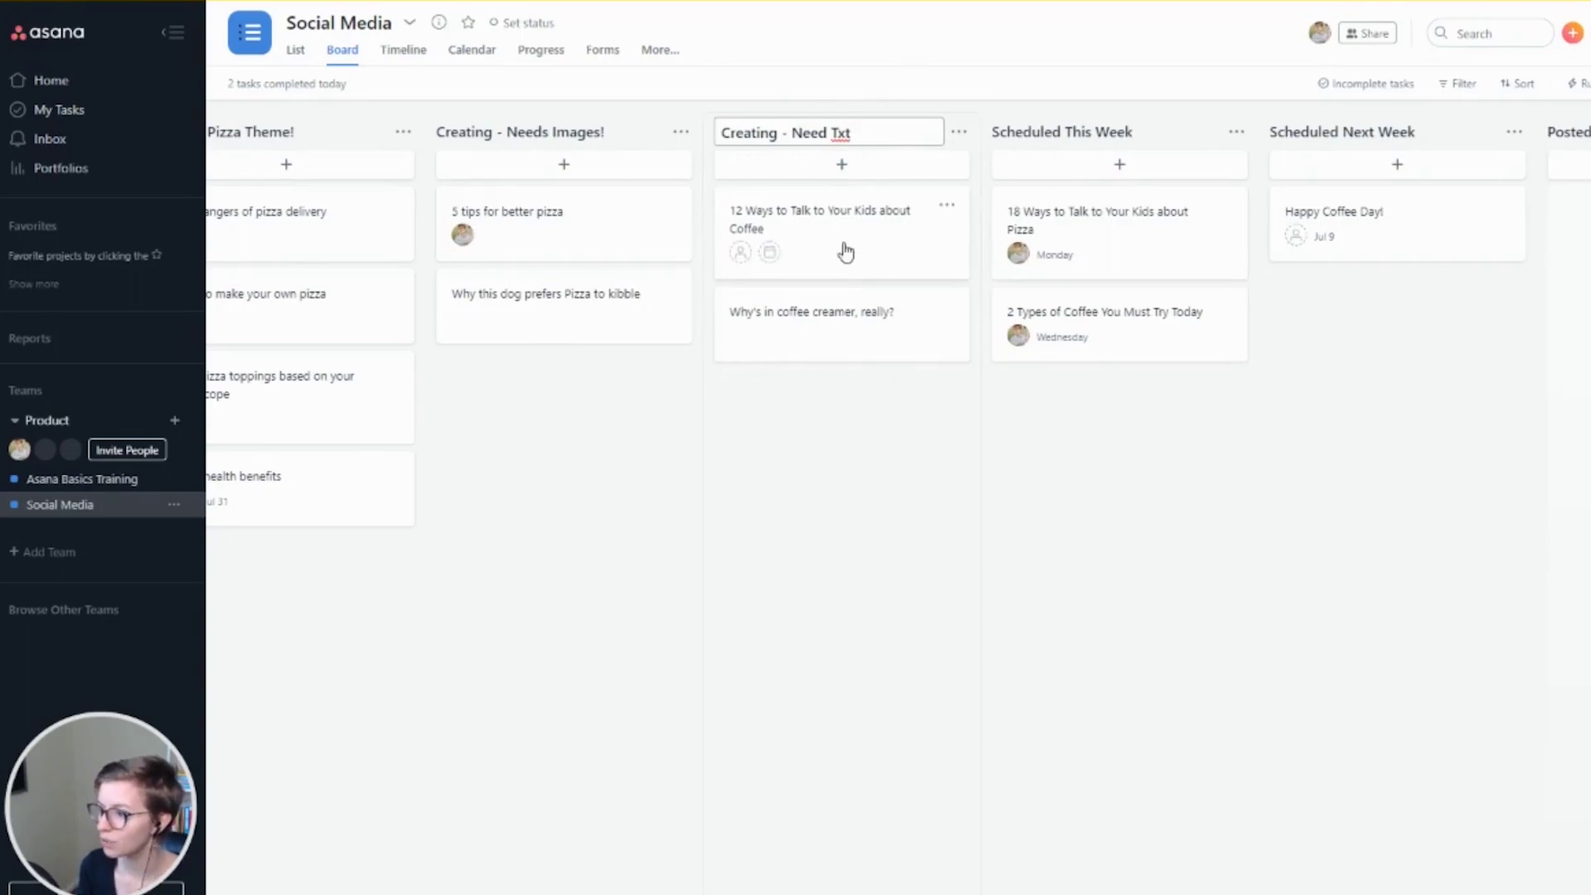
Step: Open the "12 Ways to Talk to Your Kids about Coffee" task, view the sections it can be assigned to, and close it
{"action": "left_click", "coordinate": [845, 249]}
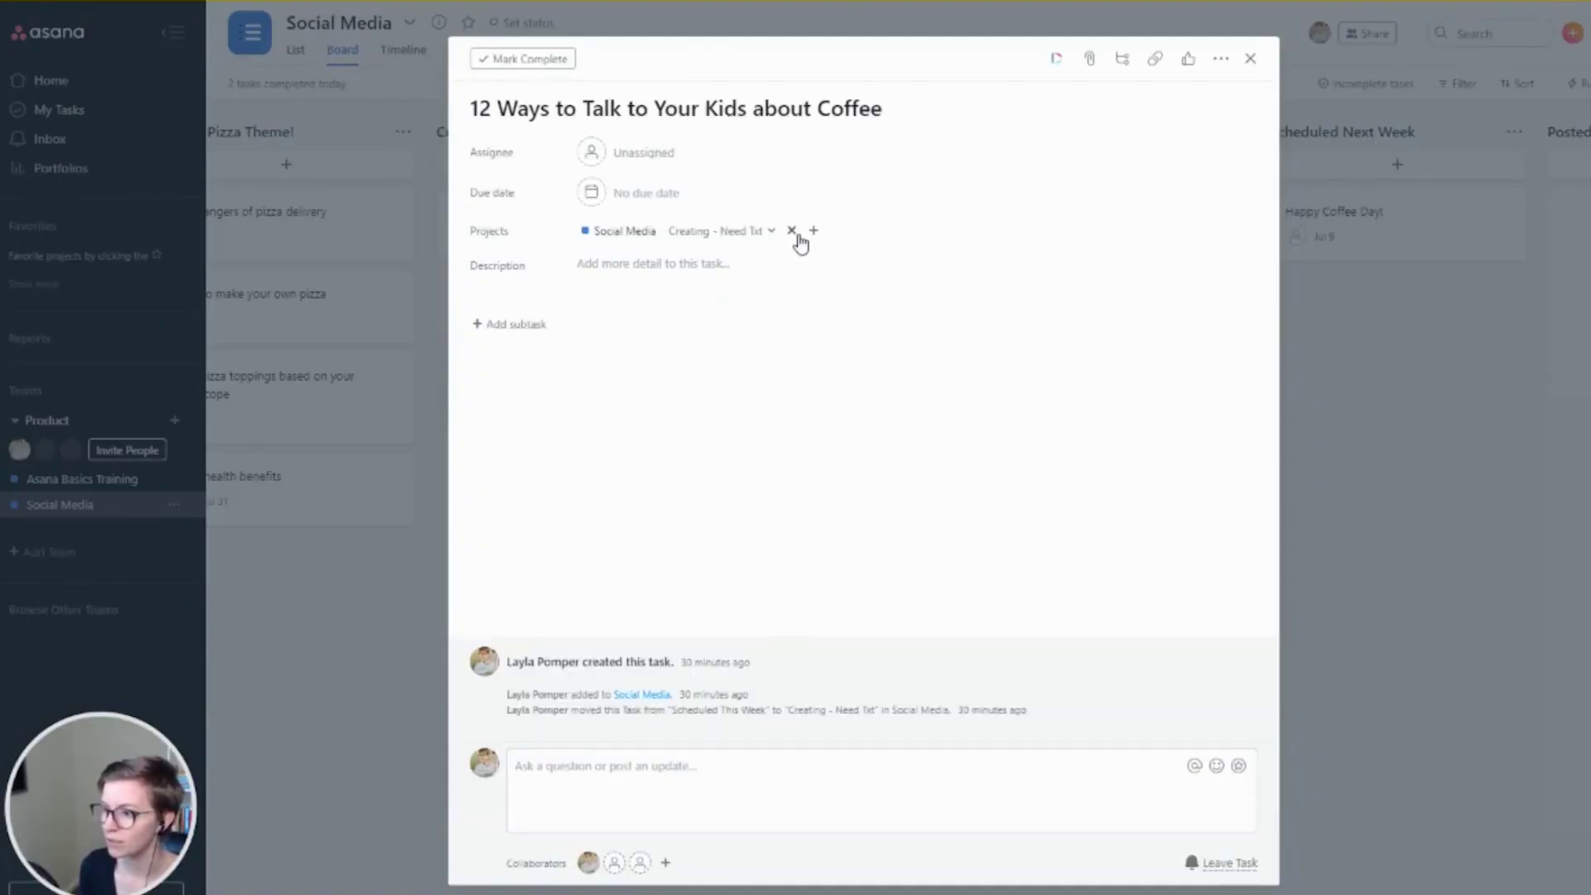
{"action": "left_click", "coordinate": [747, 231]}
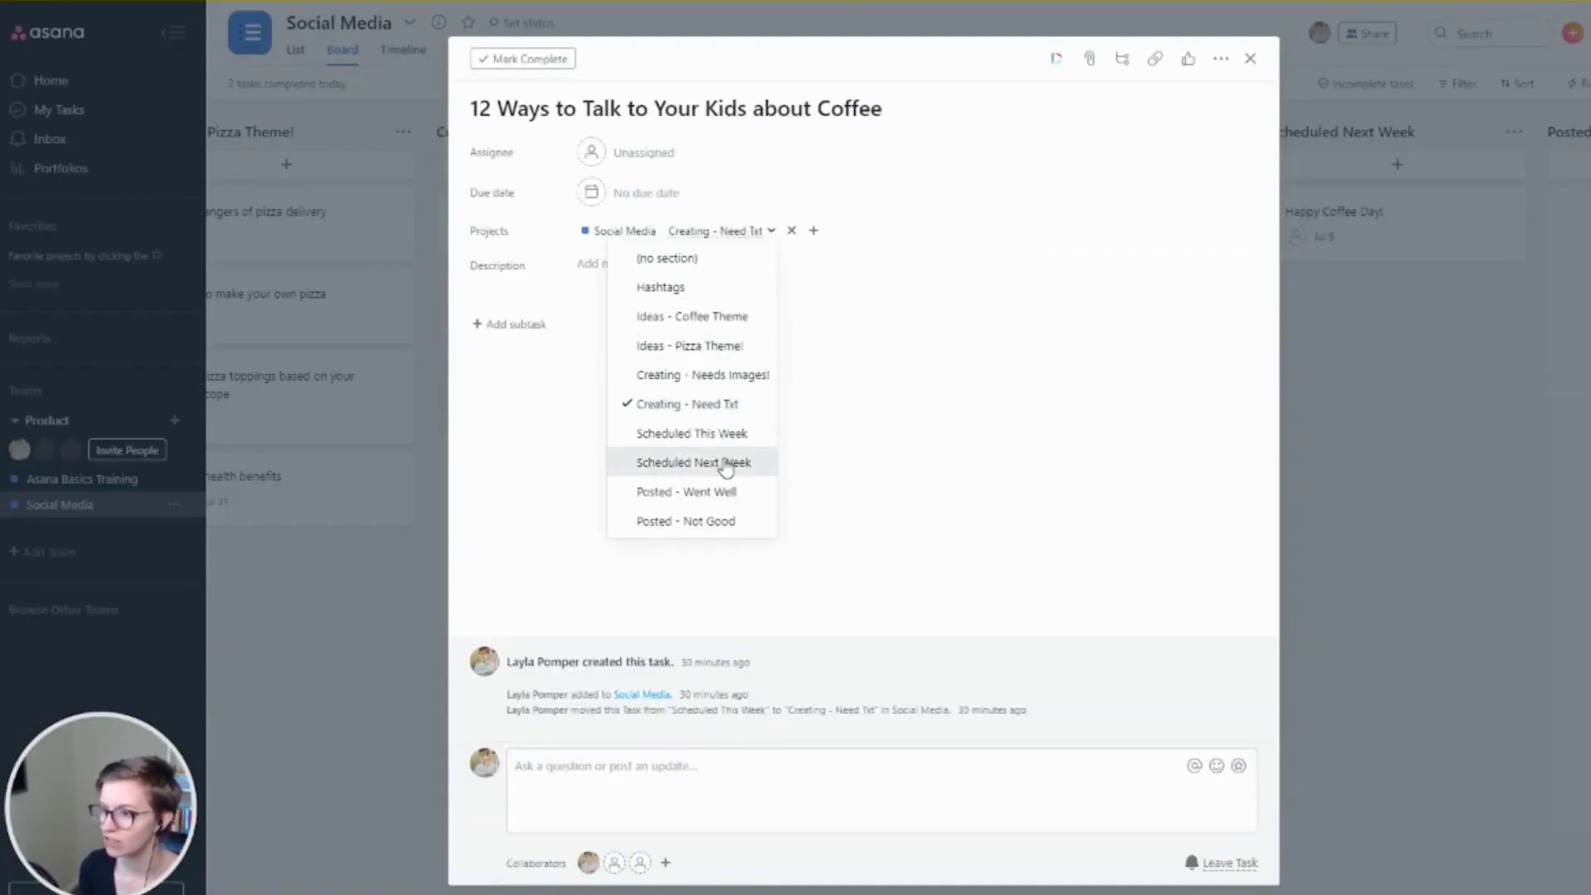
{"action": "key", "text": "Escape"}
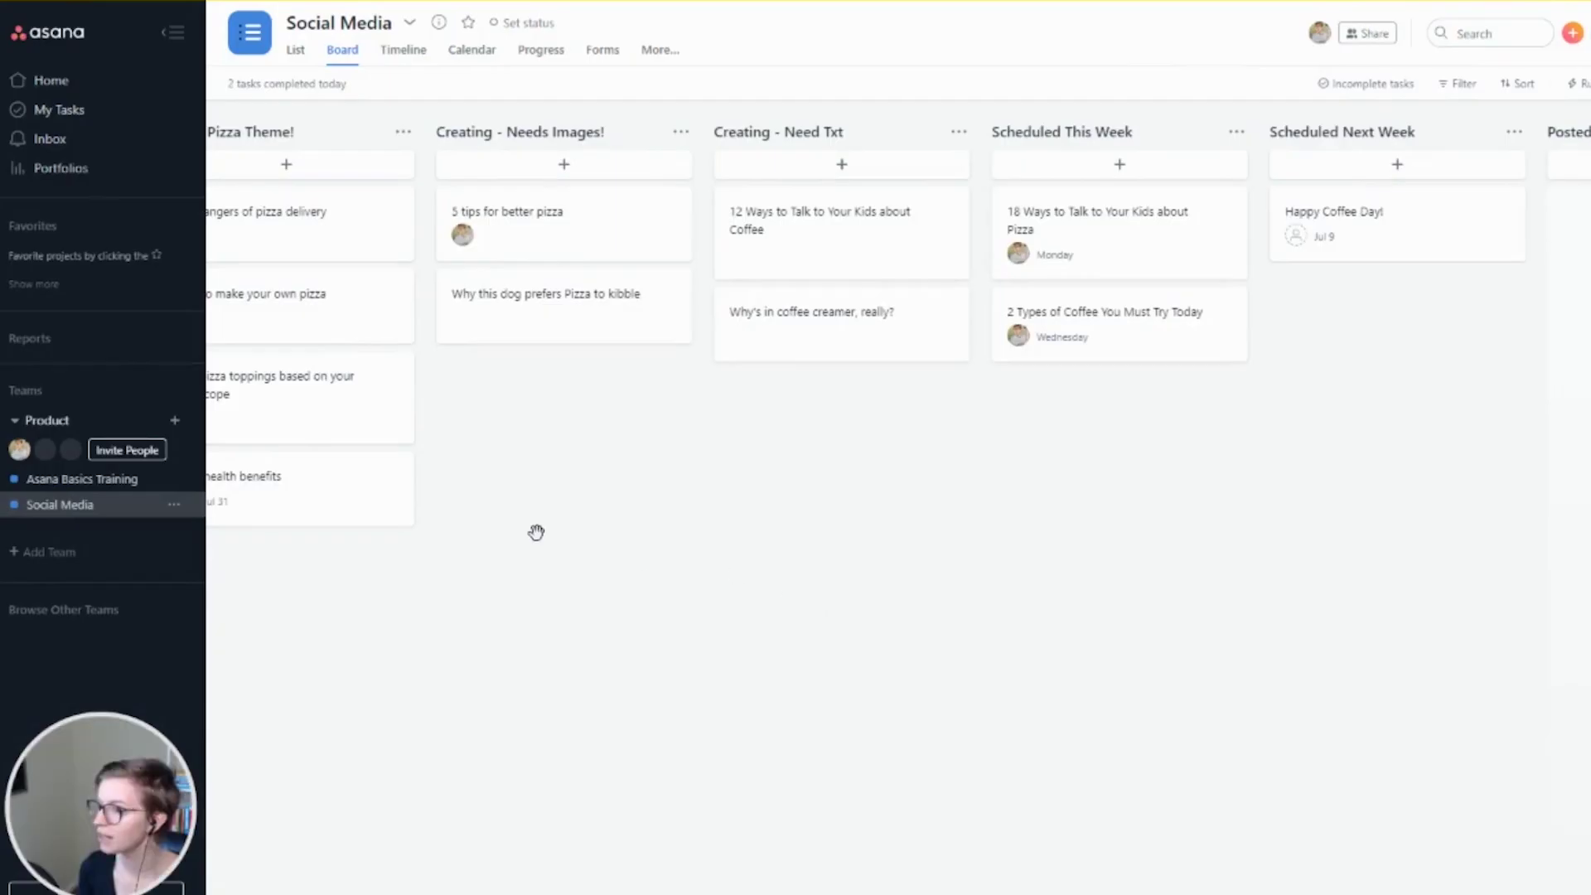
Step: Return the project to the list view and look at the details of the #wow task
{"action": "left_click_drag", "start_coordinate": [430, 531], "coordinate": [1315, 579]}
{"action": "left_click_drag", "start_coordinate": [328, 313], "coordinate": [558, 315]}
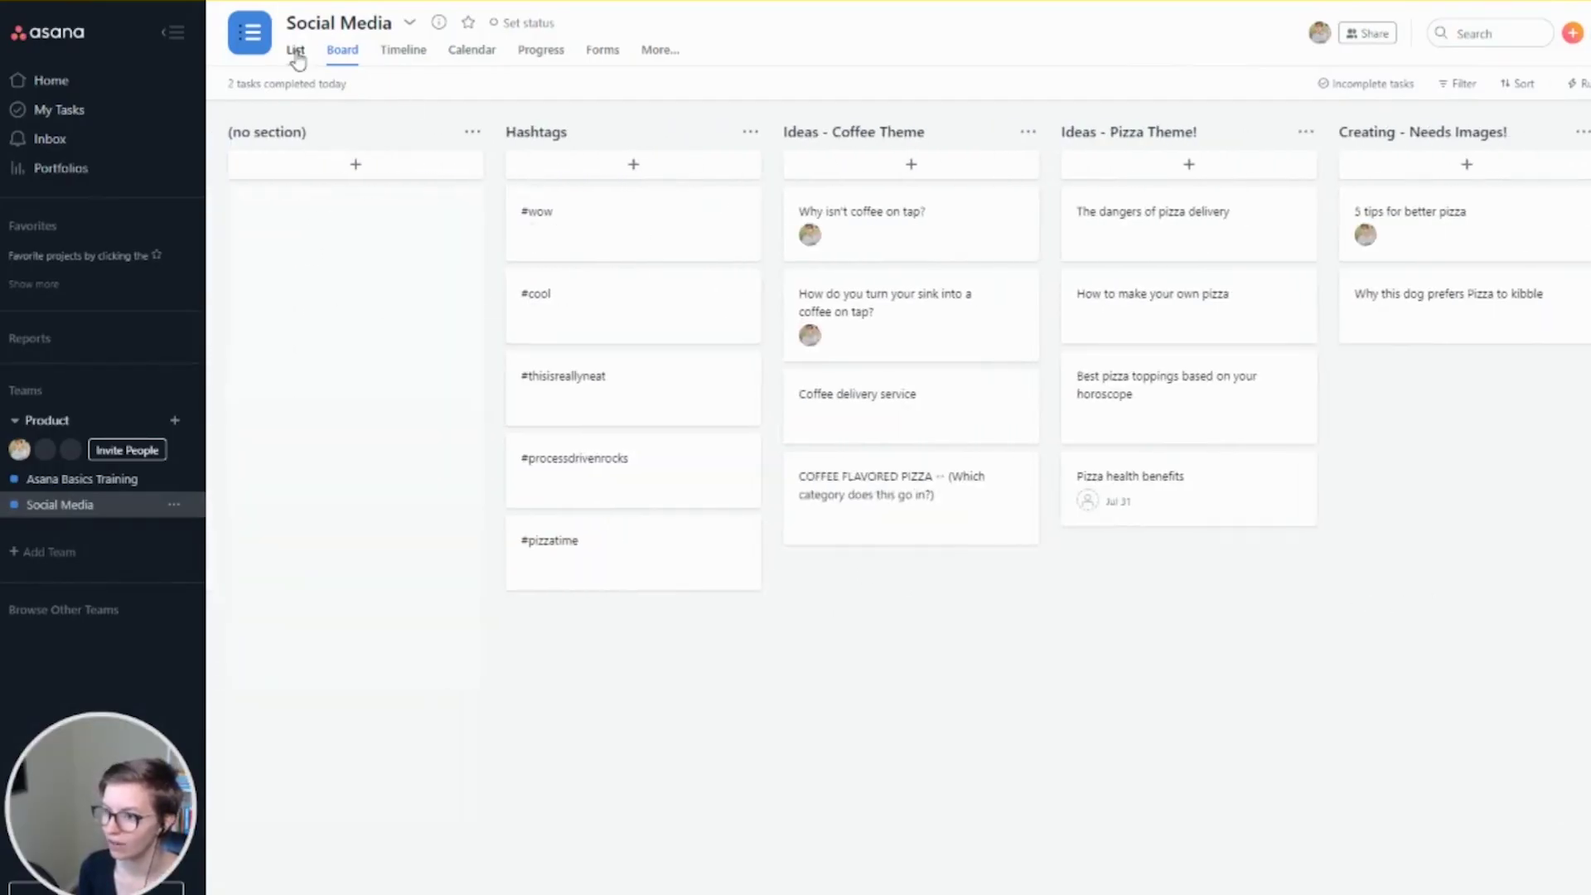
{"action": "left_click", "coordinate": [297, 51]}
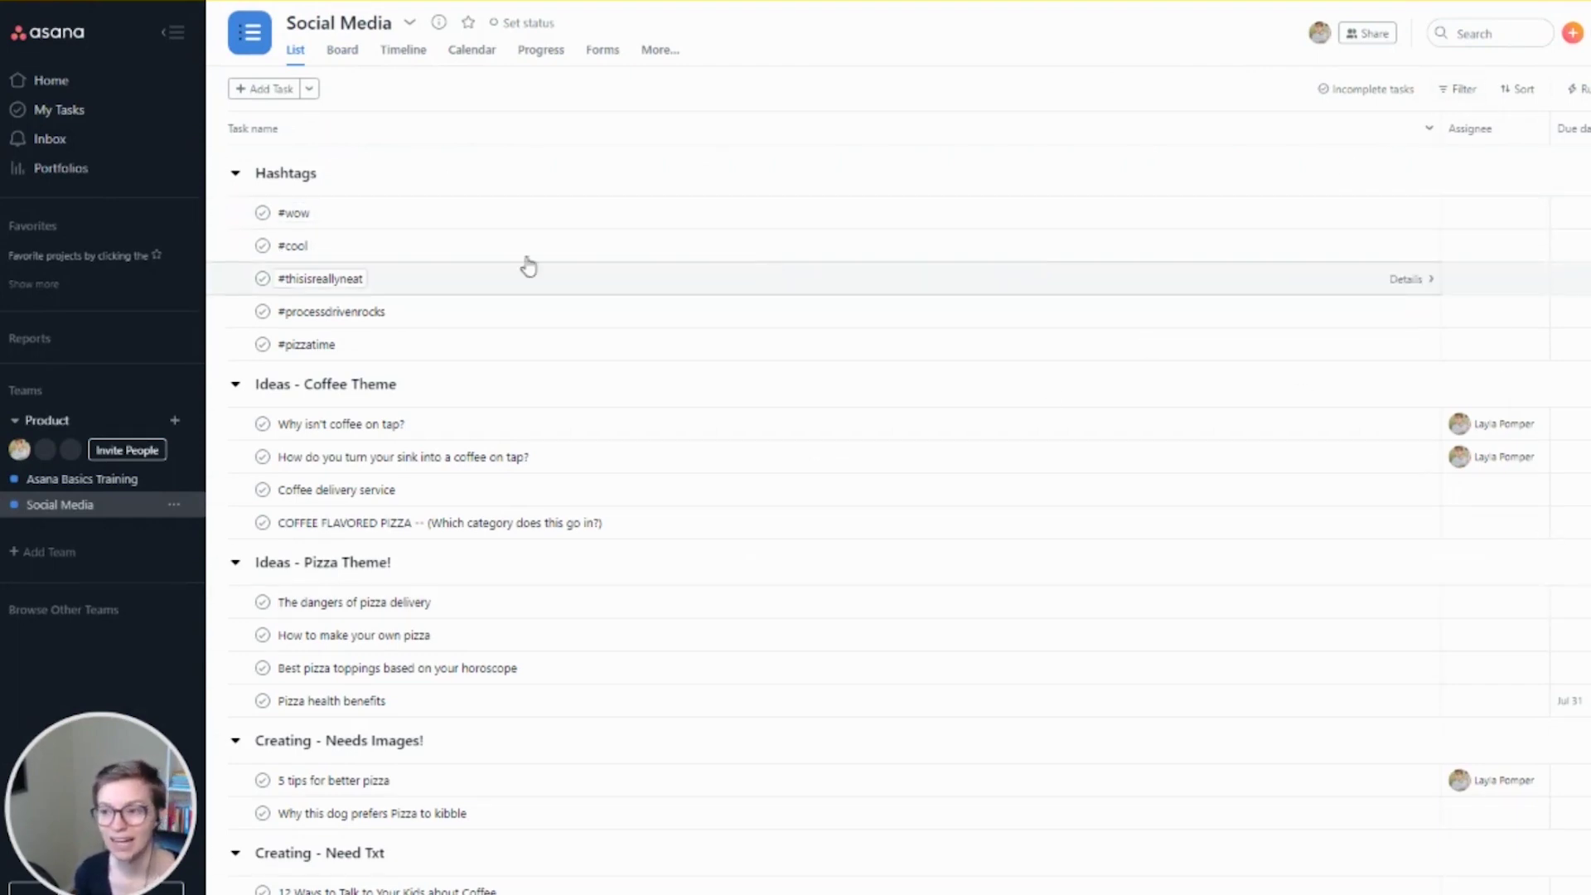
{"action": "left_click", "coordinate": [1402, 214]}
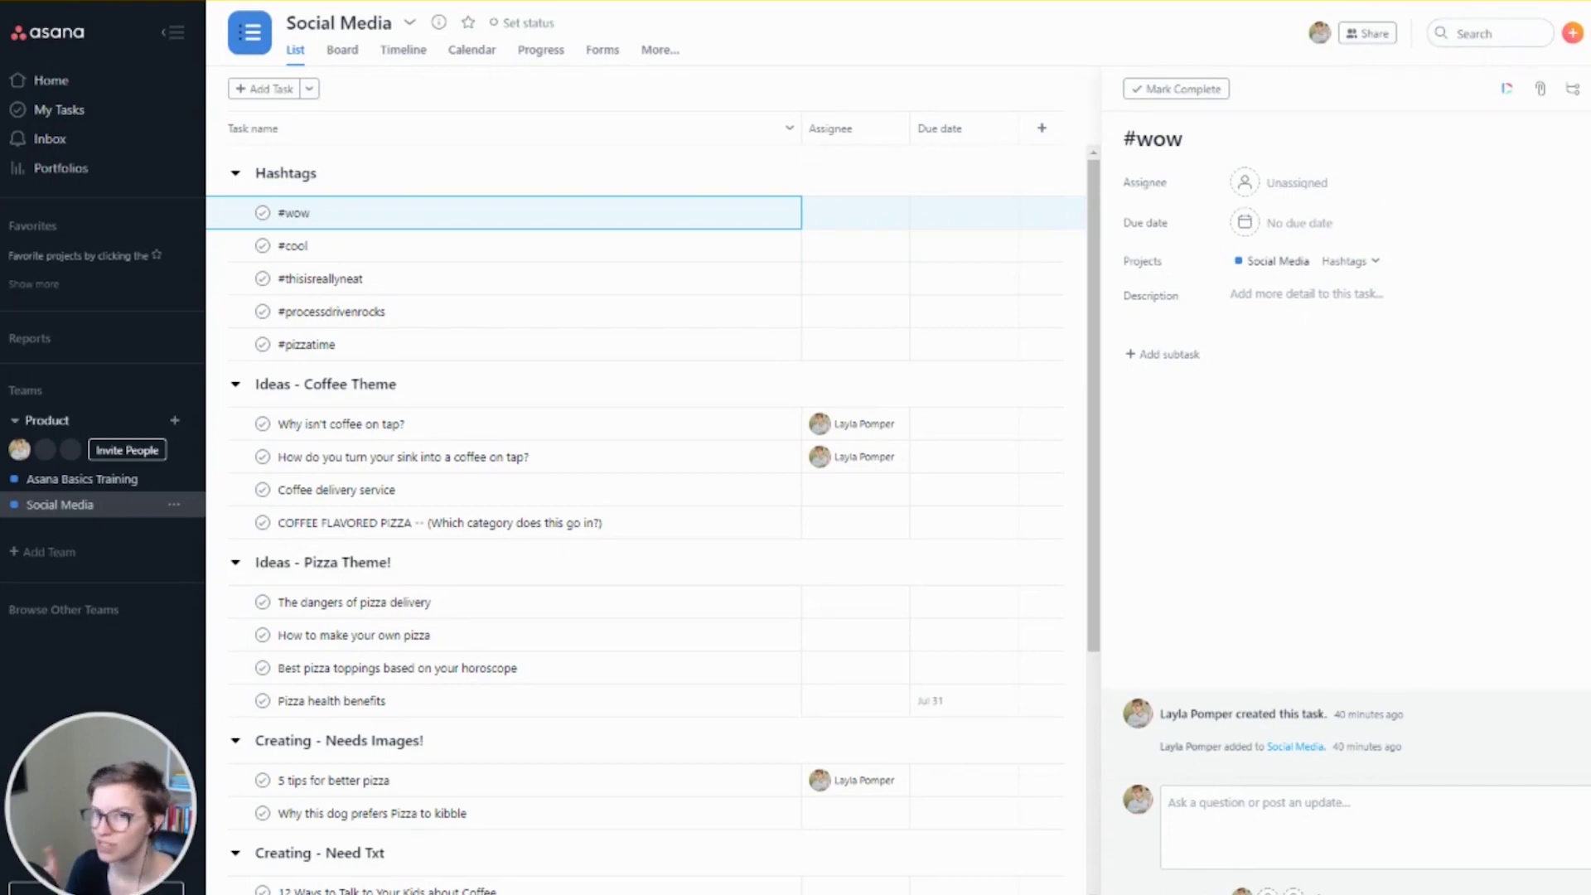
{"action": "left_click", "coordinate": [1589, 89]}
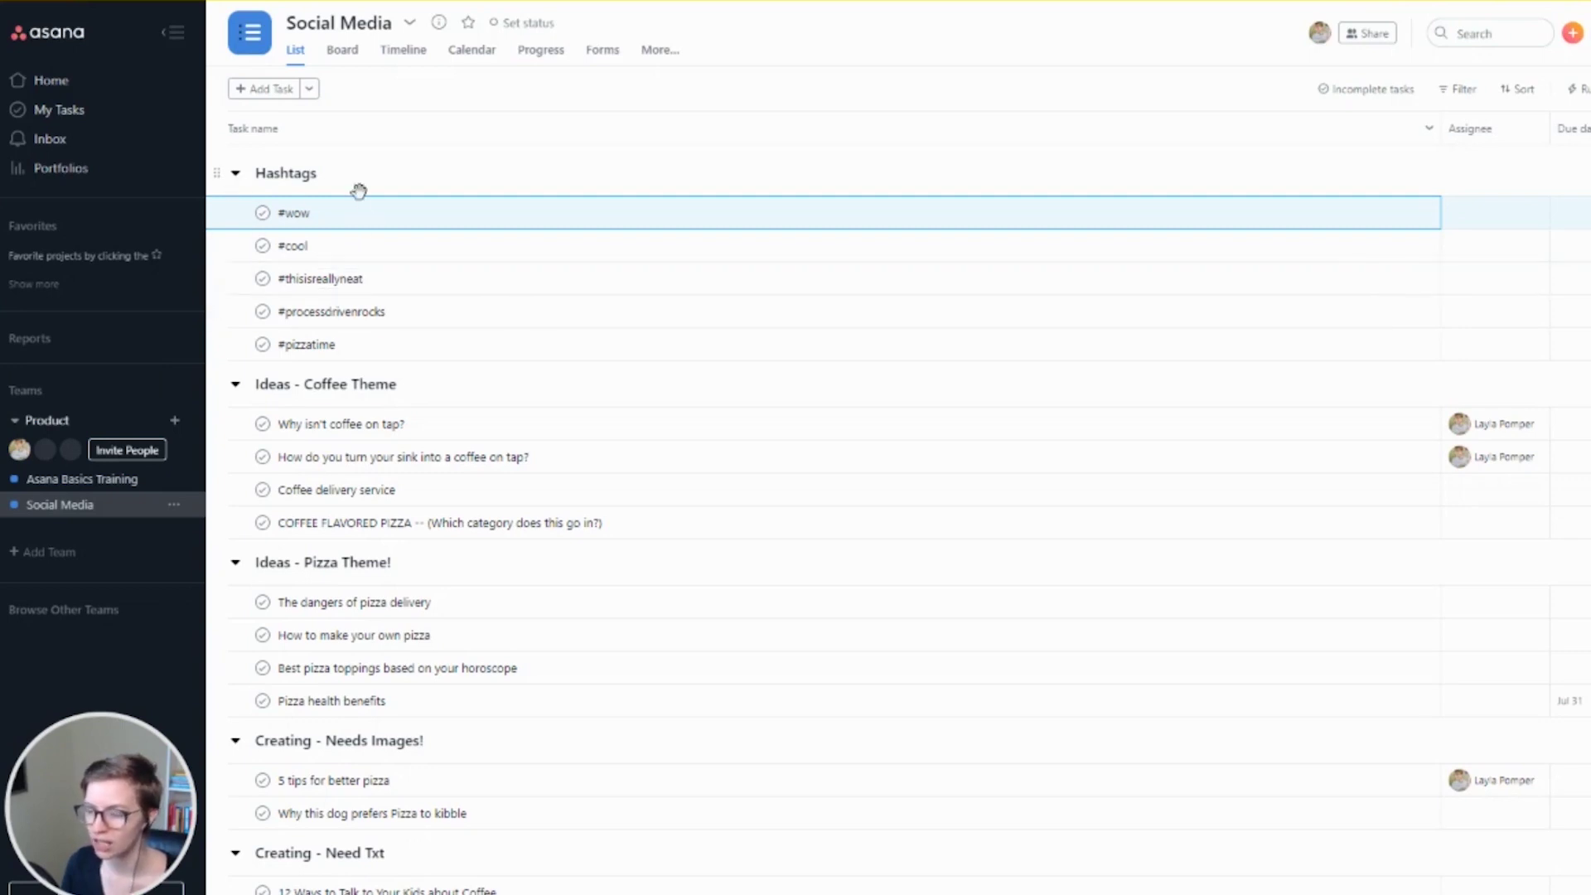
Step: Collapse the Hashtags, "Ideas - Coffee Theme", "Ideas - Pizza Theme!" and "Creating - Needs Images!" sections, briefly reopening the coffee ideas to view its tasks
{"action": "left_click", "coordinate": [236, 173]}
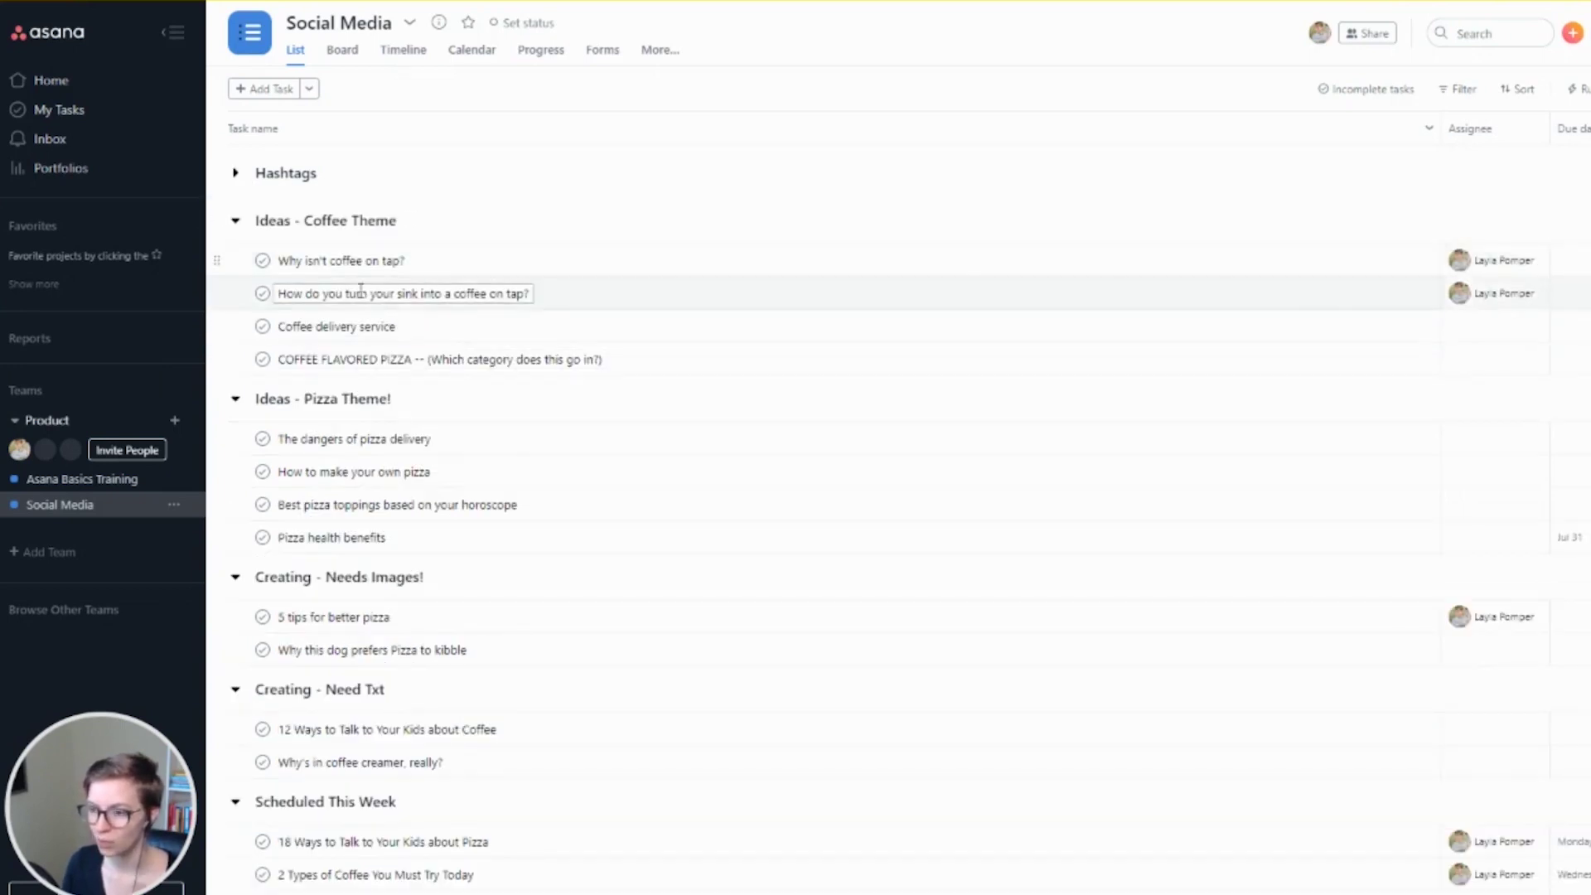
{"action": "left_click", "coordinate": [236, 222]}
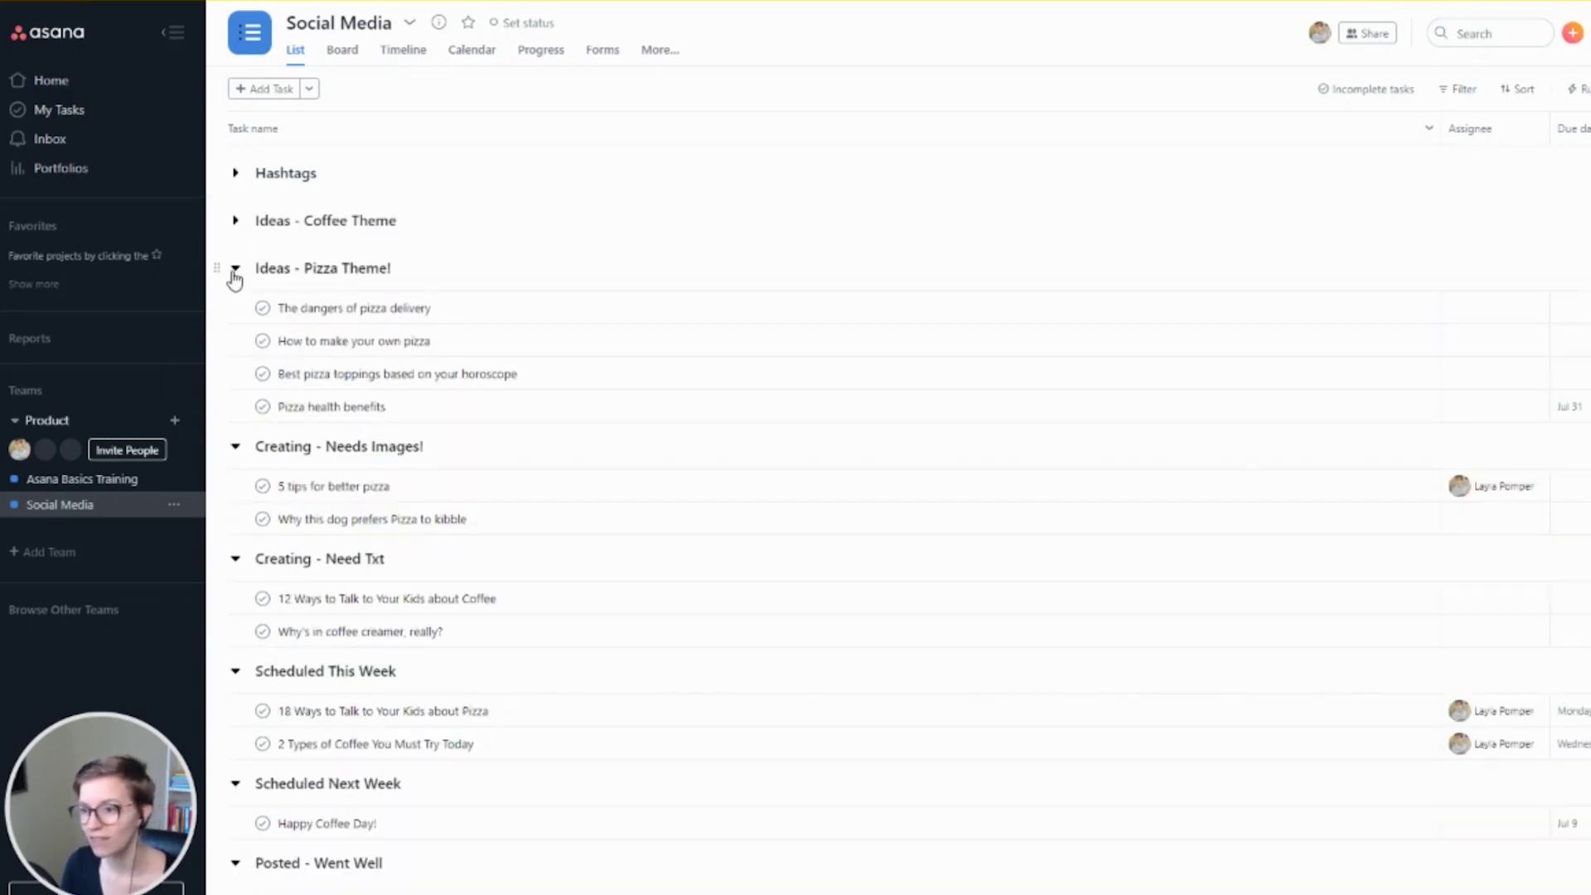
{"action": "left_click", "coordinate": [236, 269]}
{"action": "left_click", "coordinate": [236, 222]}
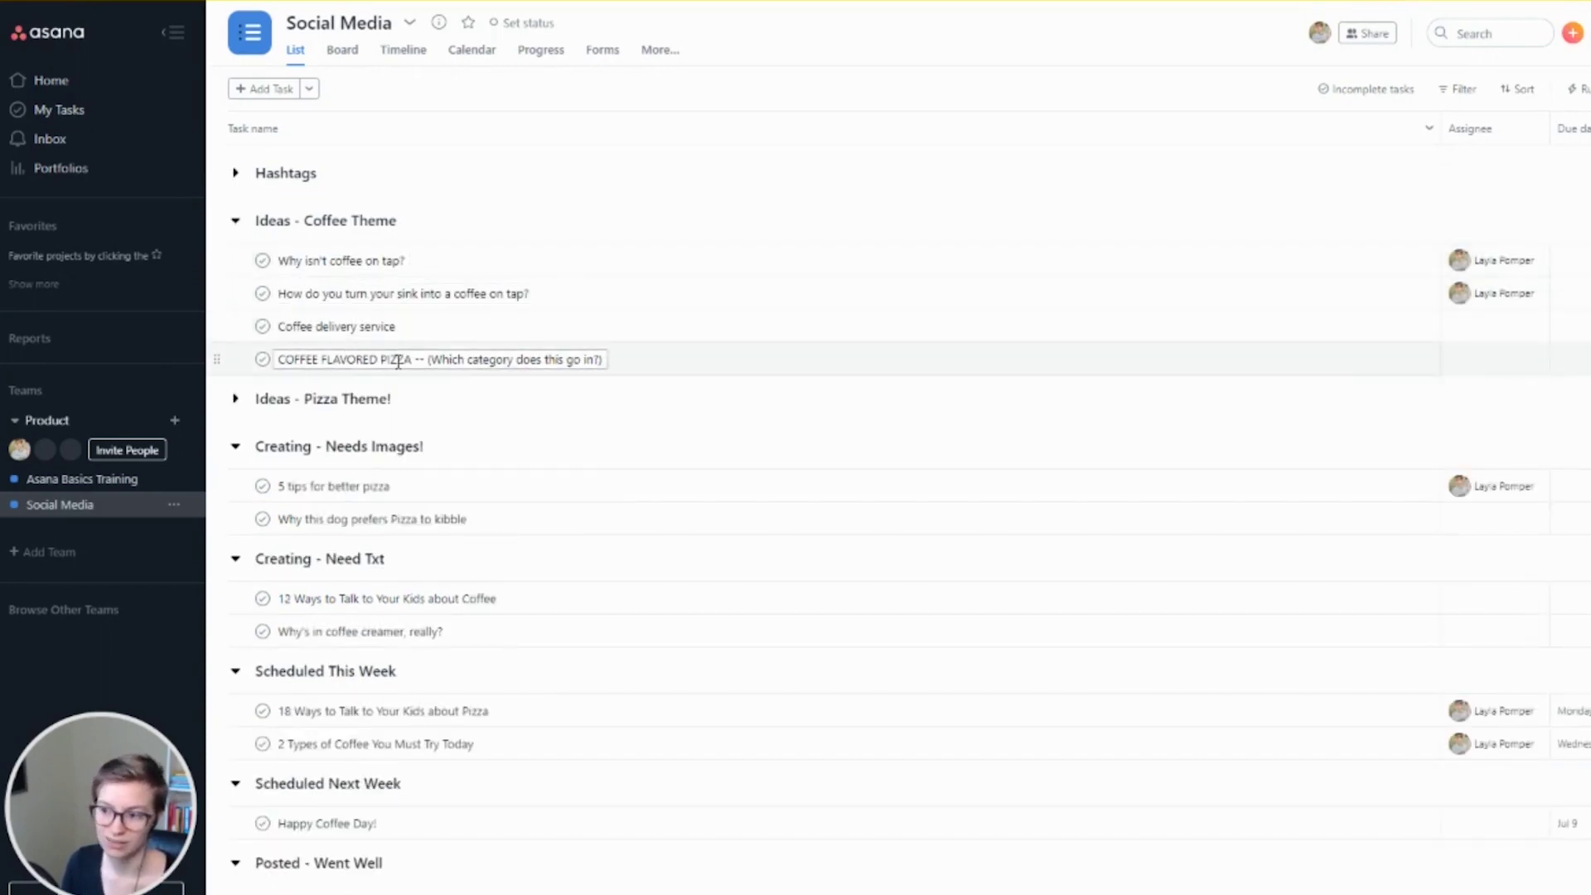
{"action": "left_click", "coordinate": [236, 220]}
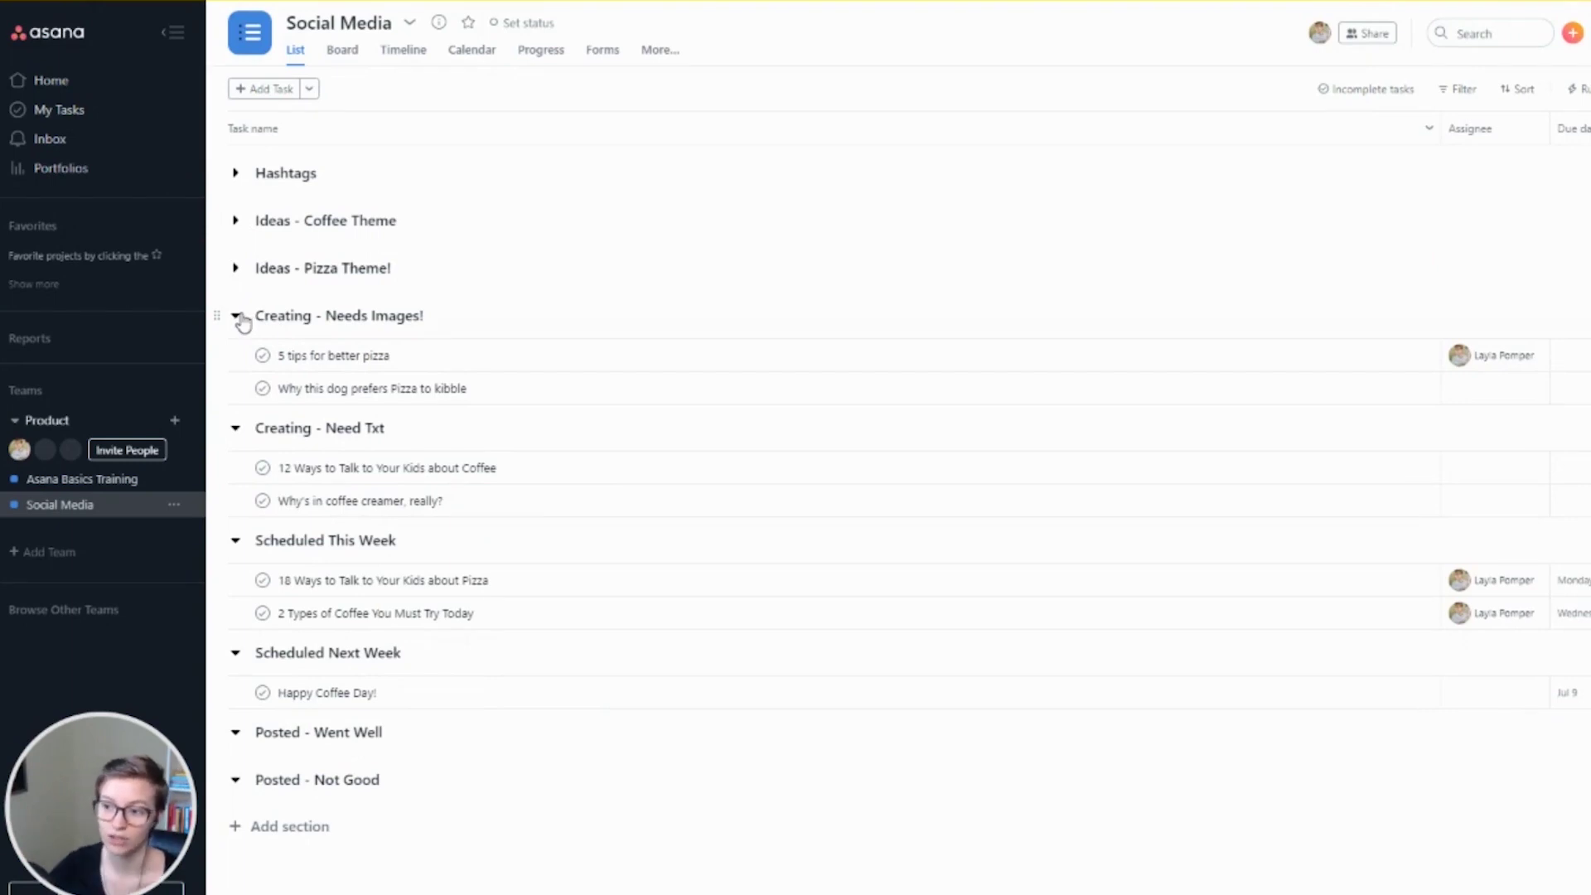
{"action": "left_click", "coordinate": [239, 317]}
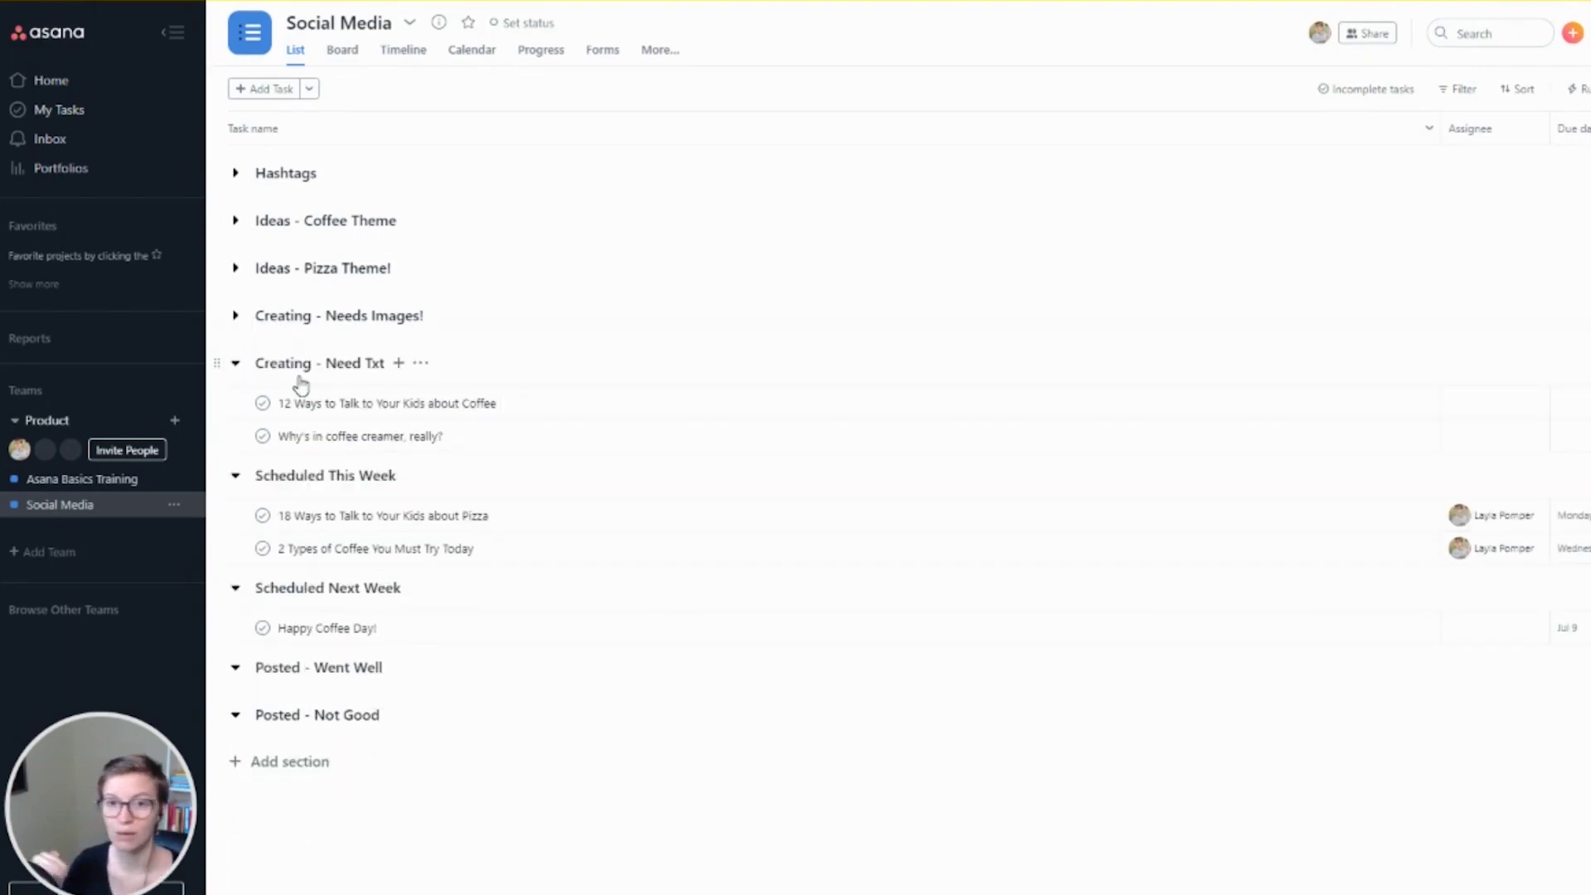
Step: Rename the "Creating - Need Txt" section to "Creating - Need Text"
{"action": "left_click", "coordinate": [374, 363]}
{"action": "left_click", "coordinate": [374, 363]}
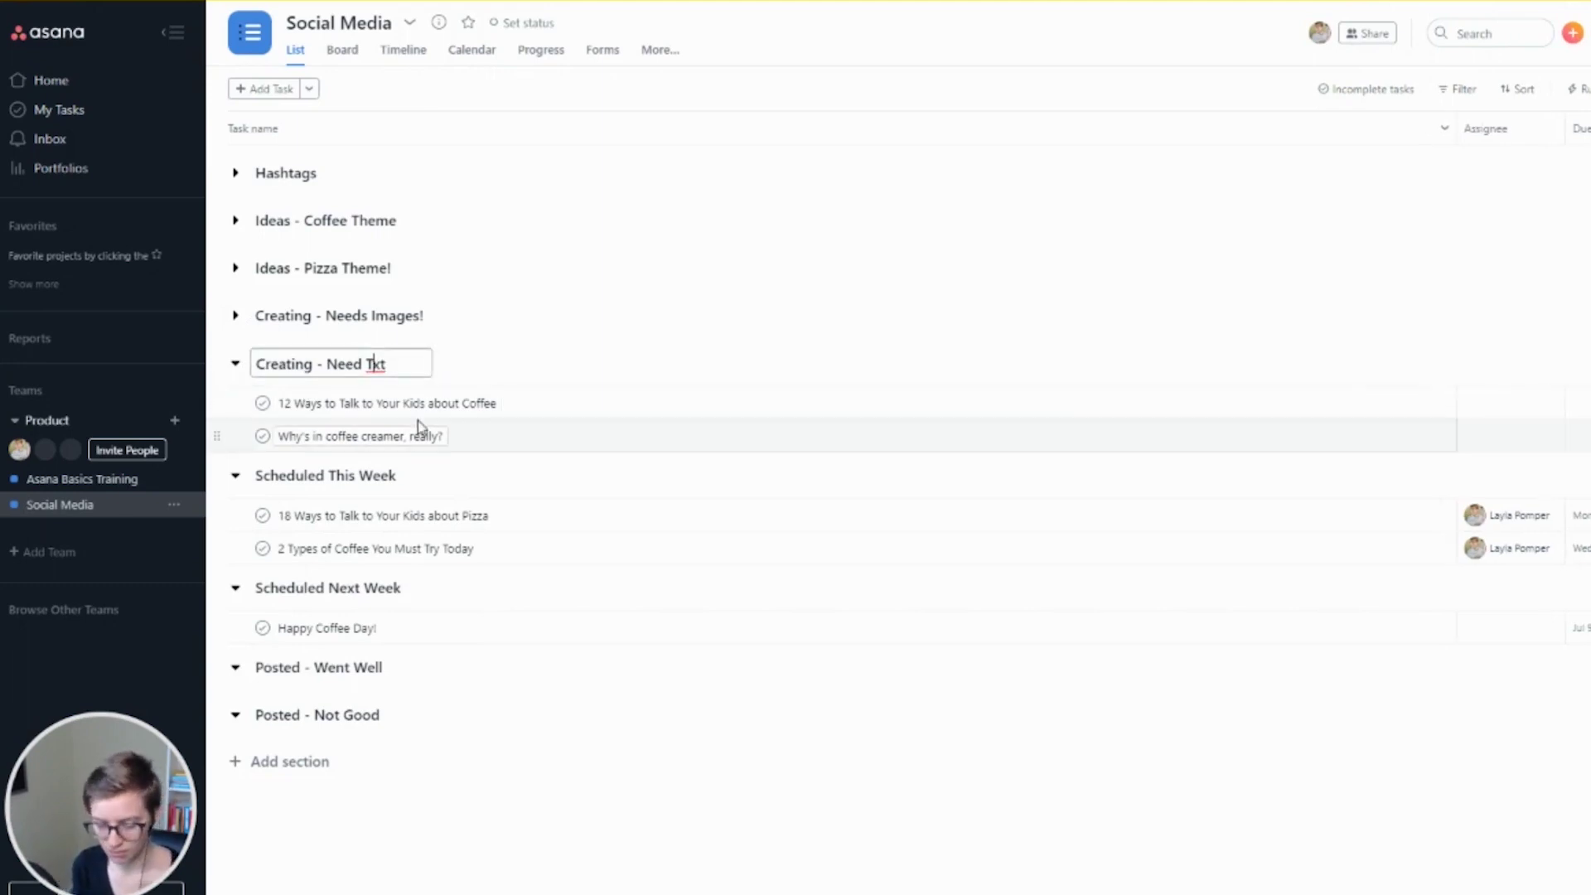
{"action": "key", "text": "Return"}
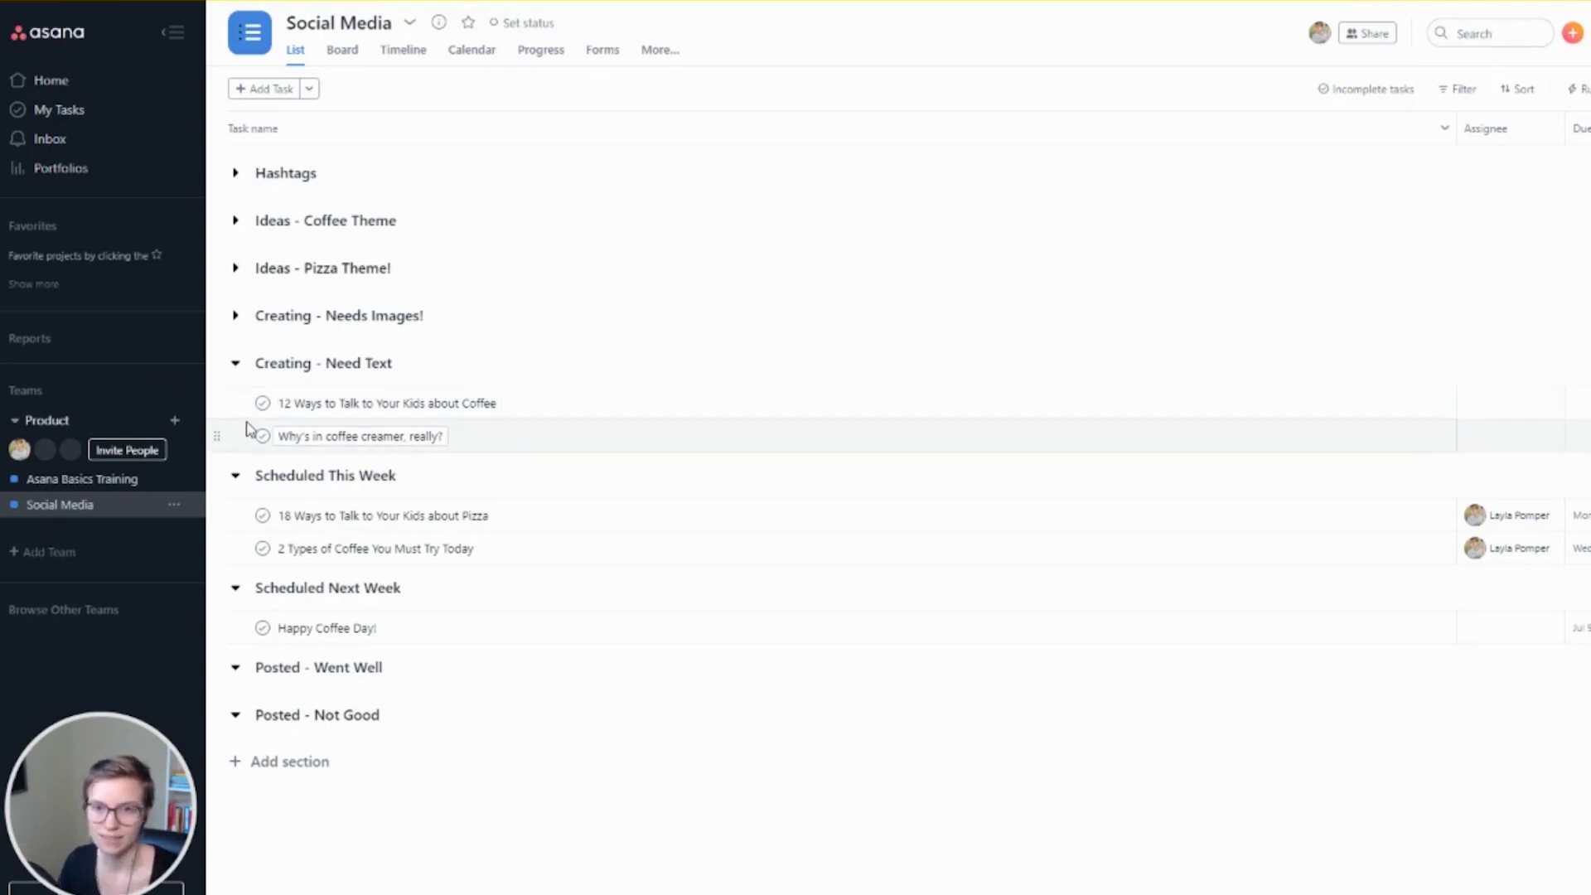
Step: Collapse the "Creating - Need Text", "Scheduled Next Week" and "Scheduled This Week" sections
{"action": "left_click", "coordinate": [236, 365]}
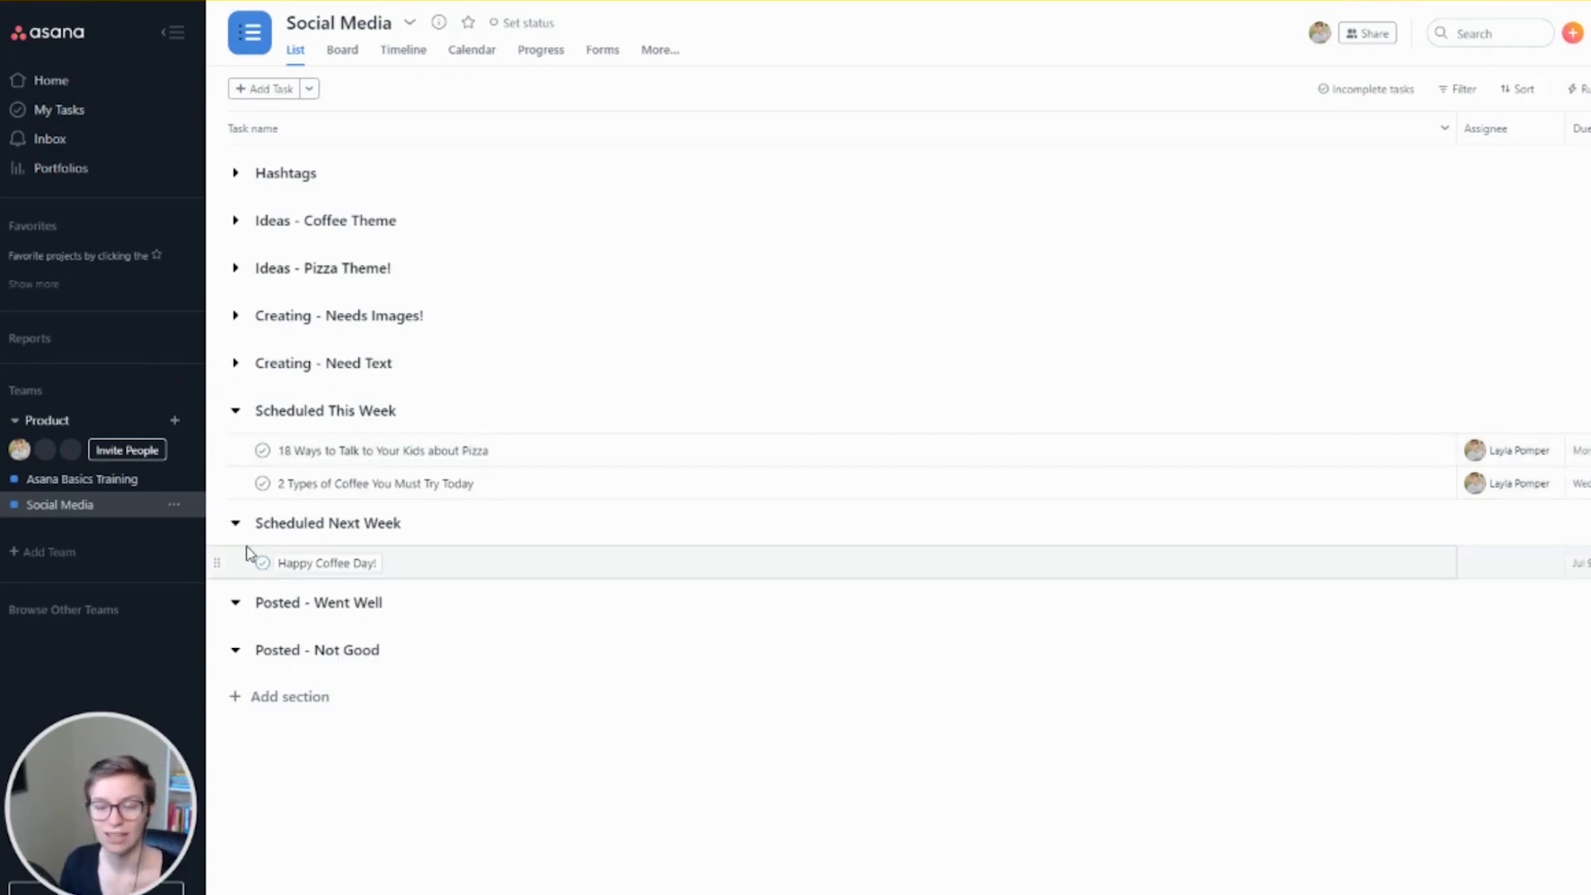
{"action": "left_click", "coordinate": [236, 523]}
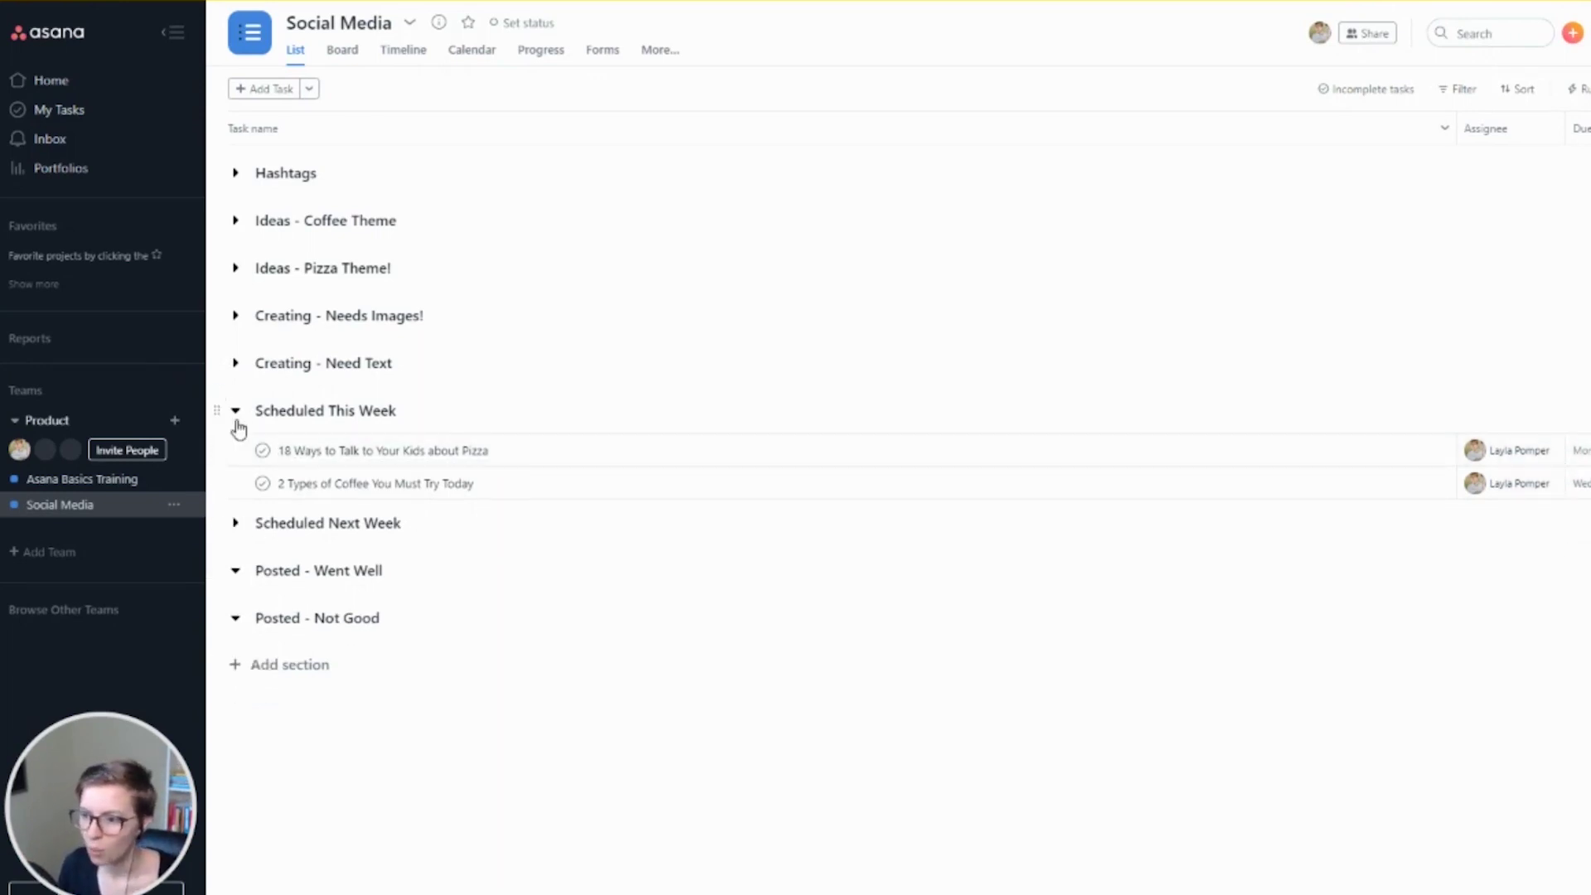
{"action": "left_click", "coordinate": [235, 411]}
Step: Set the project list to show all tasks, including completed ones, and look over the two Posted sections
{"action": "left_click", "coordinate": [1392, 89]}
{"action": "mouse_move", "coordinate": [1380, 157]}
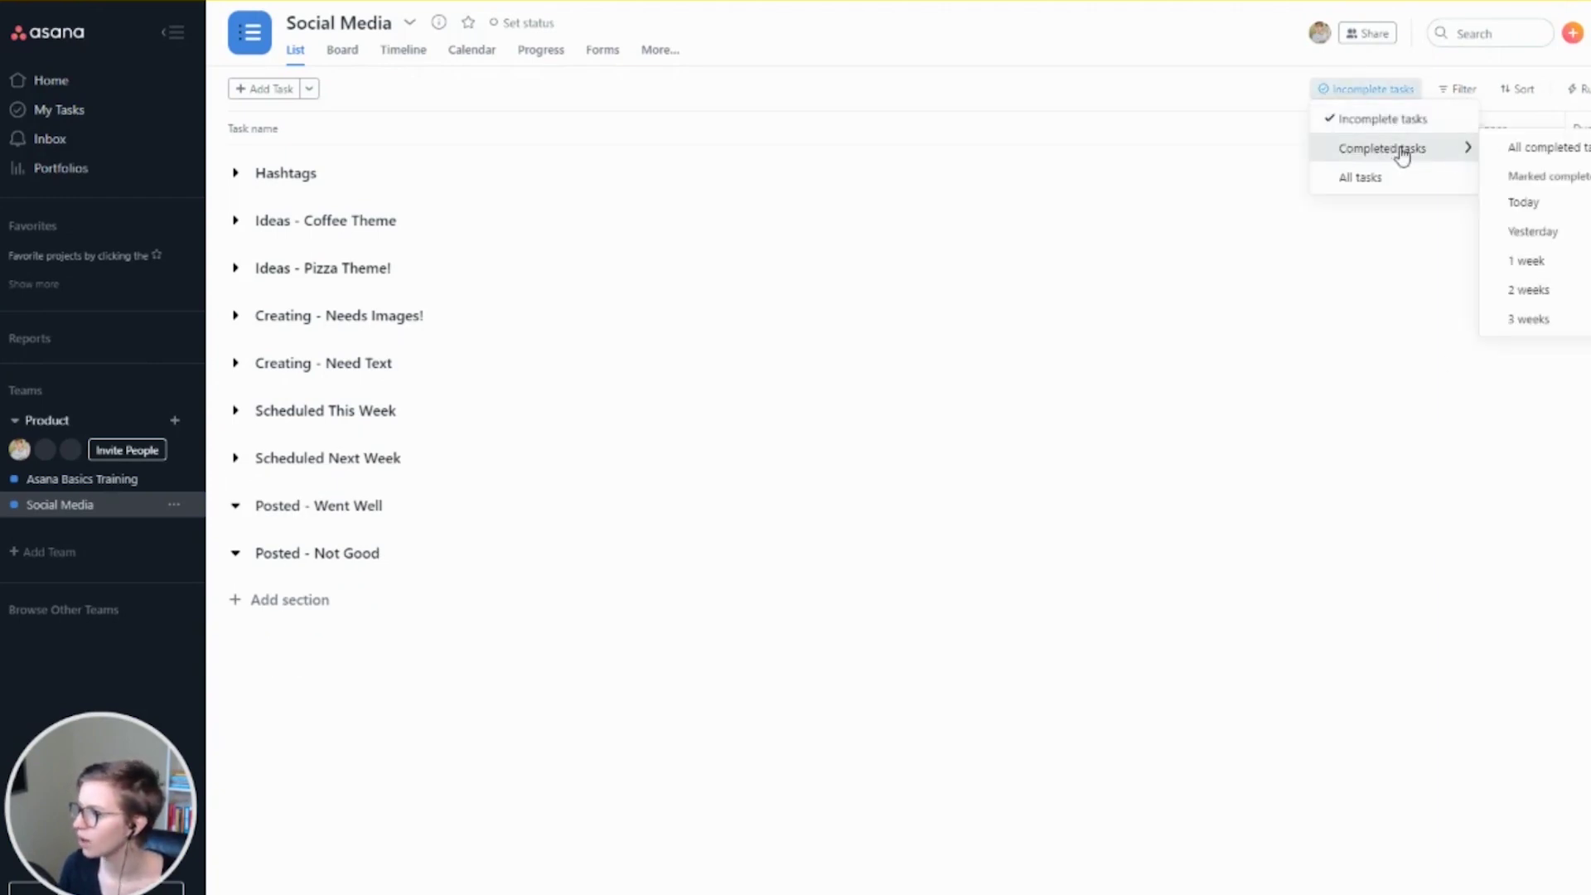
{"action": "left_click", "coordinate": [1343, 177]}
{"action": "scroll", "coordinate": [398, 671], "scroll_direction": "down", "scroll_amount": 5}
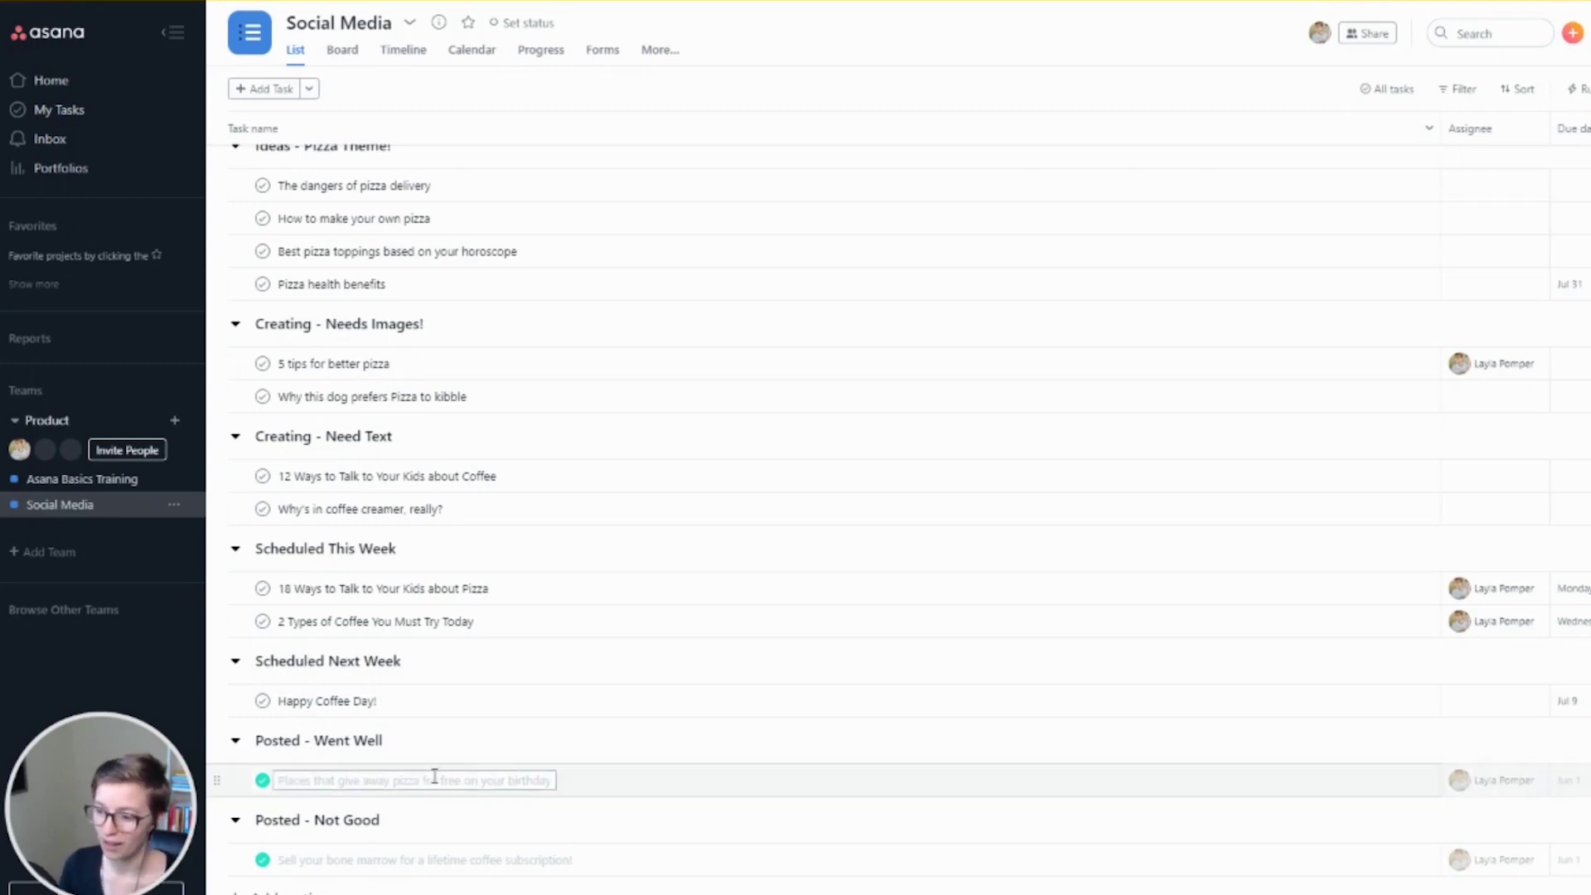
{"action": "scroll", "coordinate": [445, 858], "scroll_direction": "up", "scroll_amount": 5}
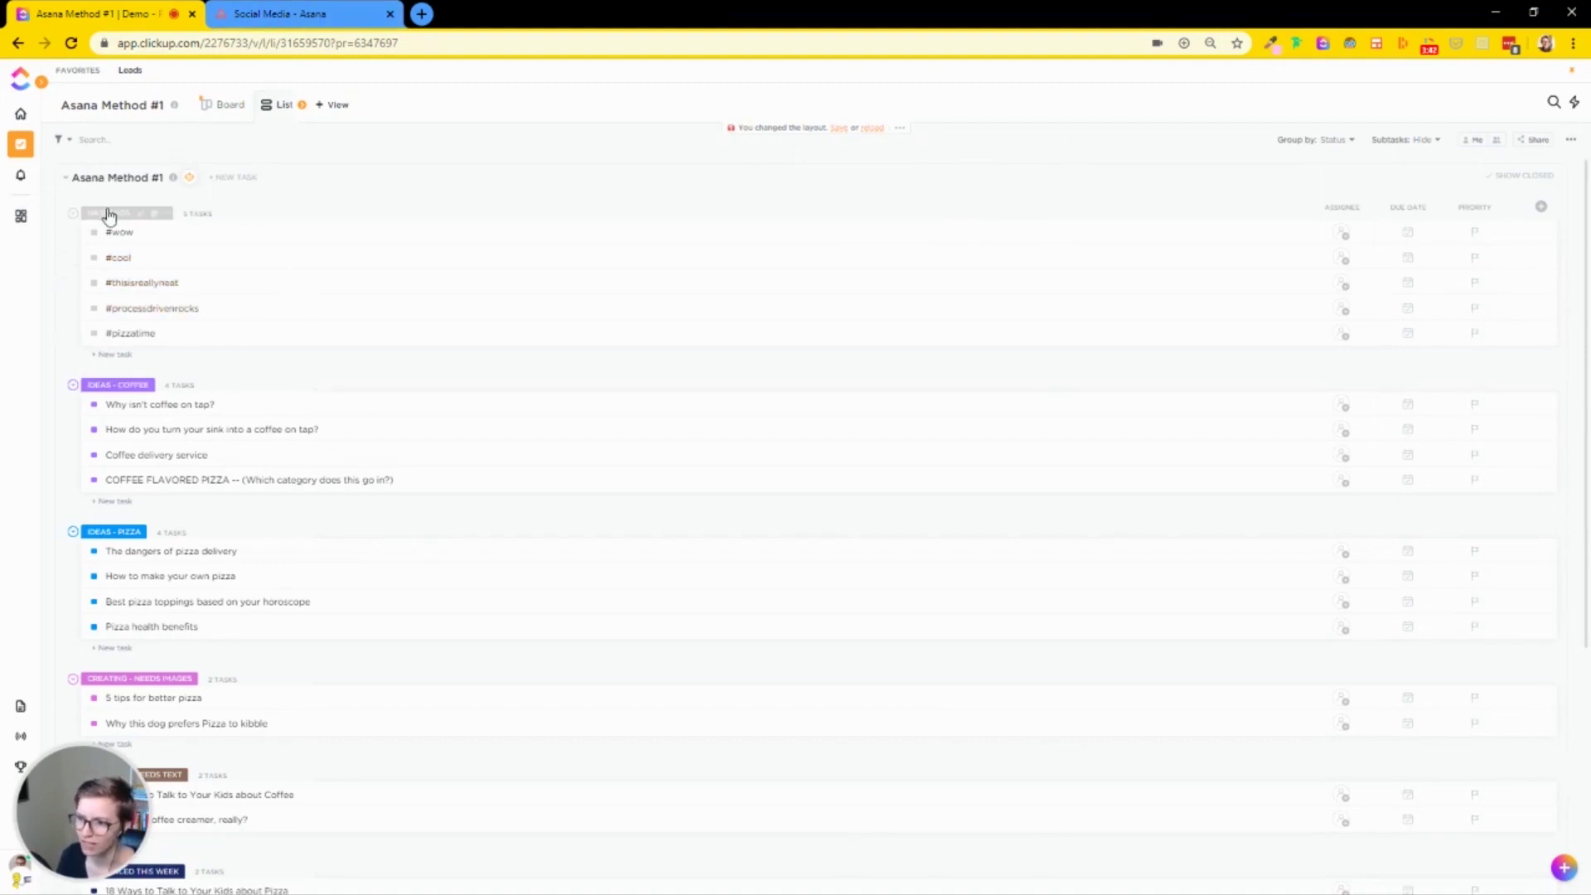
Step: Look through the status groups of the "Asana Method #1" list in ClickUp
{"action": "scroll", "coordinate": [187, 456], "scroll_direction": "down", "scroll_amount": 4}
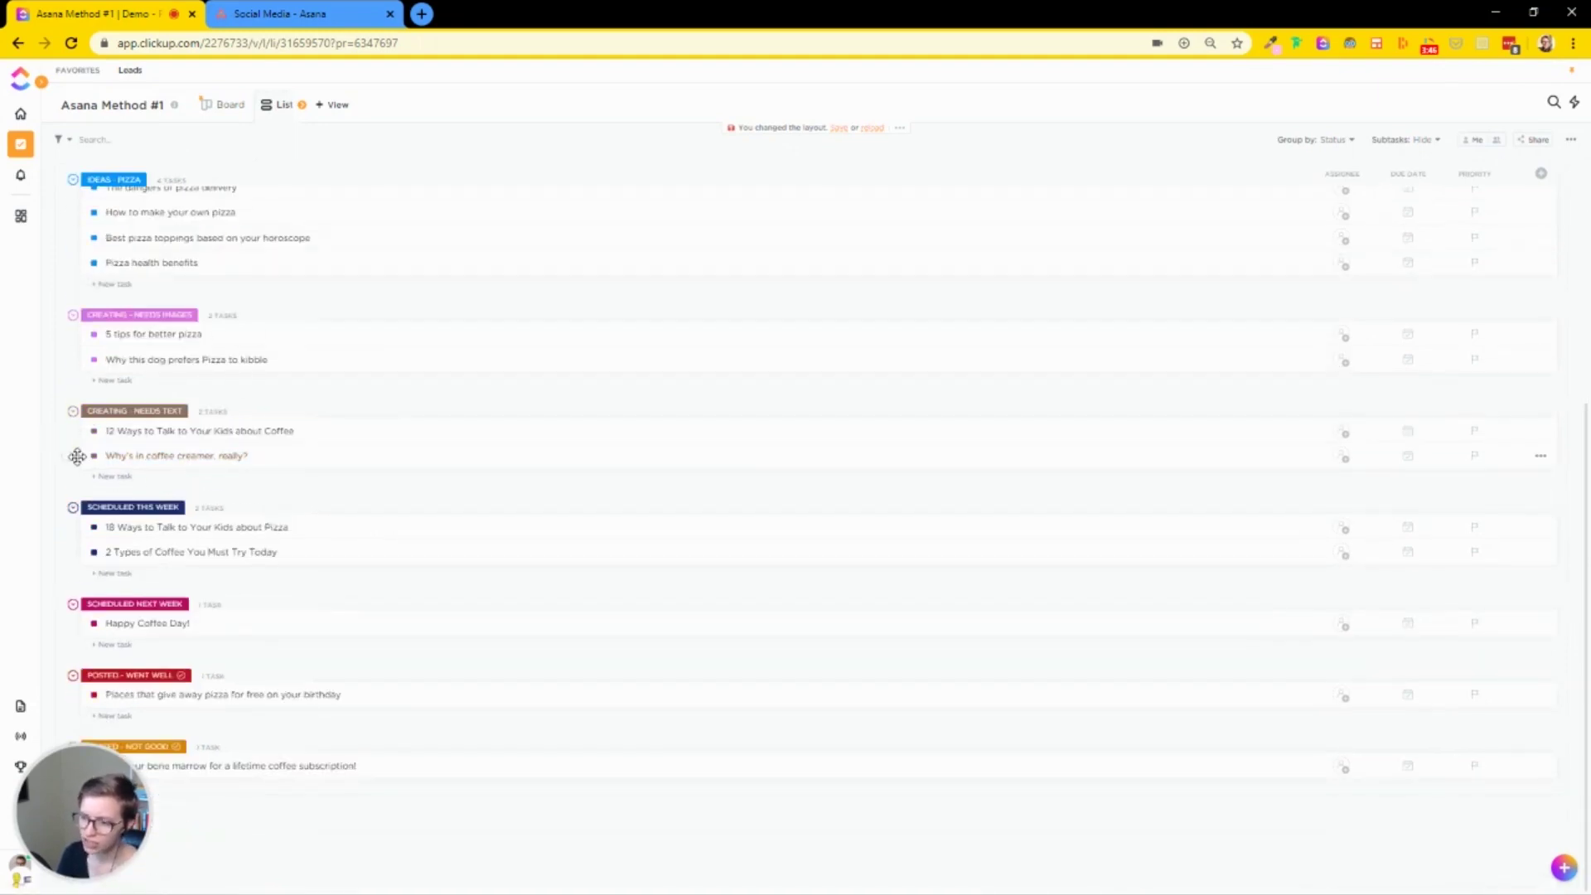
Step: Add exclamation marks to the Hashtags status name and move the #cool task above #wow
{"action": "mouse_move", "coordinate": [77, 456]}
{"action": "left_mouse_down"}
{"action": "mouse_move", "coordinate": [76, 344]}
{"action": "mouse_move", "coordinate": [76, 464]}
{"action": "left_mouse_up"}
{"action": "scroll", "coordinate": [76, 464], "scroll_direction": "up", "scroll_amount": 4}
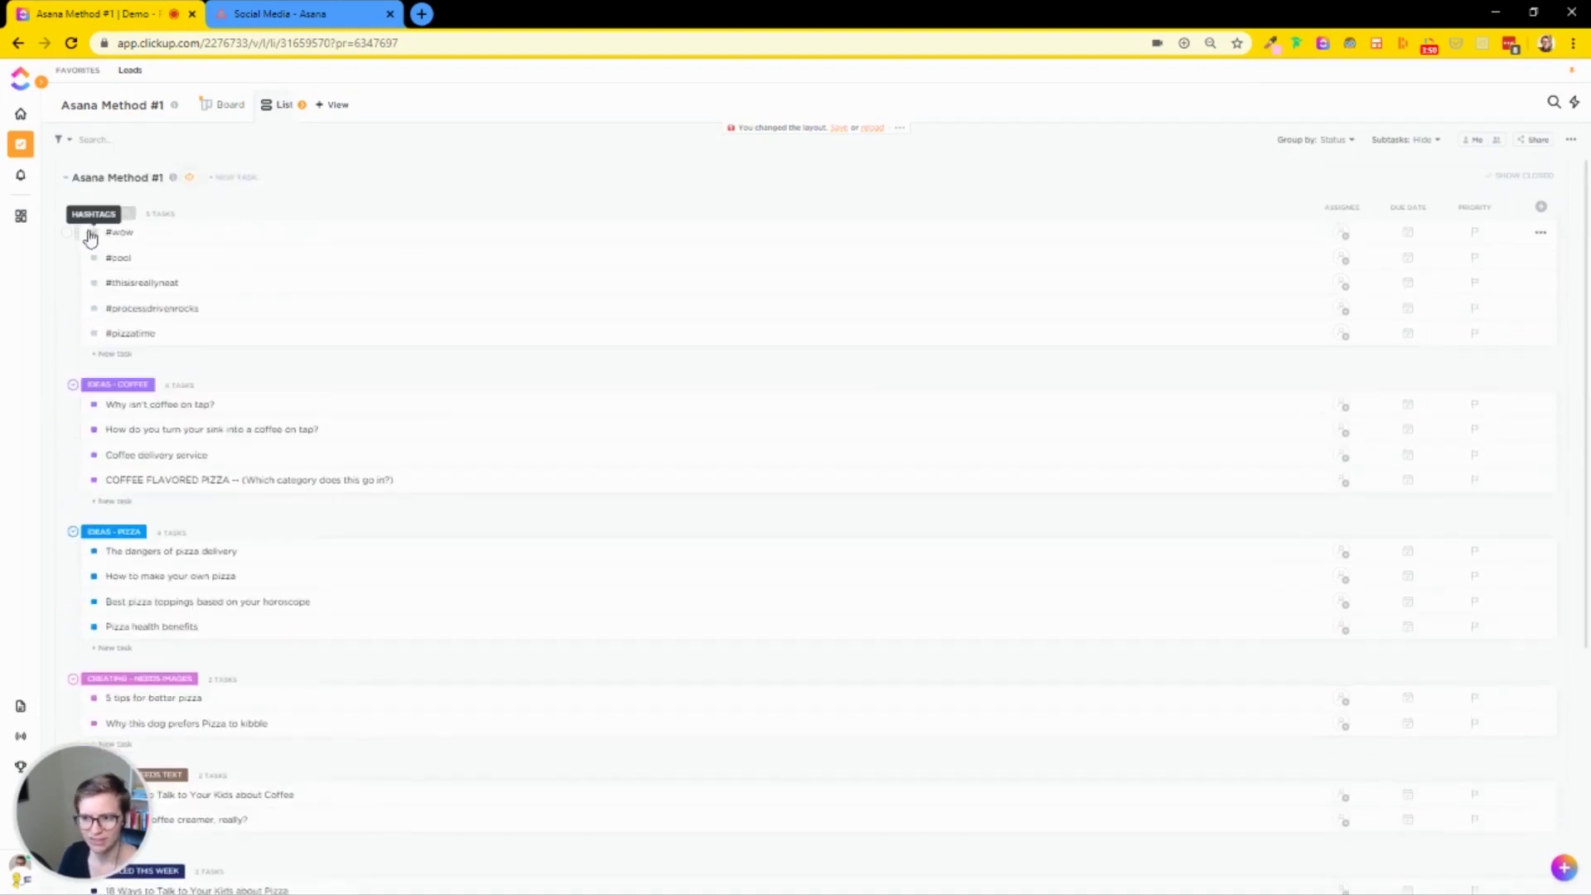
{"action": "mouse_move", "coordinate": [91, 238]}
{"action": "left_mouse_down"}
{"action": "mouse_move", "coordinate": [91, 184]}
{"action": "mouse_move", "coordinate": [94, 273]}
{"action": "mouse_move", "coordinate": [88, 236]}
{"action": "left_mouse_up"}
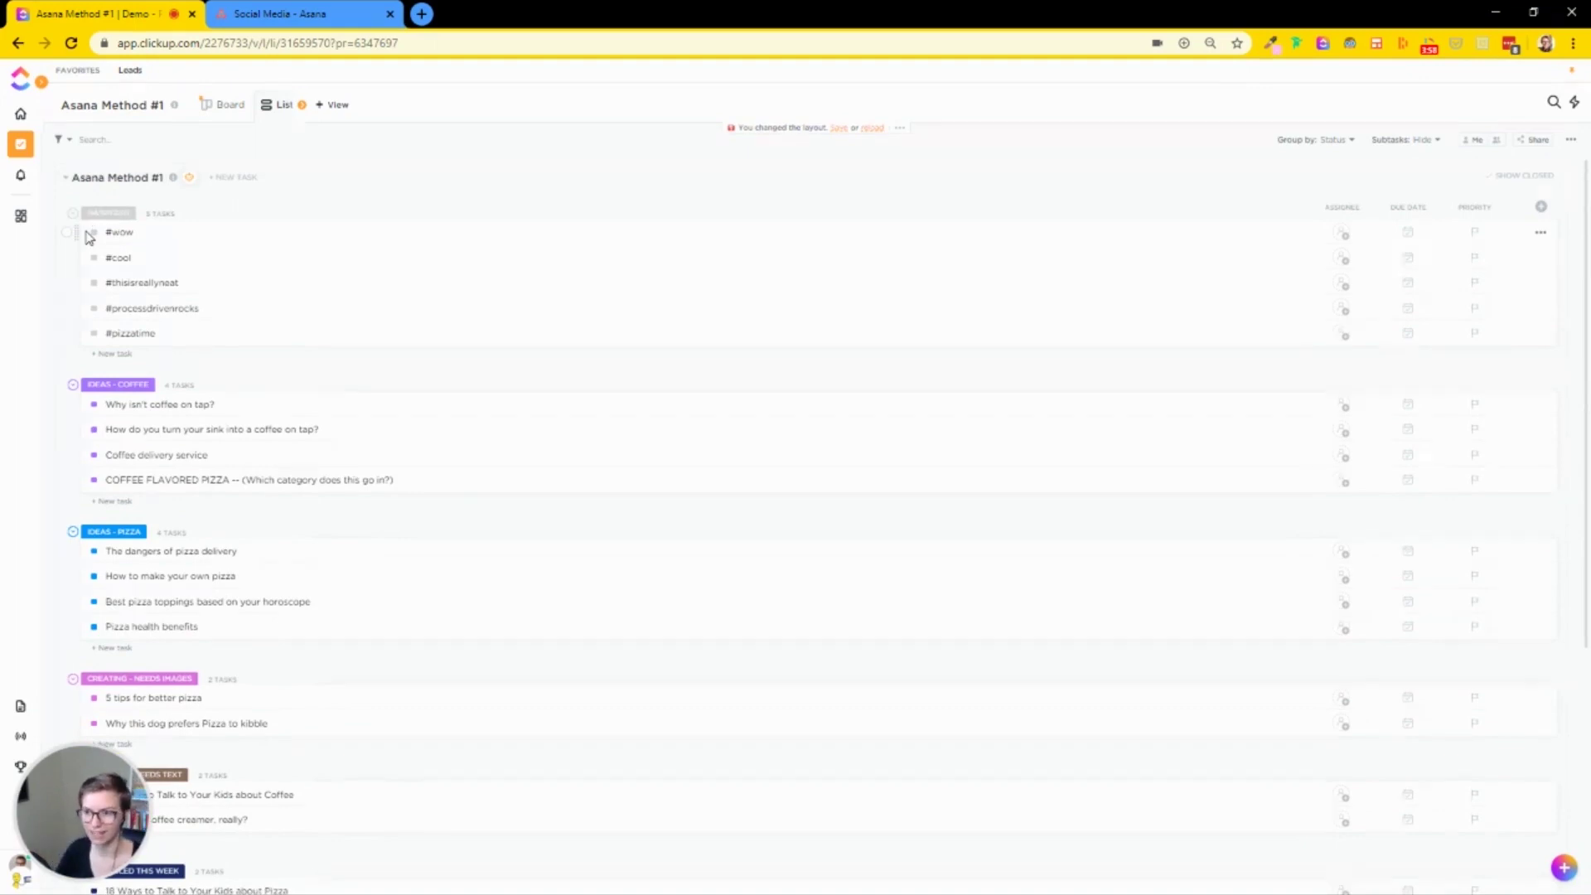
{"action": "left_click", "coordinate": [142, 213]}
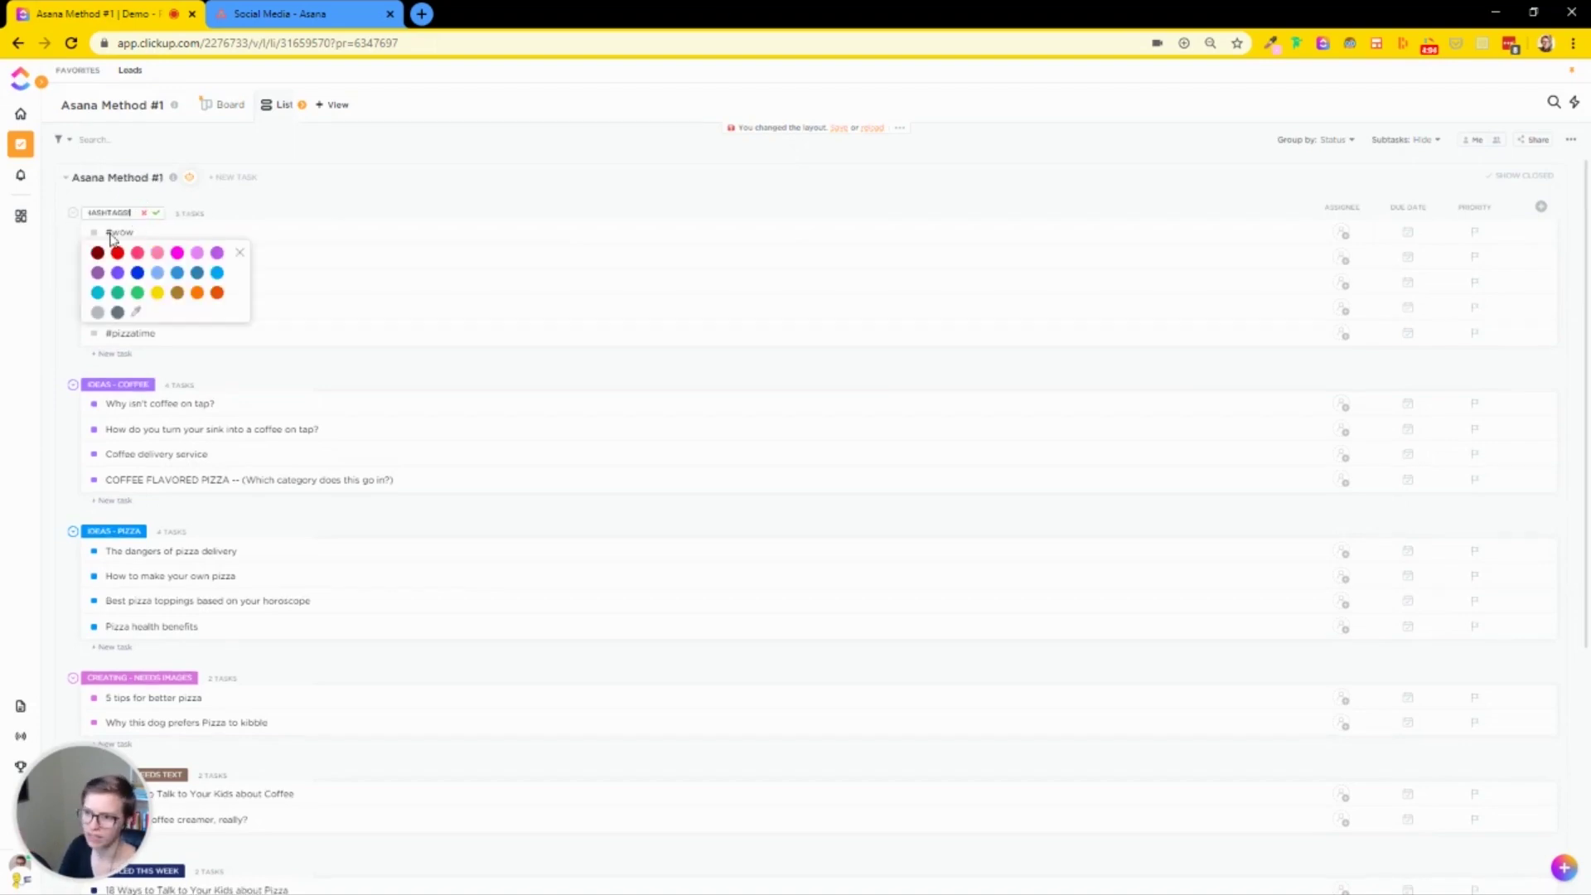
{"action": "left_click", "coordinate": [164, 215]}
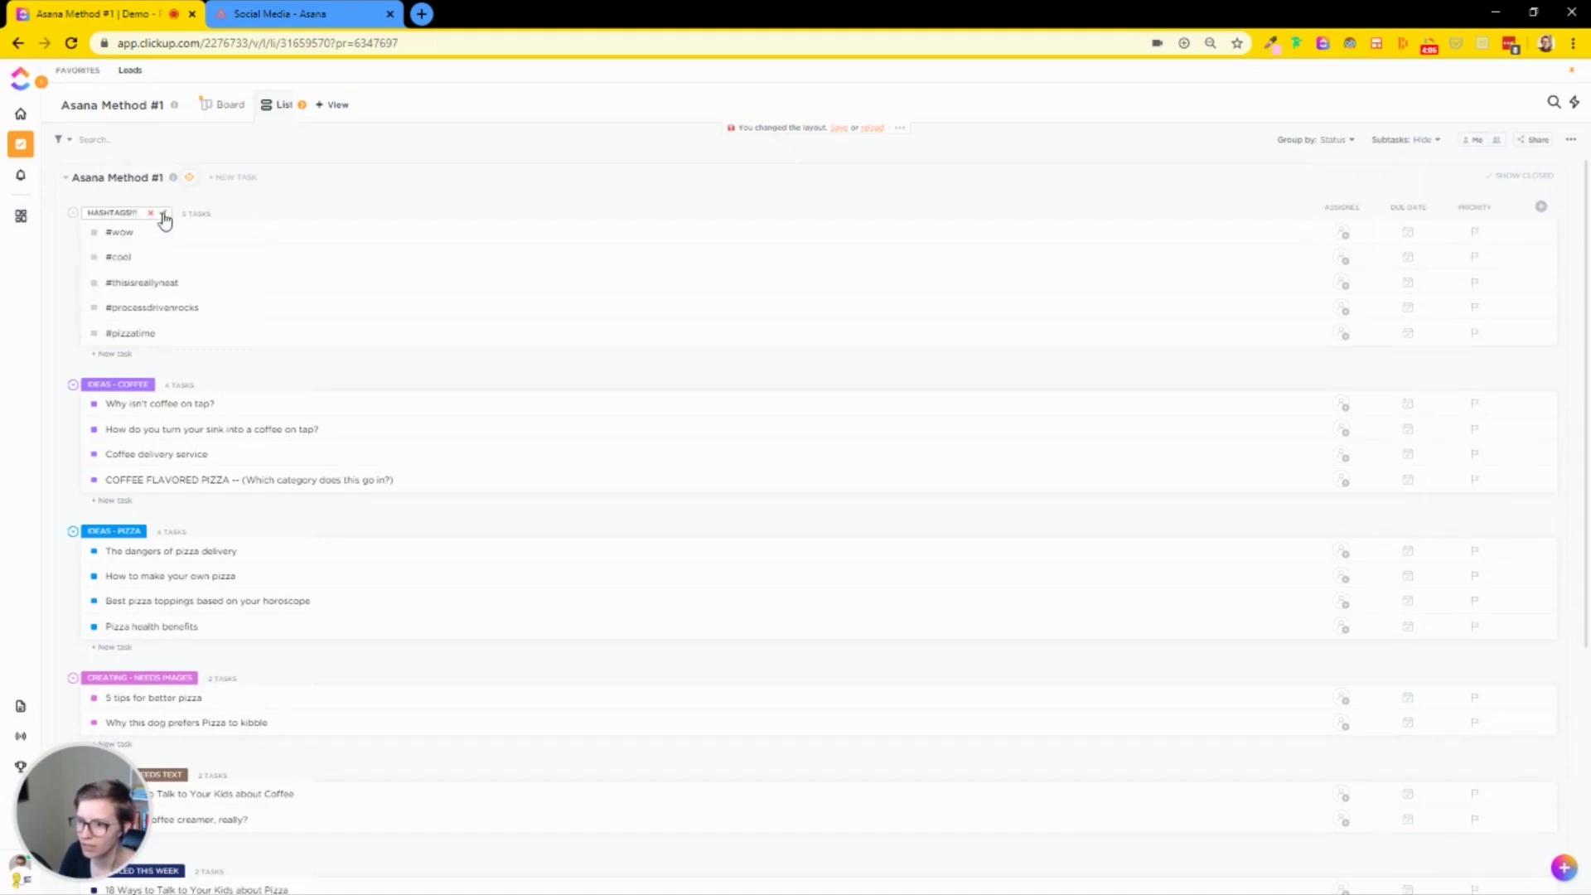
{"action": "left_click", "coordinate": [165, 215]}
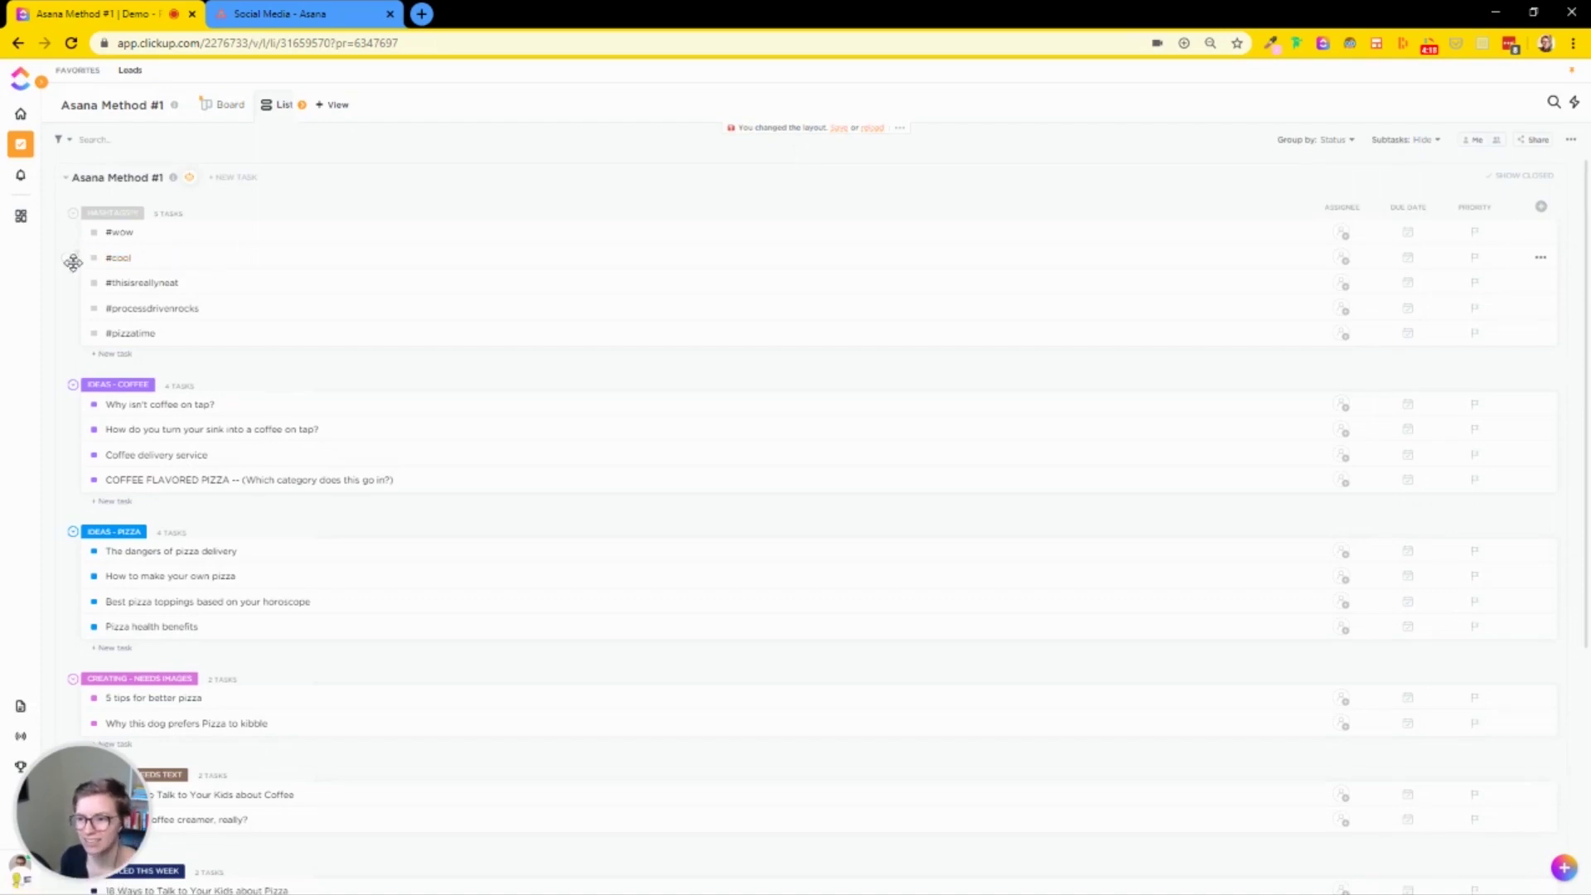
{"action": "left_click_drag", "start_coordinate": [70, 258], "coordinate": [116, 249]}
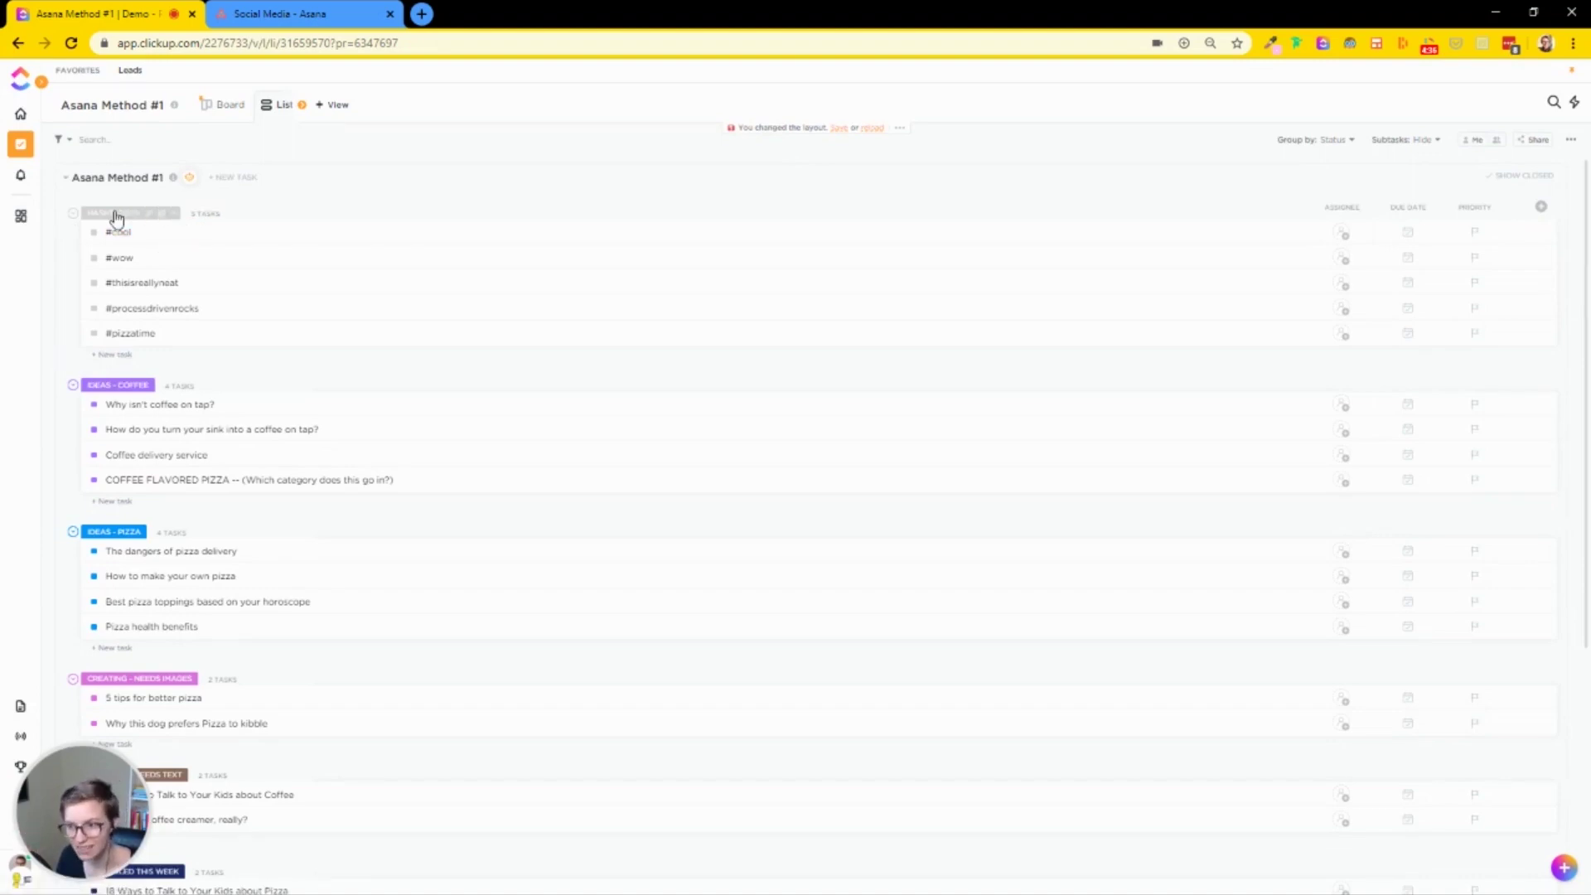
Step: Open the status settings of the "Asana Method #1" list, review its active, done and closed statuses, and leave without saving
{"action": "mouse_move", "coordinate": [31, 140]}
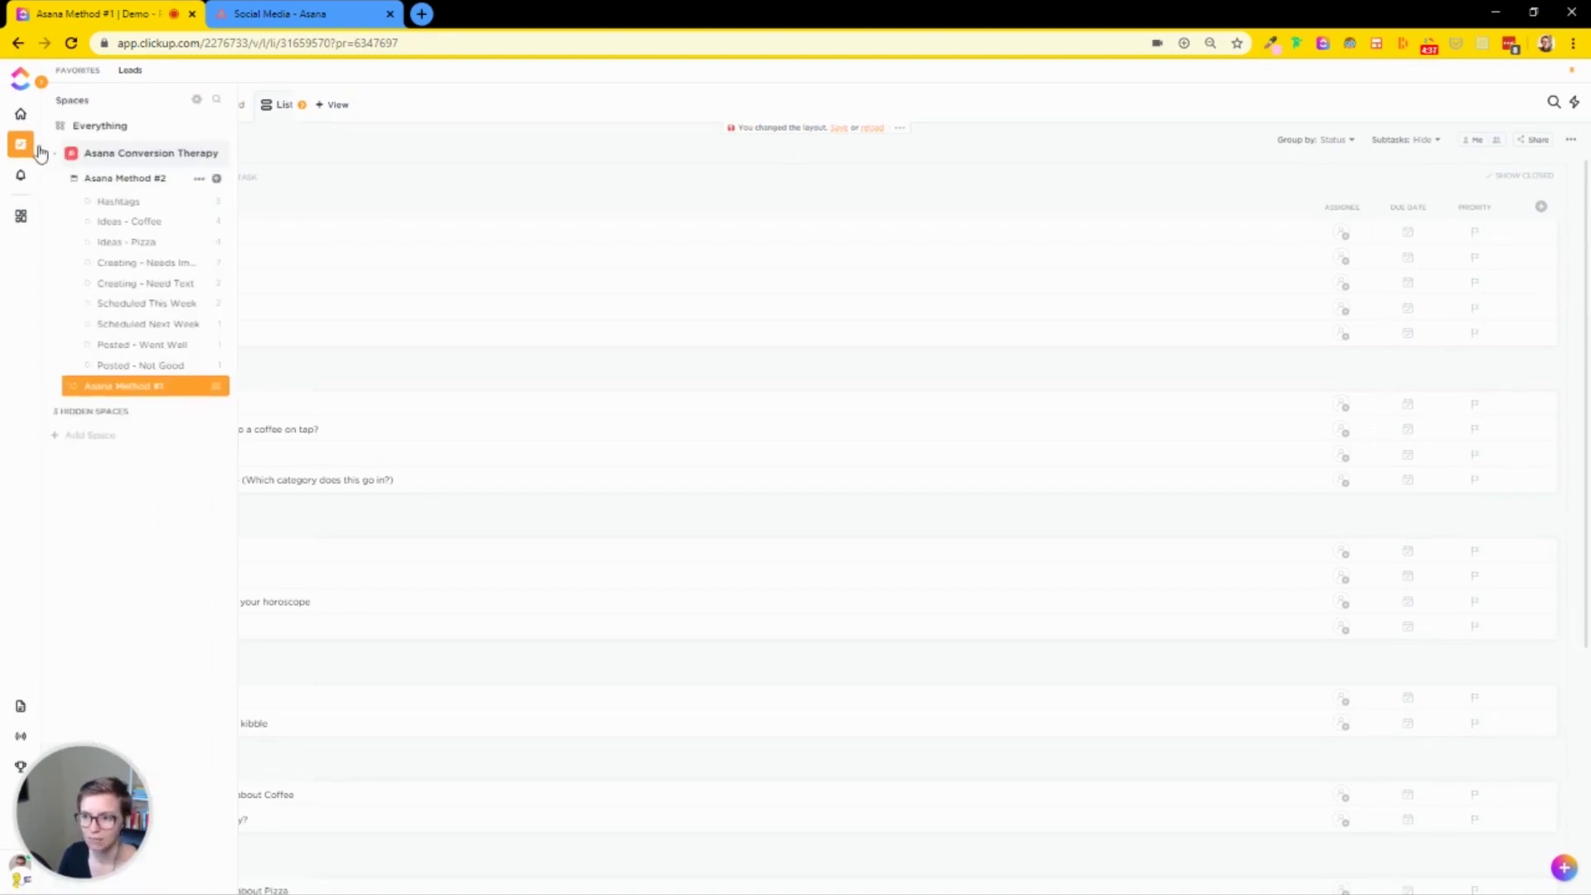
{"action": "left_click", "coordinate": [221, 384]}
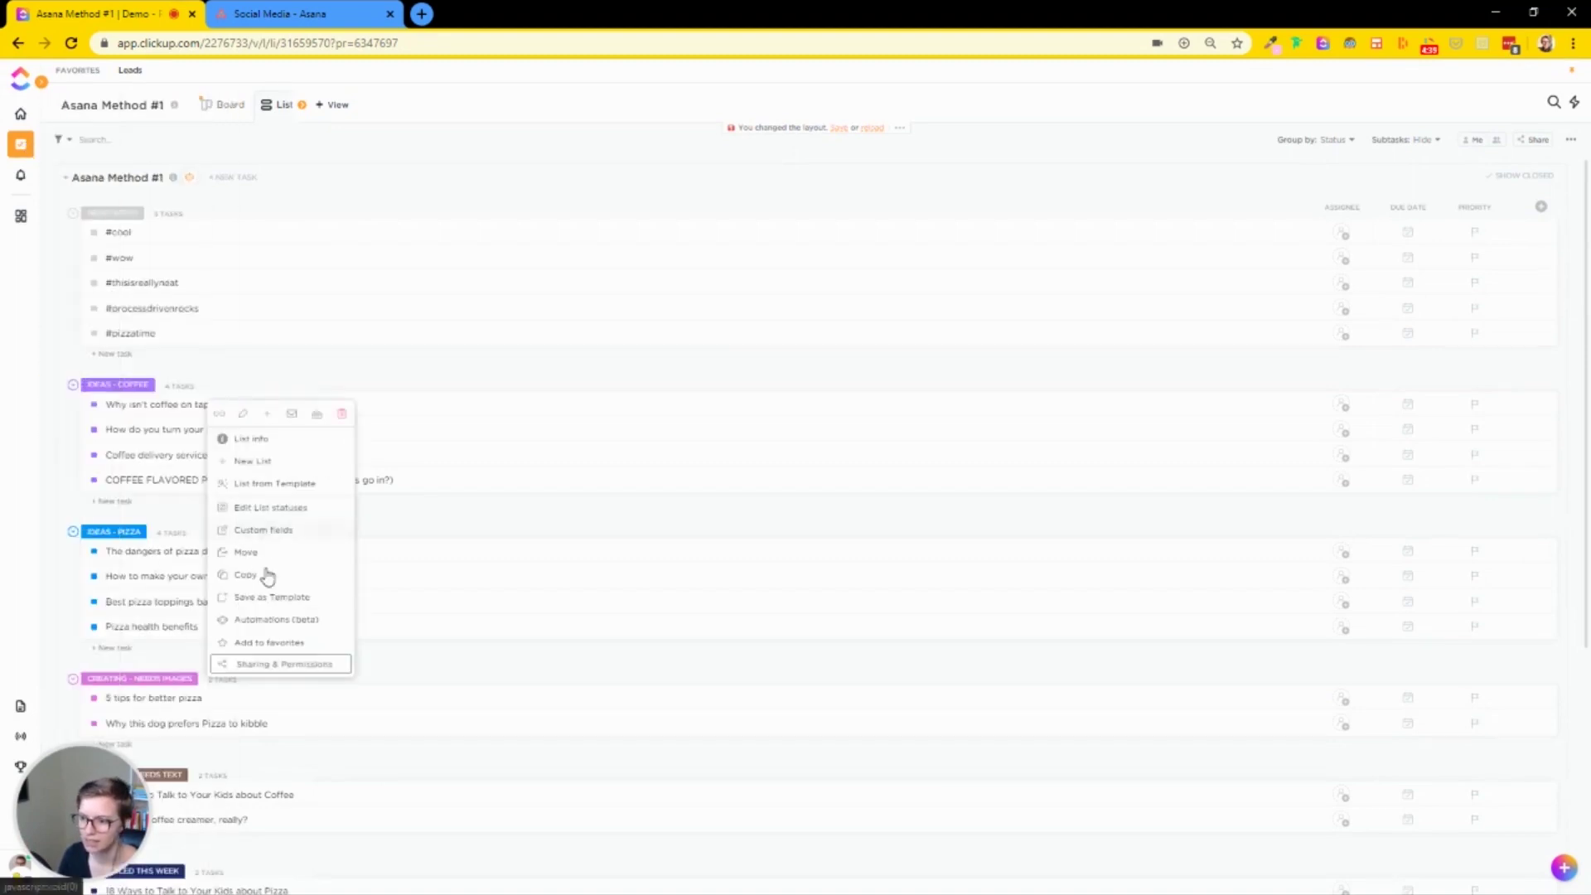
{"action": "left_click", "coordinate": [259, 509]}
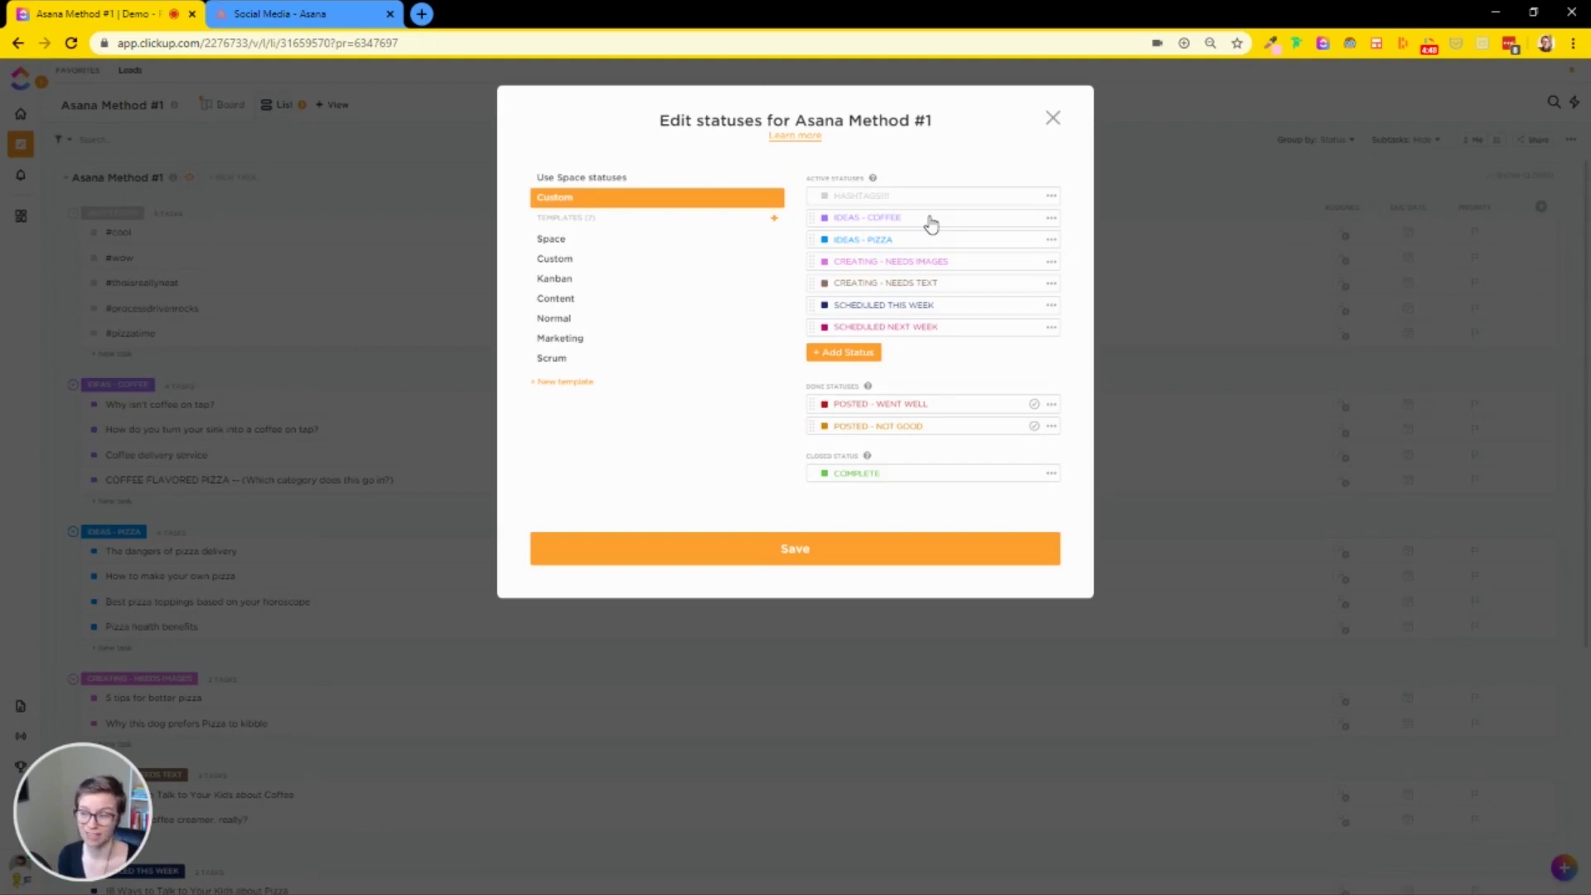
{"action": "left_click", "coordinate": [1050, 120]}
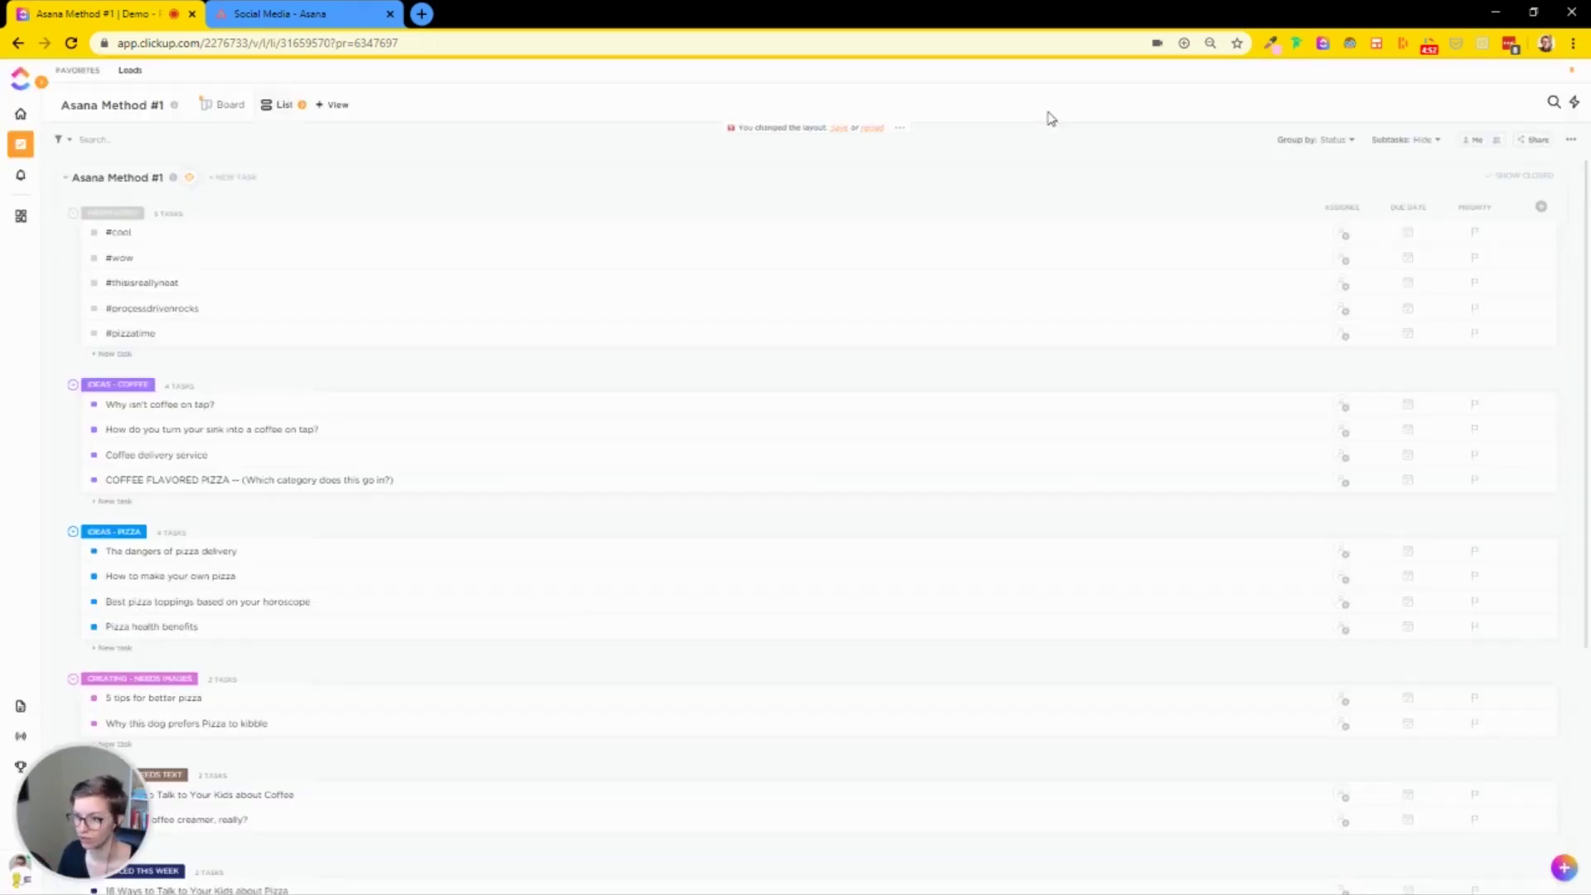
Step: Rename the first status group of the list back to "HASHTAGS"
{"action": "left_click", "coordinate": [150, 214]}
{"action": "type", "text": "H"}
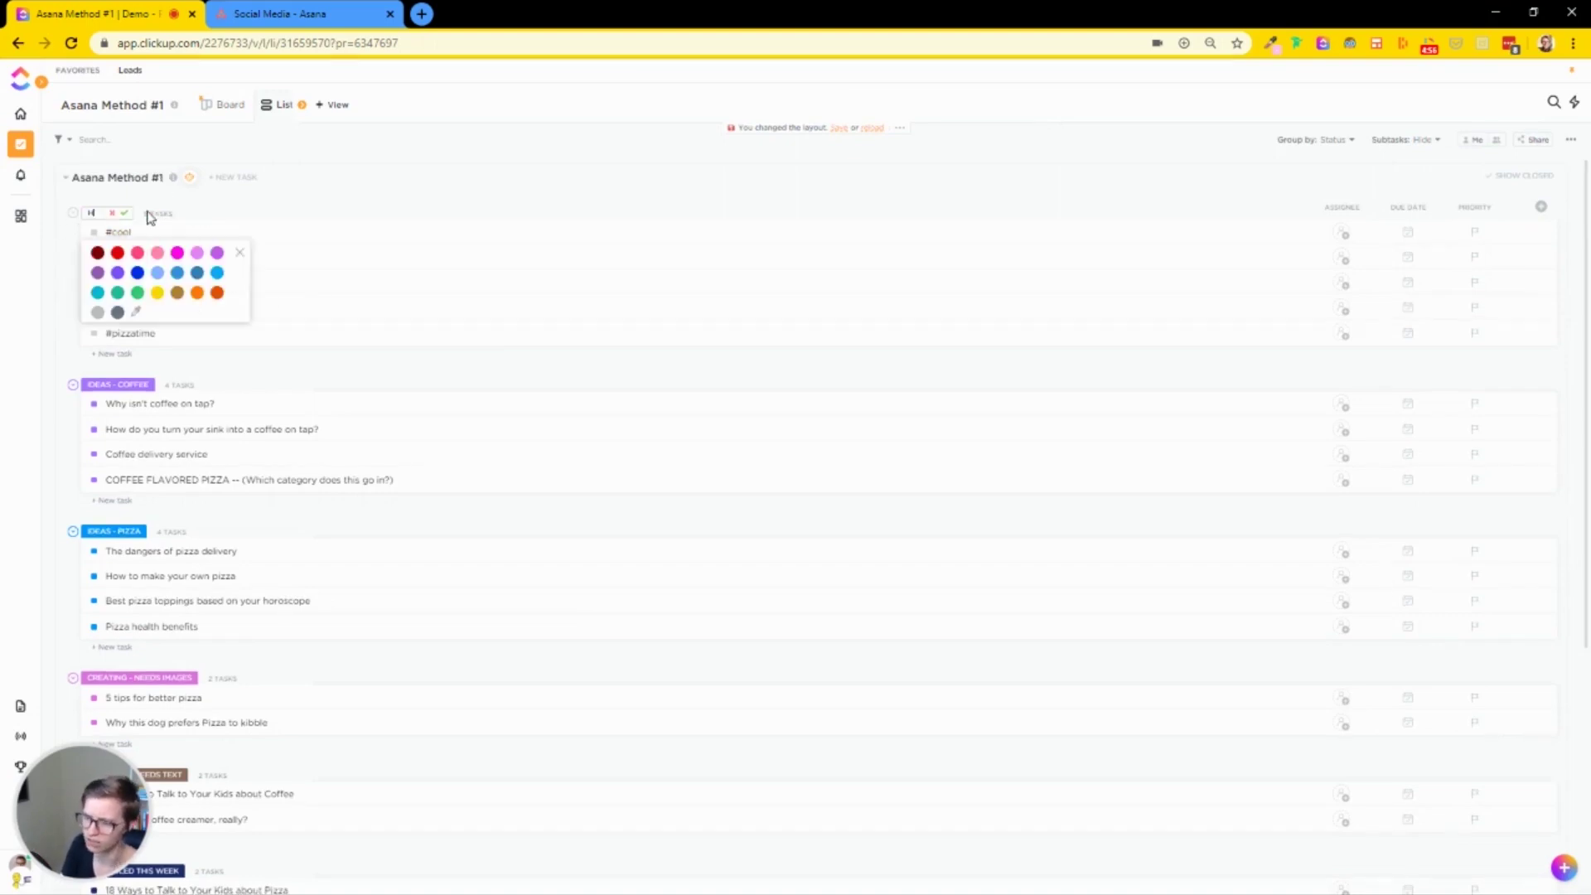
{"action": "type", "text": "ASHTAGS"}
{"action": "left_click", "coordinate": [152, 213]}
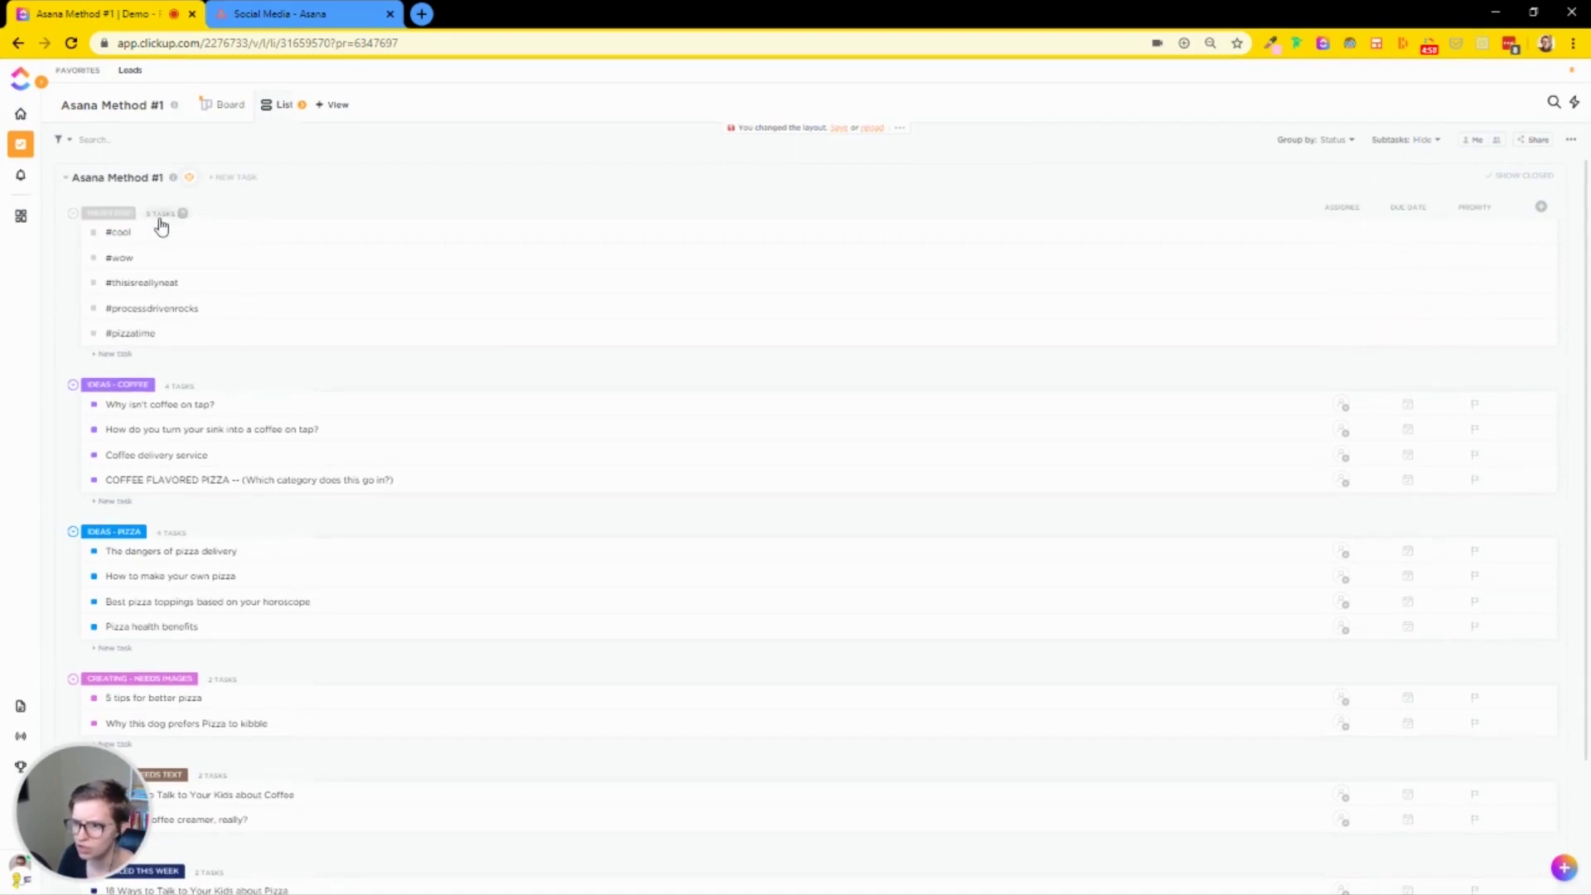
Step: Look over the statuses that can be assigned to the #cool task, leaving its status as it is
{"action": "mouse_move", "coordinate": [74, 338]}
{"action": "left_mouse_down"}
{"action": "mouse_move", "coordinate": [91, 348]}
{"action": "mouse_move", "coordinate": [91, 460]}
{"action": "mouse_move", "coordinate": [92, 325]}
{"action": "mouse_move", "coordinate": [91, 344]}
{"action": "left_mouse_up"}
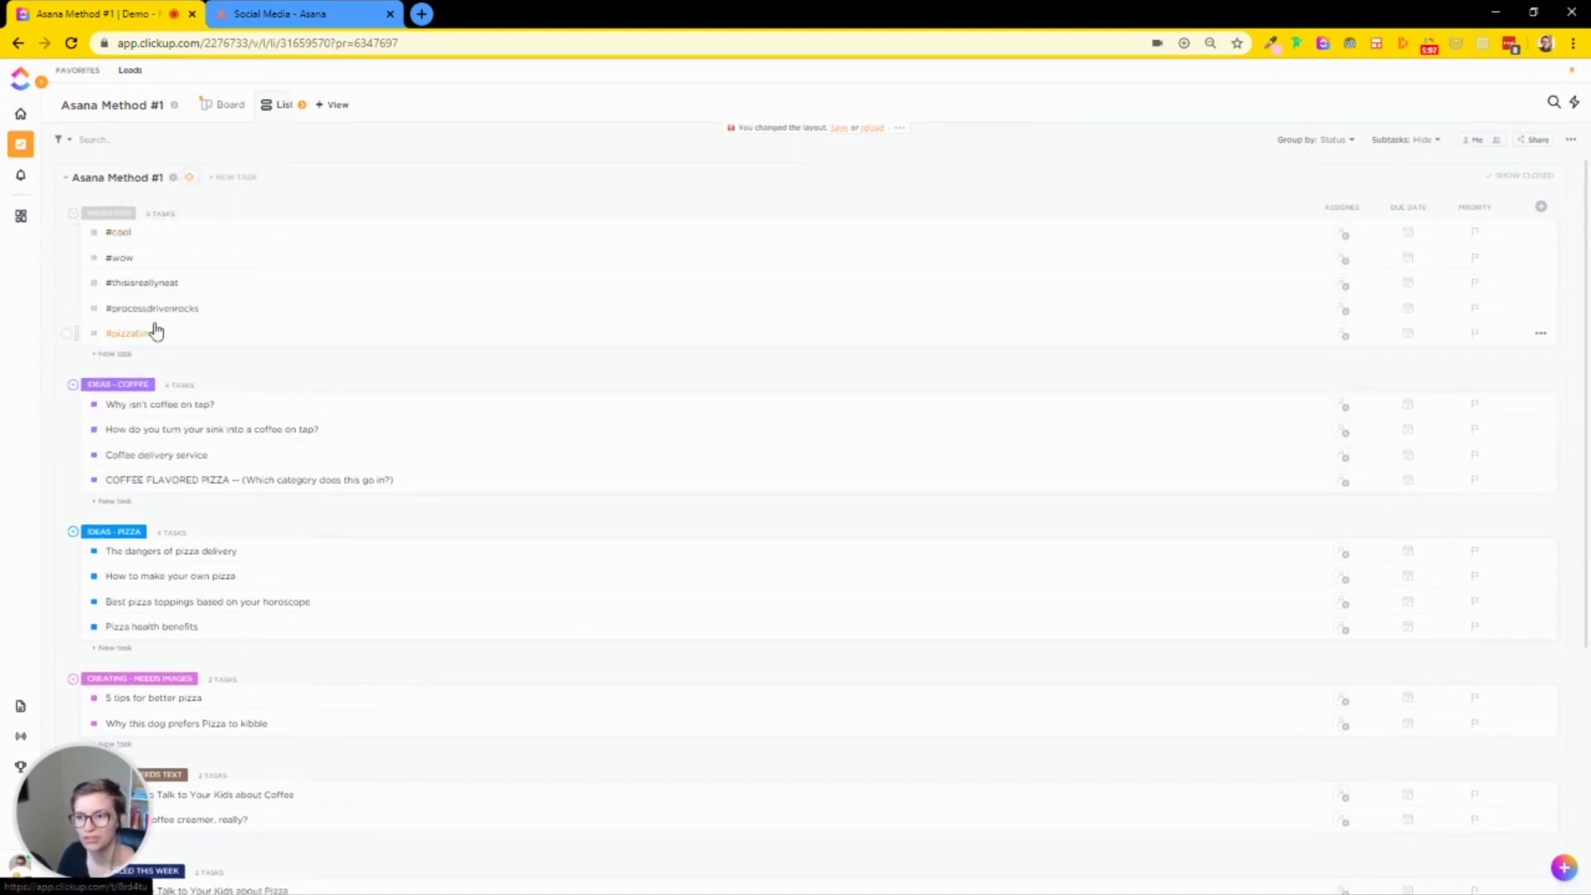
{"action": "left_click", "coordinate": [94, 234]}
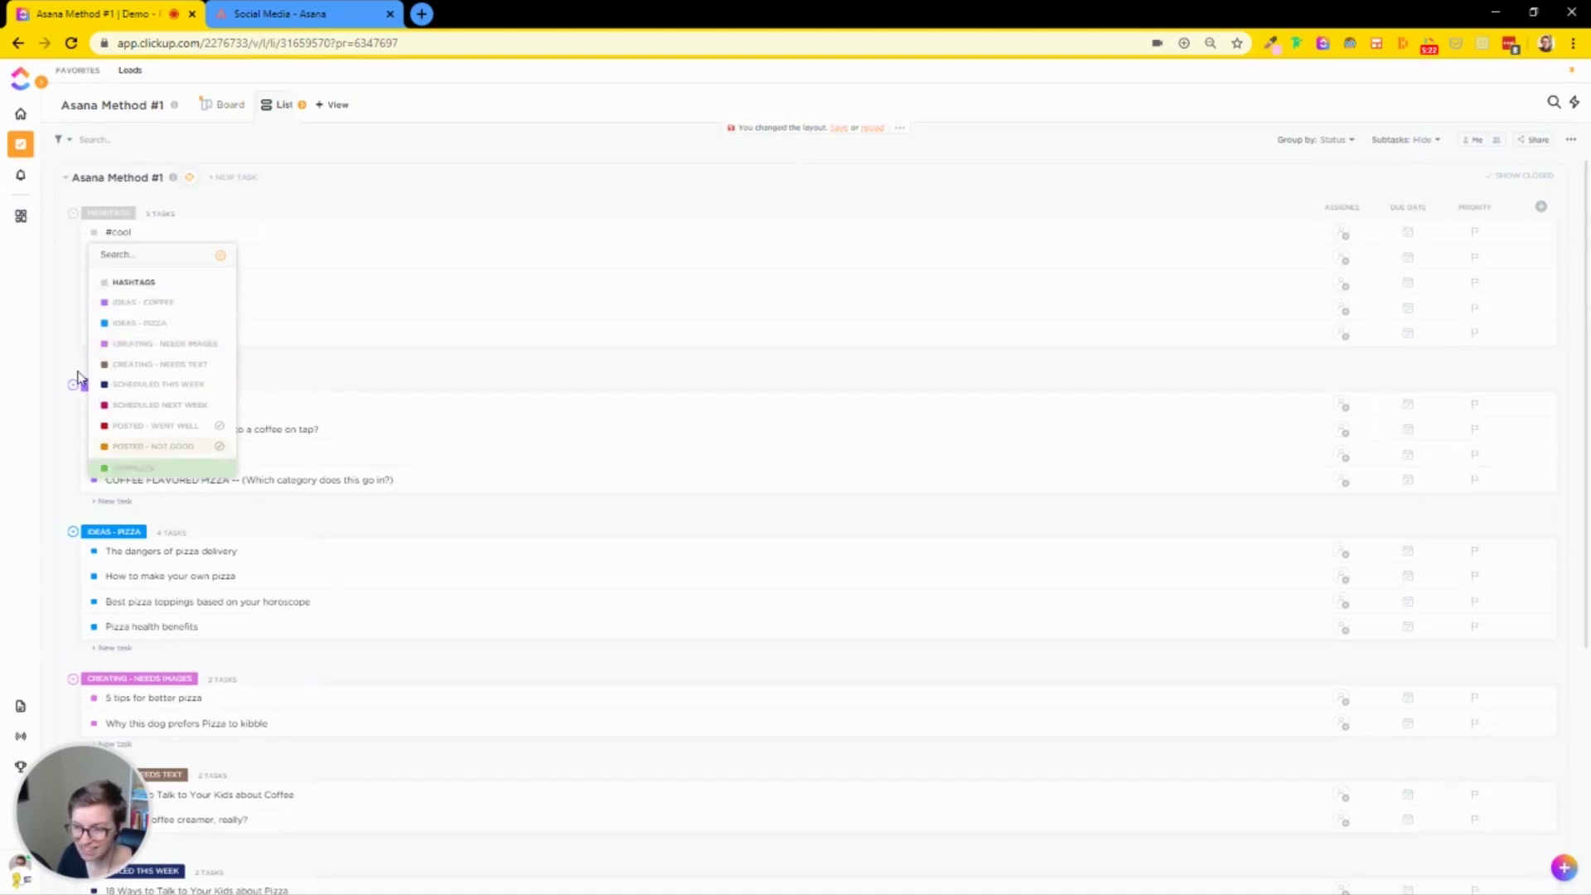
{"action": "left_click", "coordinate": [62, 293]}
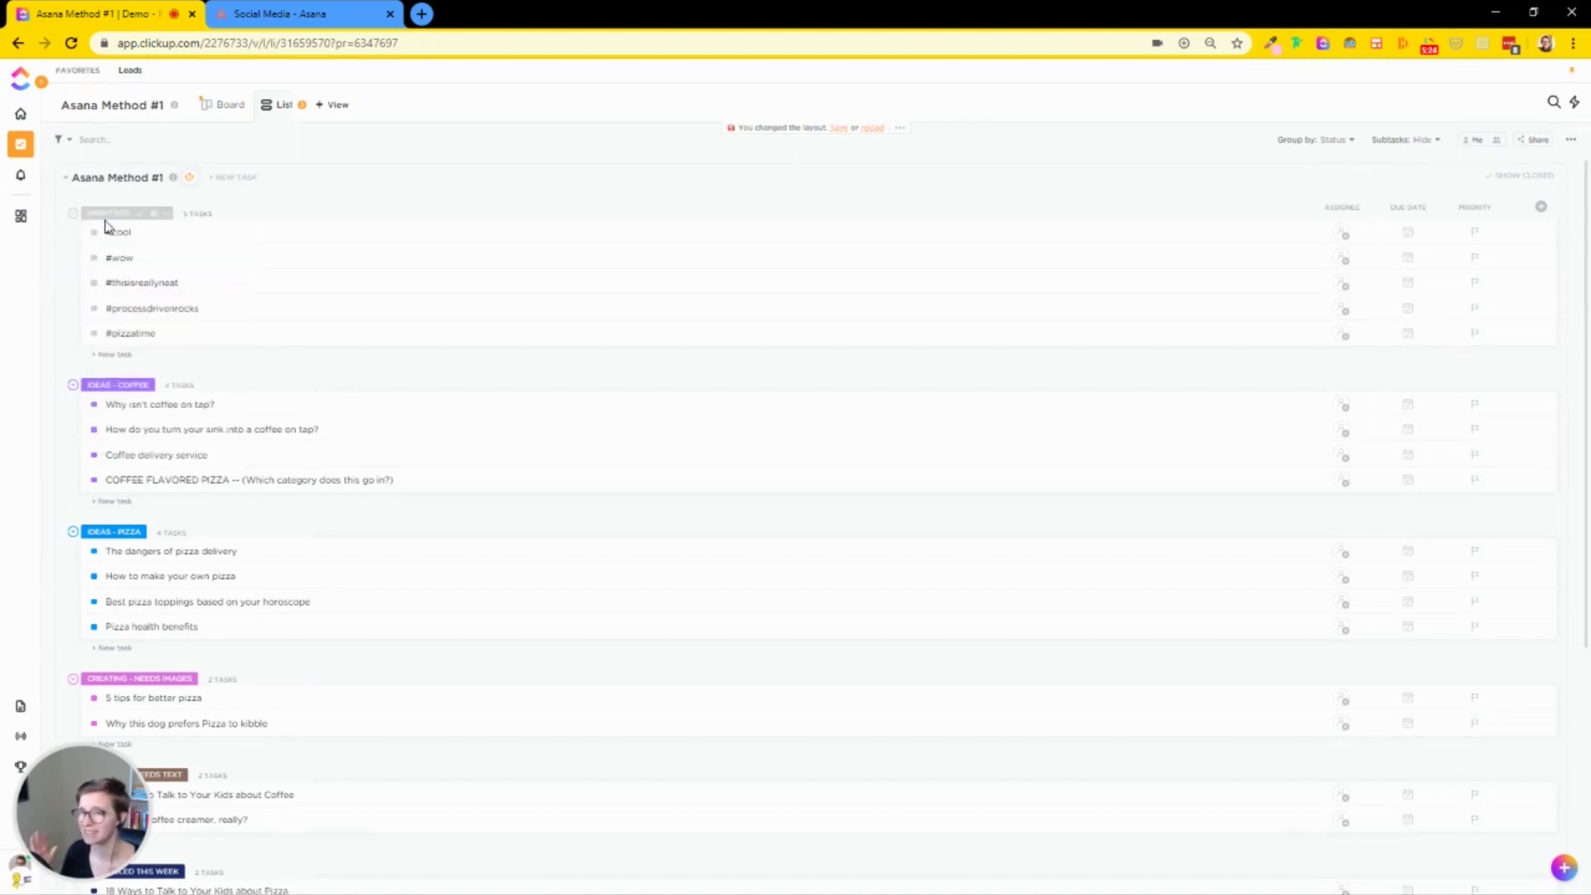
Step: Show the list as a board, open the "Why isn't coffee on tap?" task and review its status options
{"action": "left_click", "coordinate": [236, 106]}
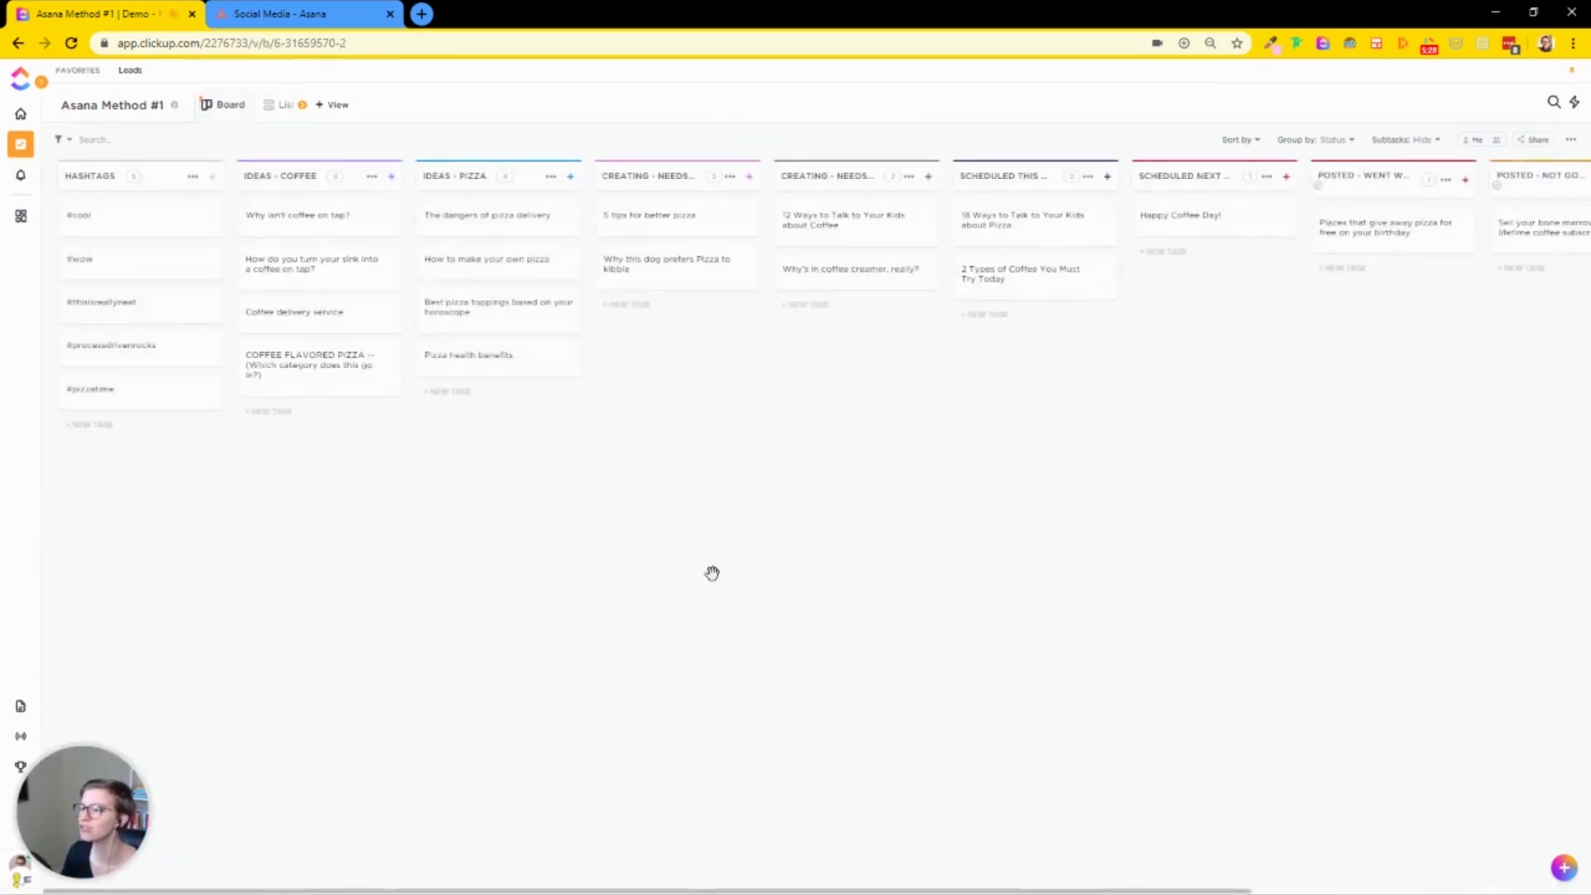
{"action": "left_click", "coordinate": [275, 218]}
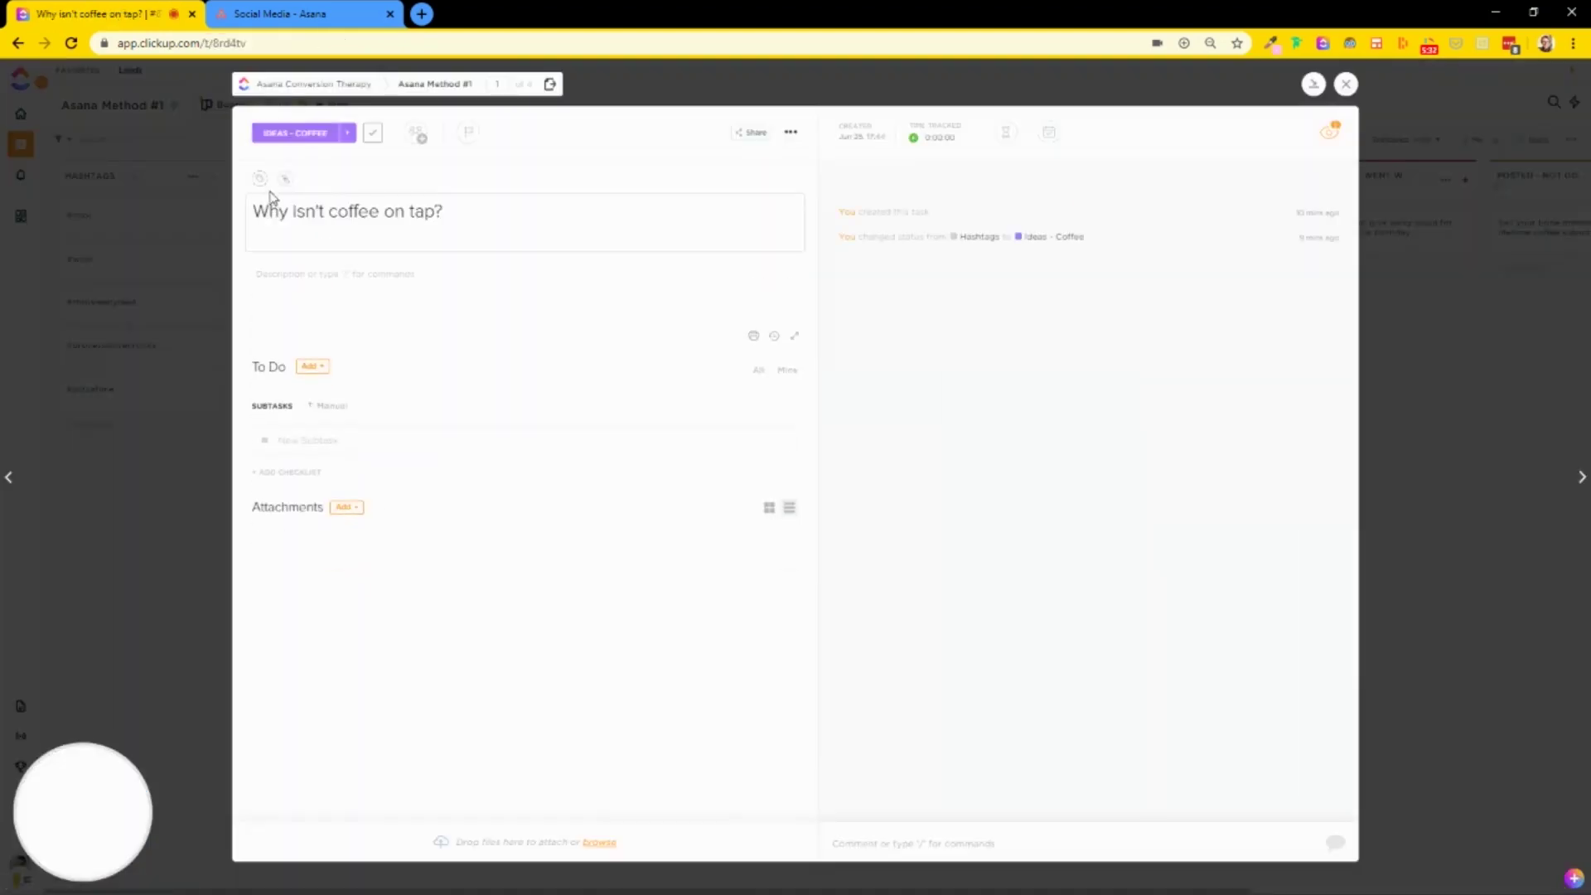
{"action": "left_click", "coordinate": [298, 133]}
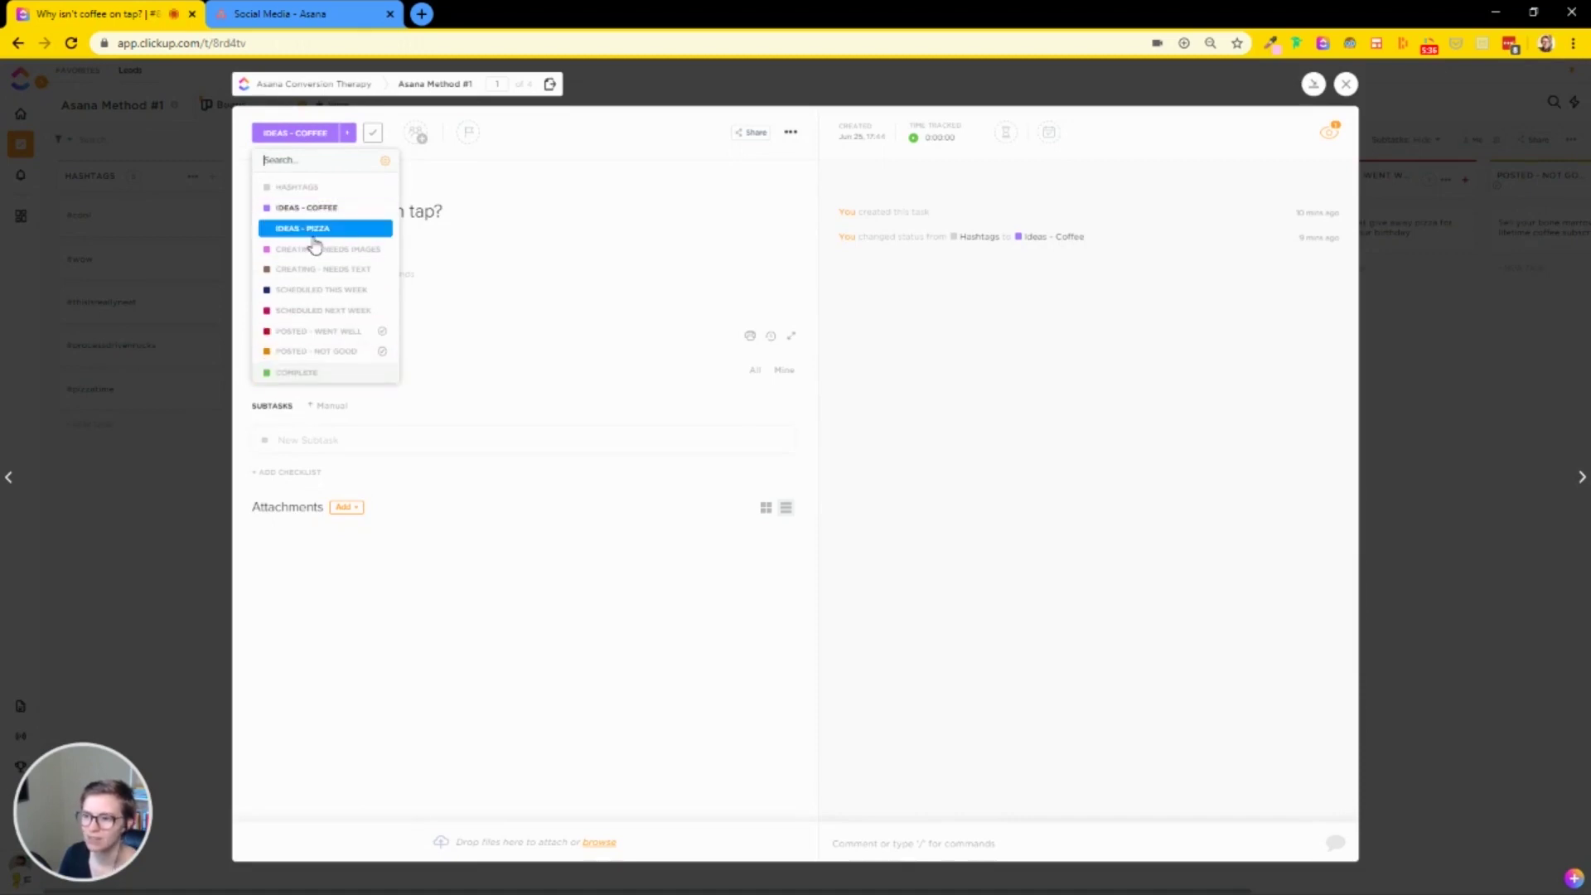
{"action": "left_click", "coordinate": [1380, 362]}
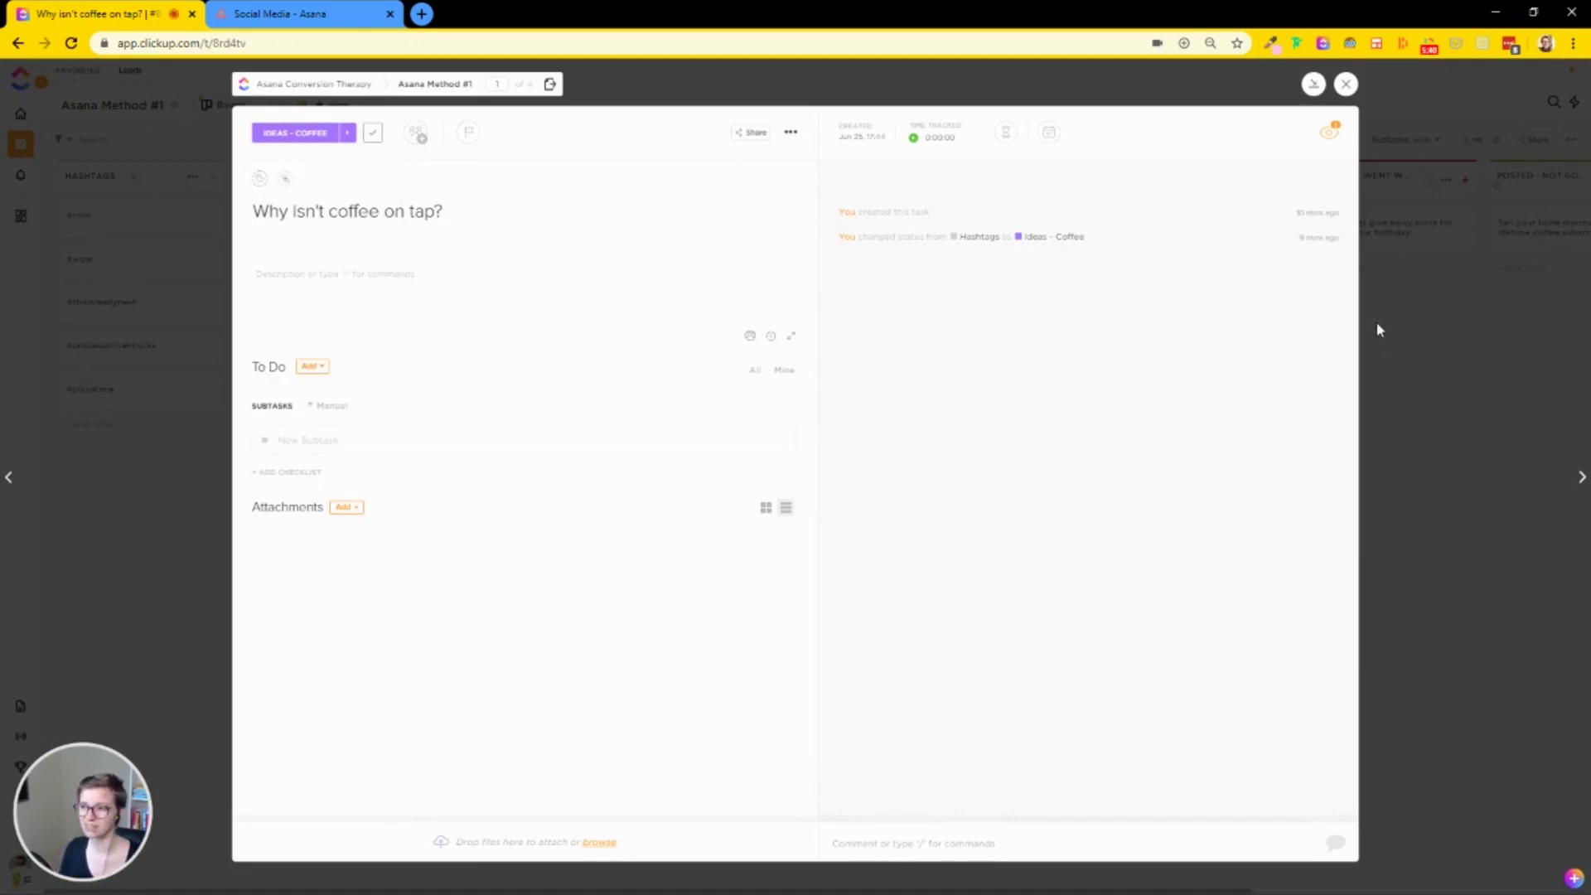
Step: Mark the "Why isn't coffee on tap?" task complete and return to the board
{"action": "left_click", "coordinate": [370, 135]}
{"action": "left_click", "coordinate": [170, 481]}
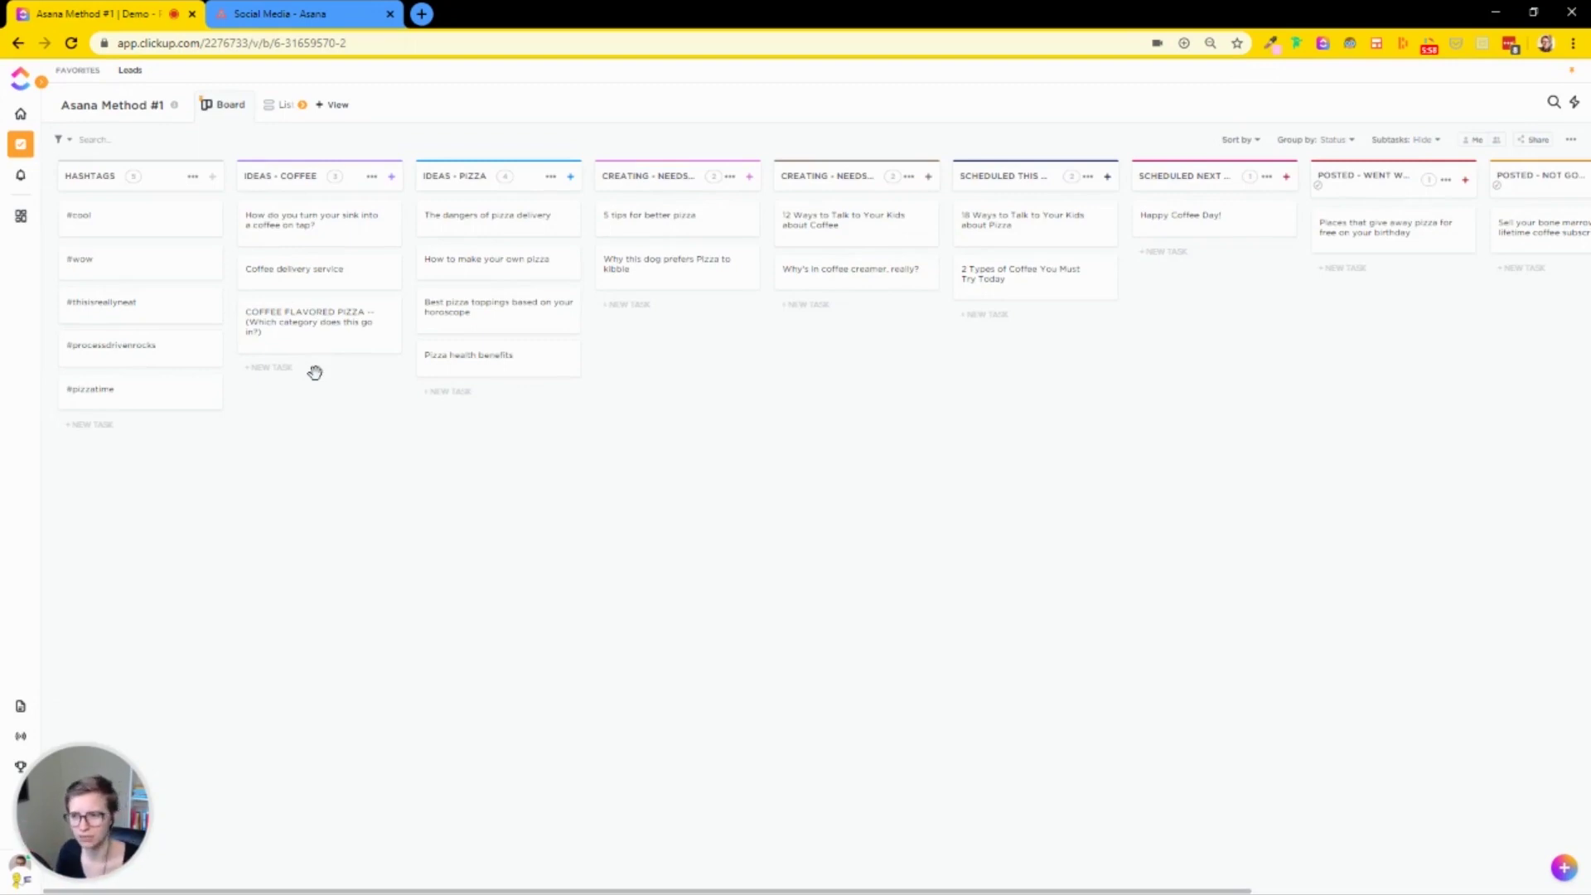
Step: In the list view, start a Dropdown field named "Sections" with options "Posted - Not Good", "Posted - Went Well" and "Scheduled Next Week"
{"action": "left_click", "coordinate": [267, 106]}
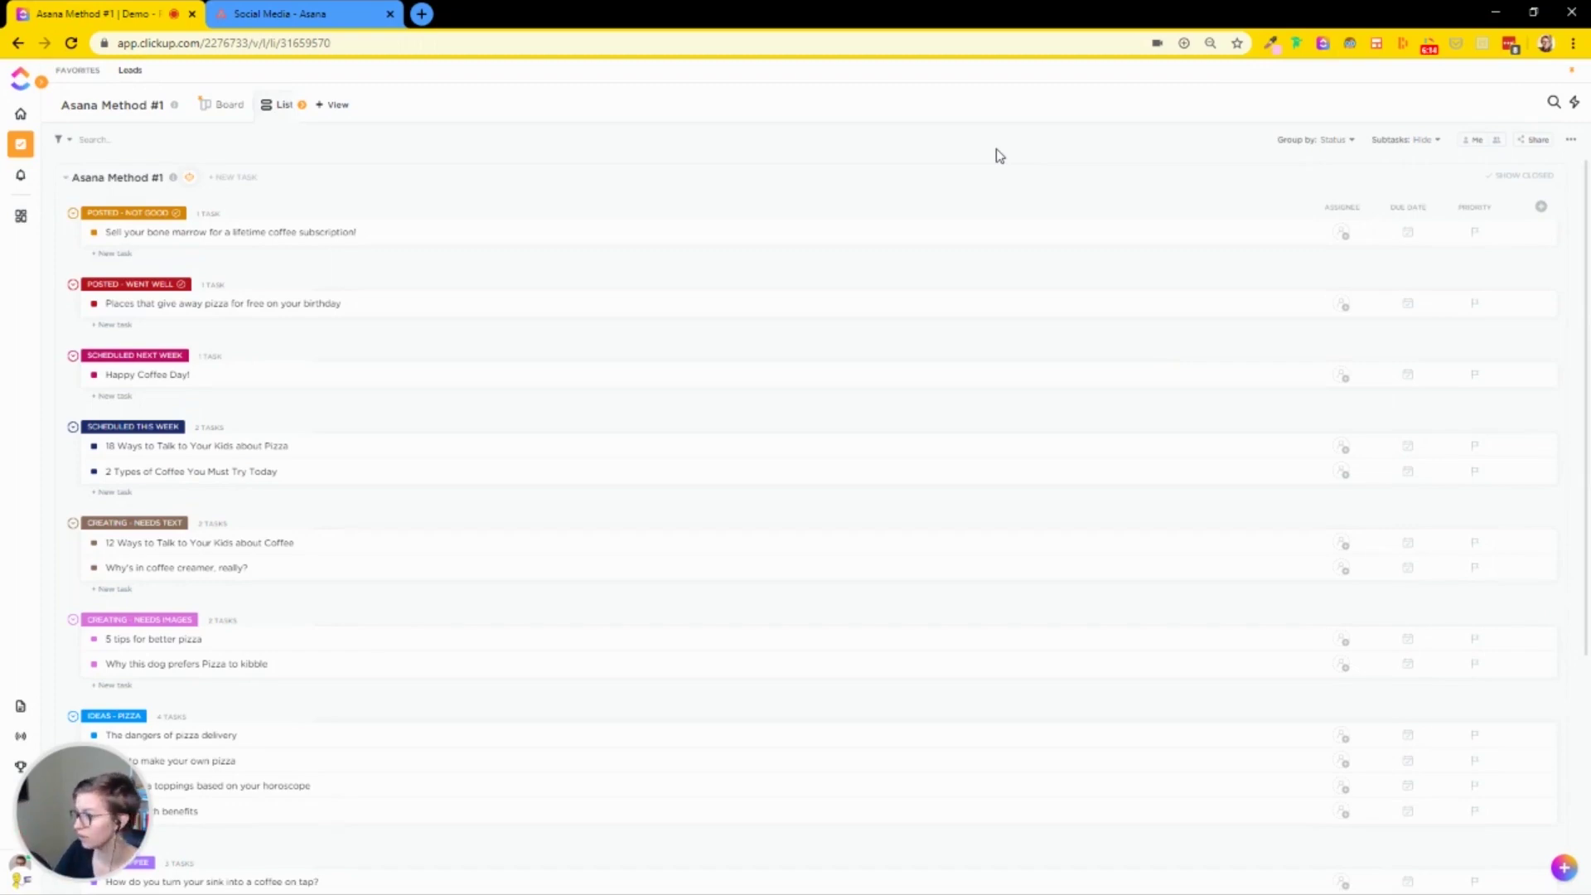
{"action": "left_click", "coordinate": [1542, 209]}
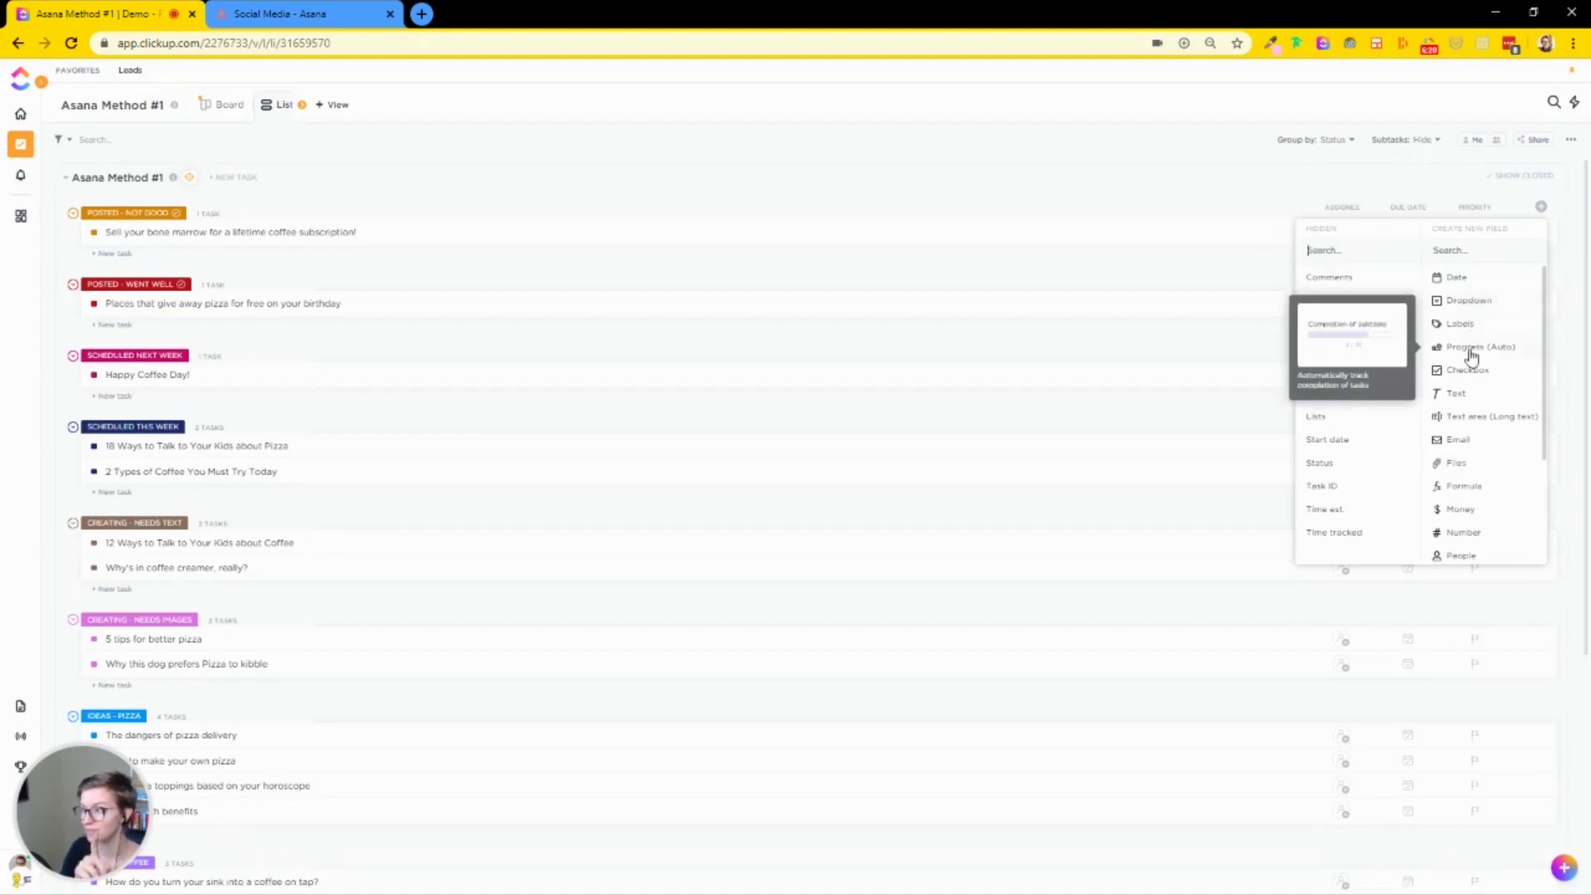
{"action": "left_click", "coordinate": [1453, 301]}
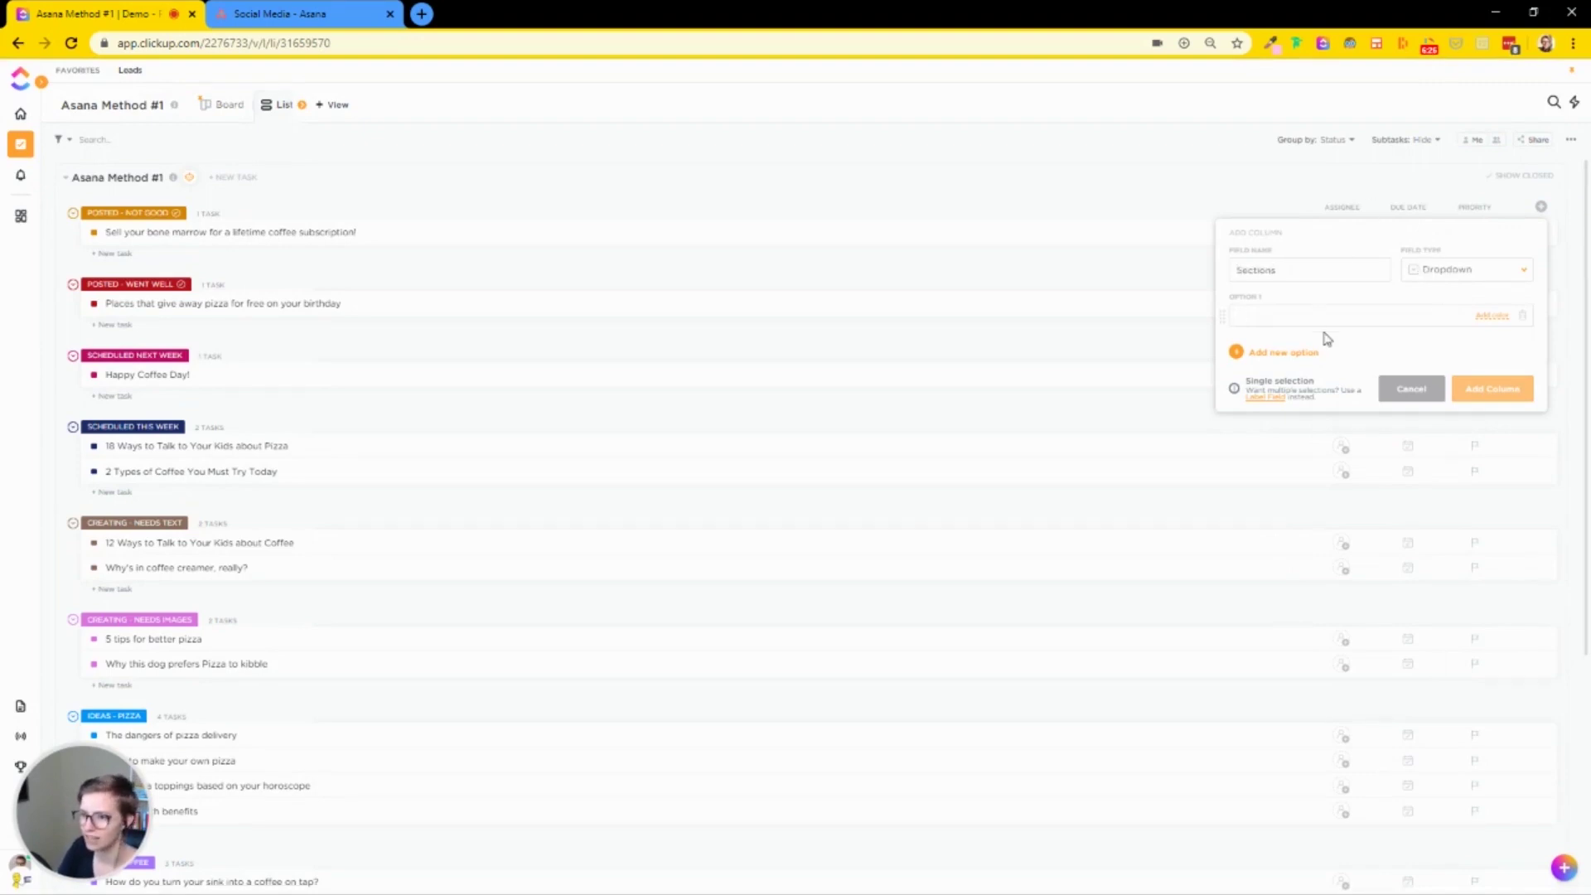
{"action": "type", "text": "Posted - Not Good"}
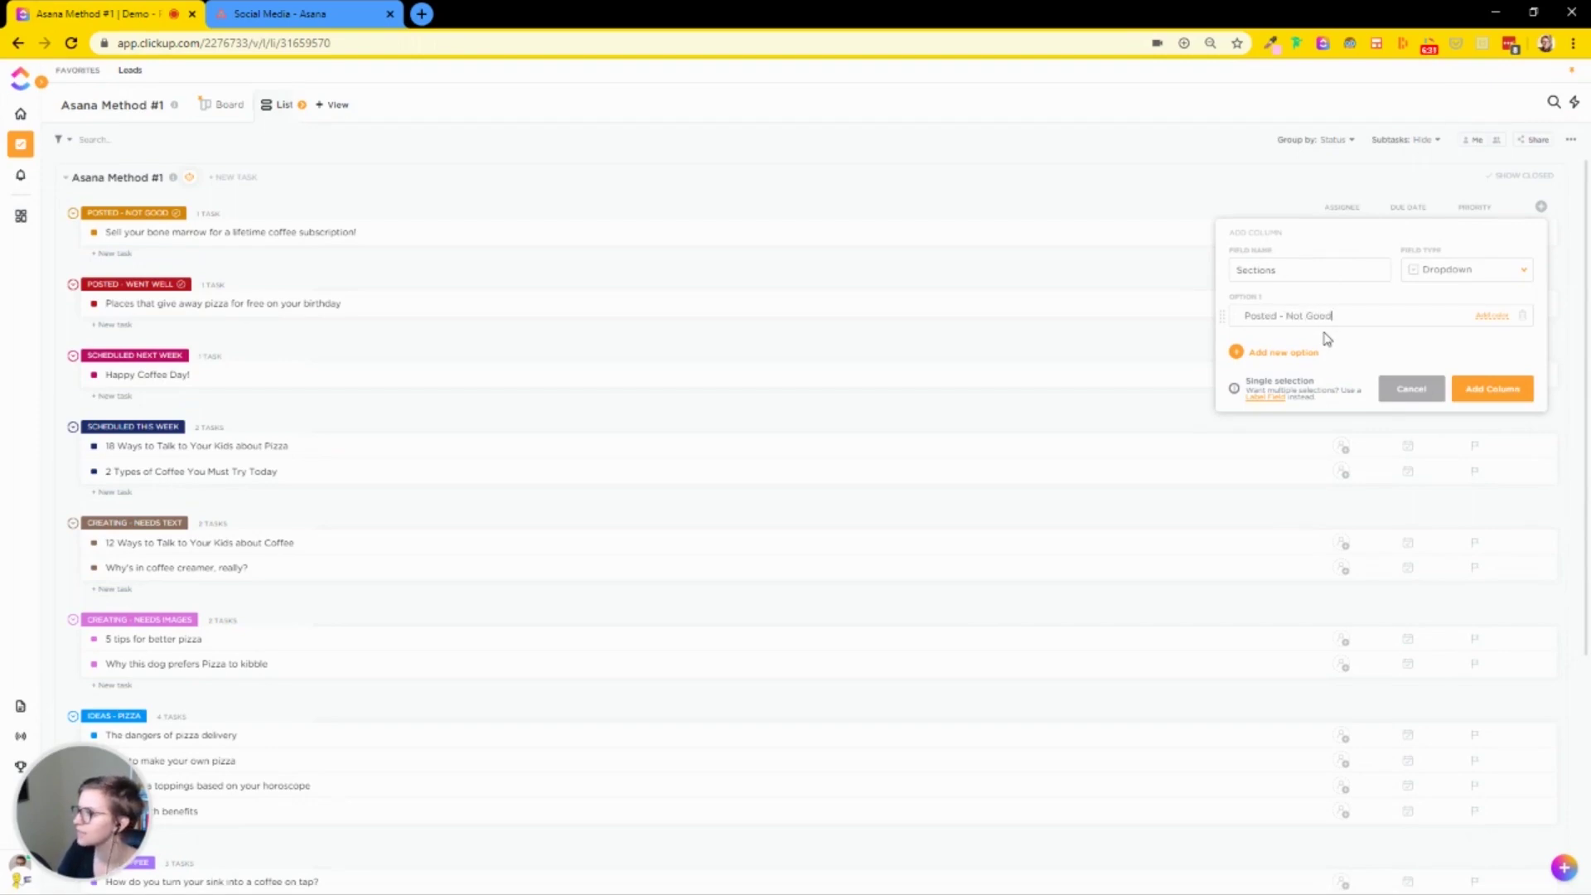
{"action": "key", "text": "Return"}
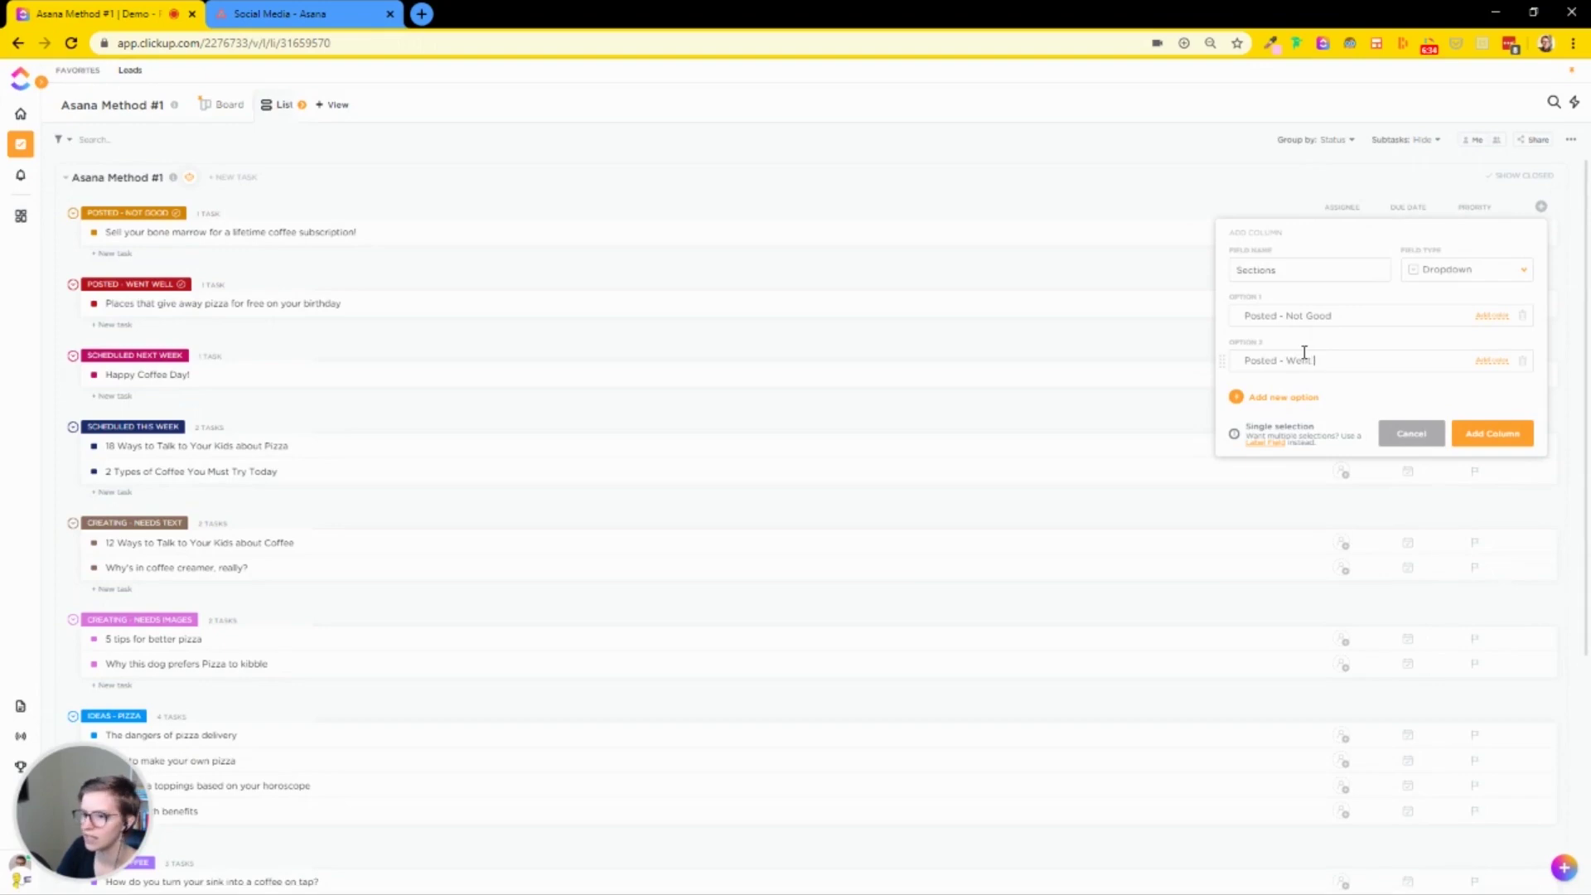
{"action": "key", "text": "Return"}
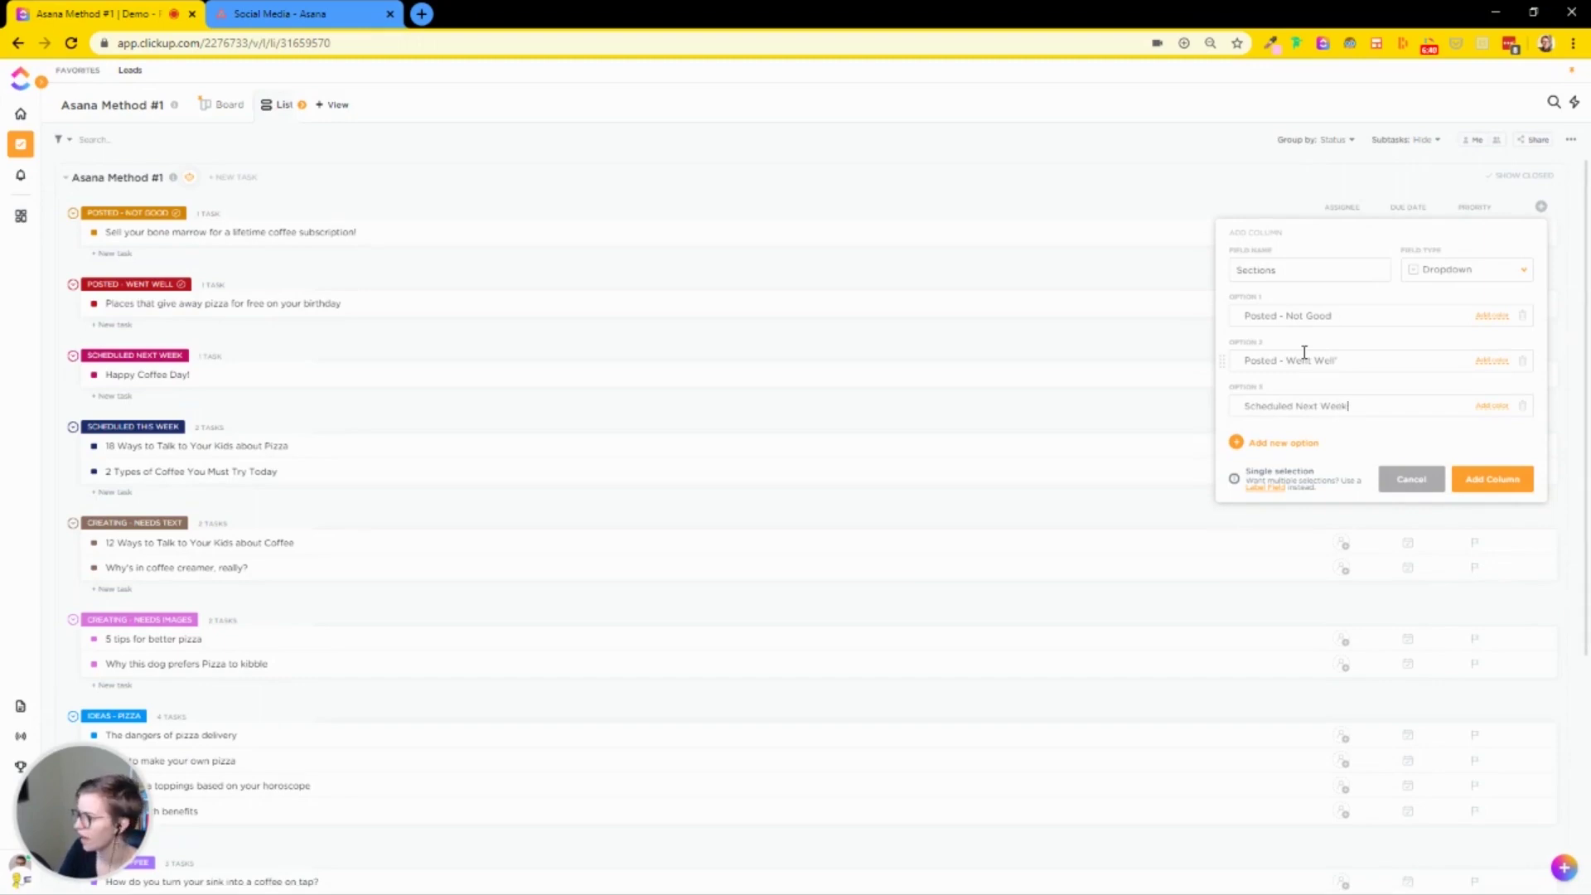
Step: Colour the three Sections options brown, dark red and purple in order, and add the column to the list
{"action": "left_click", "coordinate": [1490, 316]}
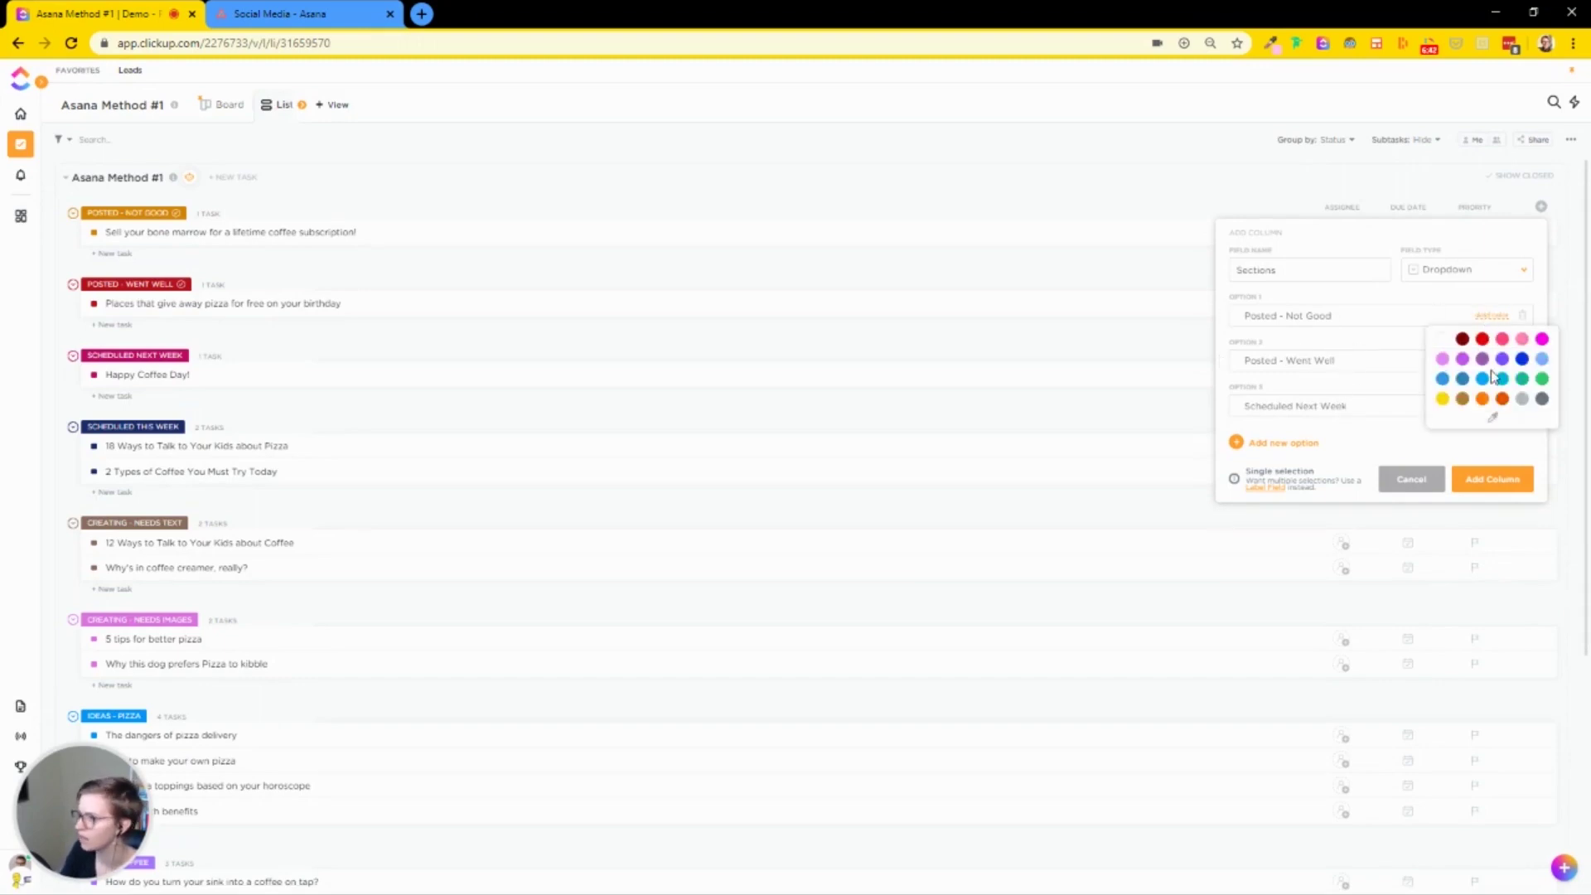
{"action": "left_click", "coordinate": [1463, 399]}
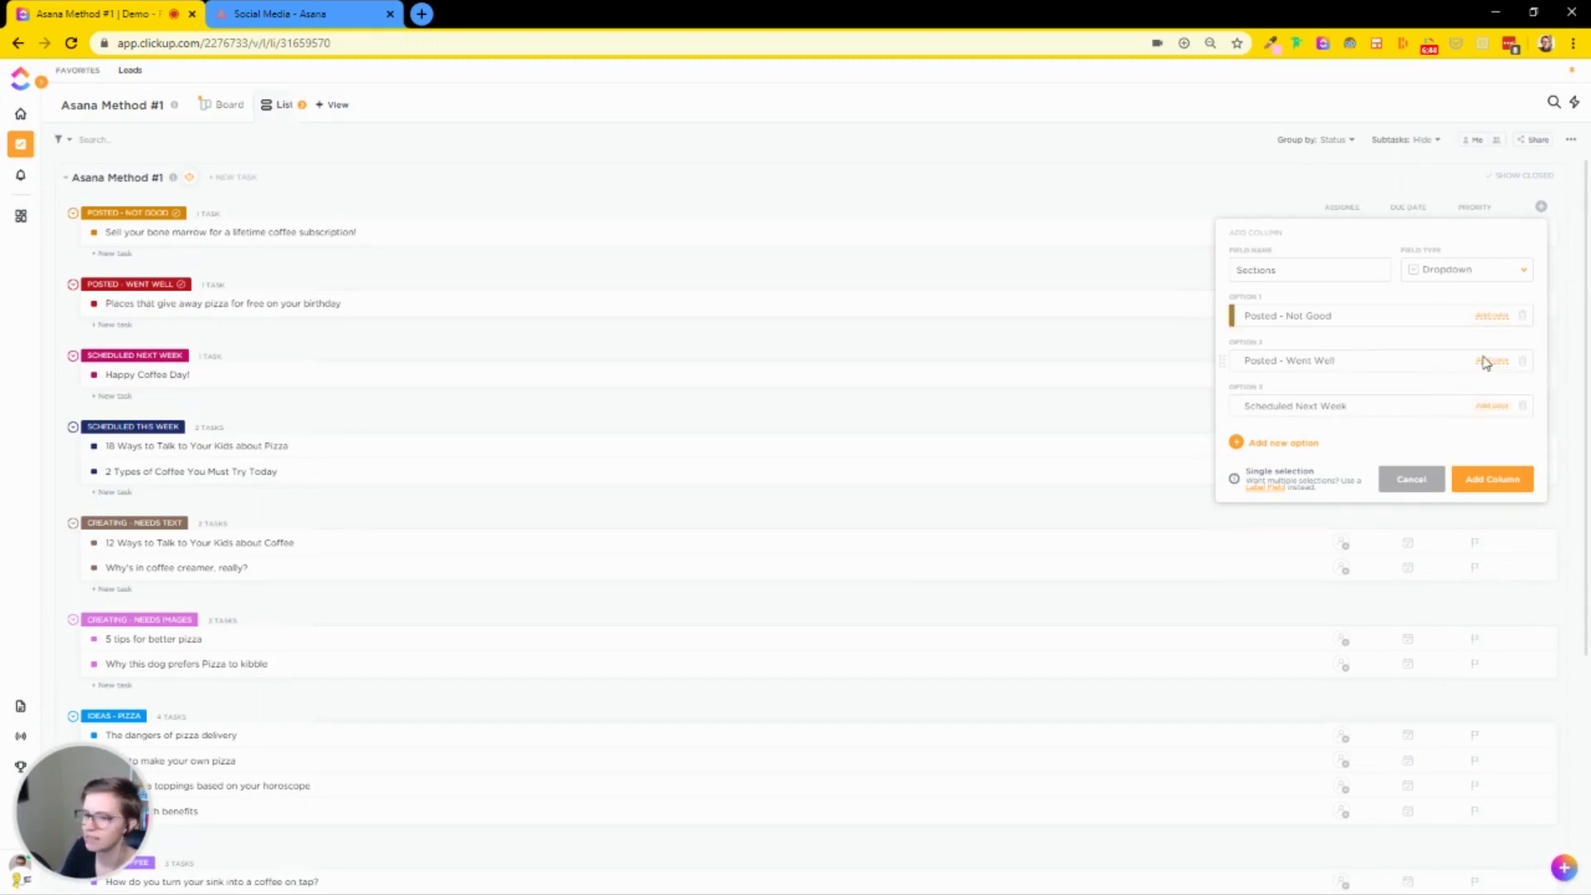
{"action": "left_click", "coordinate": [1491, 361]}
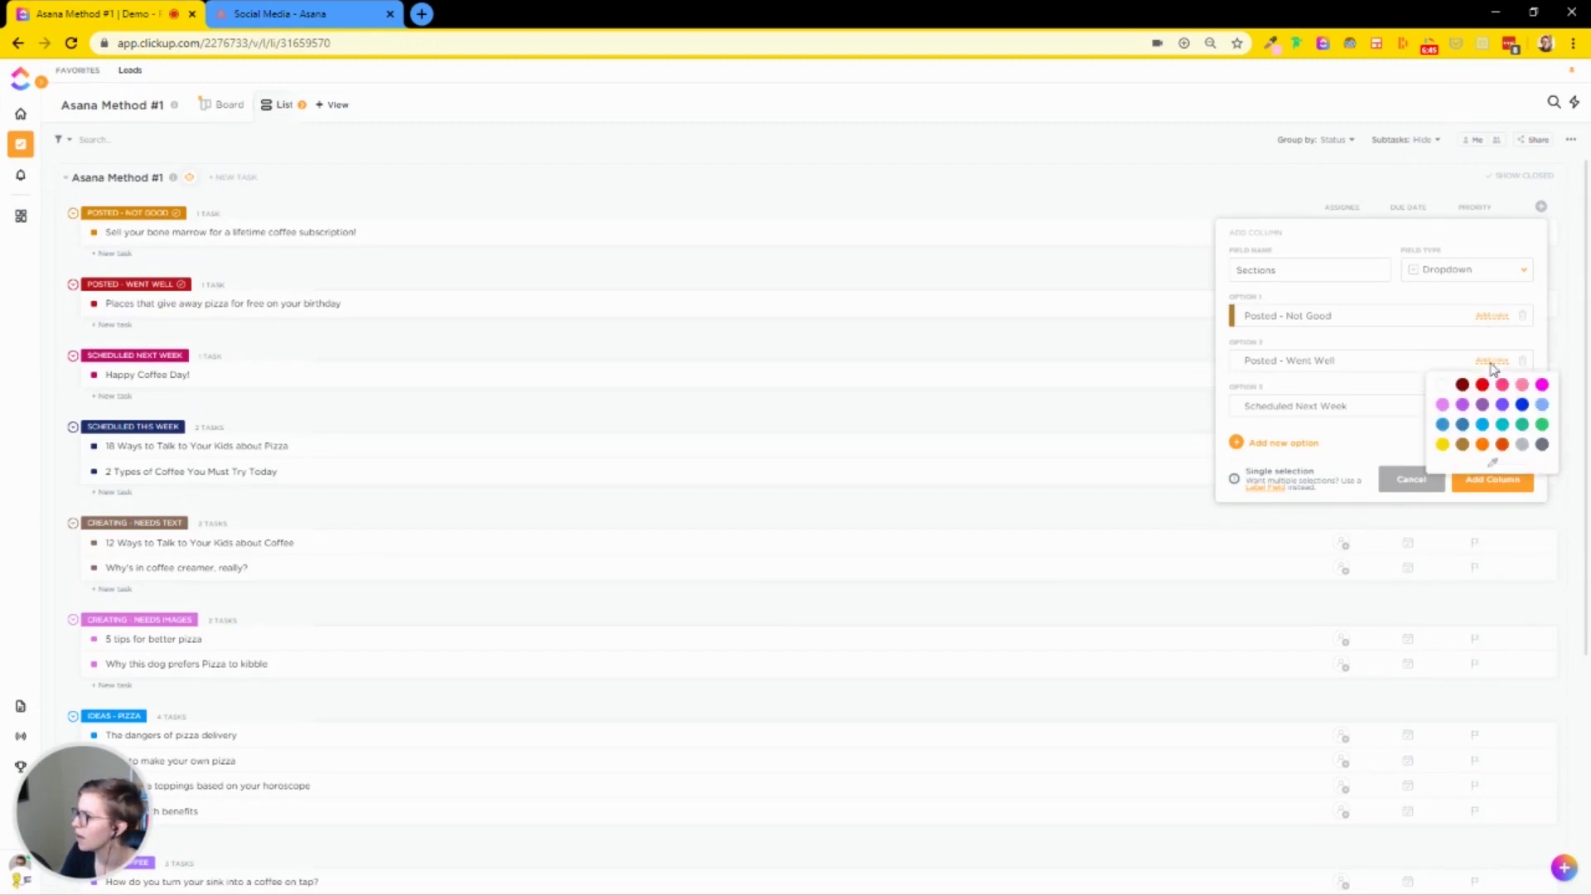
{"action": "left_click", "coordinate": [1464, 386]}
{"action": "left_click", "coordinate": [1487, 406]}
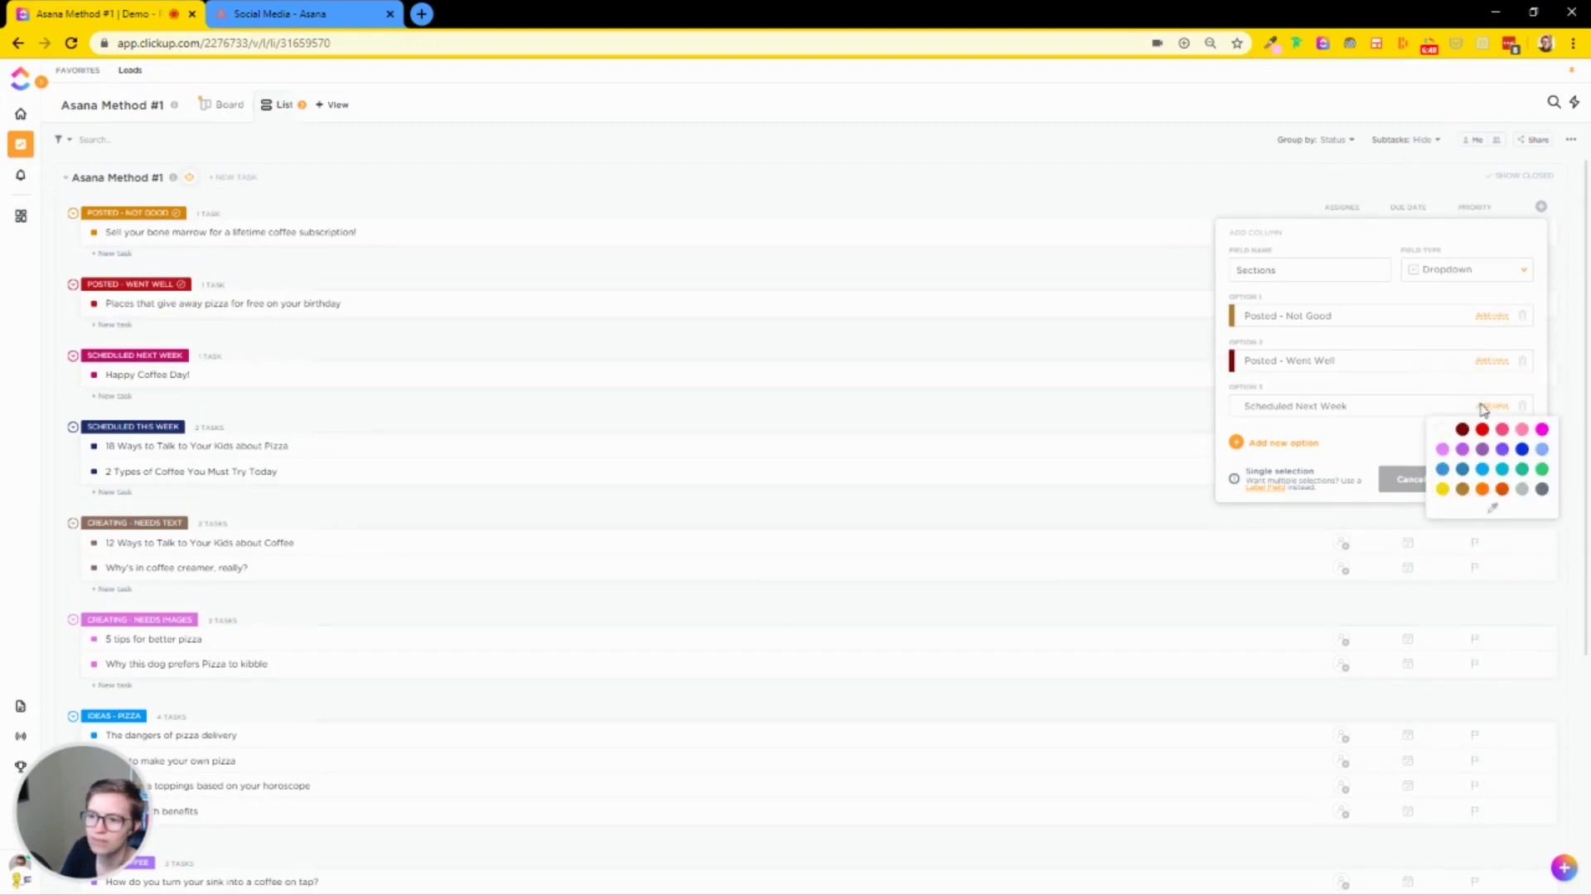
{"action": "left_click", "coordinate": [1482, 449]}
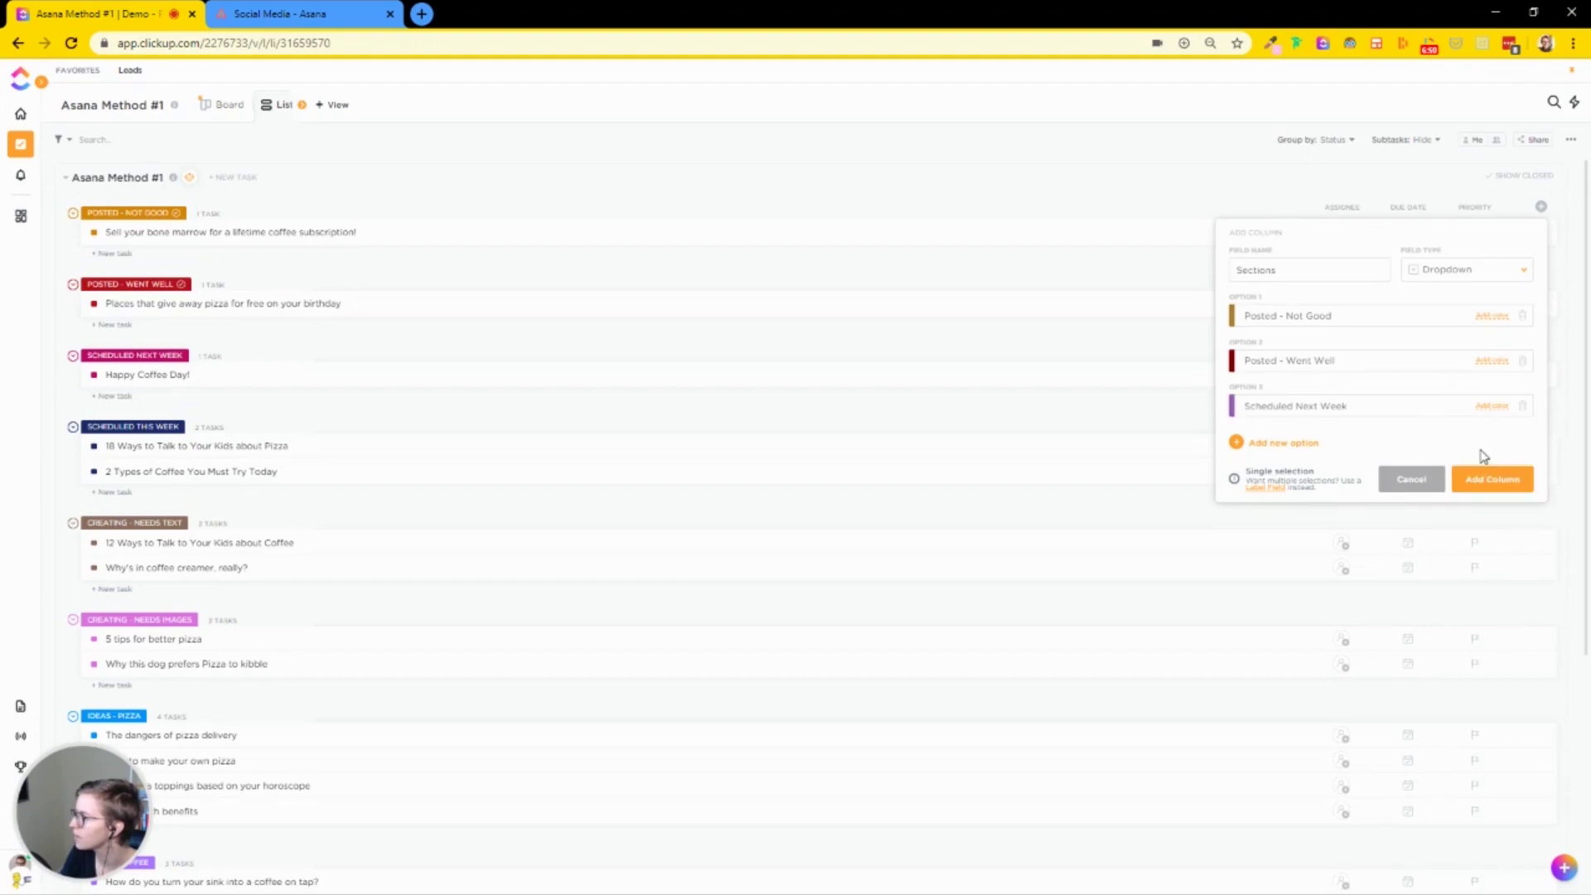
{"action": "left_click", "coordinate": [1497, 484]}
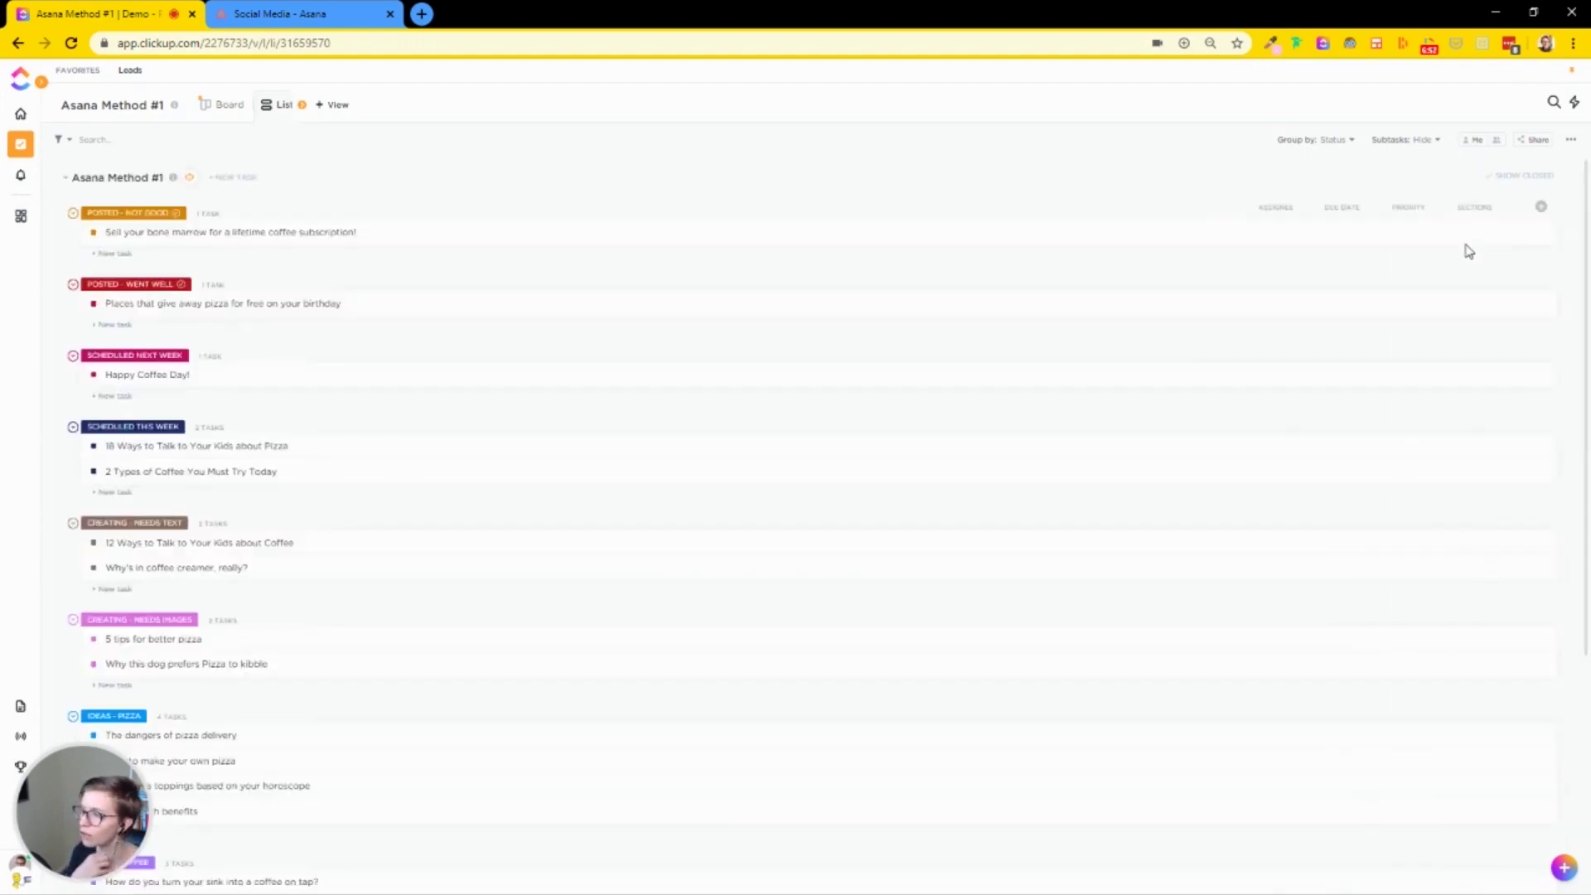
Step: Set Sections to "Posted - Not Good" for the bone marrow task and "Posted - Went Well" for the free pizza and "Happy Coffee Day!" tasks
{"action": "left_click", "coordinate": [1465, 236]}
{"action": "left_click", "coordinate": [1460, 307]}
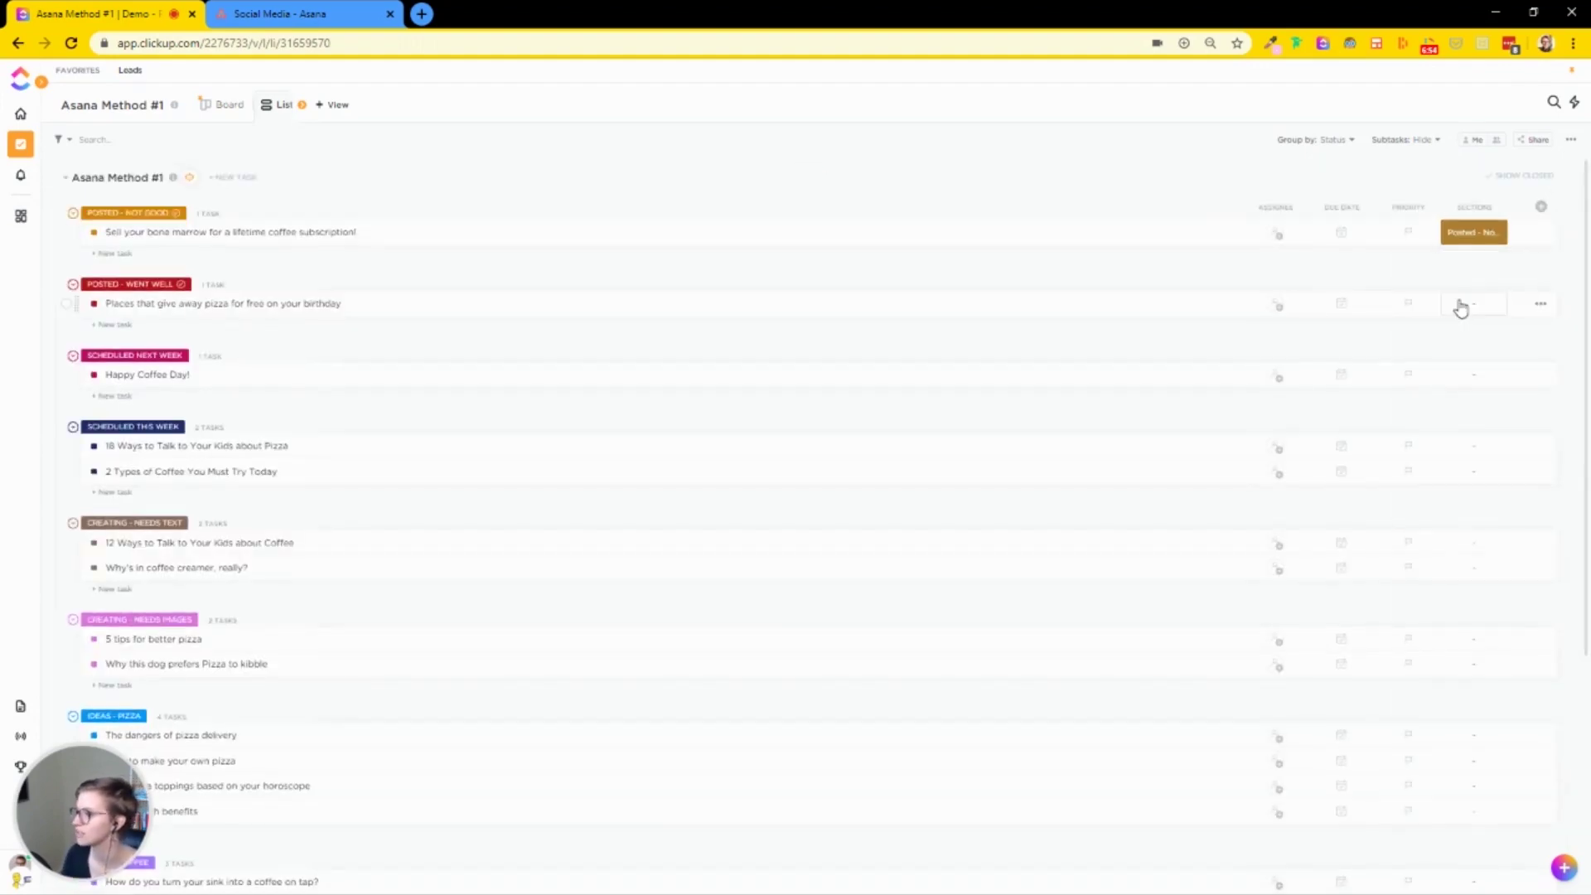
{"action": "left_click", "coordinate": [1460, 306]}
{"action": "left_click", "coordinate": [1468, 404]}
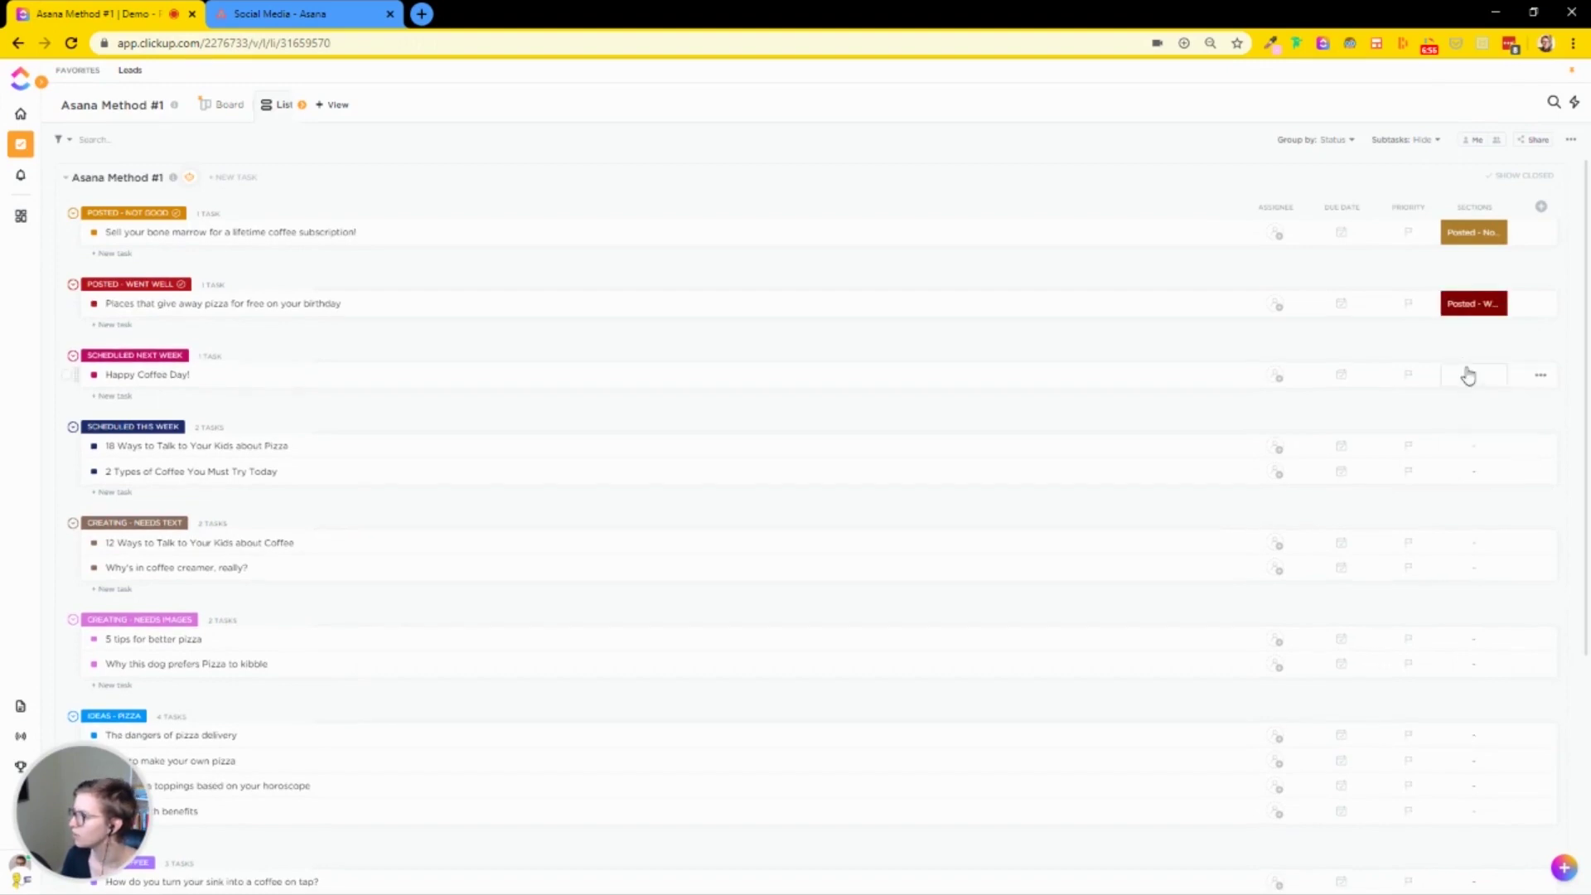
{"action": "left_click", "coordinate": [1467, 375]}
{"action": "left_click", "coordinate": [1480, 478]}
Step: Set Sections to "Posted - Not Good" for "18 Ways to Talk to Your Kids about Pizza" and "Posted - Went Well" for "2 Types of Coffee You Must Try Today"
{"action": "left_click", "coordinate": [1475, 471]}
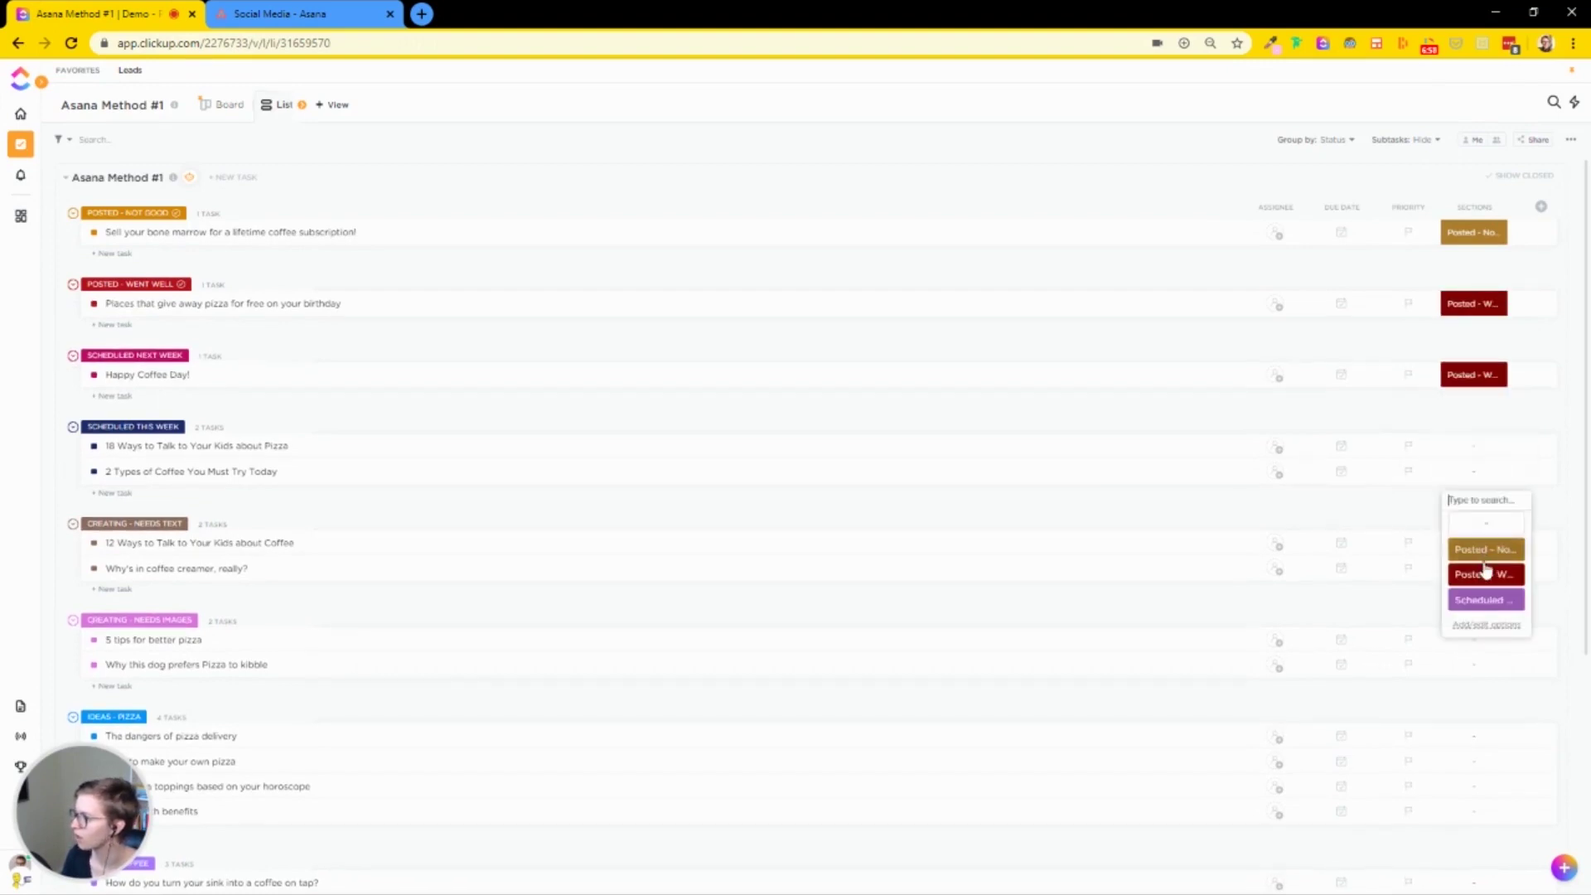
{"action": "left_click", "coordinate": [1469, 448]}
{"action": "left_click", "coordinate": [1470, 448]}
{"action": "left_click", "coordinate": [1479, 525]}
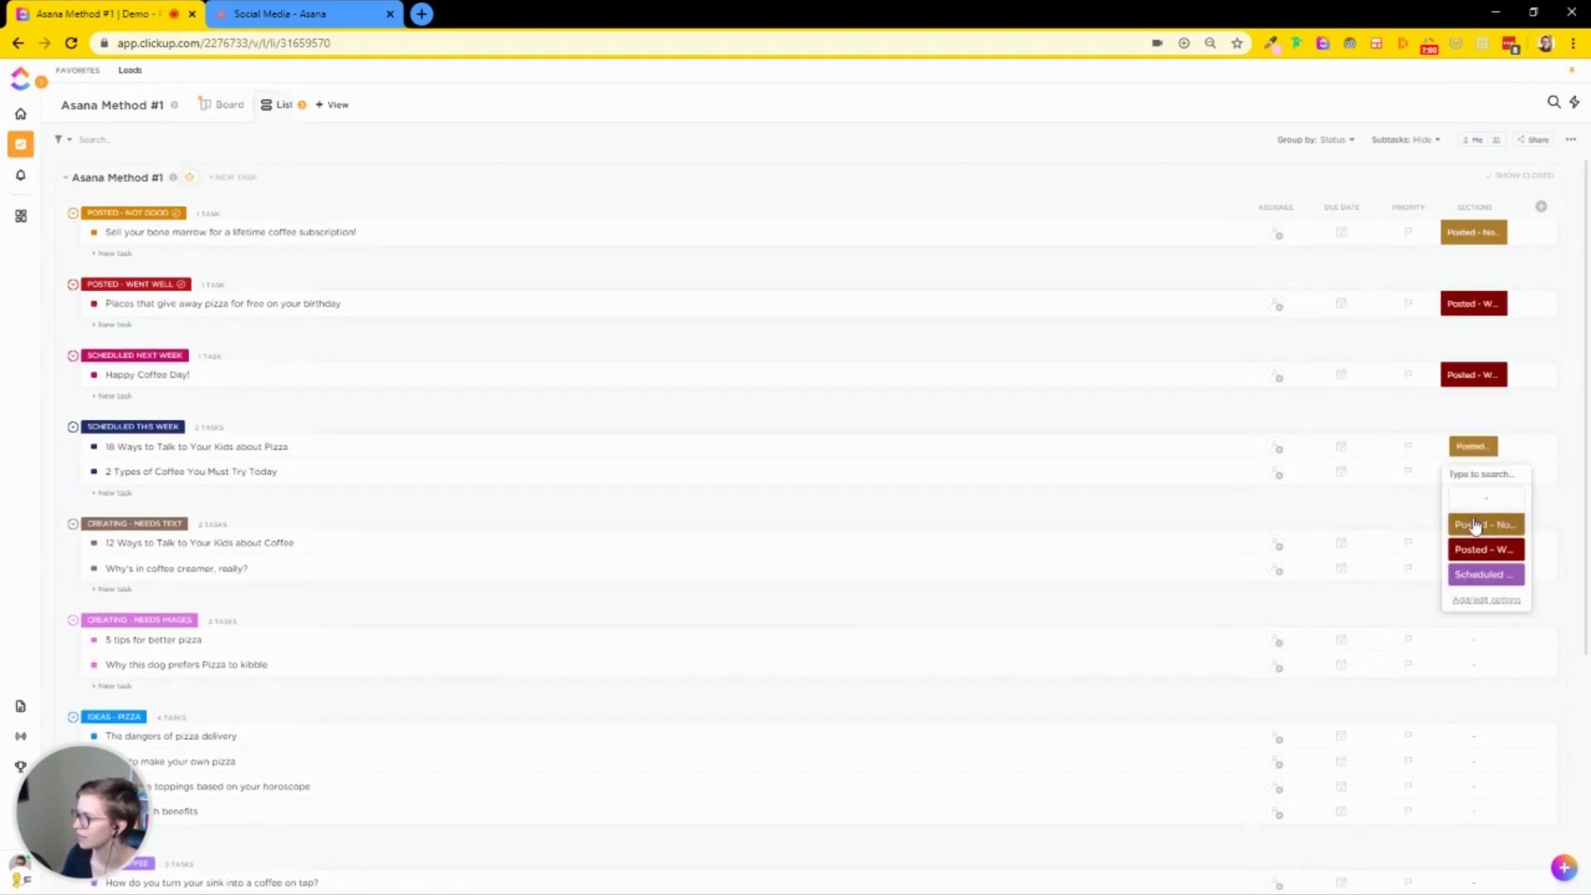
{"action": "left_click", "coordinate": [1468, 474]}
{"action": "left_click", "coordinate": [1478, 574]}
Step: Add a yellow "Hashtags" option to the Sections field and save the field
{"action": "left_click", "coordinate": [1472, 472]}
{"action": "left_click", "coordinate": [1480, 625]}
{"action": "left_click", "coordinate": [944, 205]}
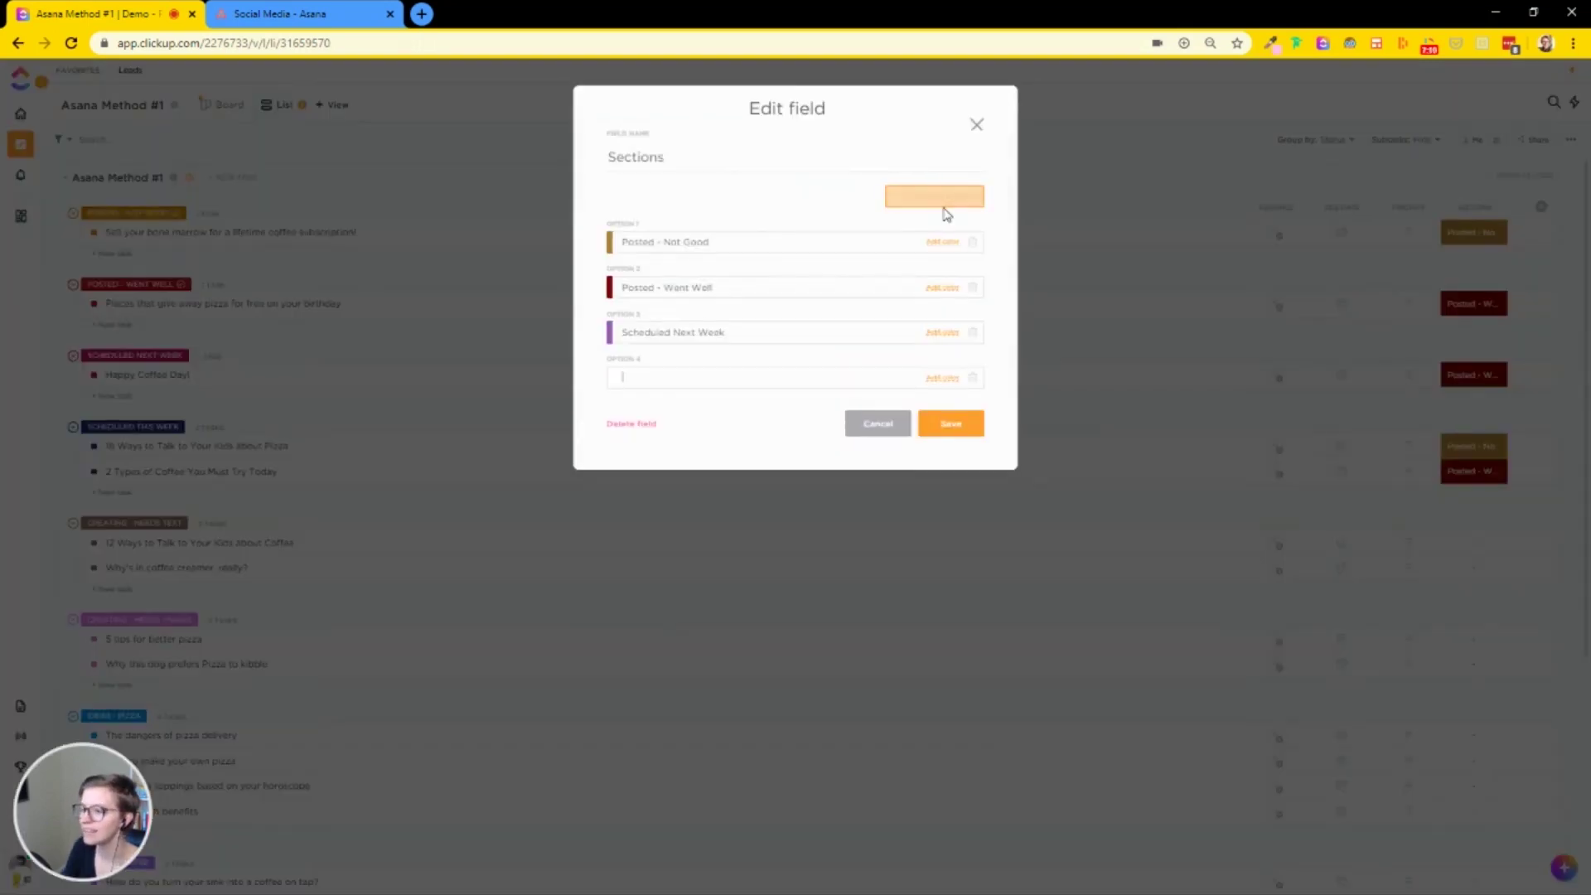
{"action": "type", "text": "Hashtags"}
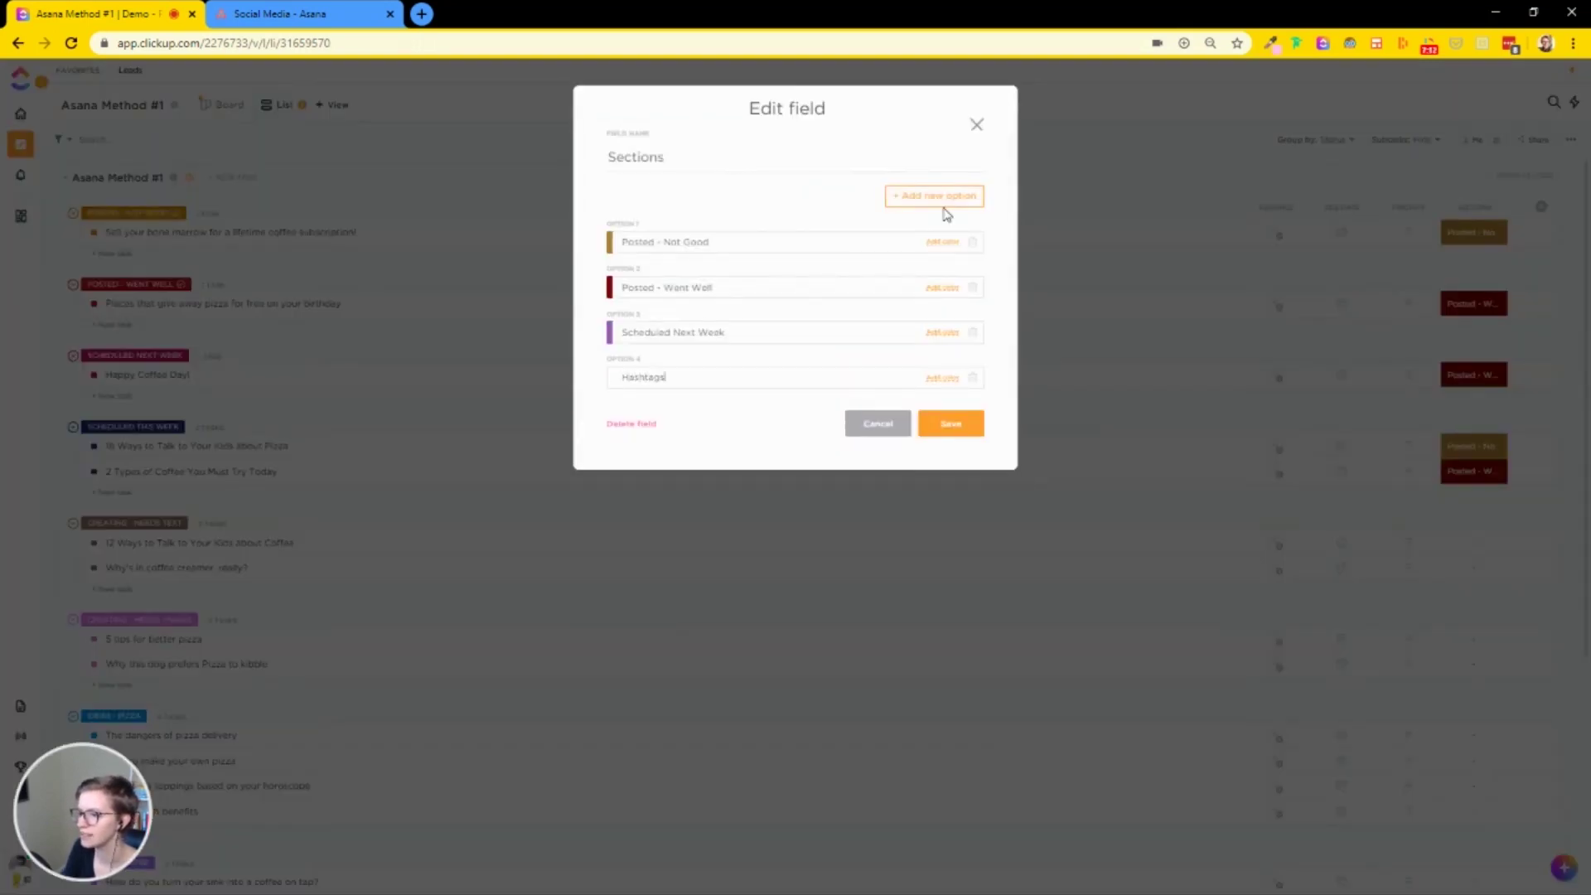
{"action": "left_click", "coordinate": [943, 378]}
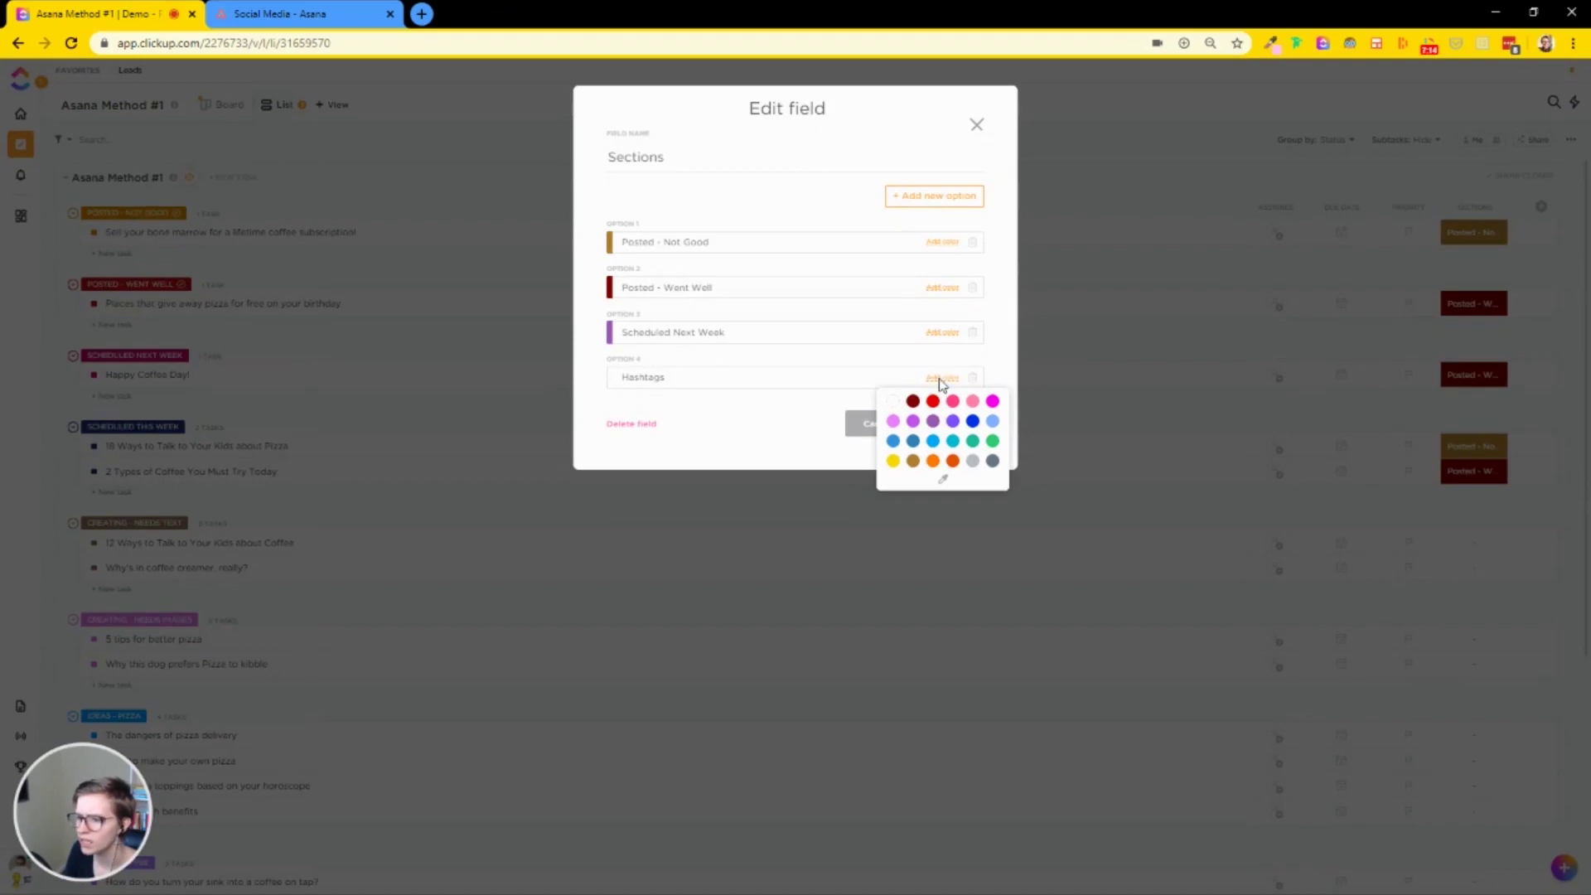
{"action": "left_click", "coordinate": [895, 462]}
{"action": "left_click", "coordinate": [943, 425]}
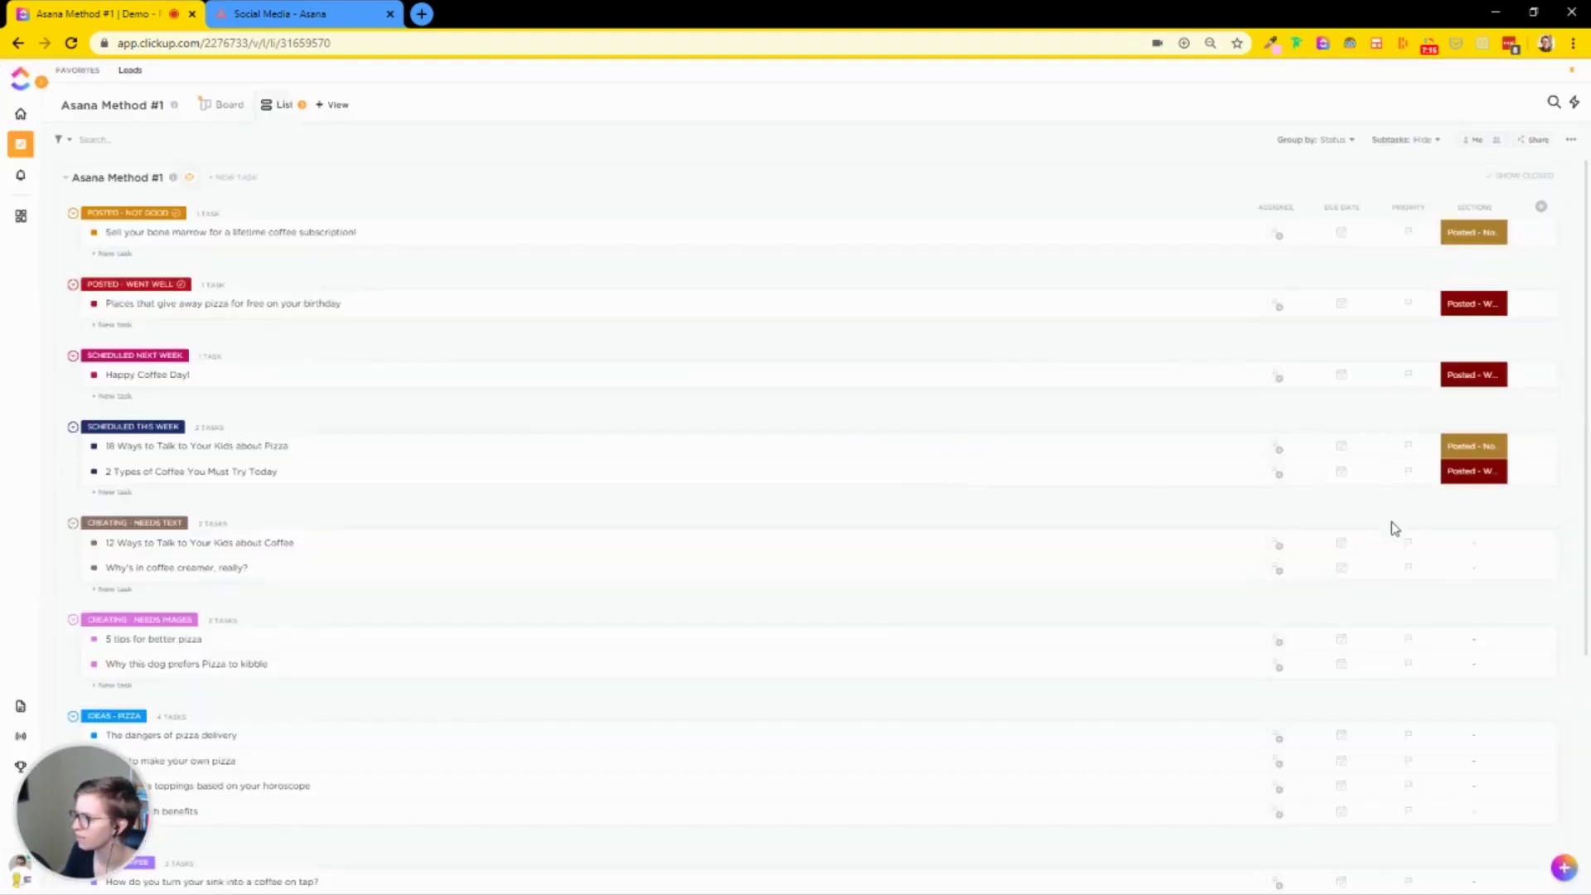
Step: Set the Sections value to "Hashtags" for all five tasks under the Hashtags status, from "#cool" to "#pizzatime"
{"action": "scroll", "coordinate": [1476, 601], "scroll_direction": "down", "scroll_amount": 5}
{"action": "left_click", "coordinate": [1472, 668]}
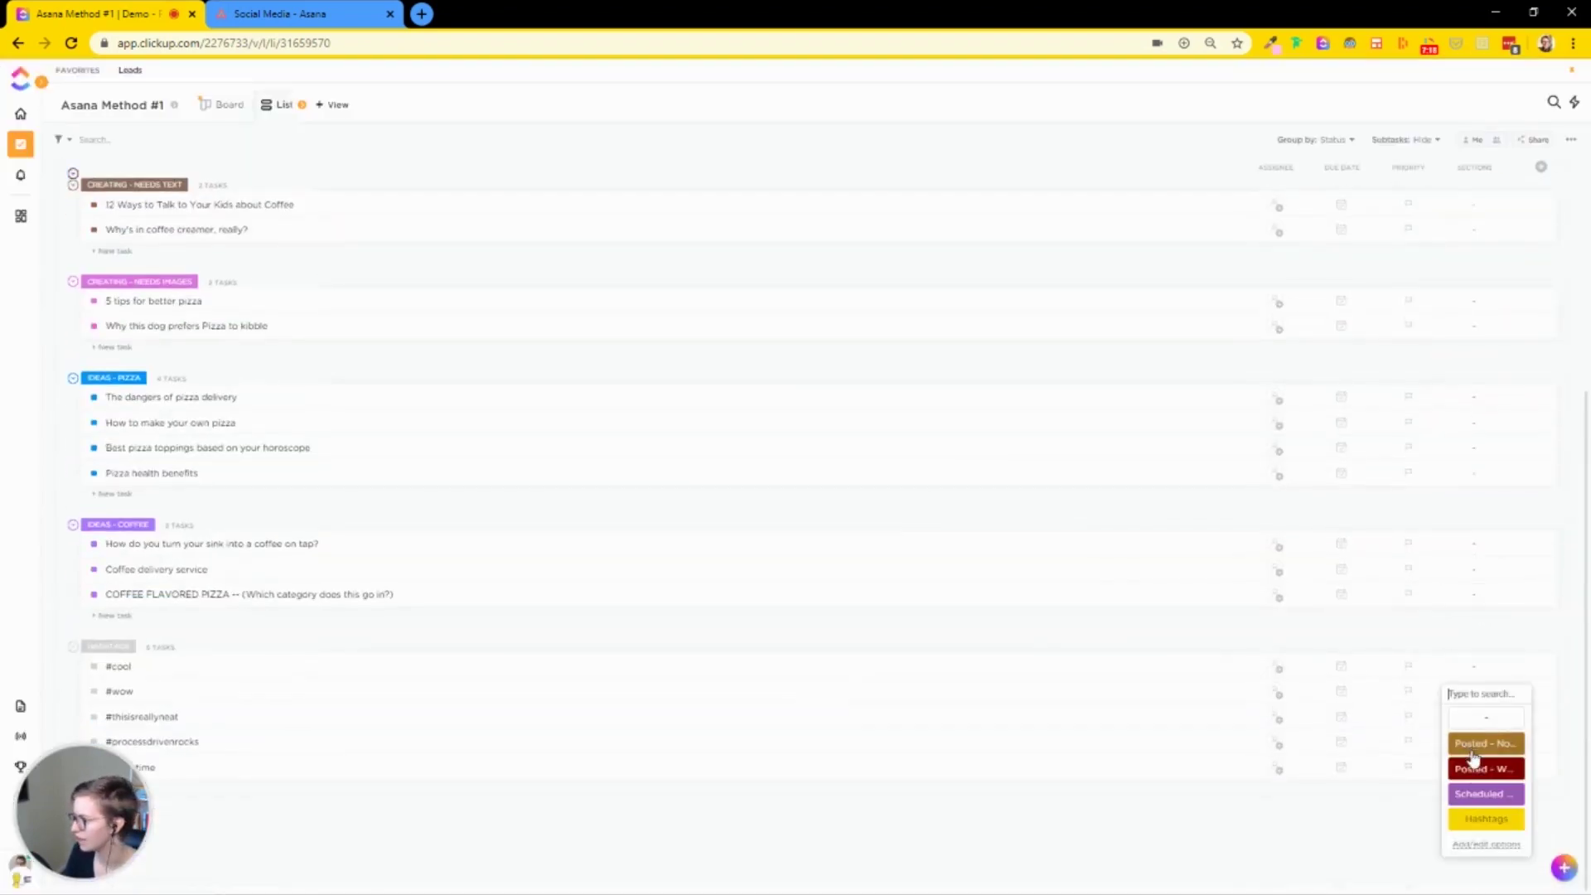
{"action": "left_click", "coordinate": [1487, 818]}
{"action": "left_click", "coordinate": [1474, 691]}
{"action": "left_click_drag", "start_coordinate": [1489, 844], "coordinate": [1479, 808]}
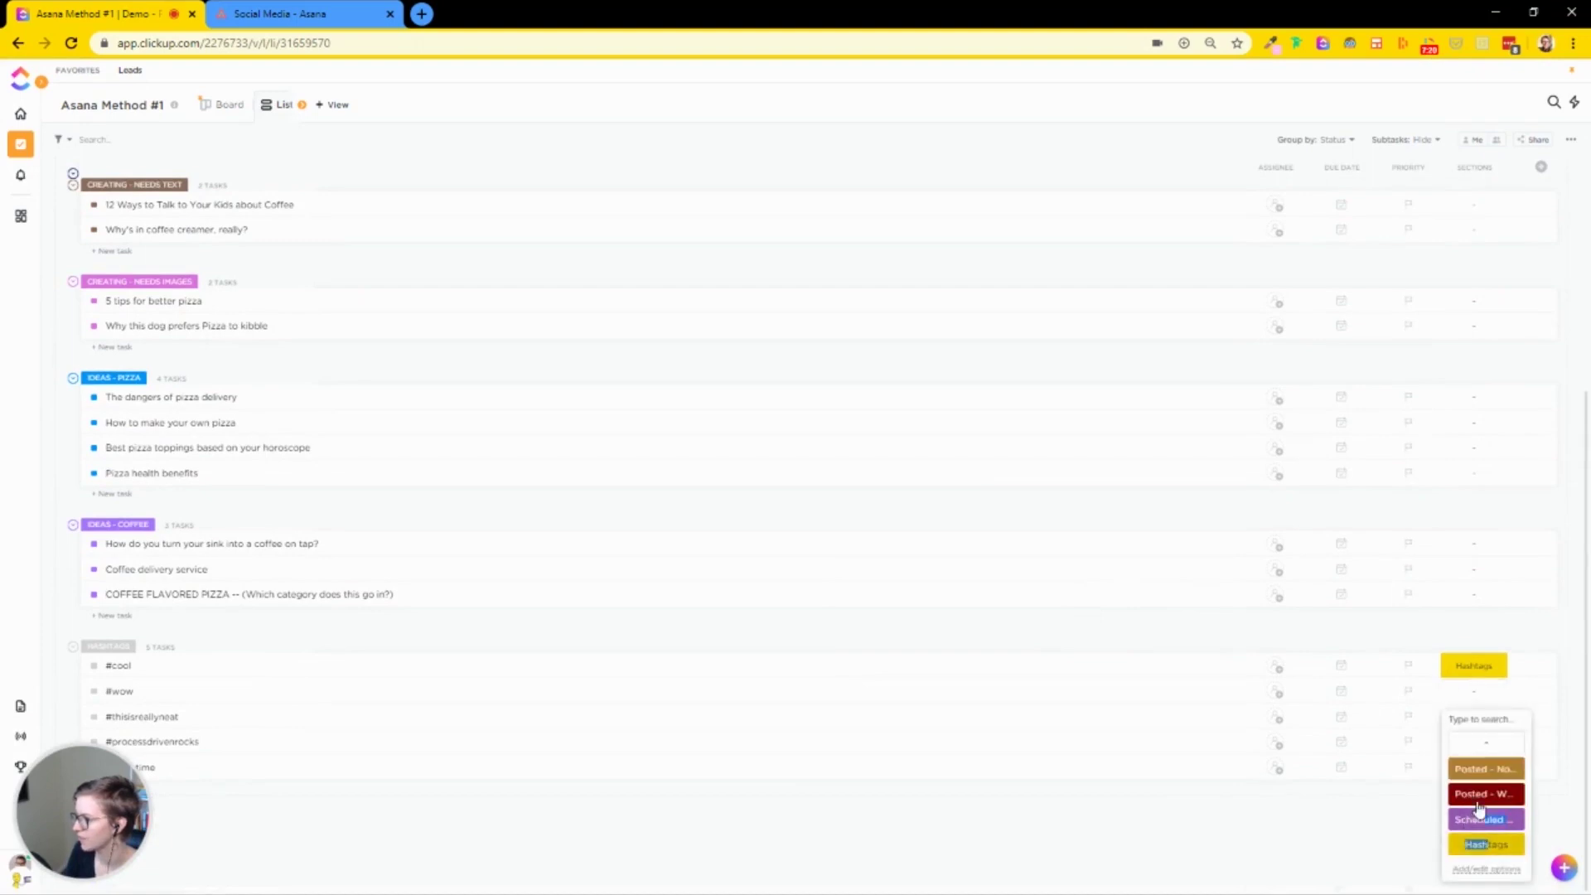
{"action": "left_click", "coordinate": [1472, 695]}
{"action": "left_click", "coordinate": [1485, 845]}
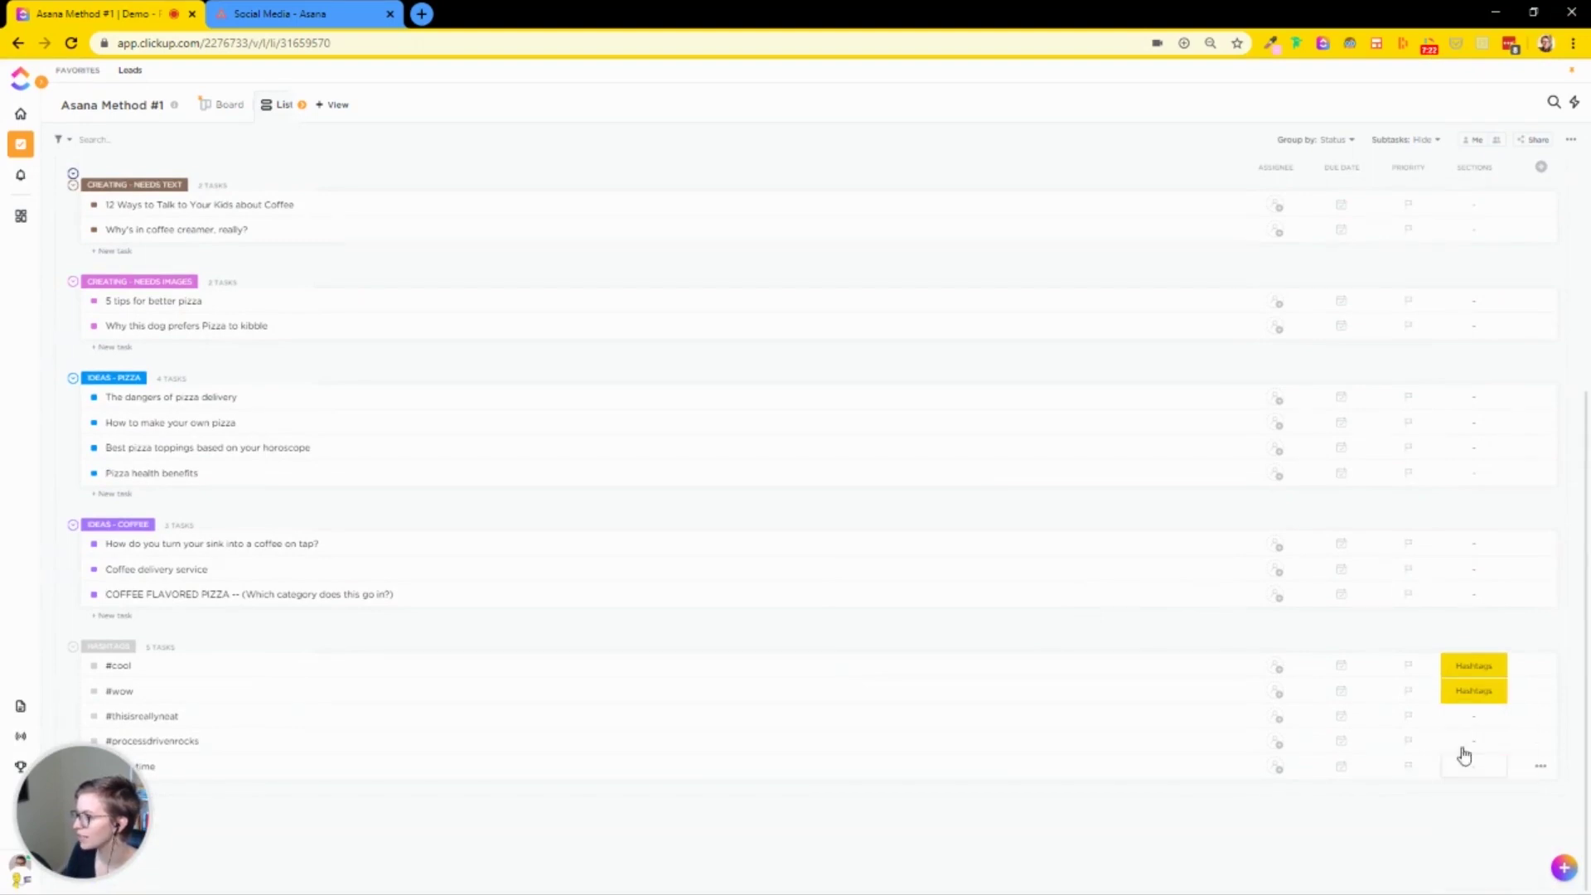
{"action": "left_click", "coordinate": [1471, 718]}
{"action": "left_click", "coordinate": [1460, 862]}
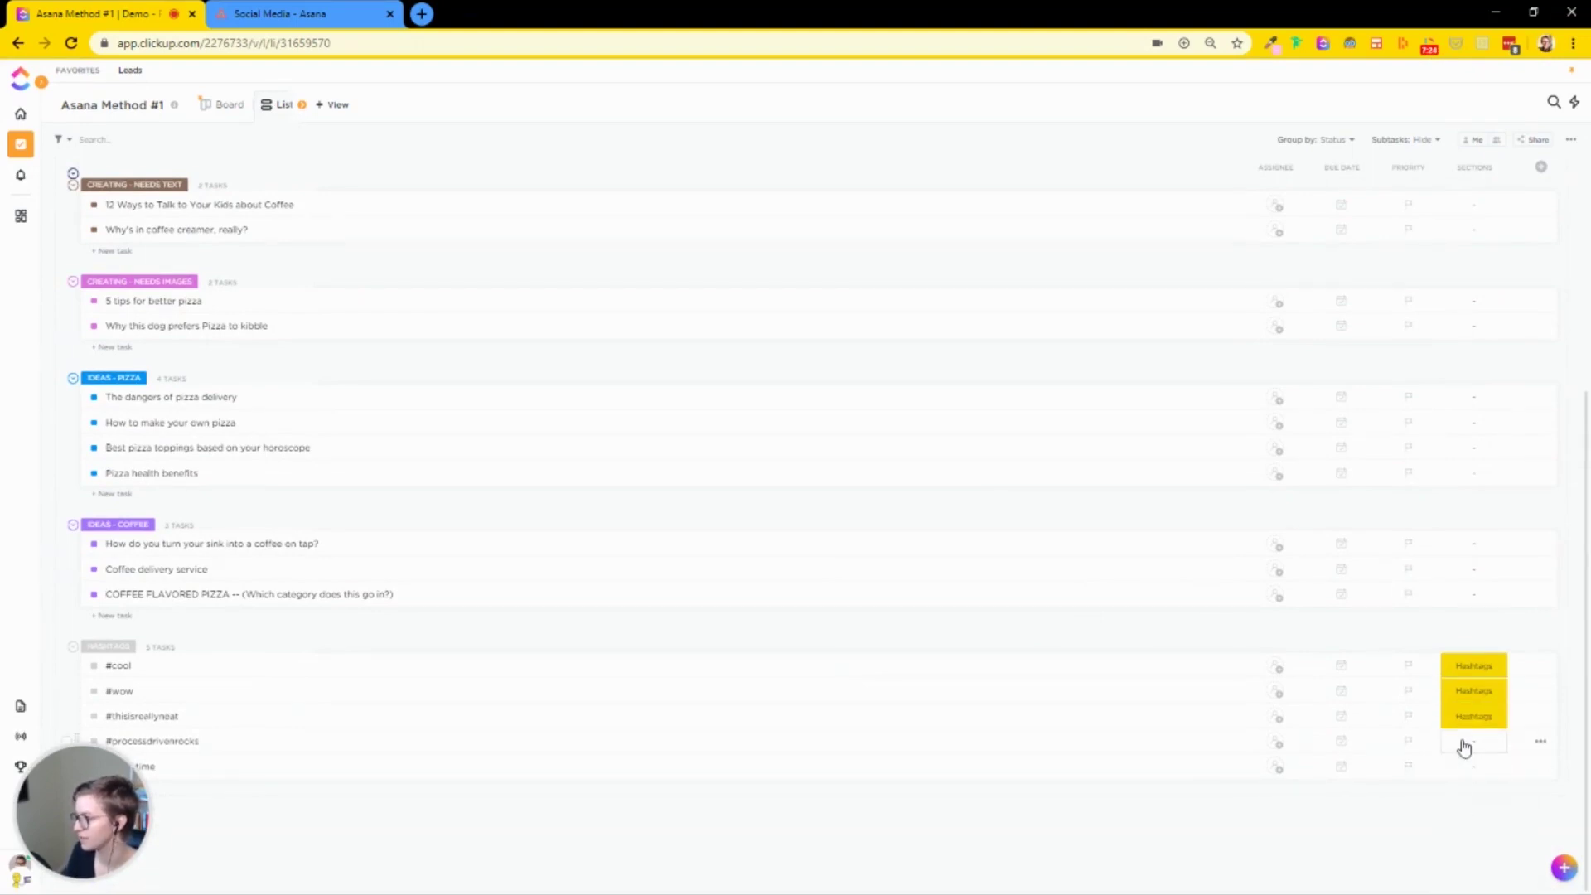
{"action": "left_click", "coordinate": [1464, 748]}
{"action": "left_click", "coordinate": [1483, 852]}
{"action": "left_click", "coordinate": [1480, 768]}
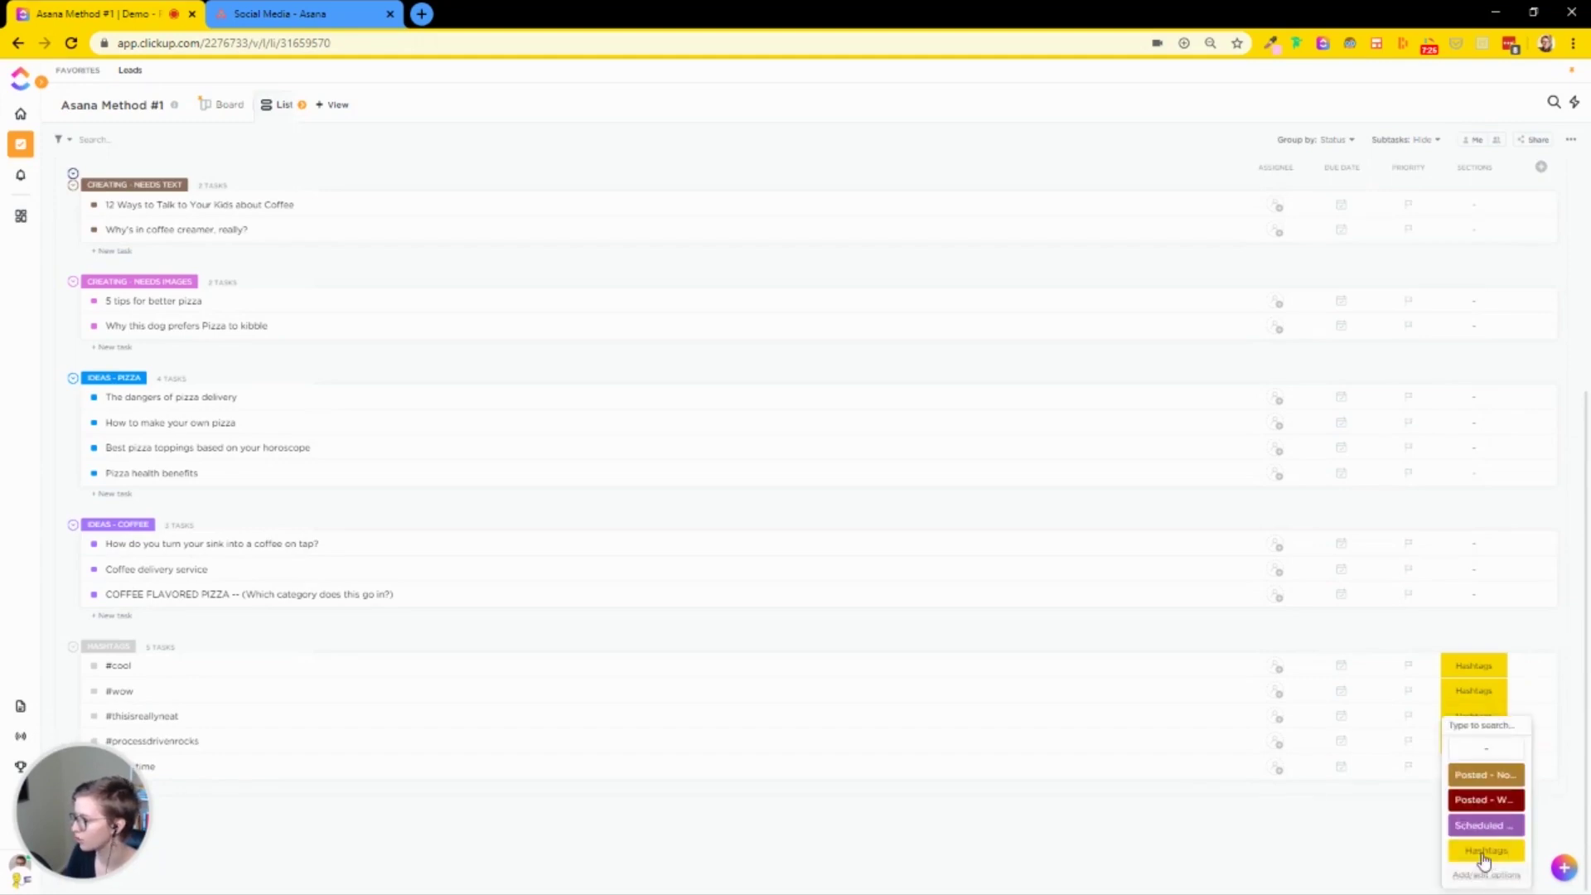
{"action": "left_click", "coordinate": [1483, 852]}
Step: Show the list as a board grouped by the Sections custom field
{"action": "scroll", "coordinate": [1285, 276], "scroll_direction": "up", "scroll_amount": 4}
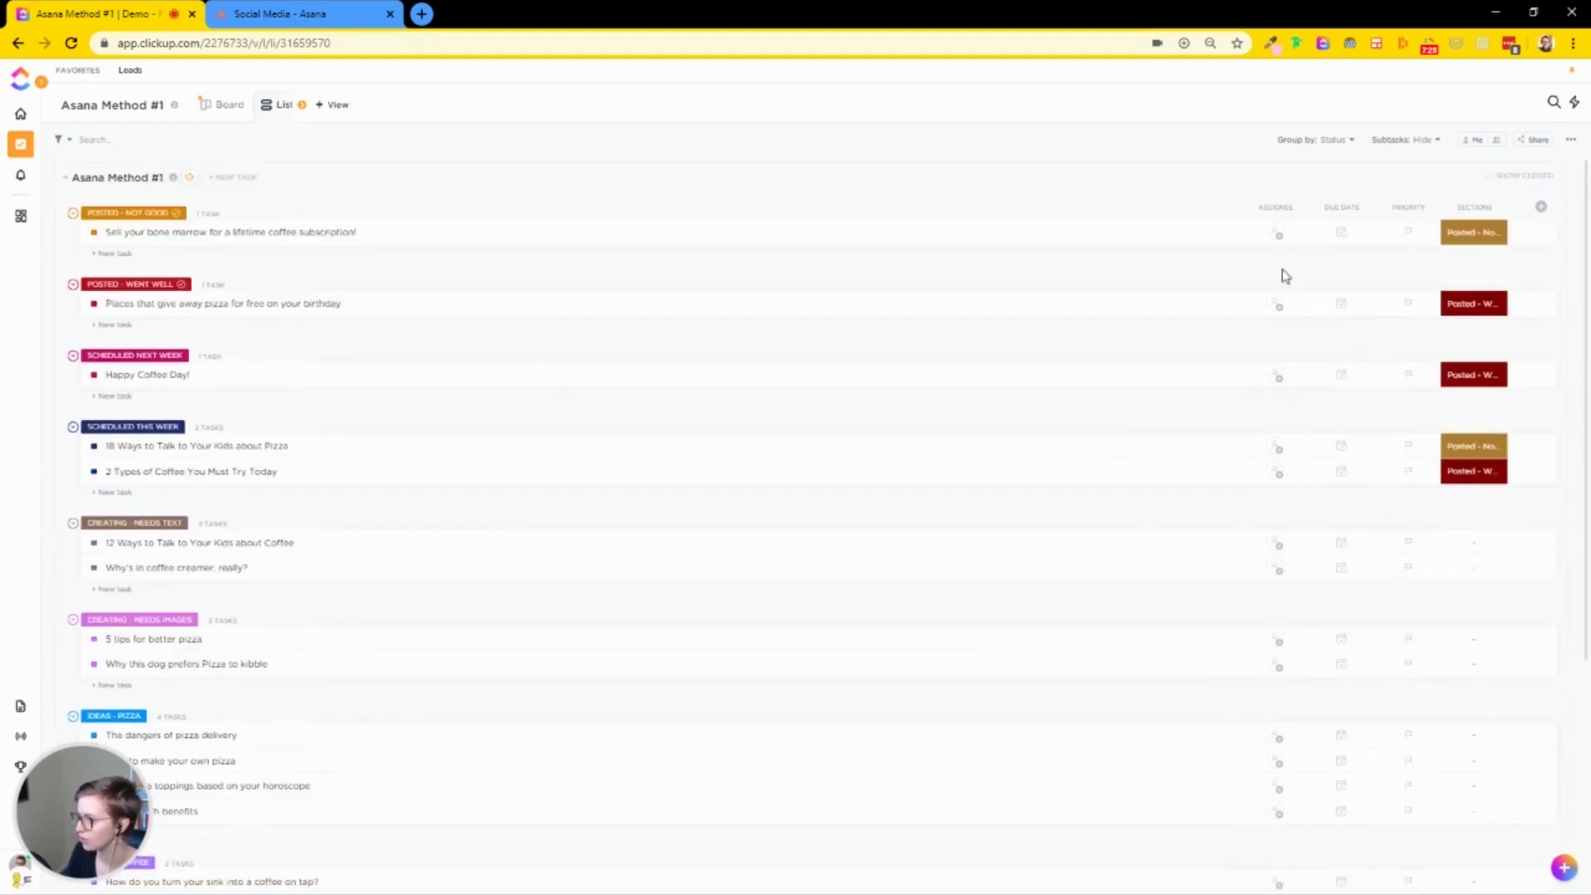
{"action": "left_click", "coordinate": [214, 107]}
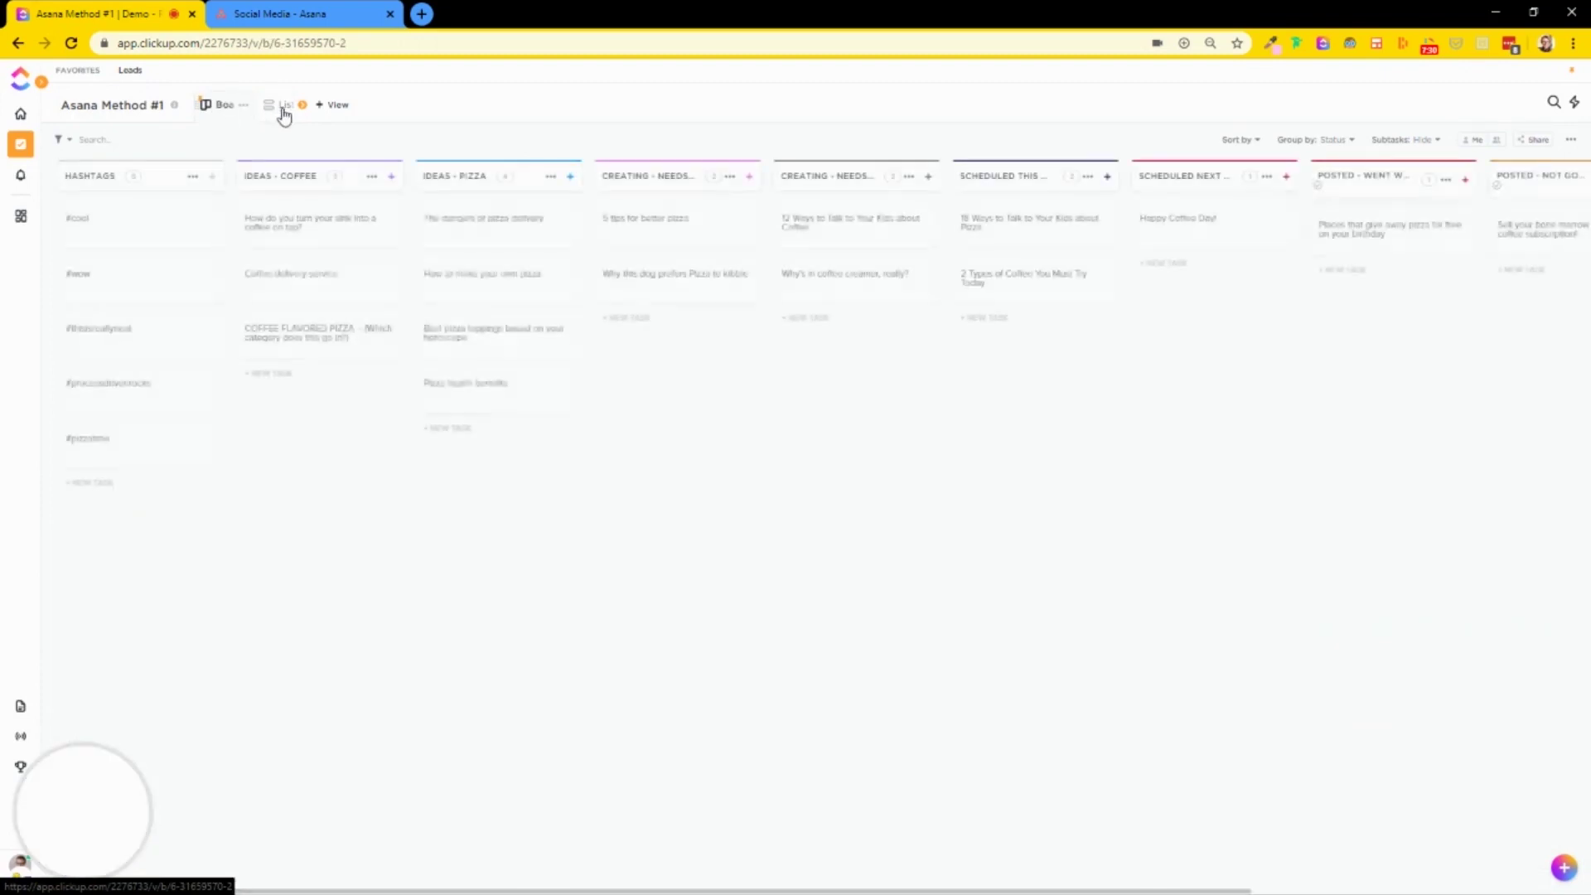
{"action": "left_click", "coordinate": [1331, 141]}
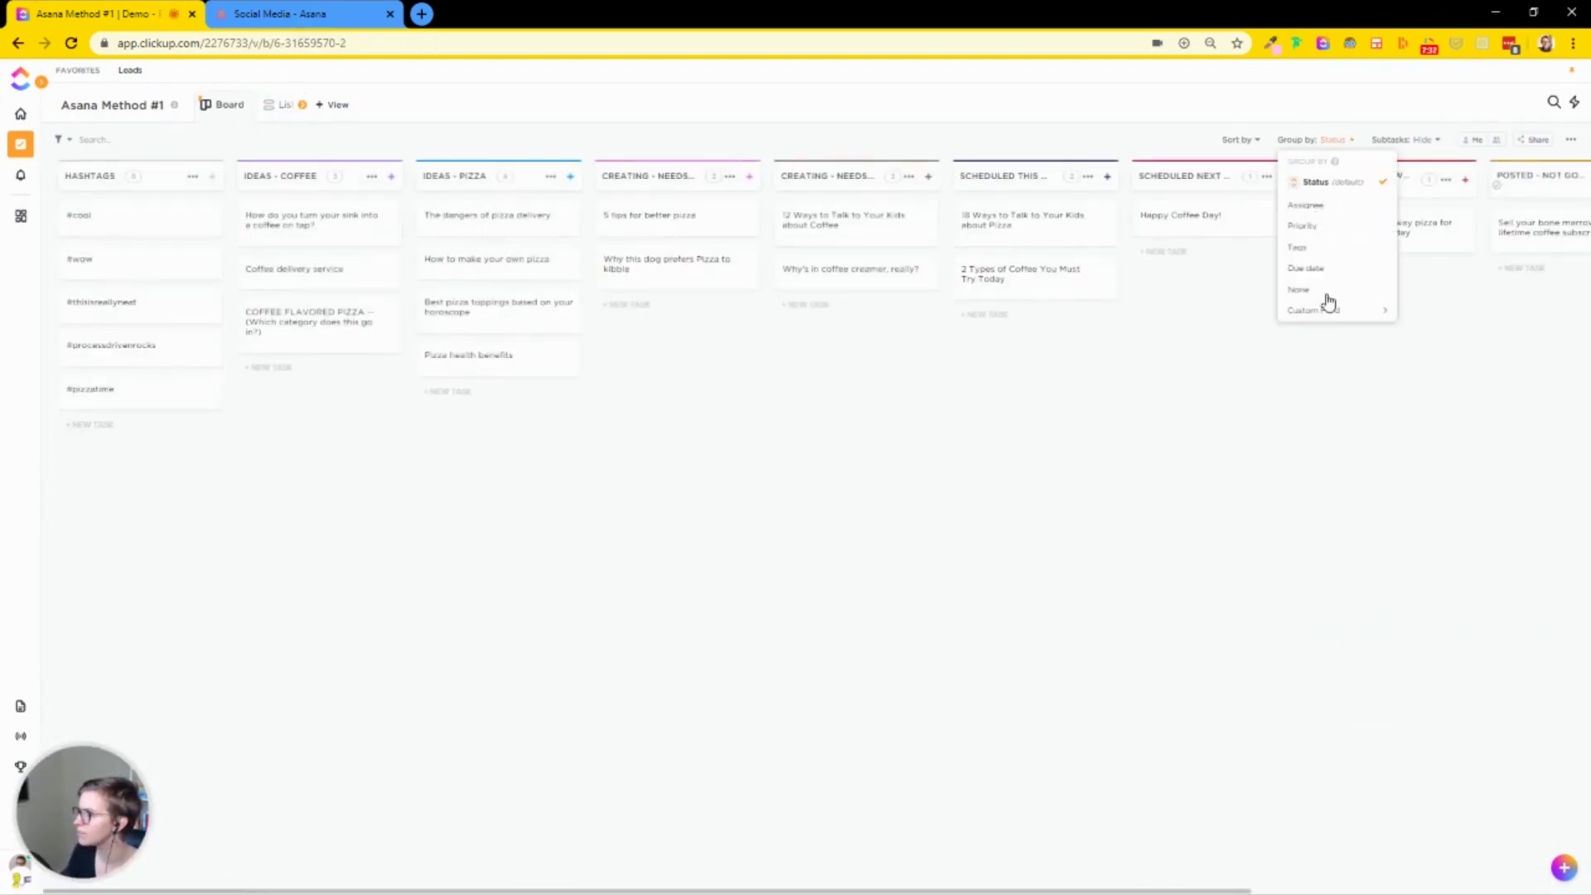
{"action": "mouse_move", "coordinate": [1342, 310]}
{"action": "left_click", "coordinate": [1458, 325]}
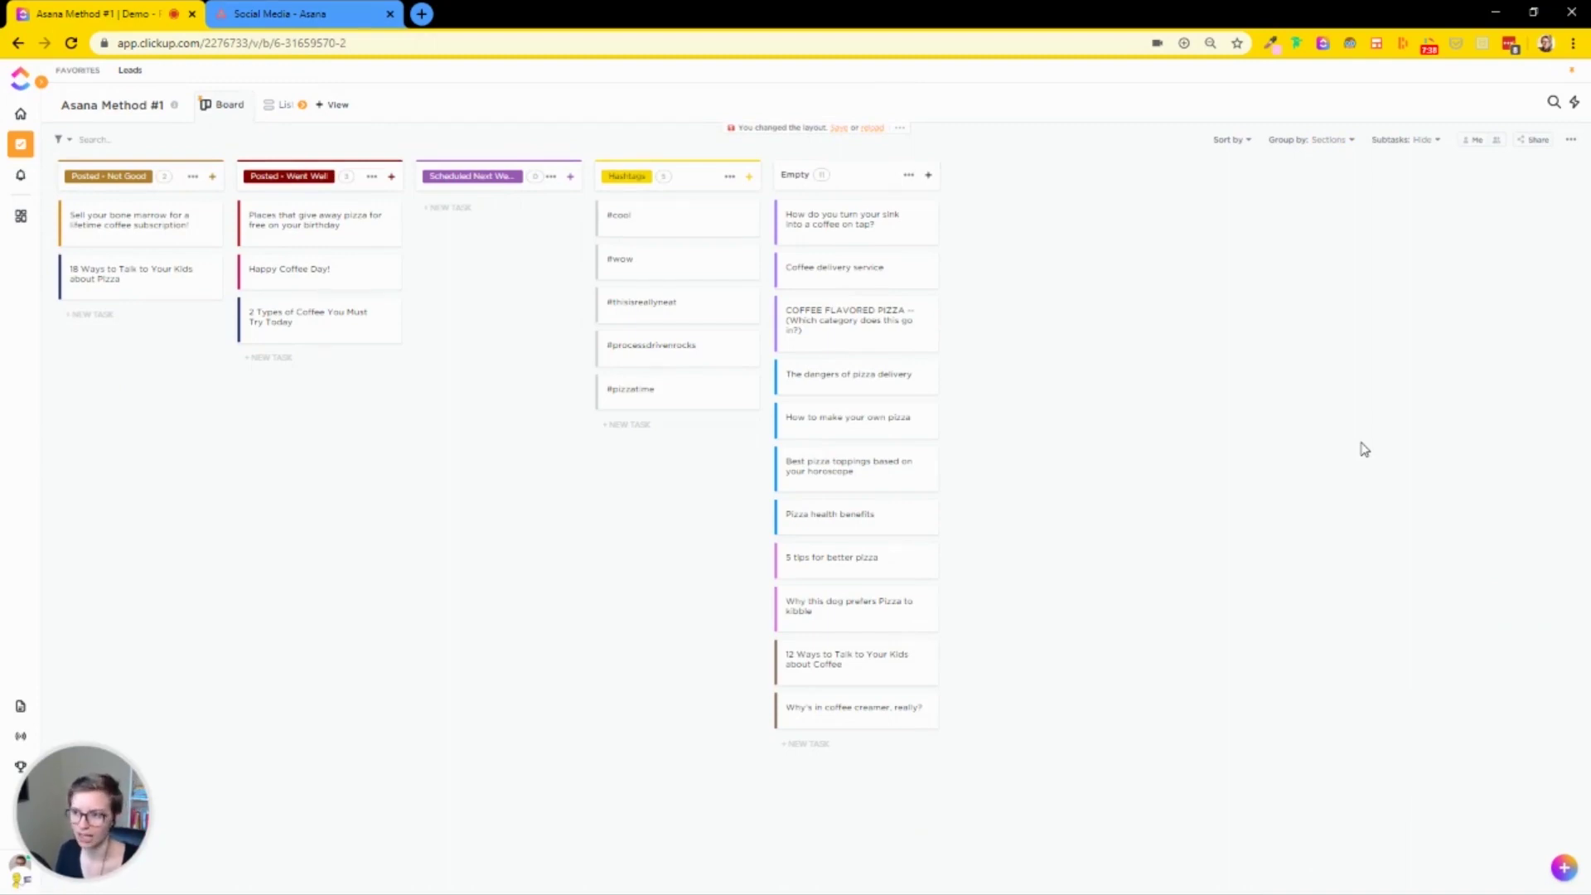
Step: Group the list view by the Sections custom field and save the layout for everyone
{"action": "left_click", "coordinate": [281, 105]}
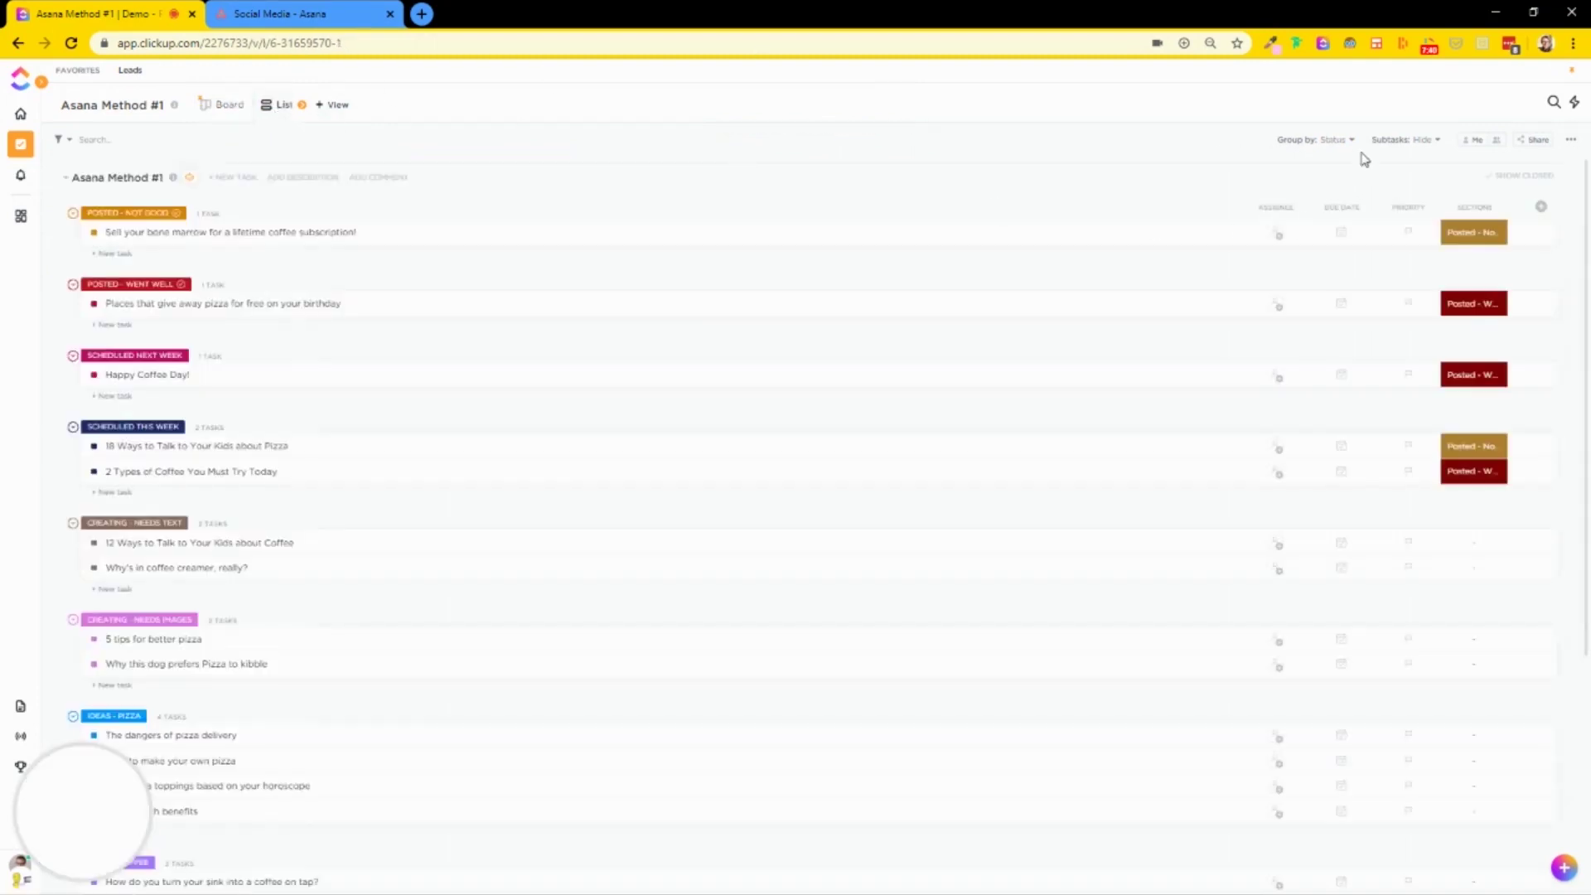
{"action": "left_click", "coordinate": [1334, 141]}
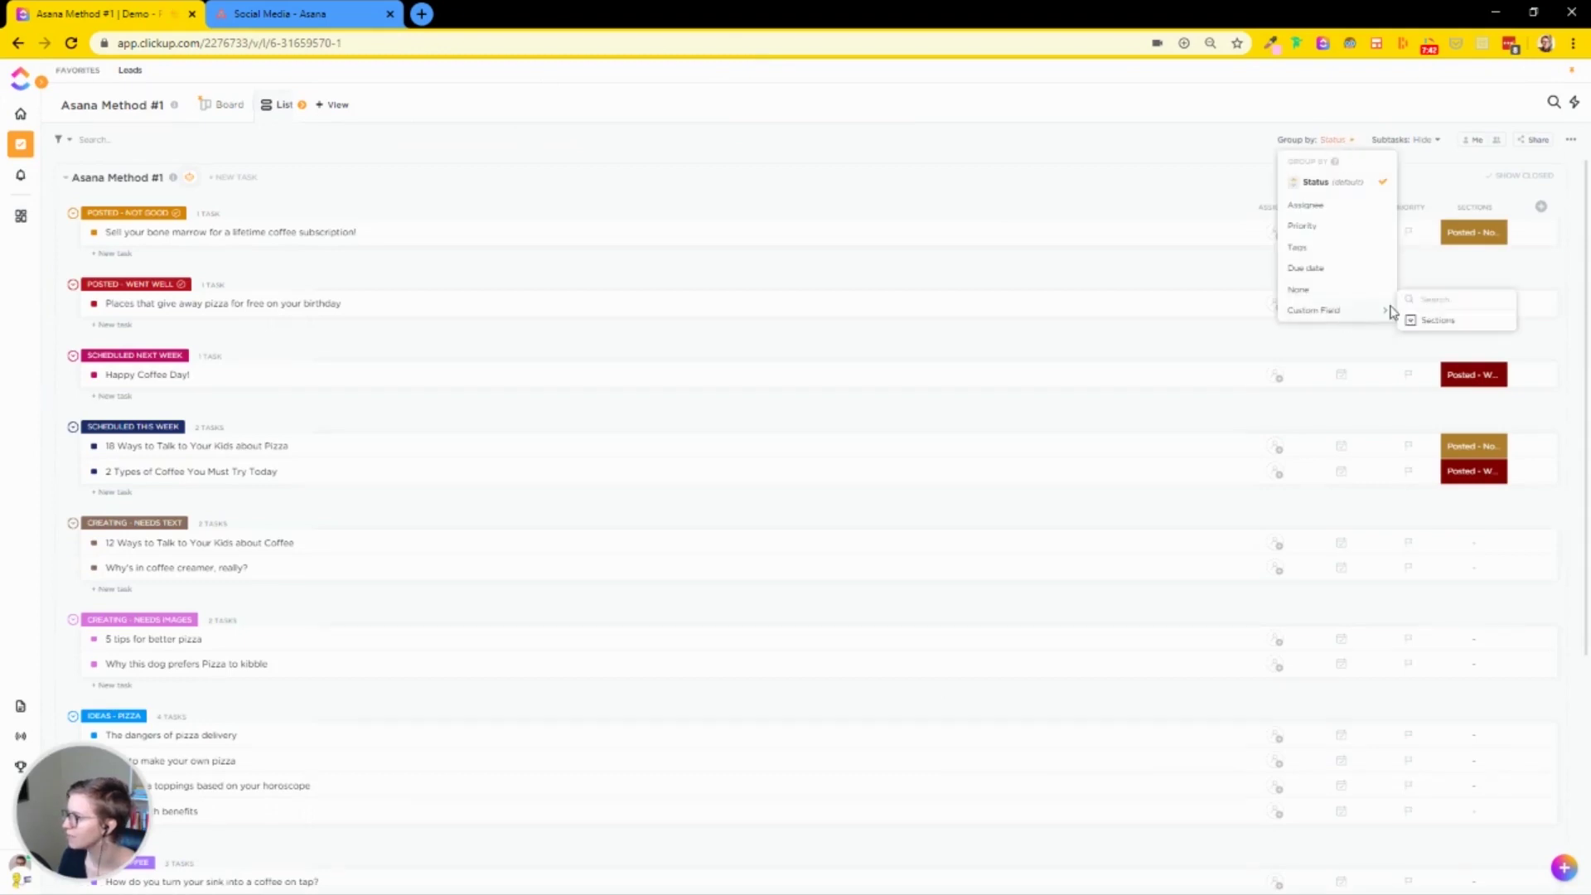
{"action": "left_click", "coordinate": [1457, 321]}
{"action": "left_click", "coordinate": [837, 130]}
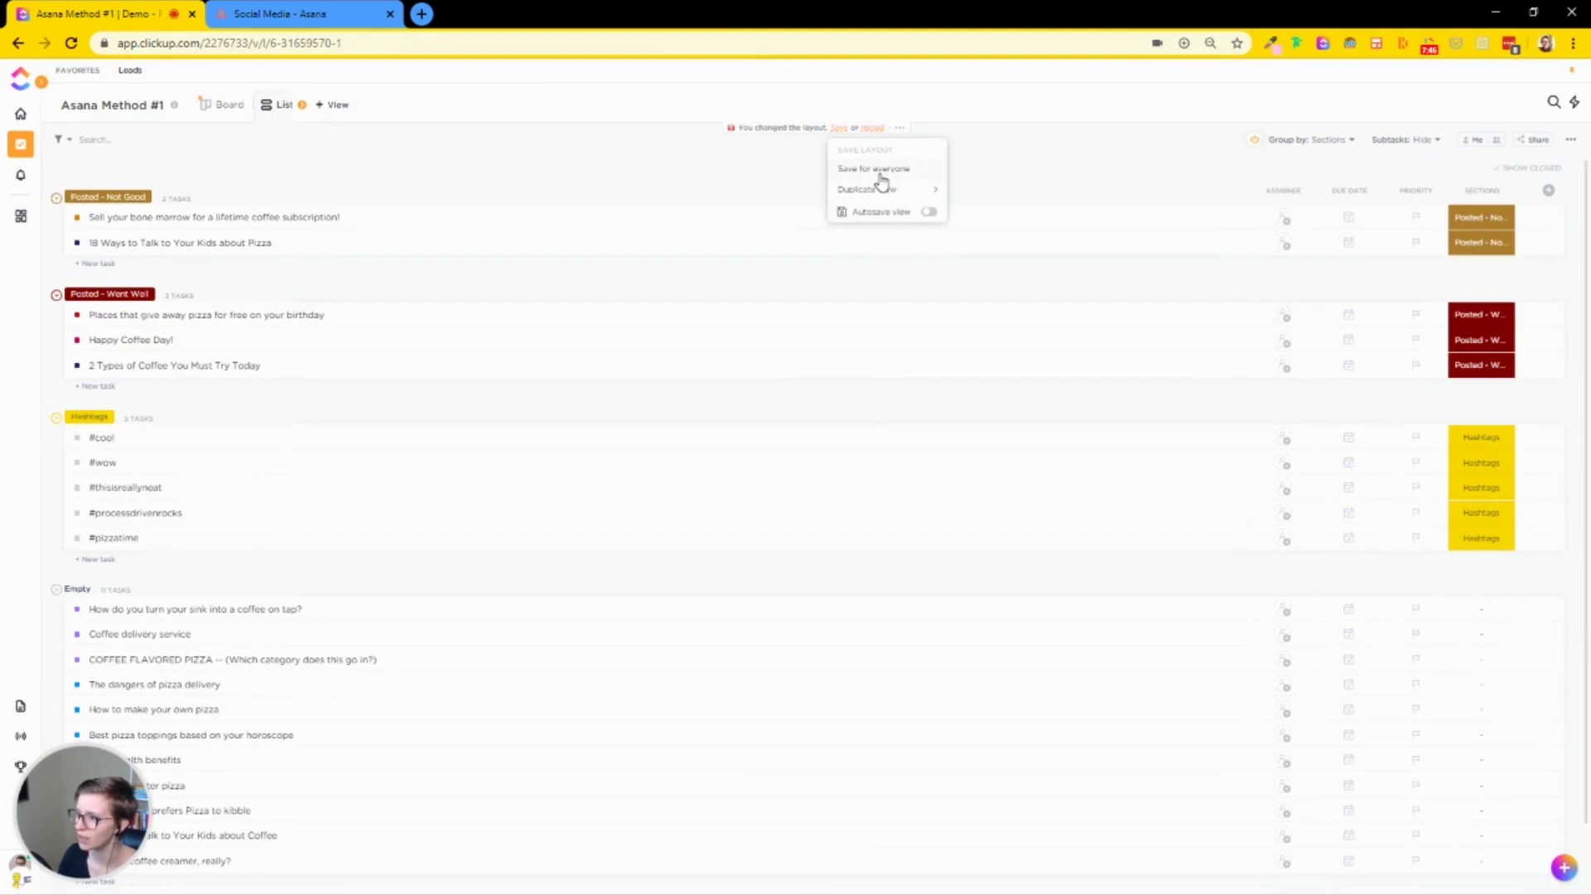
{"action": "left_click", "coordinate": [881, 170]}
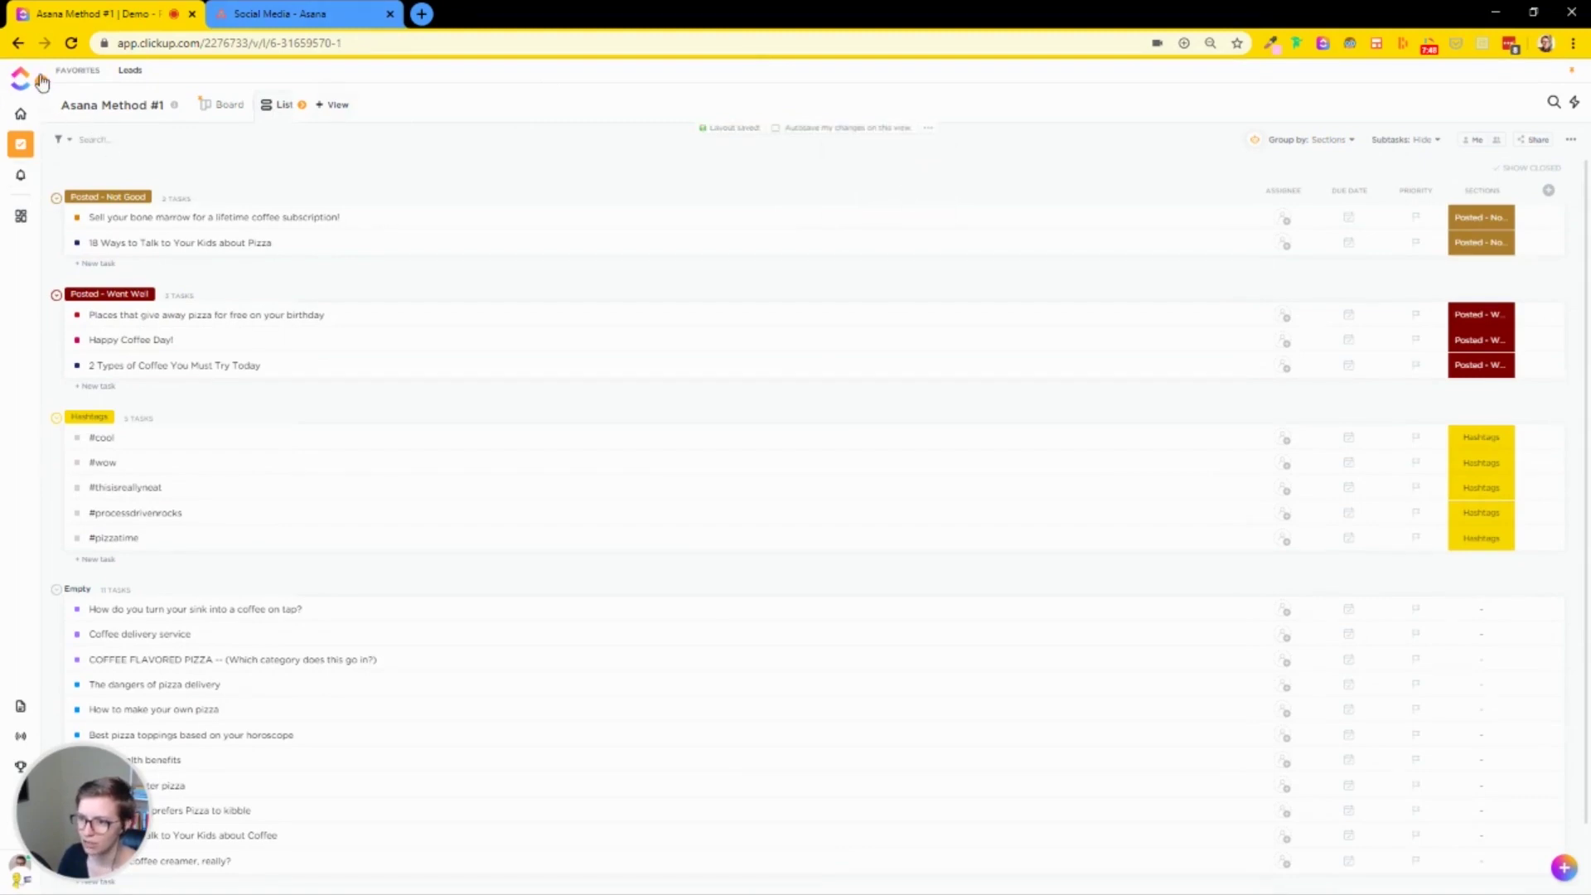
Step: Switch the Asana Method #1 list to the Space statuses and change all affected tasks to "TO DO"
{"action": "mouse_move", "coordinate": [41, 81]}
{"action": "left_click", "coordinate": [207, 387]}
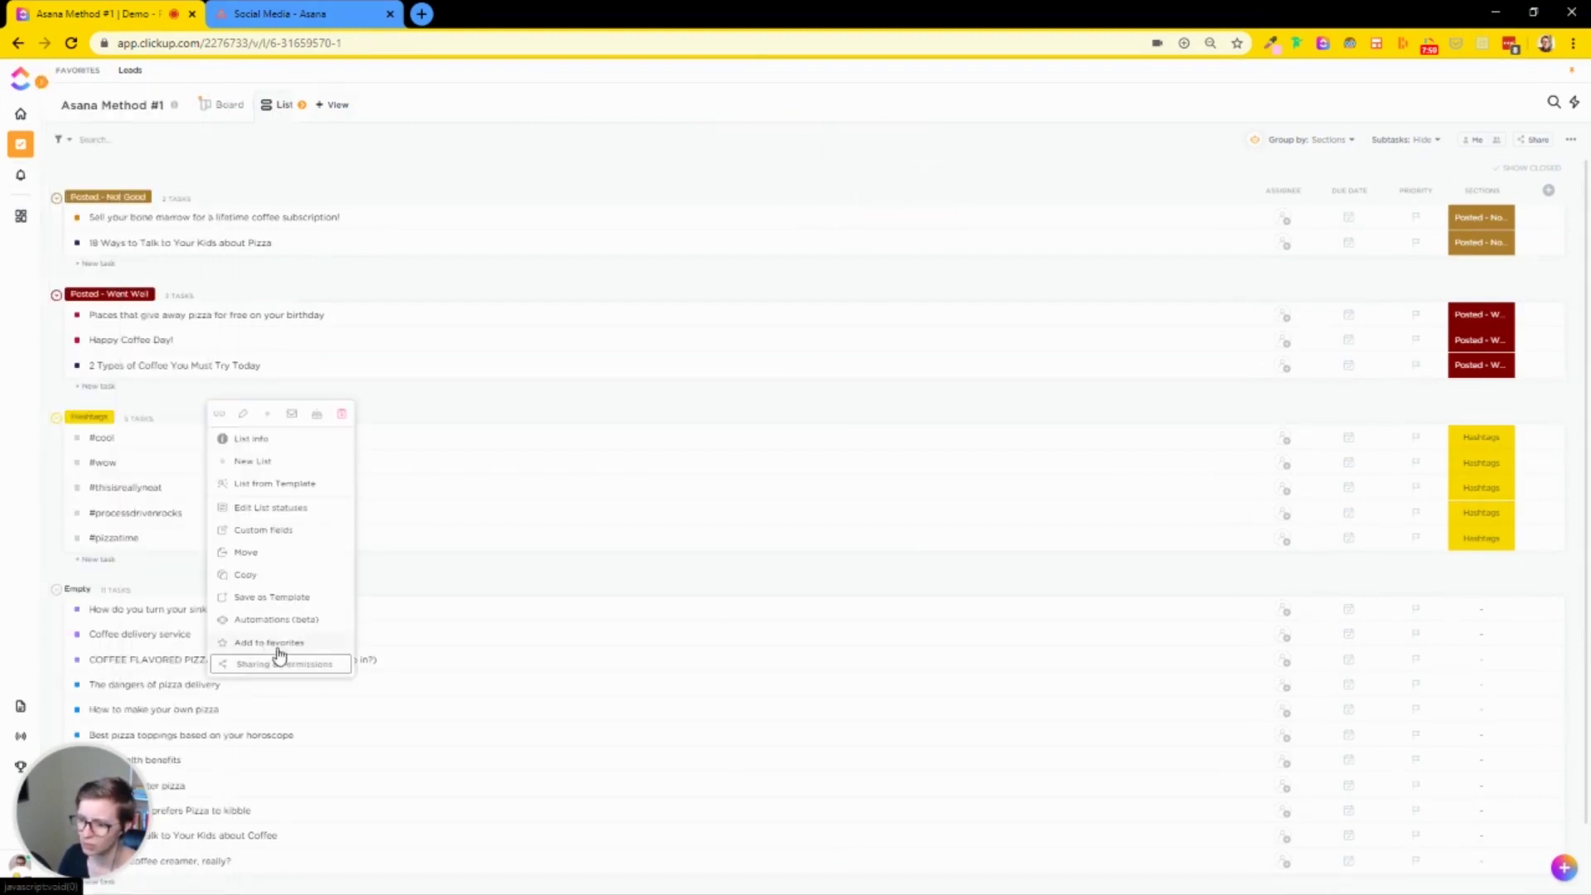
{"action": "left_click", "coordinate": [262, 514]}
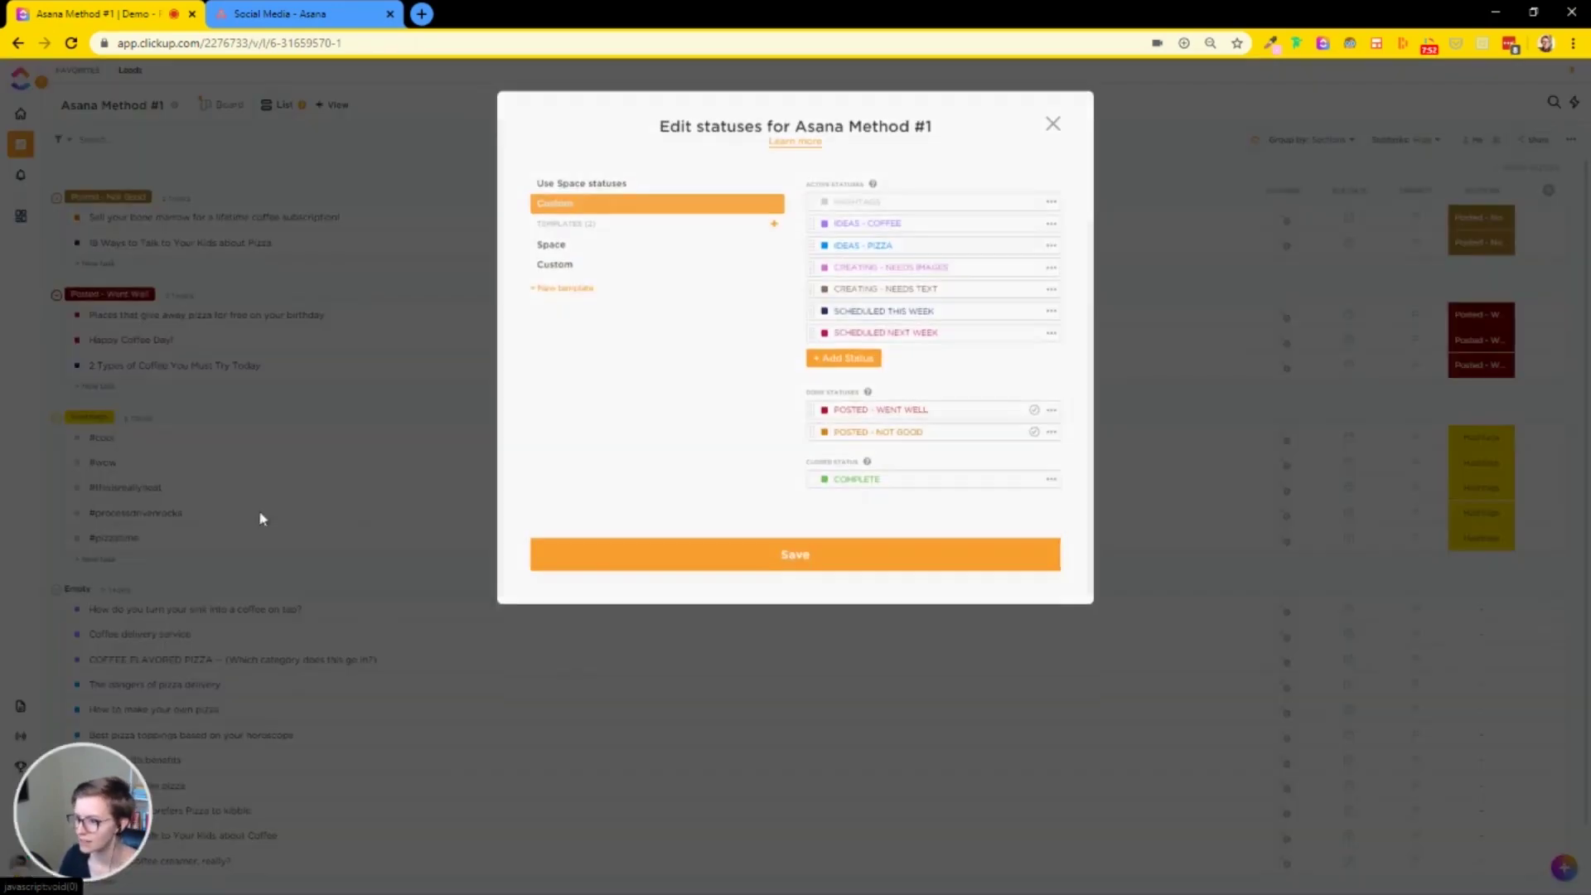
{"action": "left_click", "coordinate": [564, 179]}
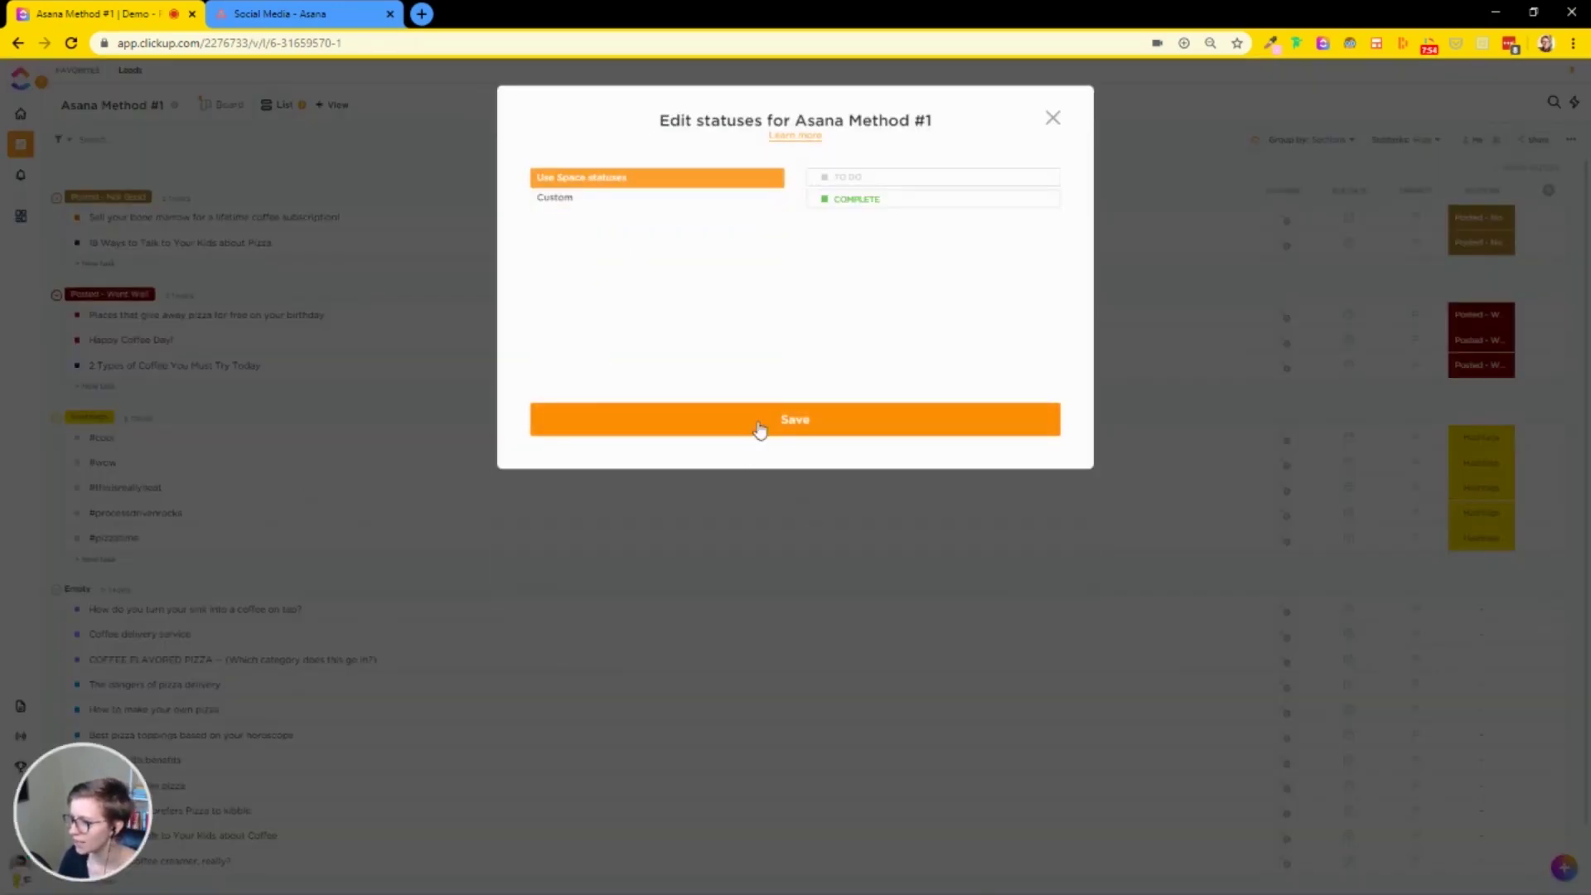
{"action": "left_click", "coordinate": [757, 420]}
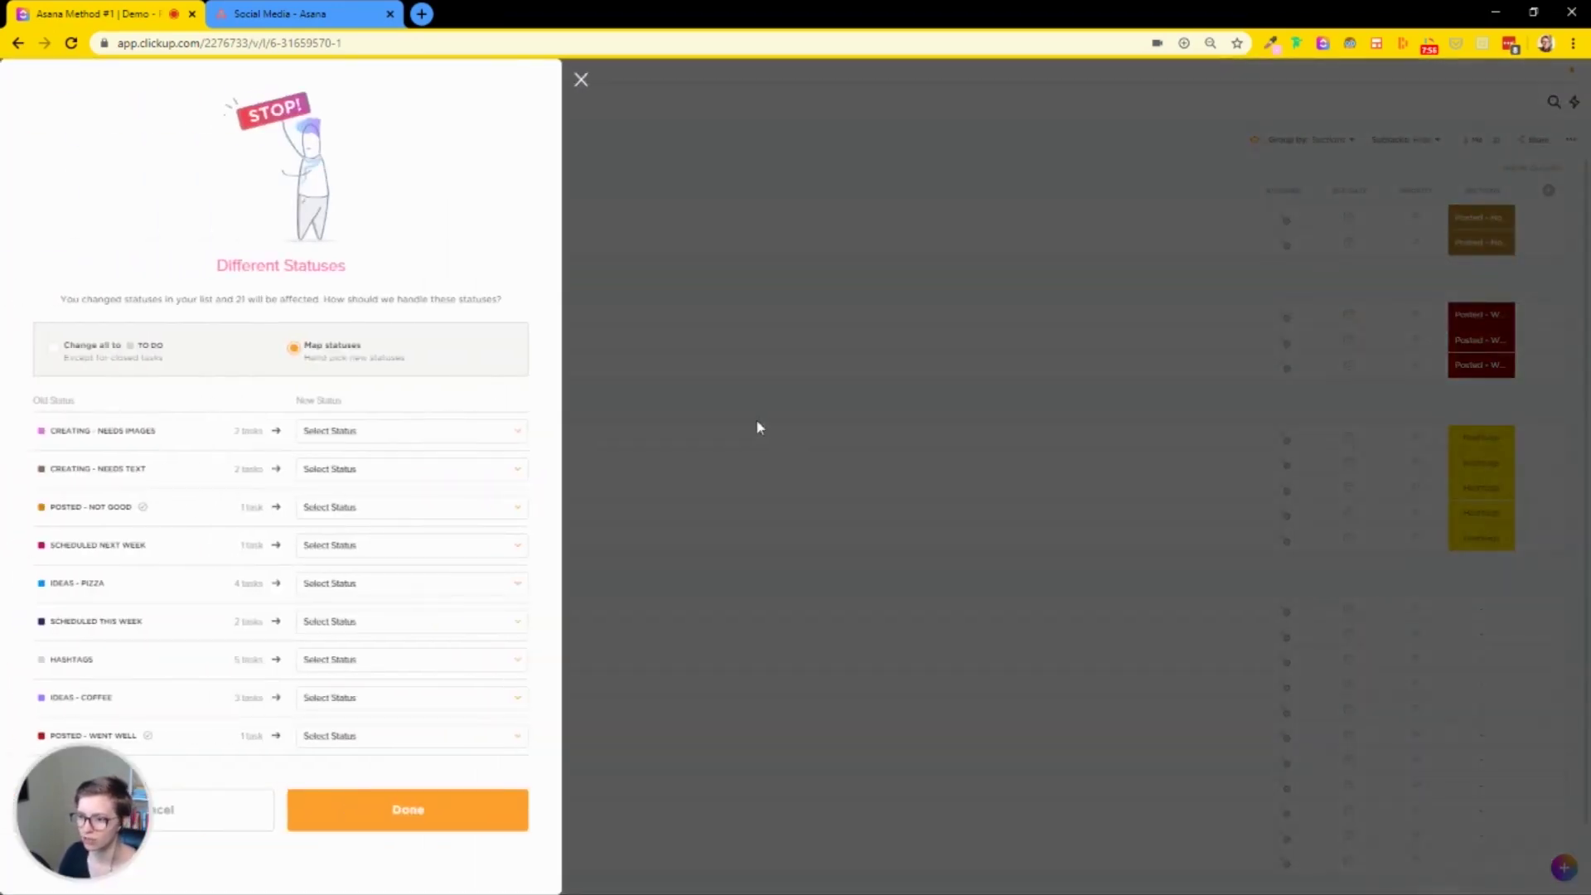
{"action": "left_click", "coordinate": [158, 363]}
{"action": "left_click", "coordinate": [351, 437]}
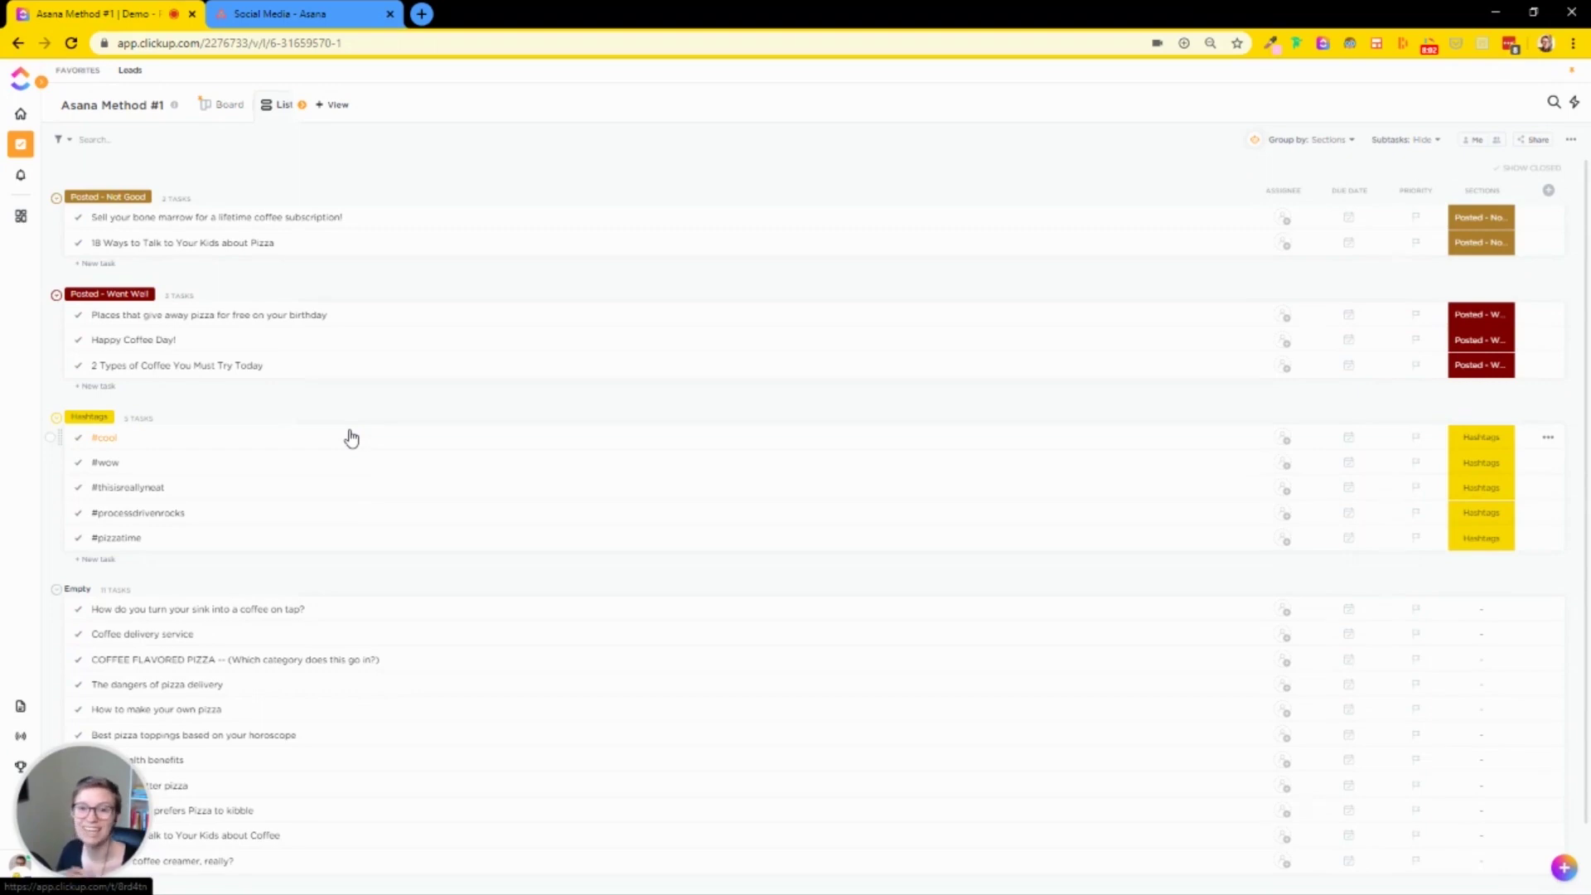
Step: Try renaming the Asana Method #1 list's "TO DO" status to "INCOMPLETE", closing the status editor without saving
{"action": "mouse_move", "coordinate": [26, 151]}
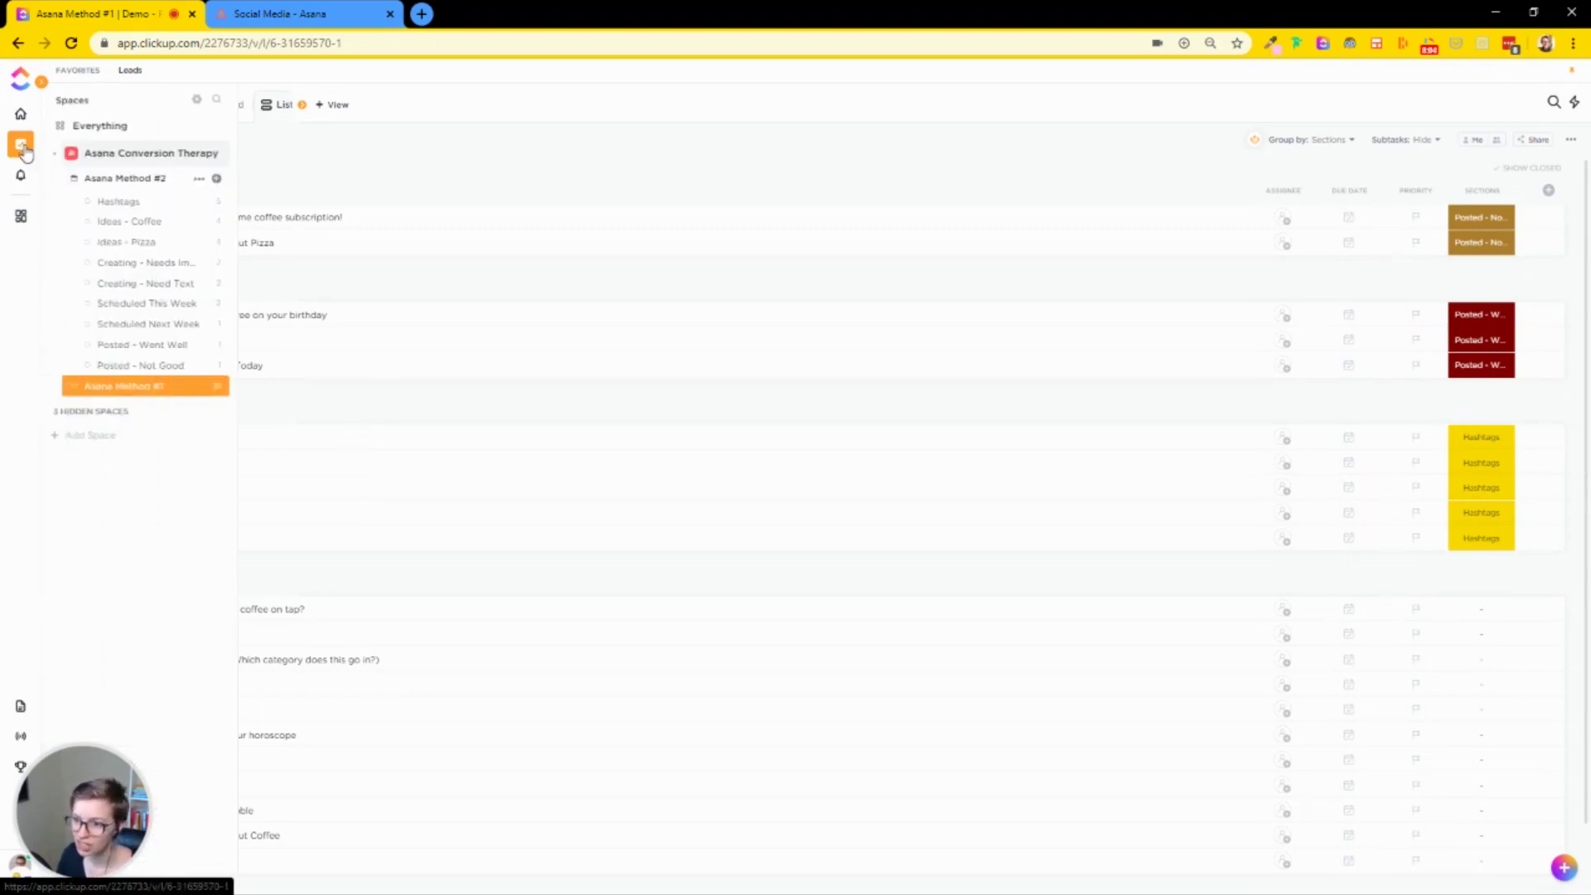
{"action": "left_click", "coordinate": [224, 390]}
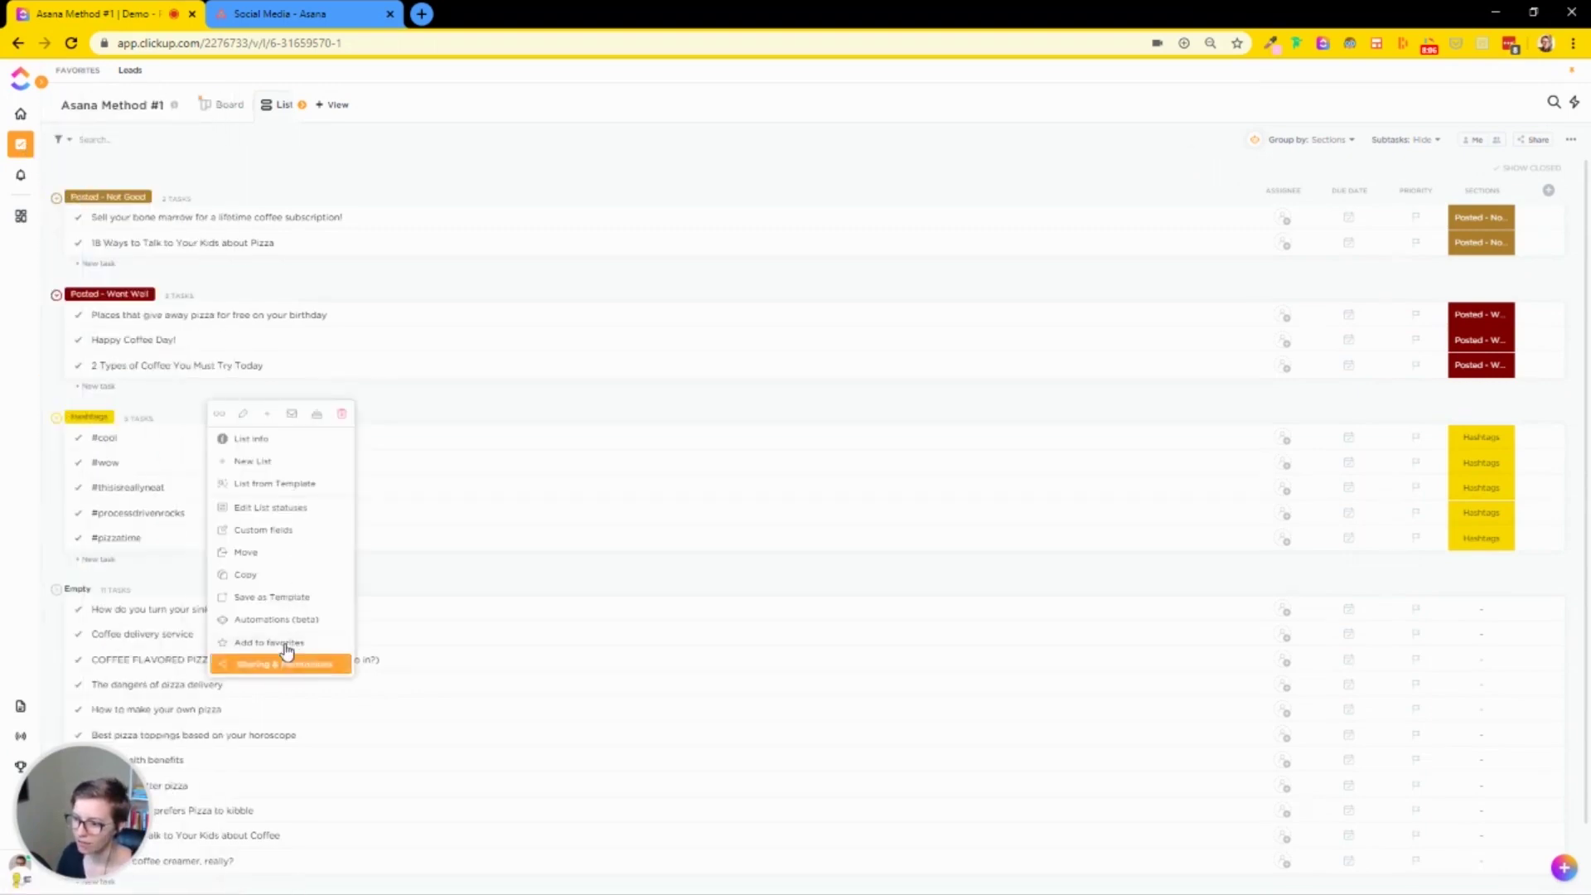
{"action": "left_click", "coordinate": [247, 512]}
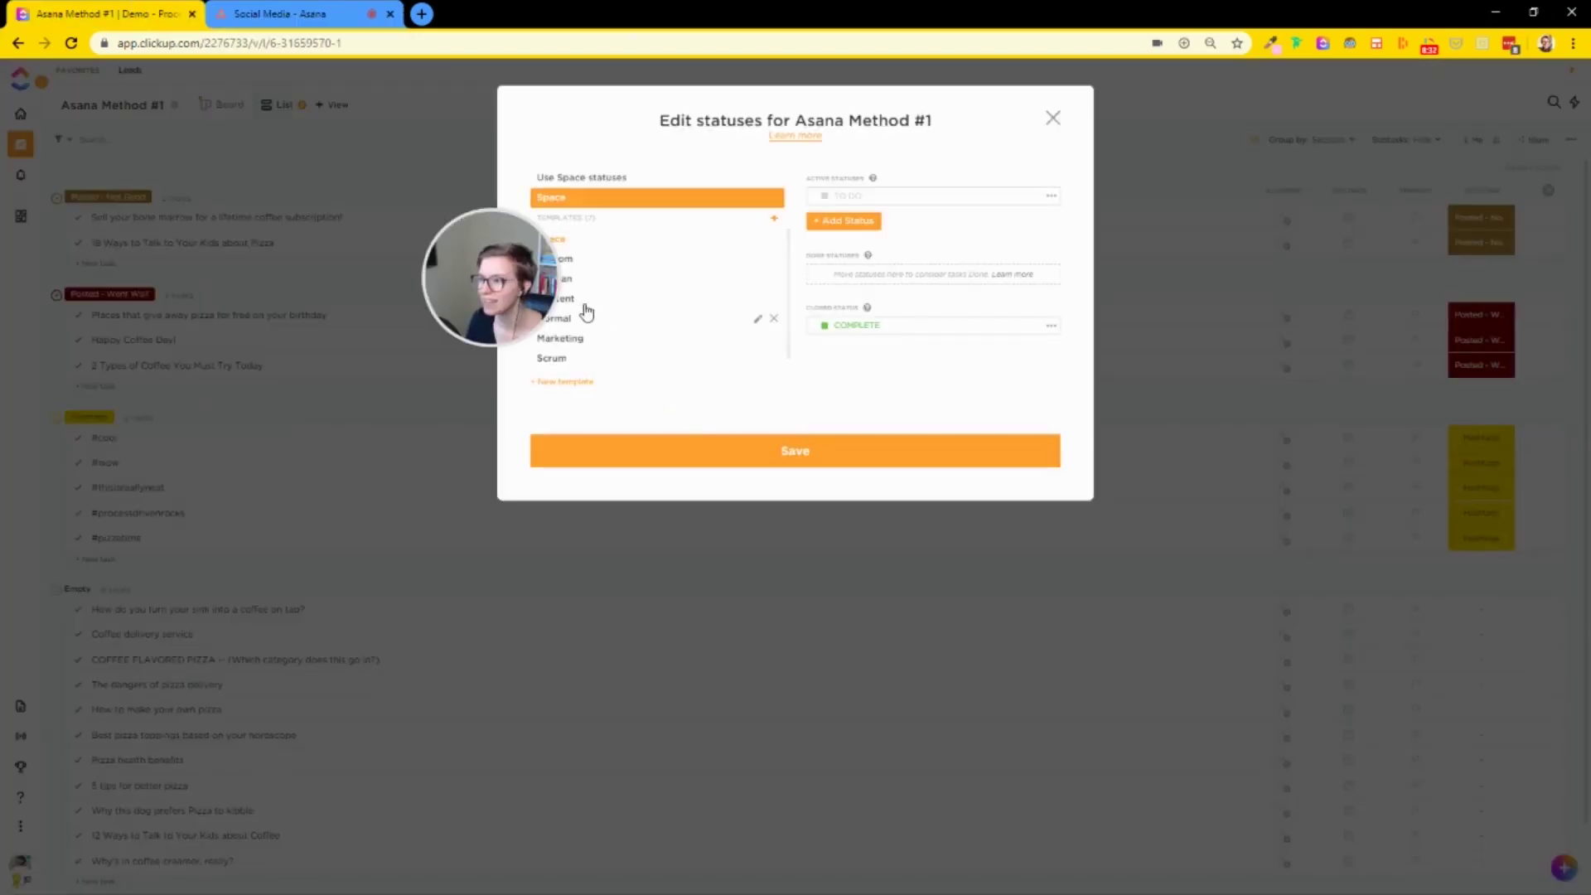
{"action": "left_click", "coordinate": [889, 199]}
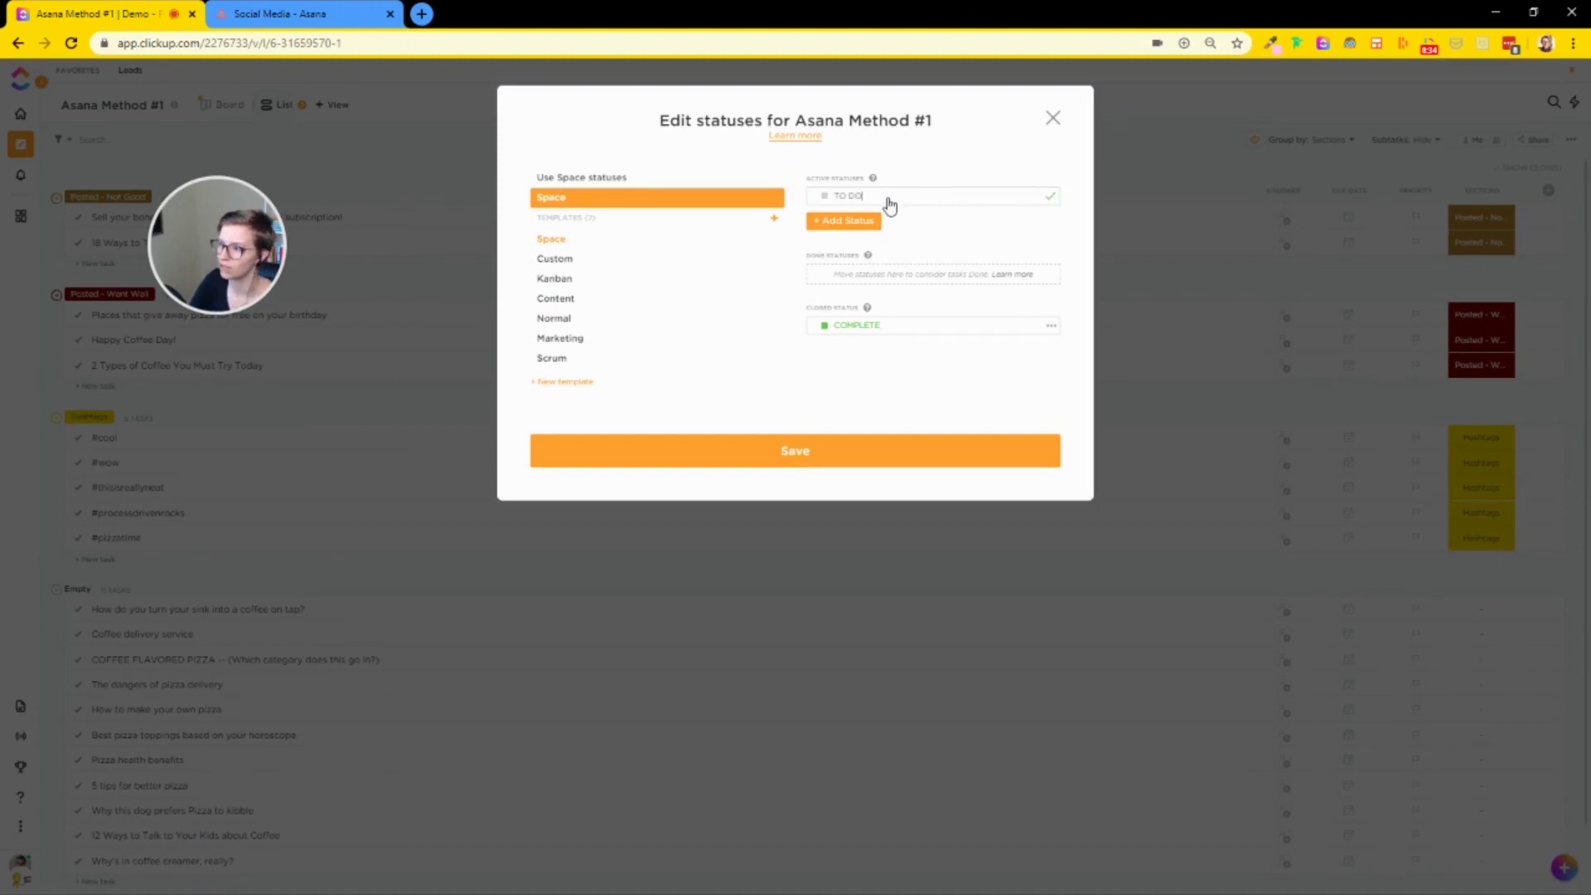
{"action": "left_click_drag", "start_coordinate": [889, 203], "coordinate": [790, 202]}
{"action": "type", "text": "INCOMPLETE"}
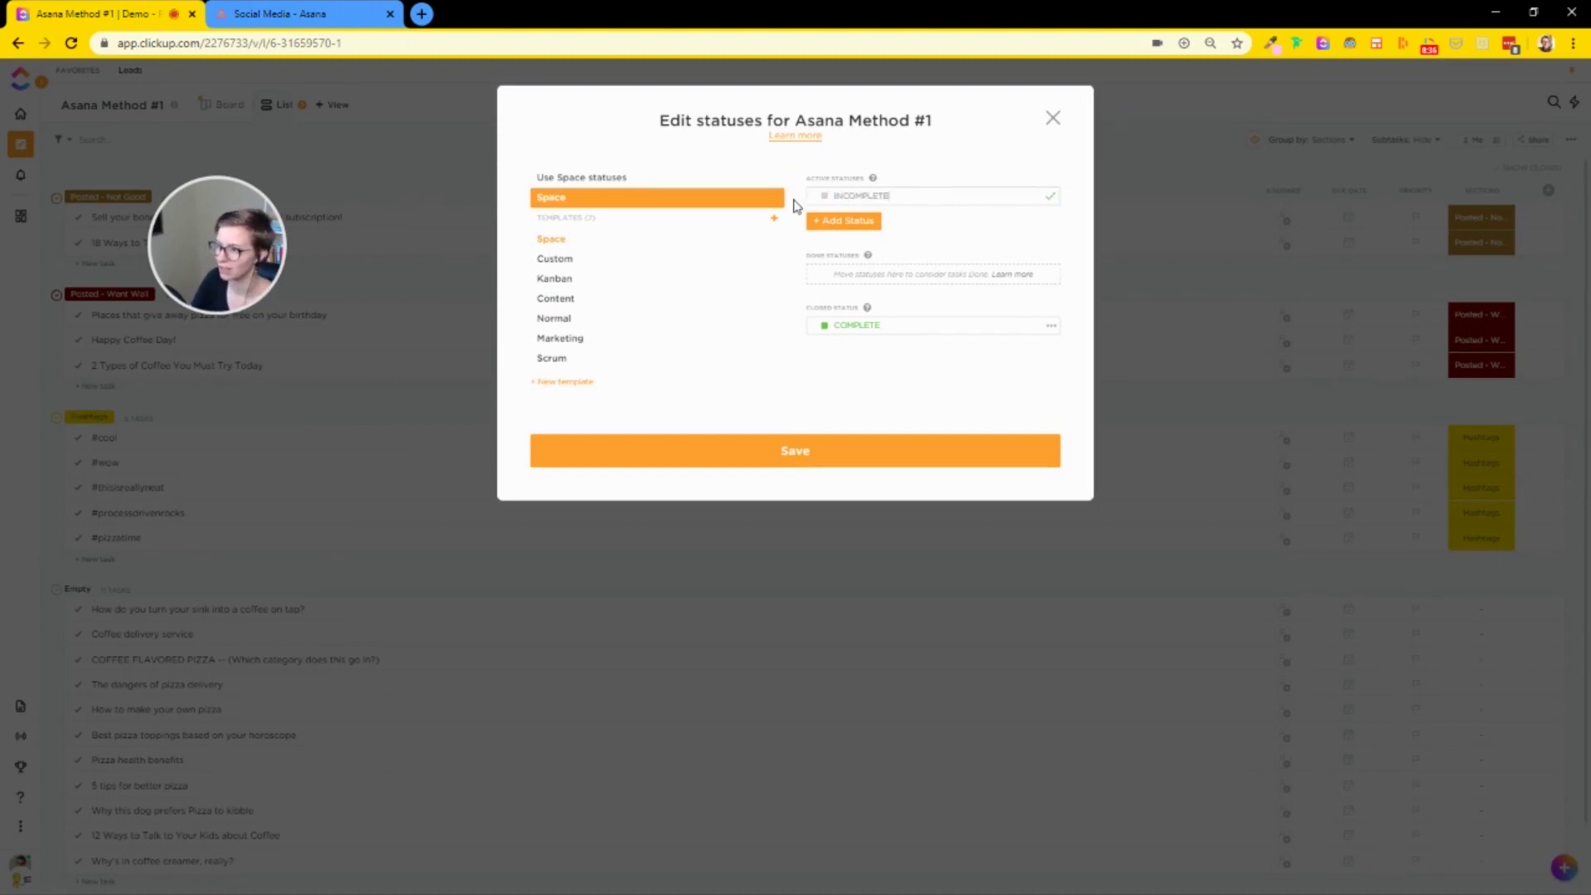
{"action": "key", "text": "Return"}
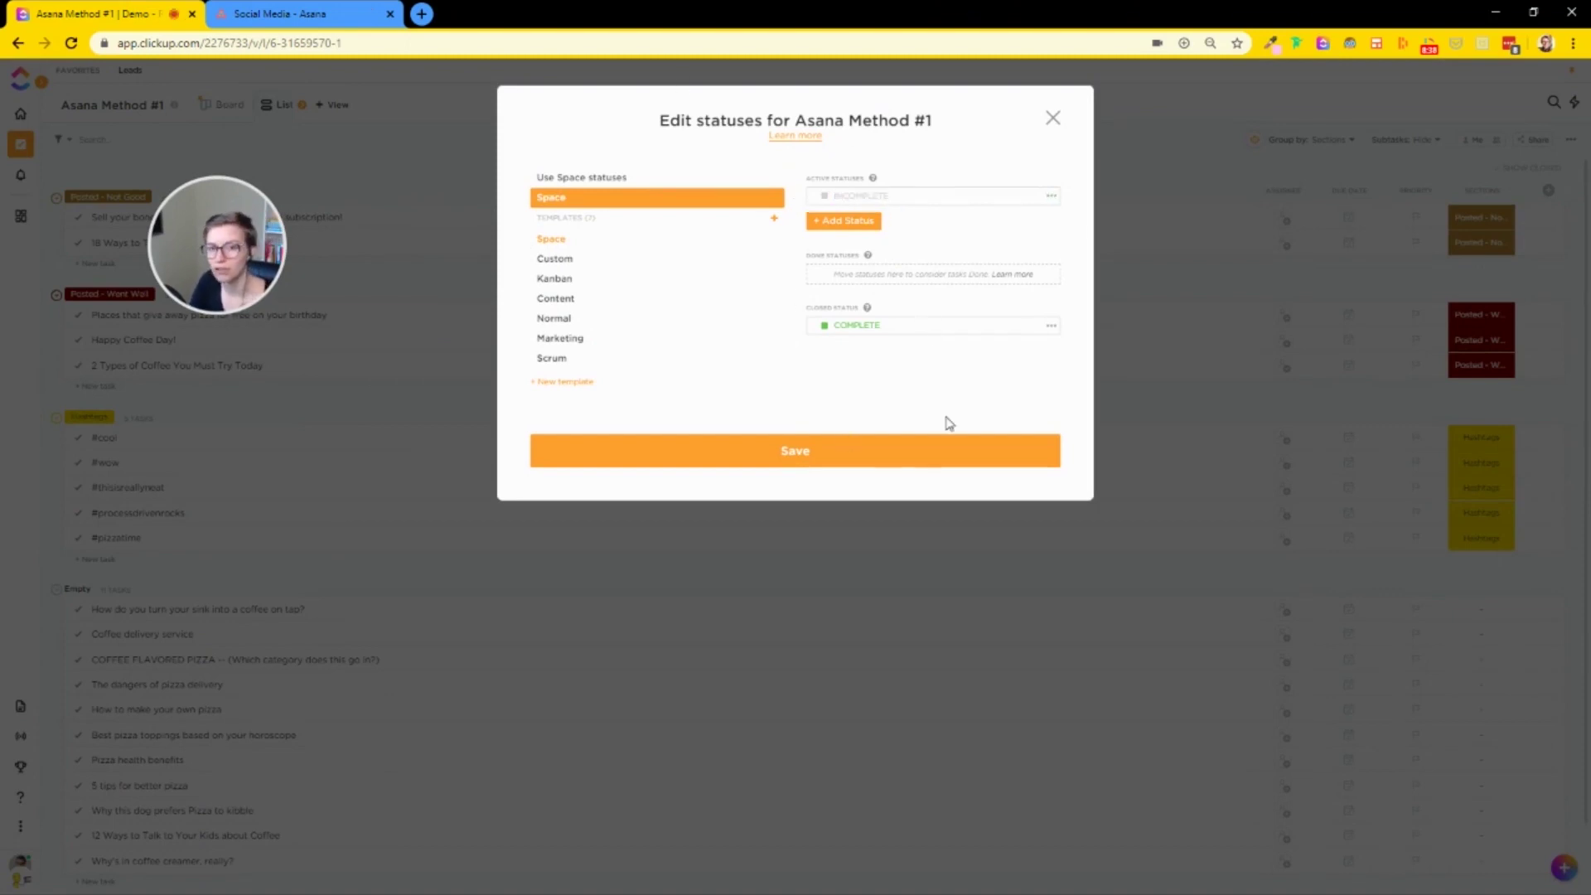
{"action": "left_click", "coordinate": [1052, 117]}
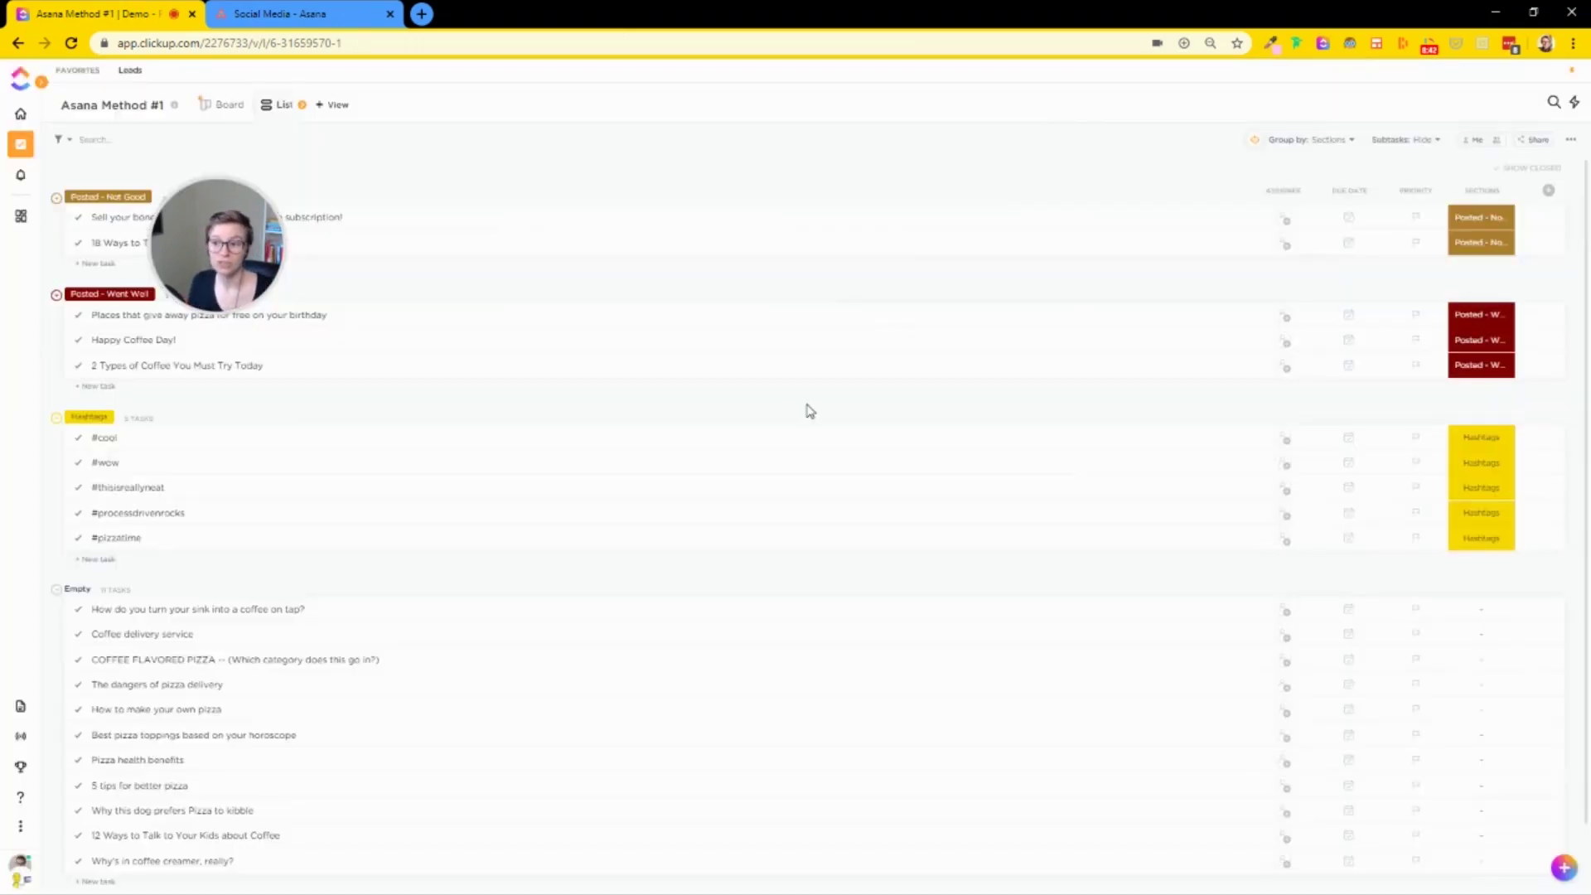
{"action": "left_click_drag", "start_coordinate": [246, 246], "coordinate": [663, 205]}
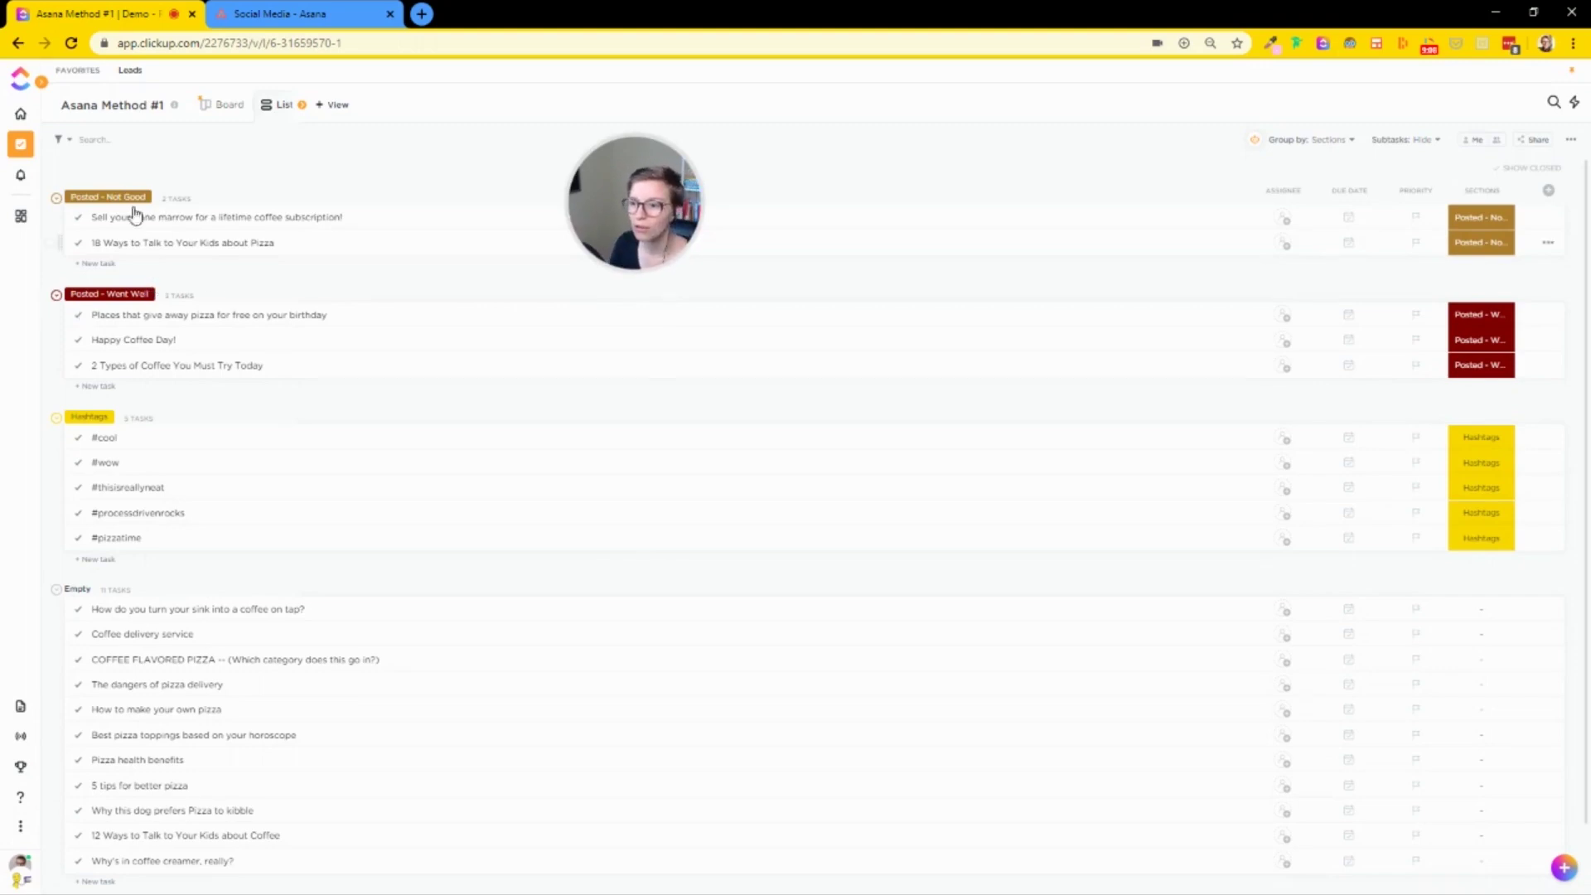
{"action": "scroll", "coordinate": [176, 524], "scroll_direction": "down", "scroll_amount": 1}
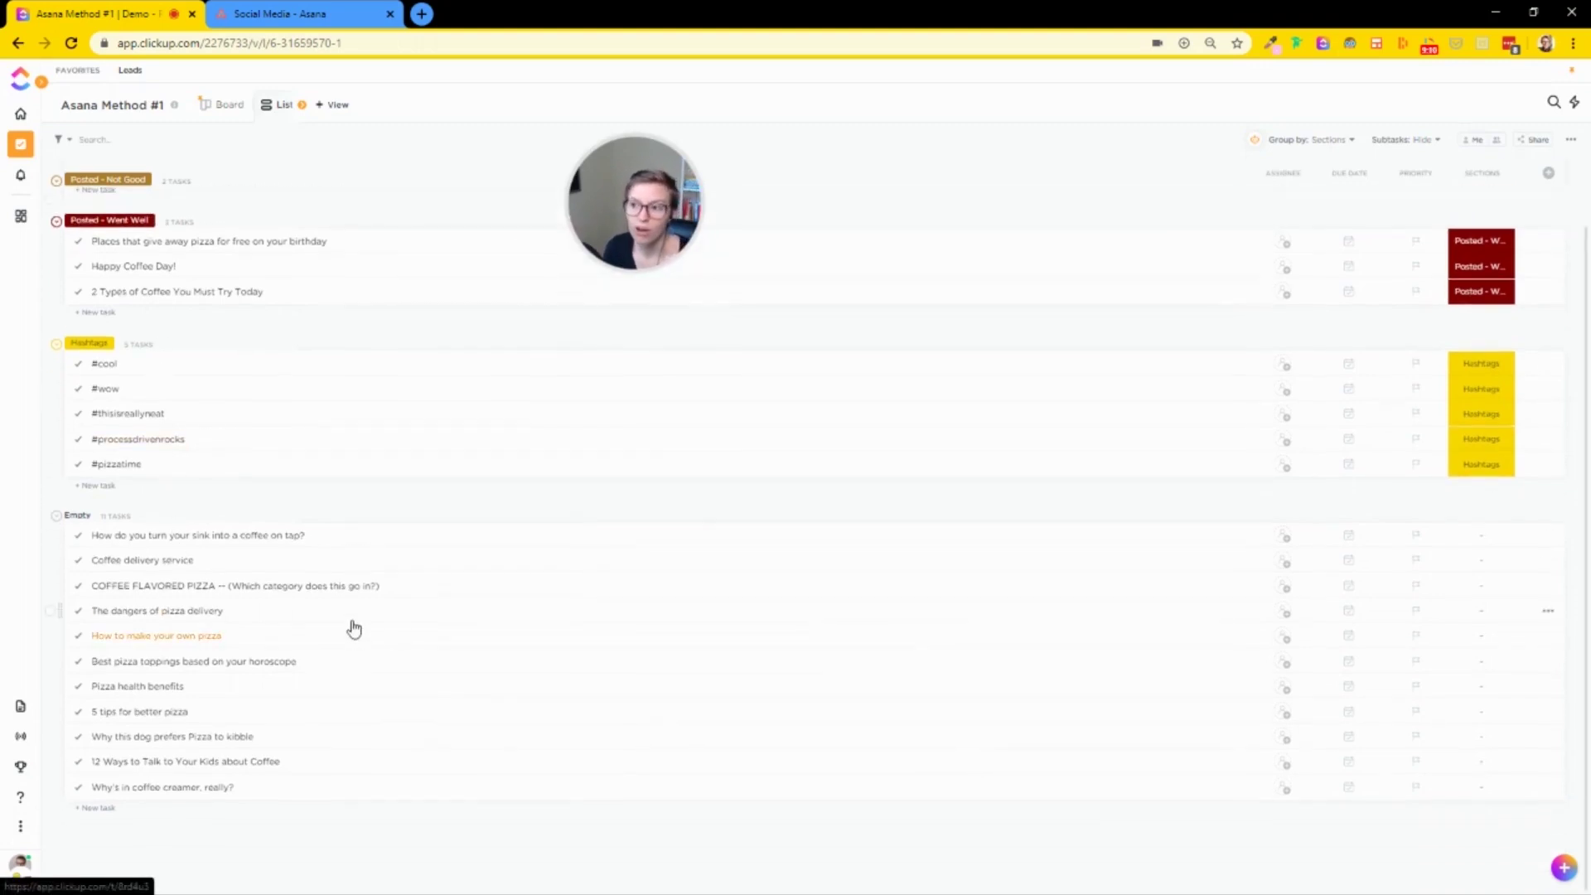
Step: In Asana's Social Media project, move "12 Ways to Talk to Your Kids about Coffee" to Scheduled This Week and mark it complete
{"action": "key", "text": "ctrl+Tab"}
{"action": "scroll", "coordinate": [346, 535], "scroll_direction": "down", "scroll_amount": 5}
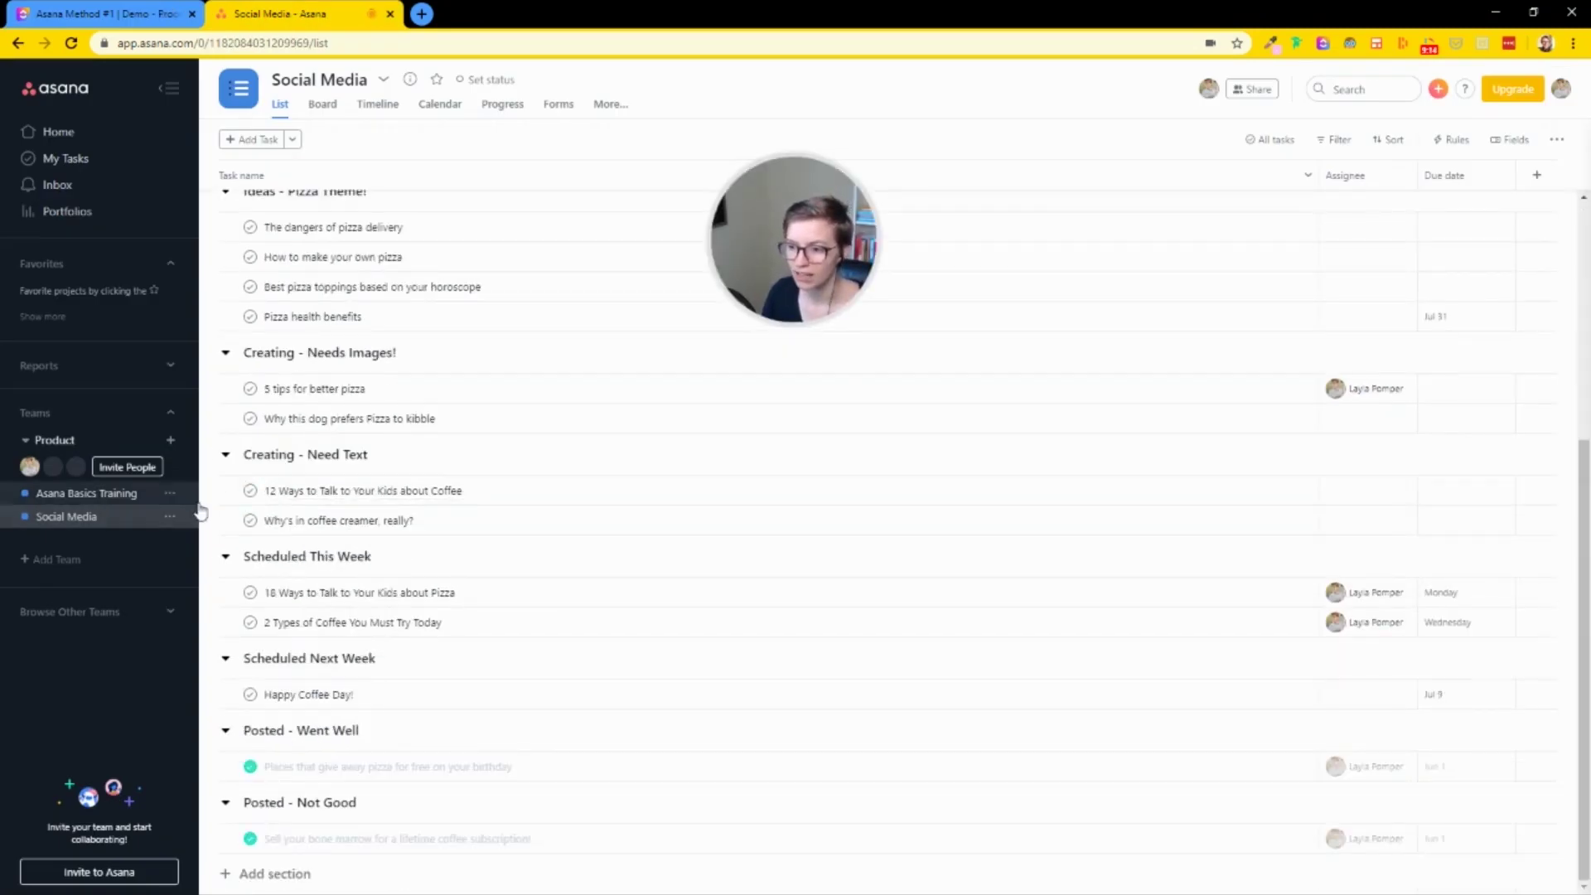
{"action": "left_click_drag", "start_coordinate": [209, 497], "coordinate": [222, 581]}
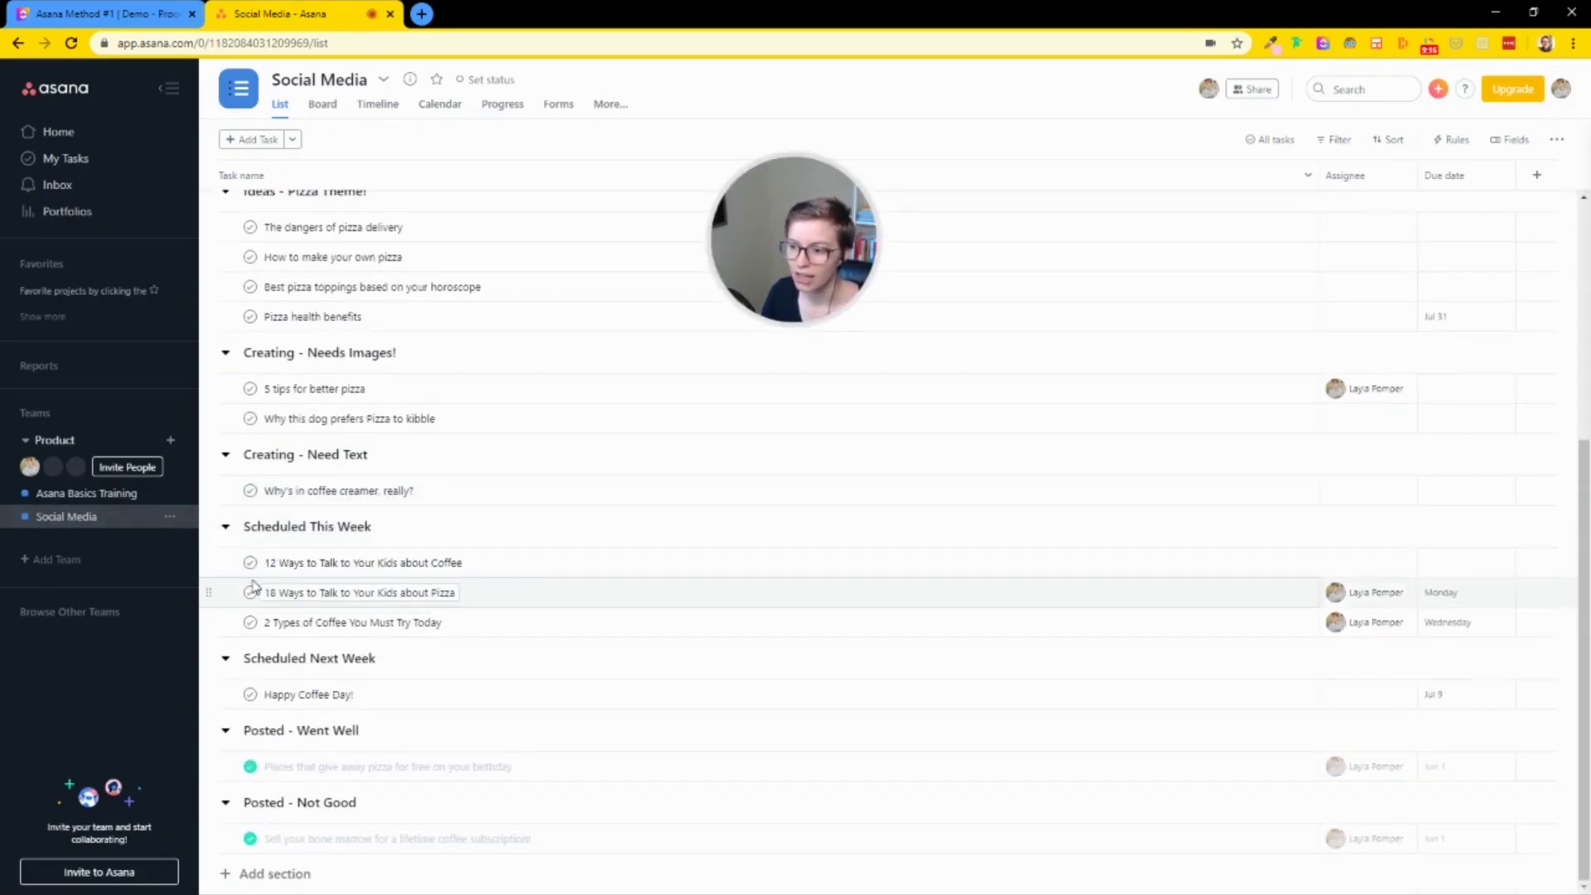
{"action": "left_click", "coordinate": [250, 562]}
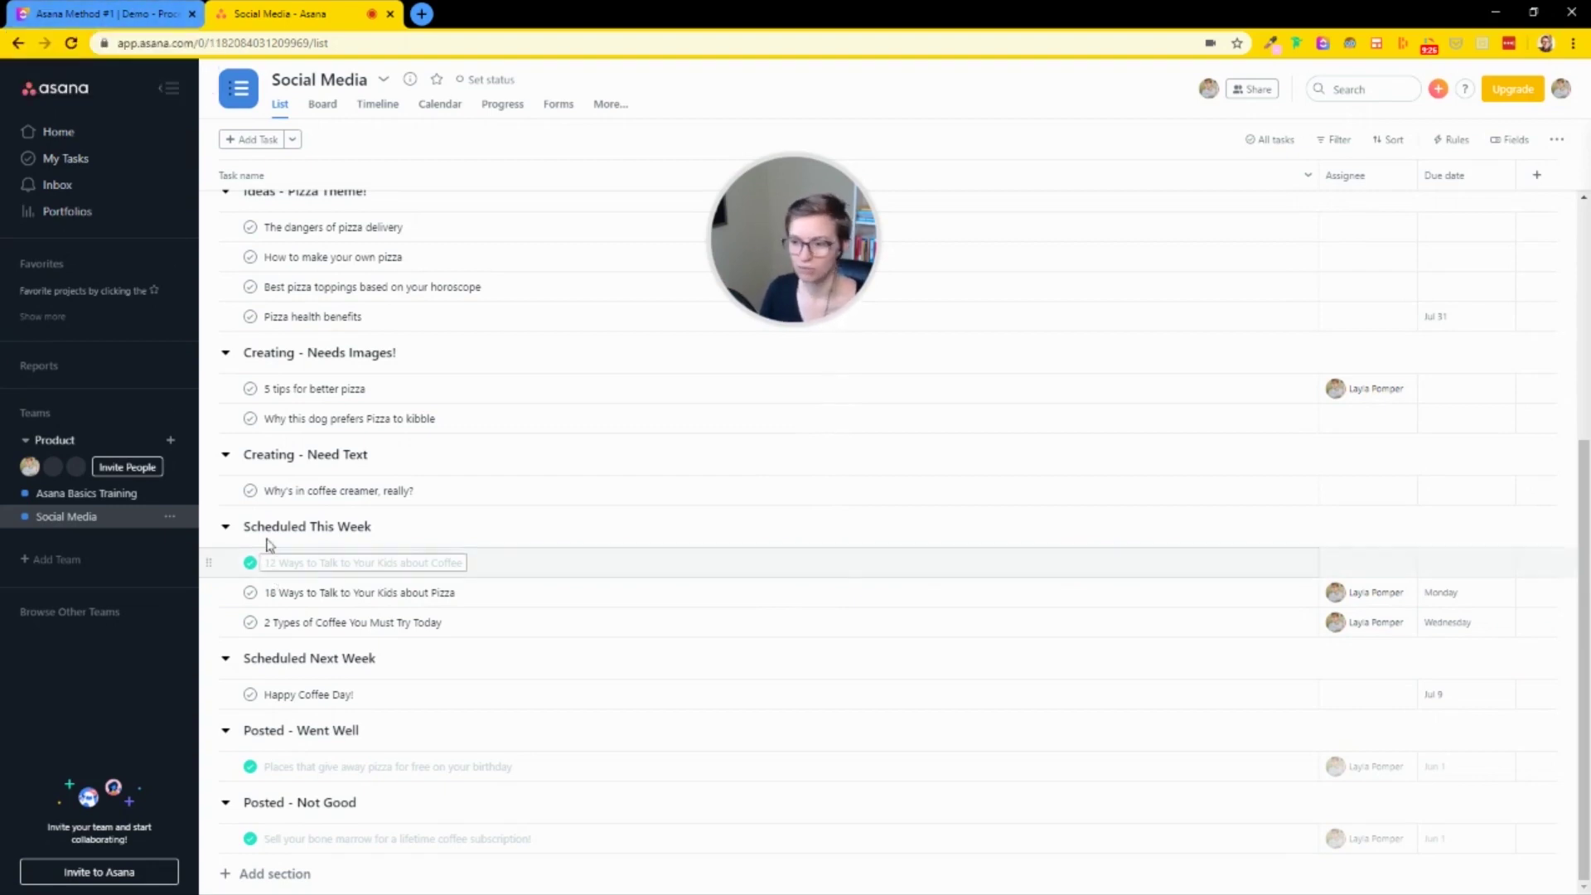
{"action": "mouse_move", "coordinate": [207, 498]}
{"action": "left_mouse_down"}
{"action": "mouse_move", "coordinate": [223, 568]}
{"action": "mouse_move", "coordinate": [223, 491]}
{"action": "left_mouse_up"}
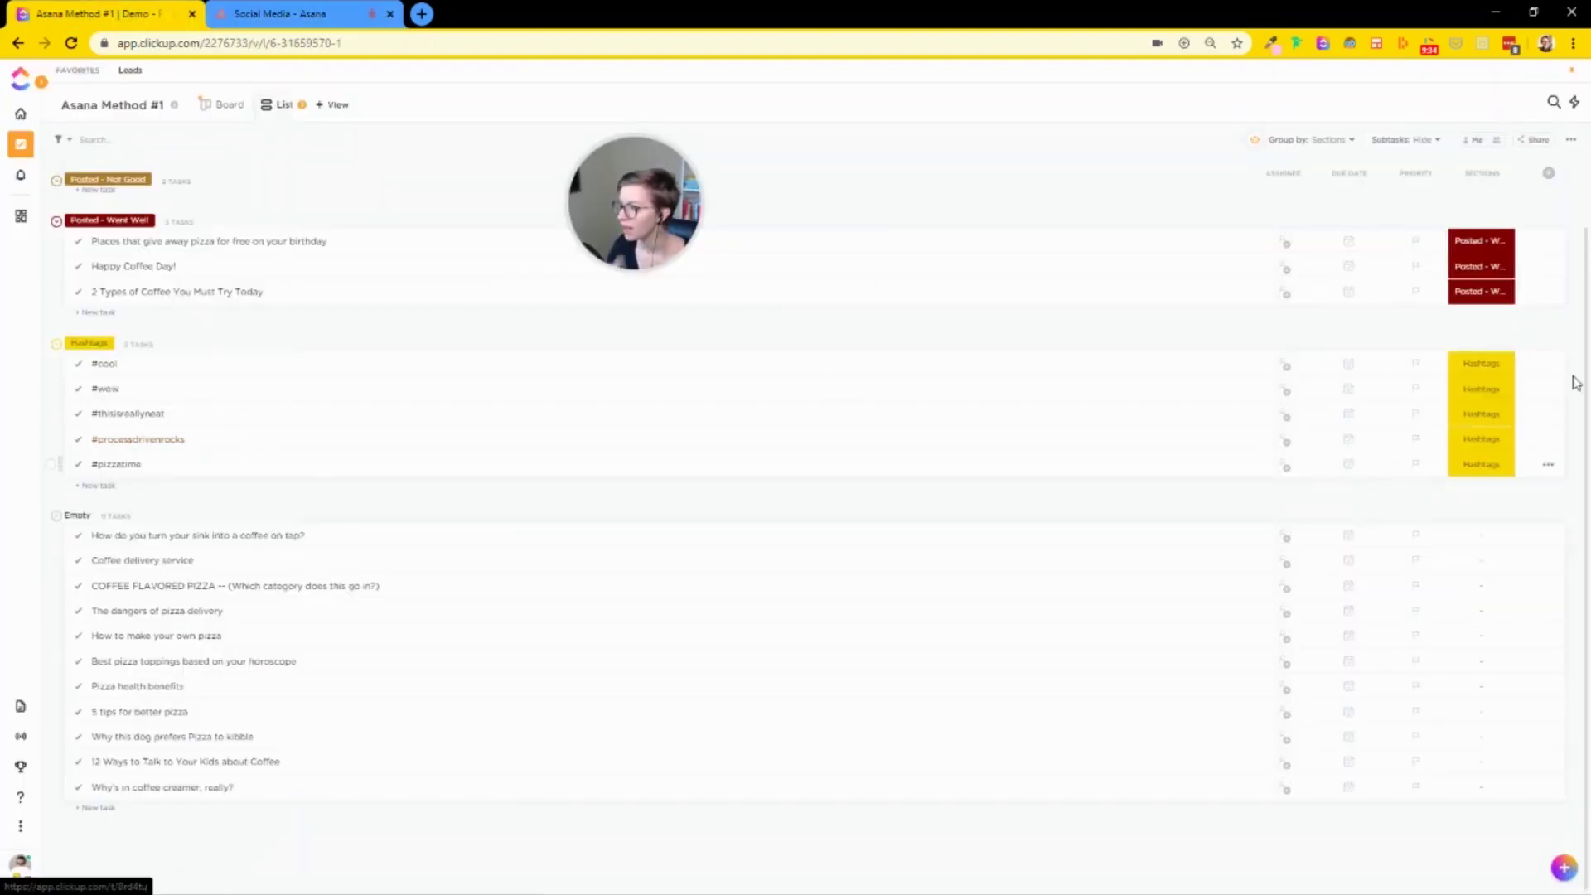
Step: In ClickUp, set up a new Labels field named "Sections Option 2" with options Hashtags, Posted - Went Well and Posted - Not Good
{"action": "left_click", "coordinate": [1548, 172]}
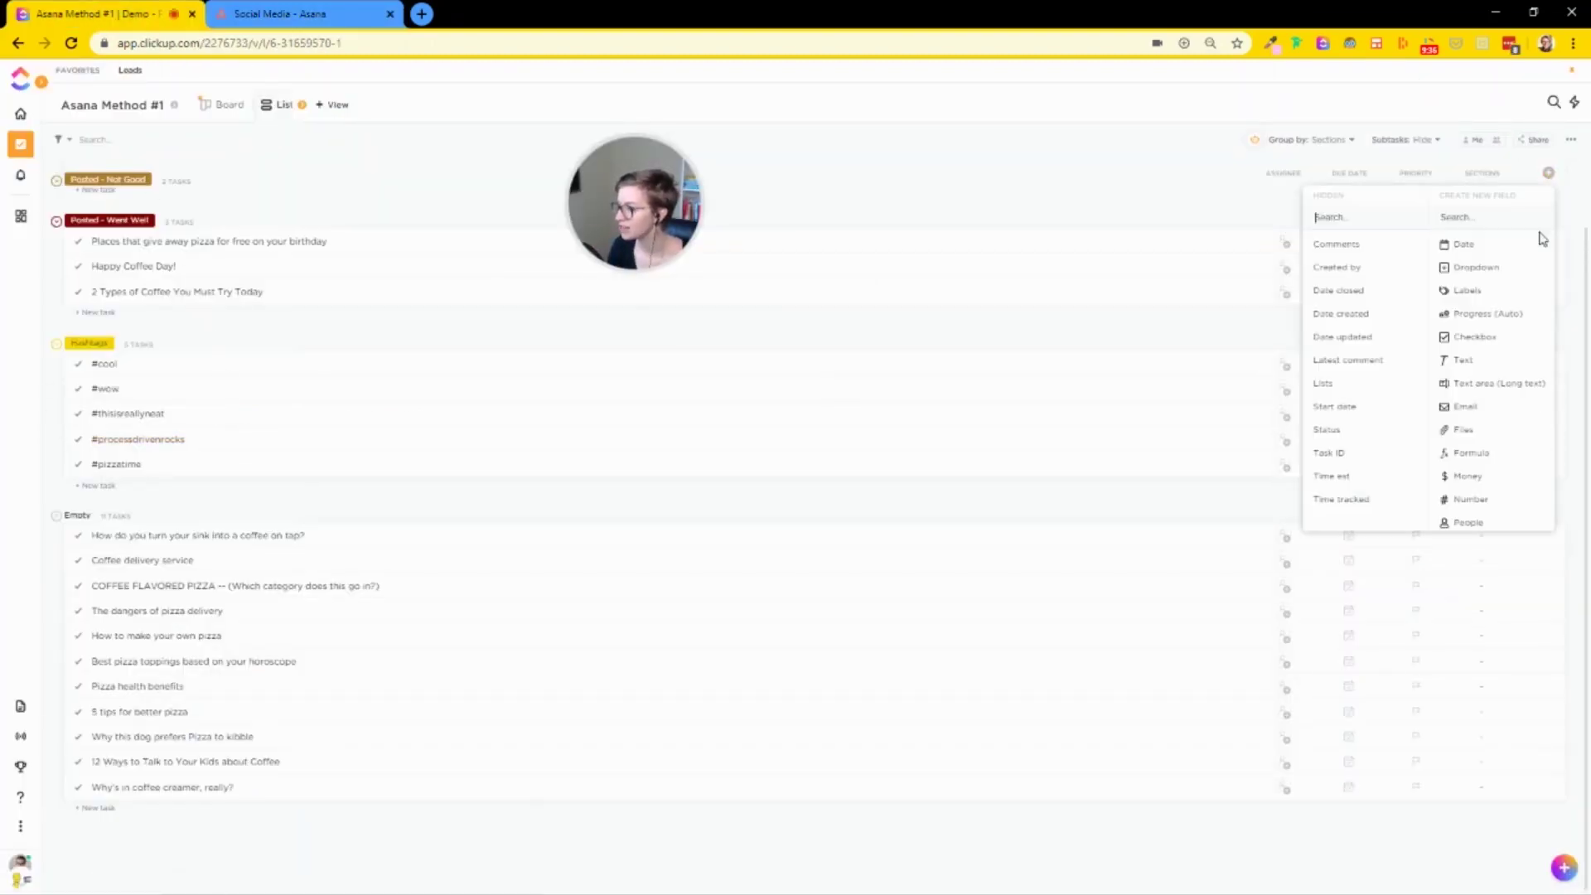
{"action": "left_click", "coordinate": [1485, 294]}
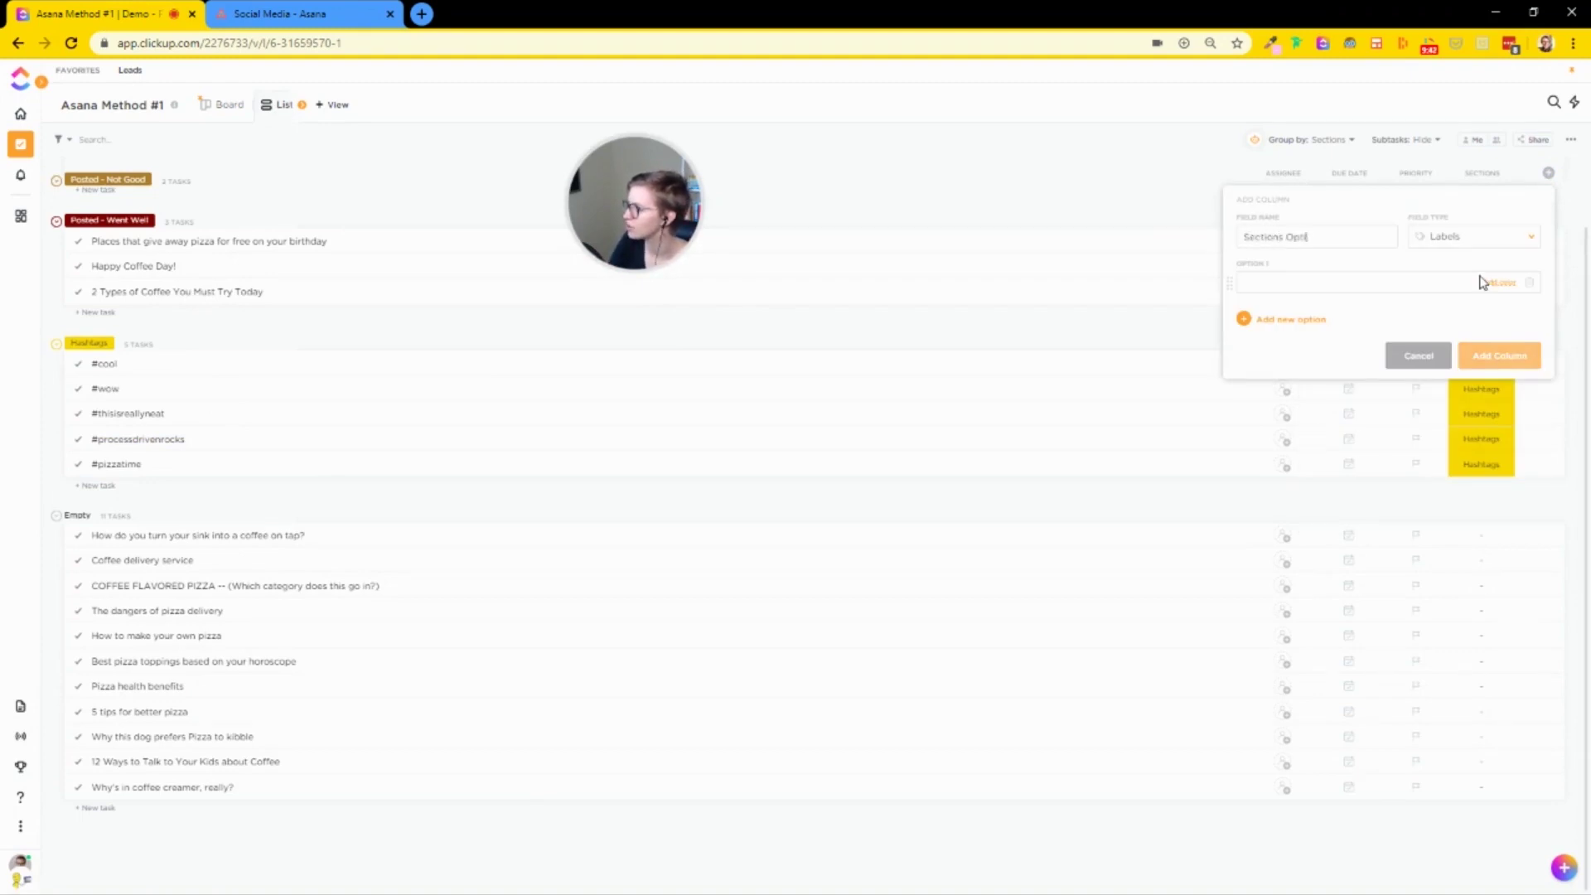
{"action": "type", "text": "H"}
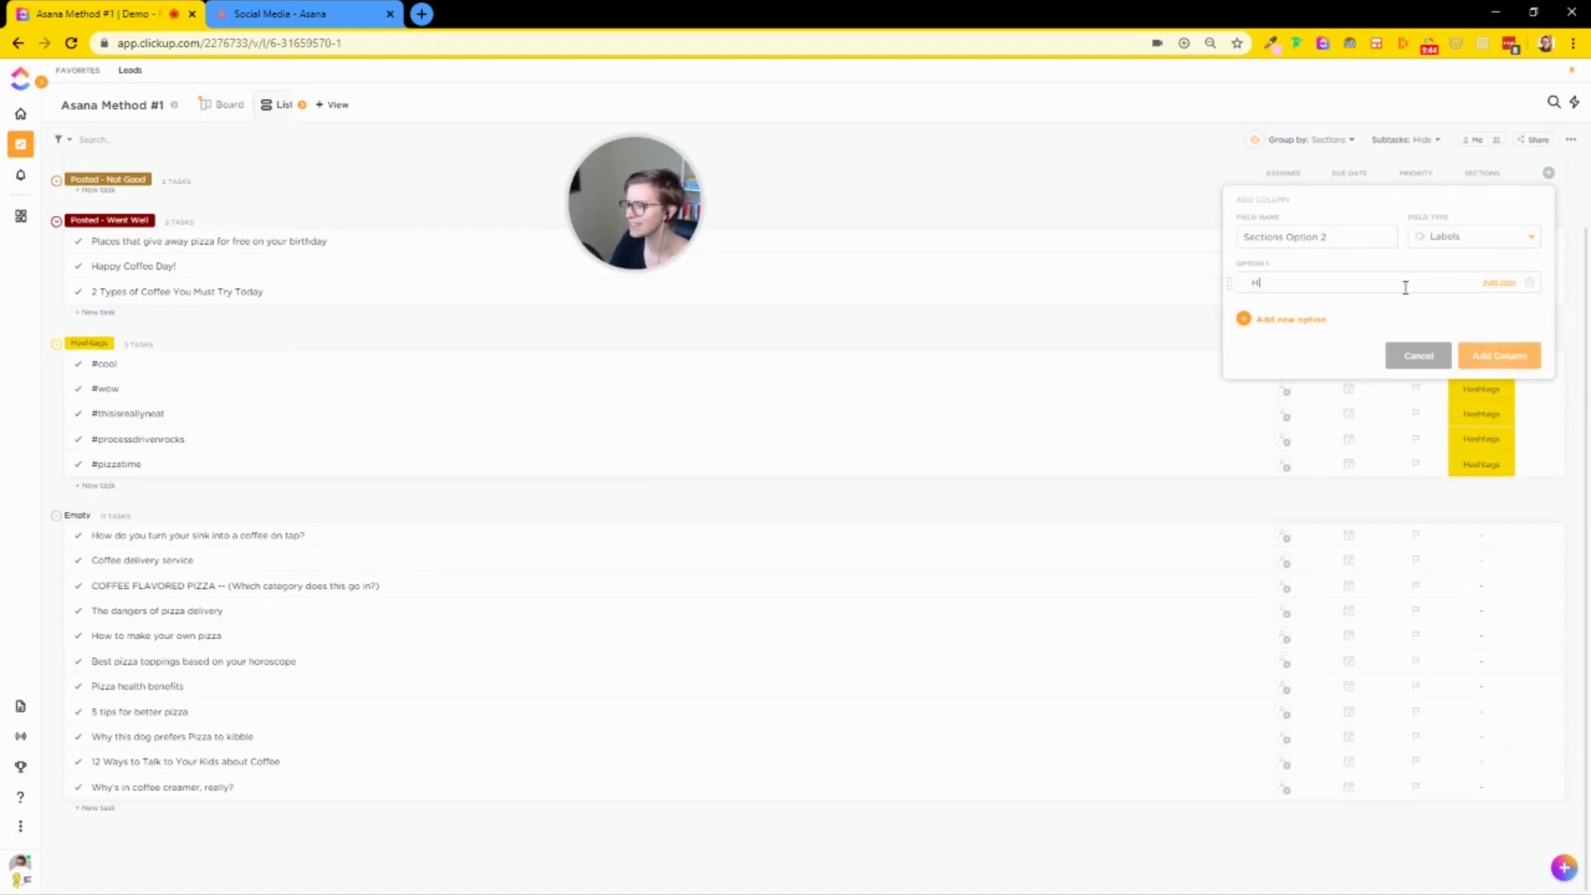
{"action": "type", "text": "ashtags"}
{"action": "key", "text": "Return"}
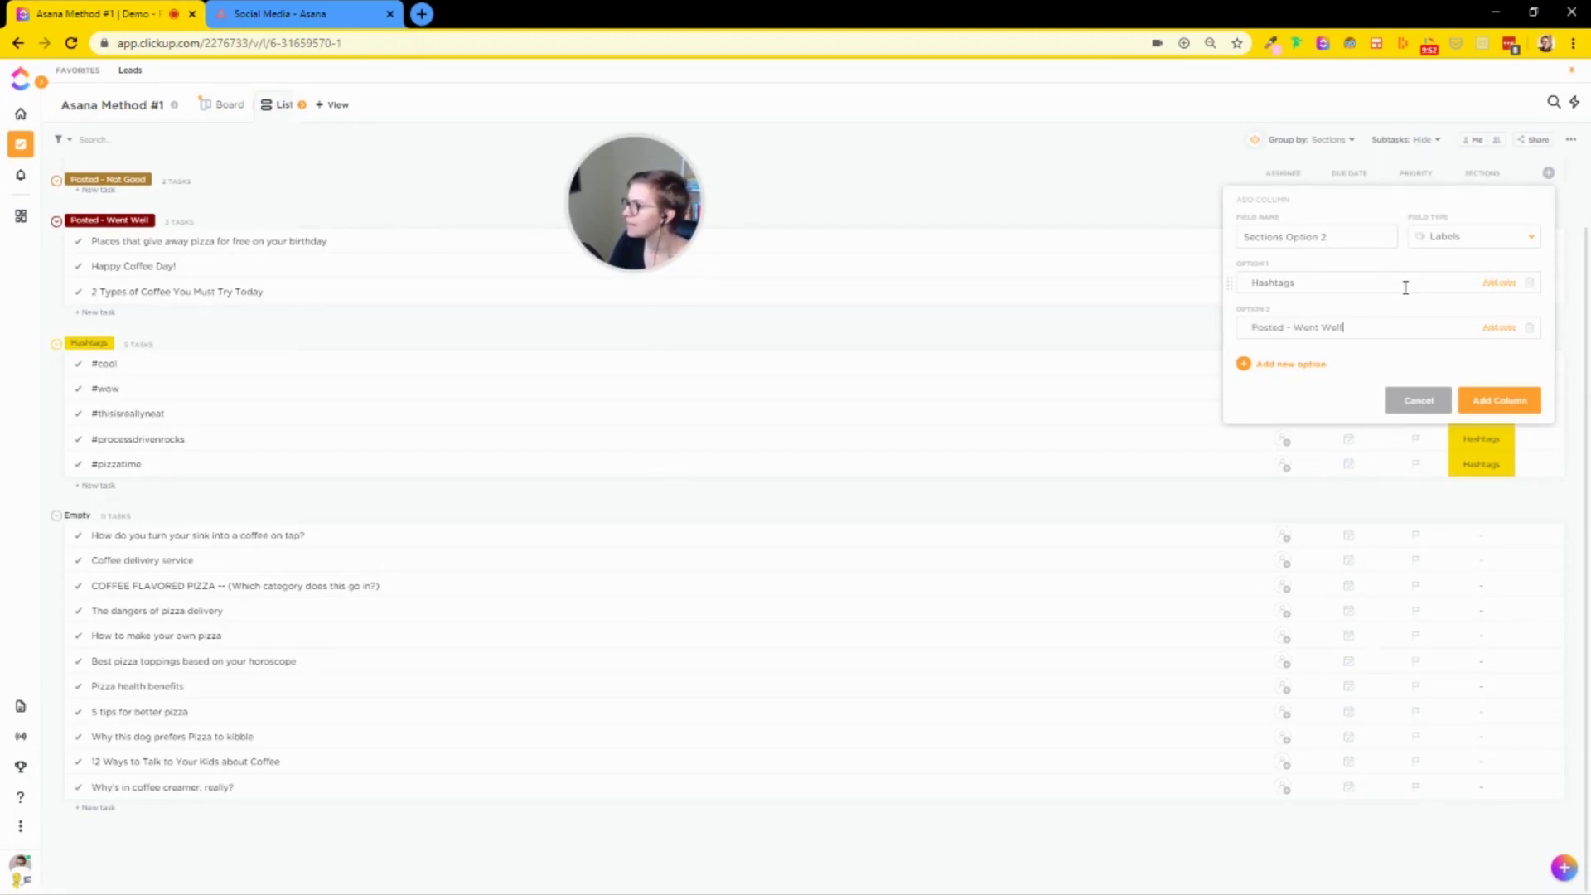
{"action": "key", "text": "Return"}
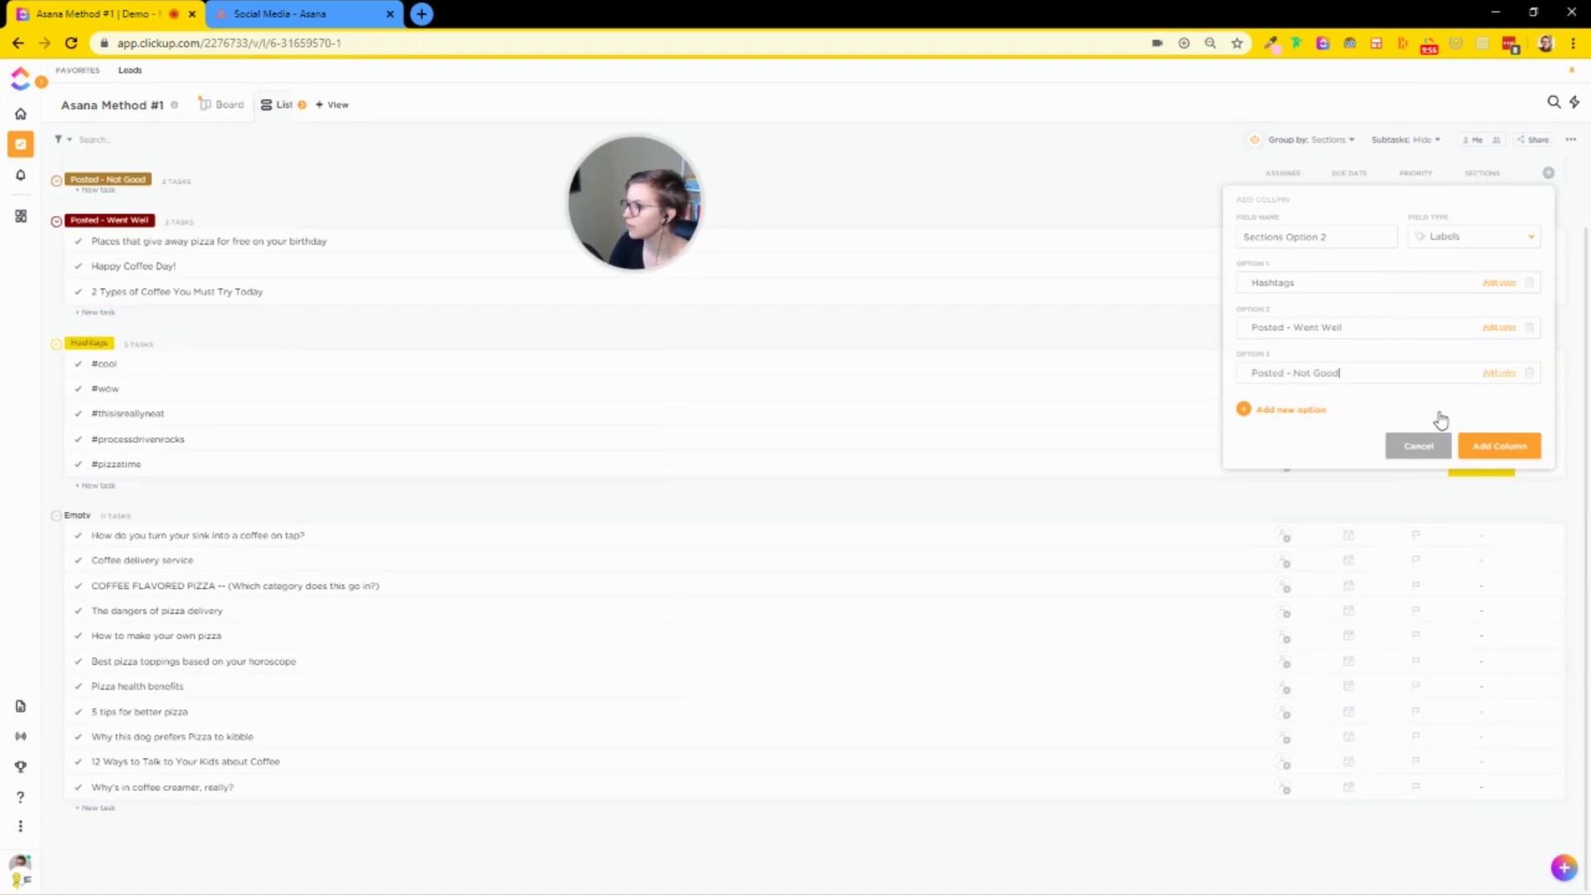
Step: Color the options yellow for Hashtags, dark red for Posted - Went Well and brown for Posted - Not Good, and add the column
{"action": "left_click", "coordinate": [1505, 284]}
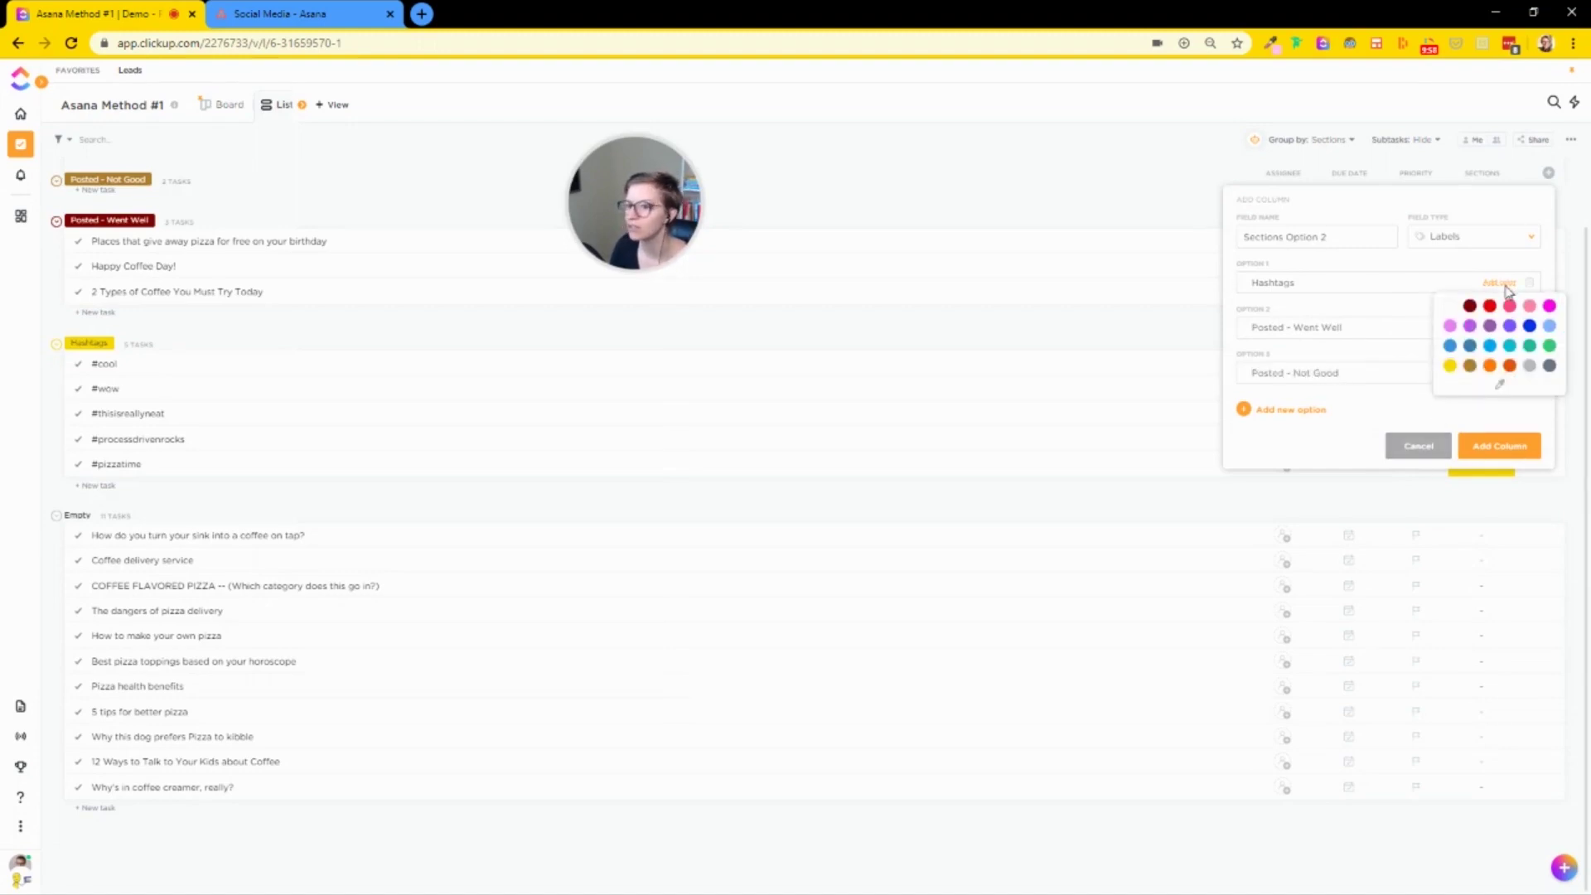
{"action": "left_click", "coordinate": [1471, 366]}
{"action": "left_click", "coordinate": [1499, 328]}
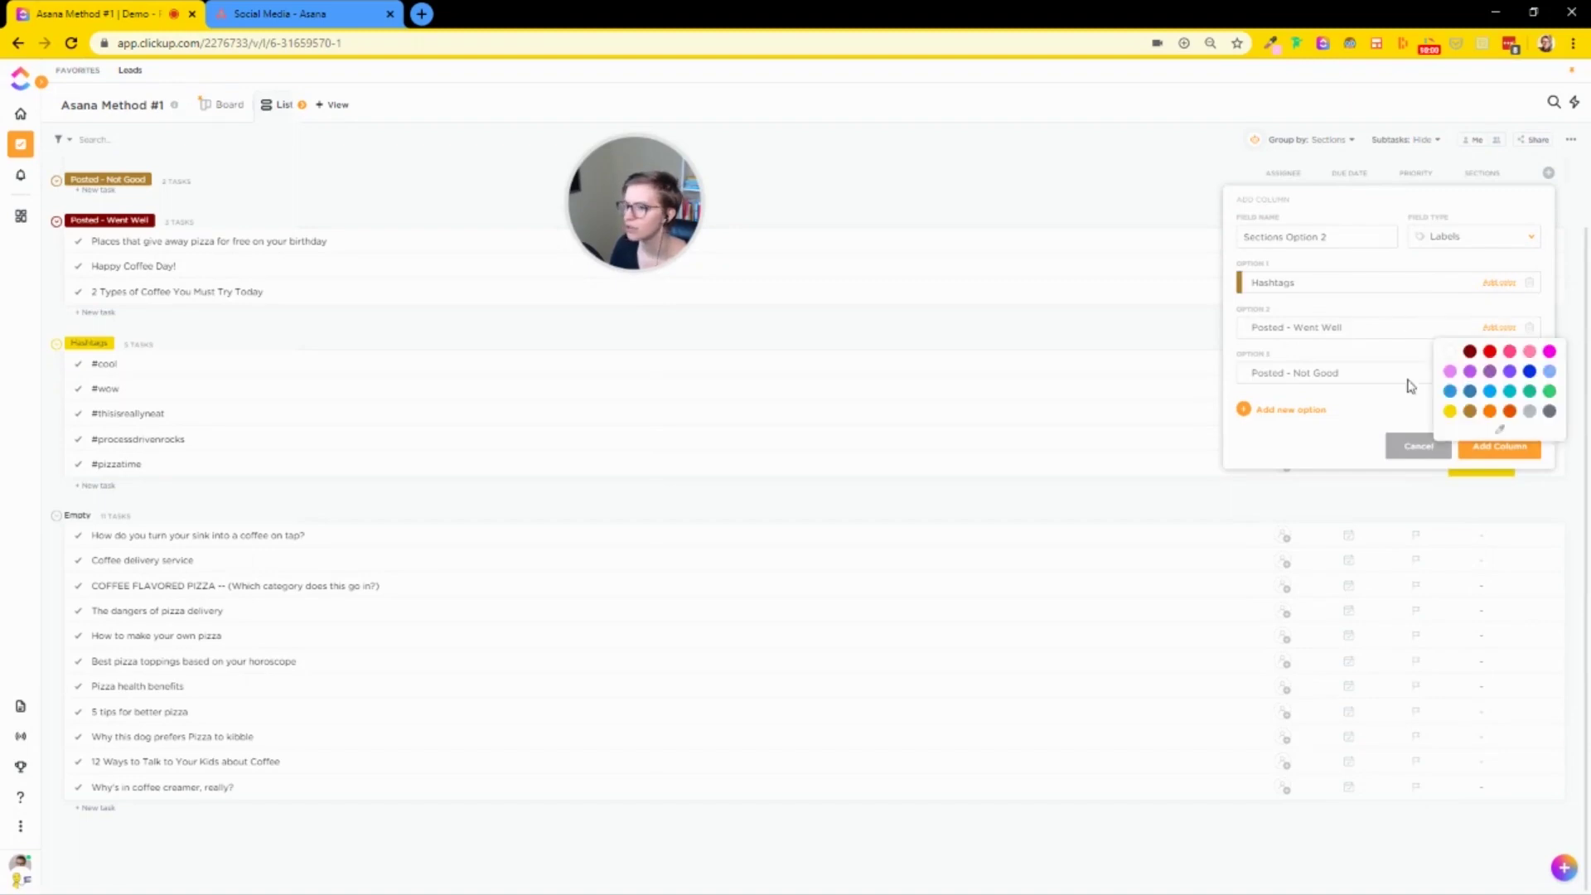
{"action": "left_click", "coordinate": [1469, 355]}
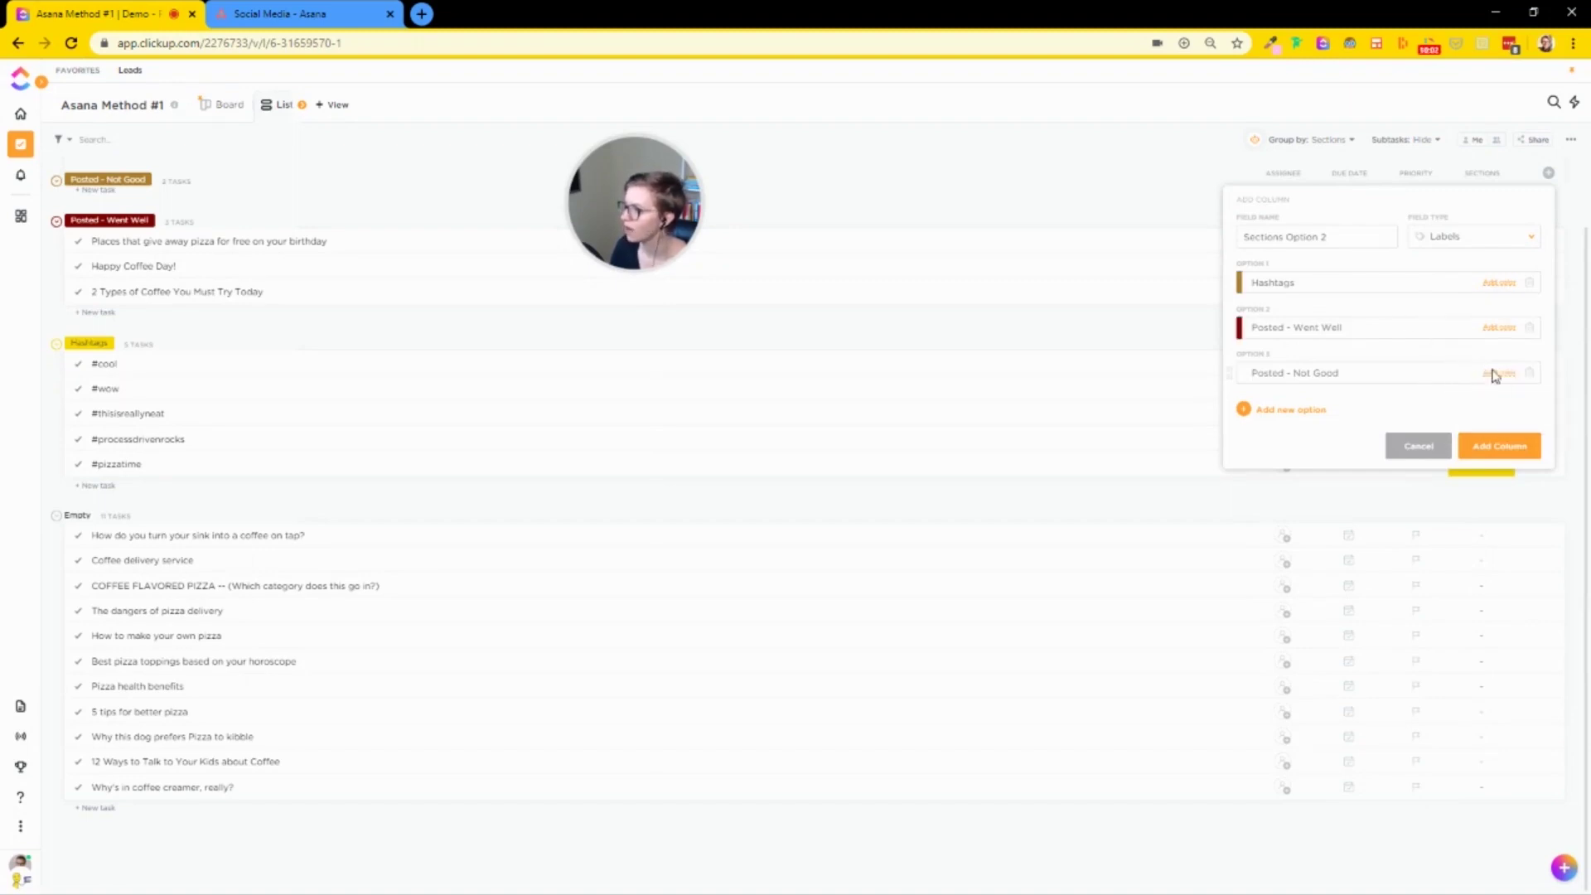
{"action": "left_click", "coordinate": [1494, 374]}
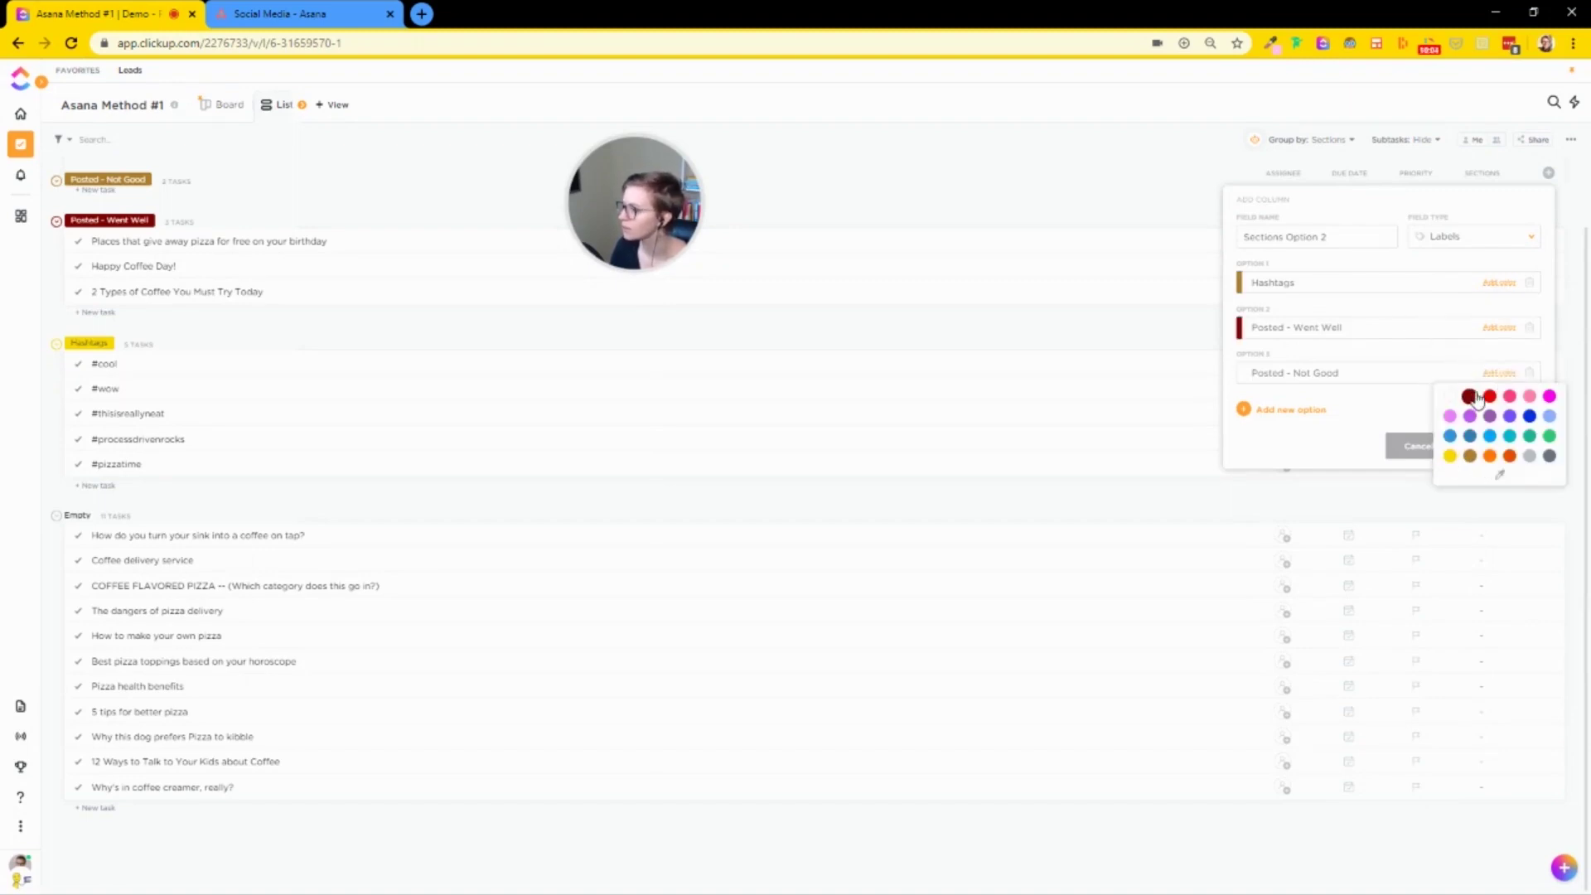
{"action": "left_click", "coordinate": [1470, 456]}
{"action": "left_click", "coordinate": [1492, 285]}
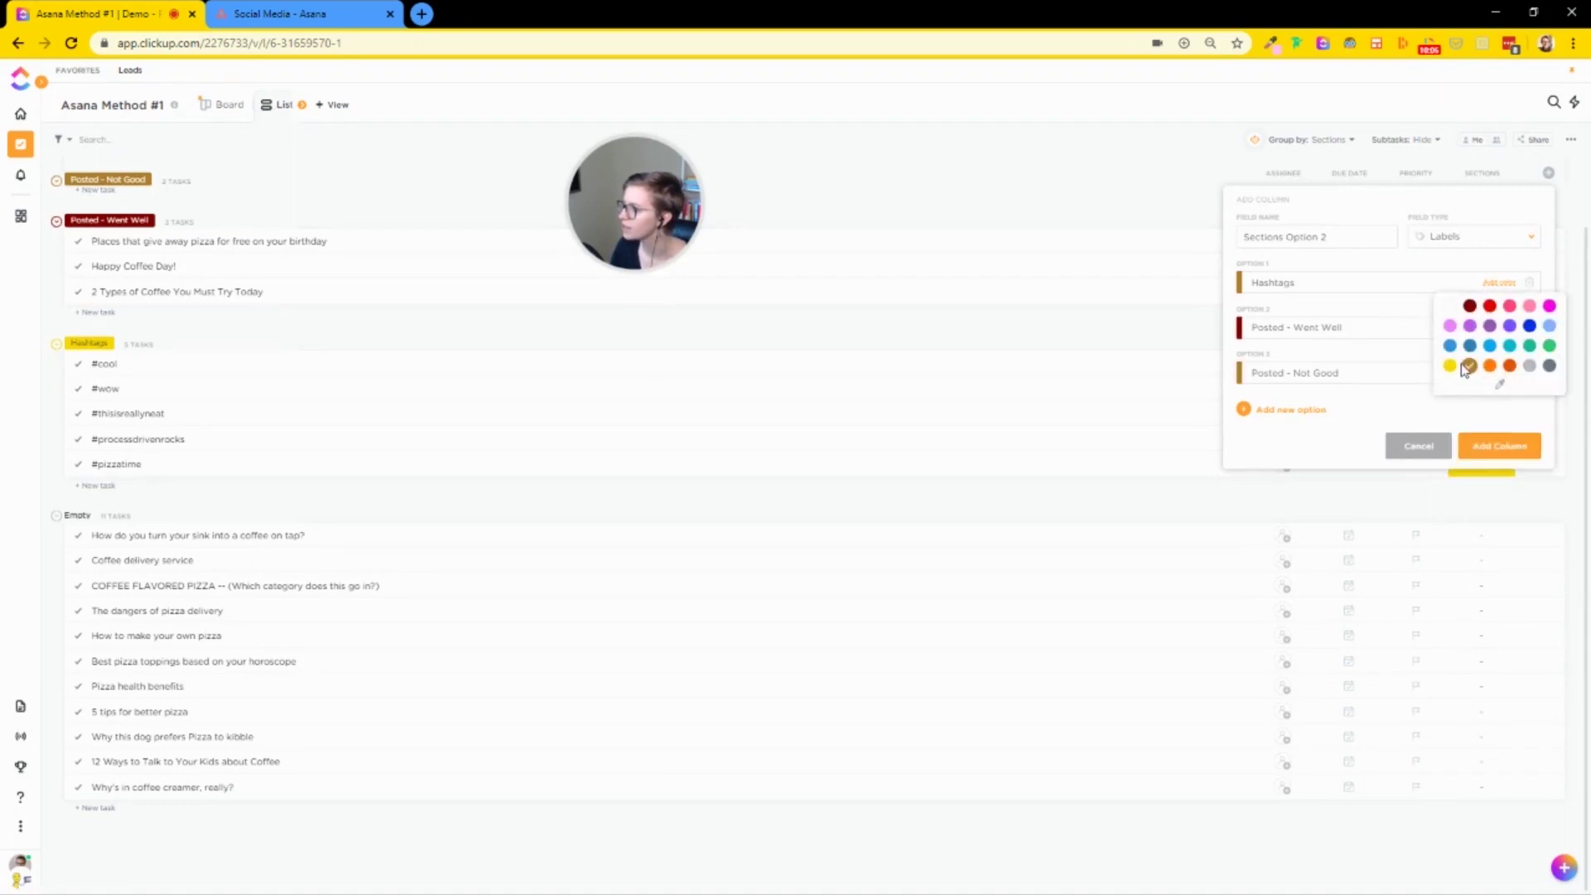
{"action": "left_click", "coordinate": [1451, 366]}
{"action": "left_click", "coordinate": [1481, 448]}
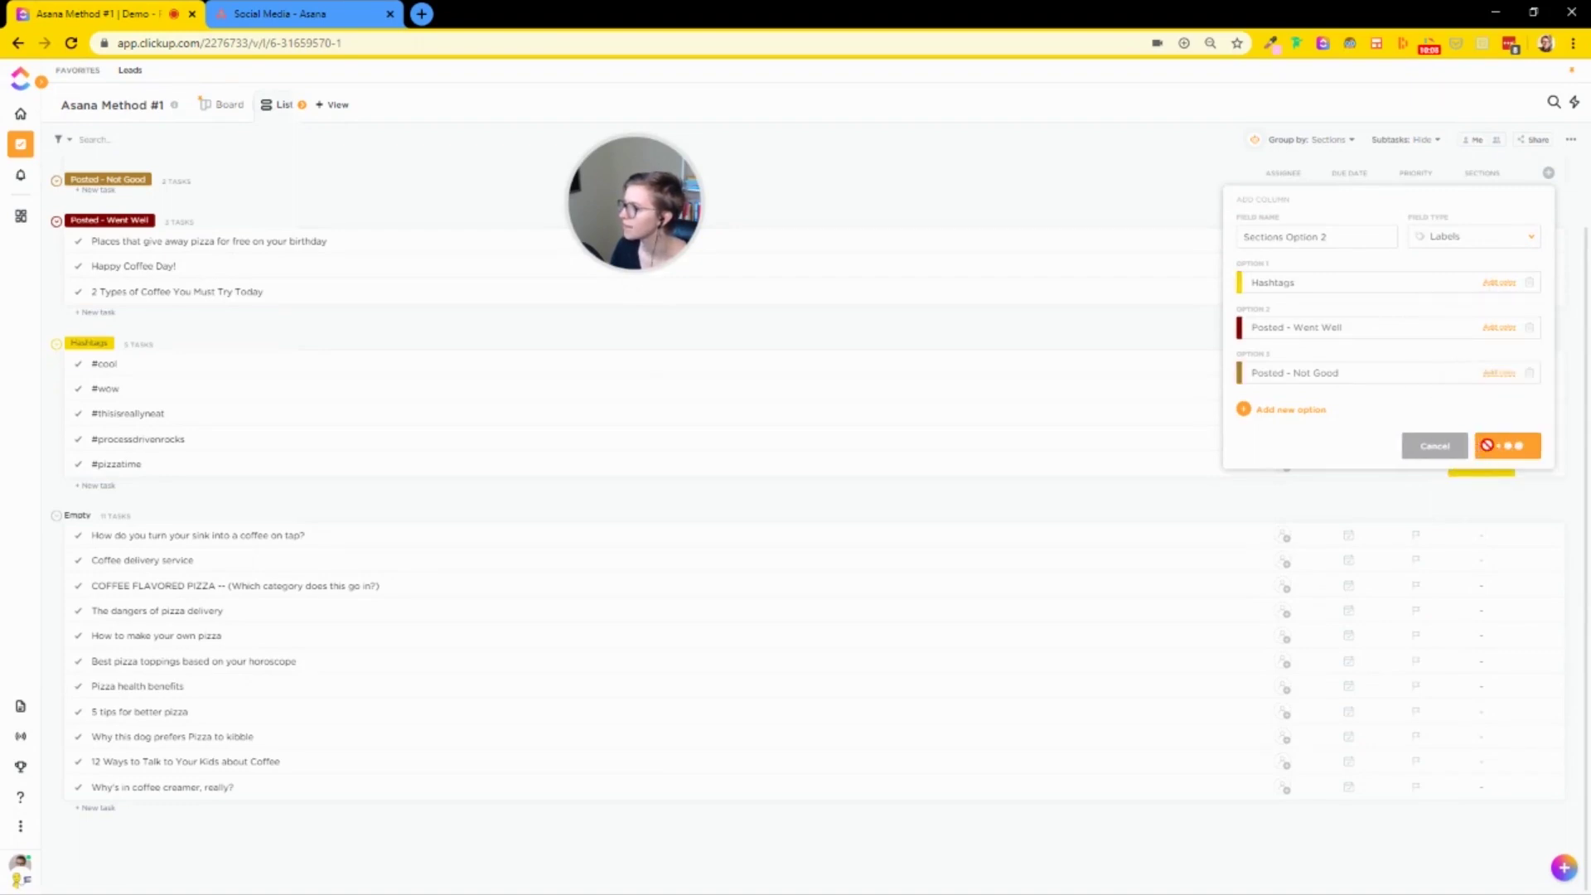
Step: In Sections Option 2, label the free birthday pizza task Hashtags and Posted - Went Well, and "2 Types of Coffee You Must Try Today" Posted - Went Well
{"action": "left_click", "coordinate": [1483, 241]}
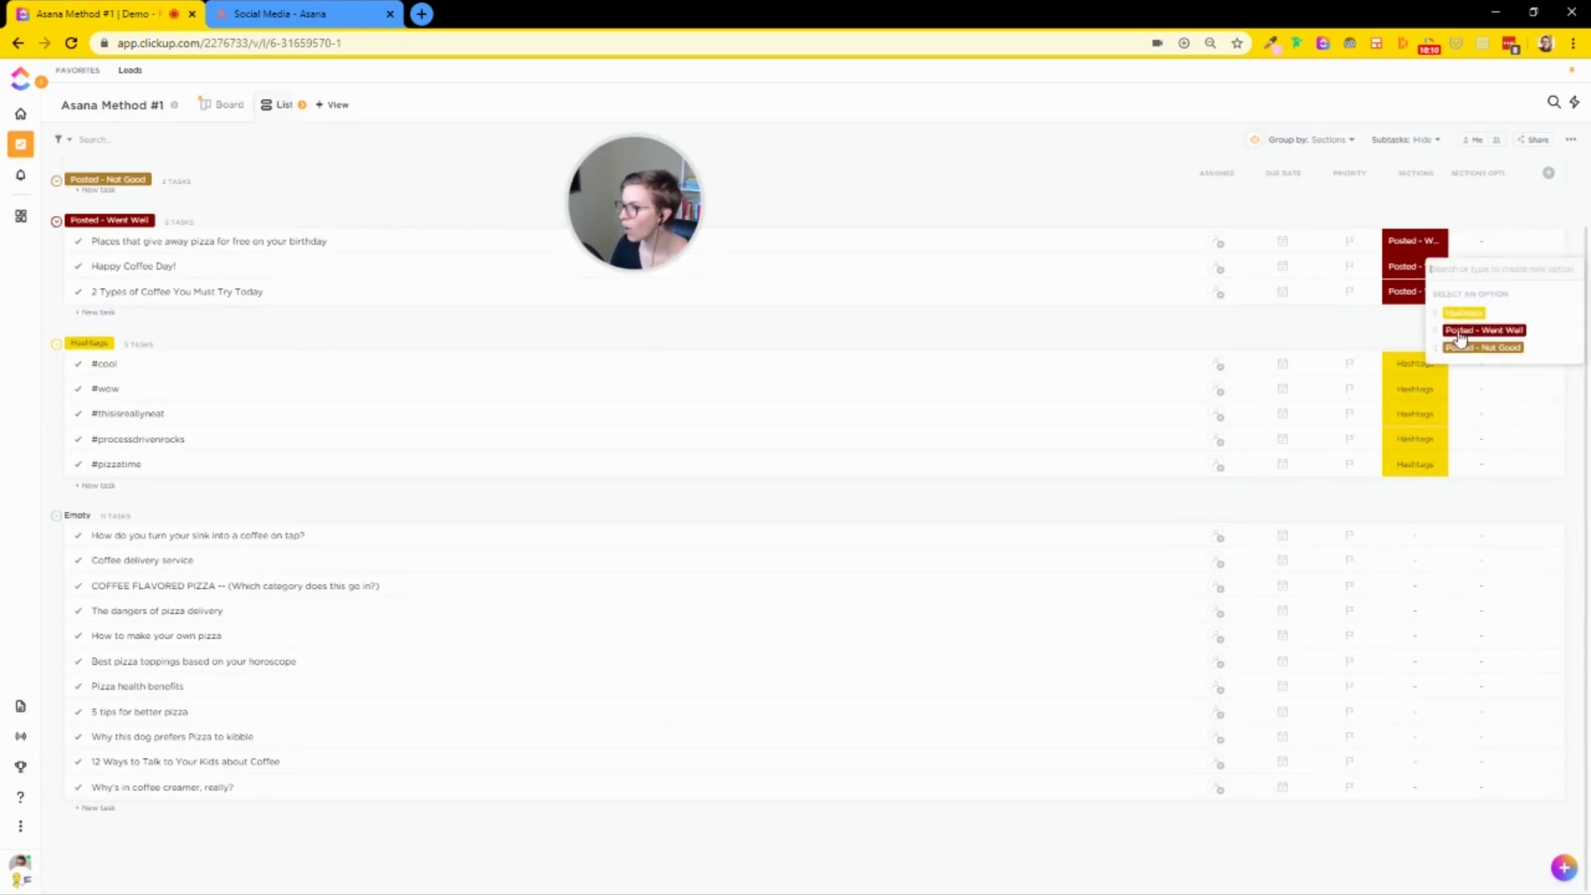
{"action": "left_click", "coordinate": [1464, 314]}
{"action": "left_click", "coordinate": [1474, 355]}
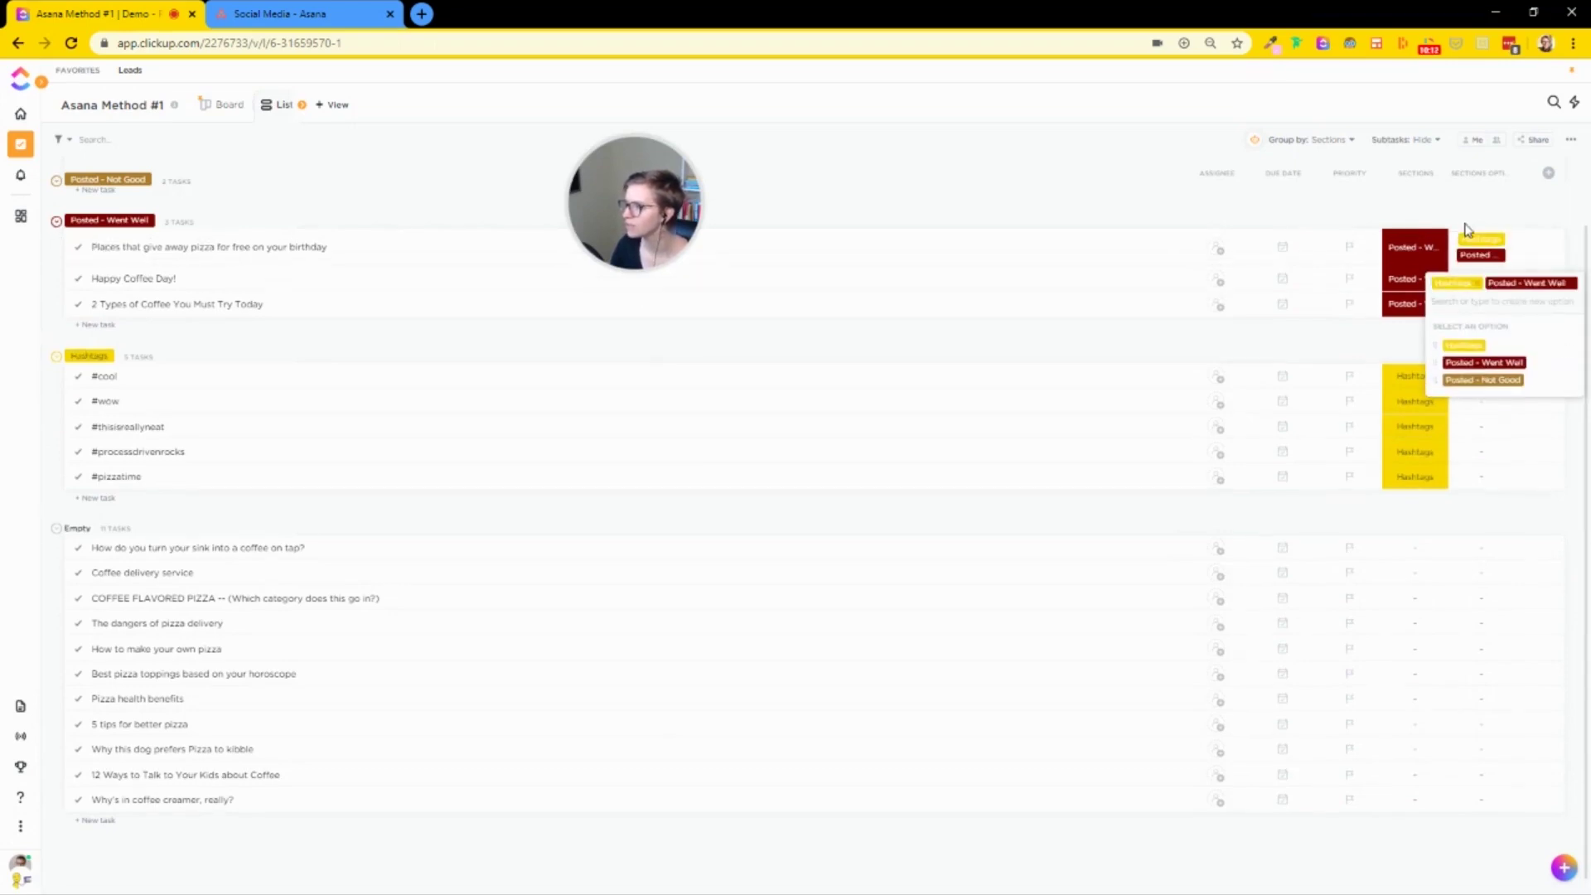
{"action": "left_click", "coordinate": [1471, 303]}
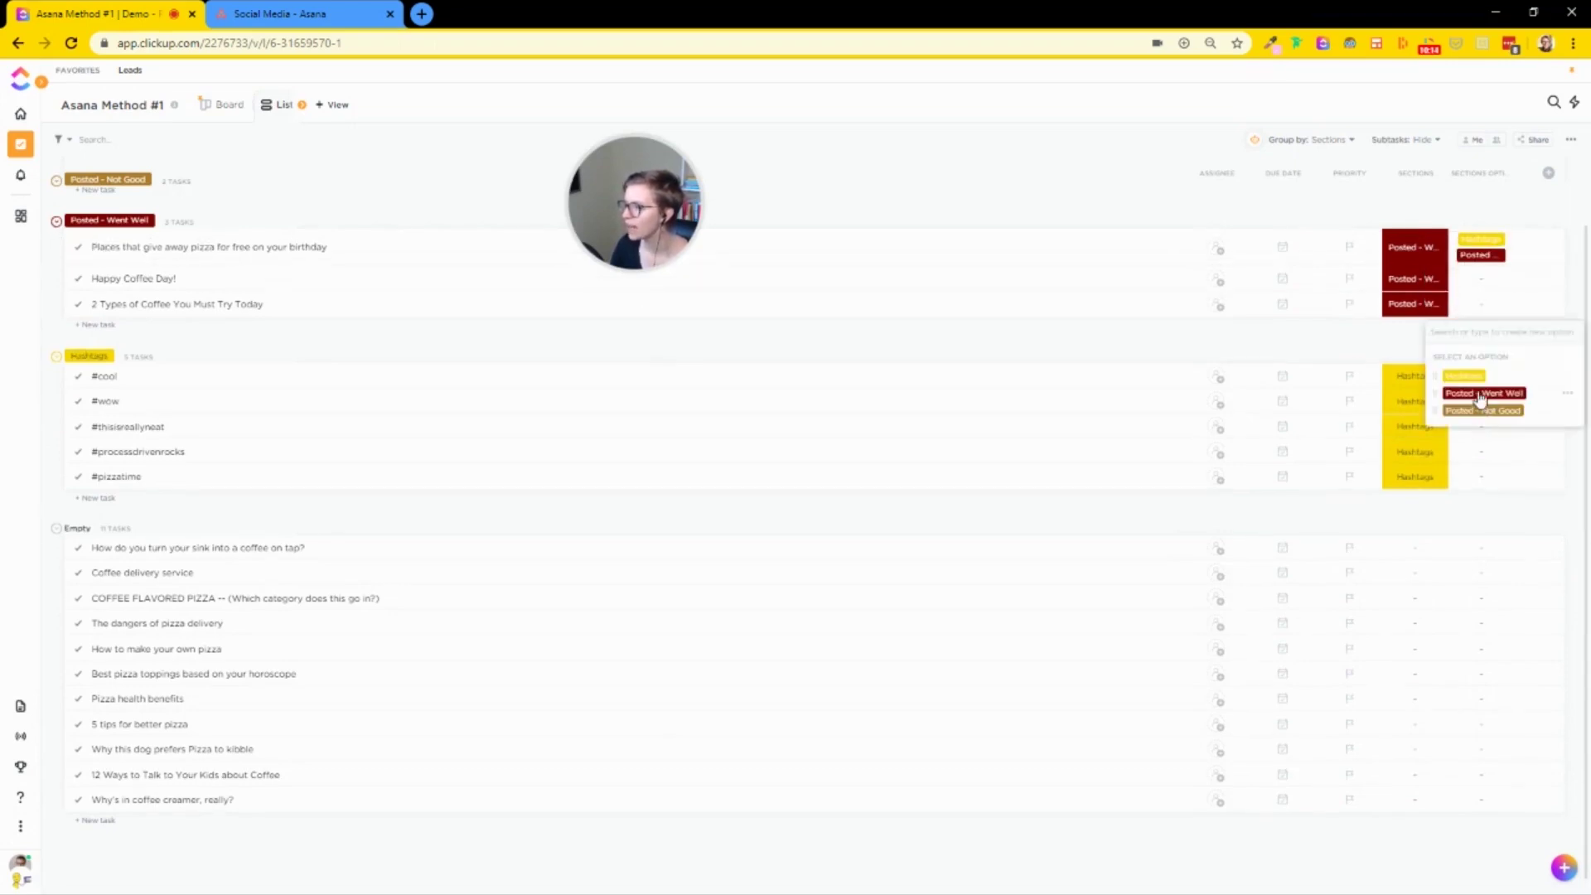
{"action": "left_click", "coordinate": [1480, 394]}
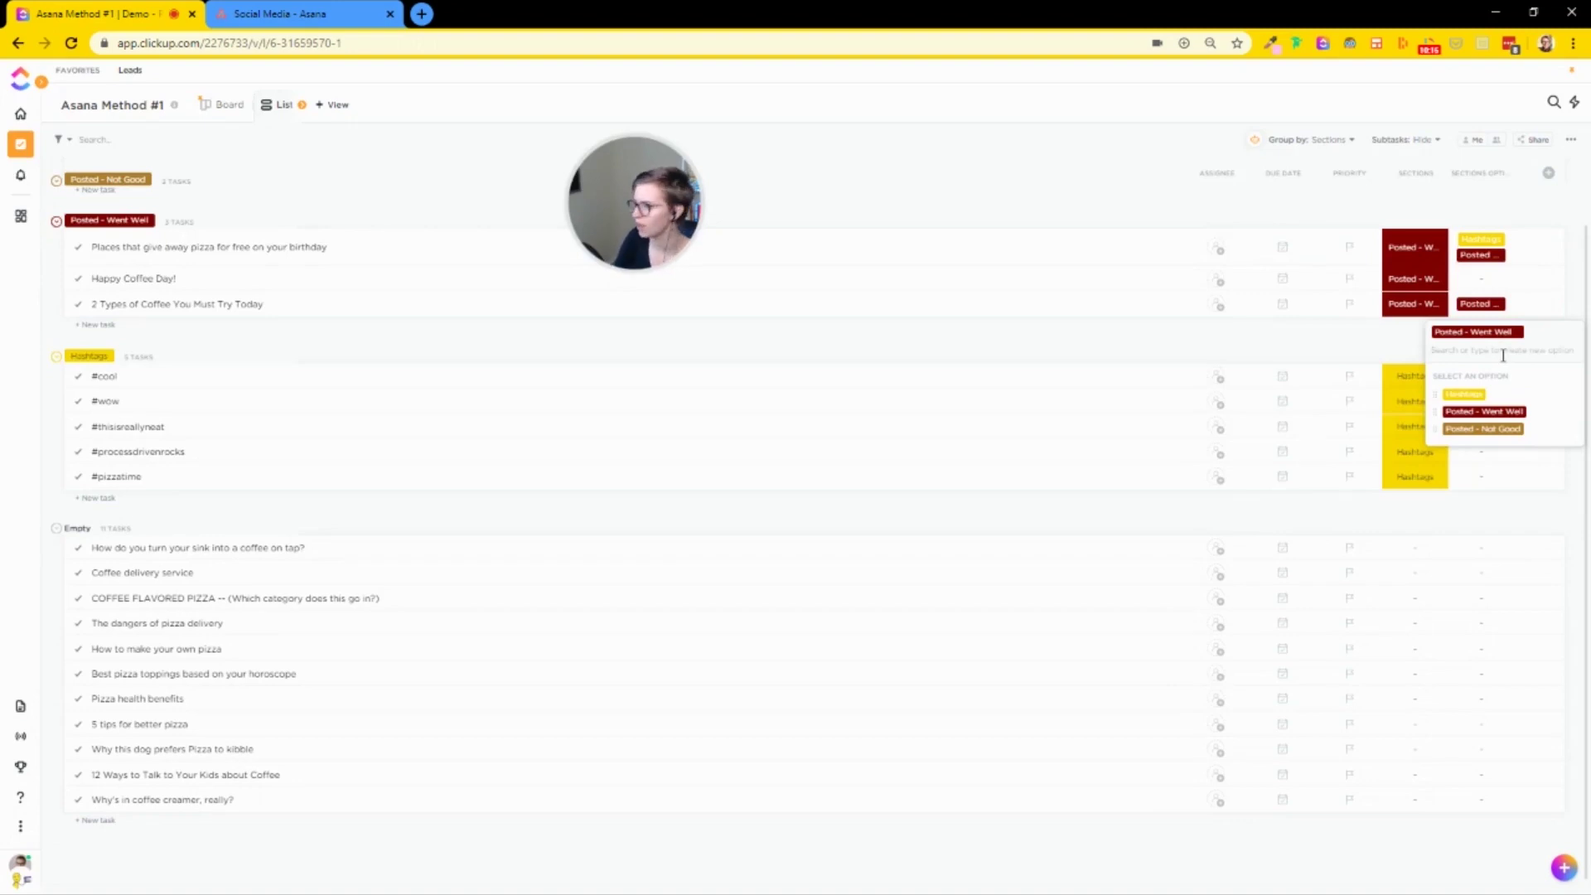
Step: Create two more label options, Pizza and Coffee, in the Sections Option 2 field
{"action": "type", "text": "Piz"}
{"action": "key", "text": "BackSpace"}
{"action": "type", "text": "Pizza"}
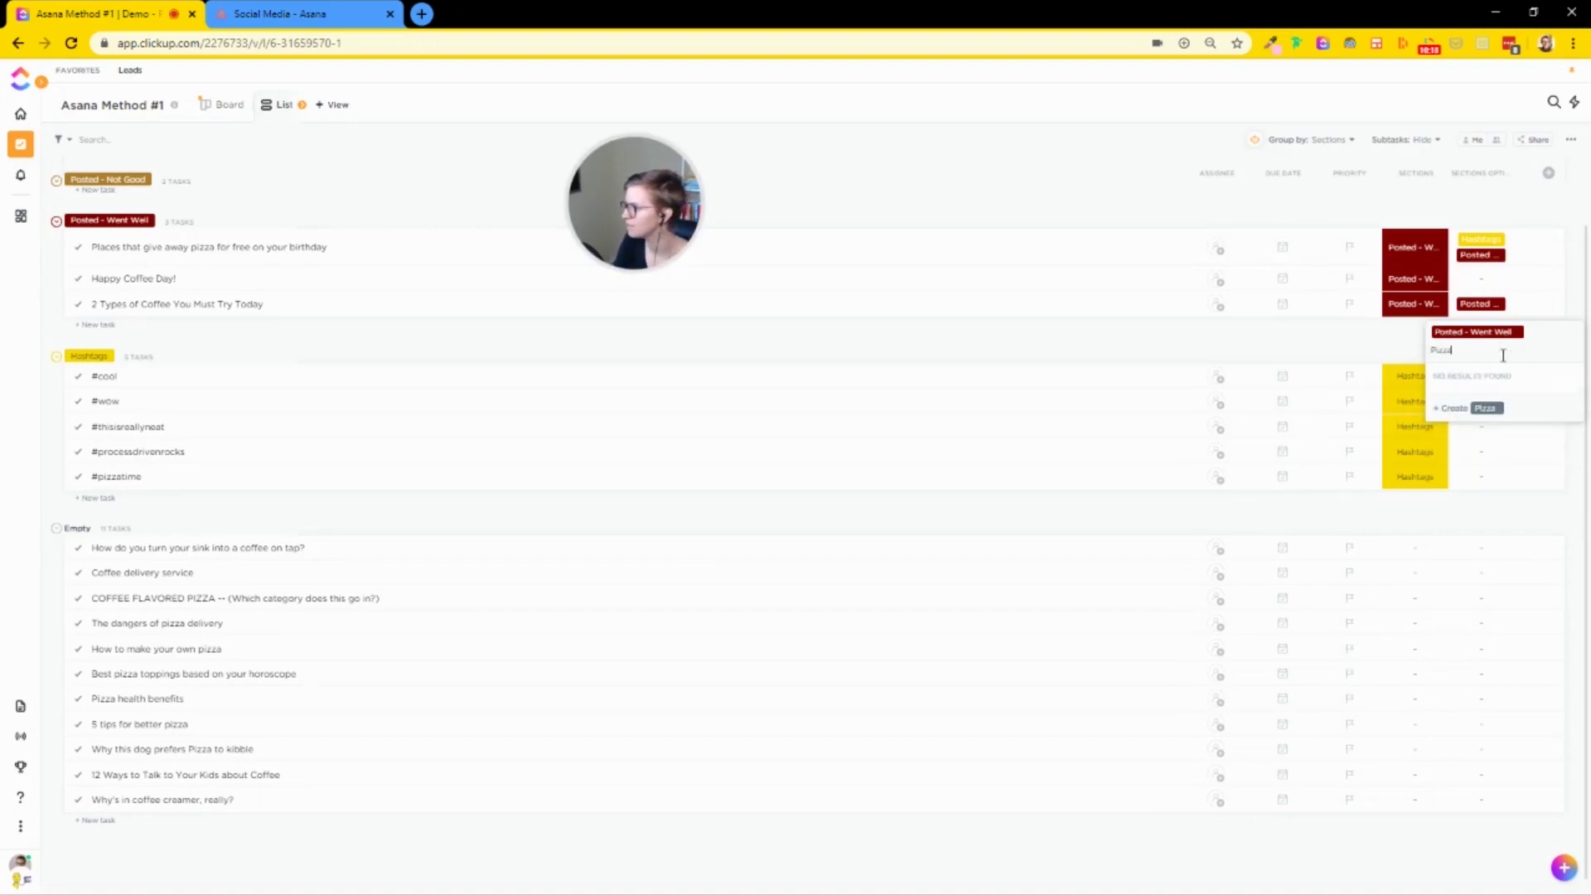
{"action": "left_click", "coordinate": [1492, 407]}
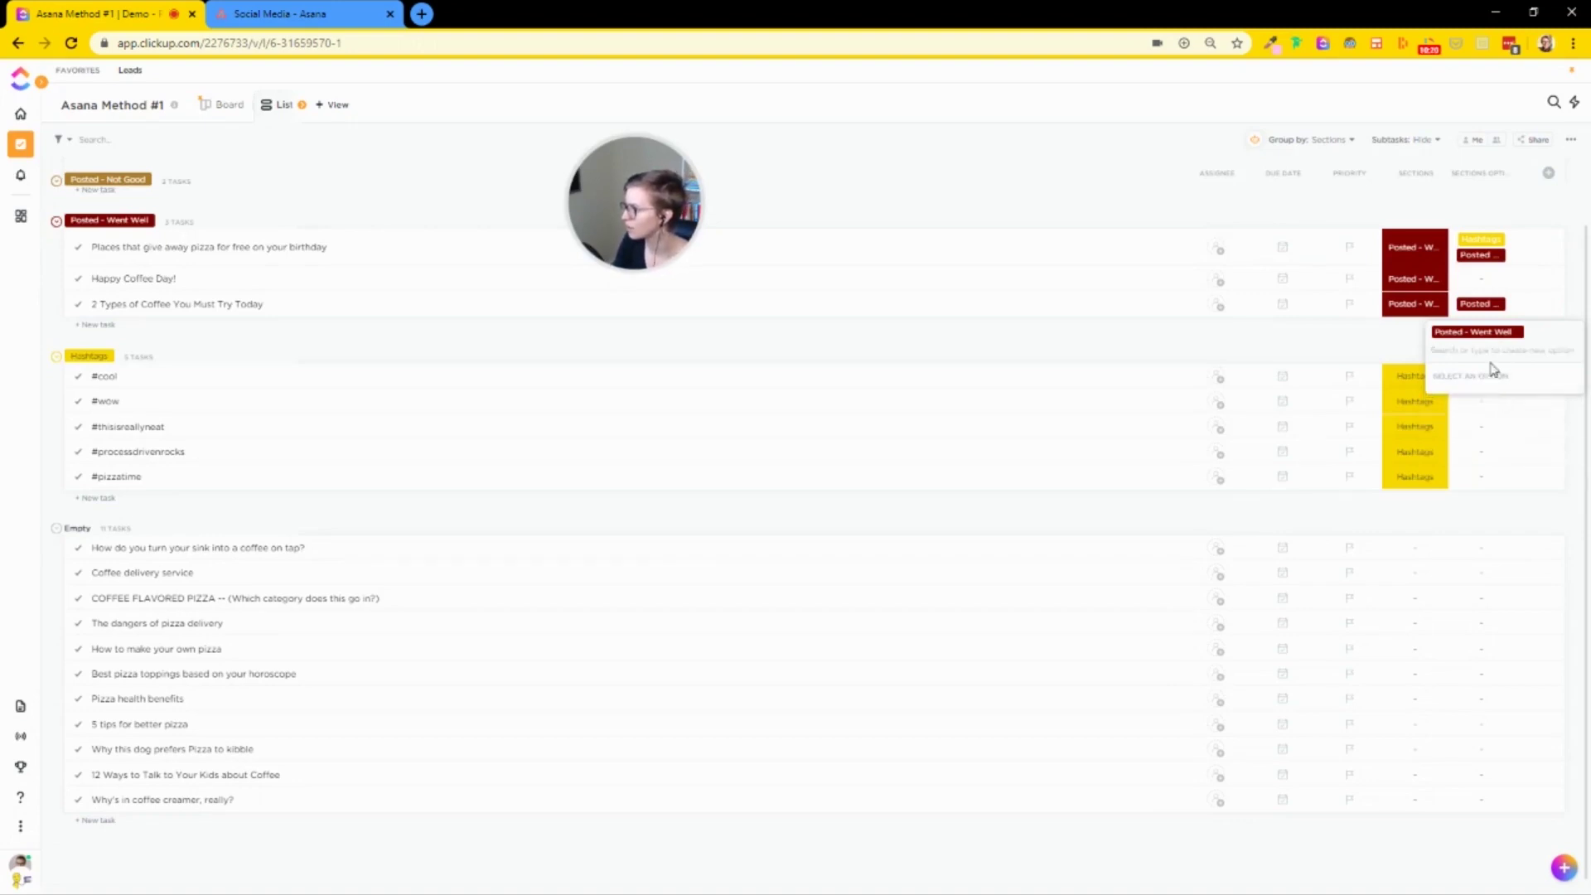
{"action": "type", "text": "Coffee"}
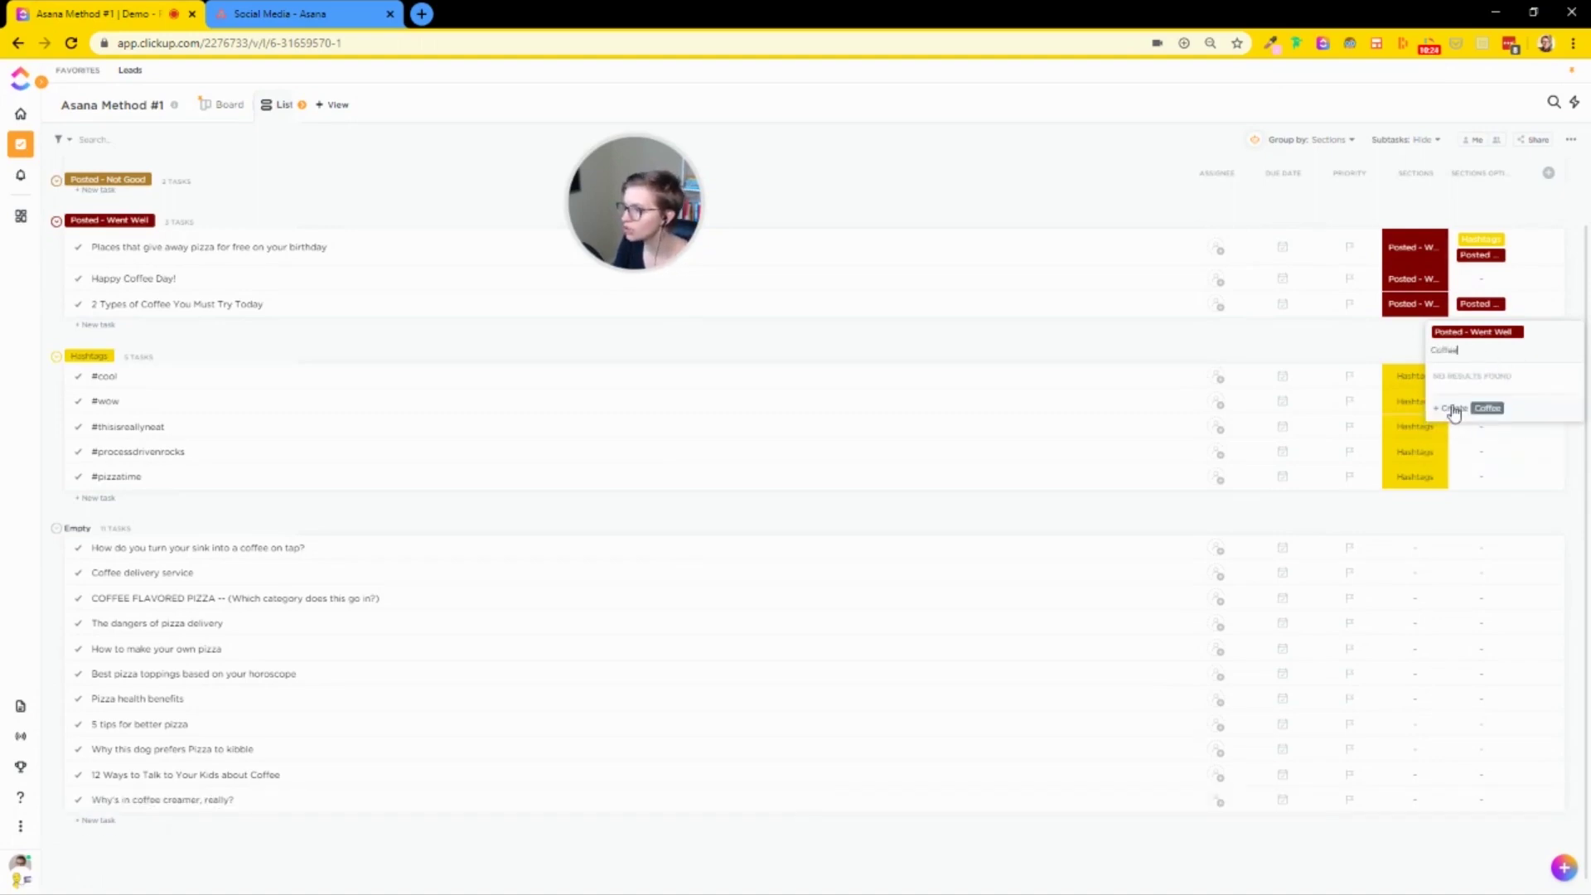
{"action": "left_click", "coordinate": [1454, 409]}
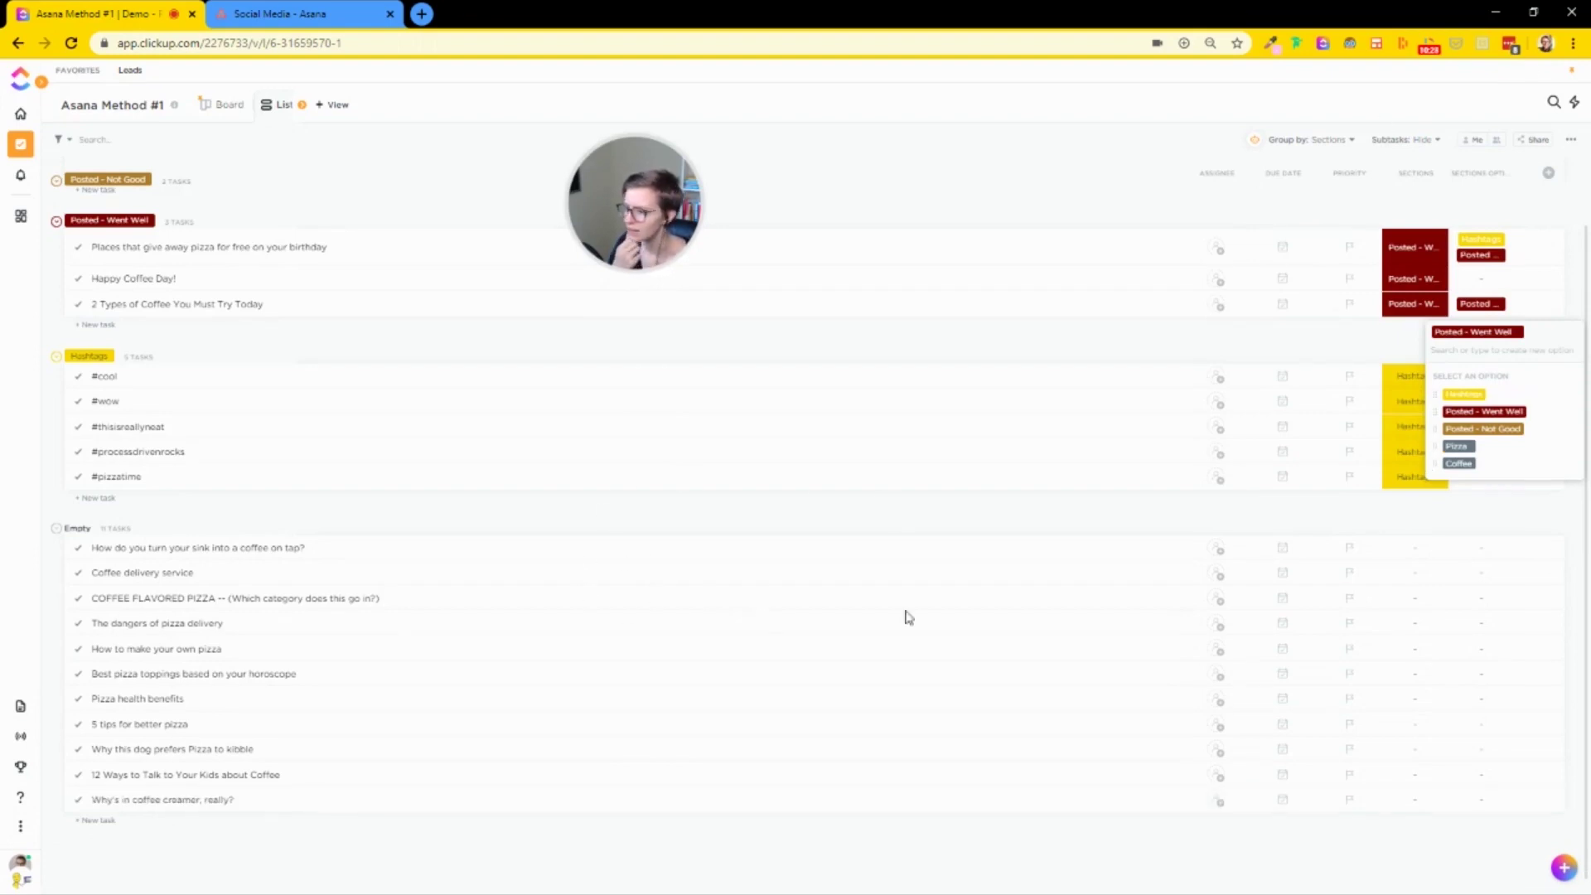
Step: Label the "COFFEE FLAVORED PIZZA" task with both Pizza and Coffee in Sections Option 2
{"action": "left_click", "coordinate": [1481, 597]}
{"action": "left_click", "coordinate": [1482, 604]}
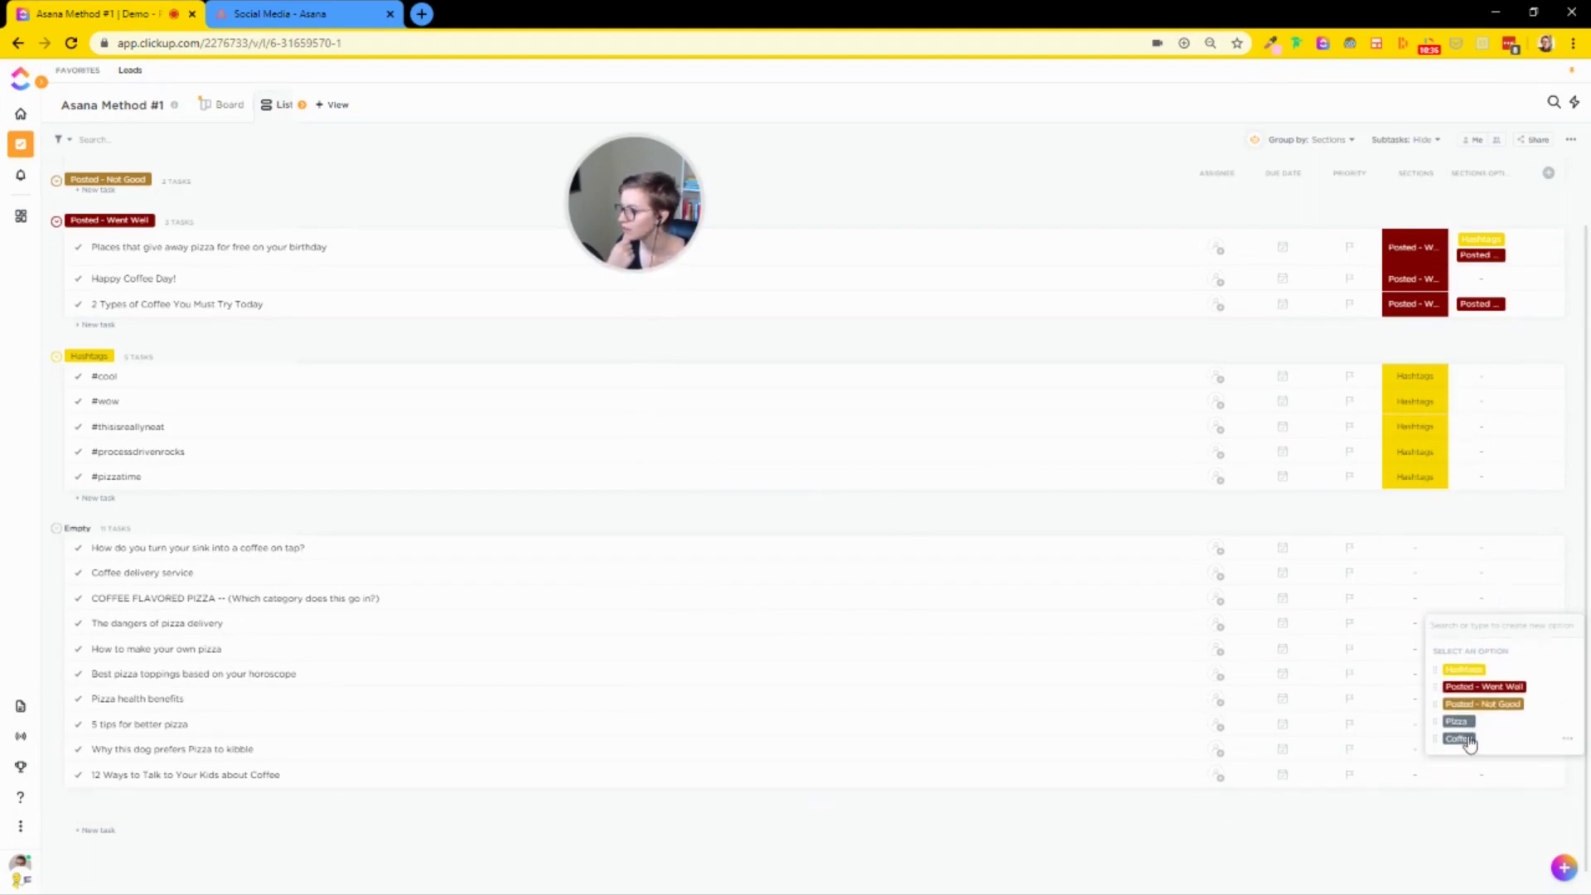
{"action": "left_click", "coordinate": [1462, 737]}
{"action": "left_click", "coordinate": [1465, 740]}
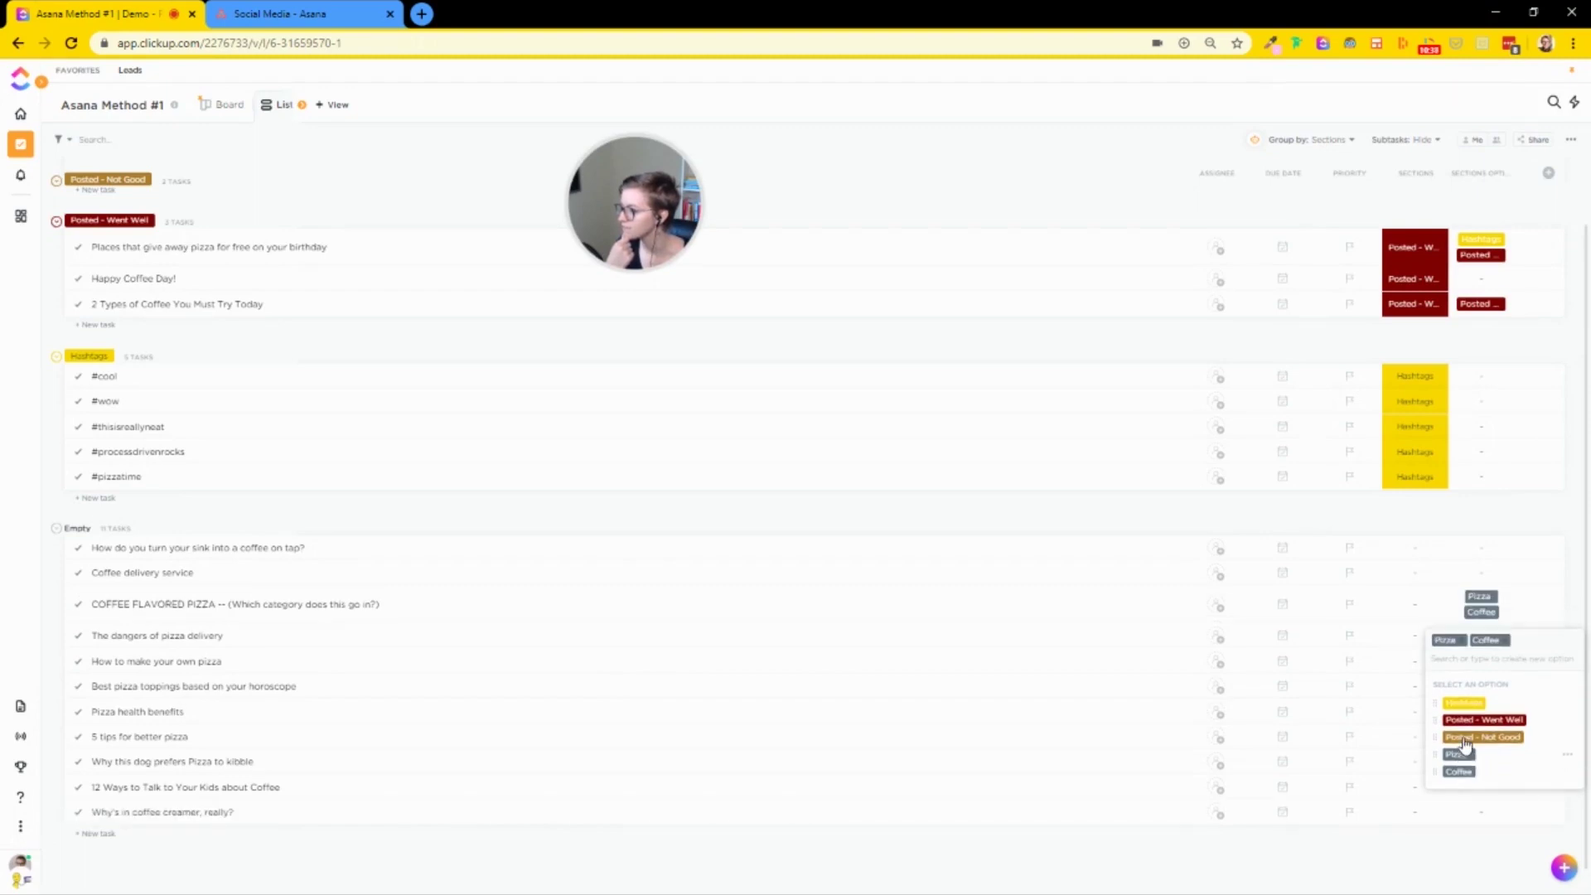
{"action": "left_click", "coordinate": [1398, 539]}
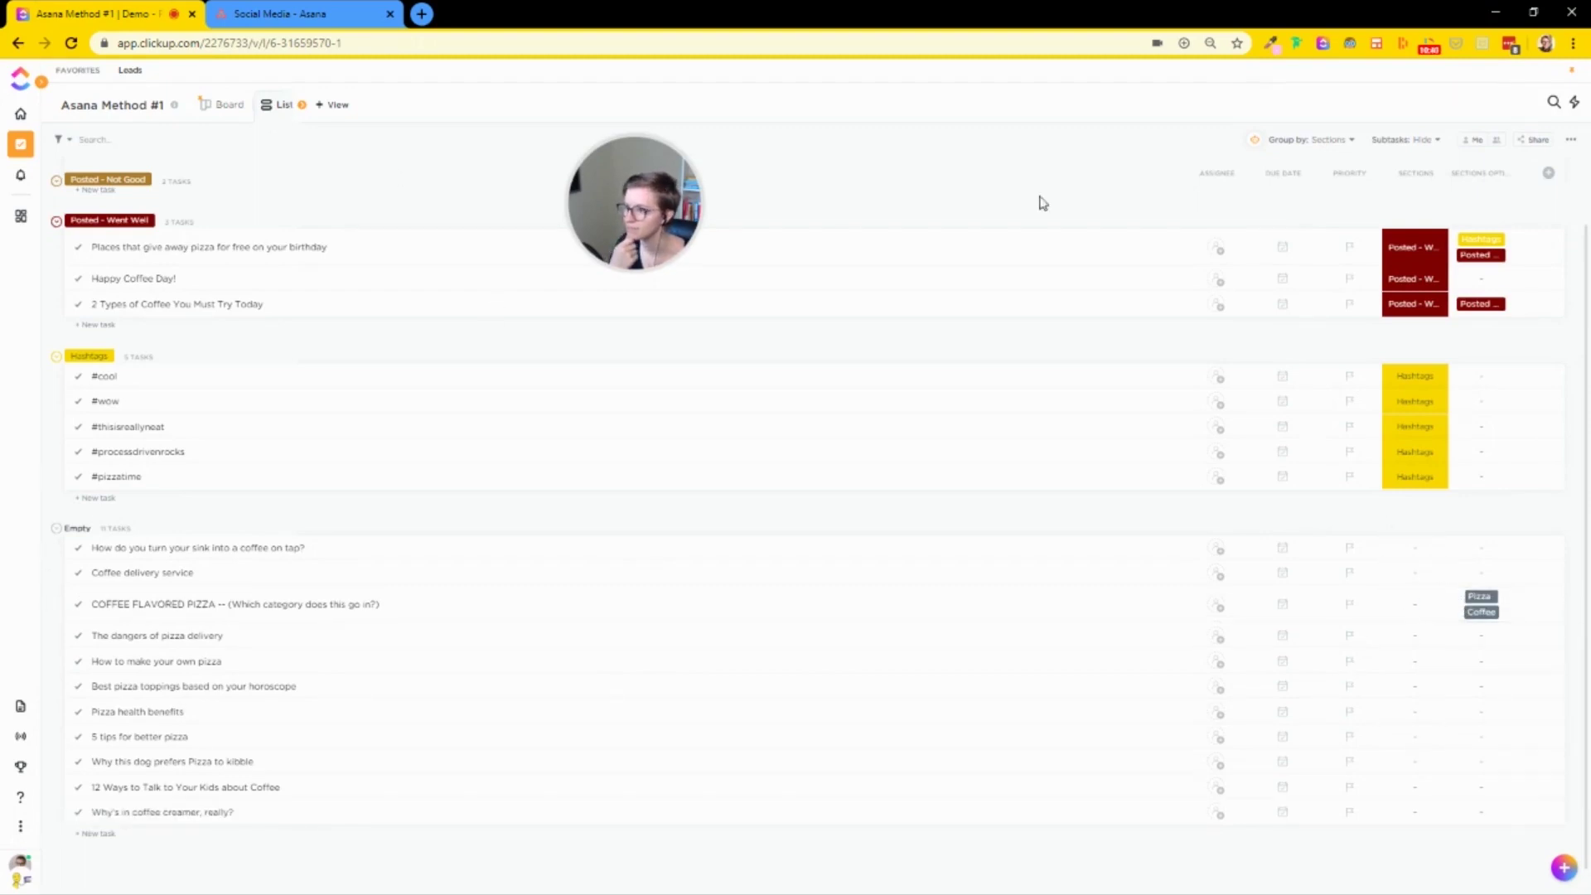
Step: Show the list as a board grouped by Sections Option 2 and enable that custom field on the cards
{"action": "left_click", "coordinate": [222, 104]}
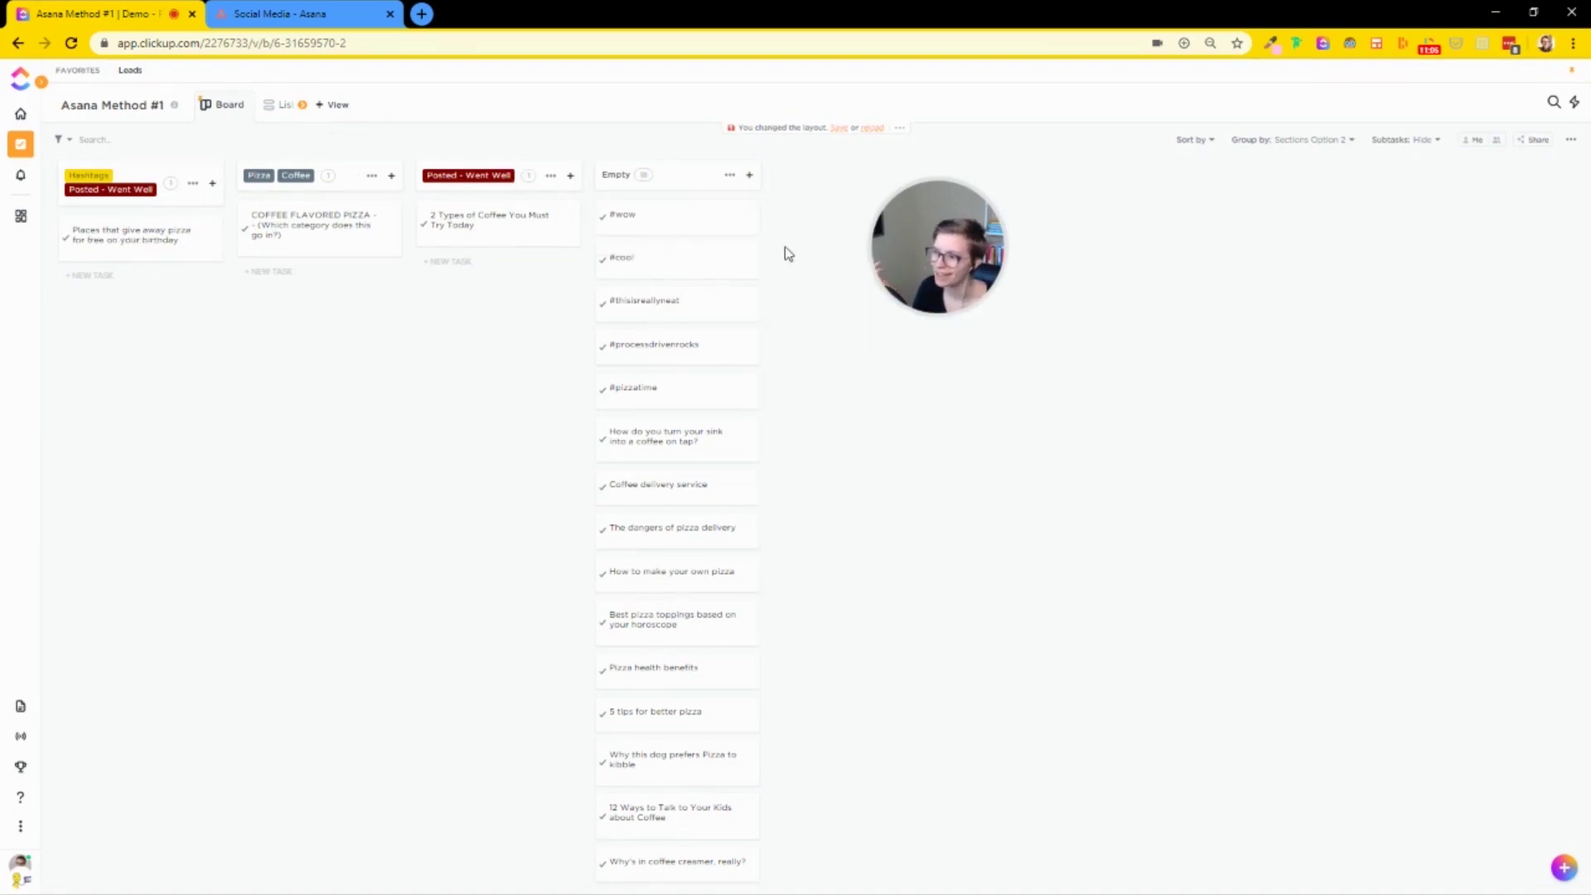
{"action": "left_click", "coordinate": [1571, 140]}
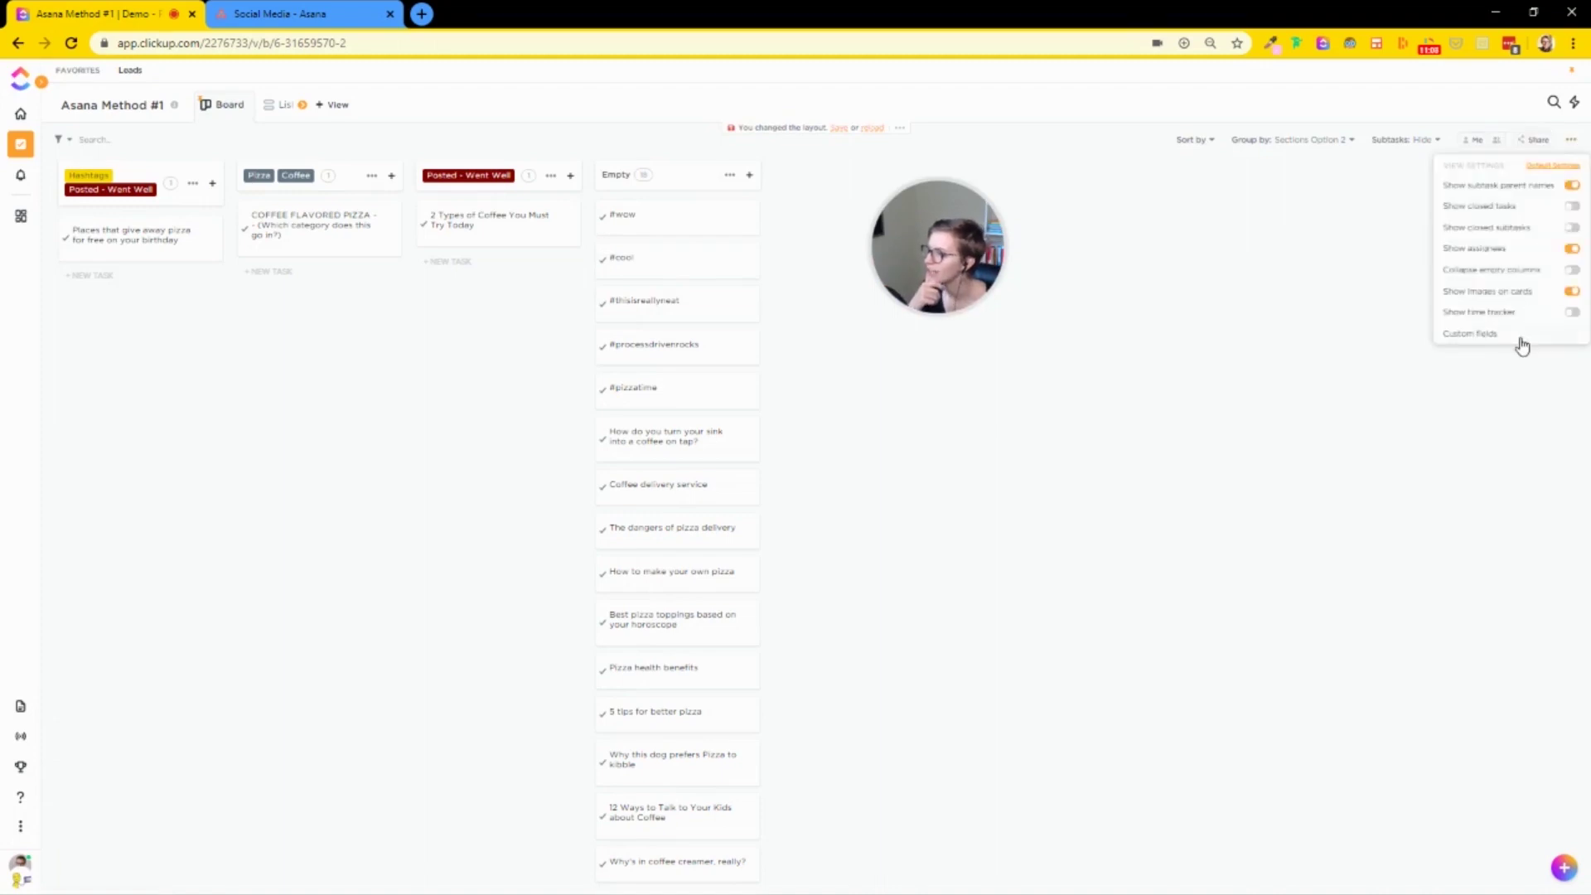
{"action": "left_click", "coordinate": [1522, 340]}
{"action": "left_click", "coordinate": [1479, 241]}
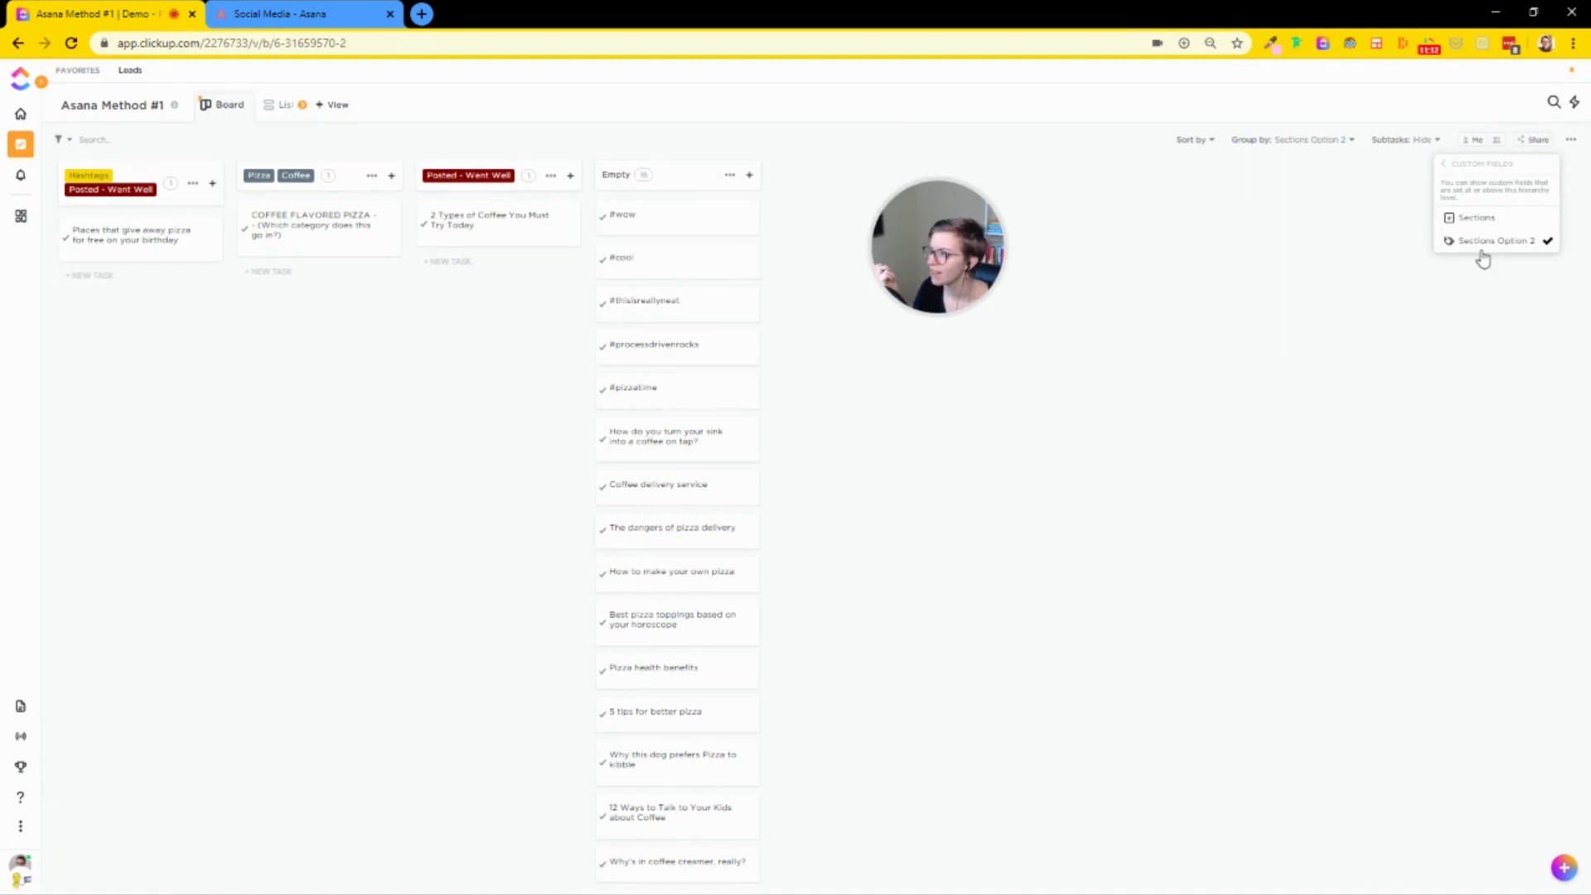
Step: Label the #wow task Pizza in Sections Option 2 and move its card into the combined Pizza and Coffee column
{"action": "left_click", "coordinate": [643, 222]}
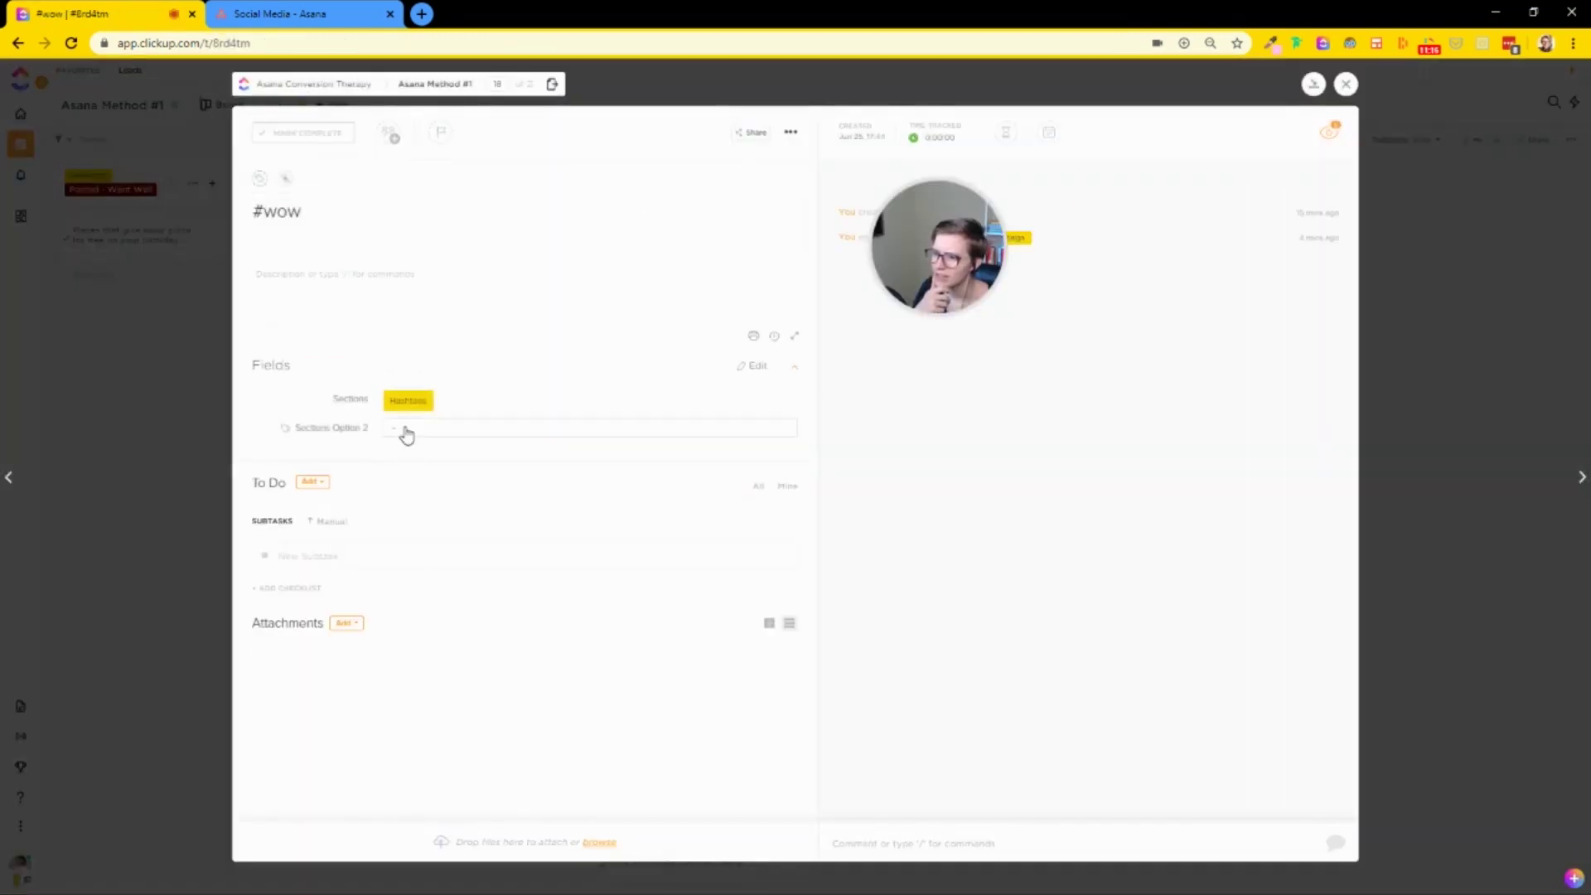
{"action": "left_click", "coordinate": [402, 427]}
{"action": "left_click", "coordinate": [412, 570]}
{"action": "left_click", "coordinate": [142, 453]}
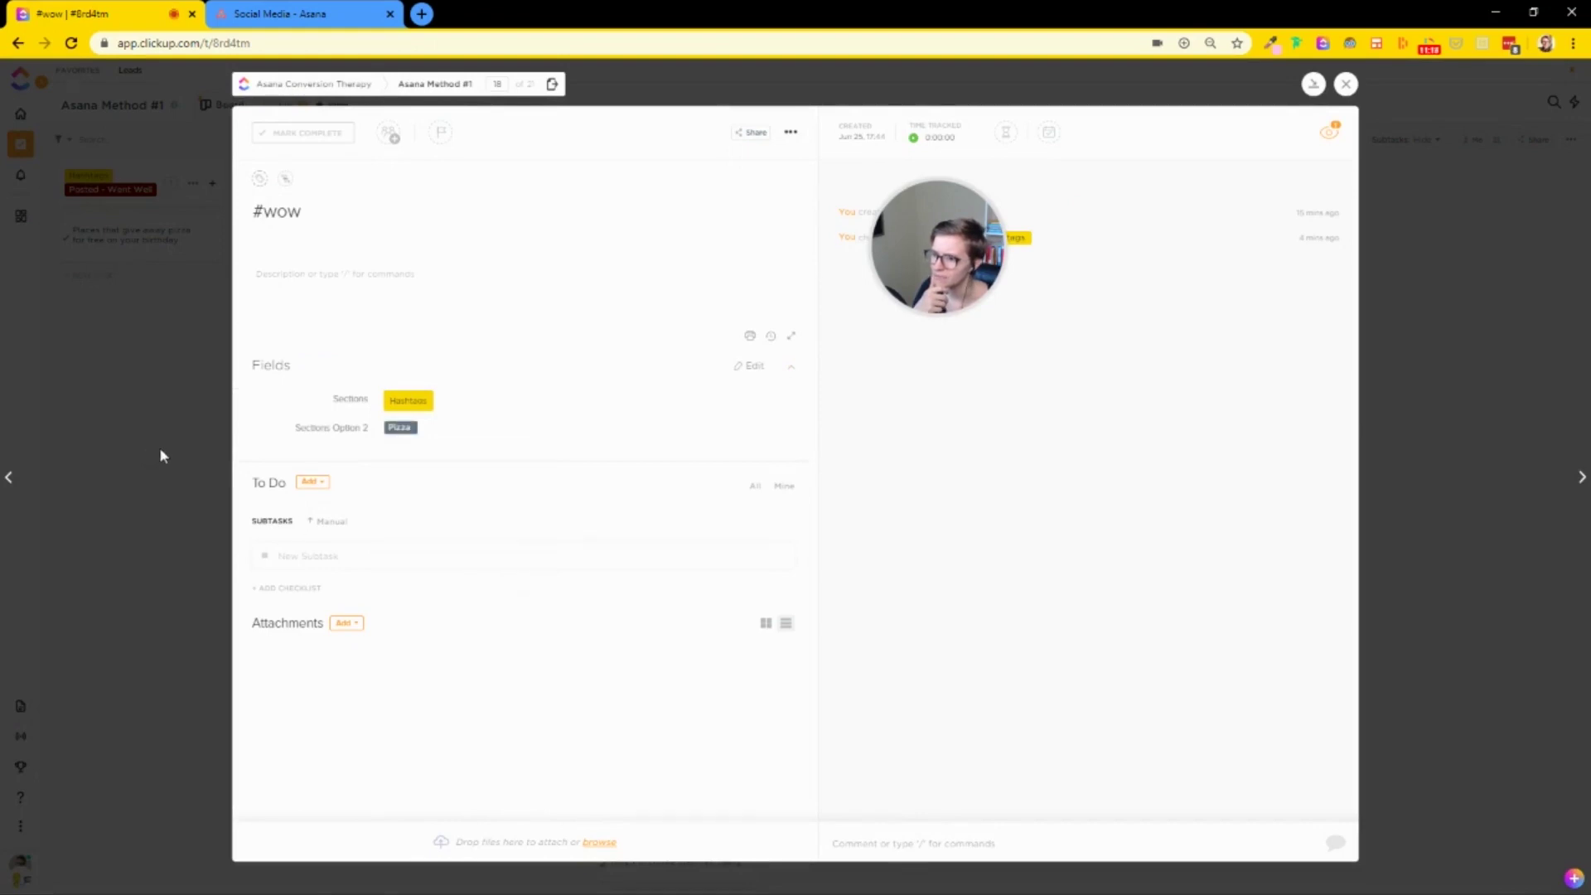
{"action": "left_click", "coordinate": [160, 449]}
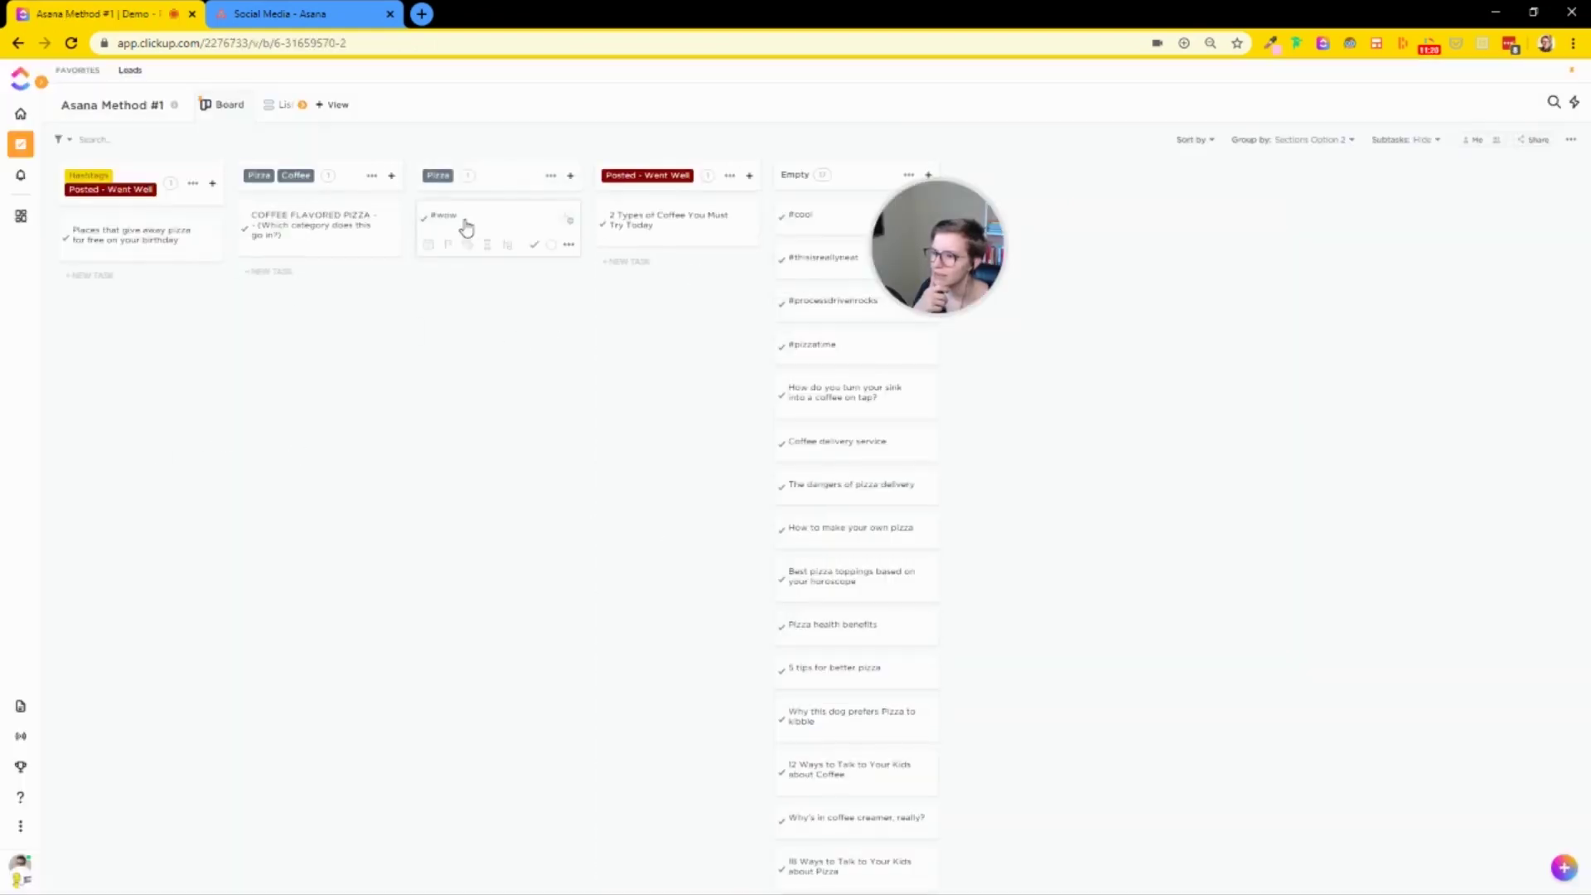
{"action": "left_click_drag", "start_coordinate": [465, 227], "coordinate": [325, 300]}
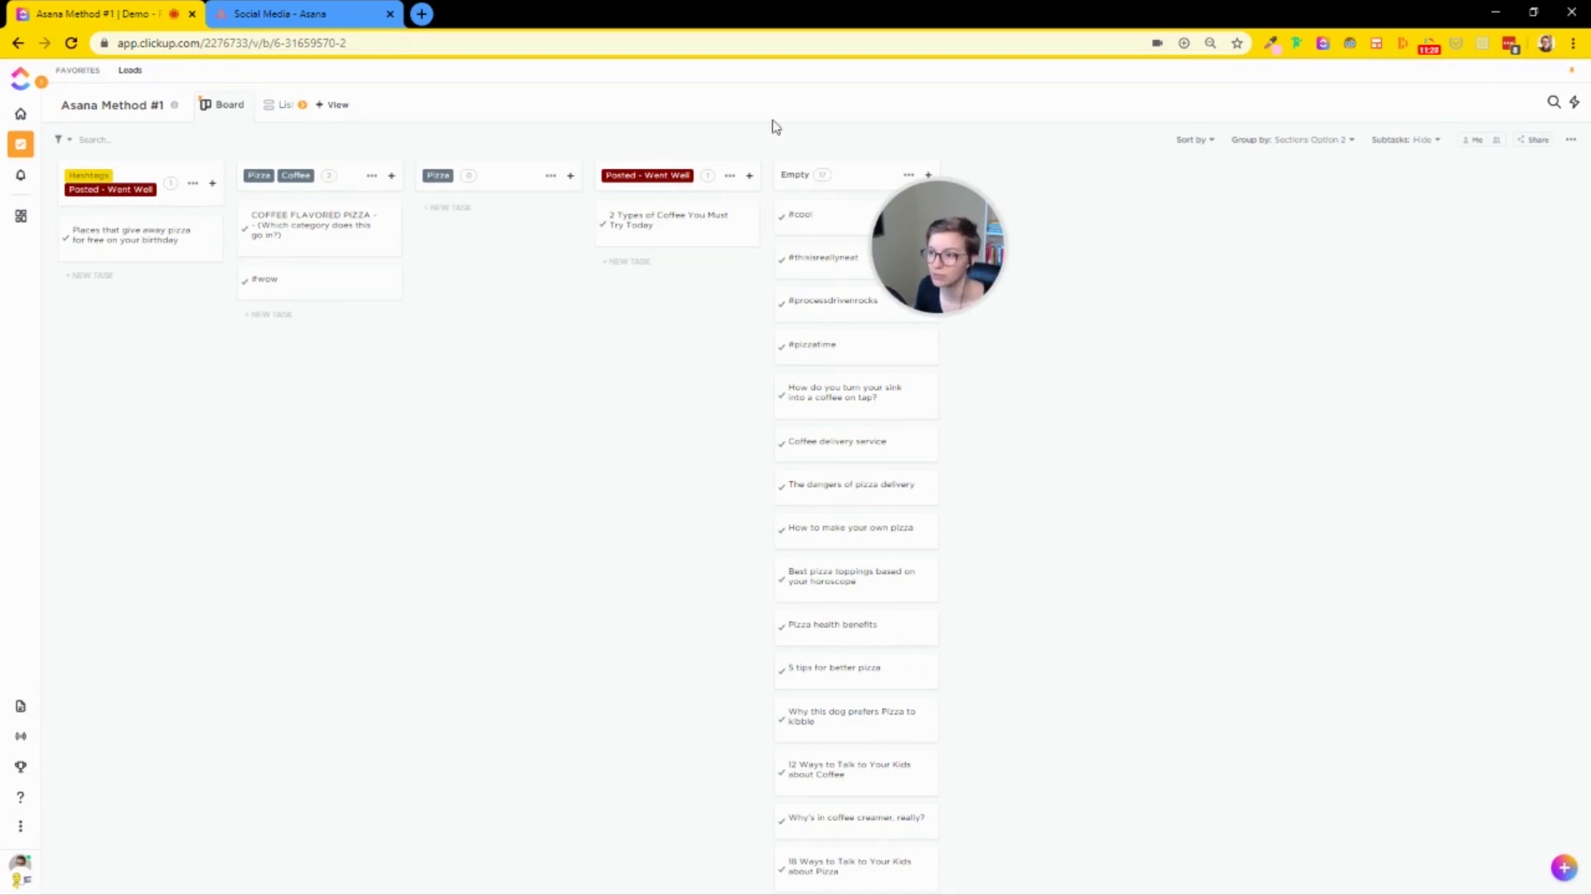
Step: Group the board by the Sections custom field again
{"action": "left_click", "coordinate": [1329, 141]}
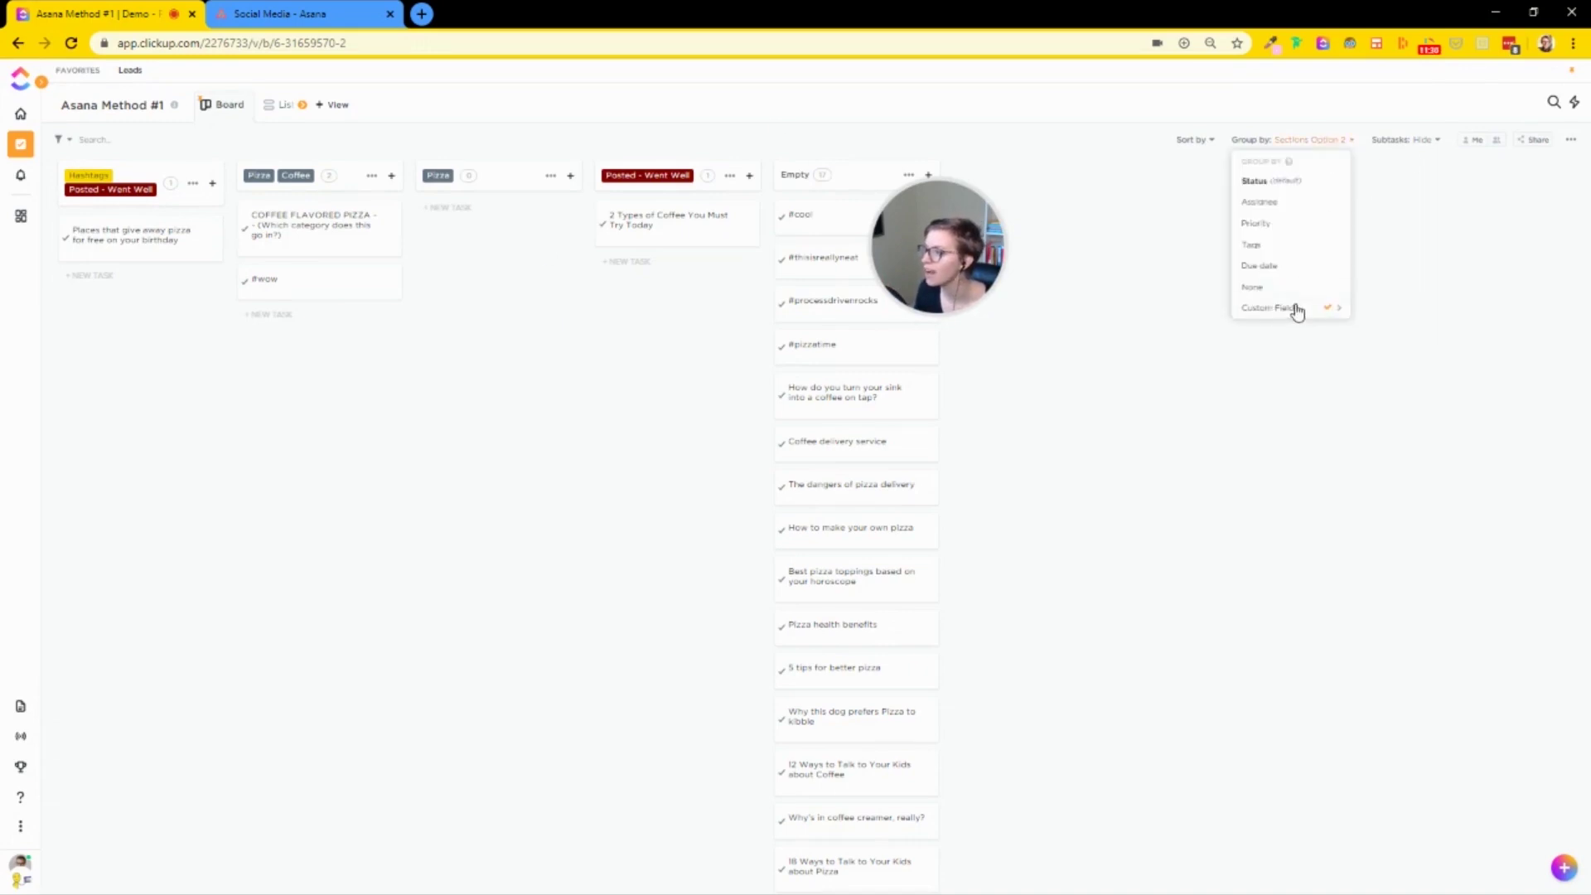
{"action": "mouse_move", "coordinate": [1296, 308]}
{"action": "left_click", "coordinate": [1414, 306]}
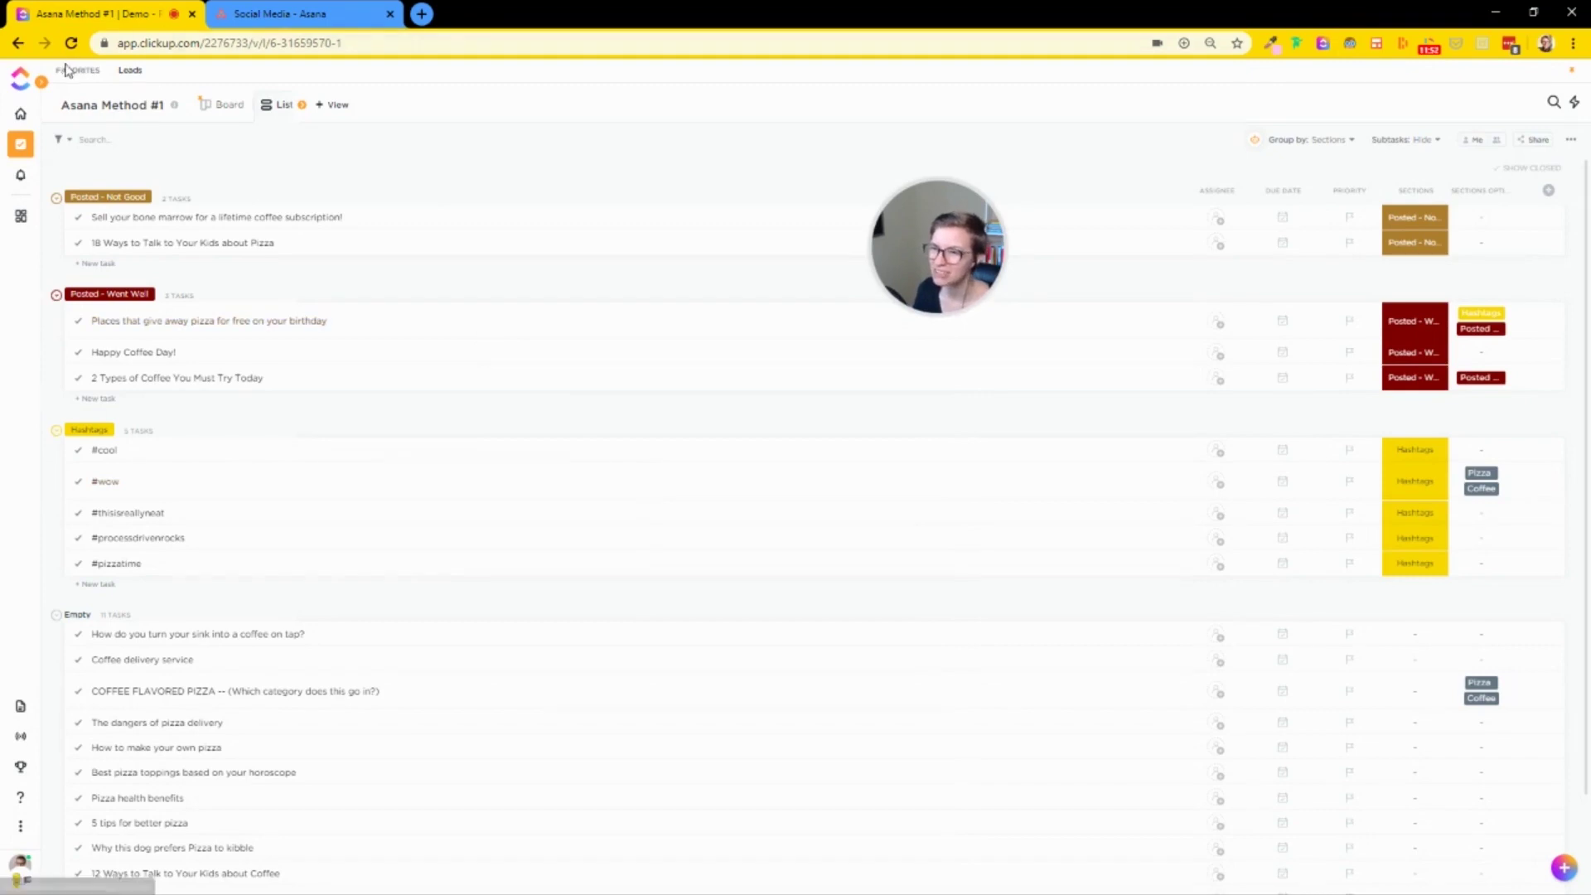
Step: Show the spaces sidebar, collapse the Asana Method #2 folder and rename the Asana Method #1 list as "Social Media"
{"action": "left_click", "coordinate": [42, 83]}
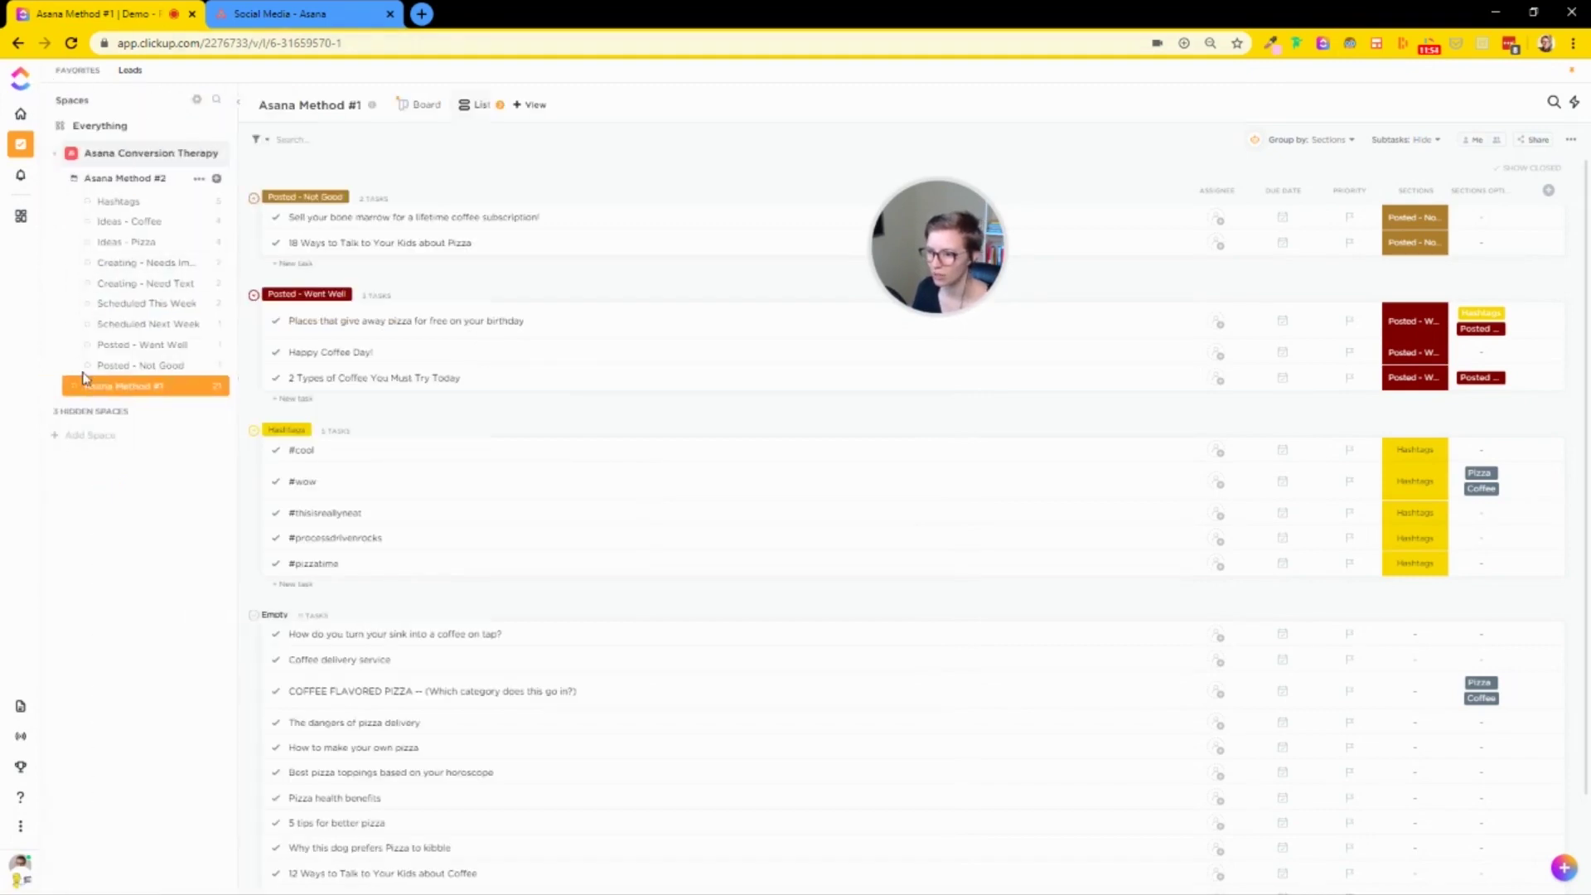
{"action": "left_click", "coordinate": [75, 179]}
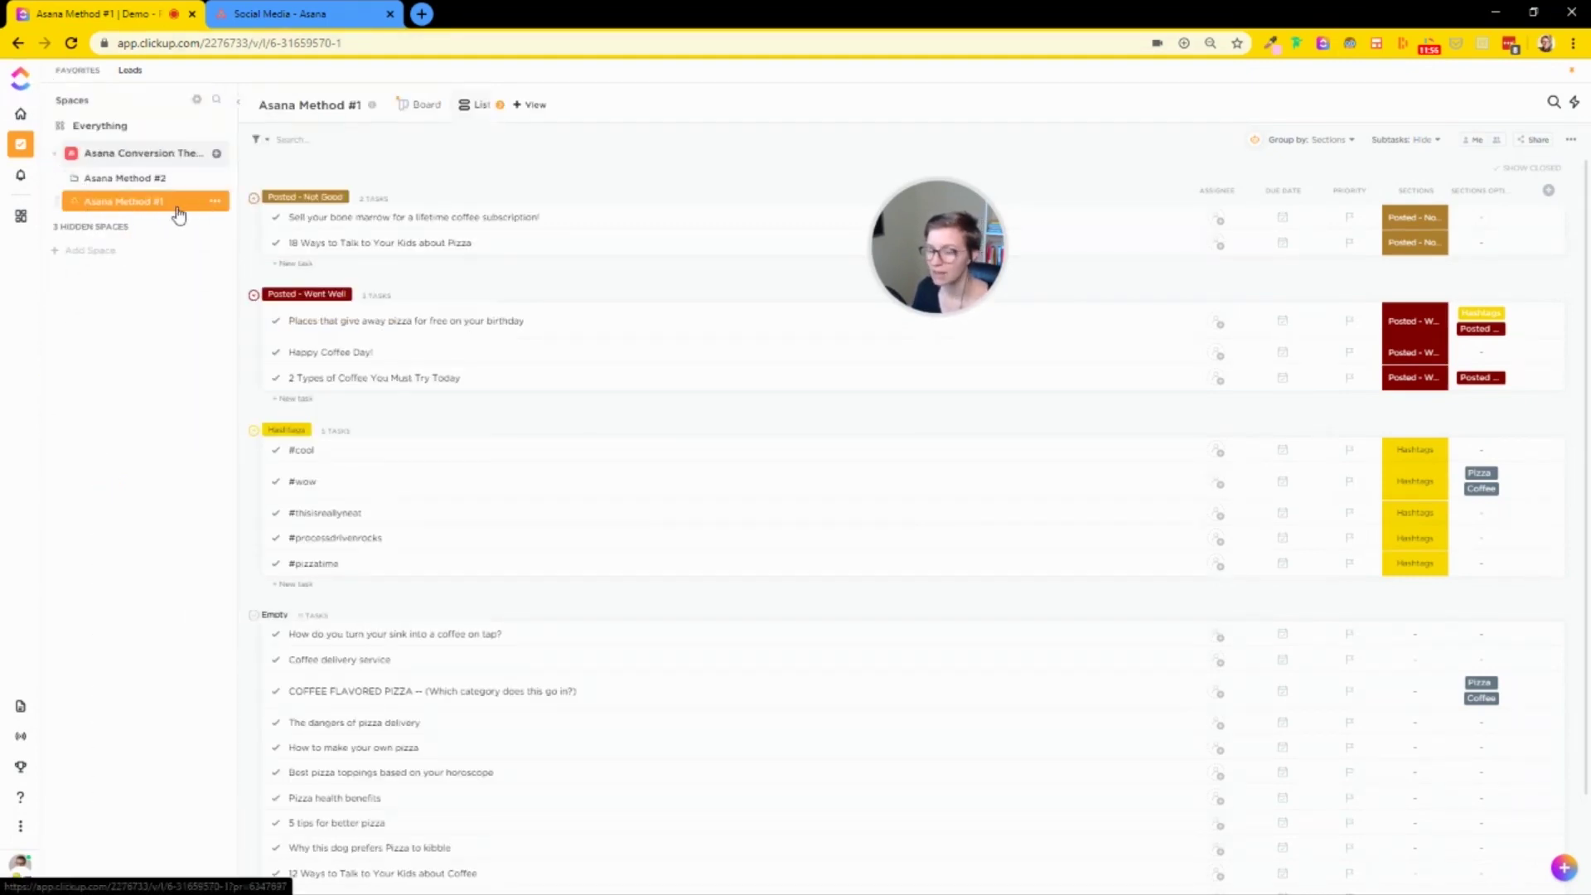
{"action": "left_click", "coordinate": [220, 203]}
{"action": "left_click", "coordinate": [234, 236]}
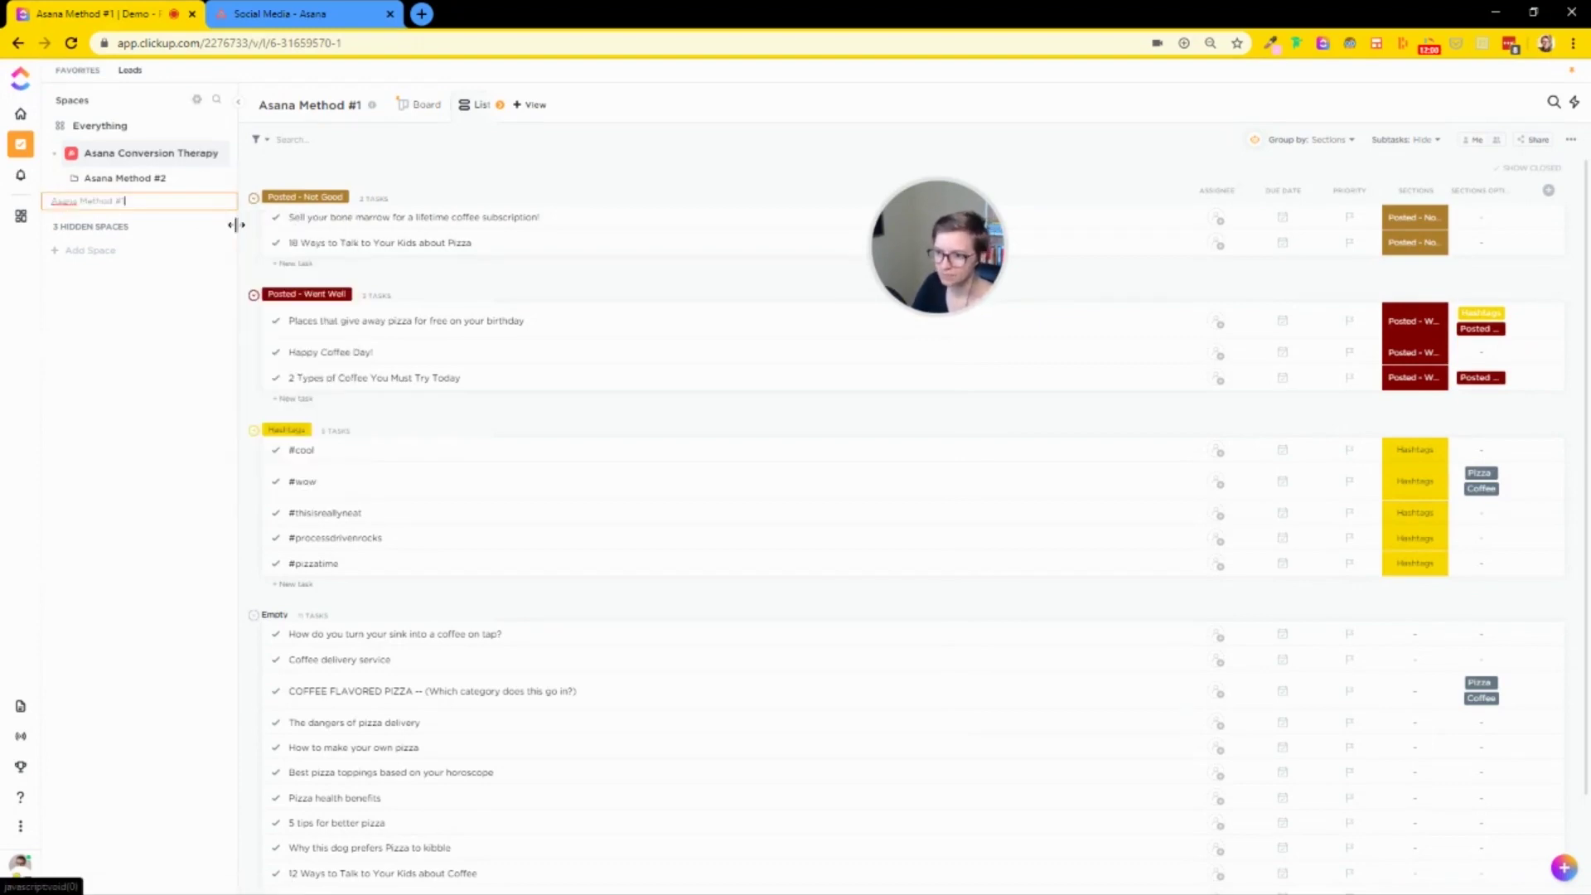
{"action": "type", "text": "Su"}
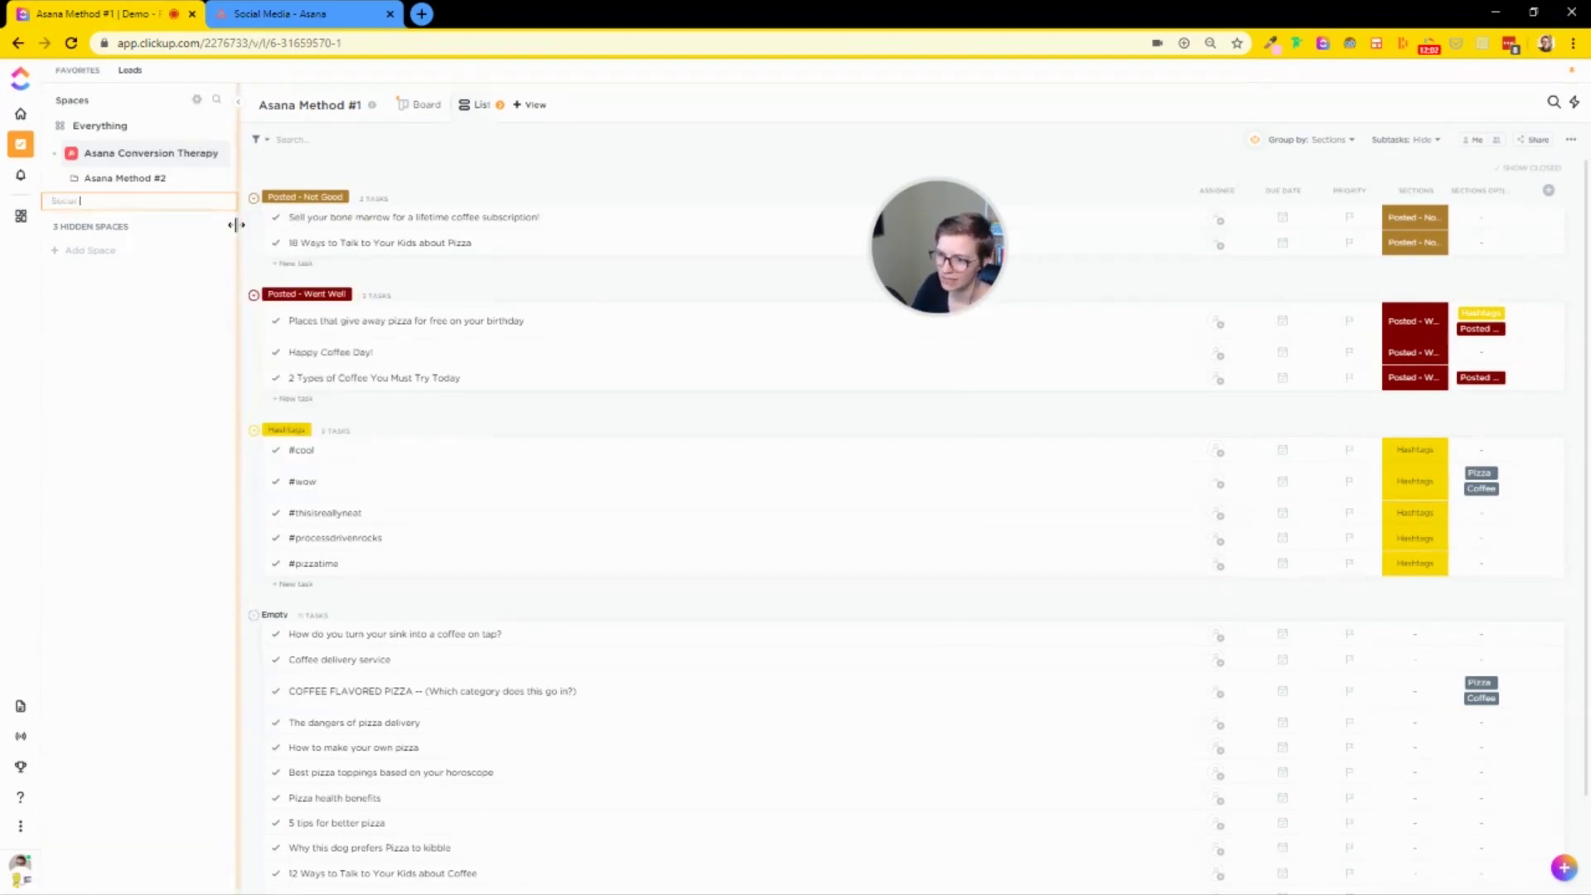
{"action": "type", "text": "cial Media"}
{"action": "key", "text": "Return"}
Step: Check the Social Media project in Asana, and in ClickUp's Social Media list collapse the Empty group and hide the Priority column
{"action": "key", "text": "ctrl+Tab"}
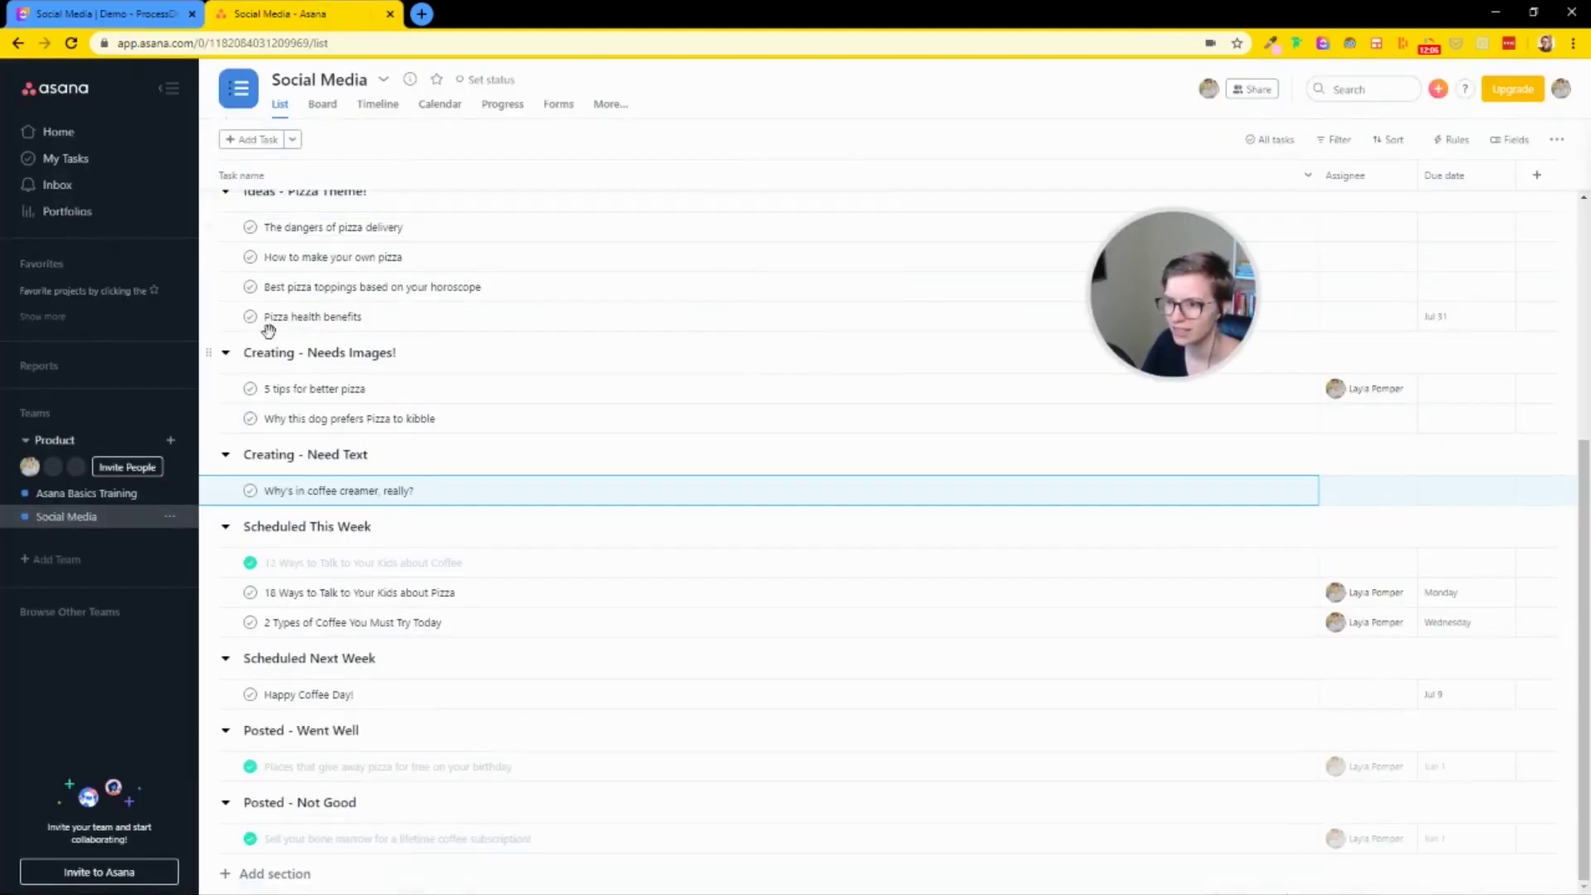
{"action": "key", "text": "ctrl+Tab"}
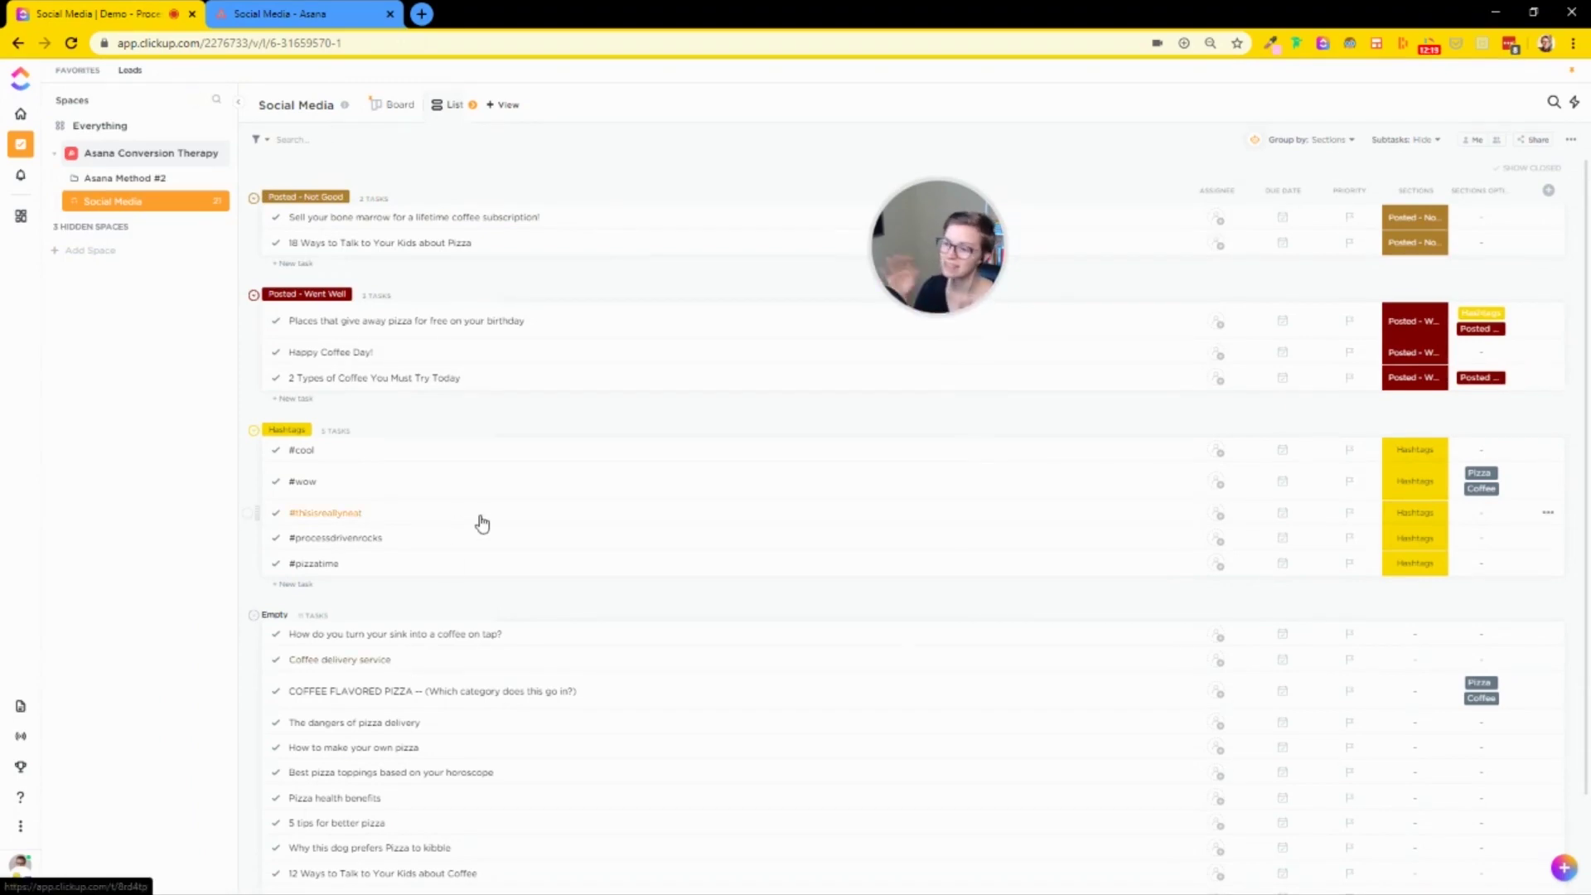
{"action": "left_click", "coordinate": [253, 614]}
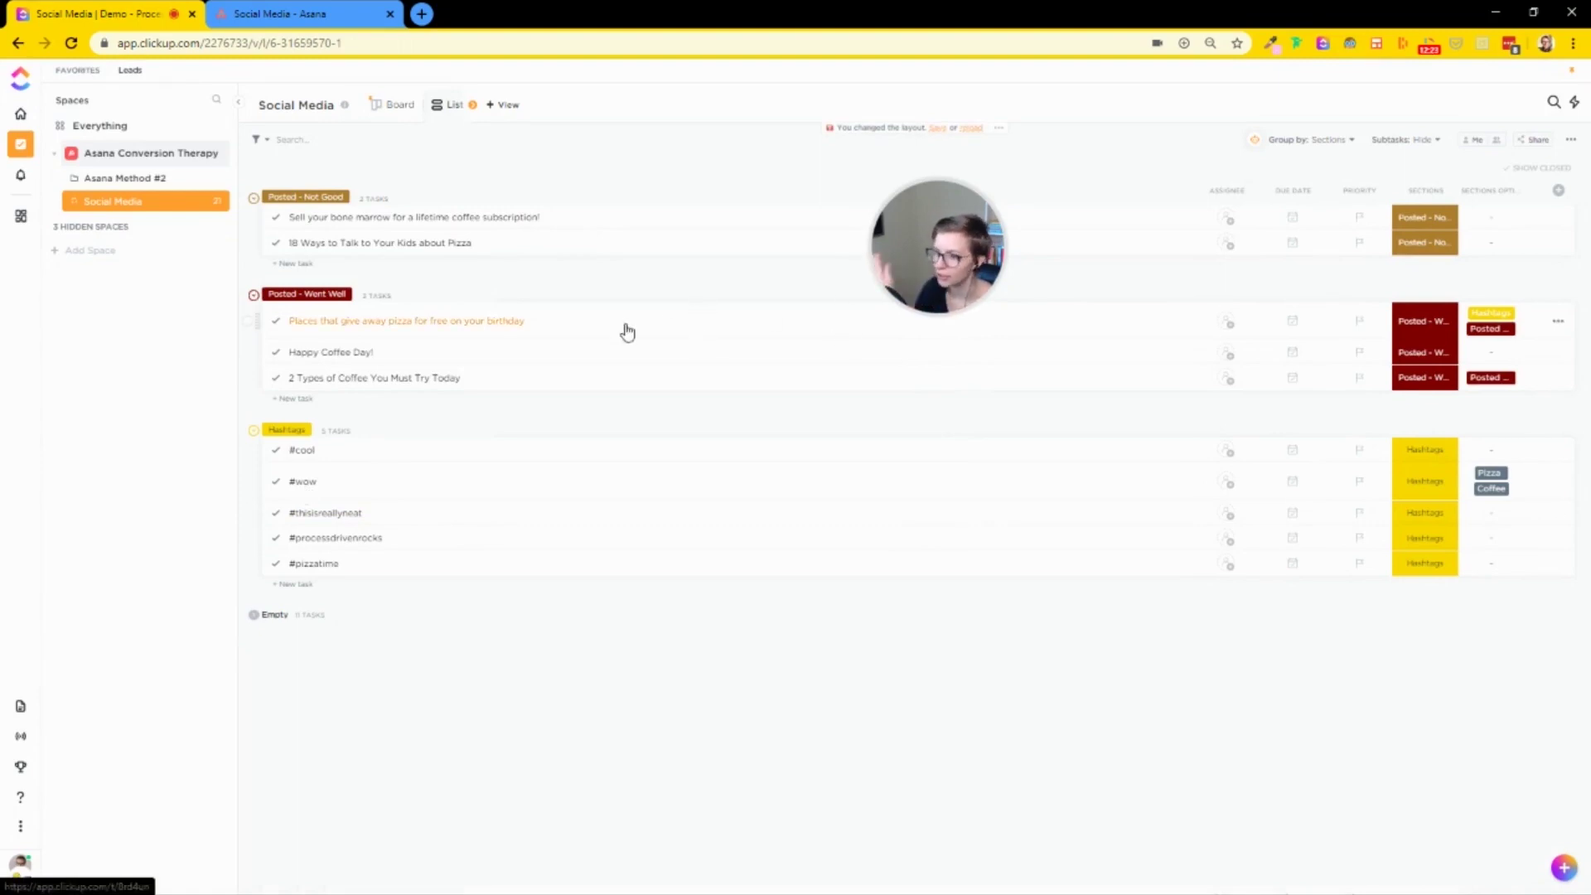
{"action": "left_click", "coordinate": [1376, 189]}
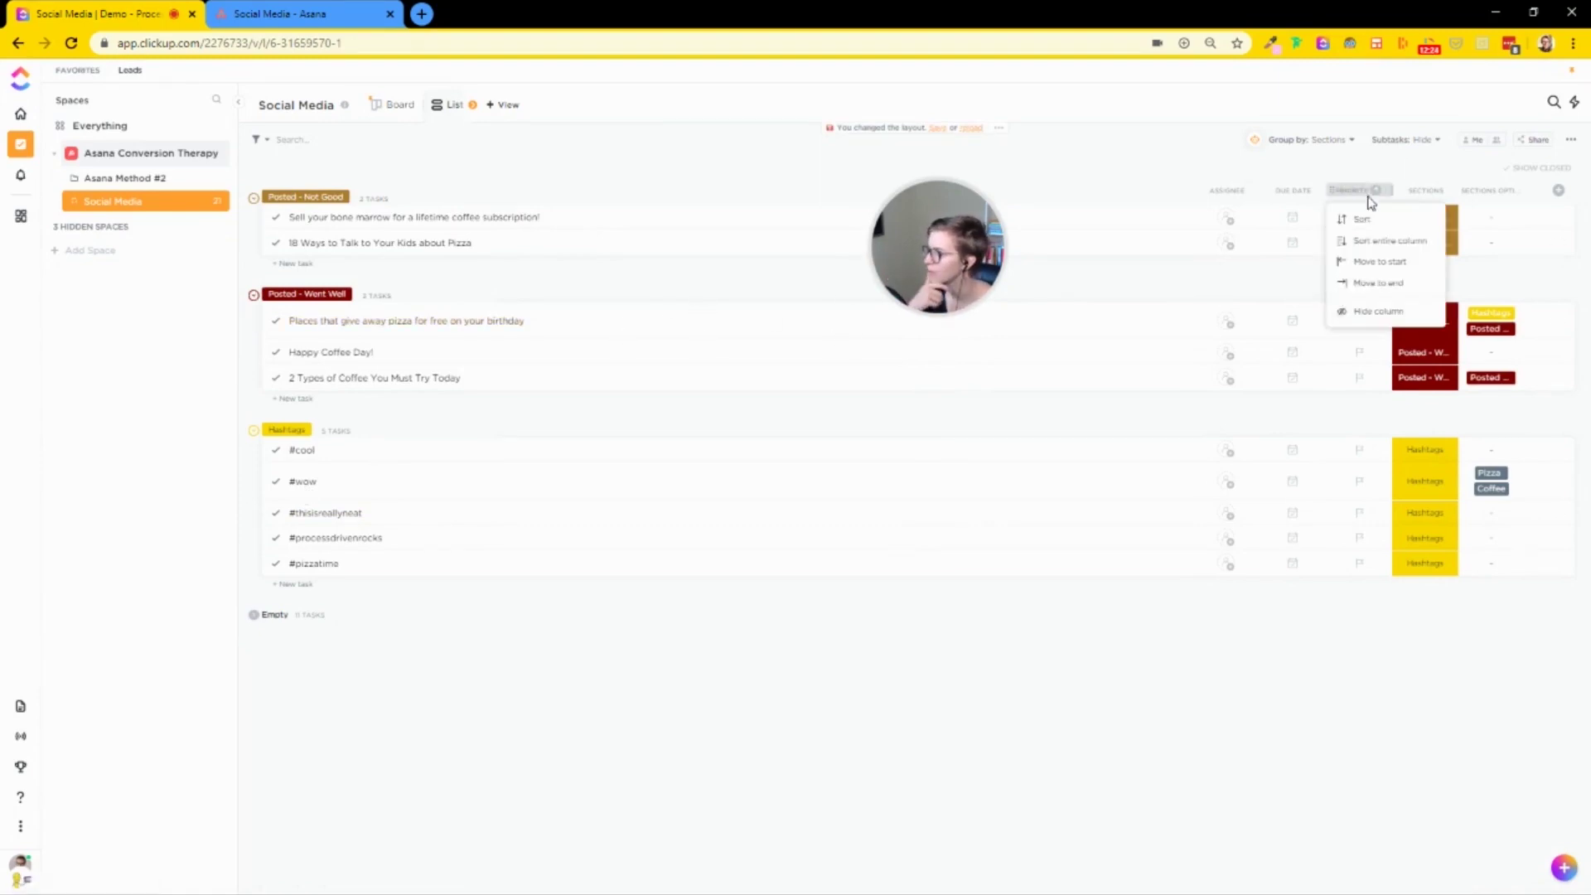
{"action": "left_click", "coordinate": [1374, 313]}
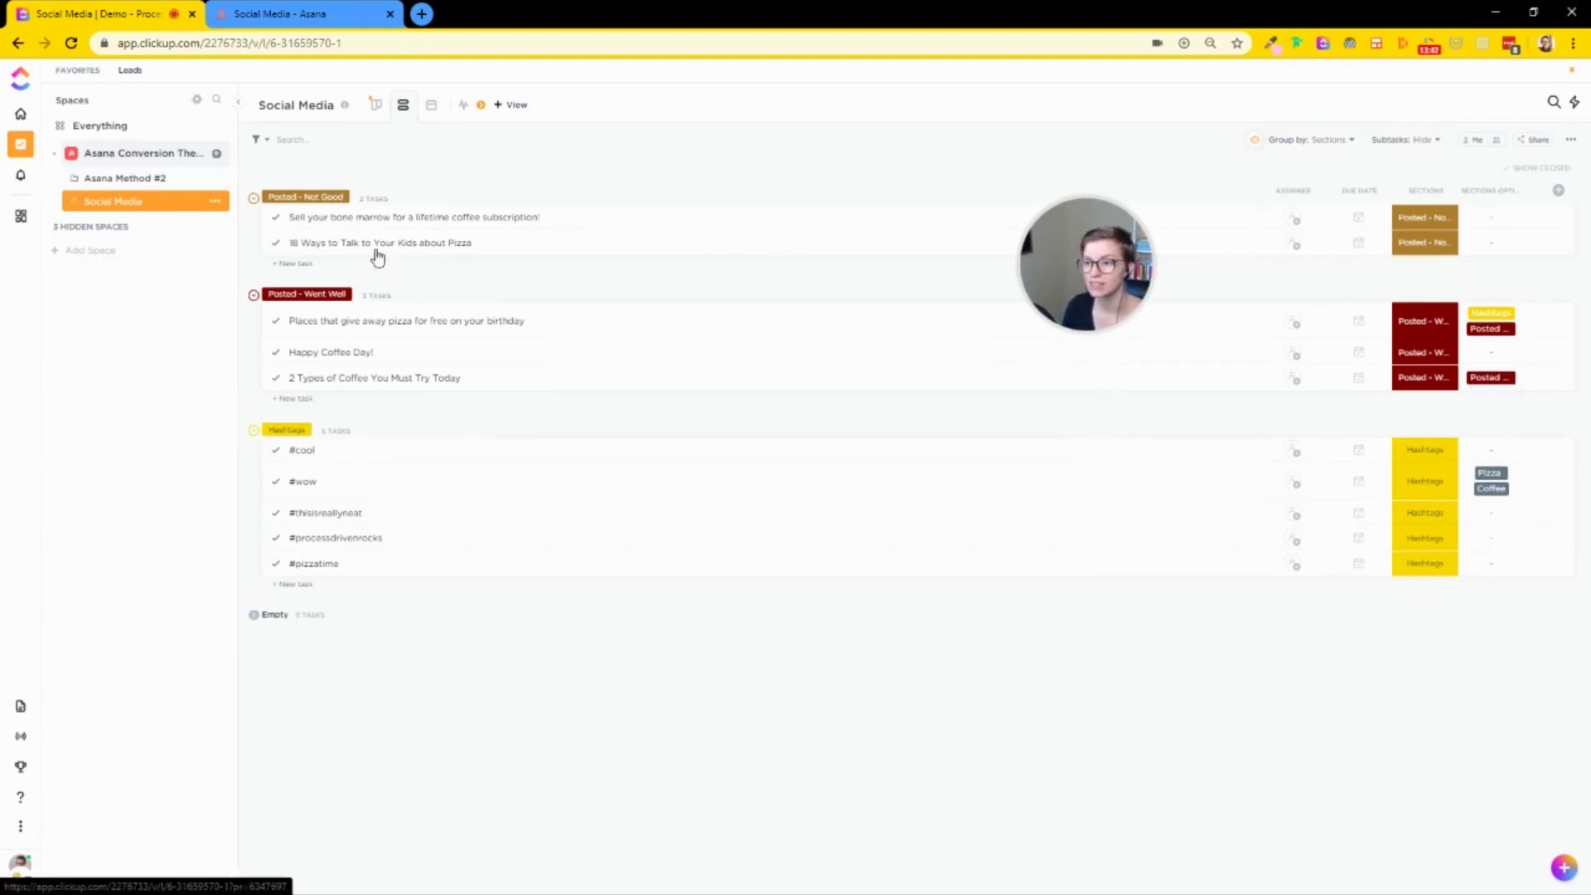
Step: Expand the Asana Method #2 folder and compare its lists with the grouped Social Media list and the Social Media folder
{"action": "left_click", "coordinate": [73, 177]}
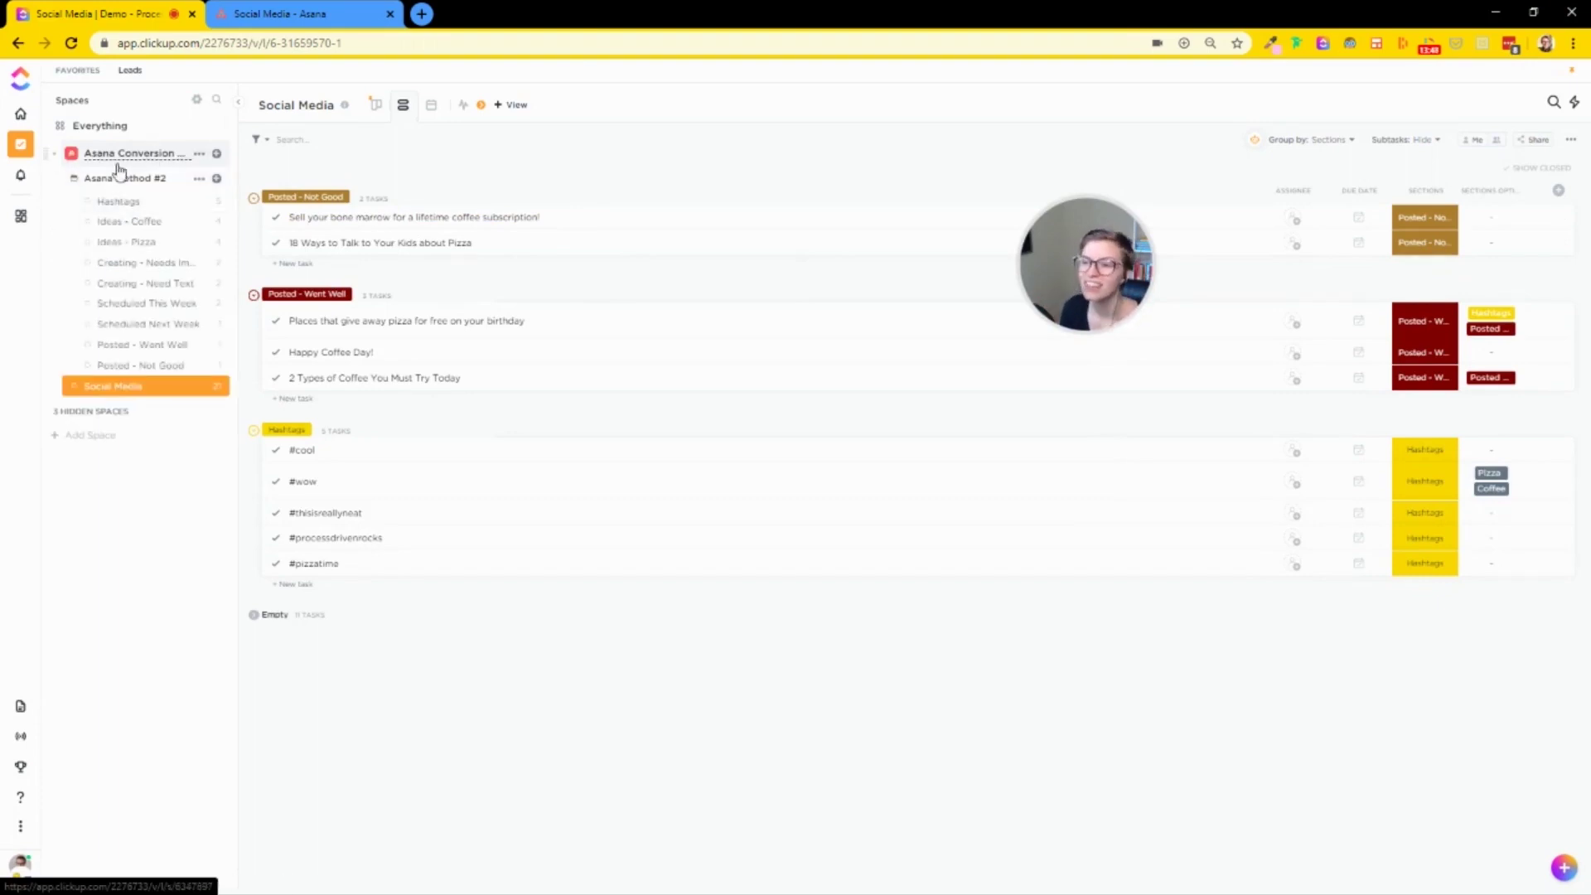
{"action": "left_click", "coordinate": [108, 177]}
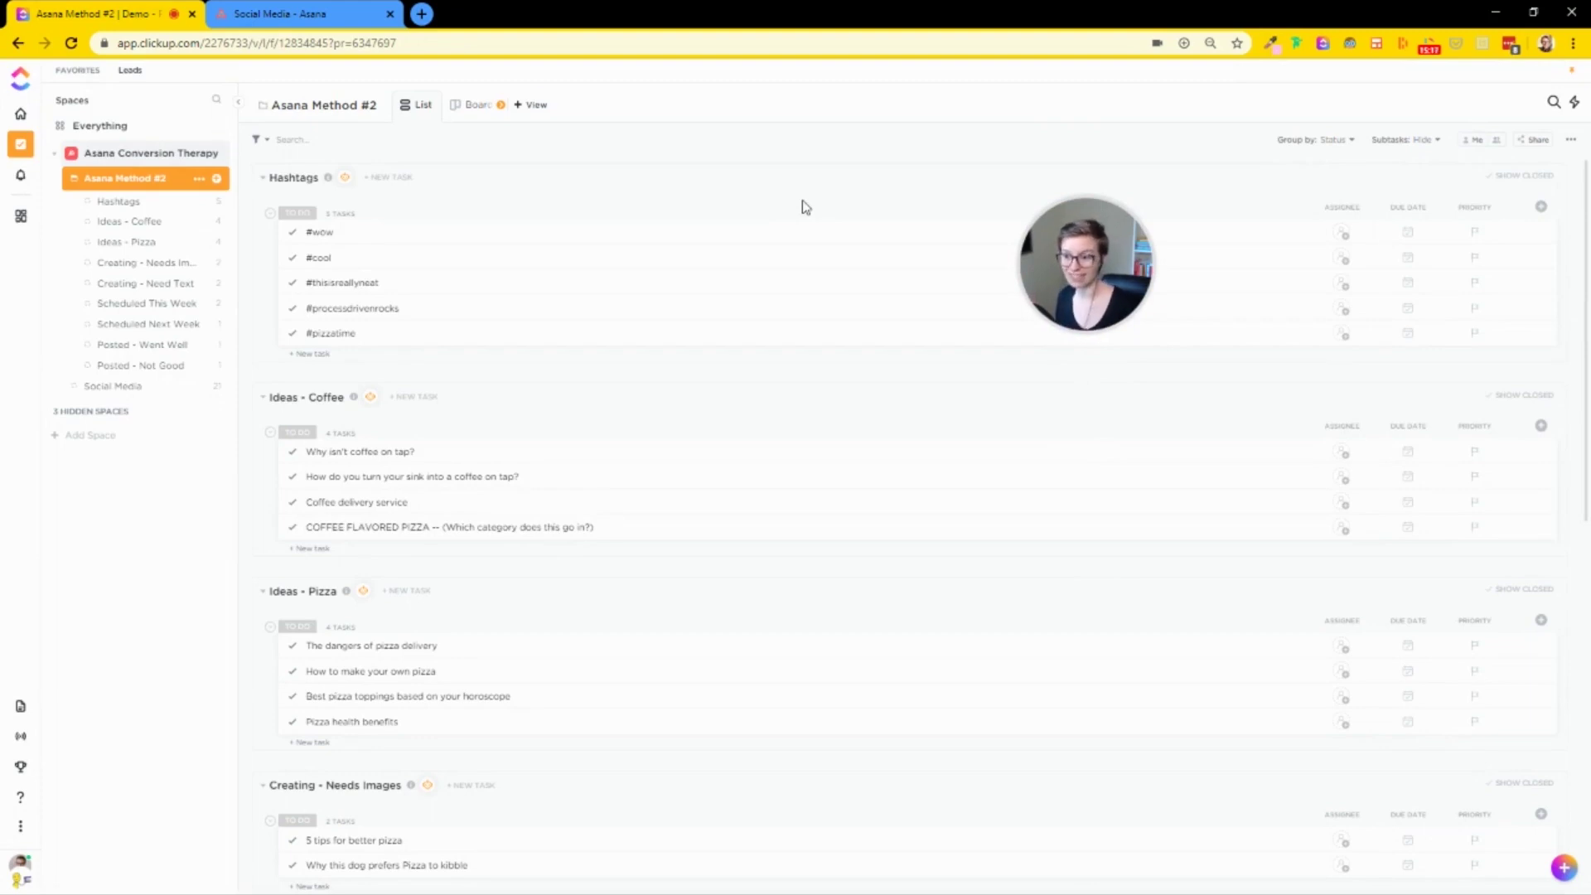
{"action": "left_click", "coordinate": [128, 387]}
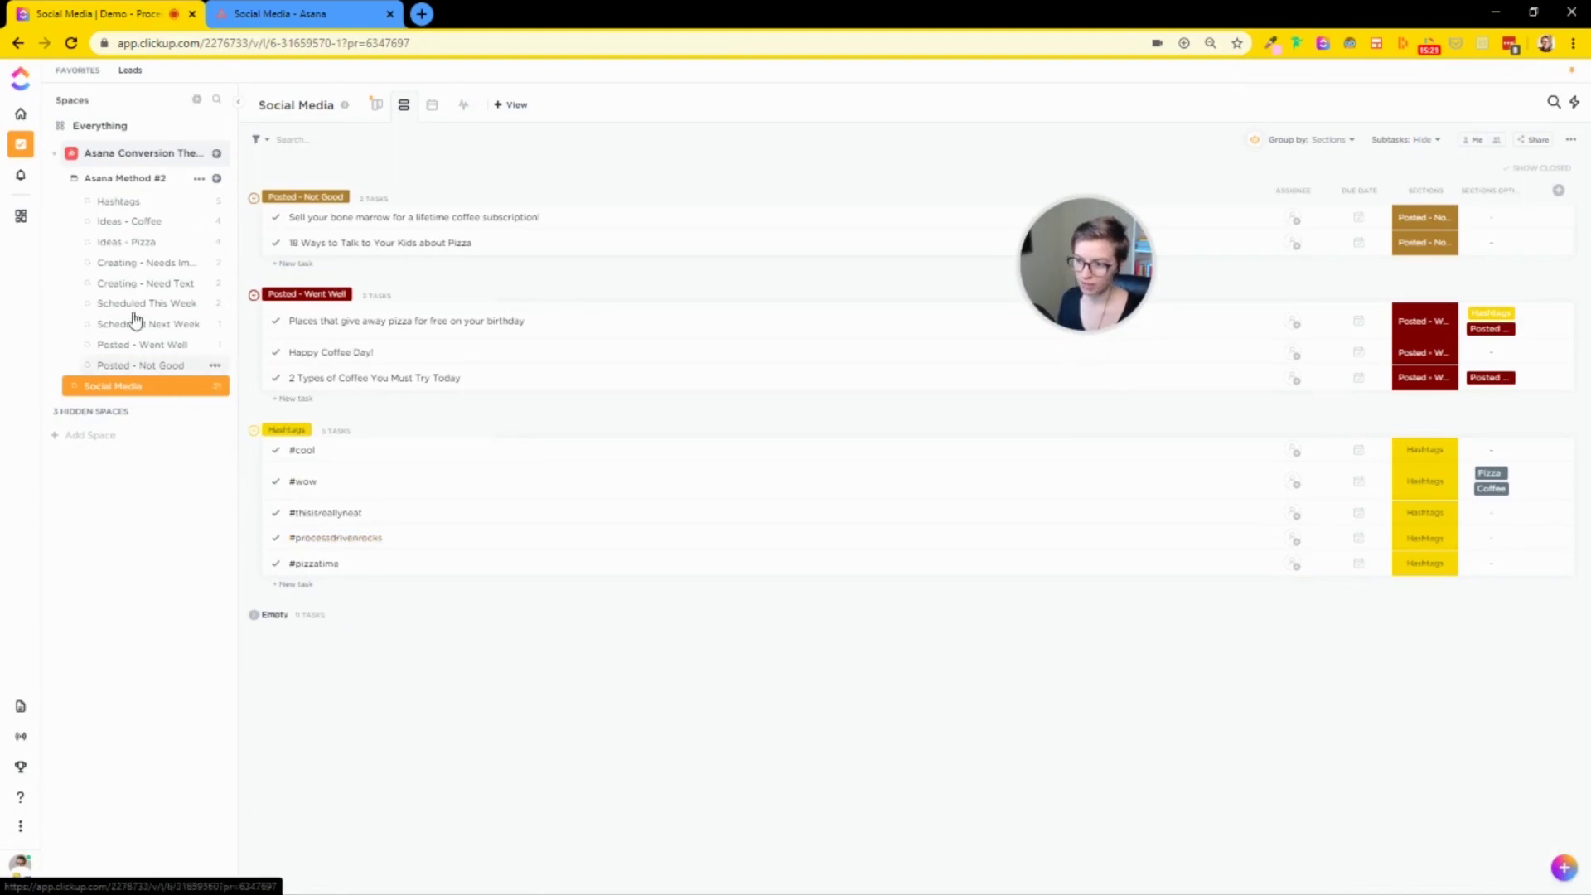
{"action": "left_click", "coordinate": [126, 180]}
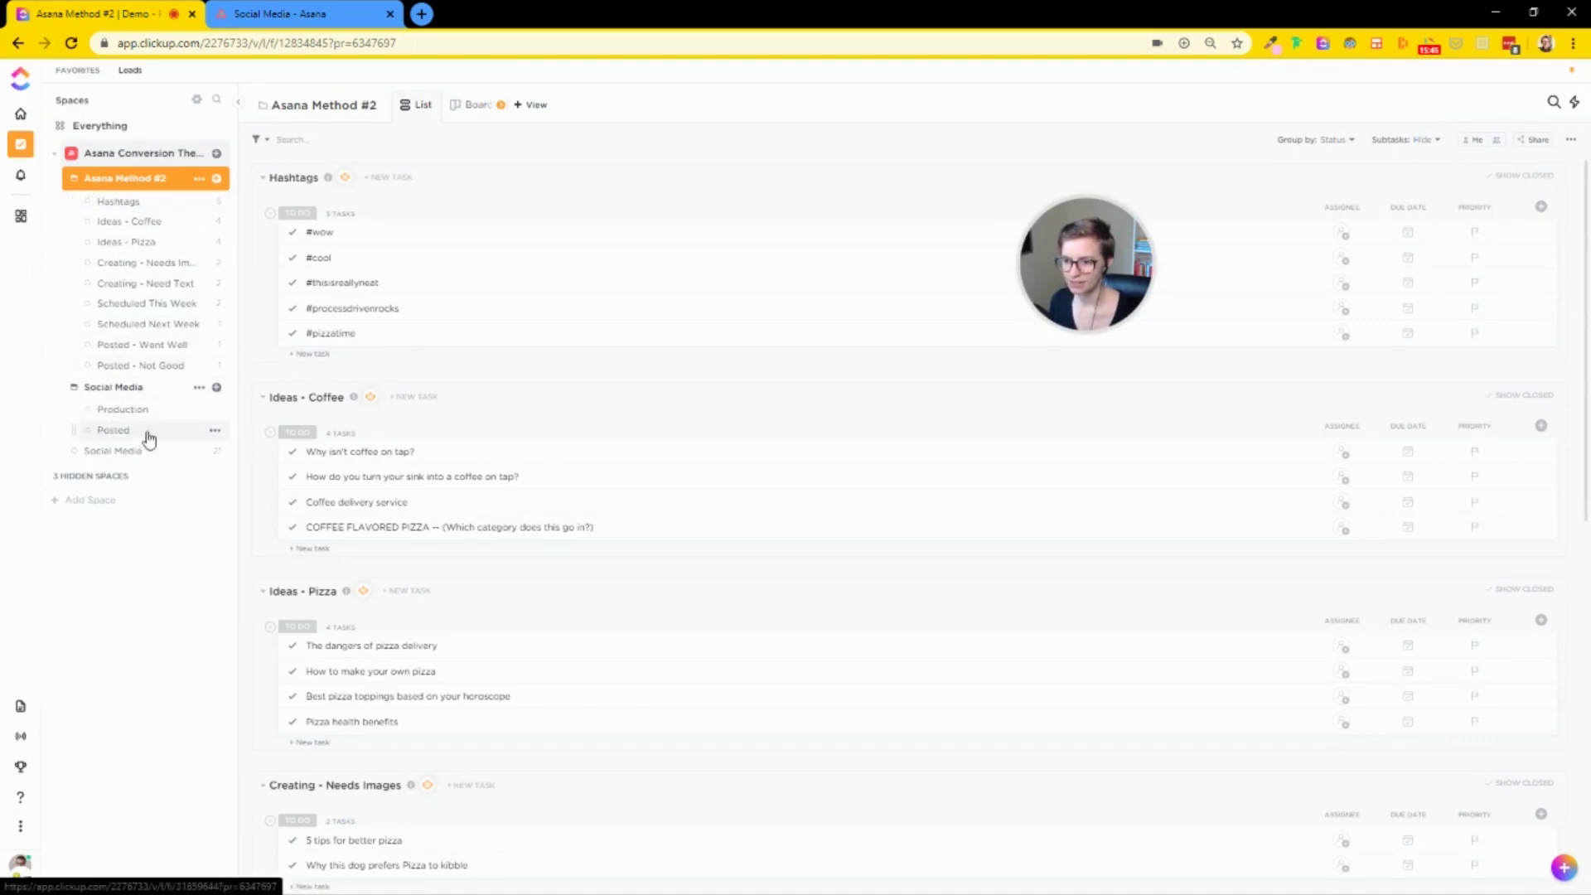
{"action": "left_click", "coordinate": [72, 391]}
{"action": "left_click", "coordinate": [74, 391]}
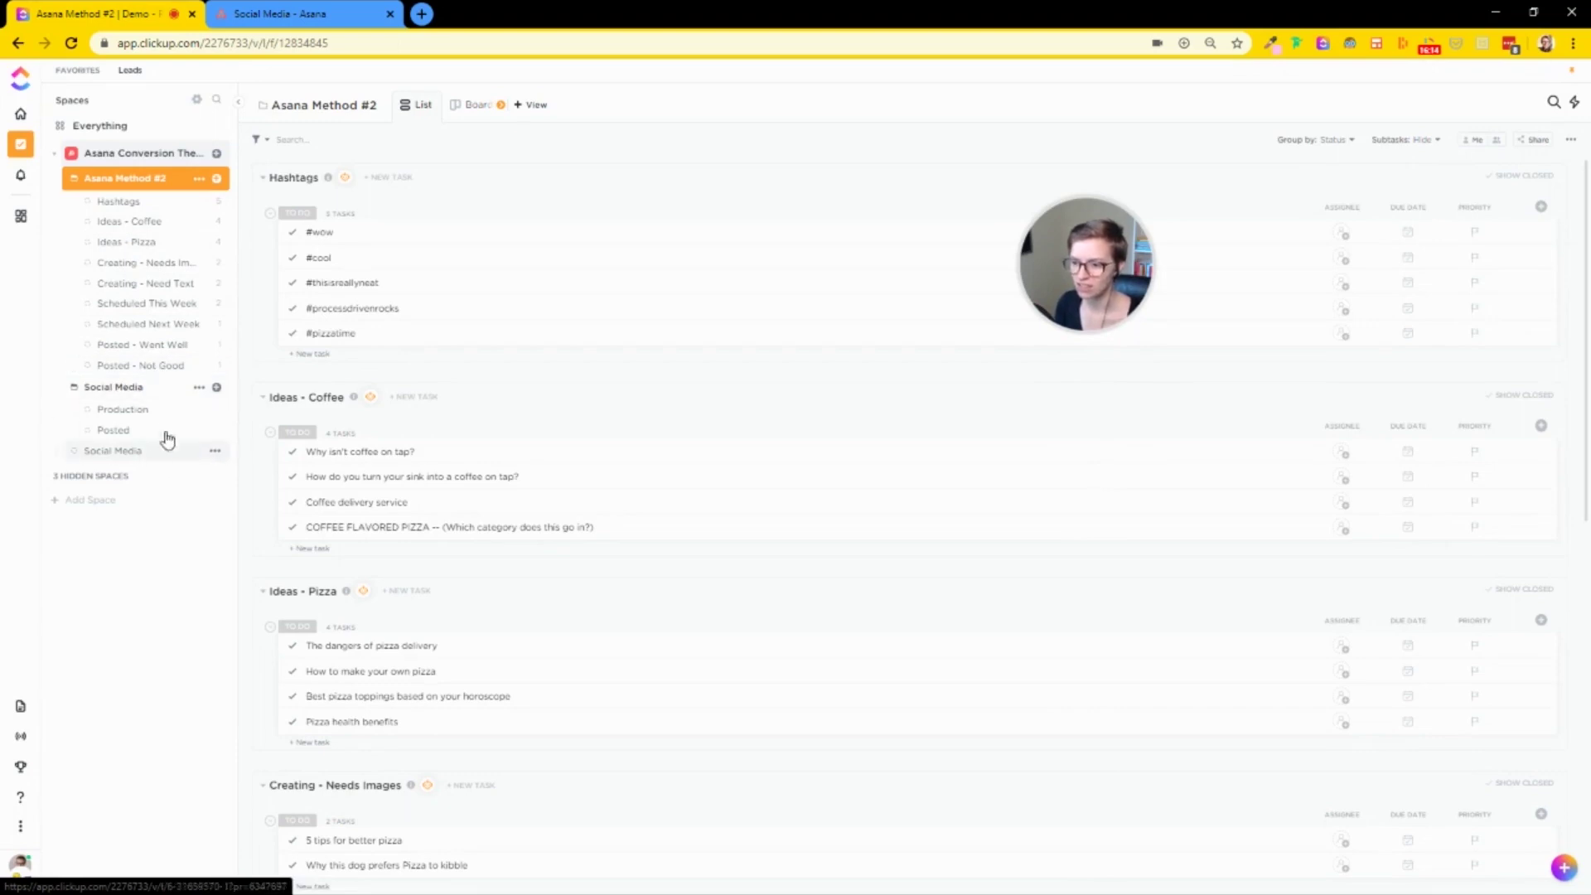
Step: Rename the Social Media folder as "Social Media - CU" and the Asana Method #2 folder as "Social Media - Asana #2"
{"action": "left_click", "coordinate": [198, 387]}
{"action": "left_click", "coordinate": [236, 416]}
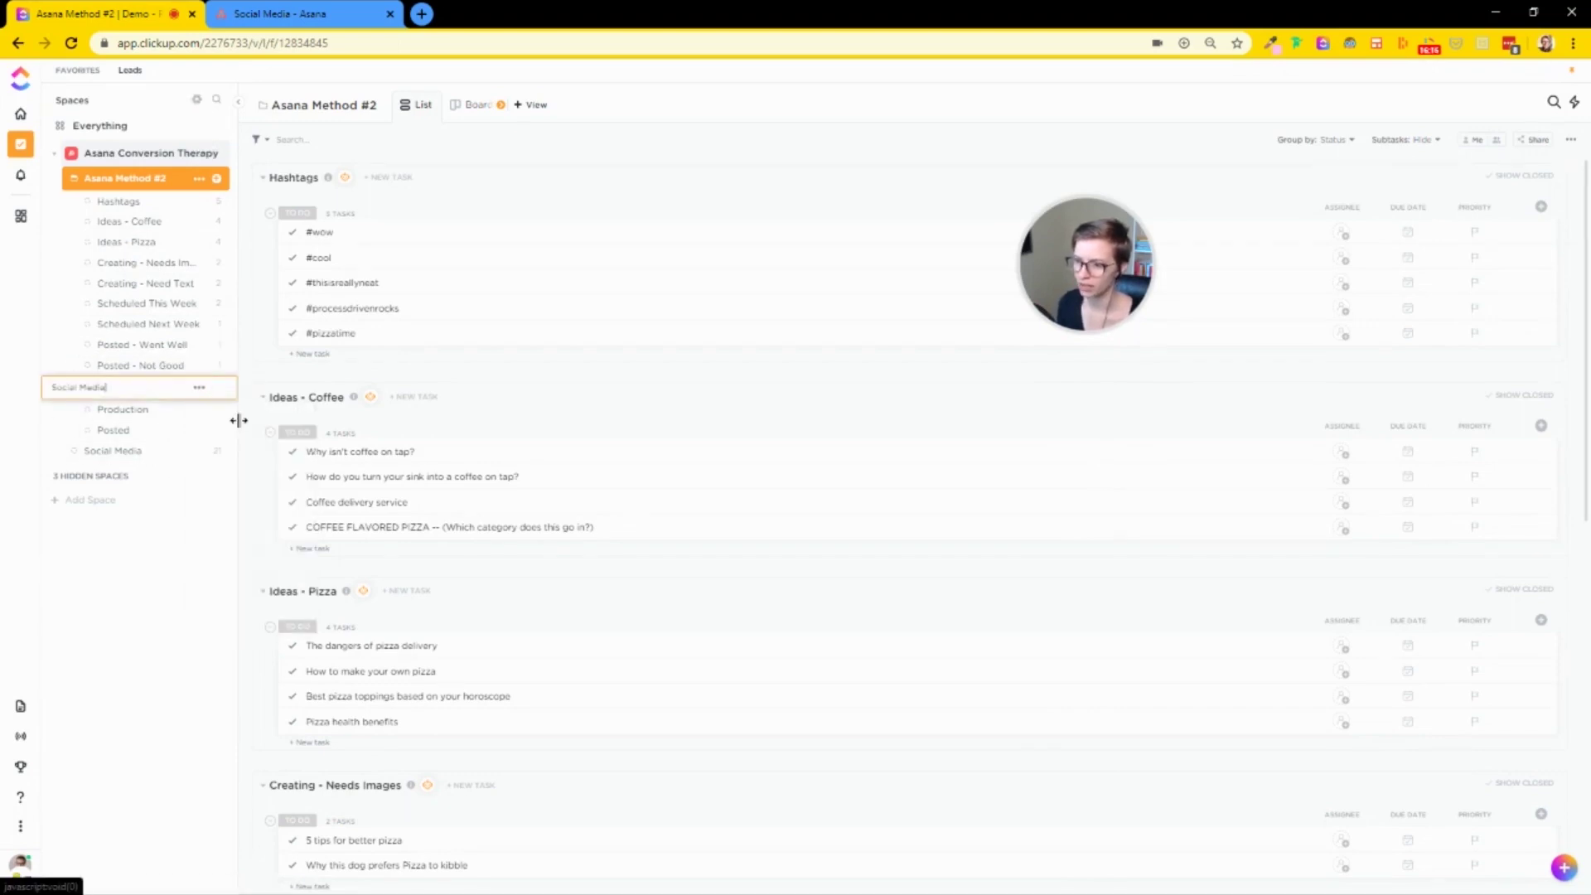
{"action": "key", "text": "Return"}
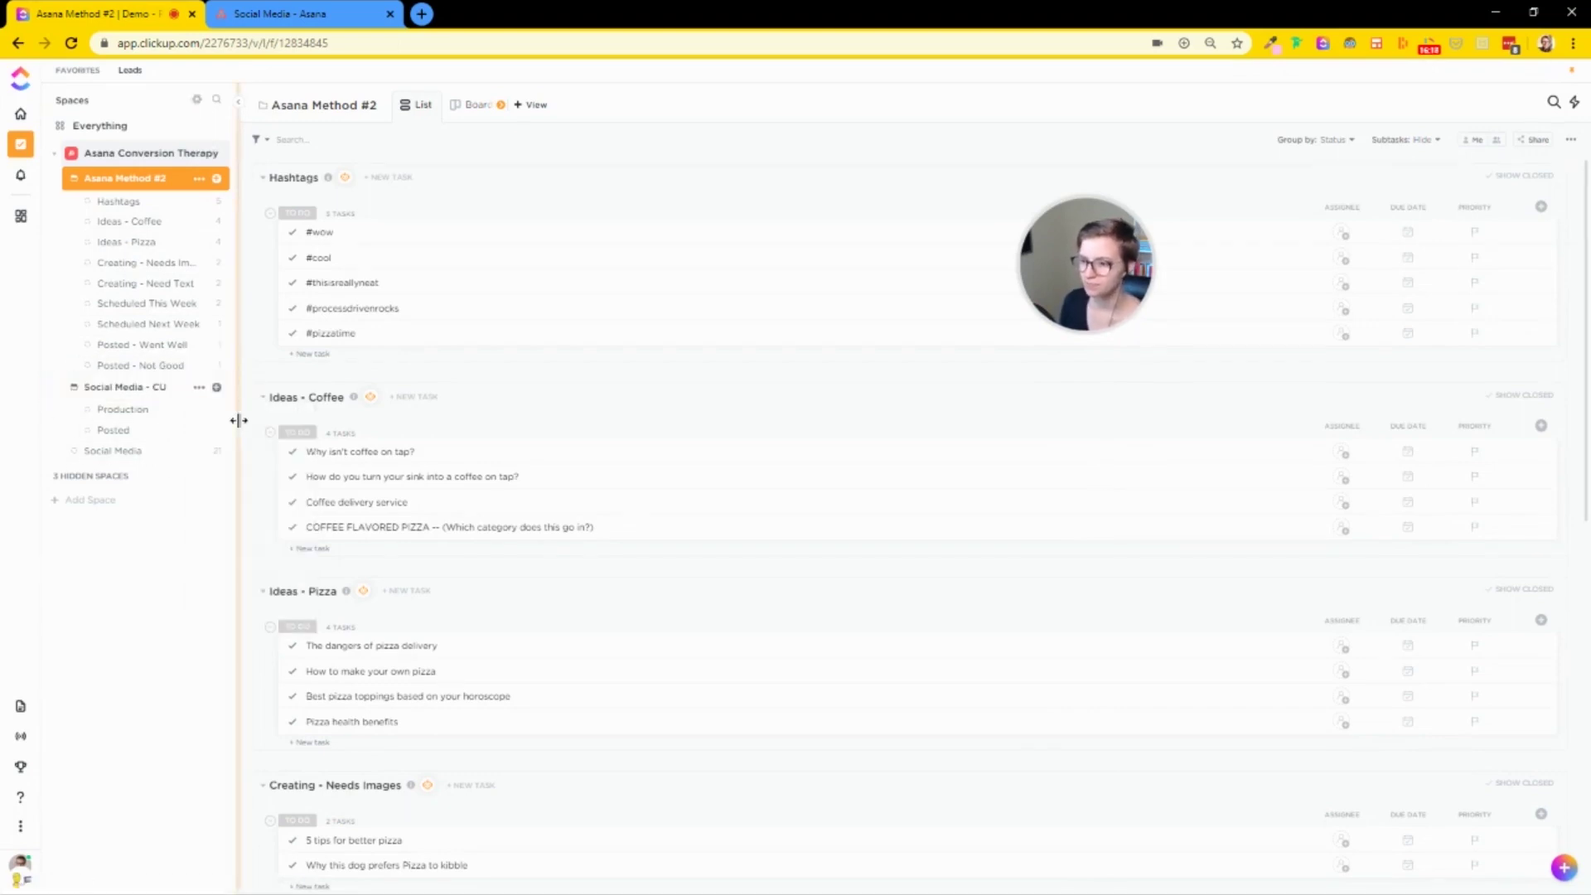
{"action": "left_click", "coordinate": [198, 179]}
{"action": "left_click", "coordinate": [238, 208]}
{"action": "type", "text": "Social Media - Asana #2"}
{"action": "key", "text": "Return"}
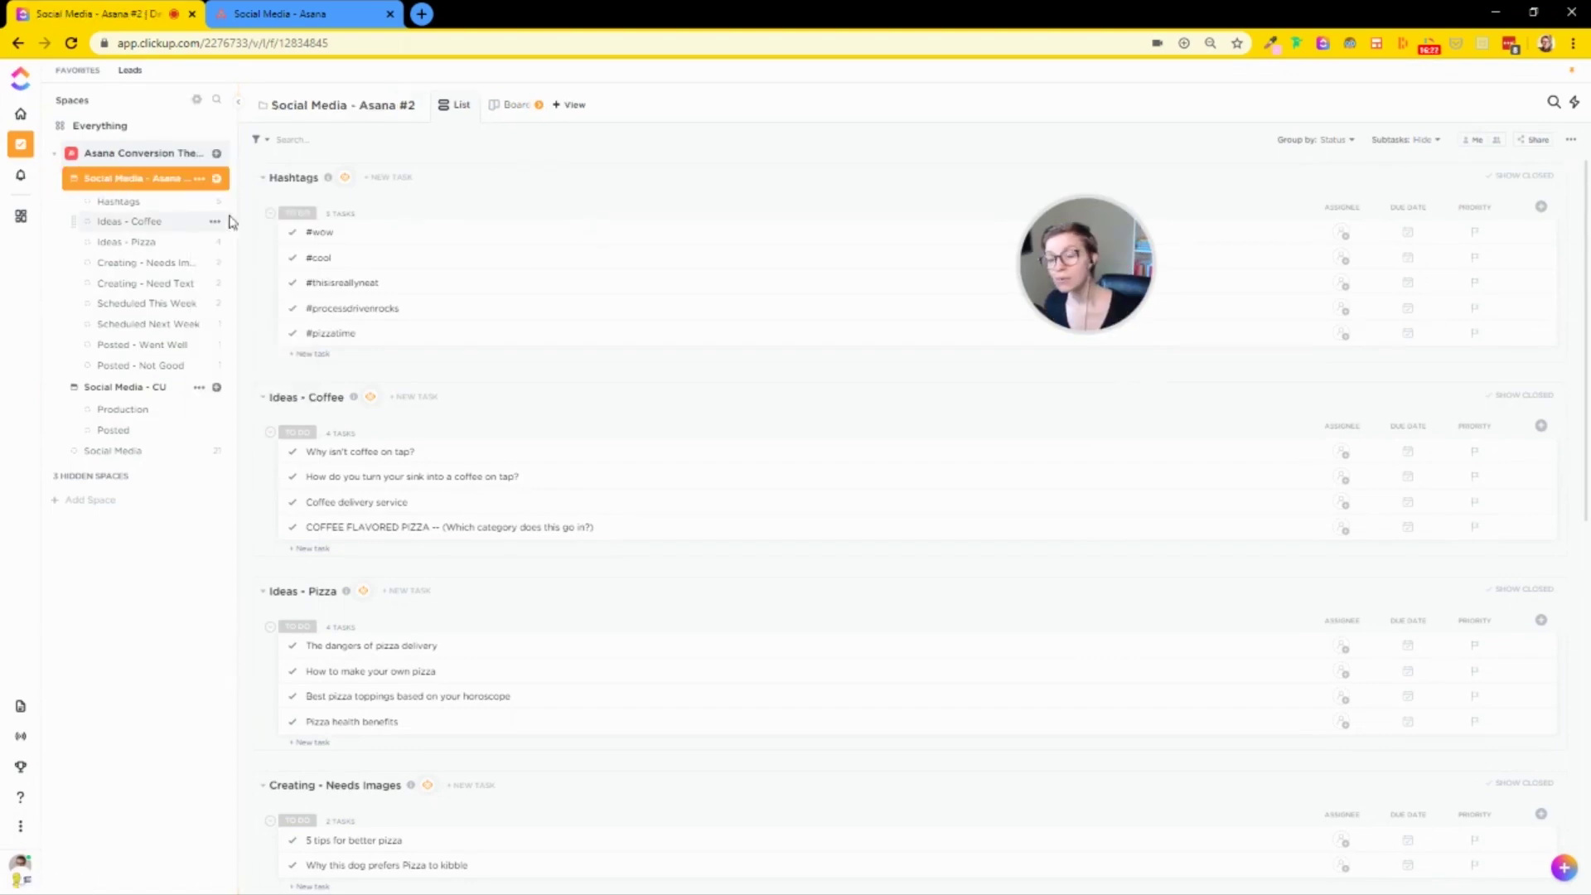
Step: Move the tasks from Posted - Not Good and Posted - Went Well into the Social Media - CU folder's Posted list and open it
{"action": "left_click", "coordinate": [166, 367]}
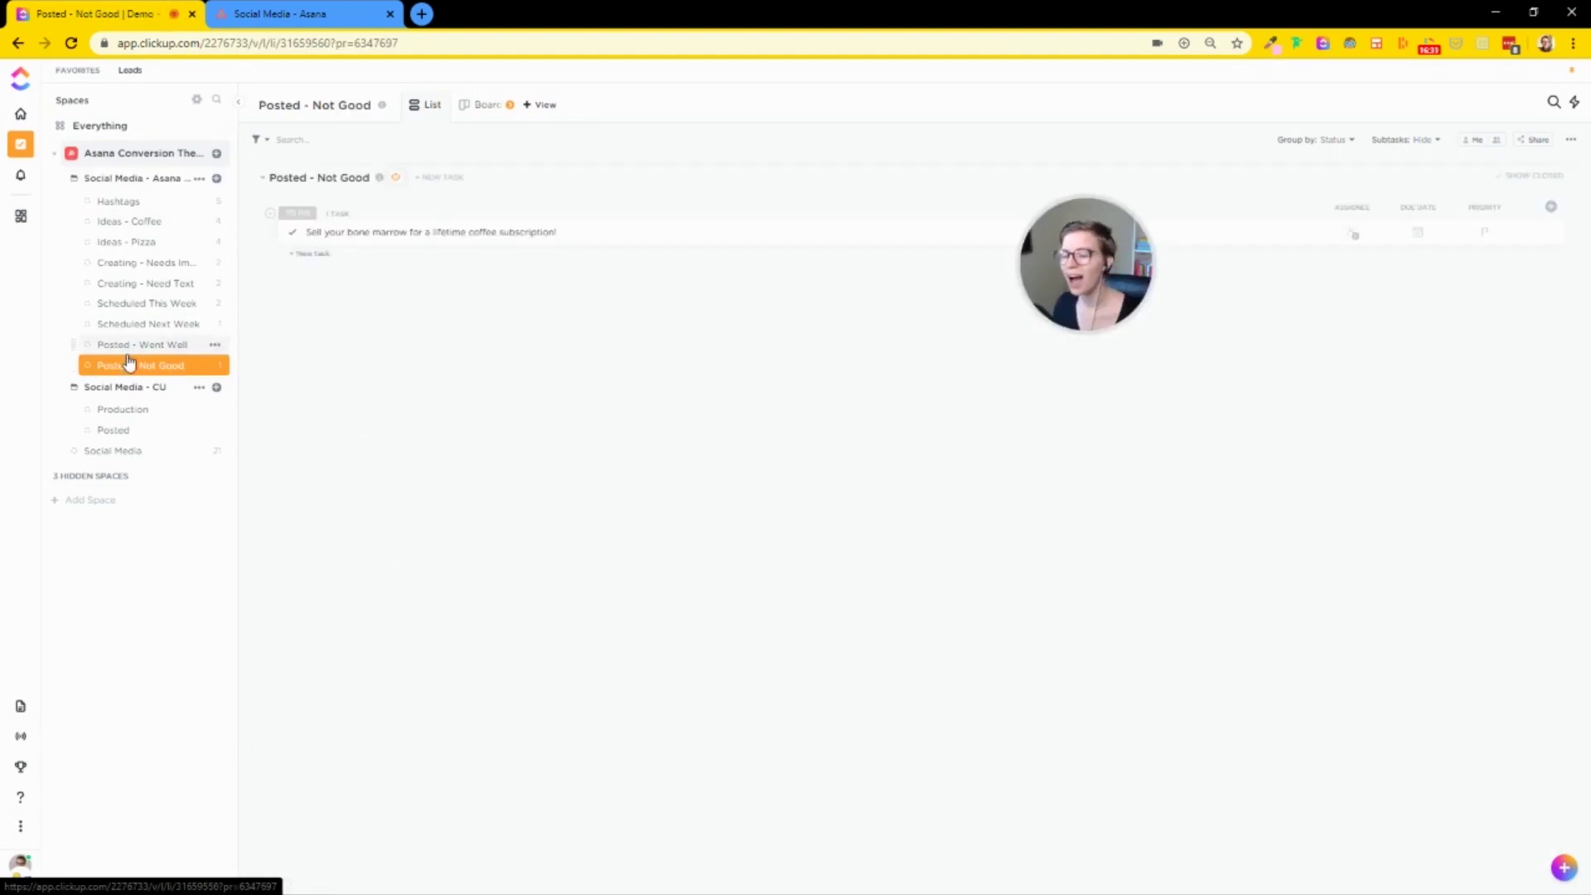
{"action": "left_click_drag", "start_coordinate": [384, 239], "coordinate": [116, 430]}
{"action": "left_click", "coordinate": [138, 344]}
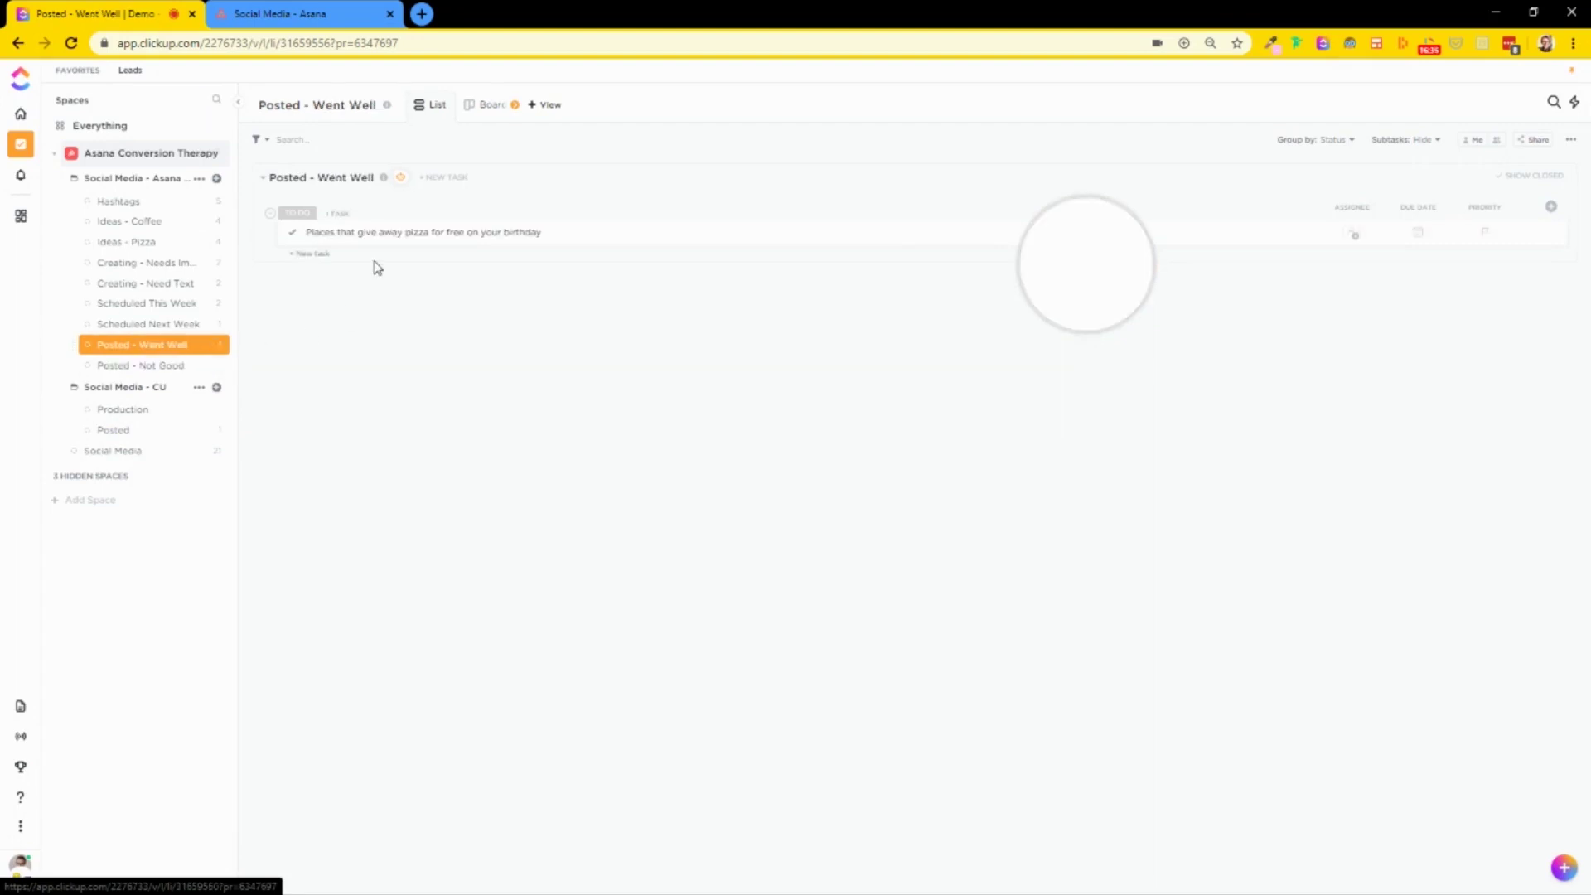
{"action": "left_click_drag", "start_coordinate": [365, 239], "coordinate": [150, 438]}
{"action": "left_click", "coordinate": [150, 438]}
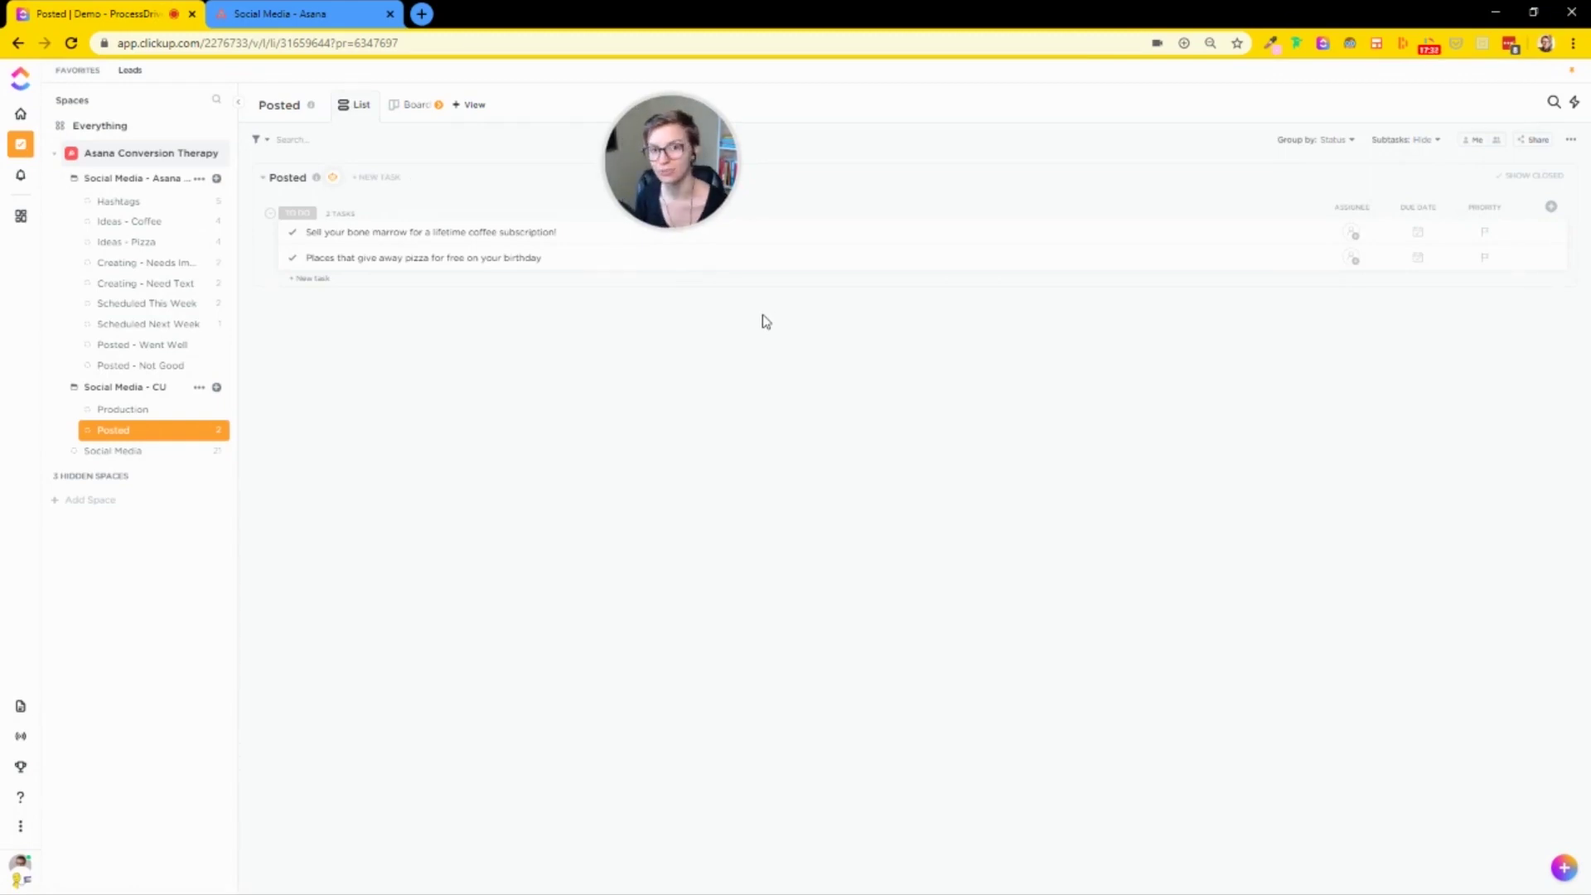
Step: Mark both tasks in the Posted list complete and show closed tasks
{"action": "left_click", "coordinate": [293, 233]}
{"action": "left_click", "coordinate": [293, 258]}
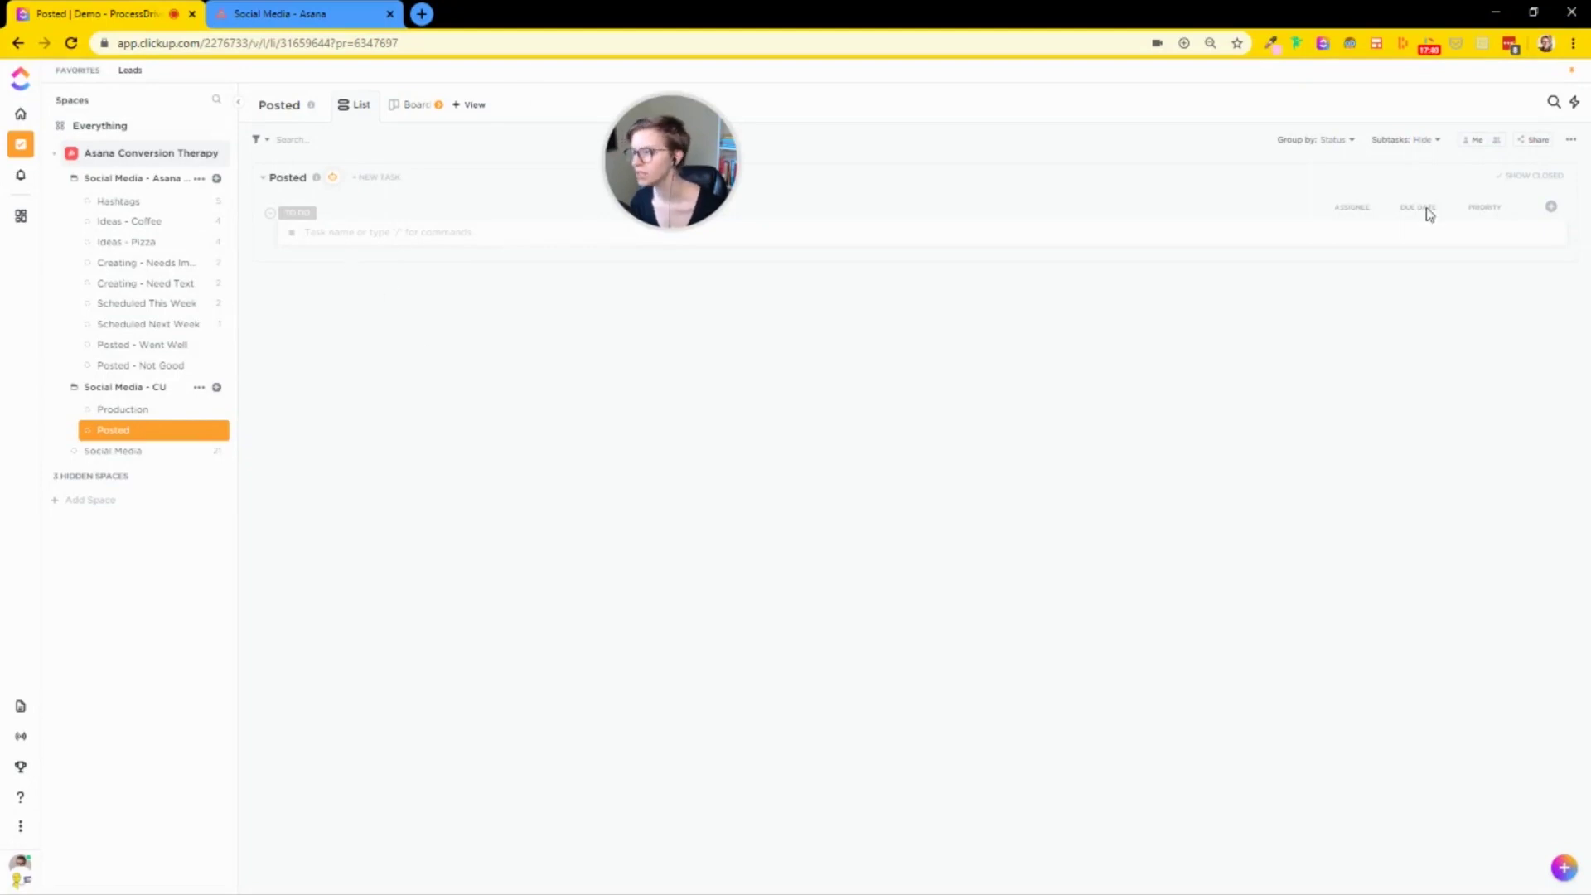
{"action": "left_click", "coordinate": [1505, 189]}
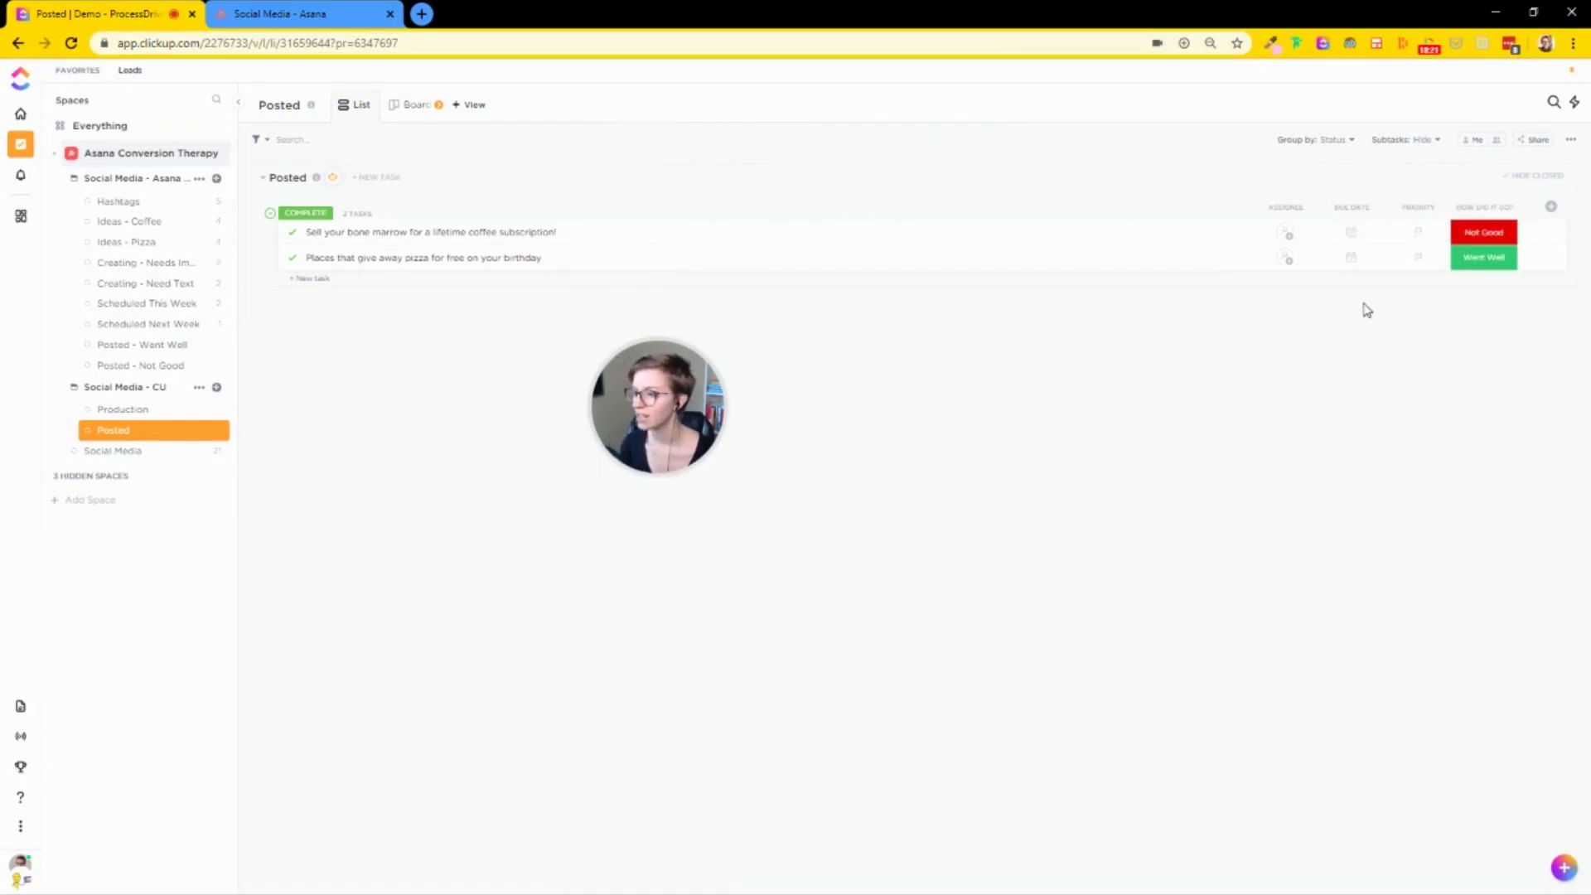
{"action": "left_click", "coordinate": [1551, 177]}
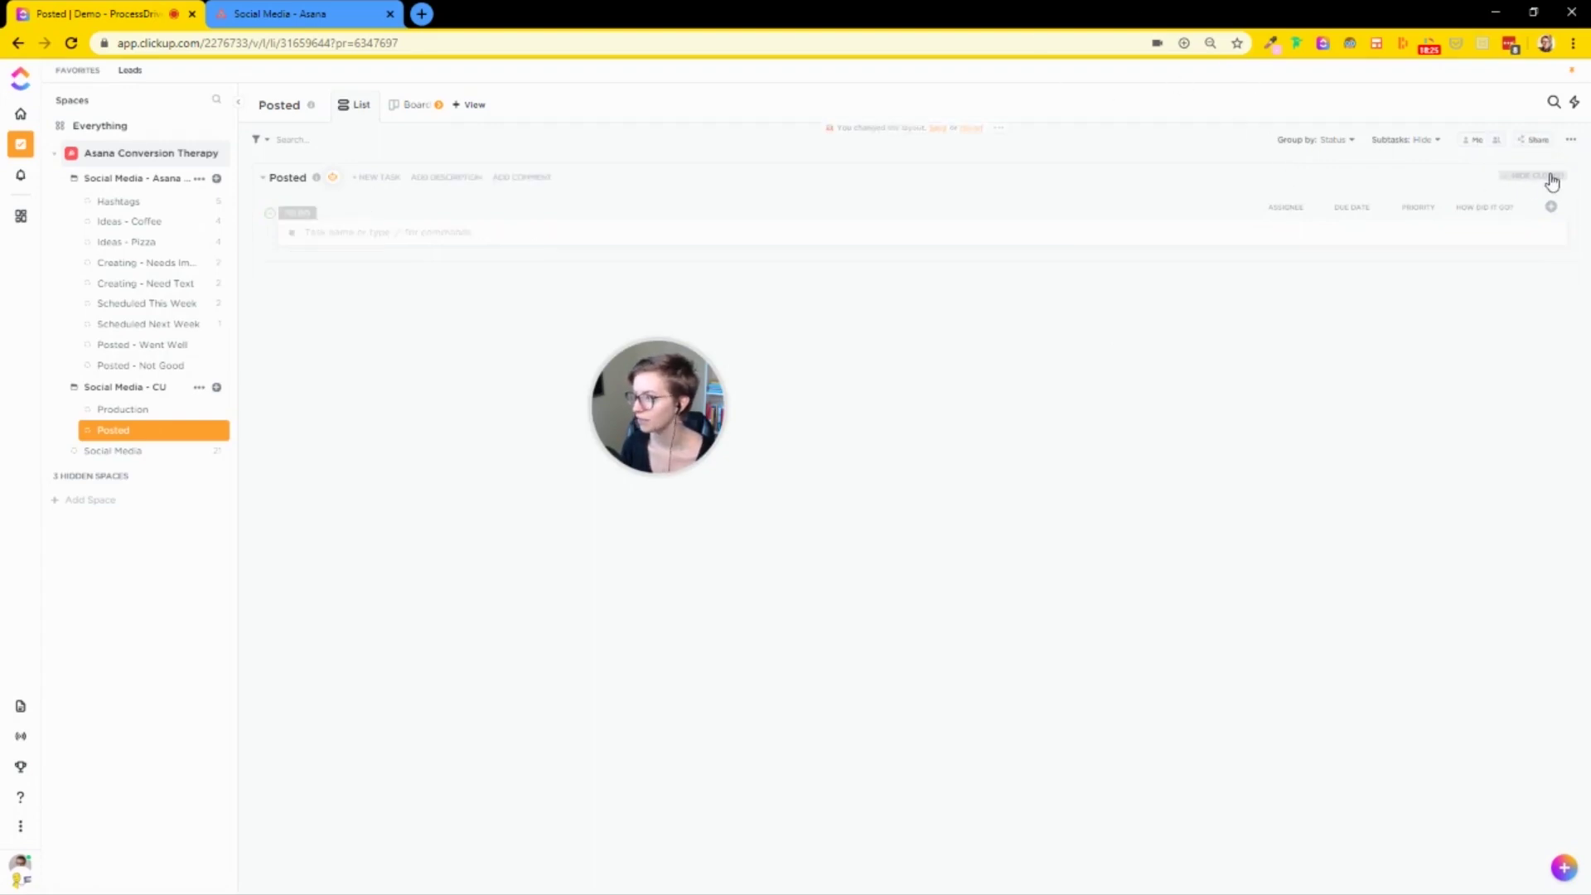
{"action": "left_click", "coordinate": [1551, 177]}
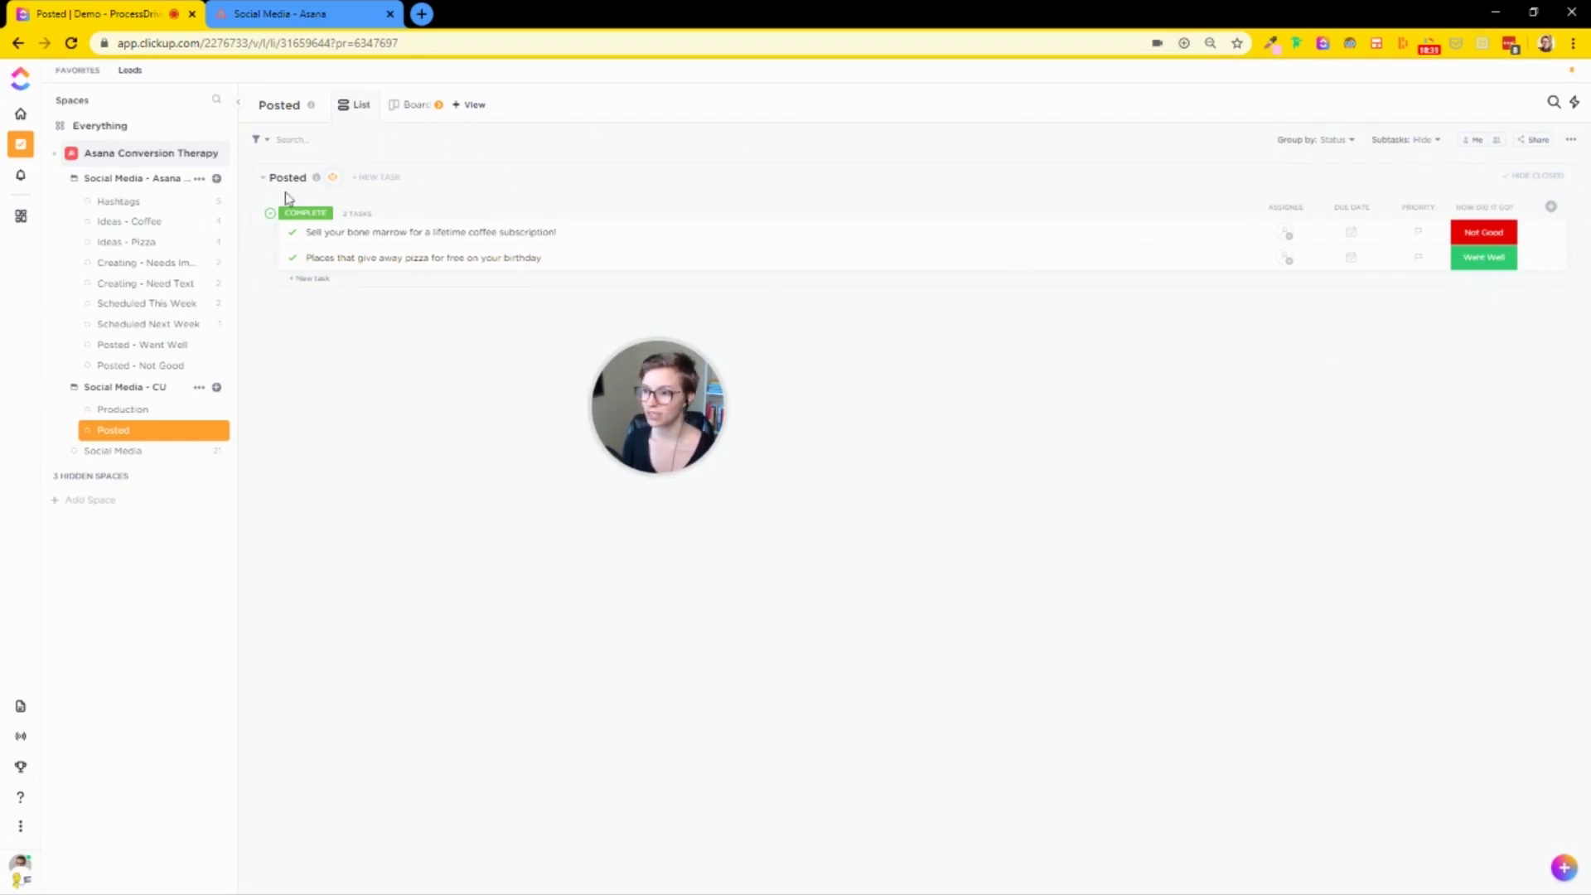
Step: Group both the list view and the board view of Posted by the "How did it go?" custom field
{"action": "left_click", "coordinate": [1349, 148]}
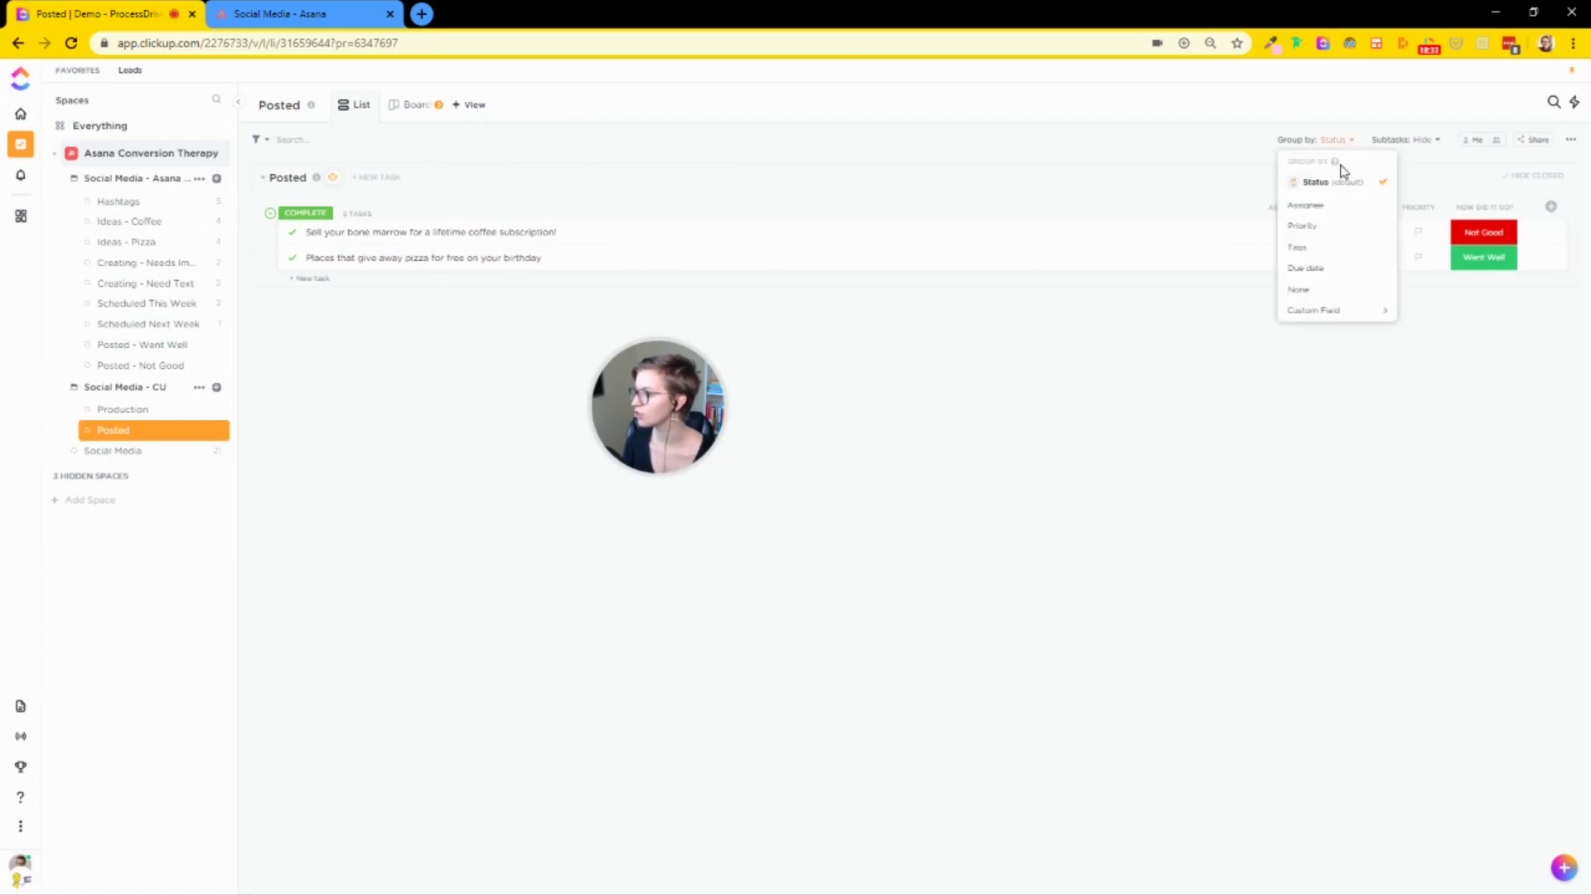
{"action": "mouse_move", "coordinate": [1326, 310]}
{"action": "left_click", "coordinate": [1452, 321]}
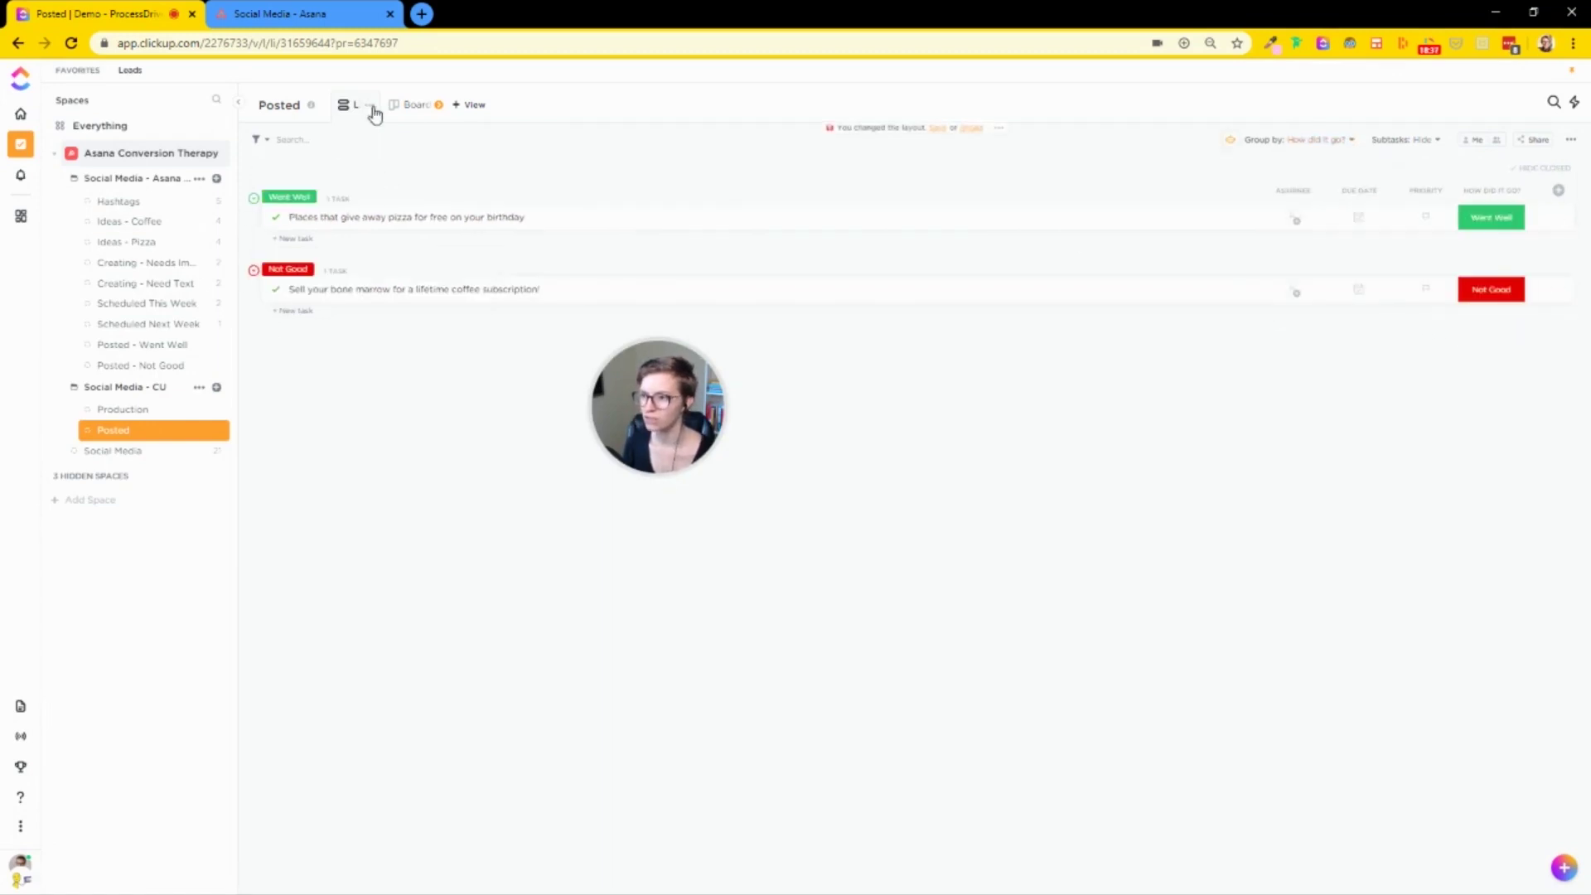
{"action": "left_click", "coordinate": [411, 107]}
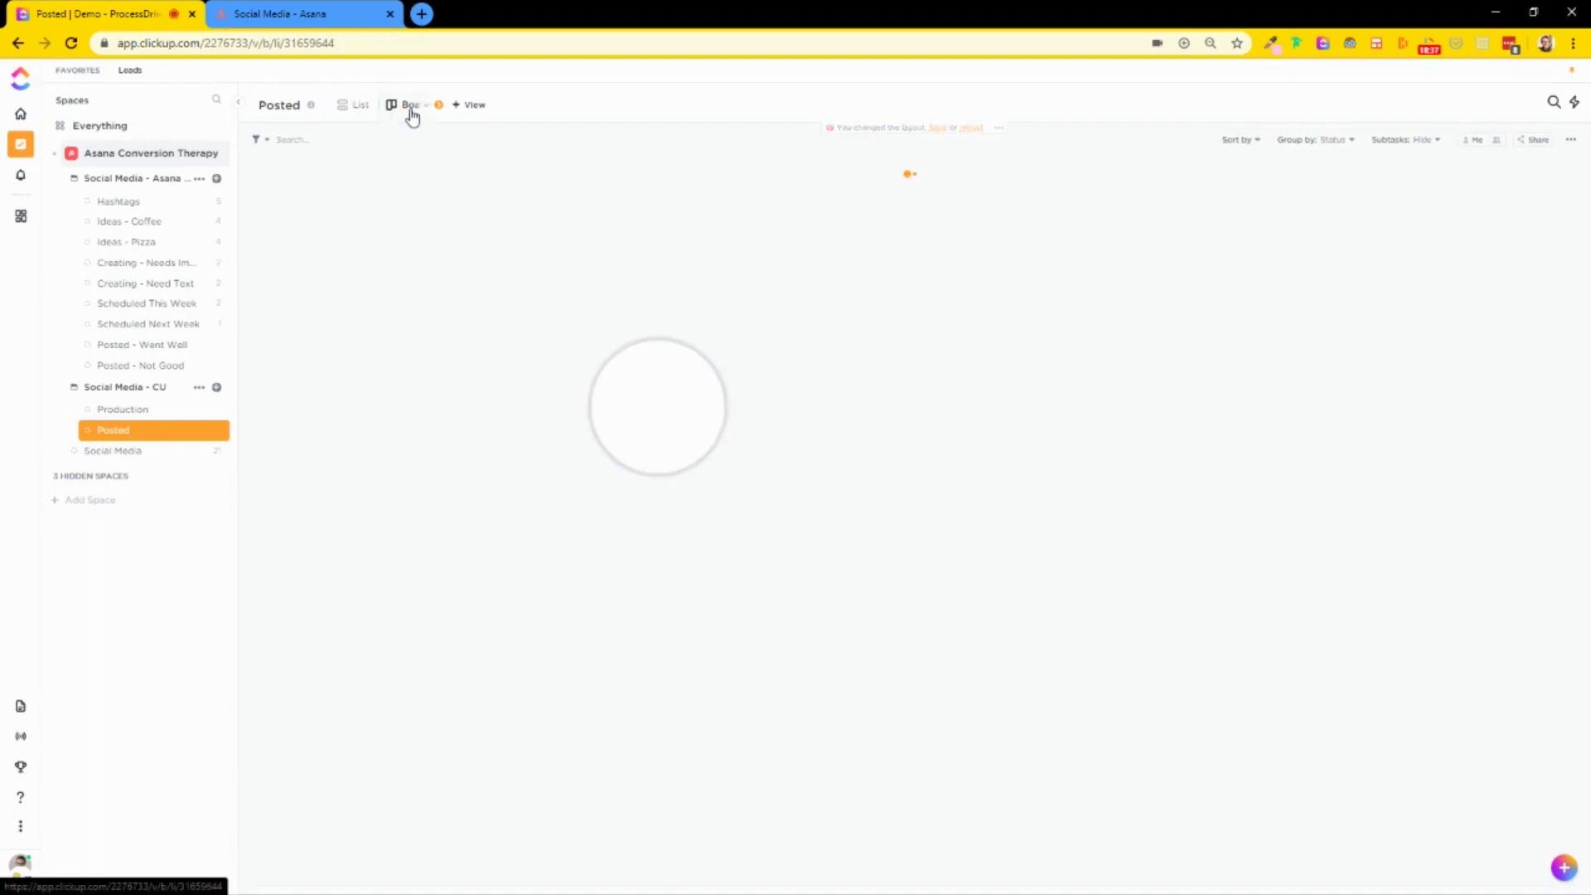
{"action": "left_click", "coordinate": [1340, 146]}
{"action": "left_click", "coordinate": [1351, 322]}
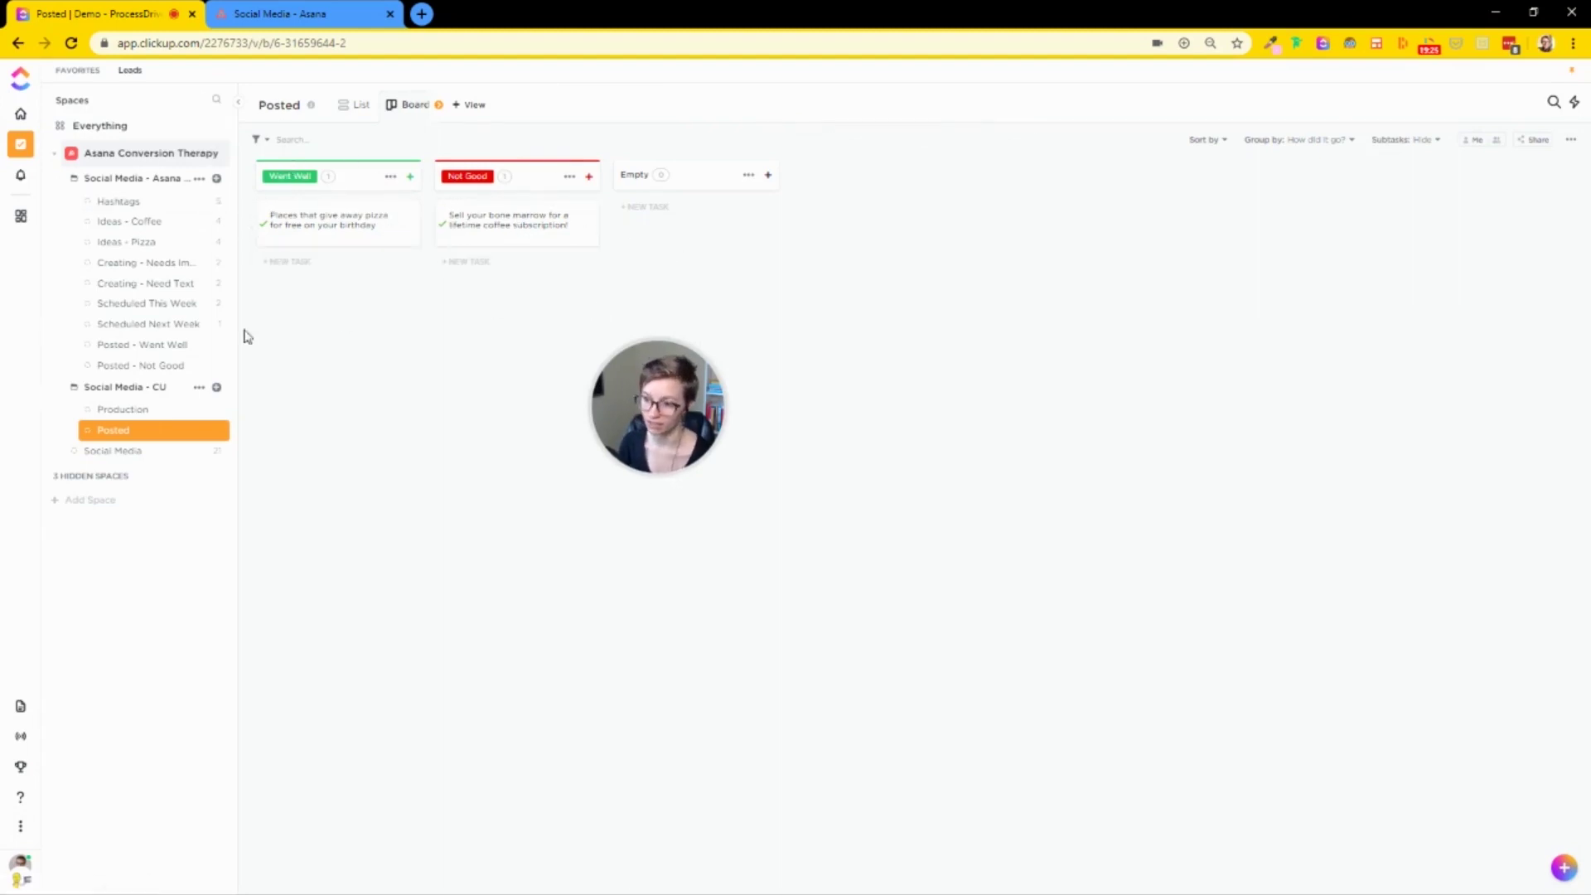
Step: Delete the emptied Posted - Not Good and Posted - Went Well lists from the Social Media - Asana #2 folder
{"action": "left_click", "coordinate": [213, 369]}
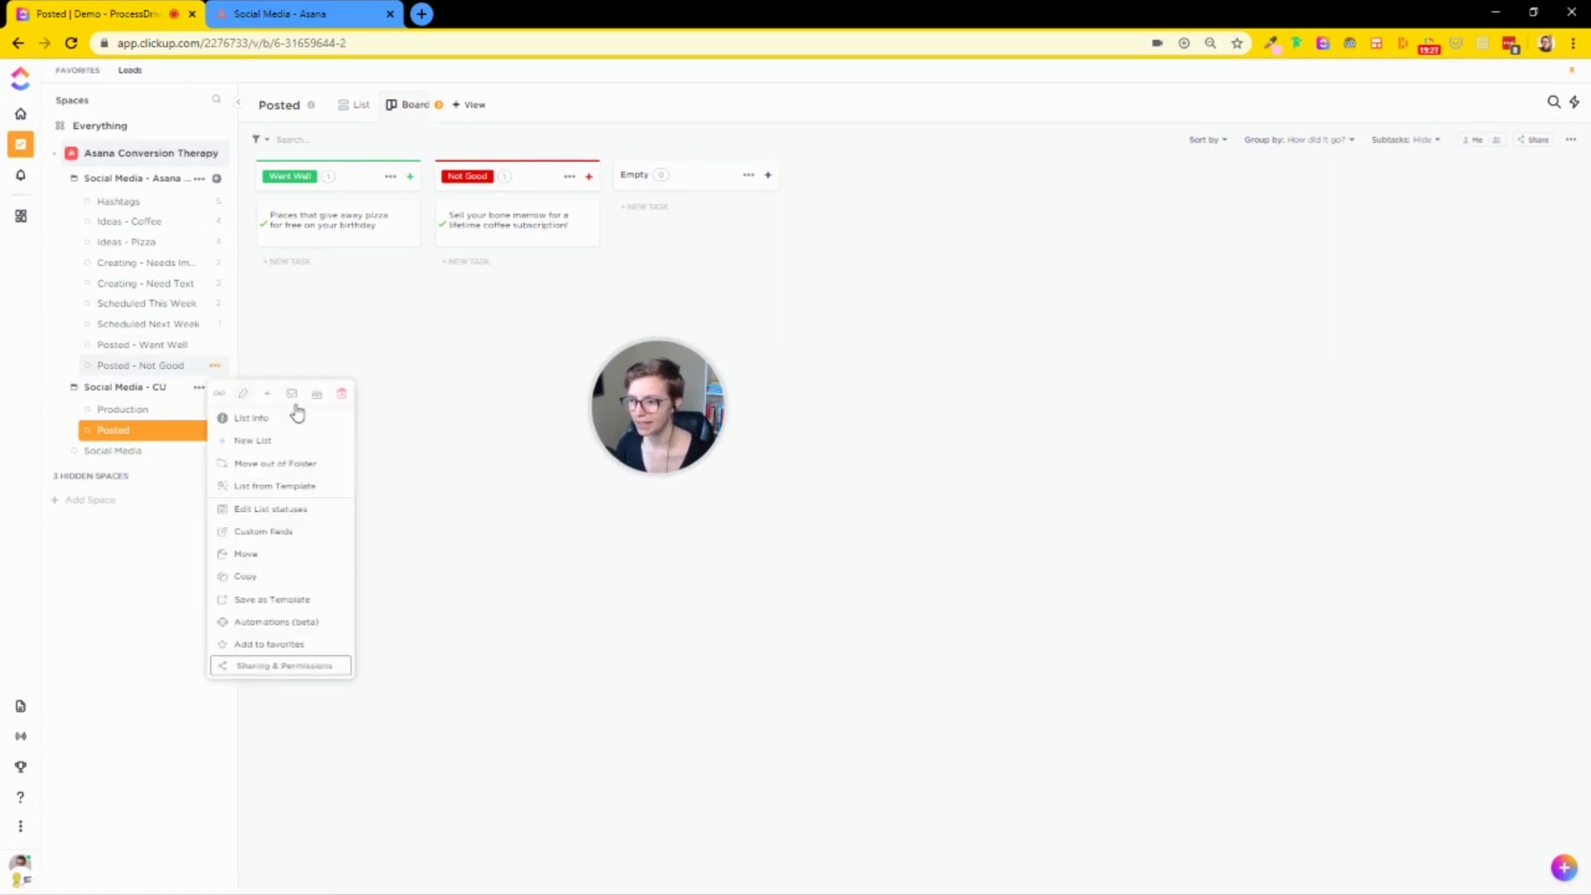
{"action": "left_click", "coordinate": [348, 395]}
{"action": "left_click", "coordinate": [836, 346]}
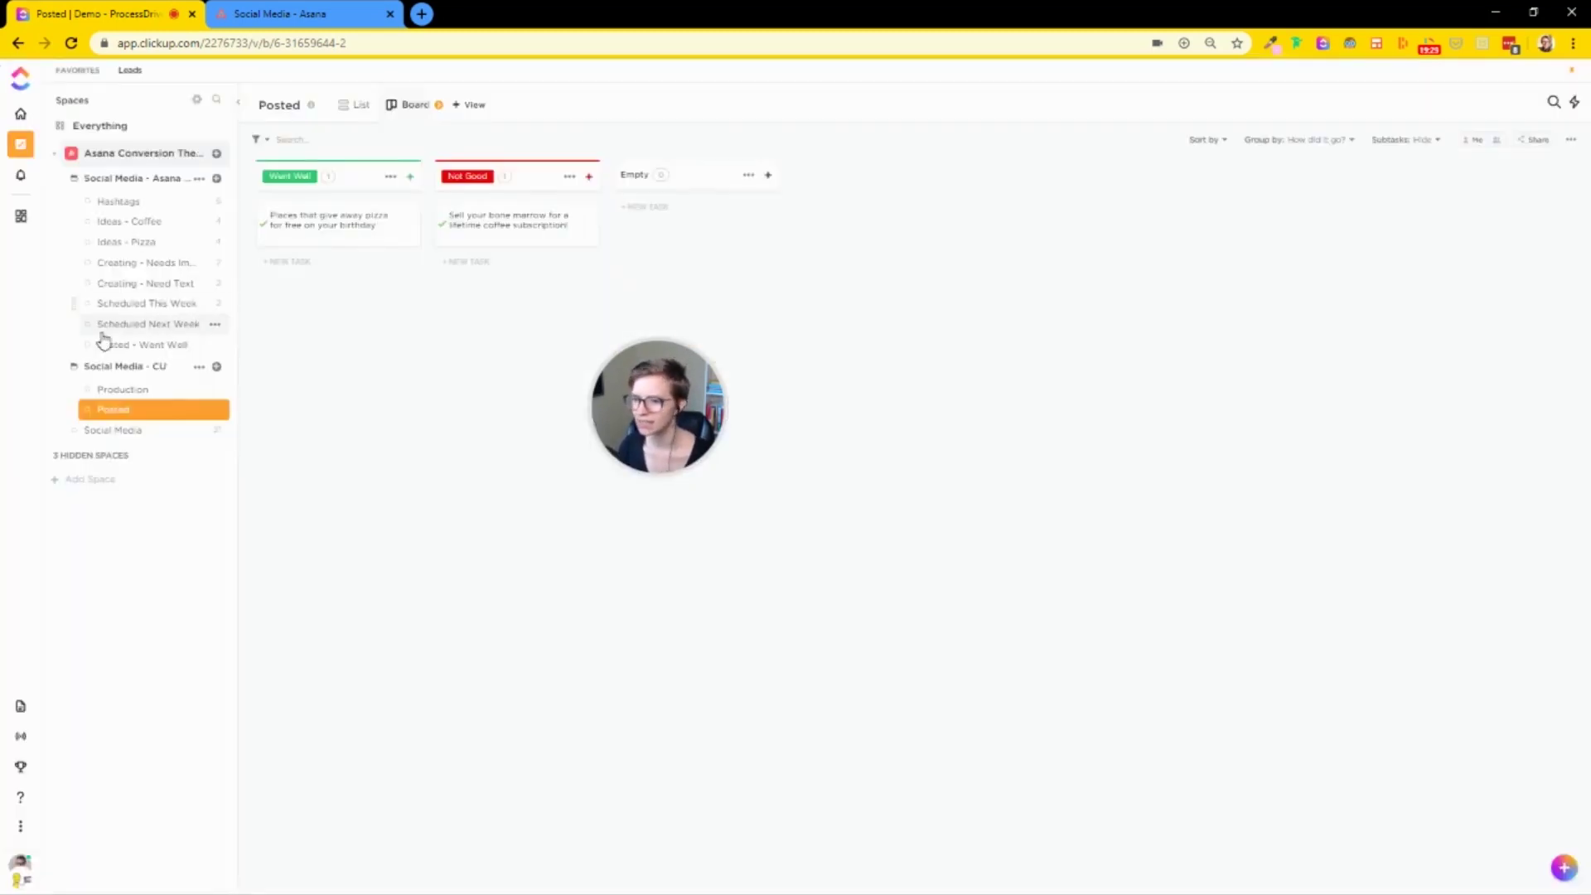
{"action": "left_click", "coordinate": [215, 344]}
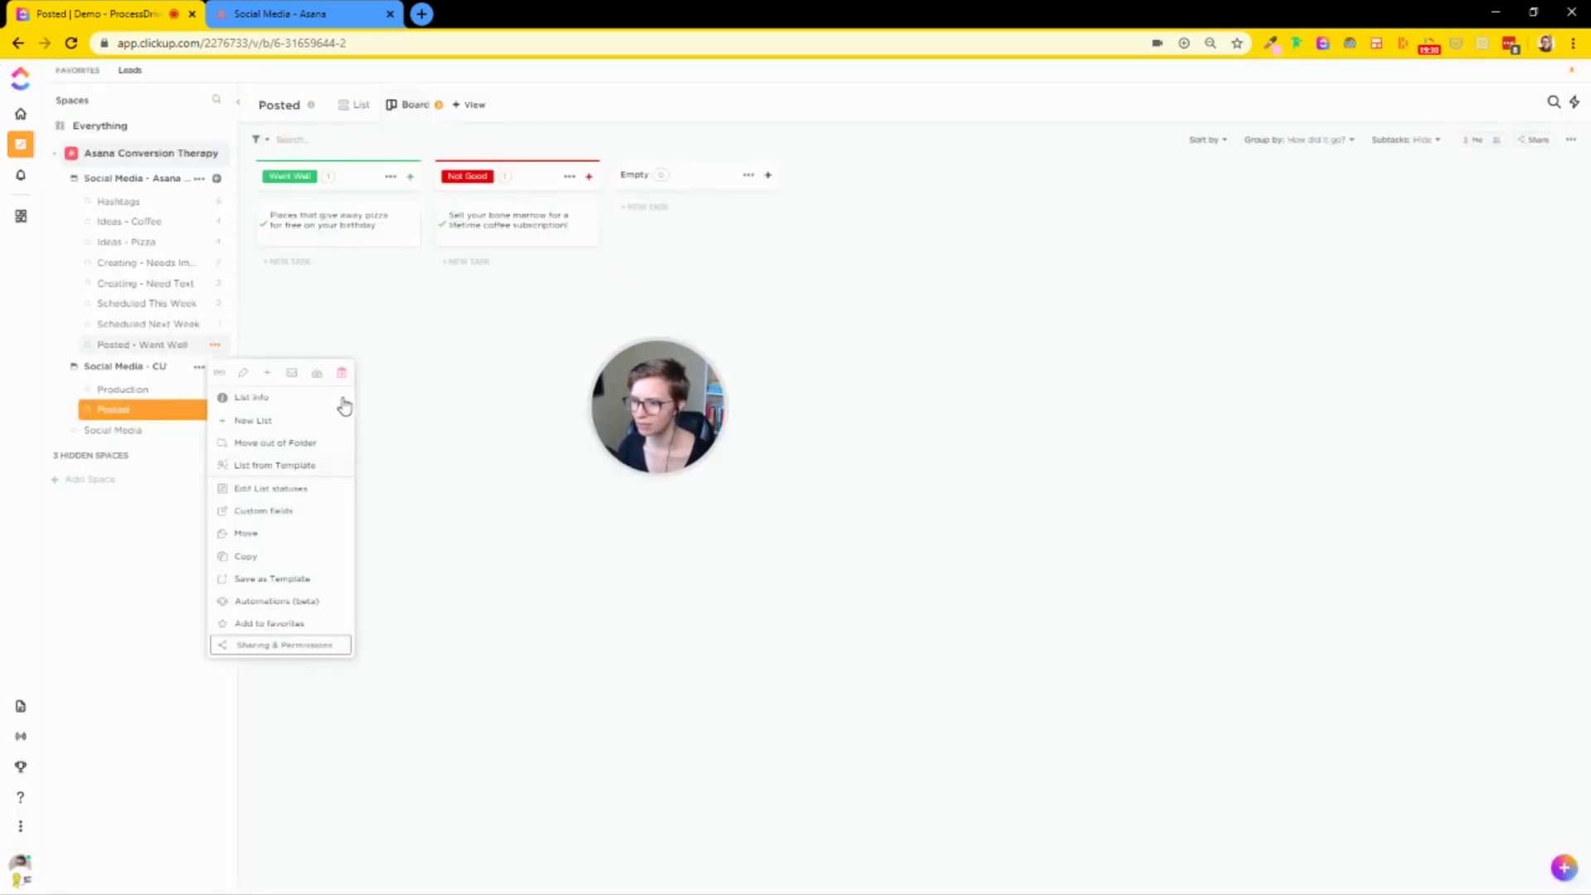
{"action": "left_click", "coordinate": [387, 281]}
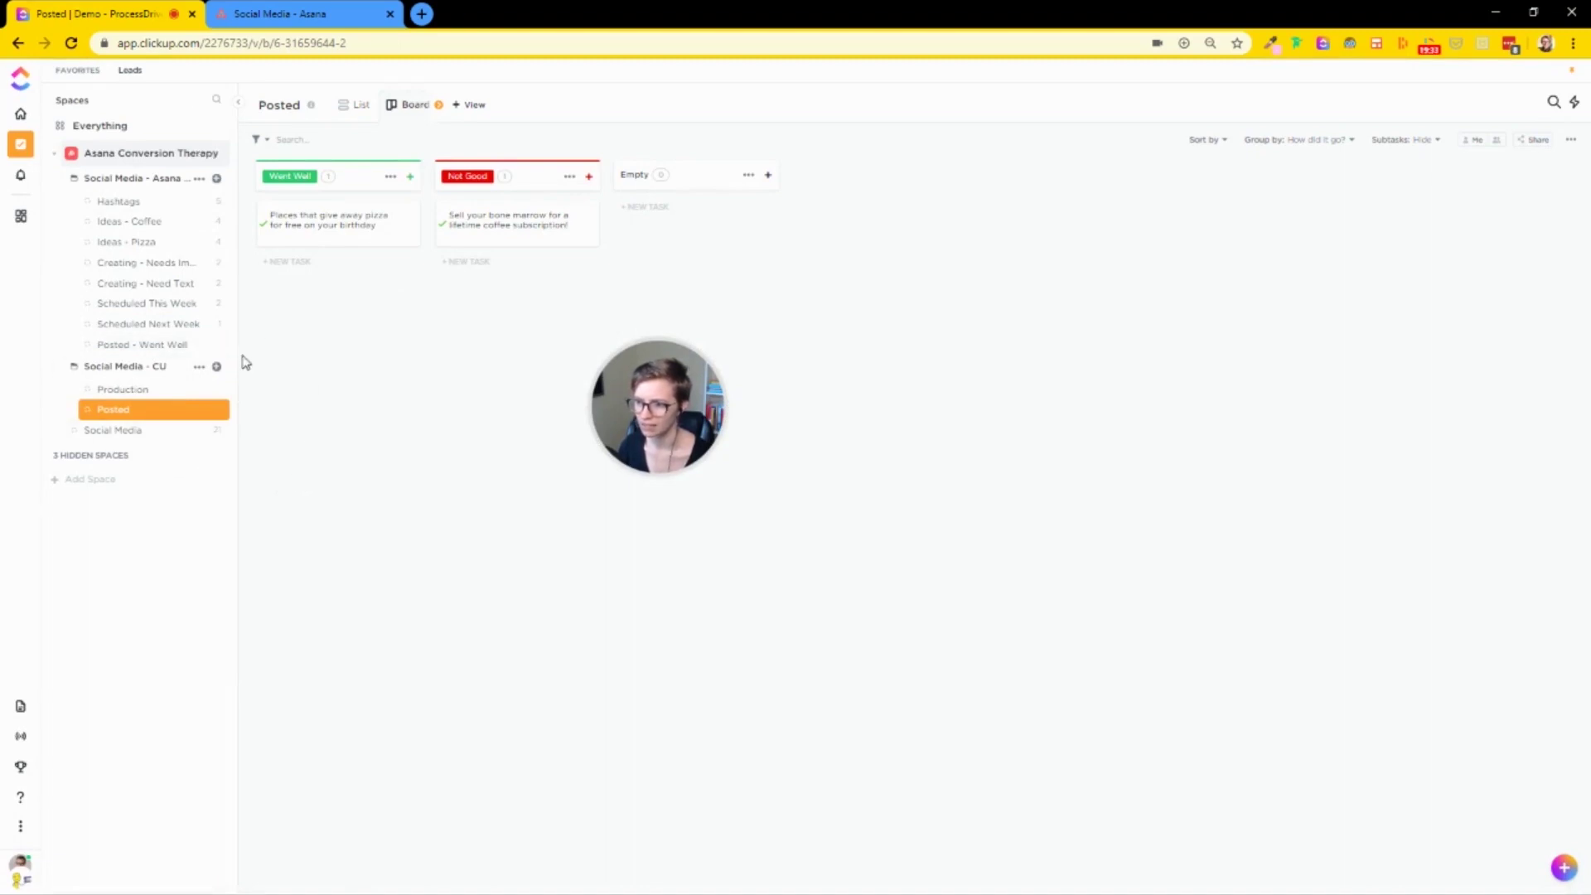
{"action": "left_click", "coordinate": [215, 344]}
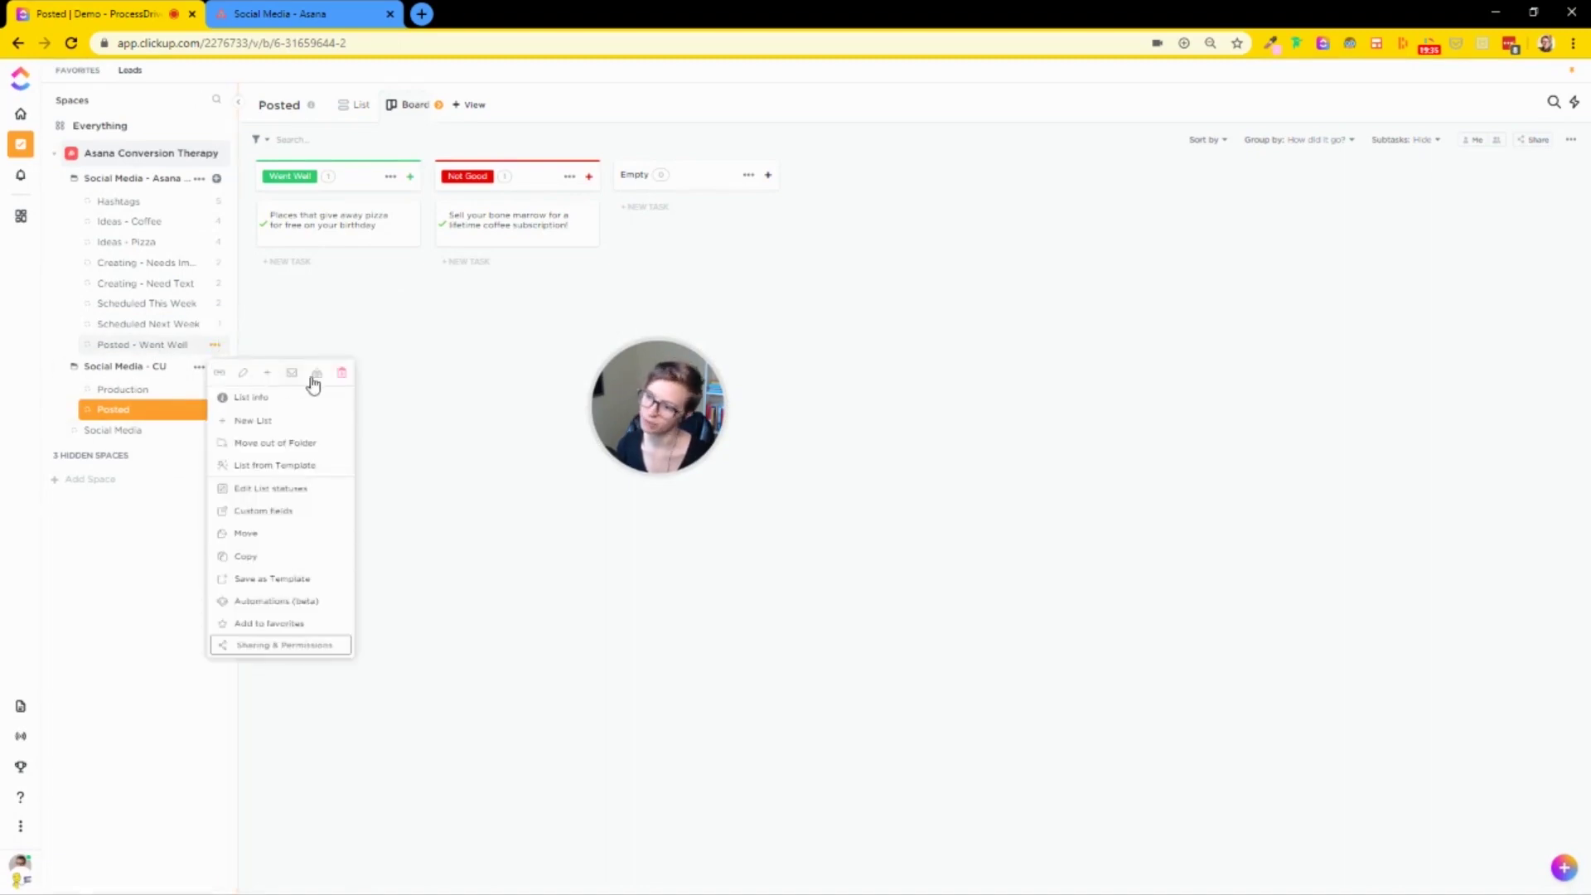
{"action": "left_click", "coordinate": [341, 374]}
{"action": "left_click", "coordinate": [827, 339]}
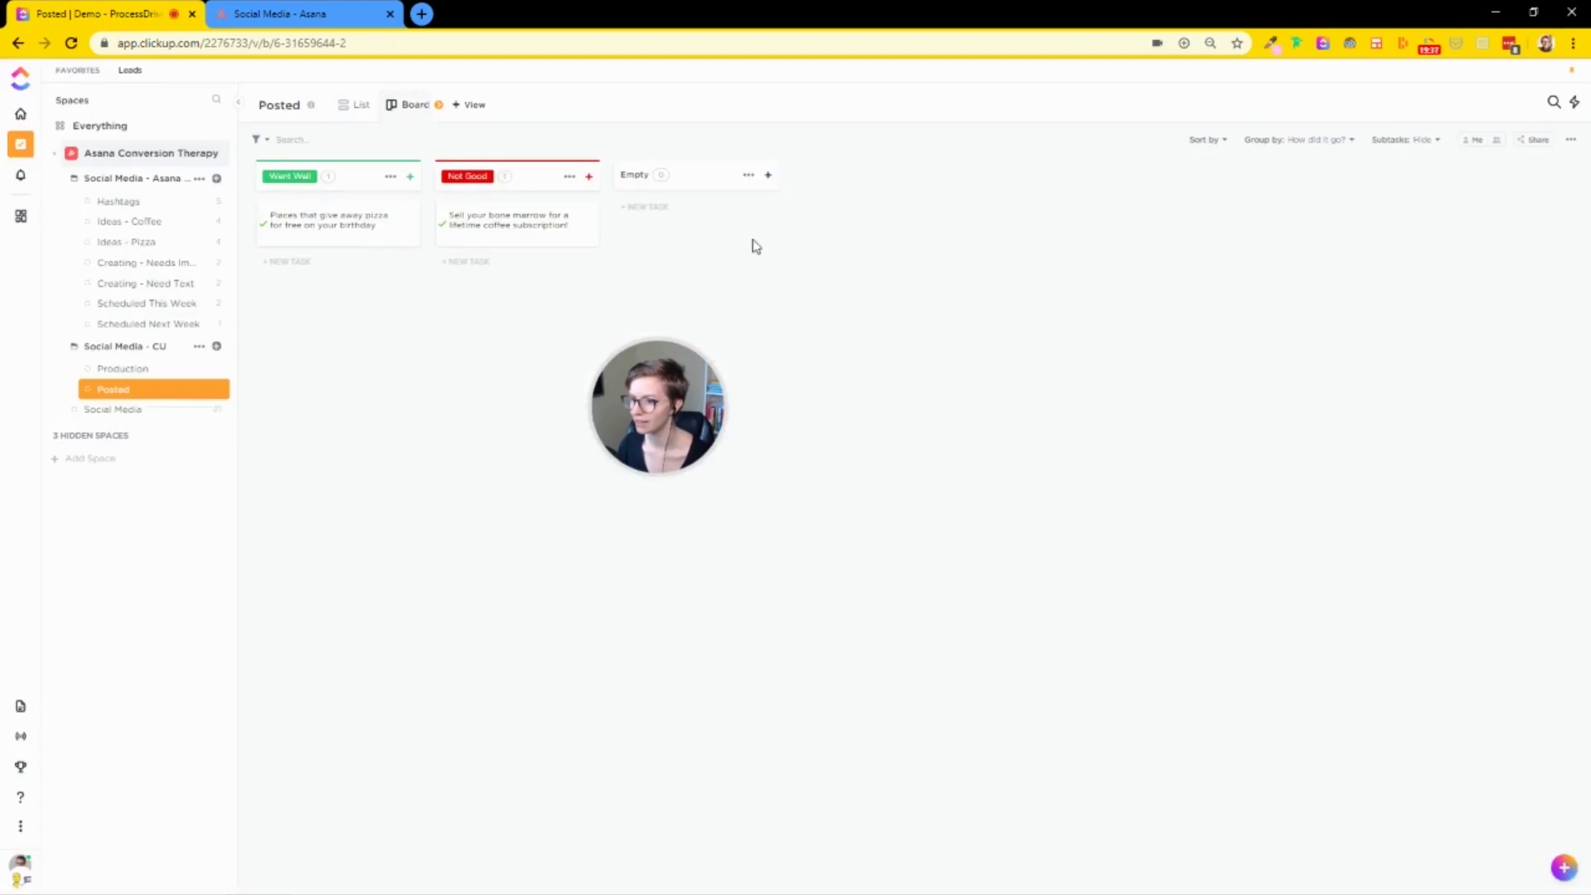
Step: Review the tasks in the Scheduled Next Week, Scheduled This Week, Creating - Need Text and Ideas - Coffee lists
{"action": "left_click", "coordinate": [144, 324]}
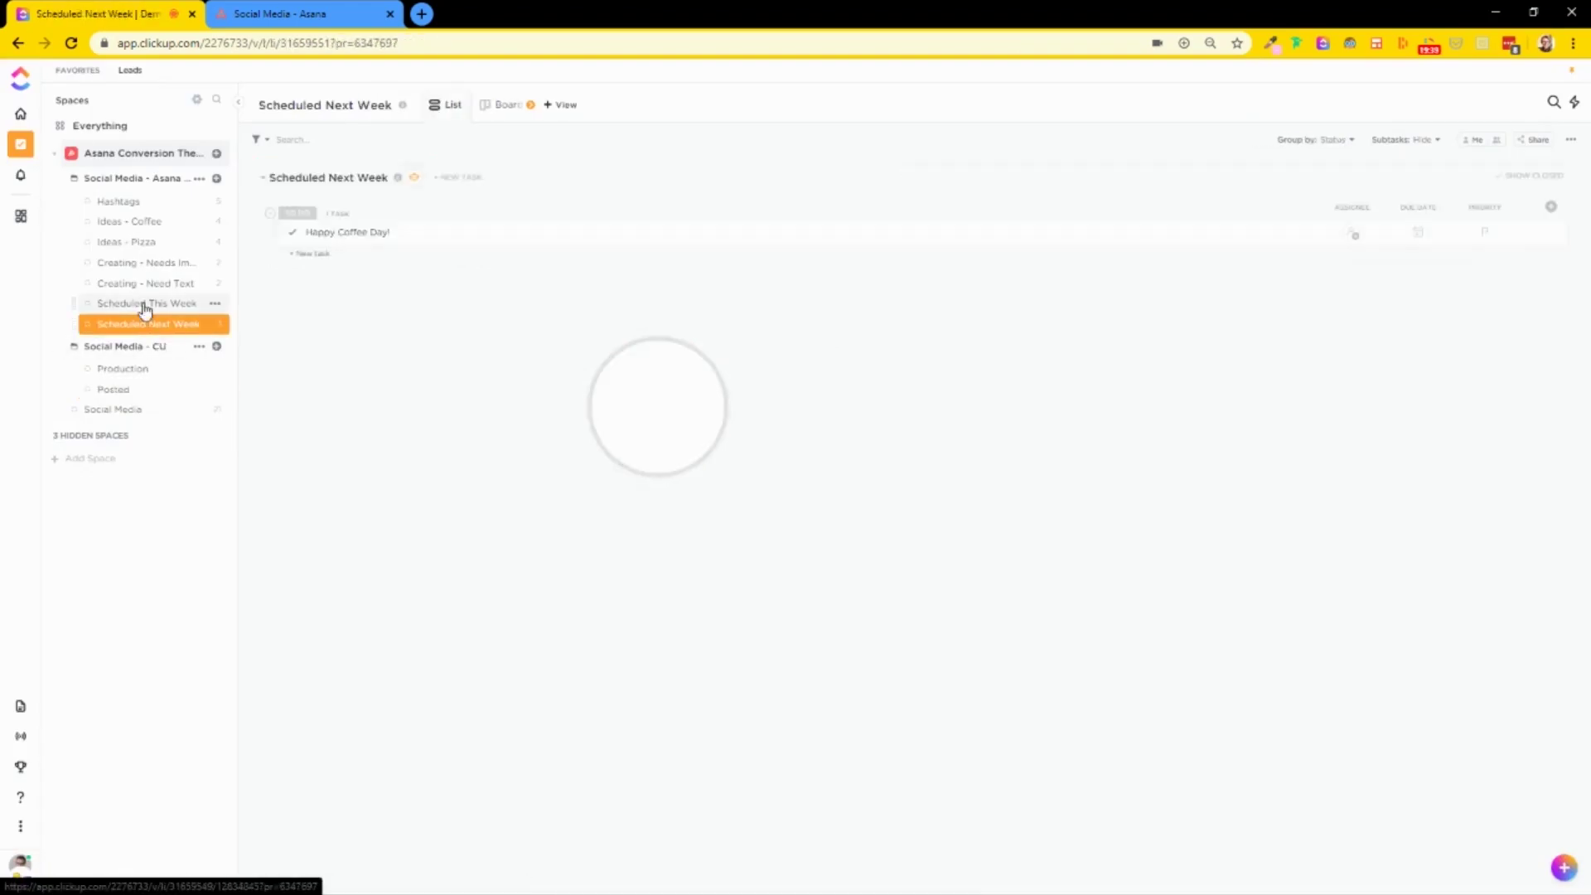
{"action": "left_click", "coordinate": [144, 306]}
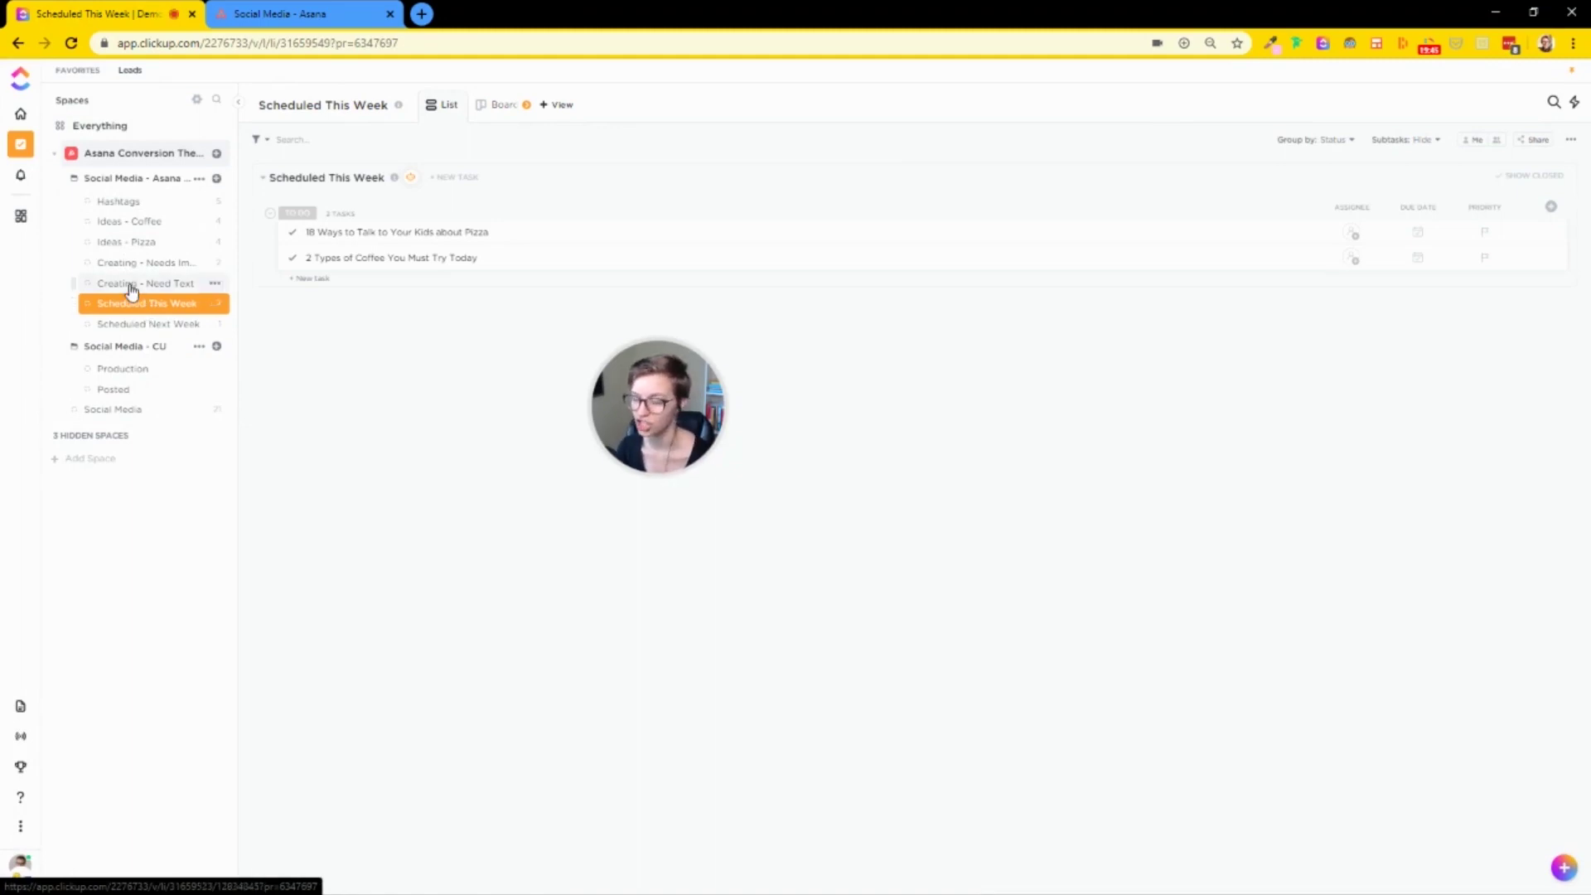
{"action": "left_click", "coordinate": [131, 285]}
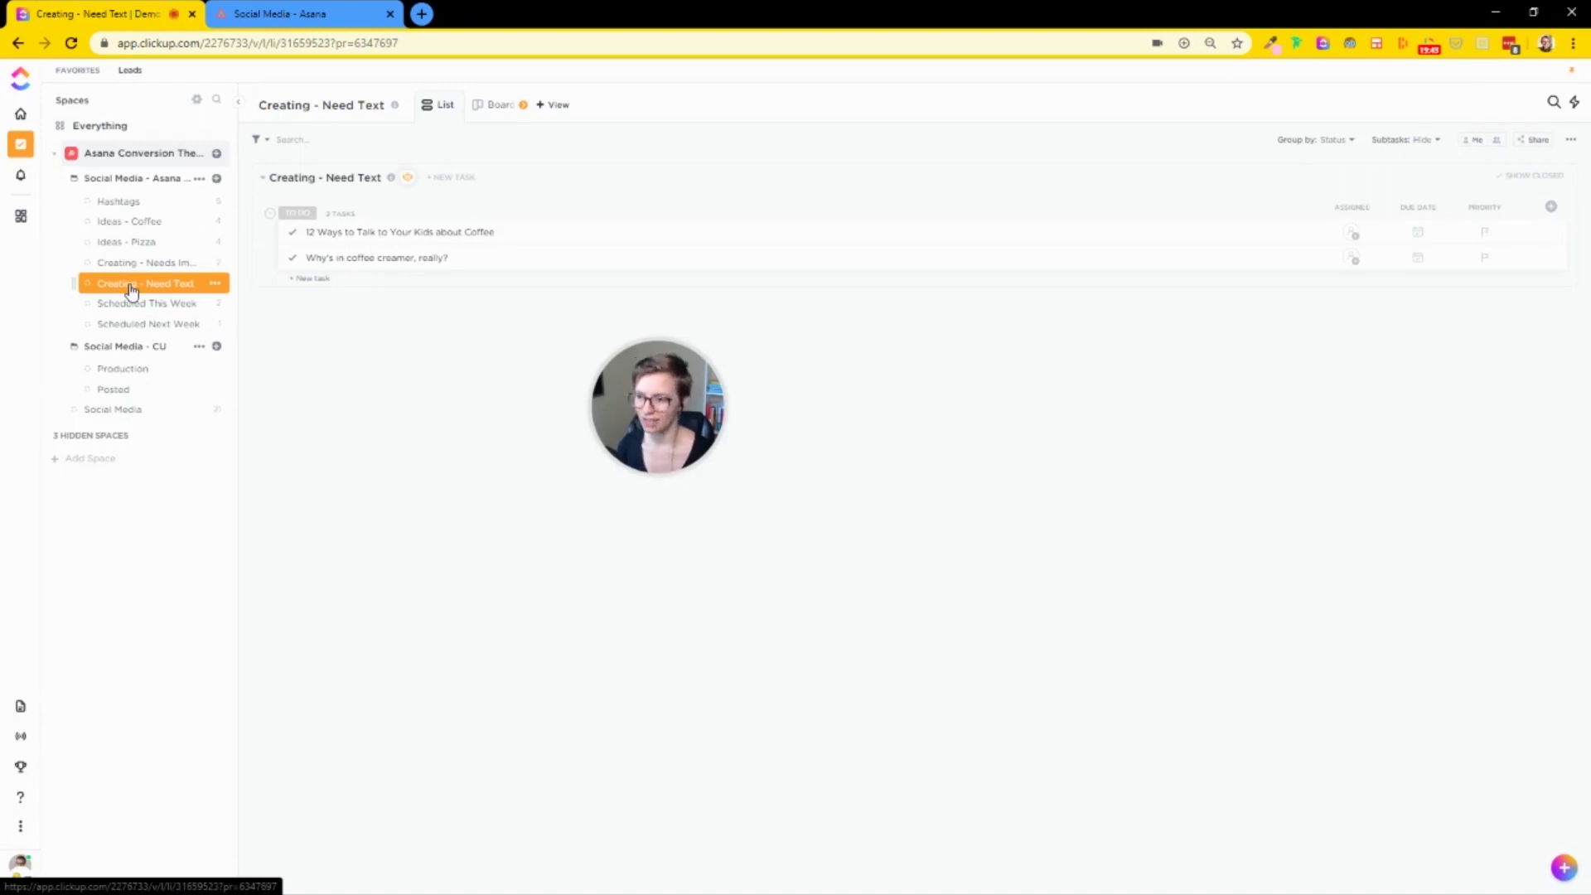
{"action": "left_click", "coordinate": [130, 228]}
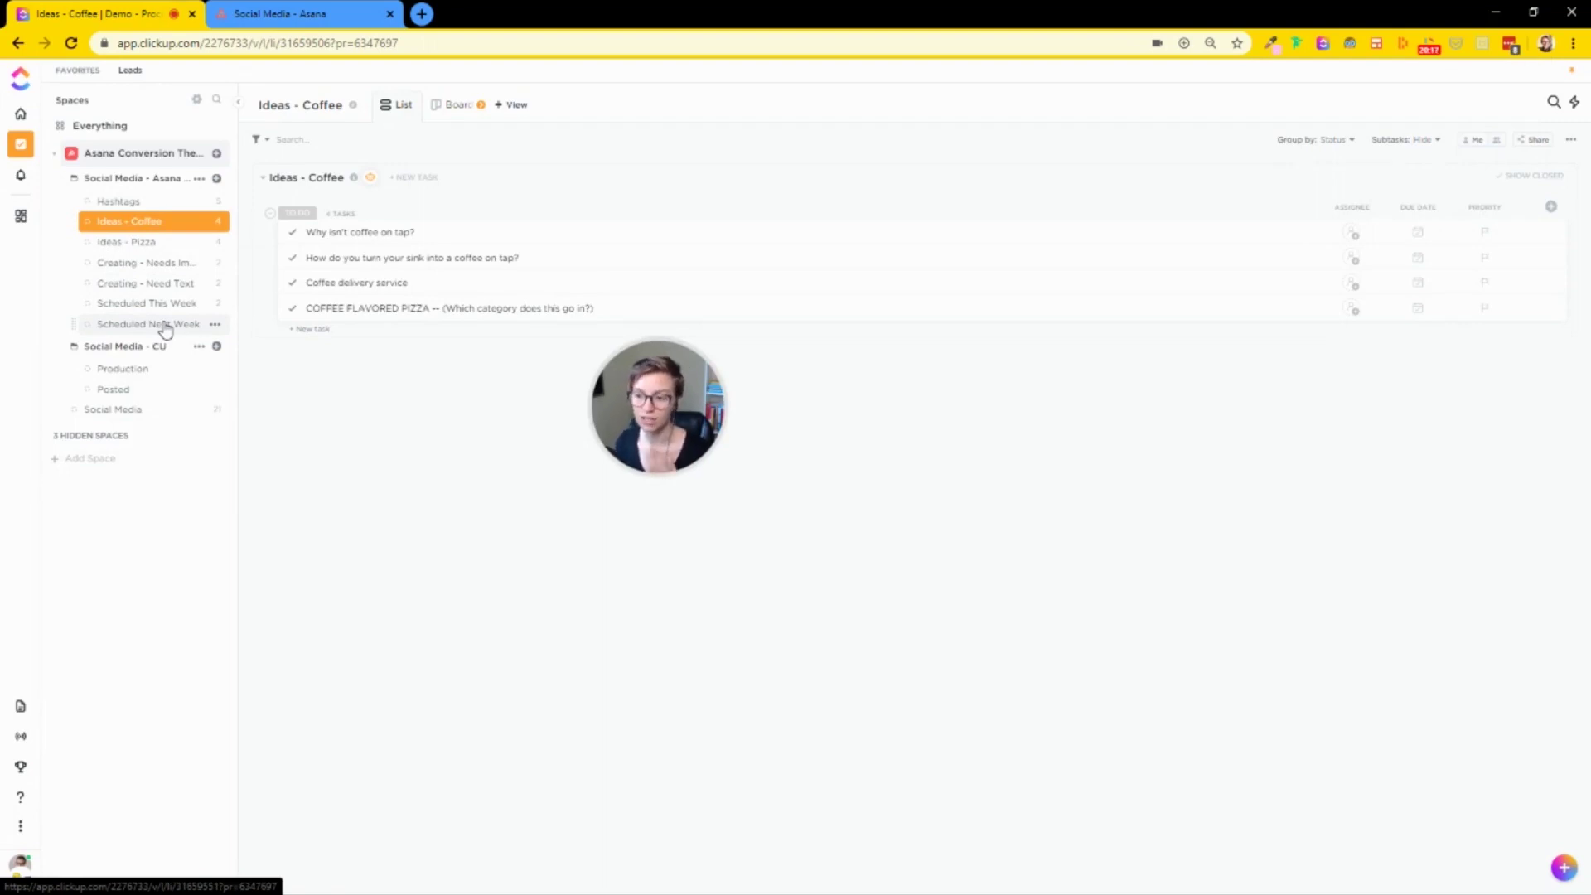
Step: Switch the Production list to custom statuses and name the two active statuses Idea and Creating
{"action": "left_click", "coordinate": [178, 372]}
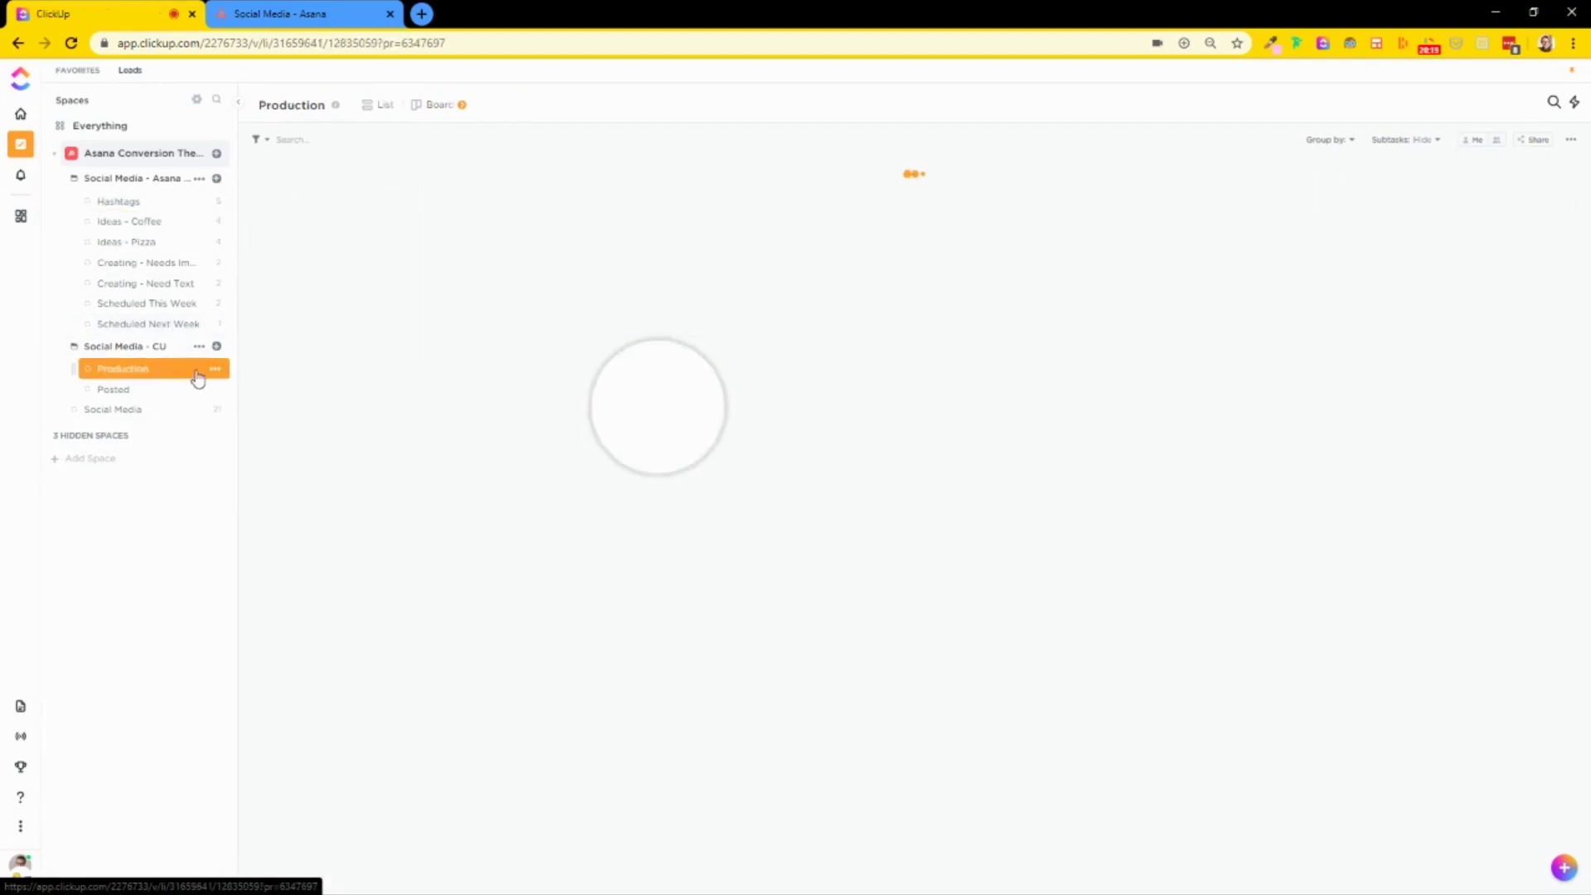
{"action": "left_click", "coordinate": [215, 375]}
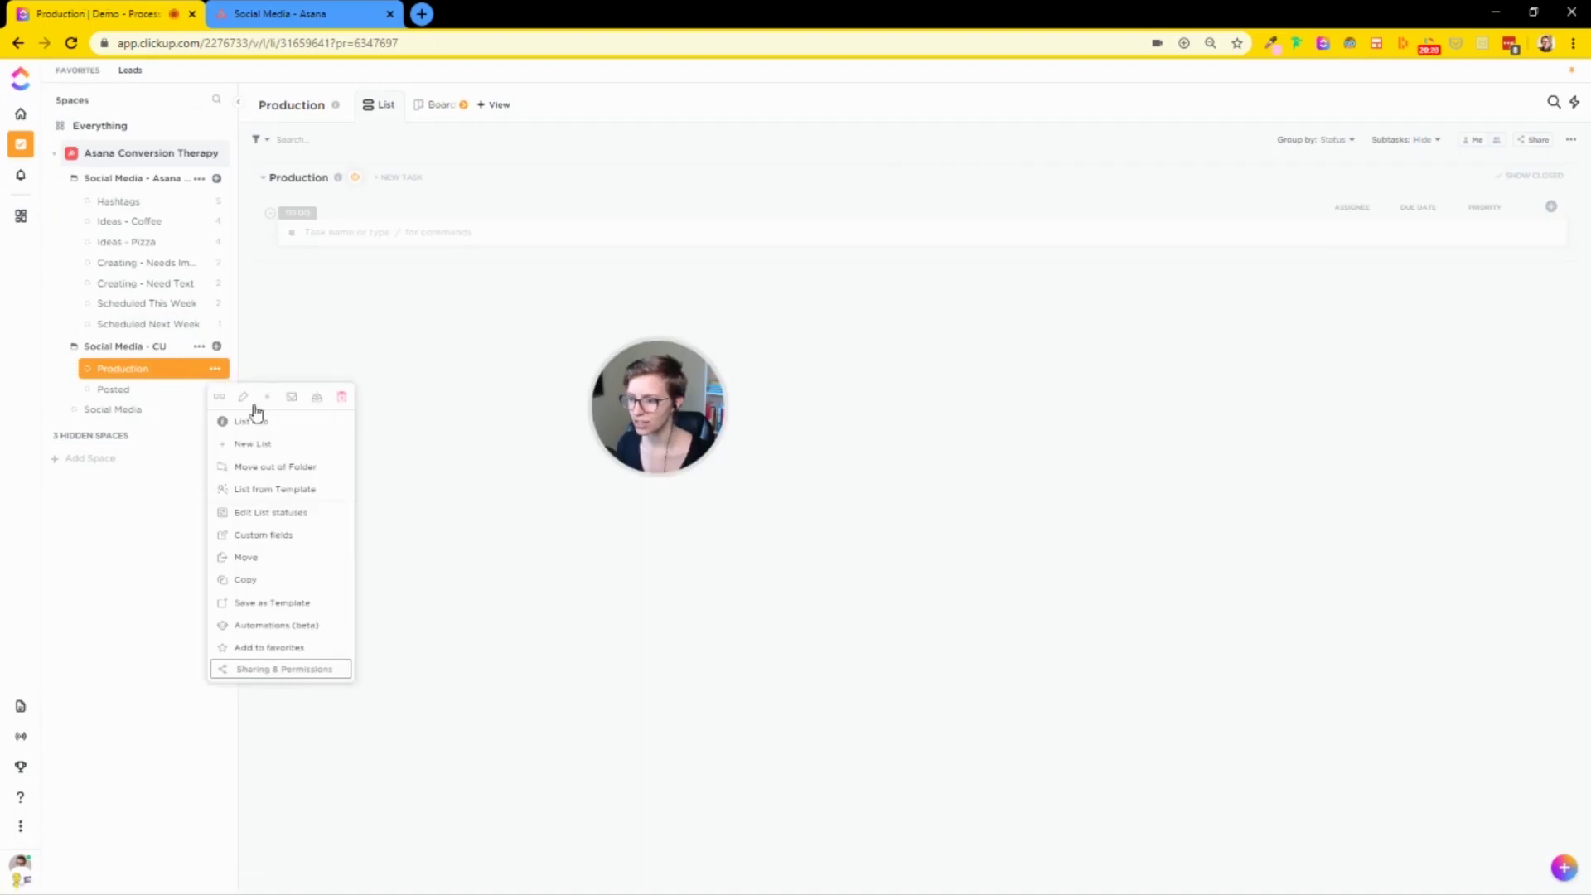
{"action": "left_click", "coordinate": [266, 511]}
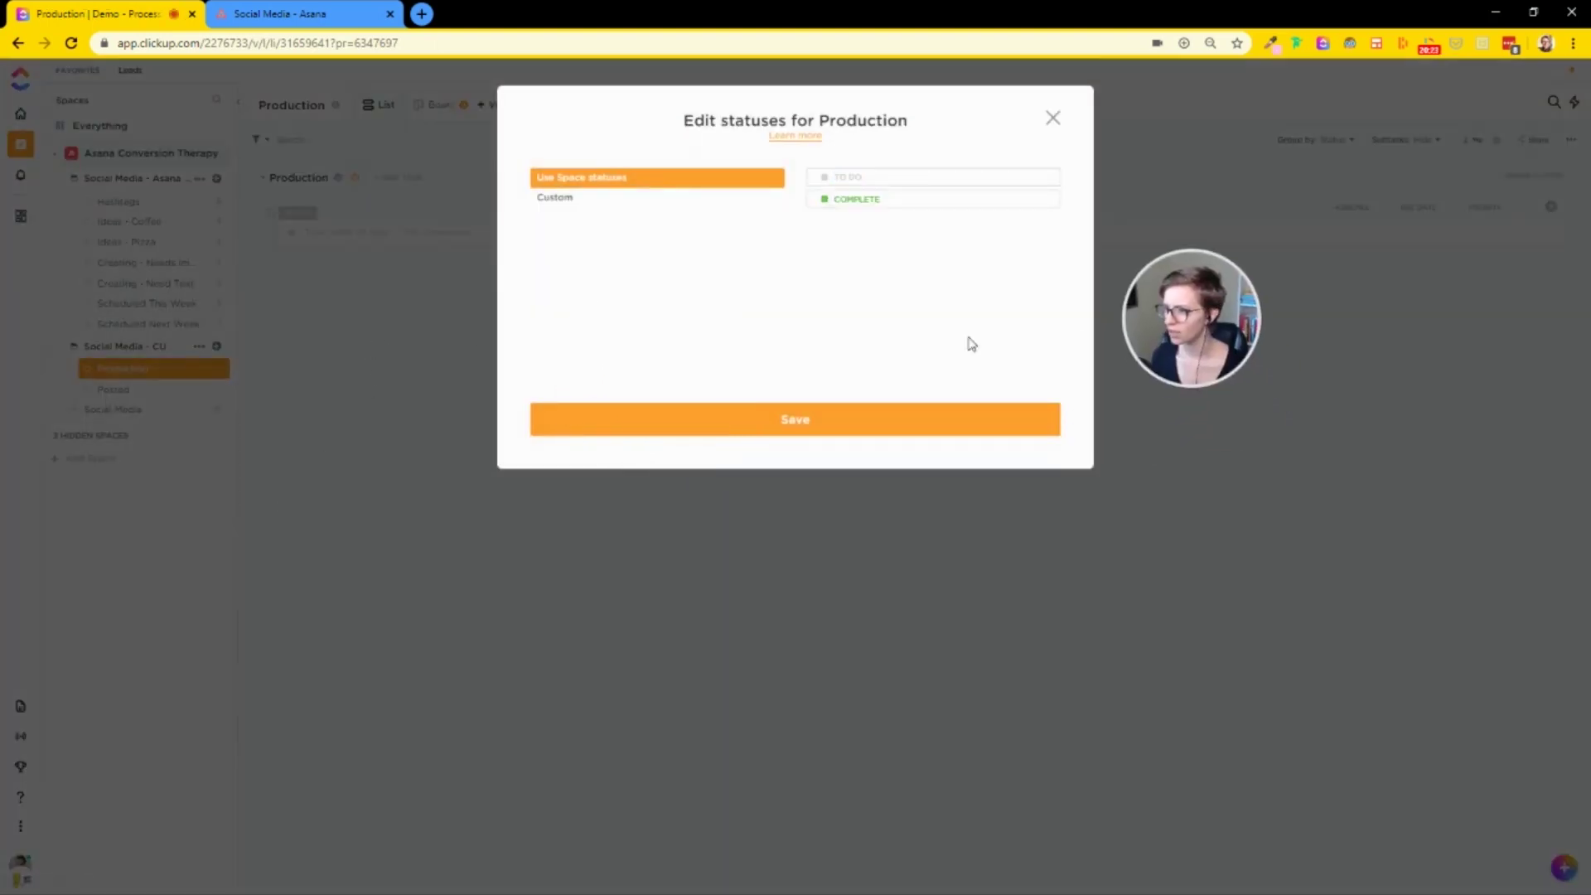
{"action": "left_click", "coordinate": [554, 199]}
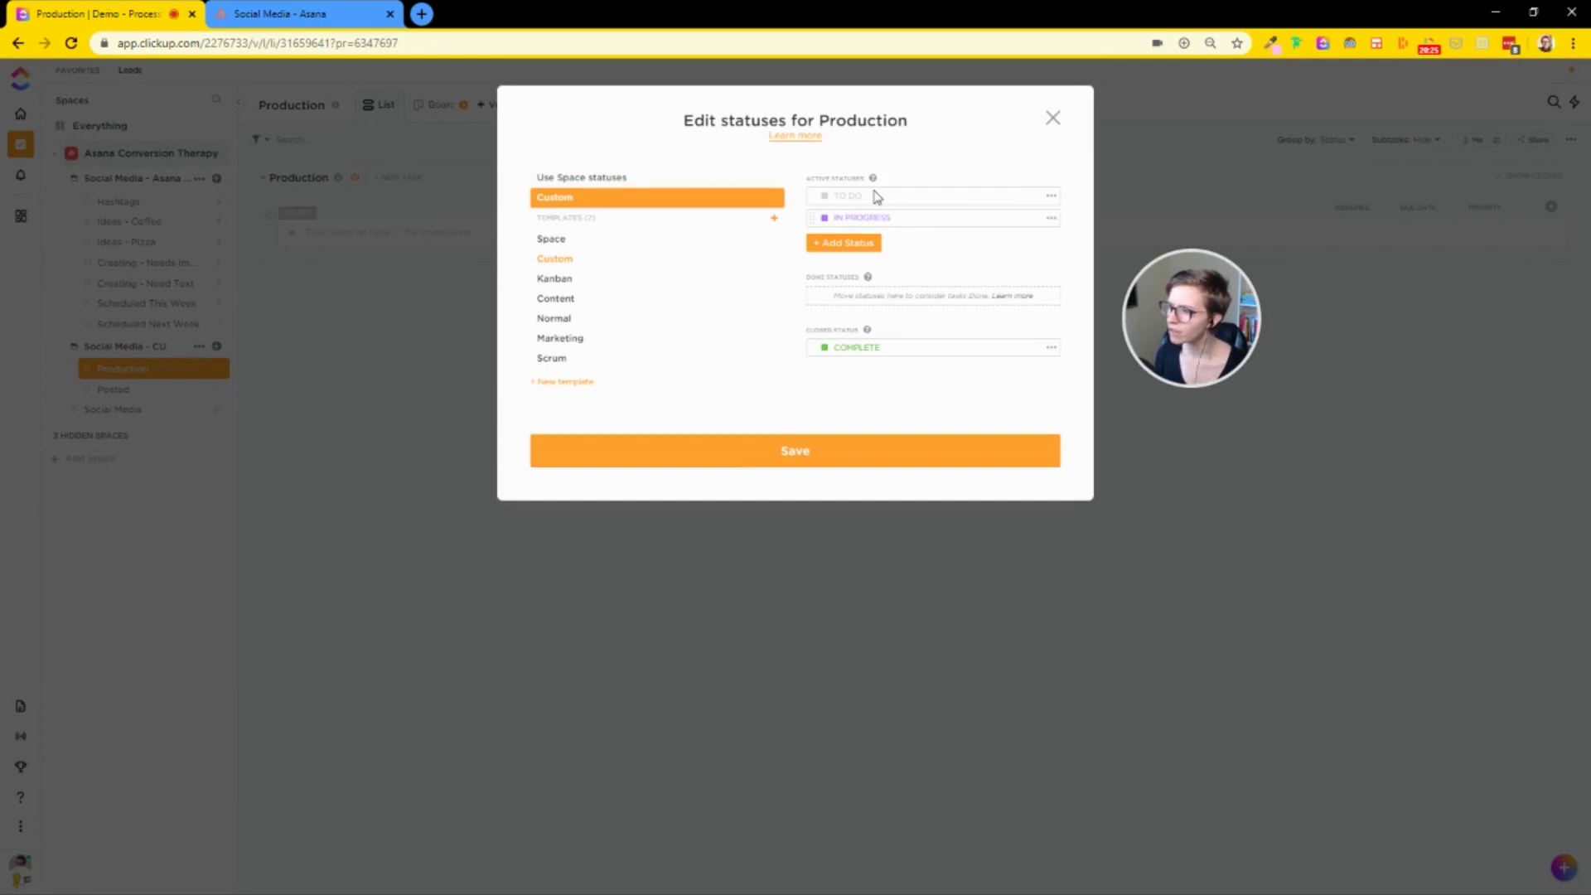
{"action": "left_click", "coordinate": [862, 217]}
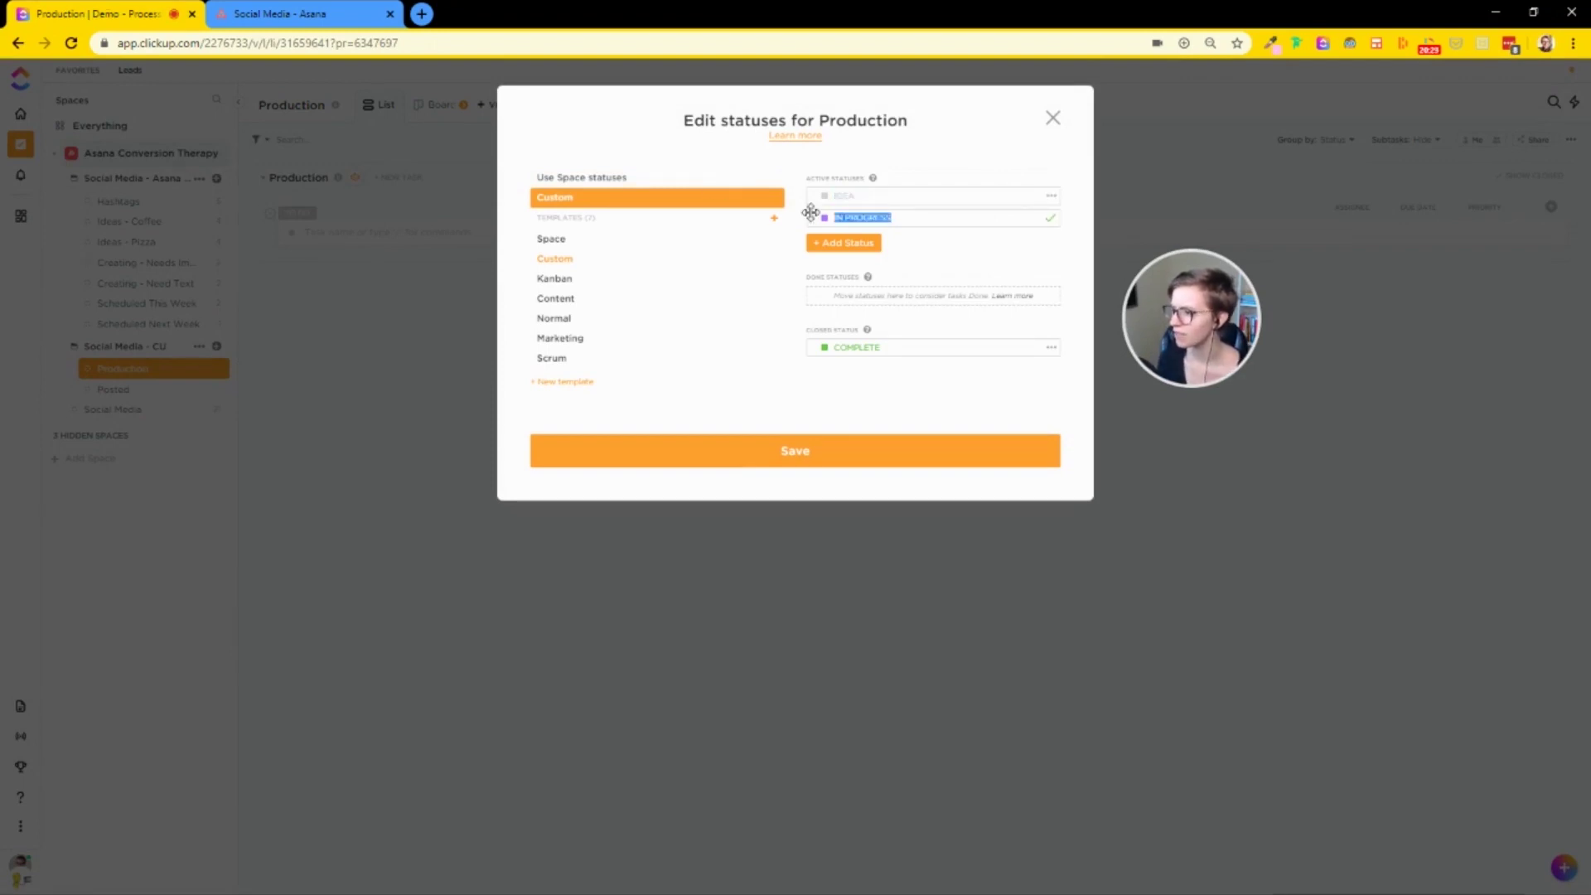
{"action": "type", "text": "C"}
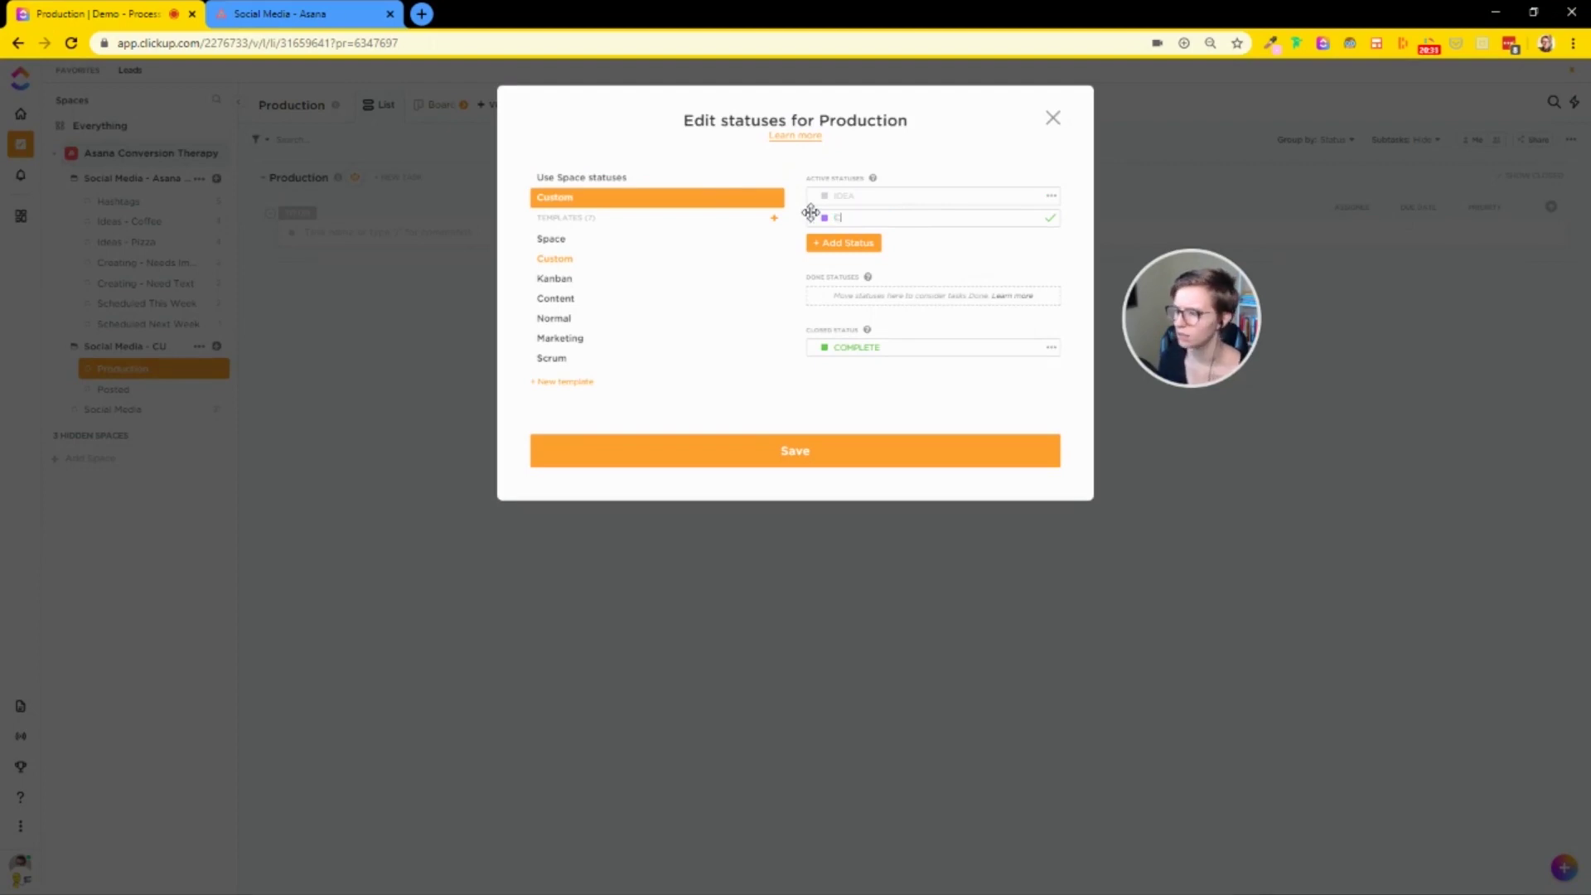
{"action": "type", "text": "REATING"}
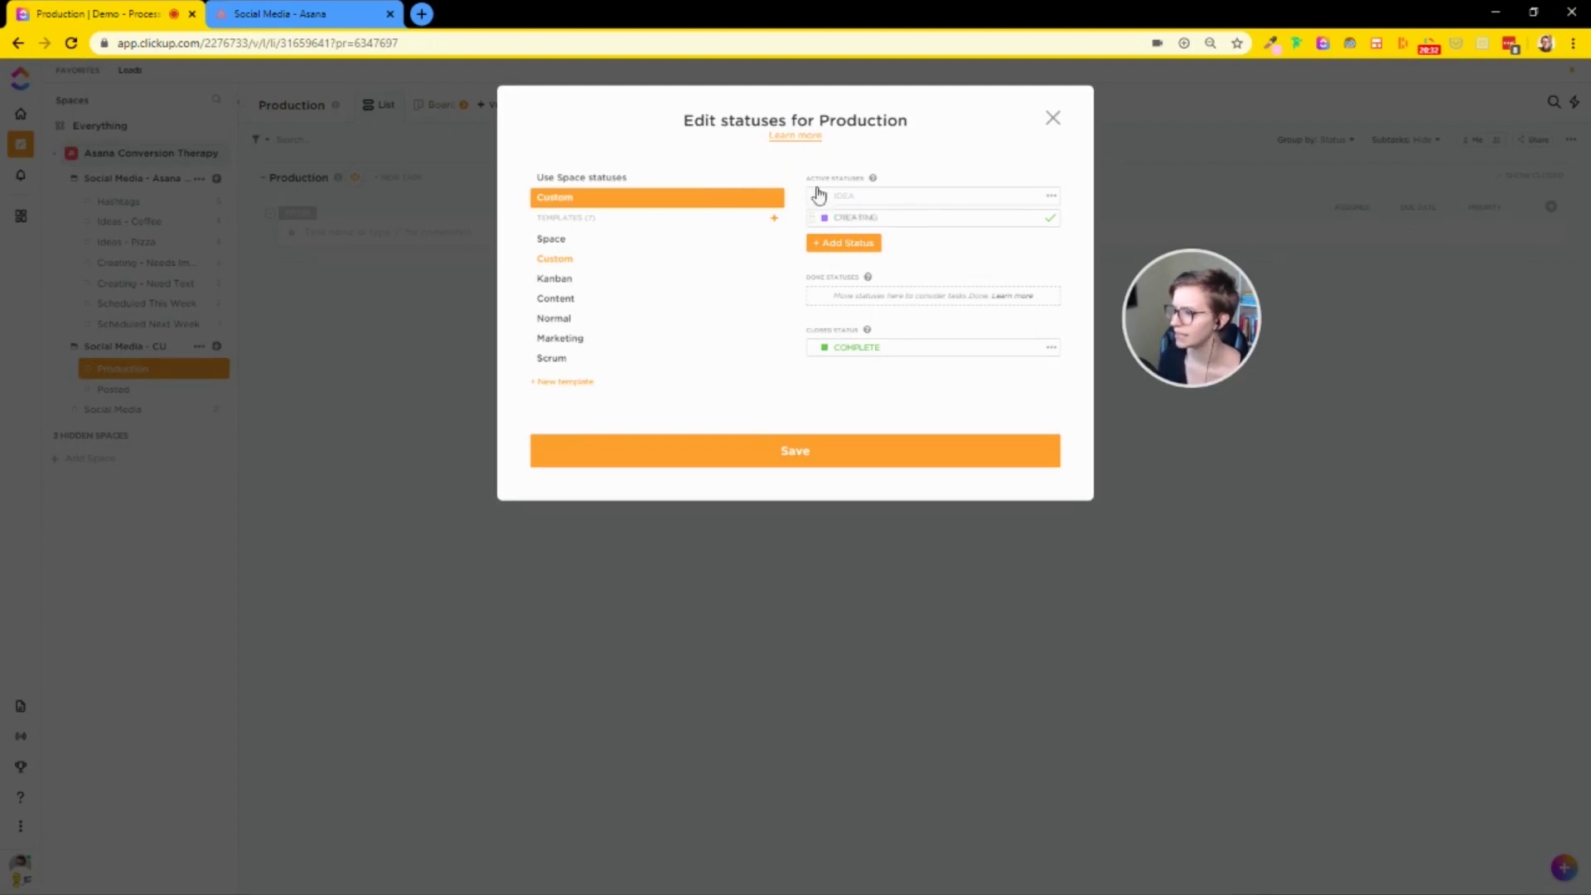
Step: Add a Scheduled active status to Production, save the statuses and open the list's board view
{"action": "left_click", "coordinate": [862, 244]}
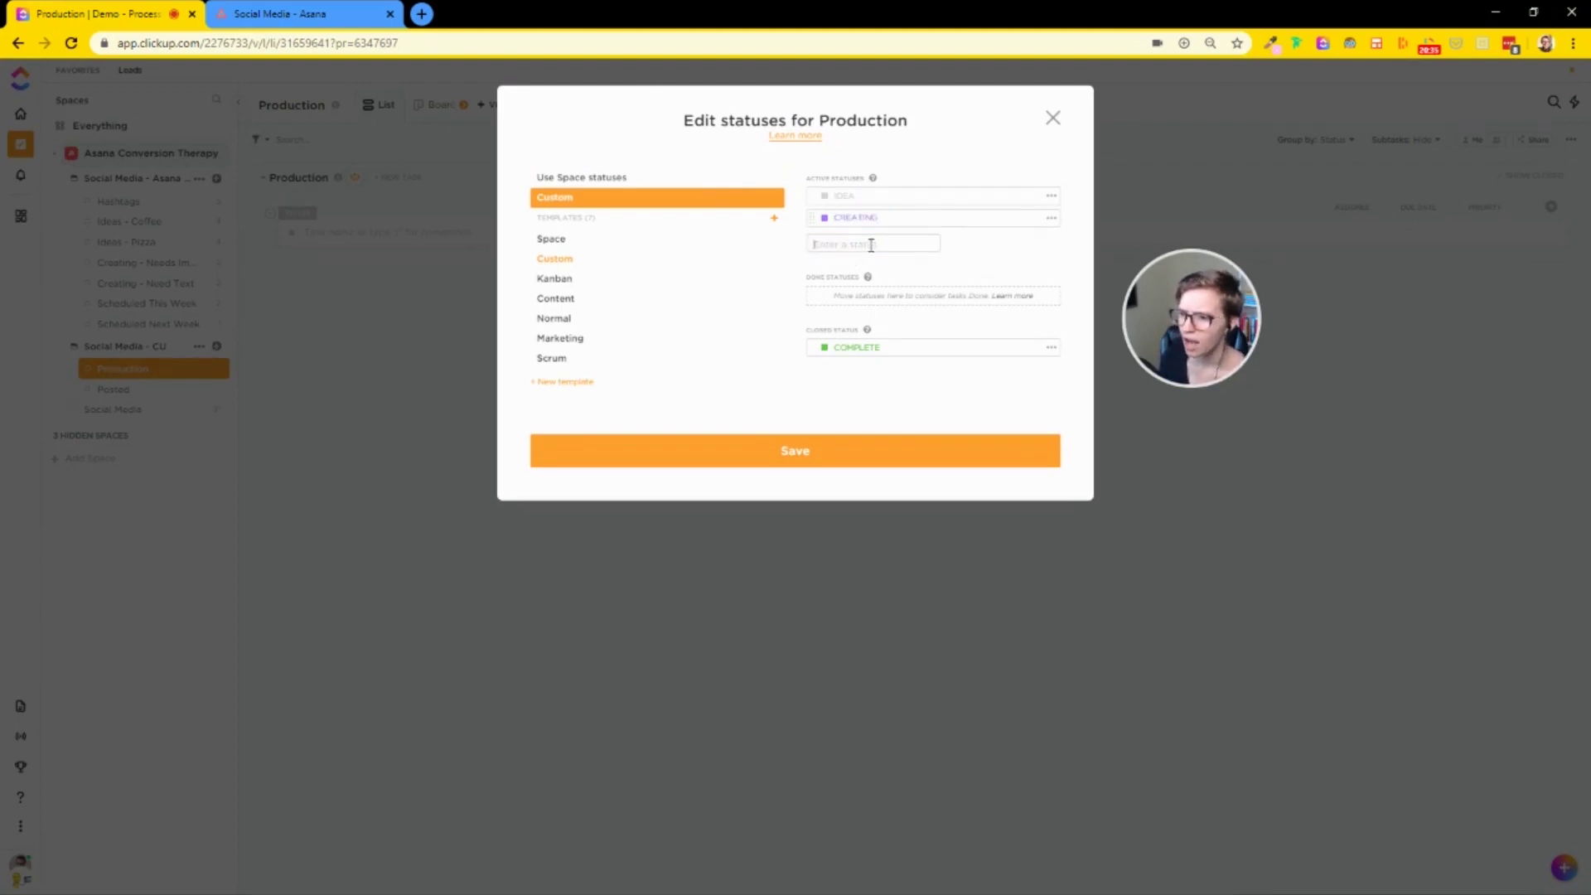
{"action": "type", "text": "Scheduled"}
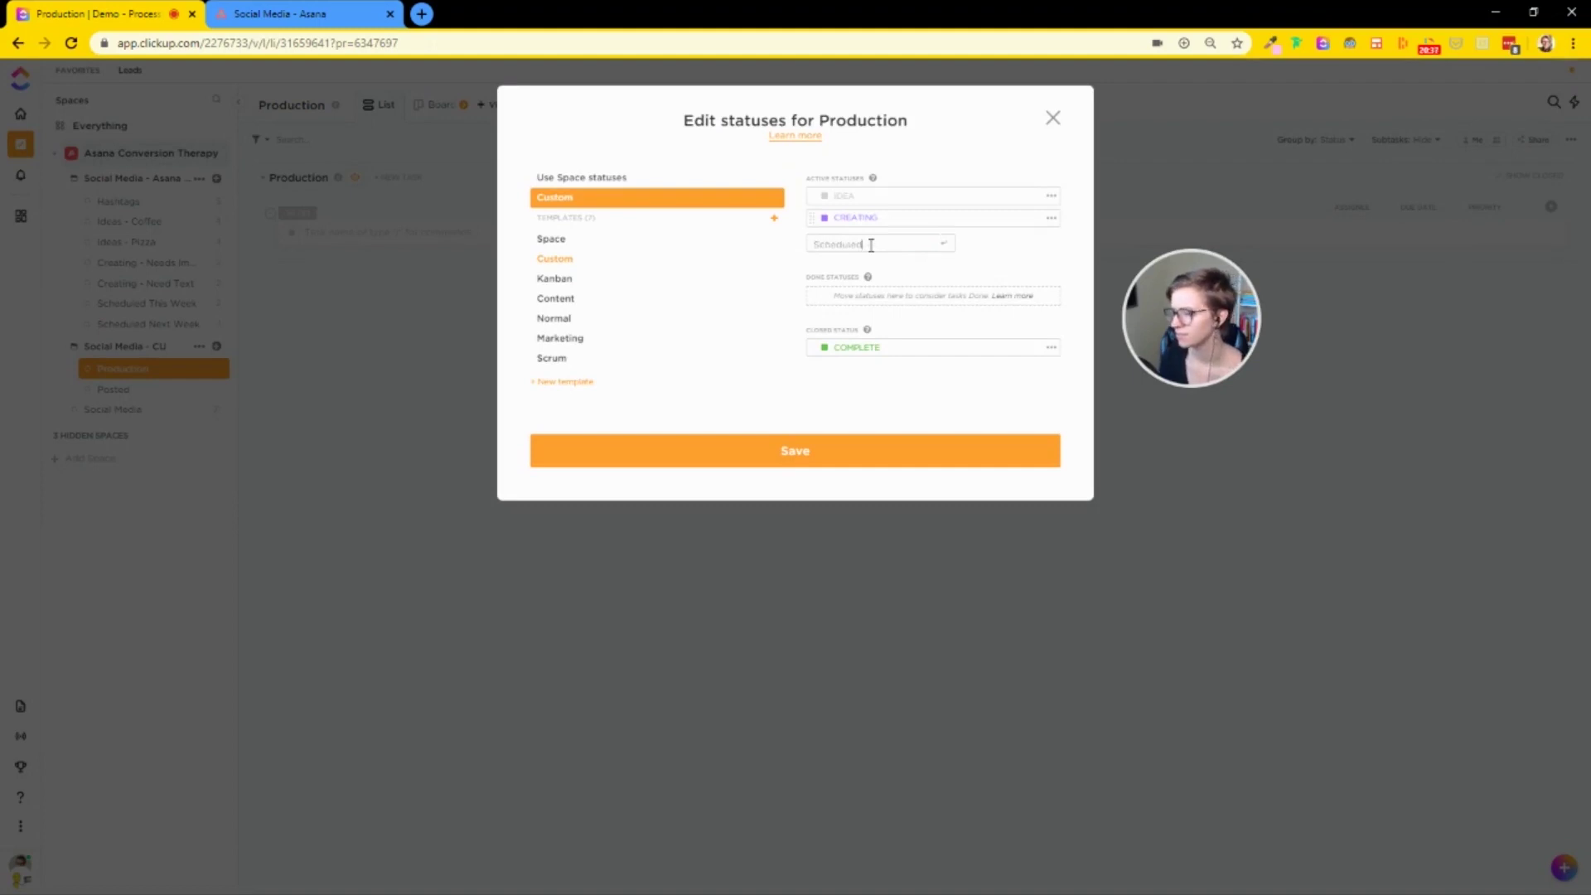
{"action": "key", "text": "Return"}
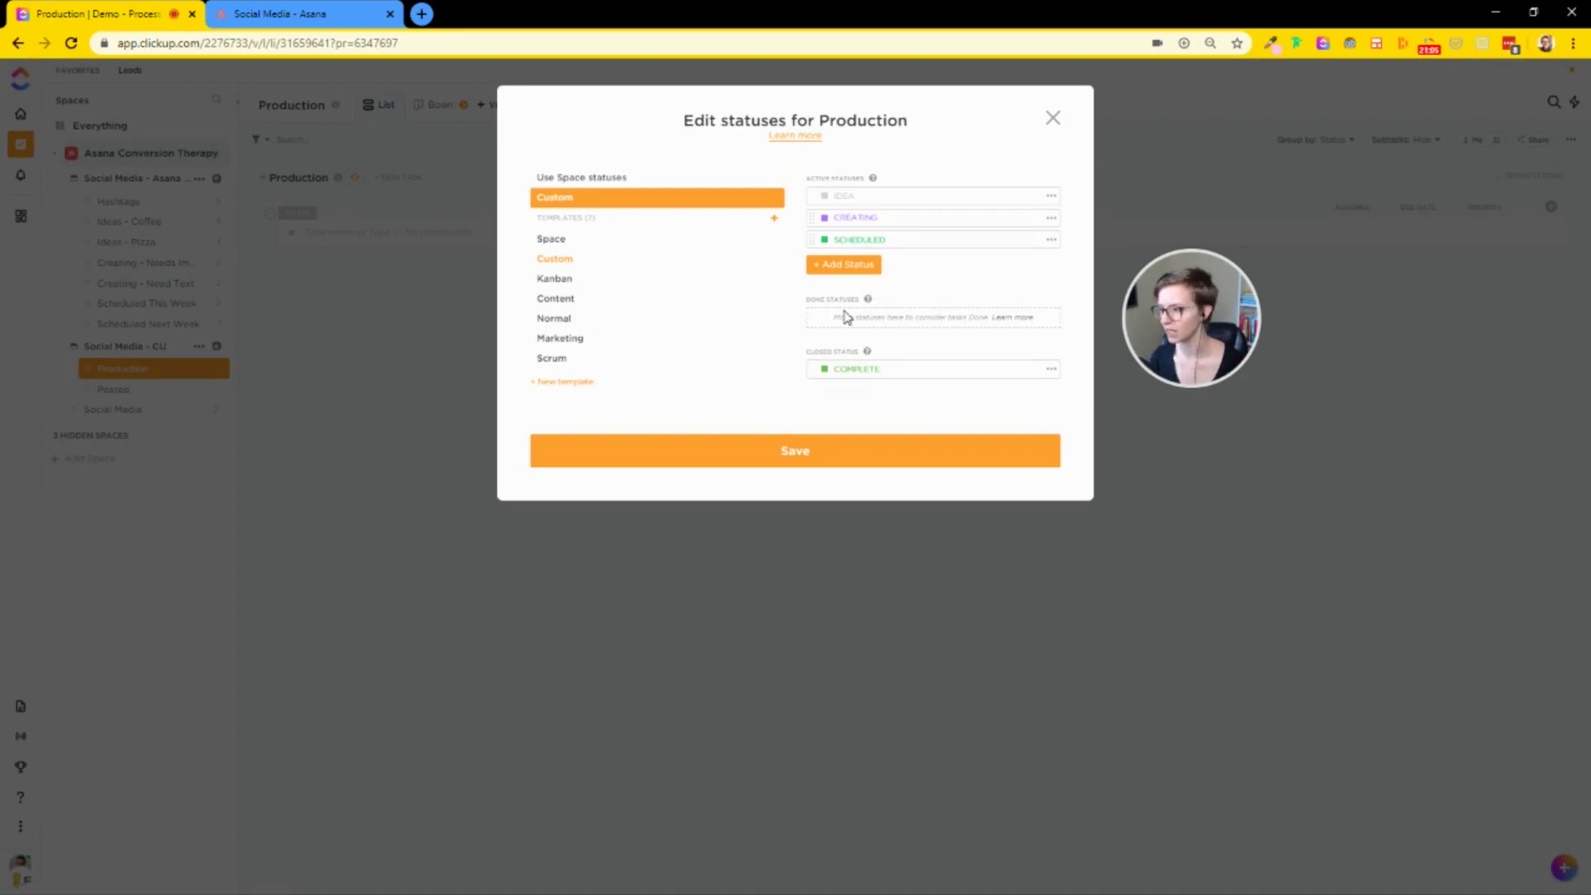
{"action": "left_click", "coordinate": [769, 450]}
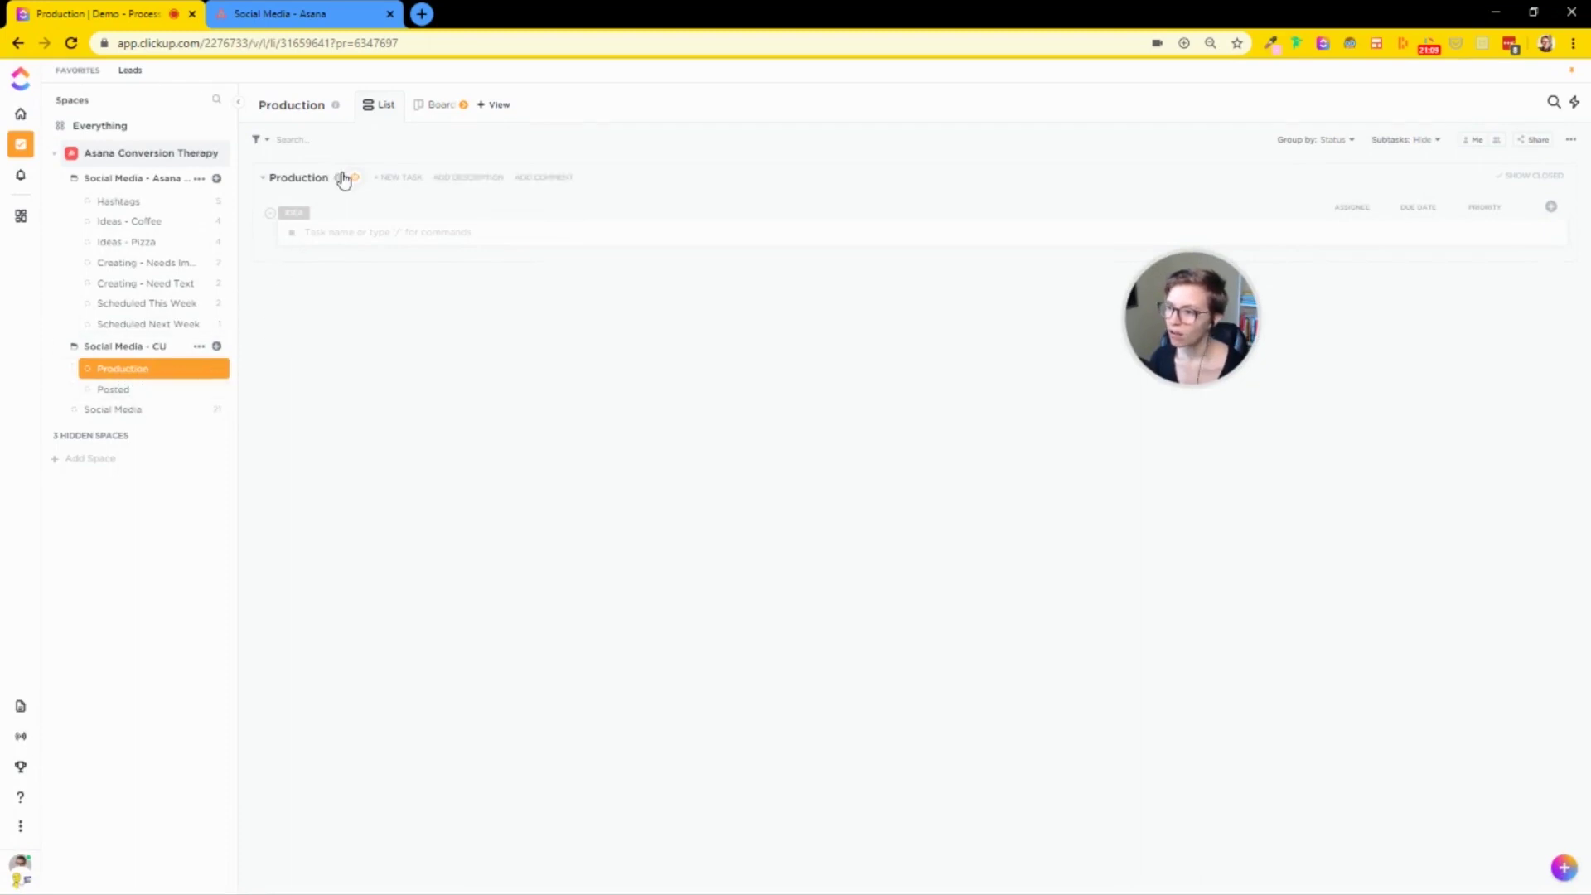
{"action": "left_click", "coordinate": [424, 110]}
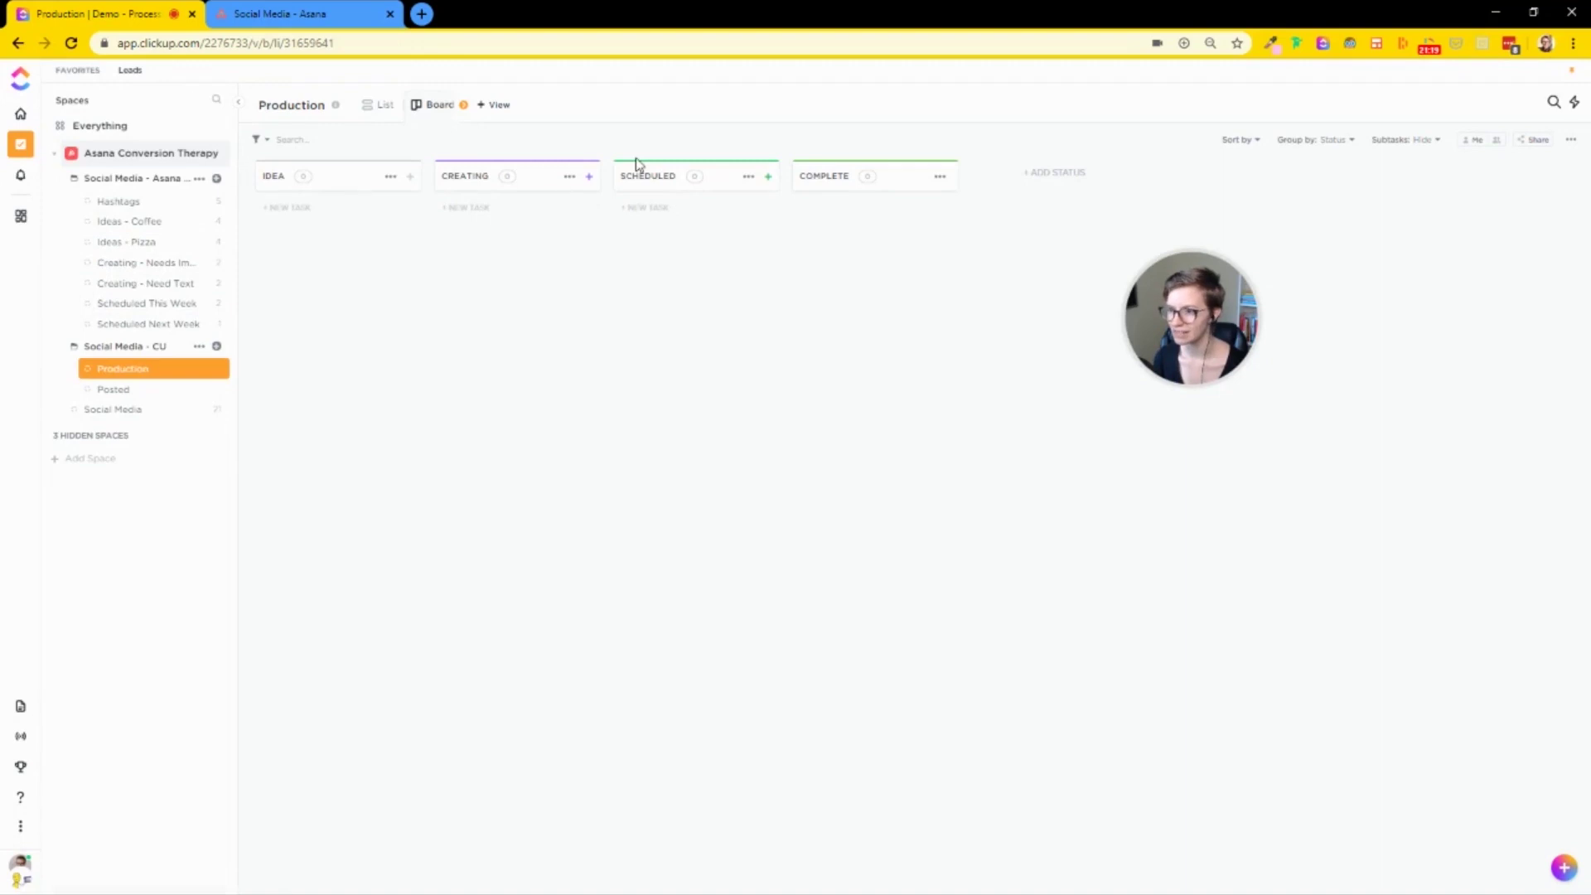
Step: Rename the Complete status on the Production board to Posted
{"action": "left_click", "coordinate": [940, 179]}
{"action": "left_click", "coordinate": [952, 204]}
{"action": "key", "text": "ctrl+a"}
{"action": "type", "text": "Pu"}
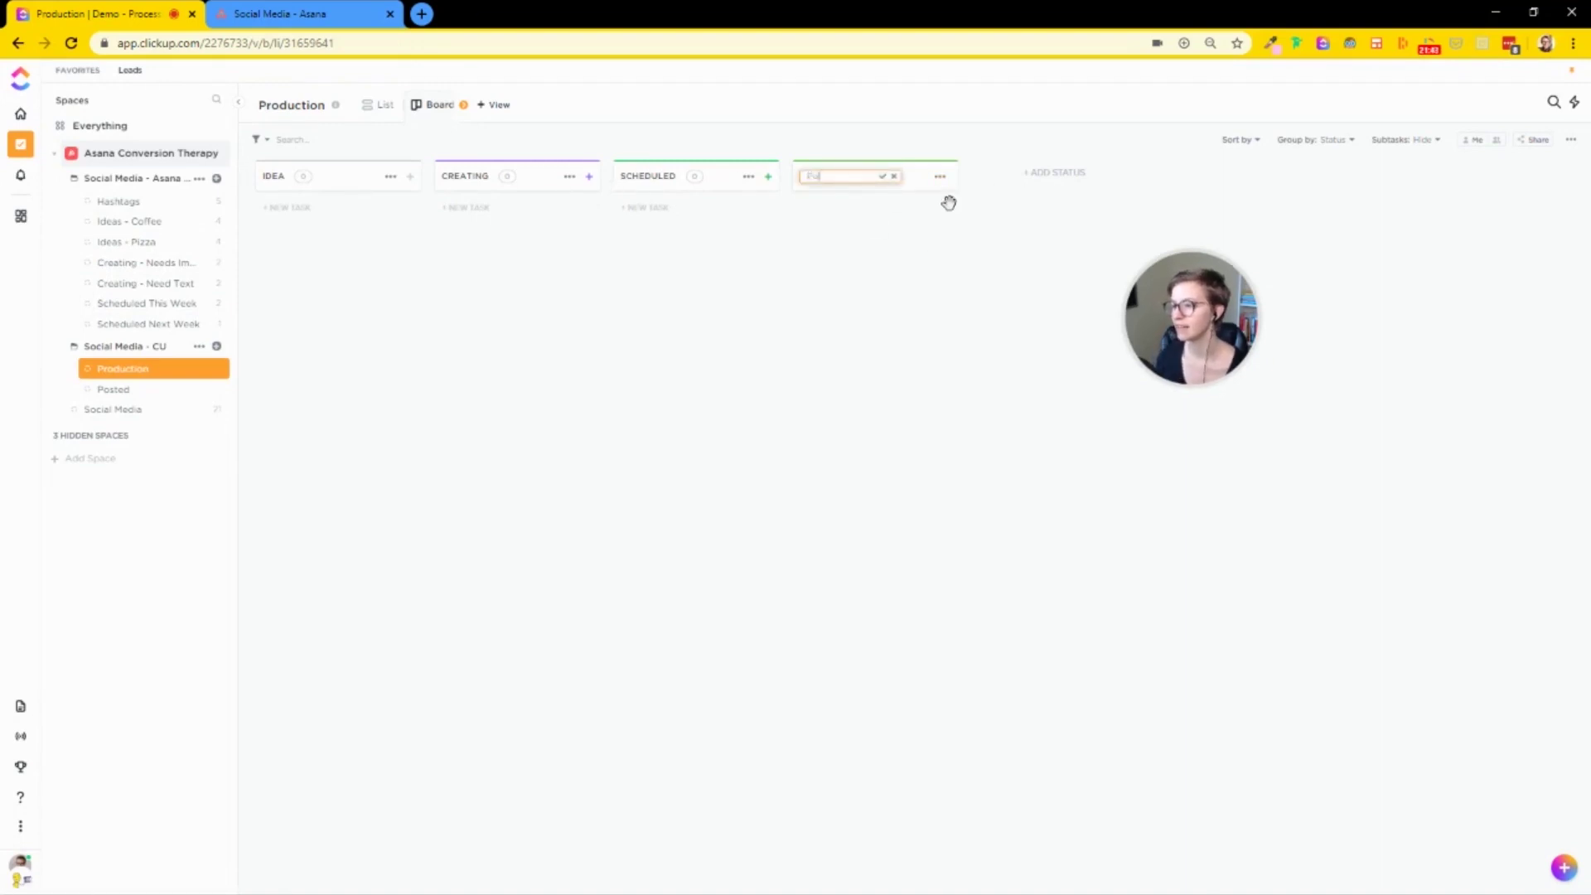
{"action": "type", "text": "sted"}
{"action": "key", "text": "Return"}
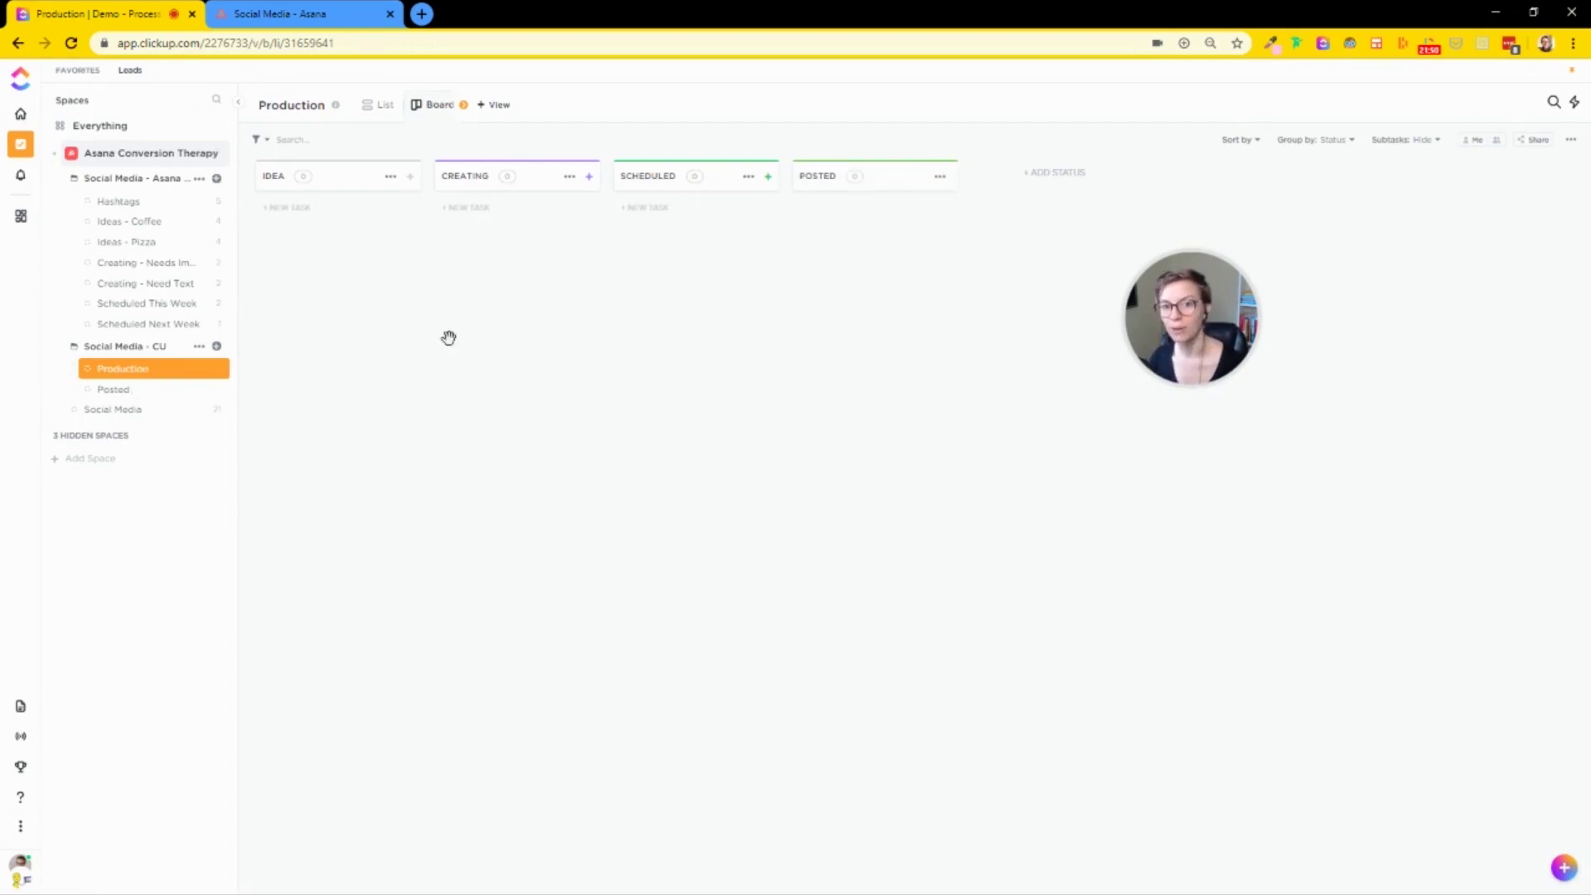
Step: Rename the Posted status on the Production board to Completed
{"action": "left_click", "coordinate": [943, 177]}
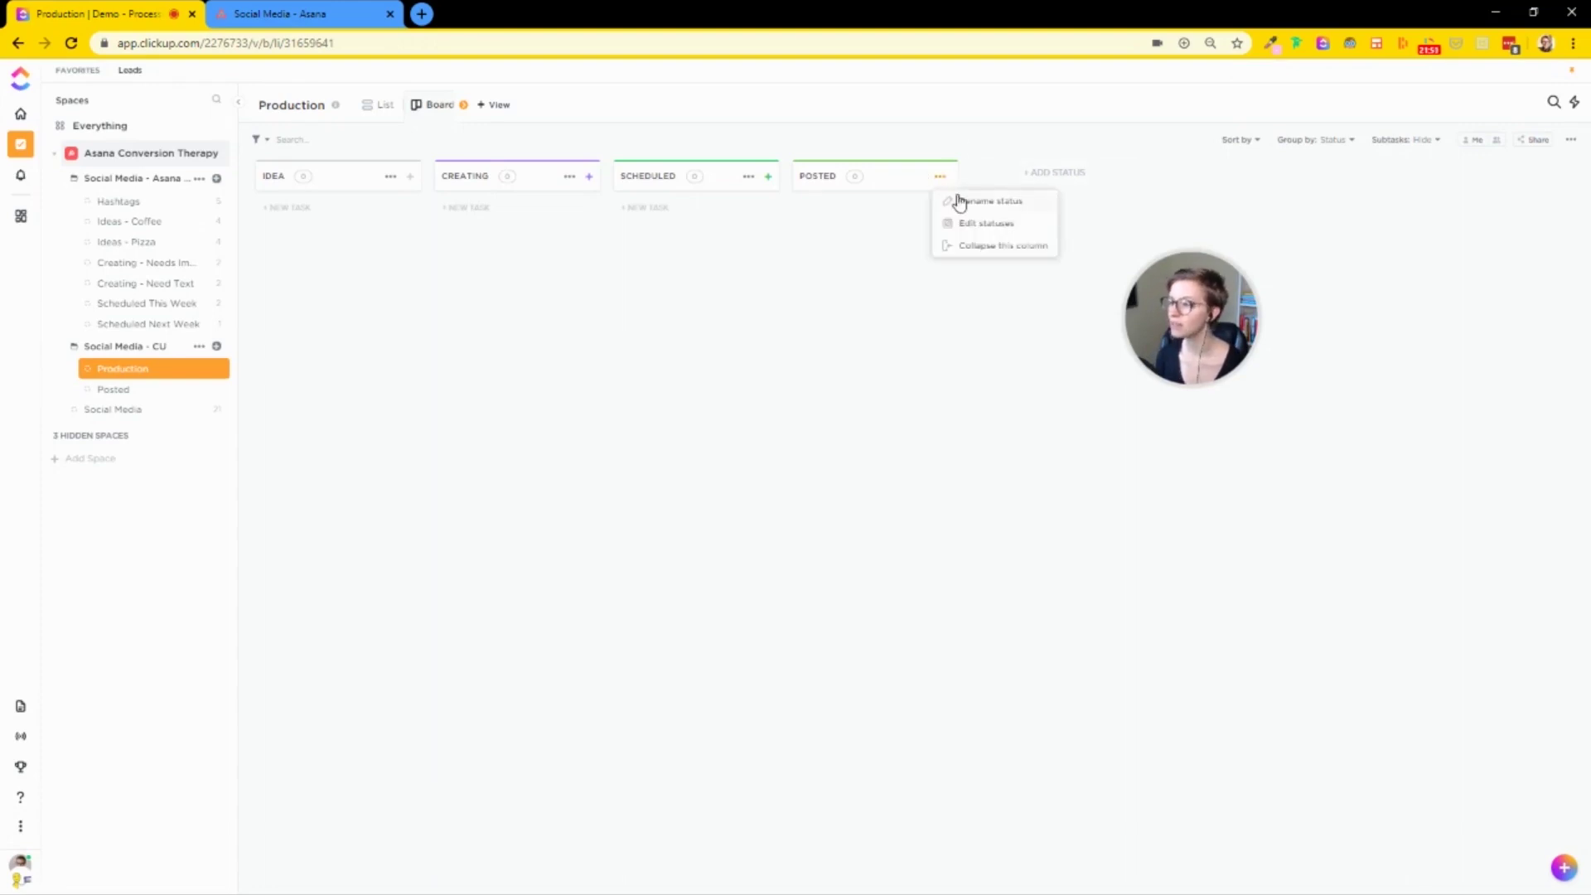
{"action": "left_click", "coordinate": [953, 202]}
{"action": "type", "text": "Com"}
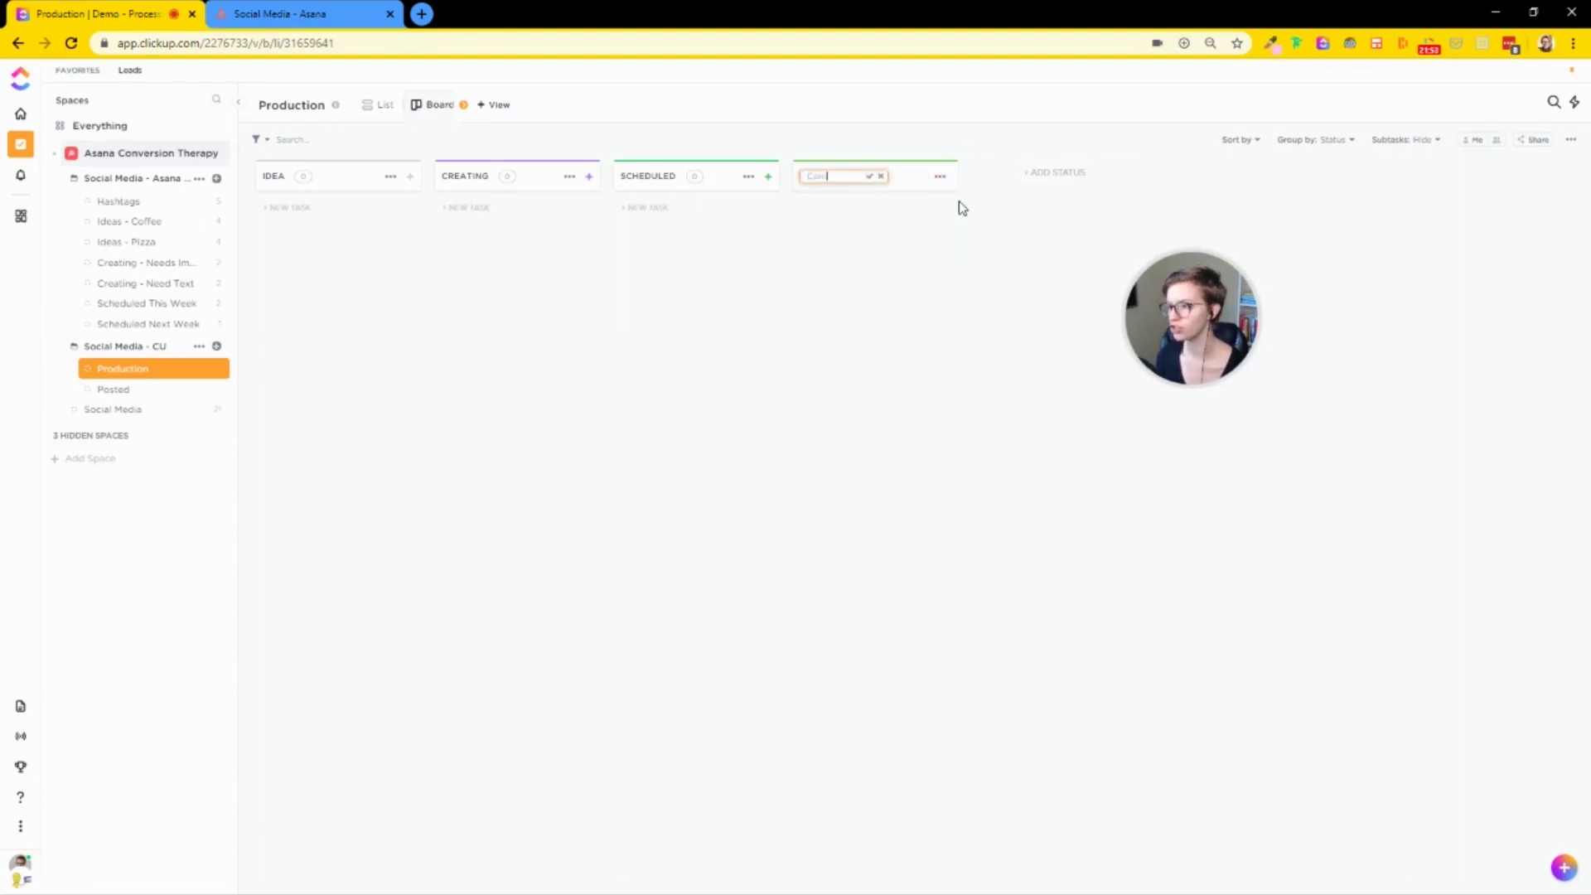
{"action": "type", "text": "pleted"}
{"action": "key", "text": "Return"}
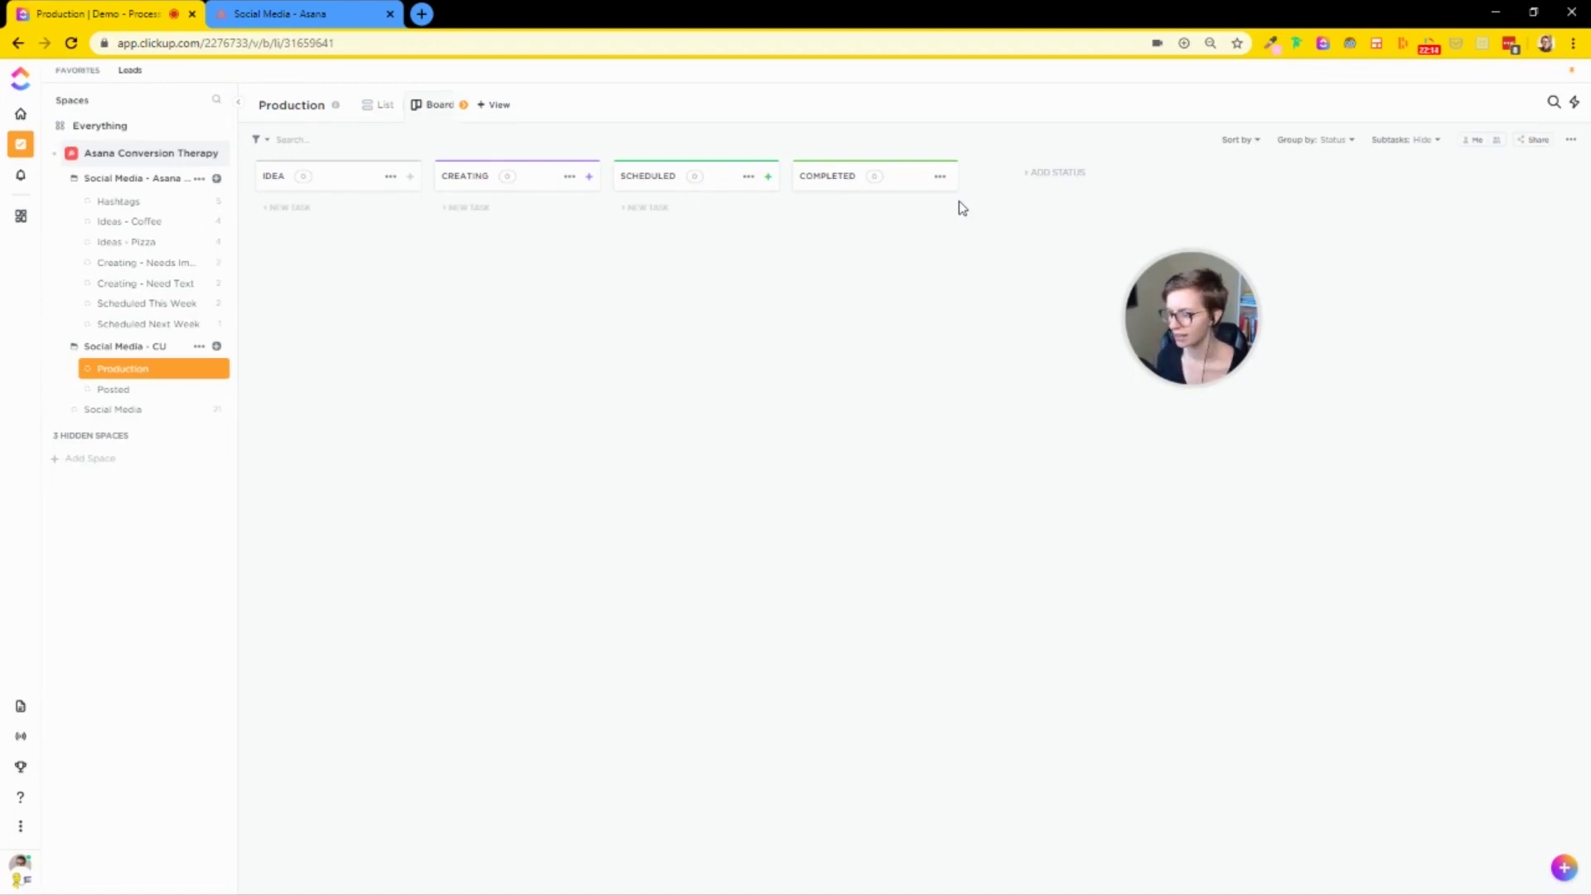
Step: Move all four Ideas - Coffee tasks to Production, mapping To Do to the Idea status, and open Production in list view
{"action": "left_click", "coordinate": [142, 221]}
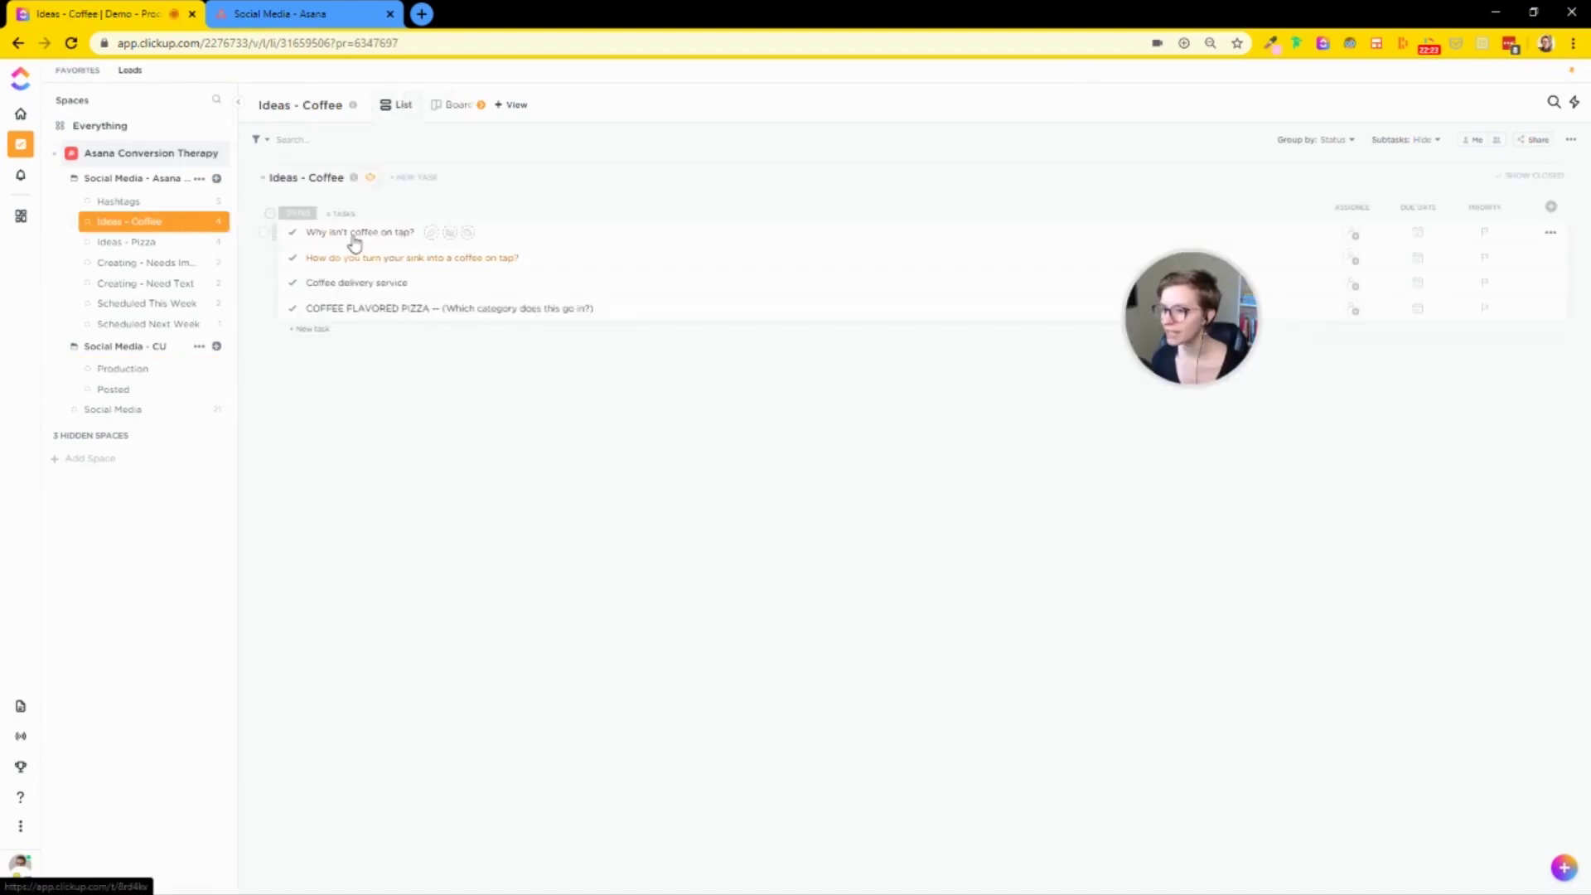
{"action": "left_click", "coordinate": [264, 233]}
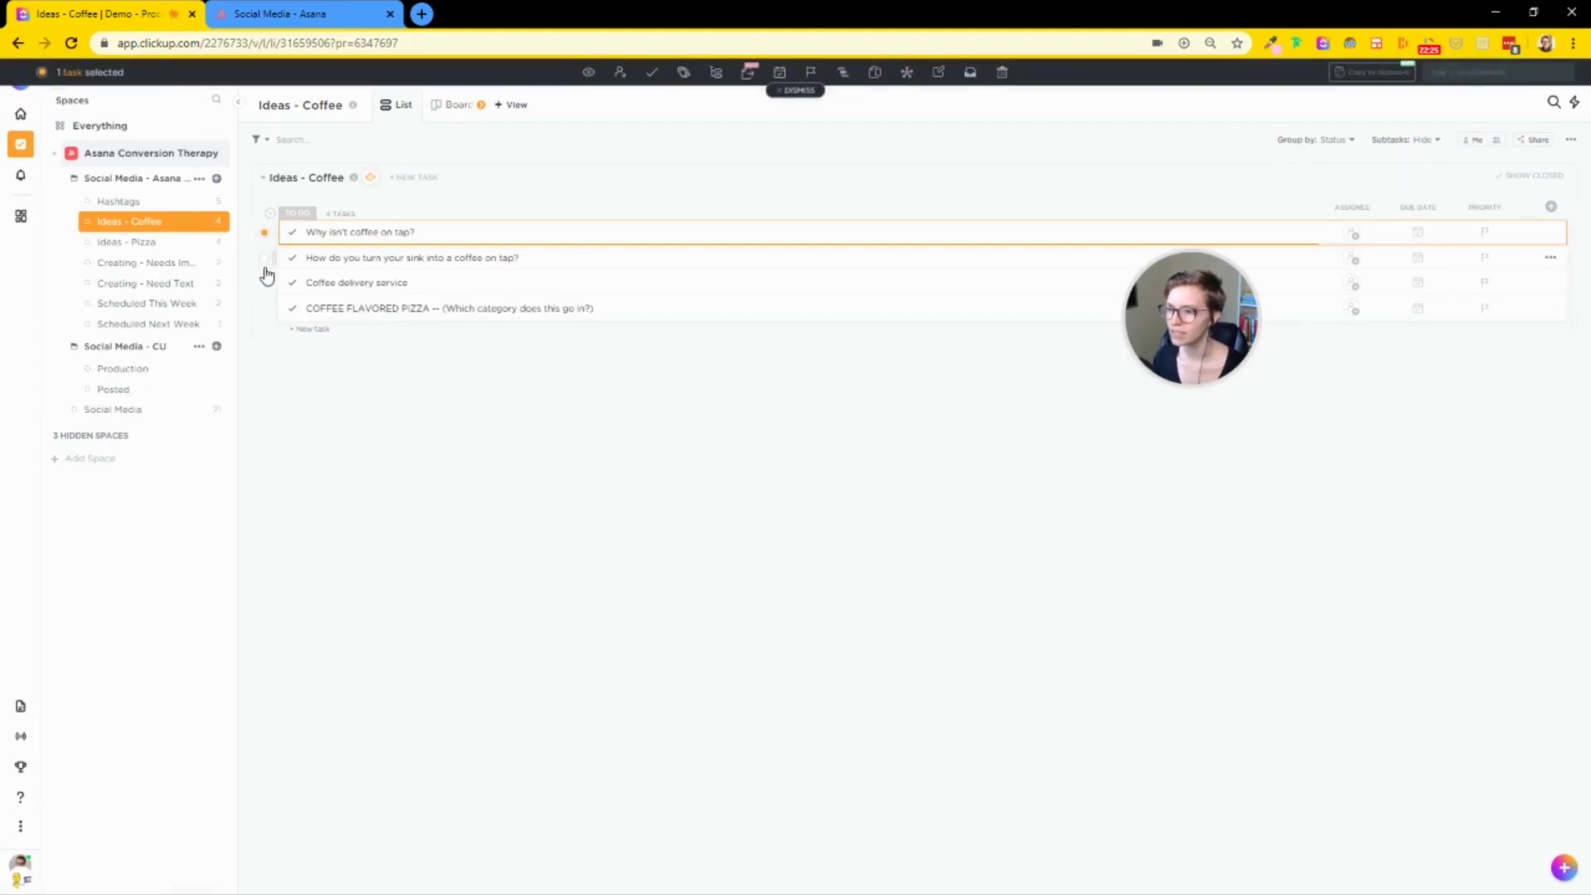
{"action": "left_click", "coordinate": [265, 309]}
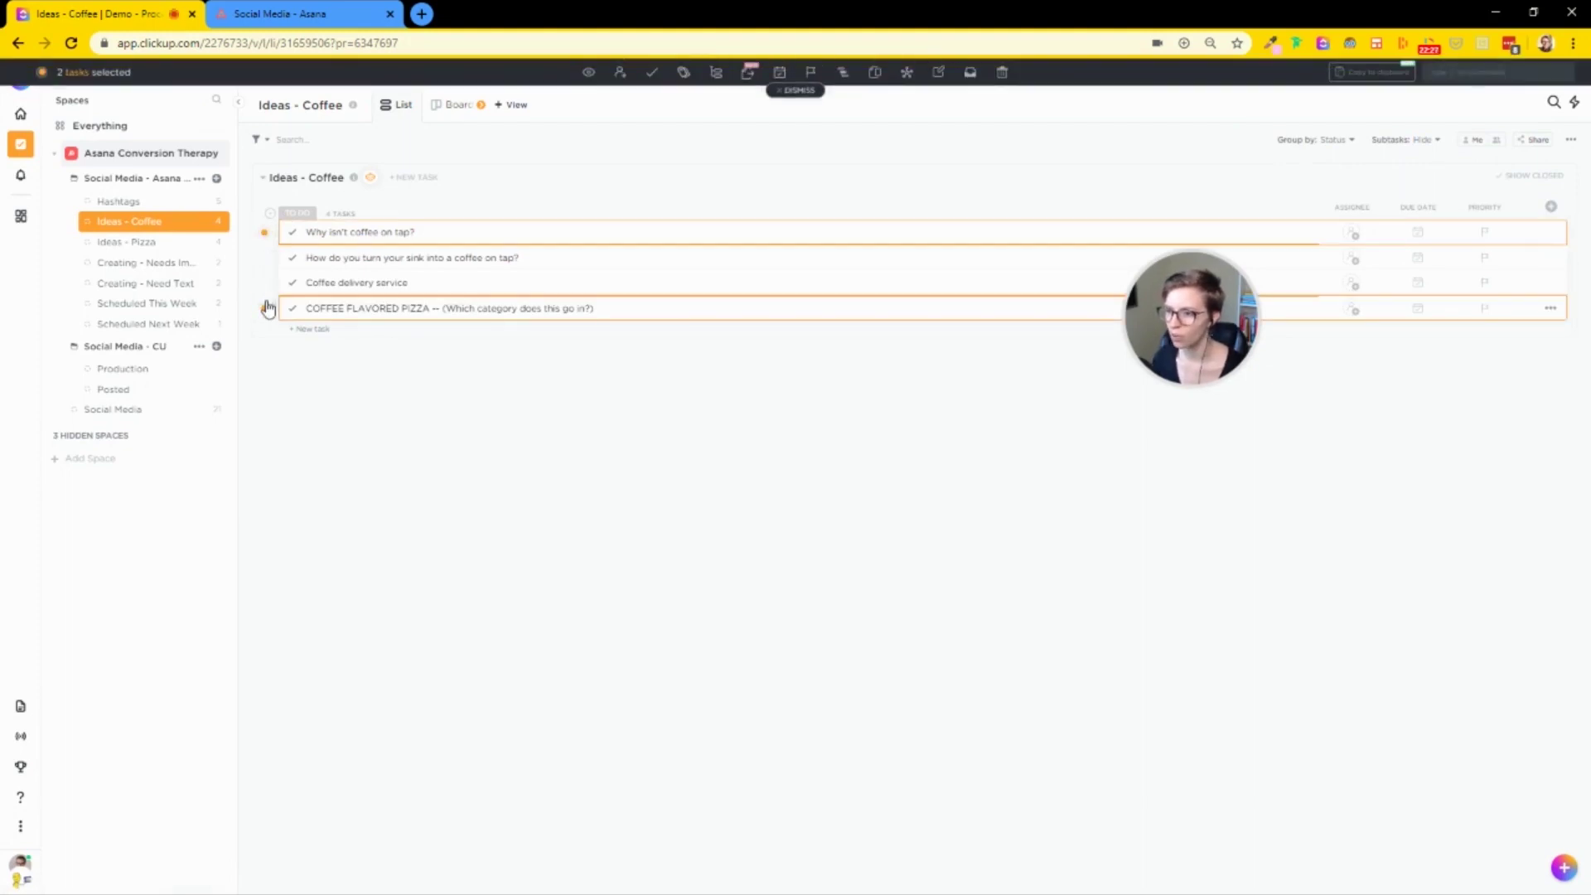
{"action": "left_click", "coordinate": [265, 309]}
{"action": "left_click", "coordinate": [265, 311], "text": "shift"}
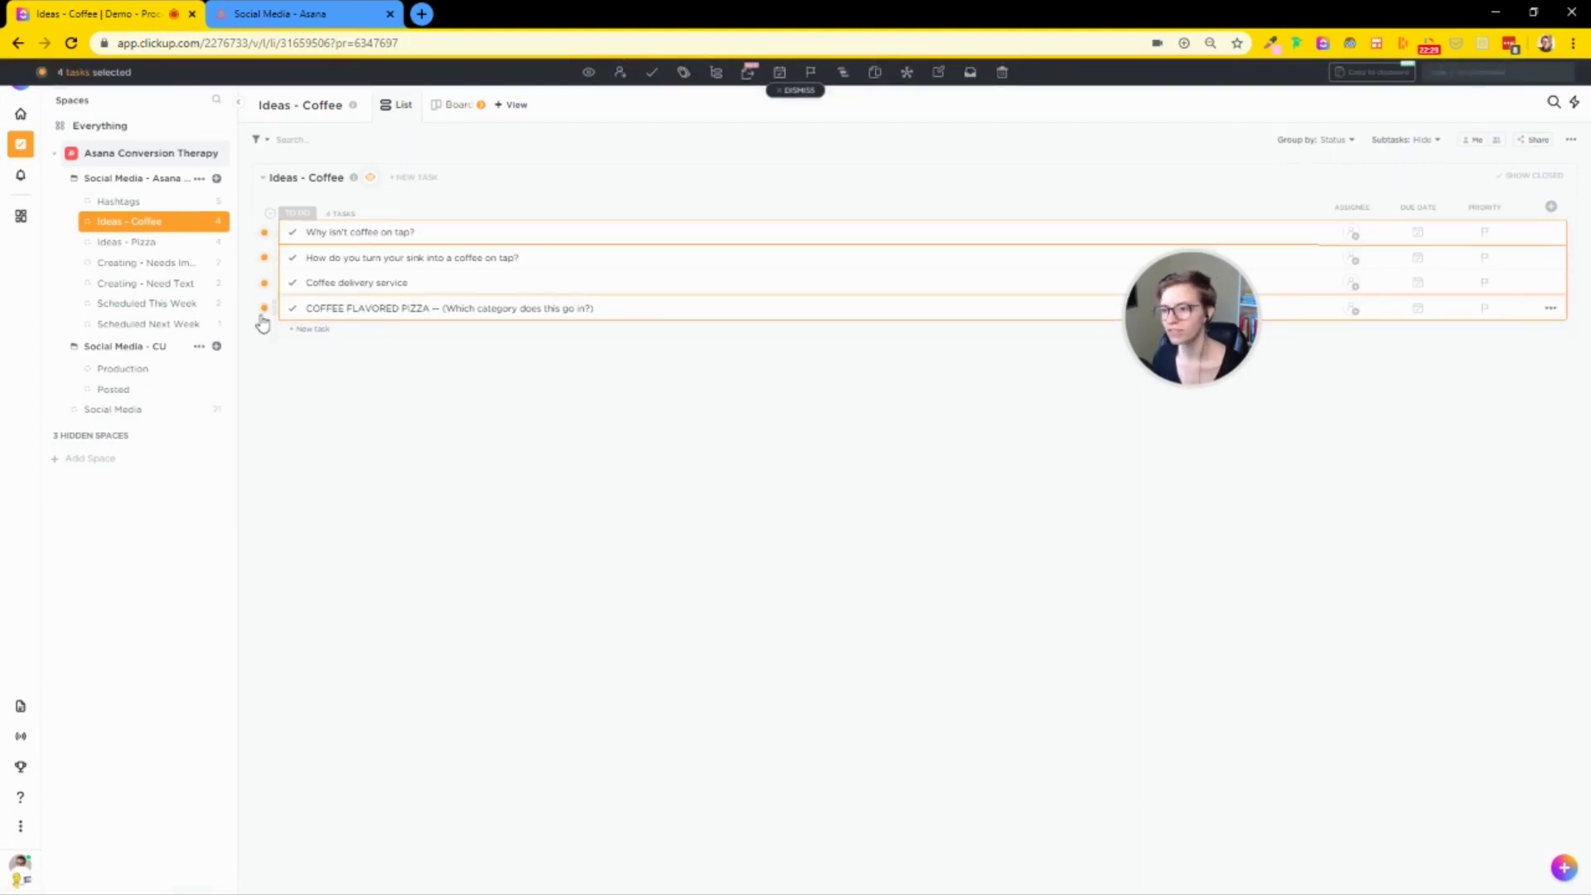
{"action": "left_click_drag", "start_coordinate": [338, 238], "coordinate": [185, 372]}
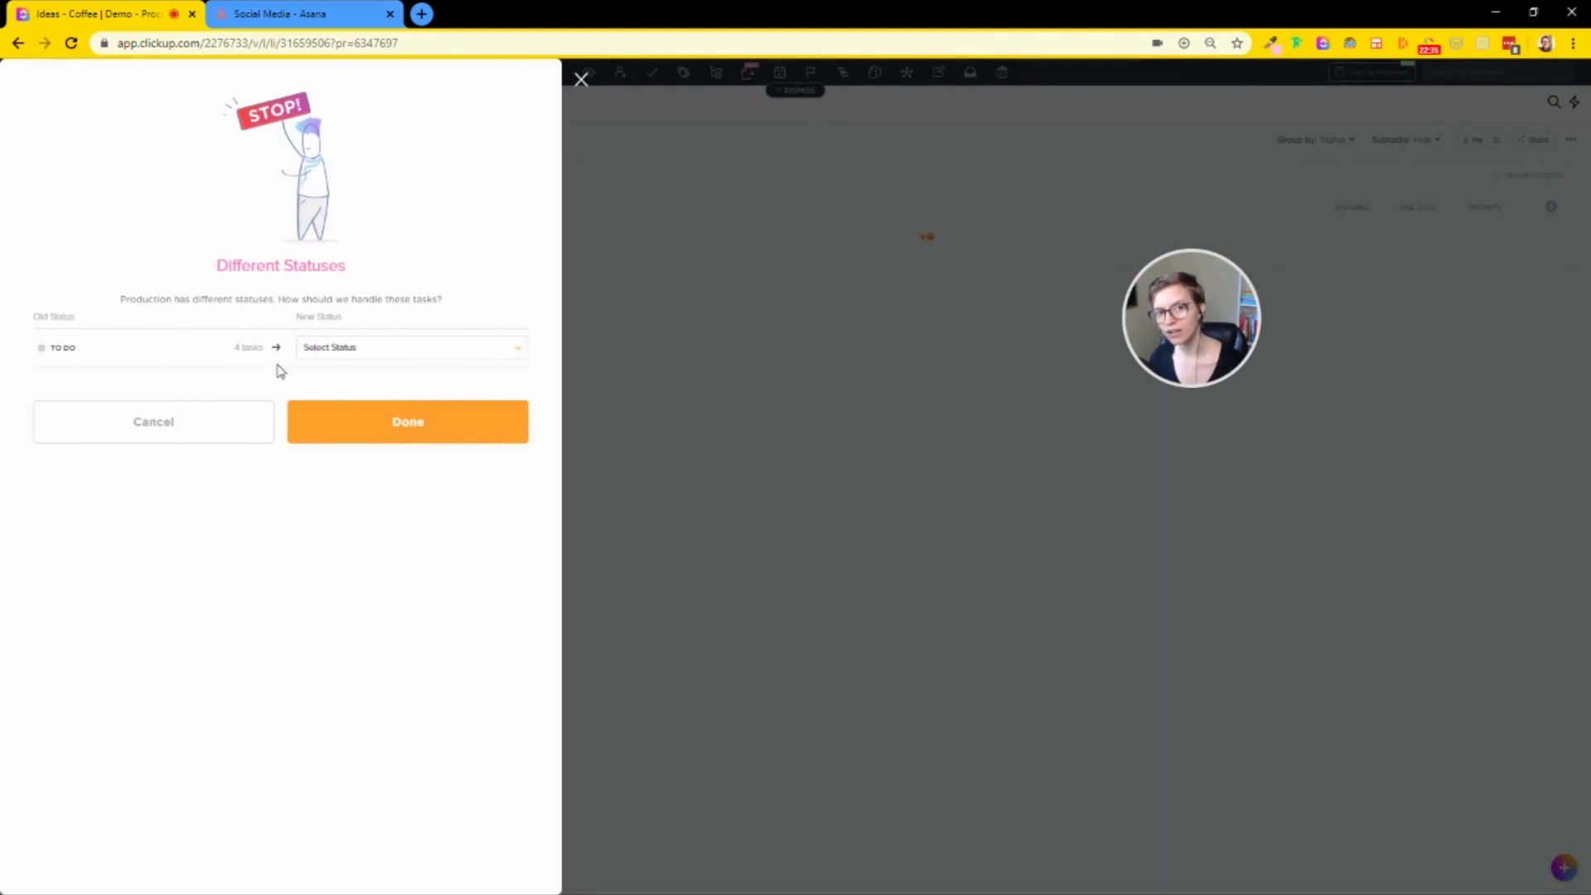
{"action": "left_click", "coordinate": [344, 347]}
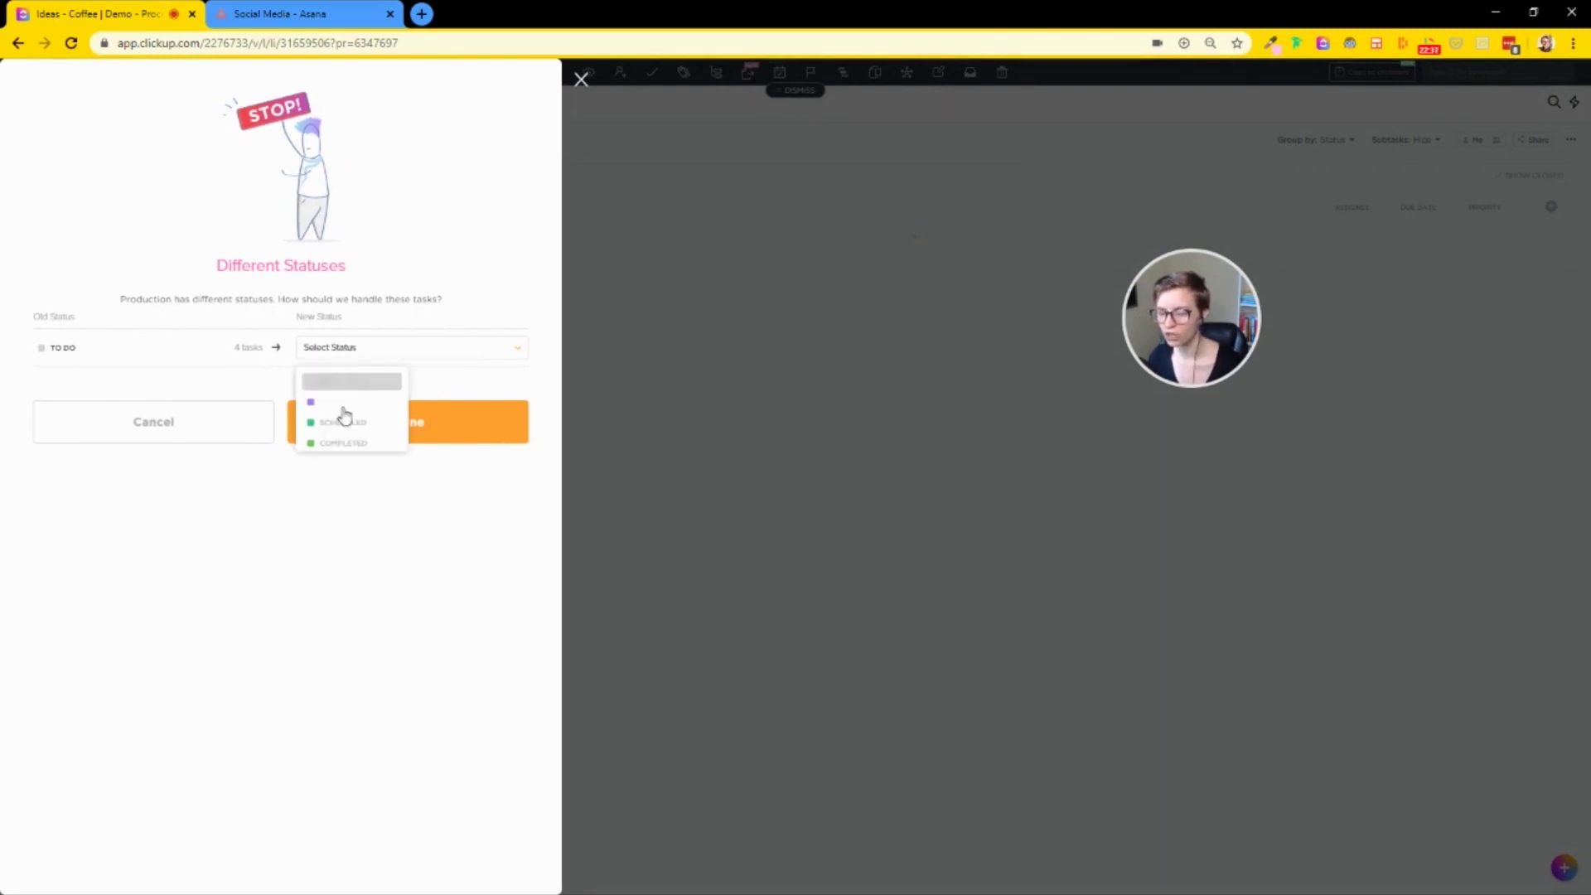
{"action": "left_click", "coordinate": [409, 428]}
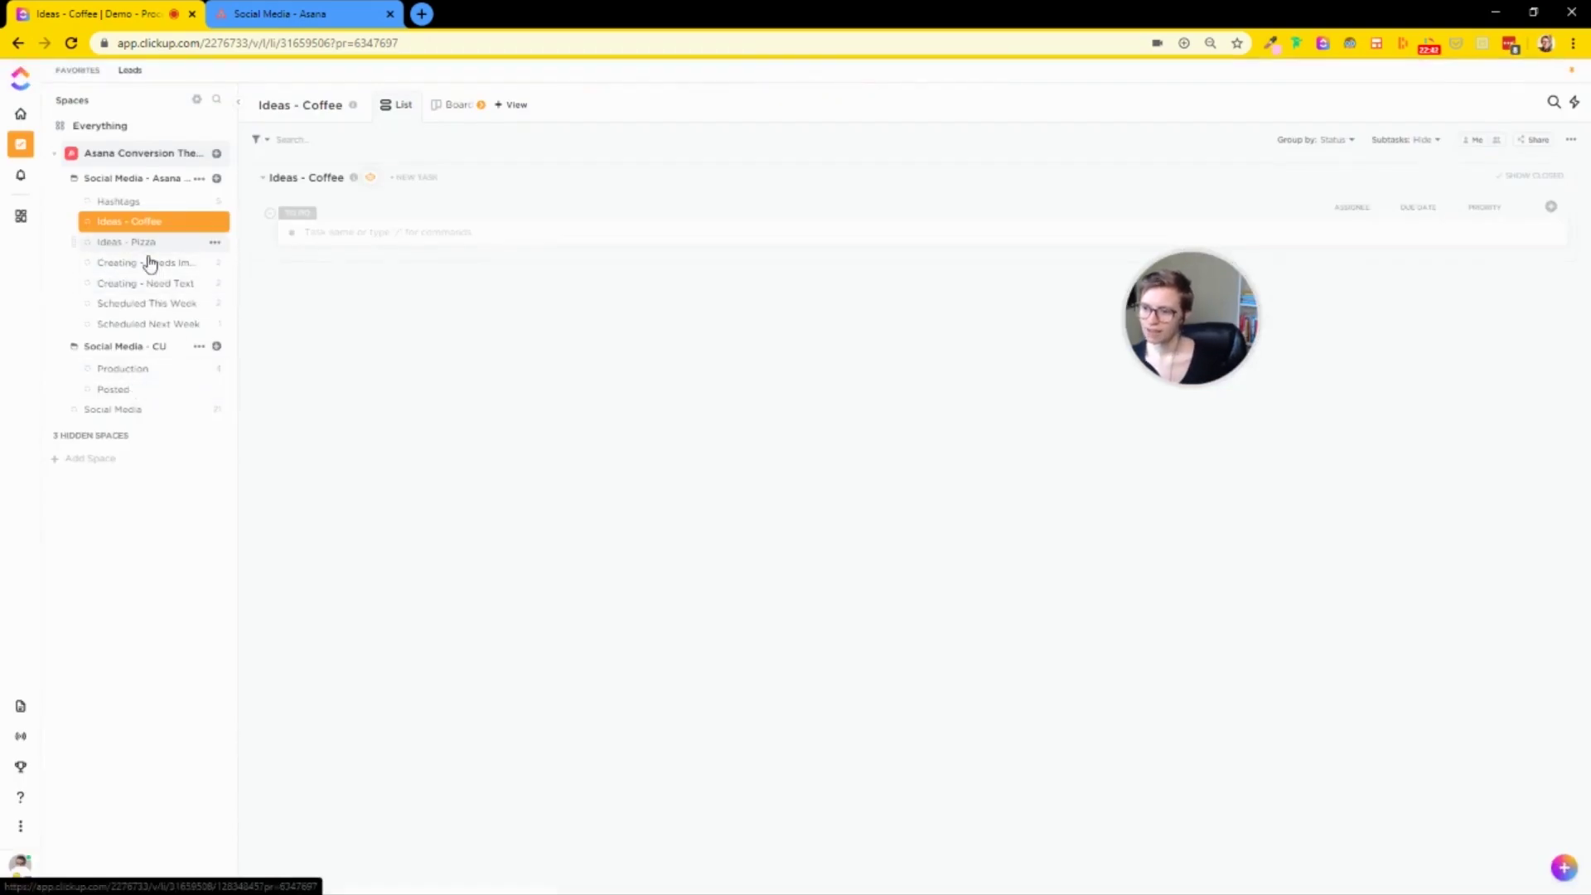
{"action": "left_click", "coordinate": [172, 372]}
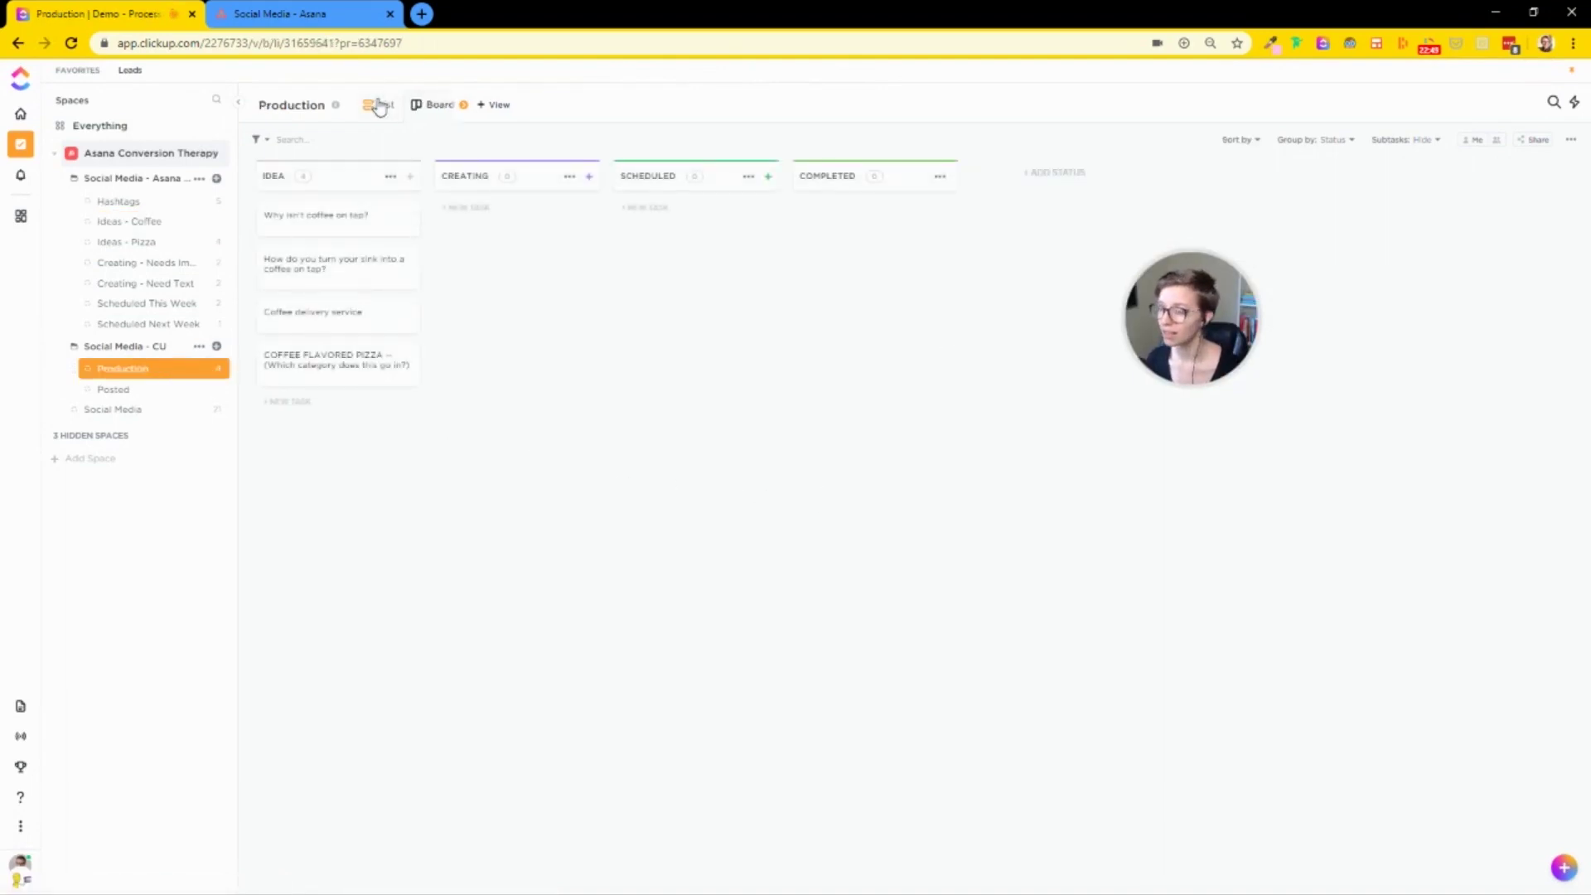
{"action": "left_click", "coordinate": [380, 104]}
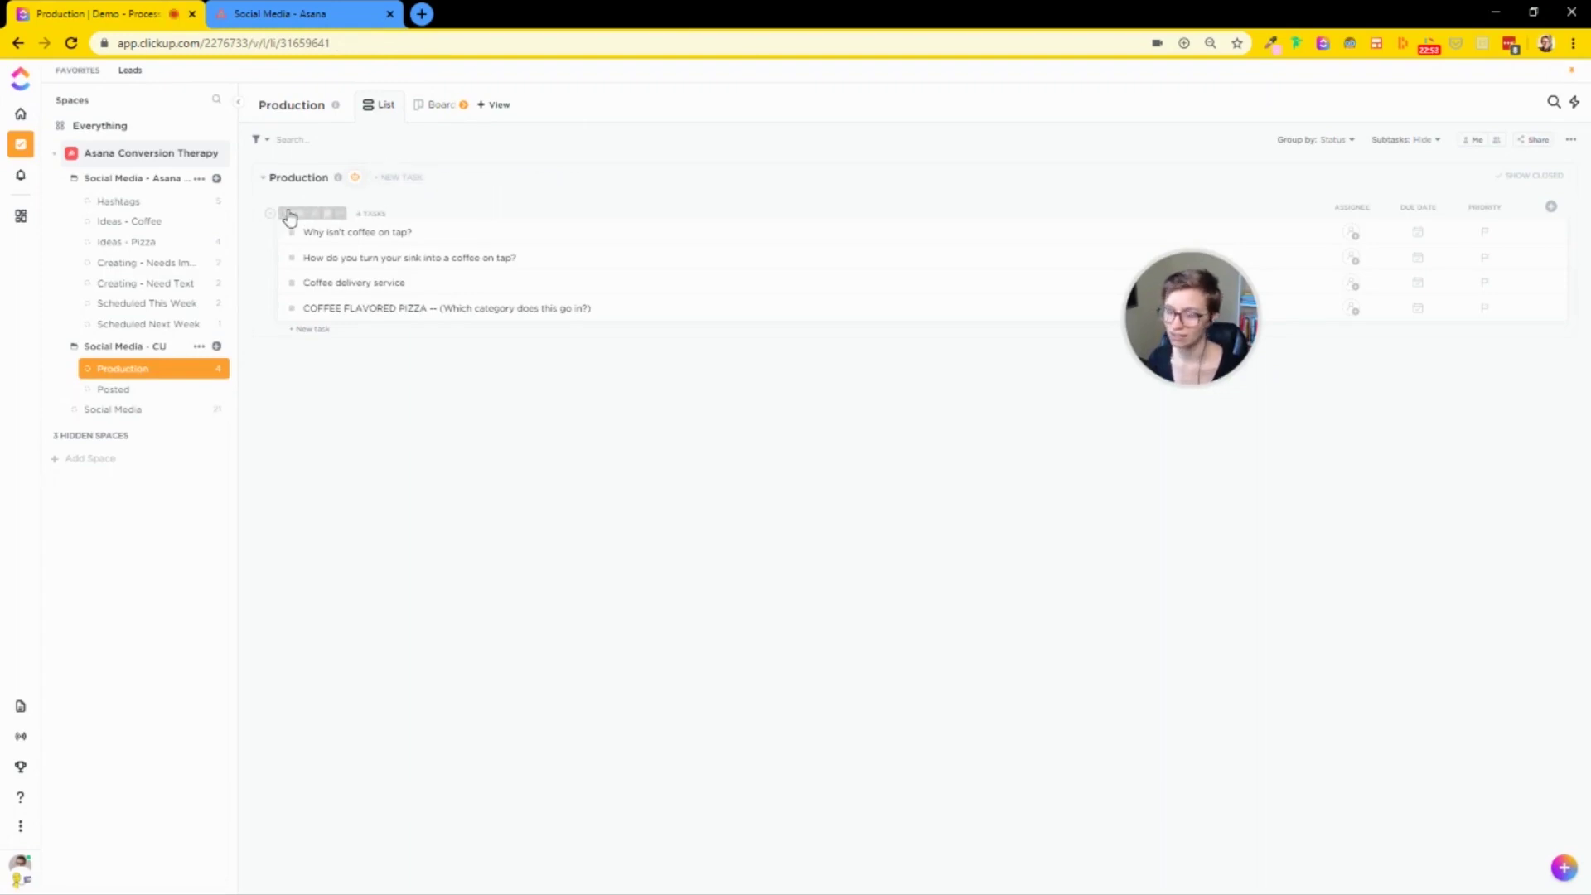
{"action": "left_click", "coordinate": [1552, 208]}
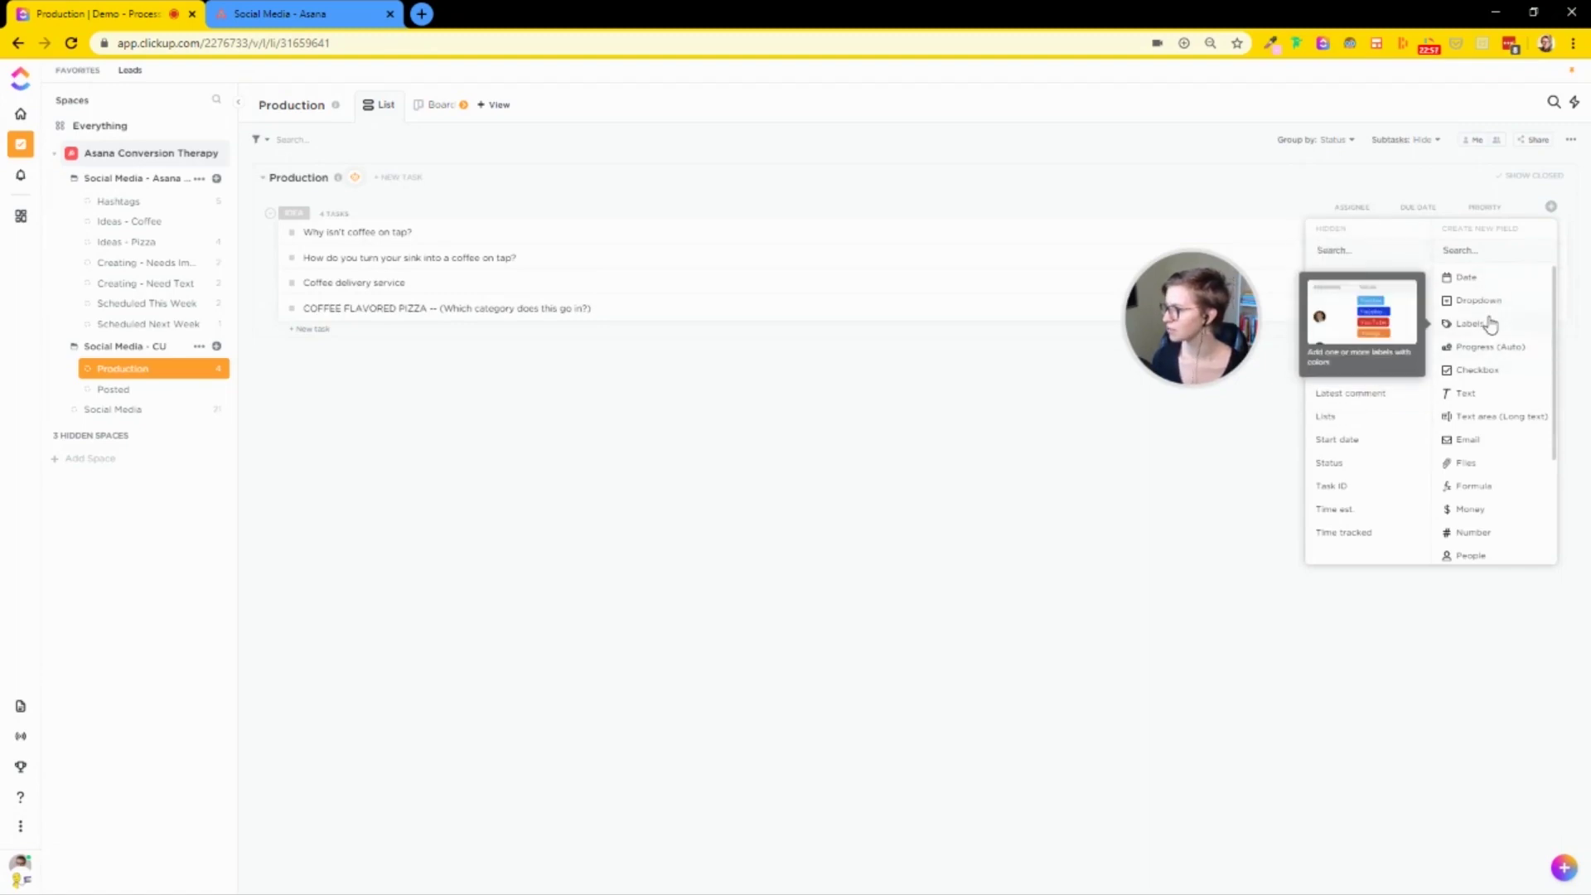
{"action": "left_click", "coordinate": [1474, 324]}
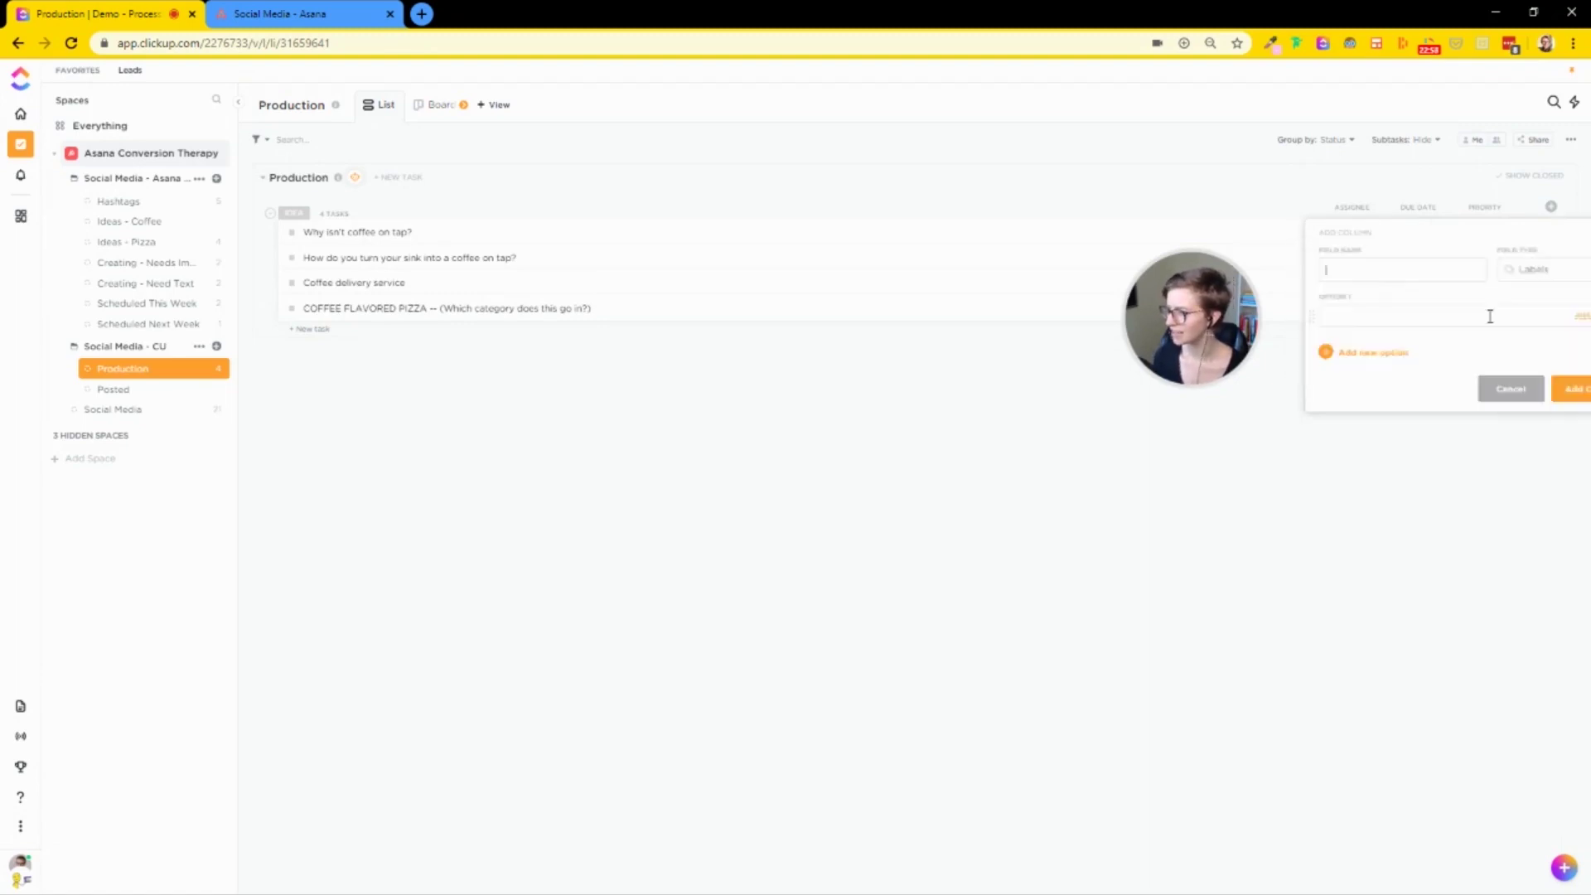
{"action": "left_click", "coordinate": [1344, 277]}
{"action": "type", "text": "Topic"}
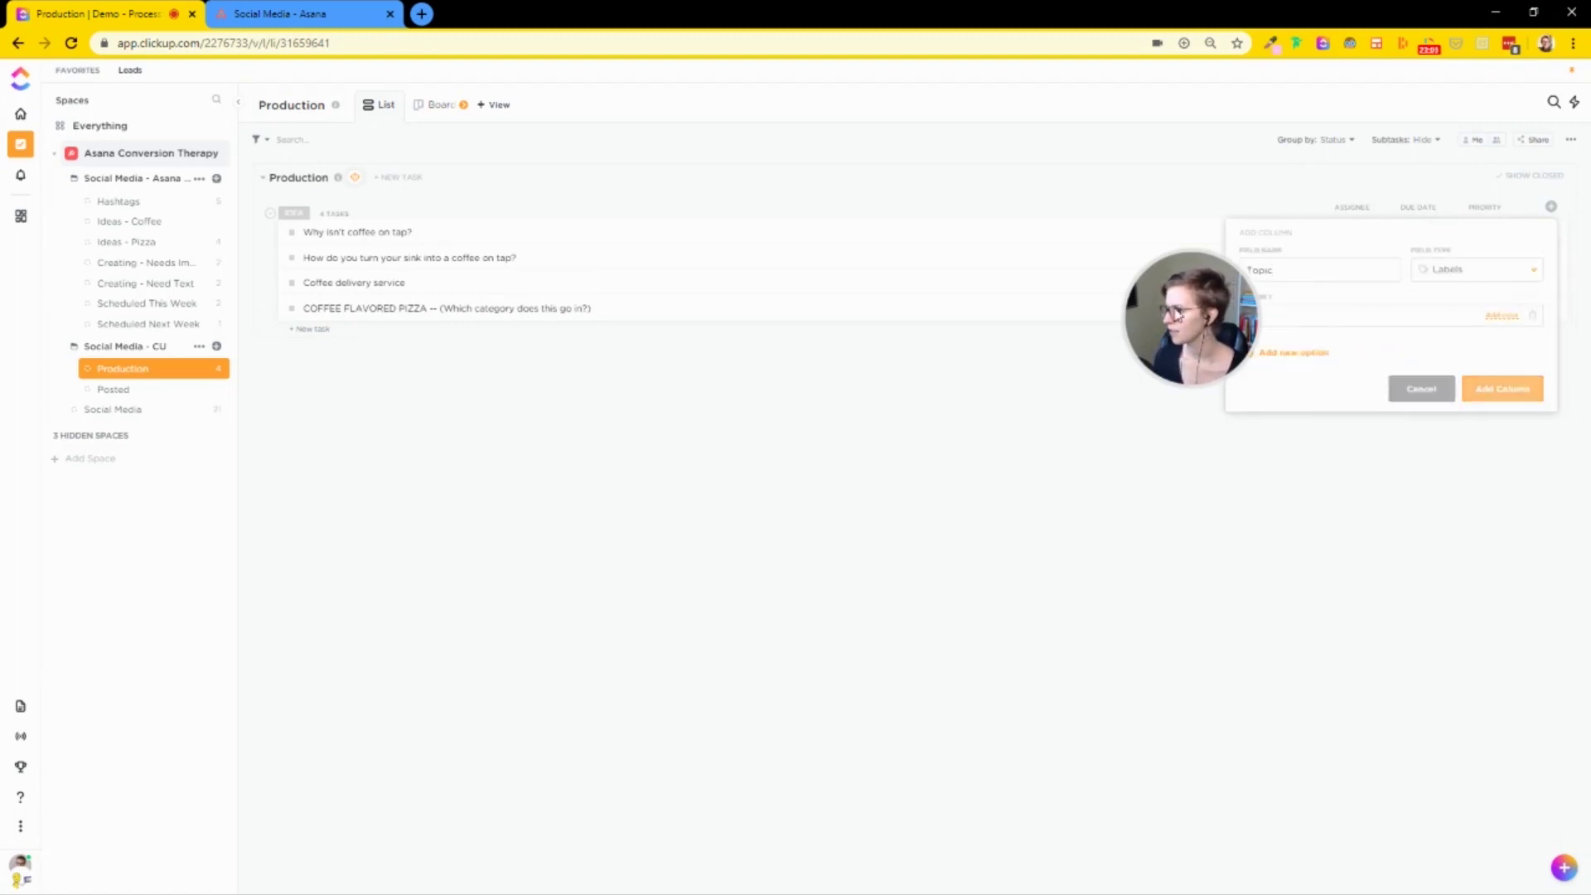
{"action": "left_click_drag", "start_coordinate": [1193, 323], "coordinate": [1098, 149]}
Step: Create a Labels custom field named Topic in the Production list with the options Pizza and Coffee
{"action": "left_click", "coordinate": [1555, 209]}
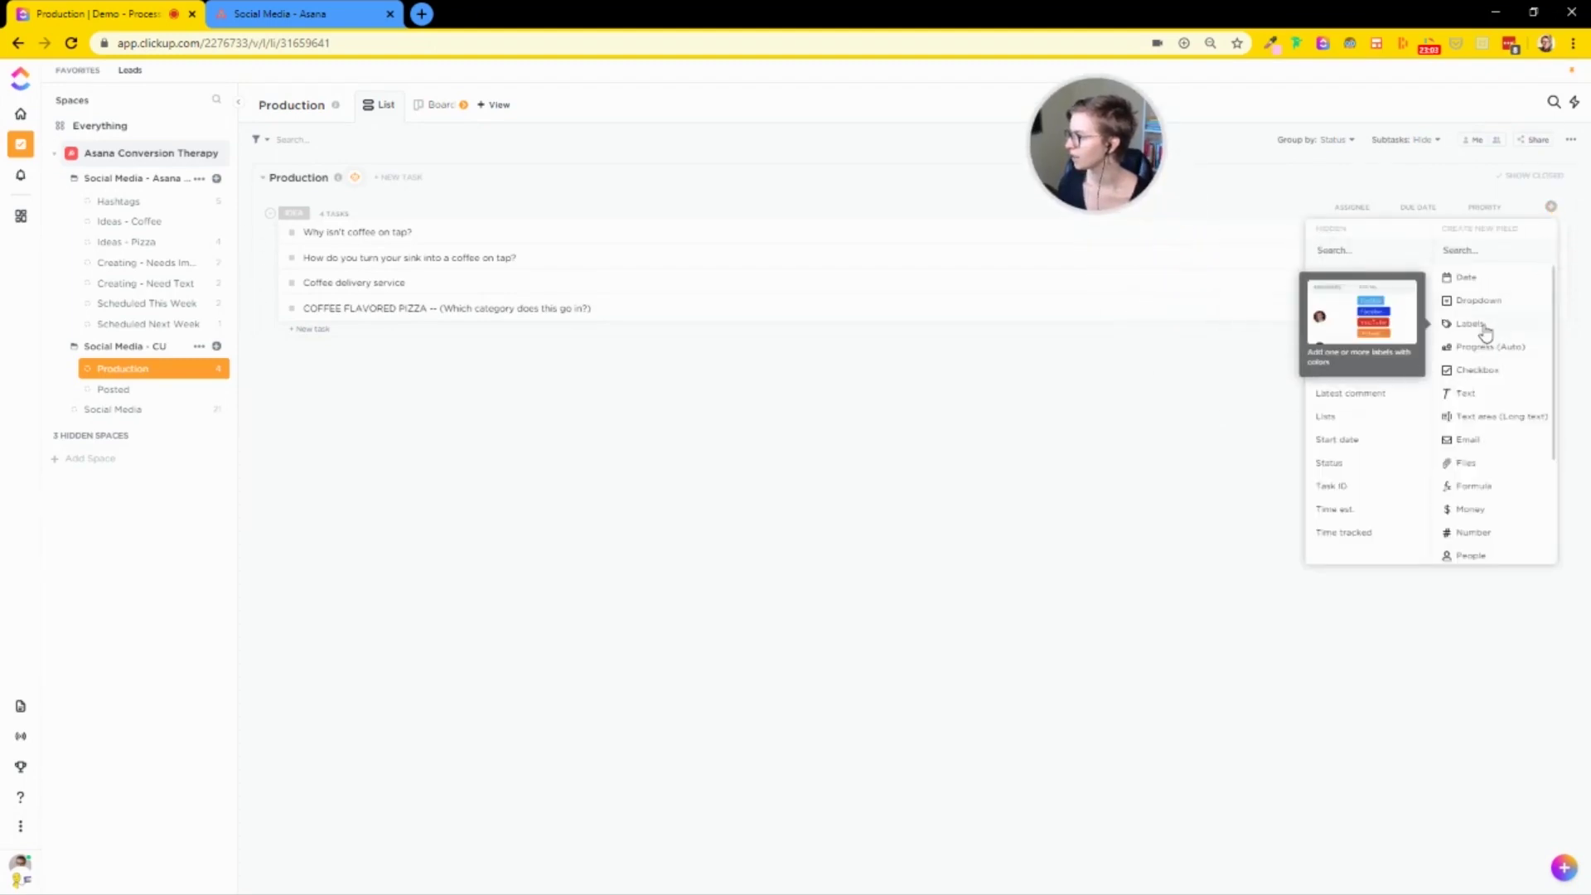
{"action": "left_click", "coordinate": [1530, 323]}
{"action": "left_click", "coordinate": [1301, 272]}
{"action": "type", "text": "Topic"}
{"action": "key", "text": "Tab"}
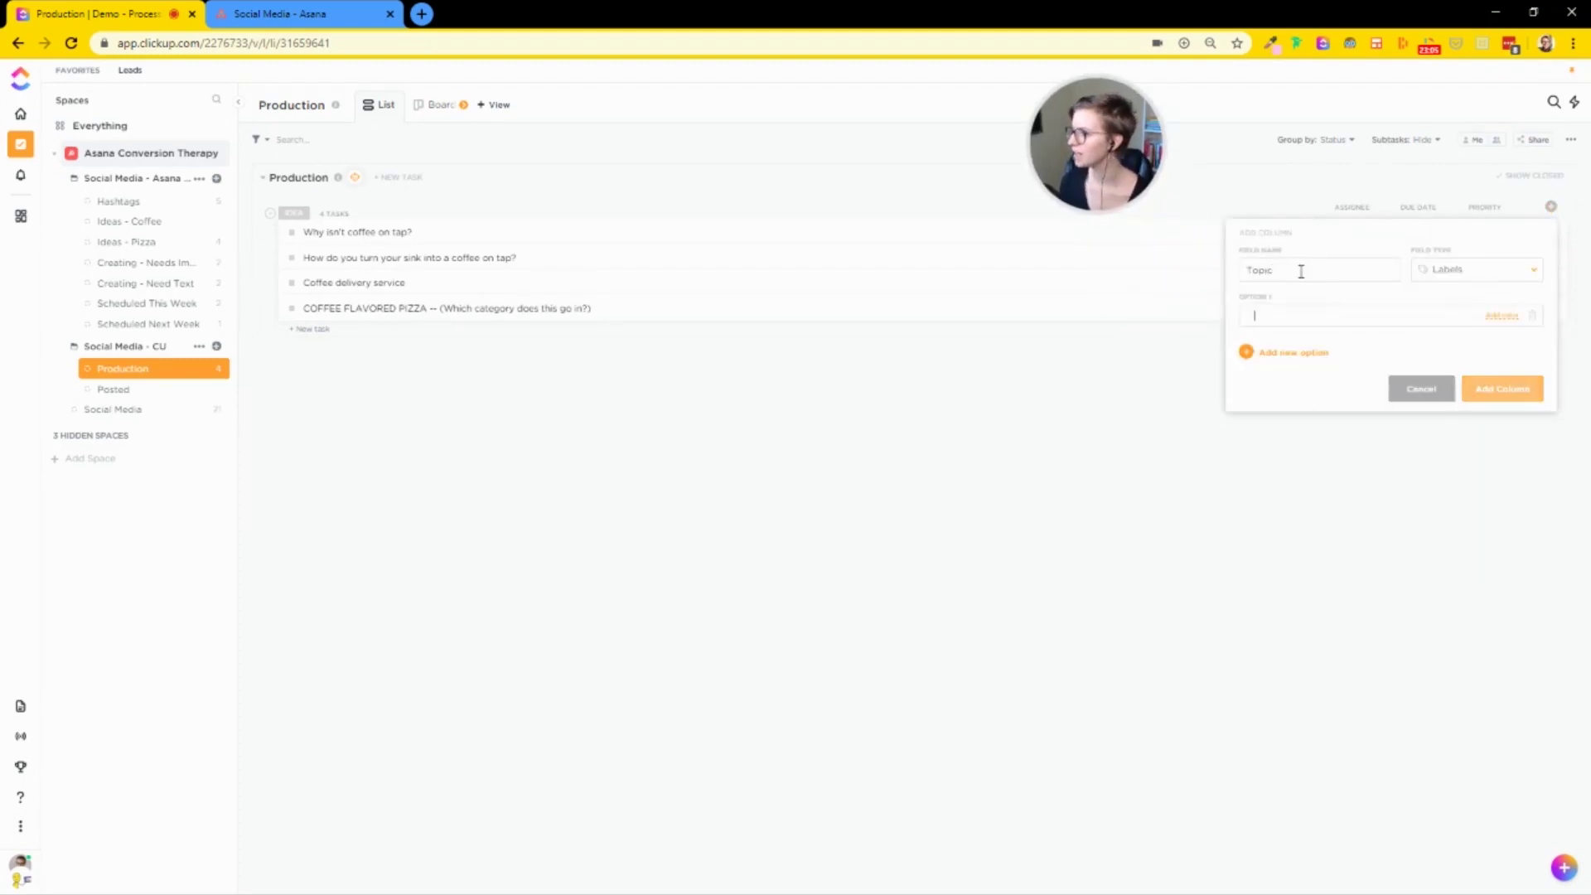
{"action": "type", "text": "Pizza"}
{"action": "key", "text": "Return"}
{"action": "type", "text": "Coffe"}
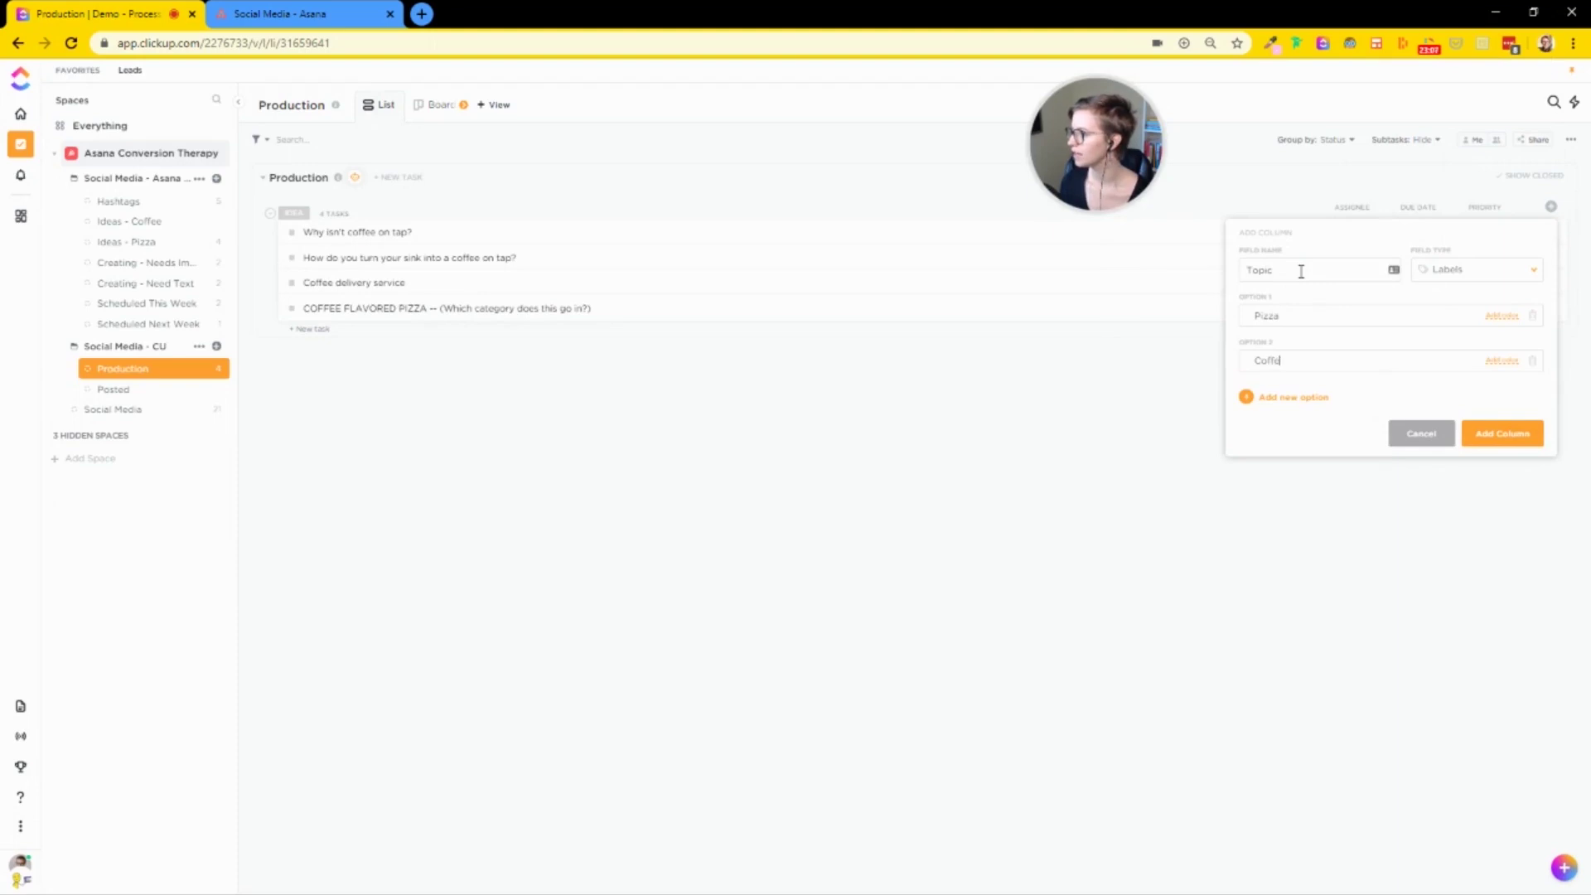
{"action": "type", "text": "e"}
{"action": "key", "text": "Return"}
{"action": "type", "text": "Pizza"}
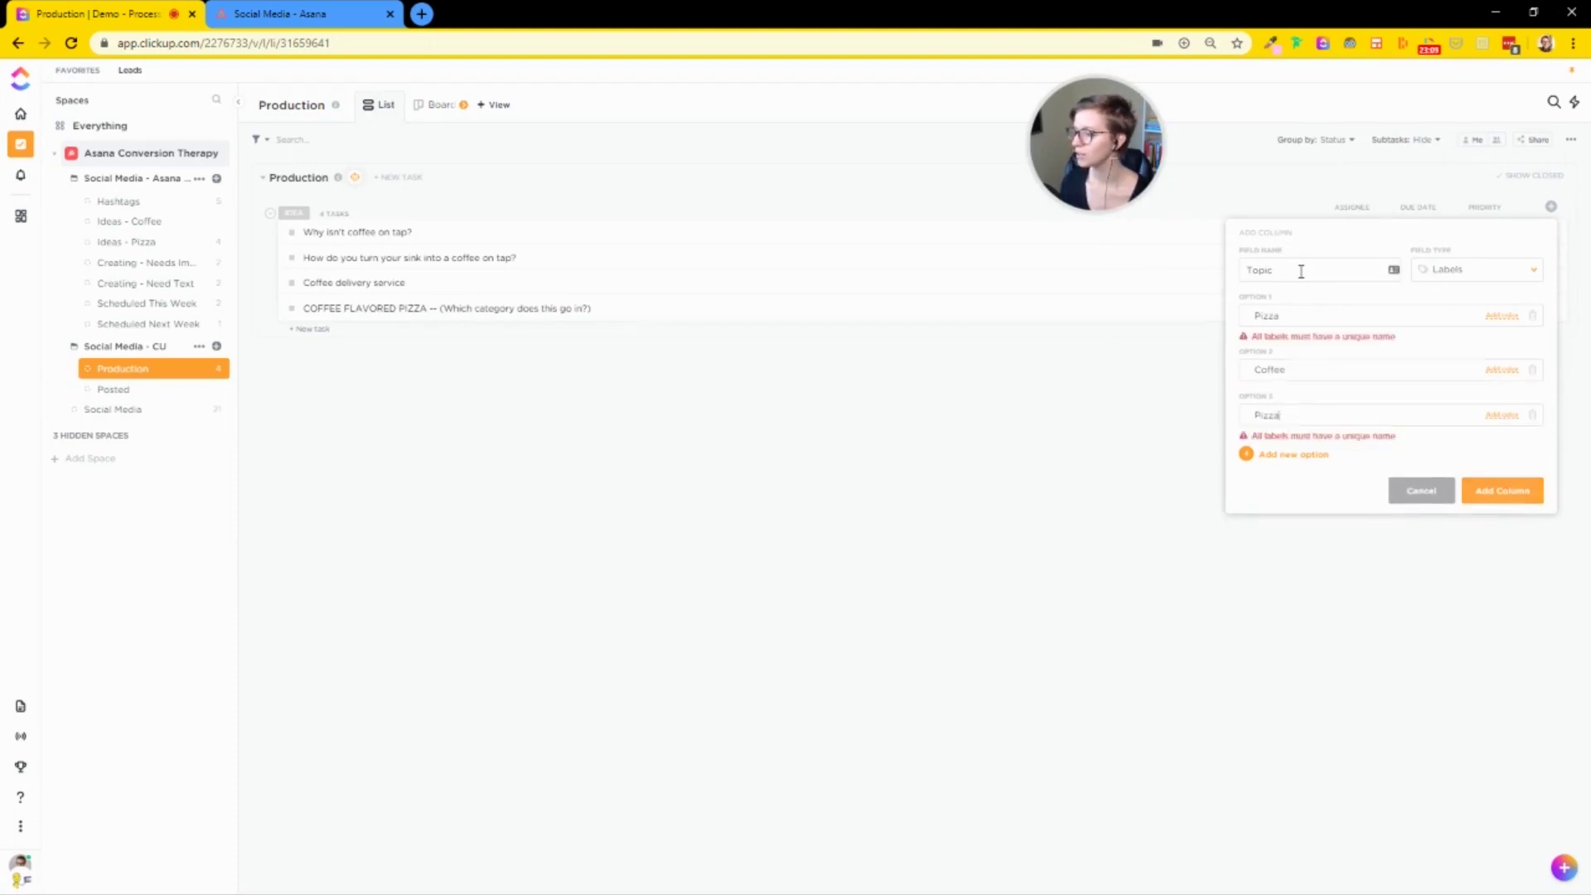
{"action": "key", "text": "BackSpace"}
{"action": "key", "text": "BackSpace"}
{"action": "key", "text": "BackSpace"}
{"action": "key", "text": "BackSpace"}
{"action": "key", "text": "BackSpace"}
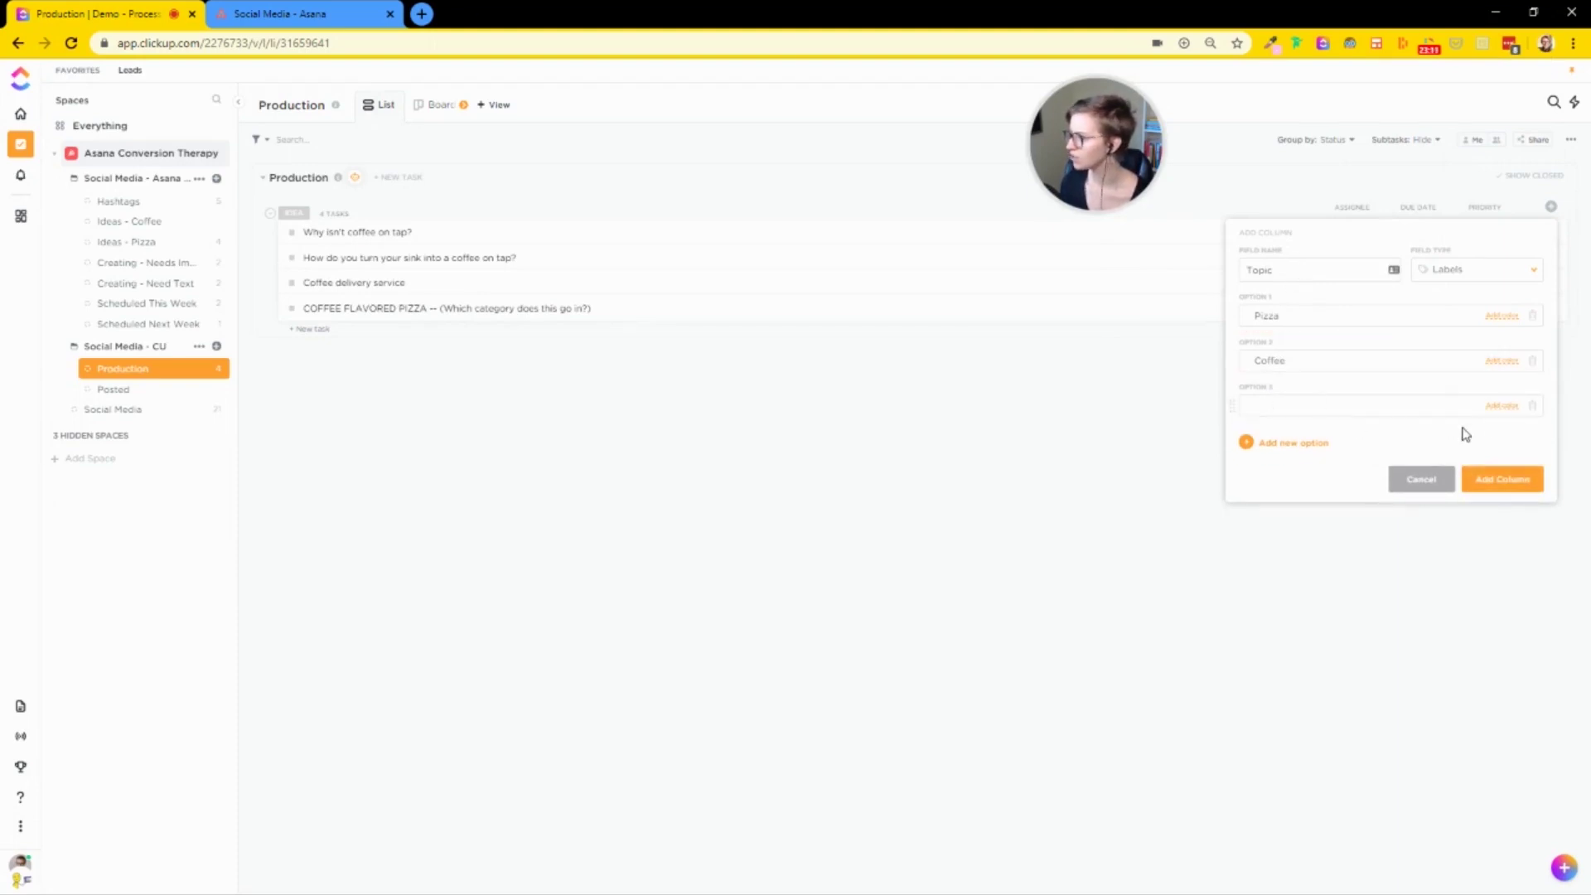
{"action": "left_click", "coordinate": [1533, 406]}
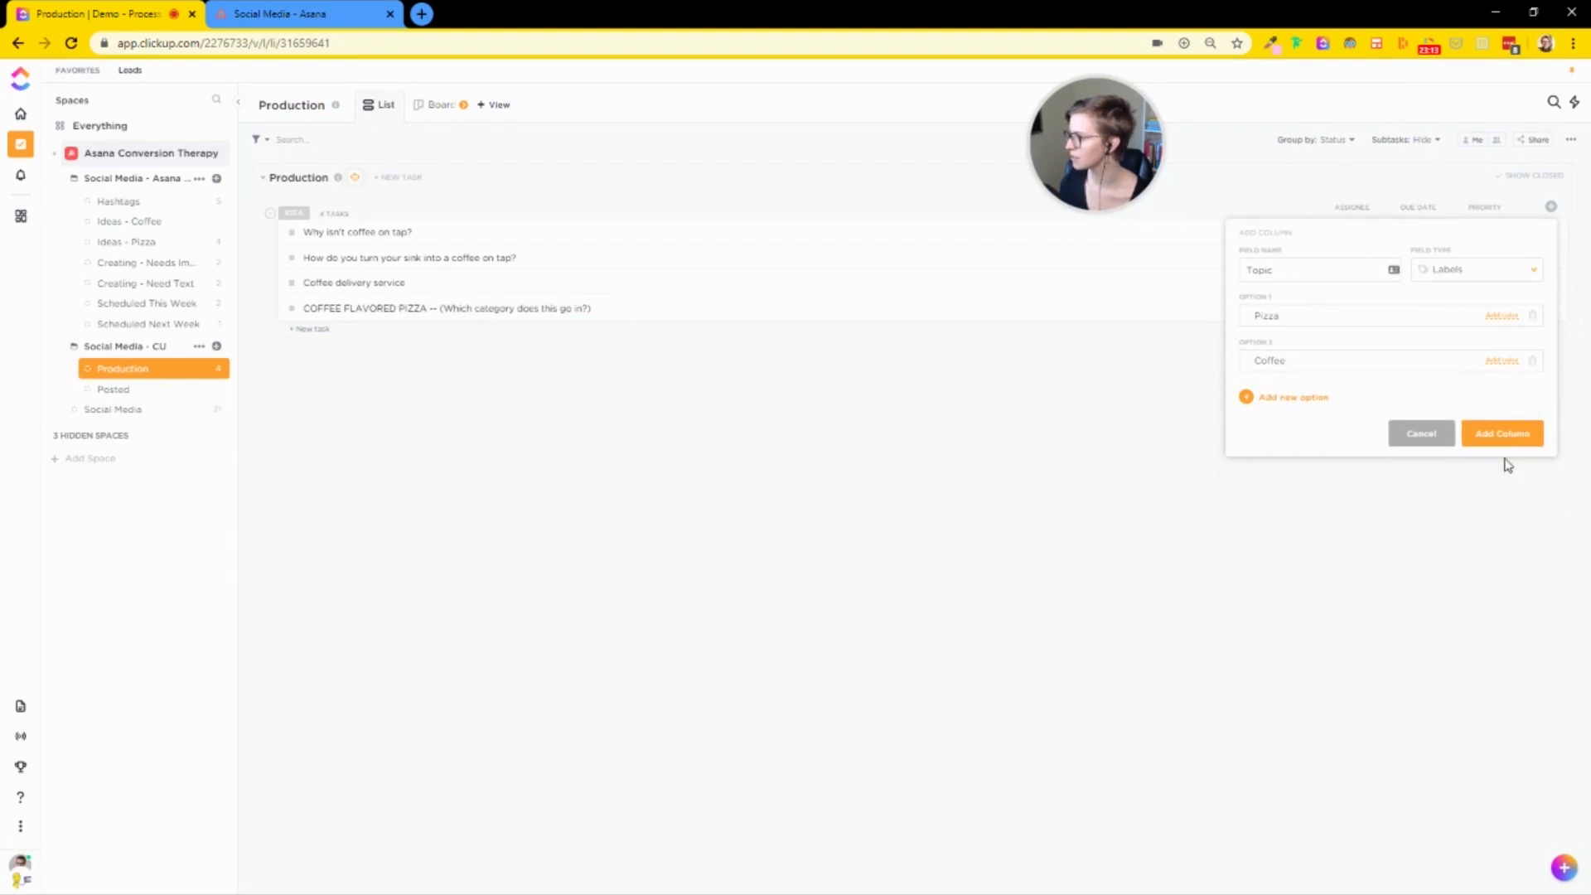
Step: Colour the Pizza option orange and the Coffee option brown, and add the Topic column
{"action": "left_click", "coordinate": [1509, 319]}
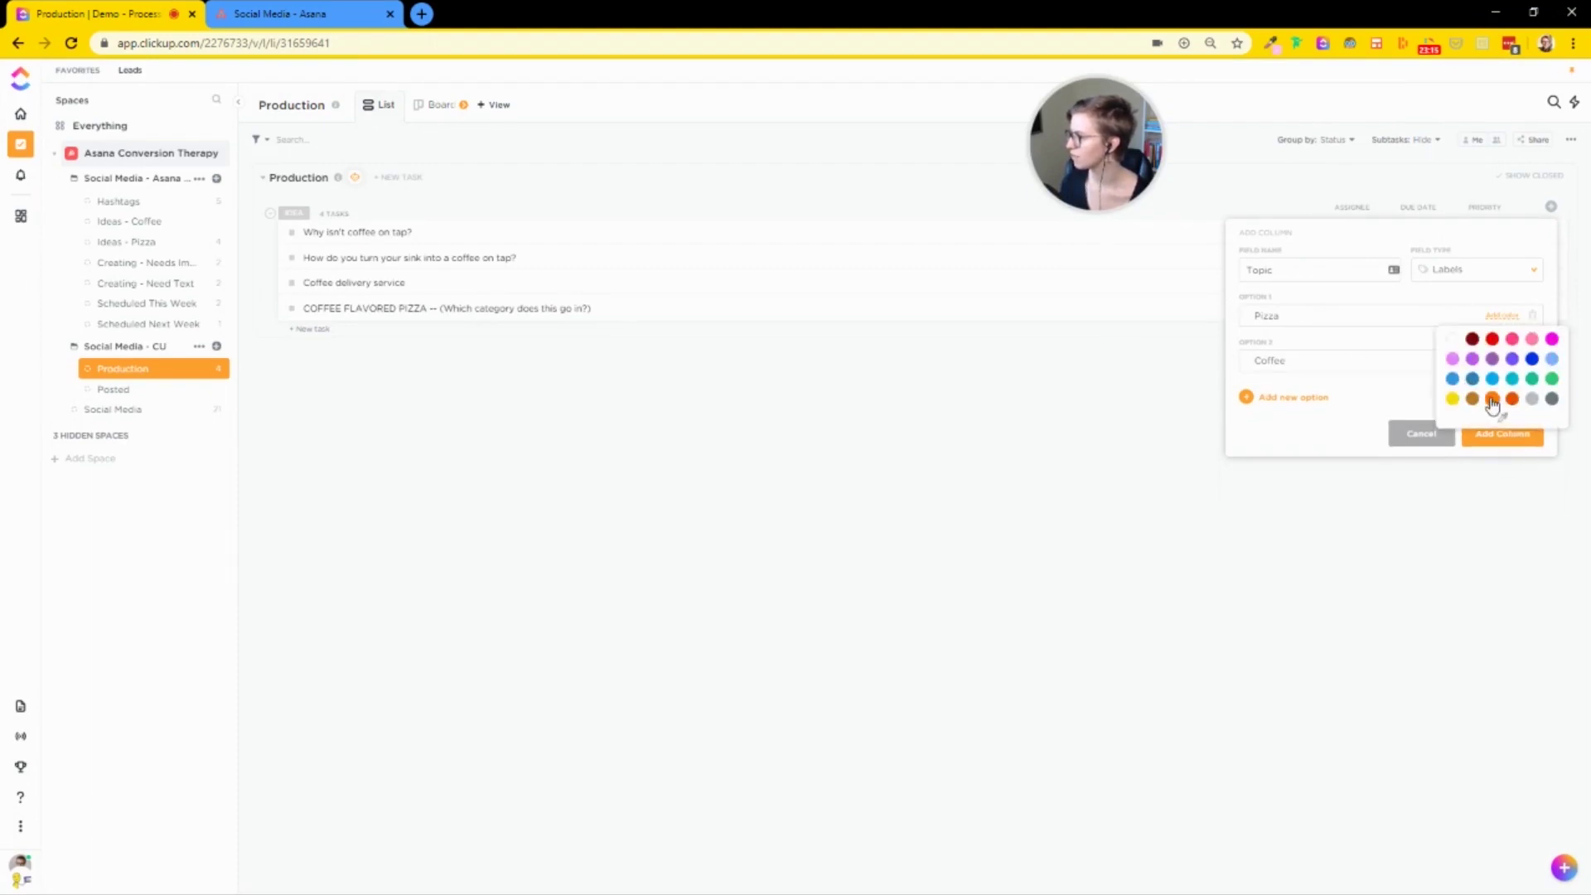
{"action": "left_click", "coordinate": [1492, 400]}
{"action": "left_click", "coordinate": [1502, 361]}
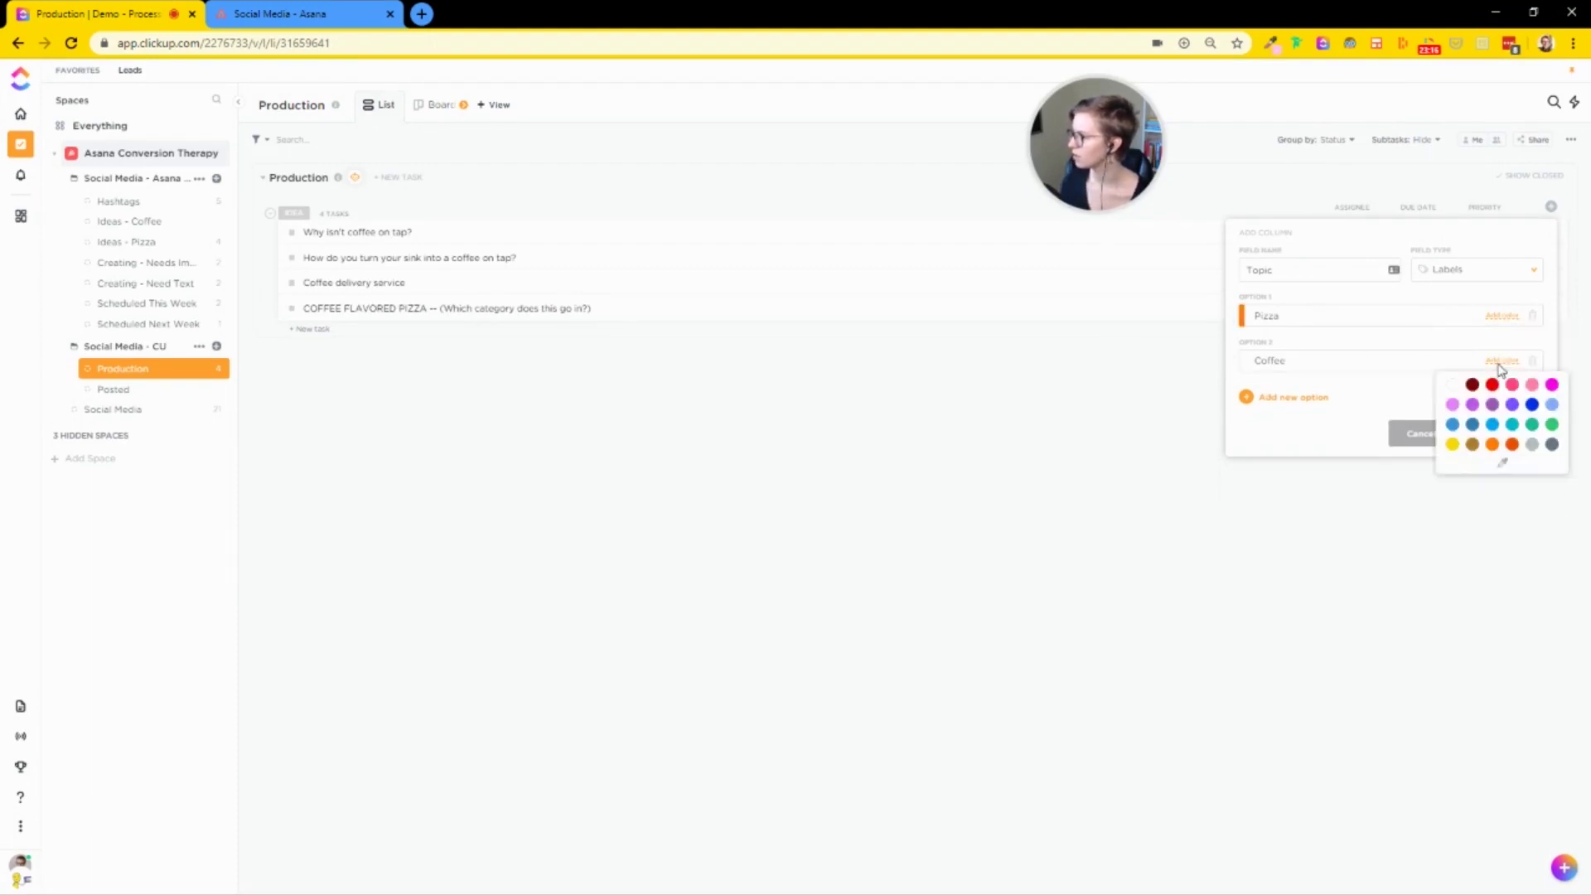
{"action": "left_click", "coordinate": [1473, 445]}
{"action": "left_click", "coordinate": [1515, 438]}
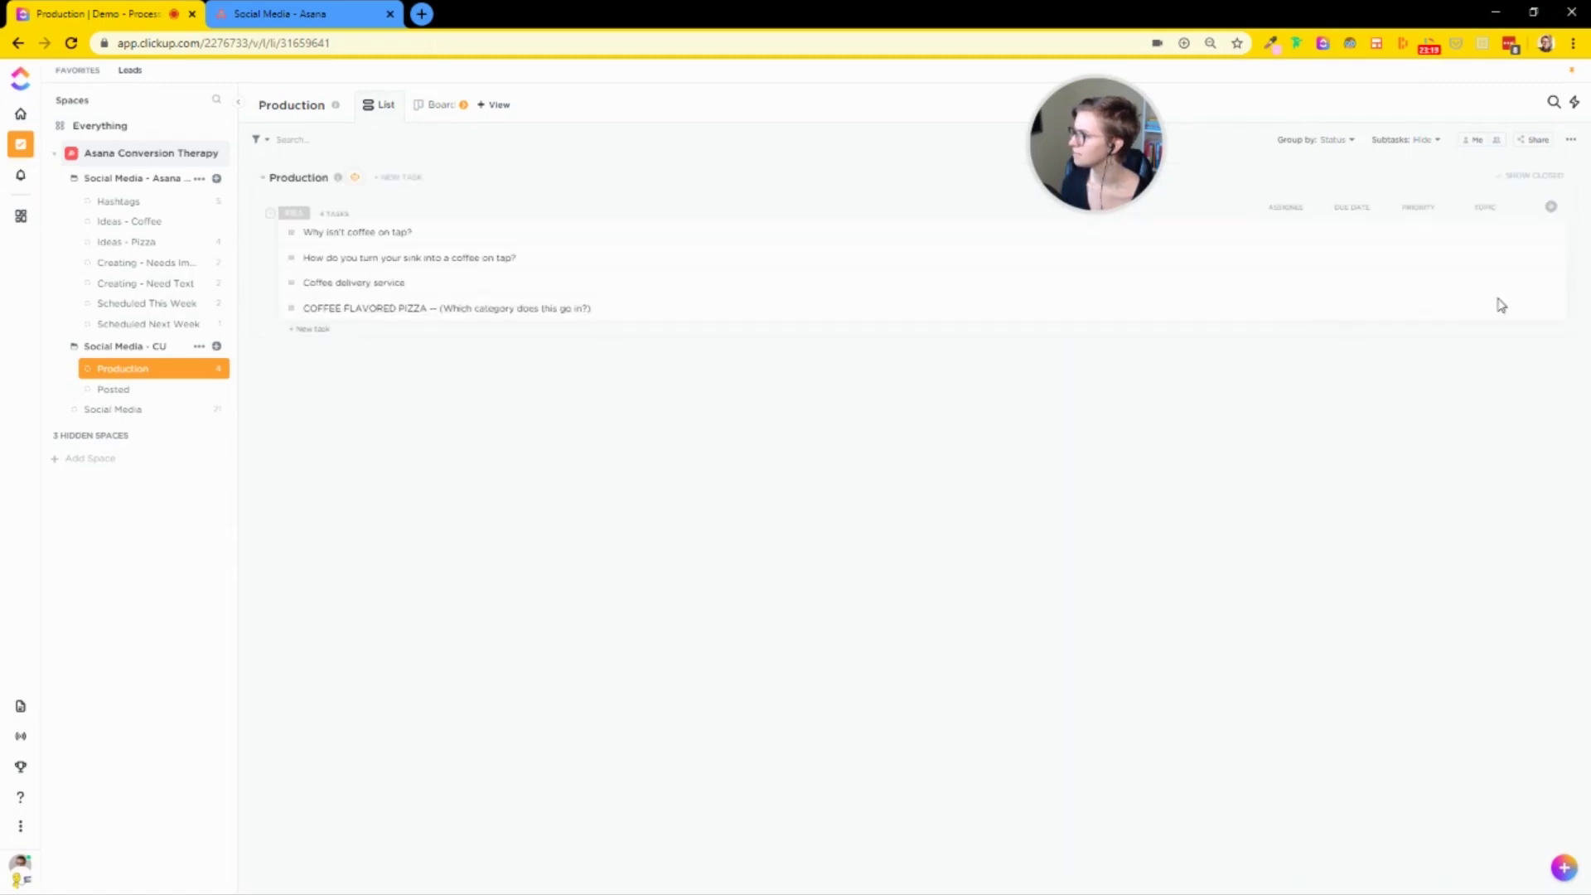
Step: Set the Topic field to Coffee for all four Production tasks in one bulk edit and clear the selection
{"action": "left_click", "coordinate": [264, 233]}
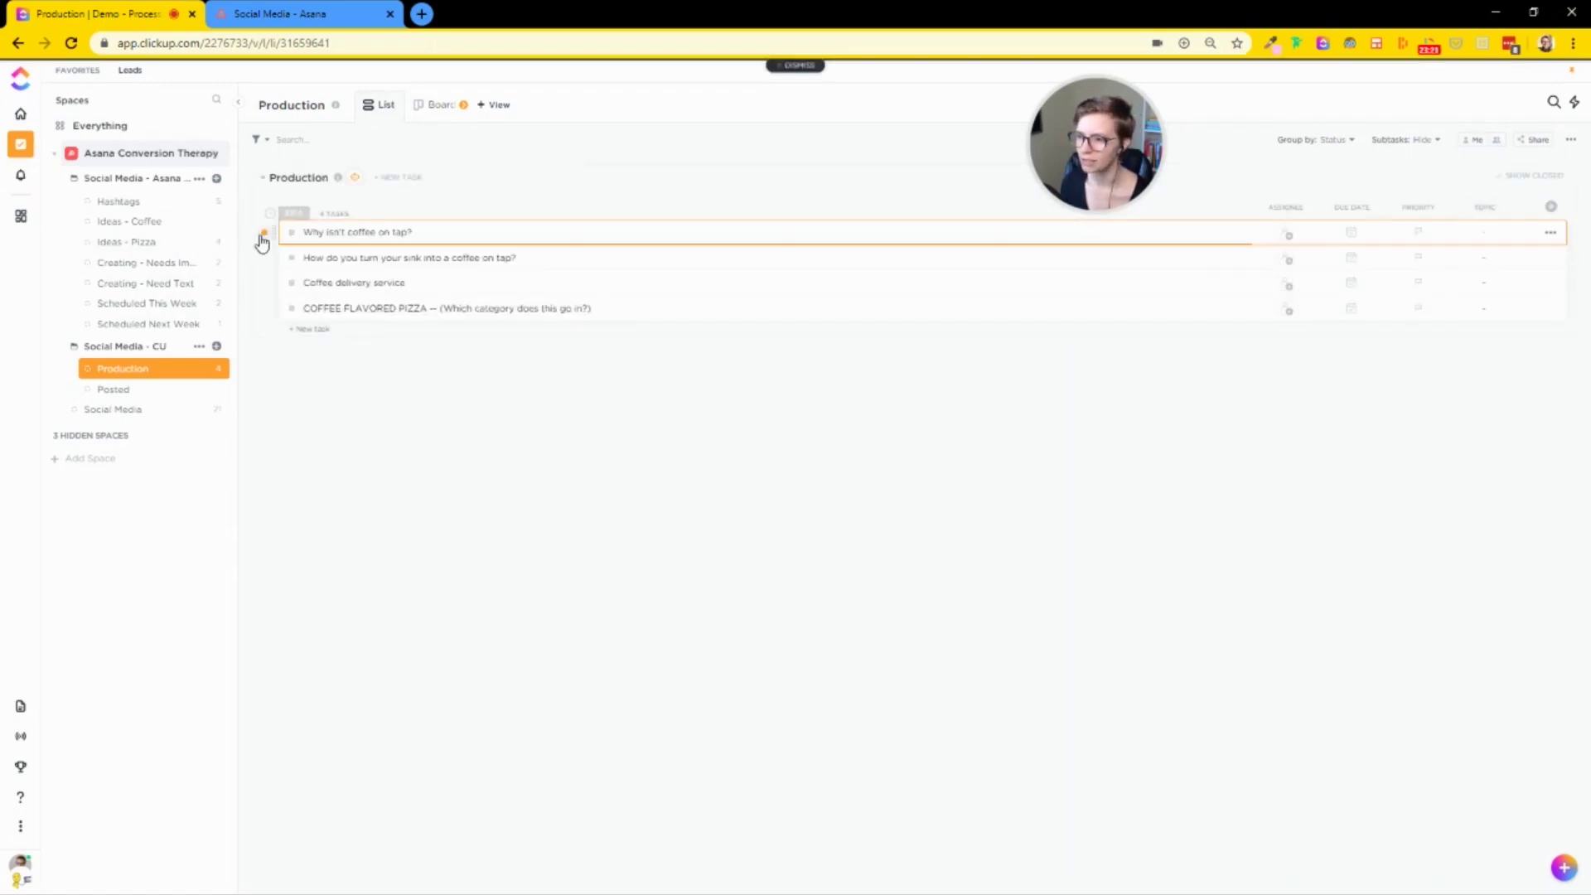
{"action": "left_click", "coordinate": [265, 309], "text": "shift"}
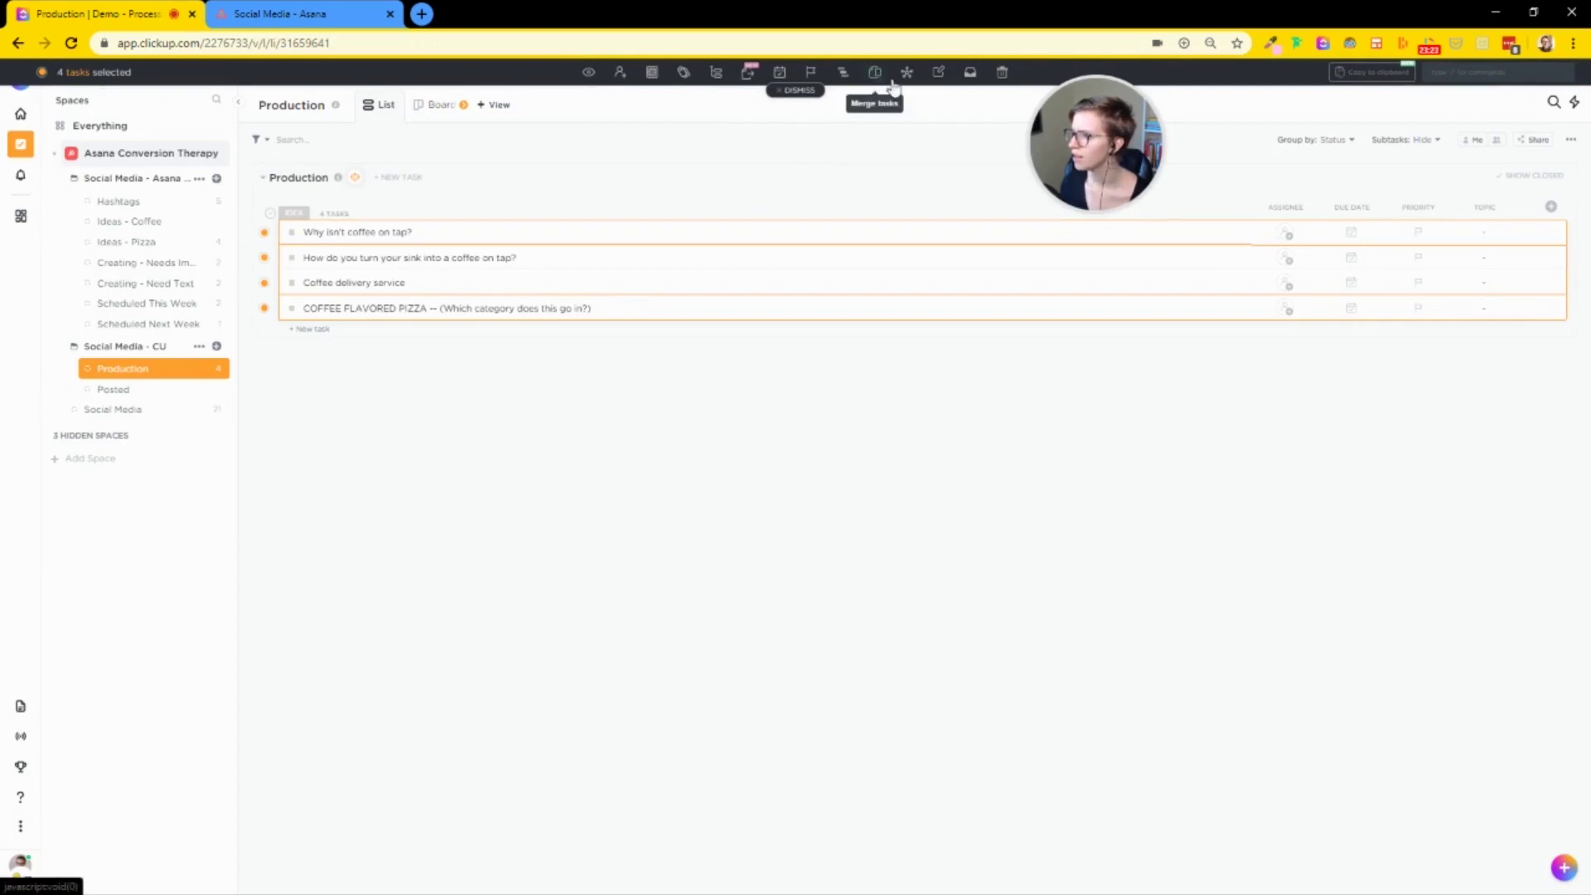
{"action": "left_click", "coordinate": [940, 73]}
{"action": "left_click", "coordinate": [959, 127]}
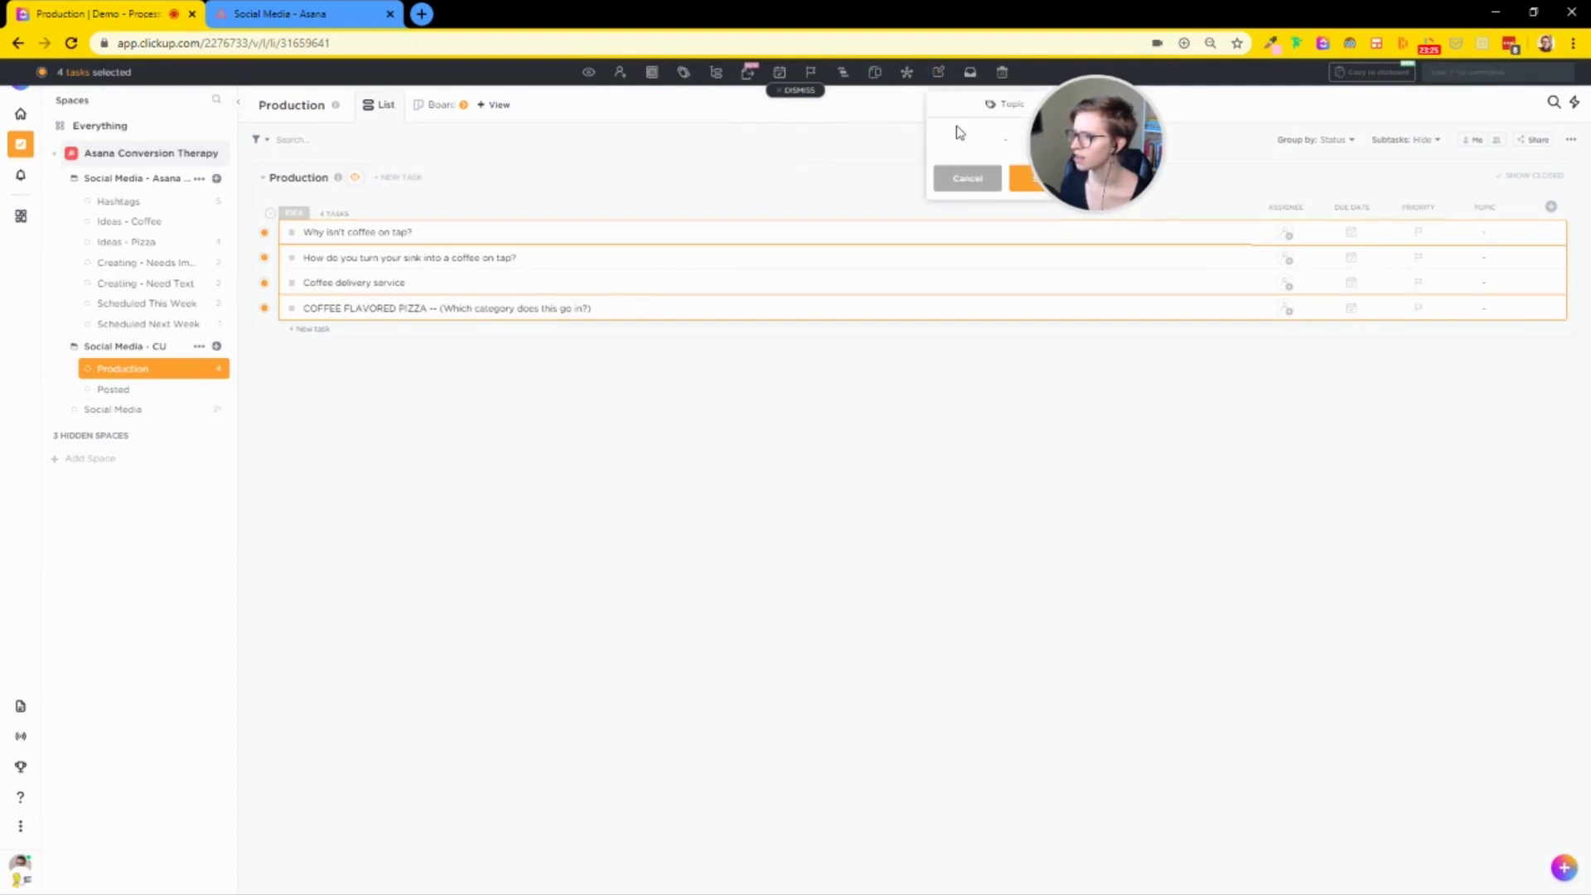
{"action": "left_click_drag", "start_coordinate": [1052, 138], "coordinate": [1234, 163]}
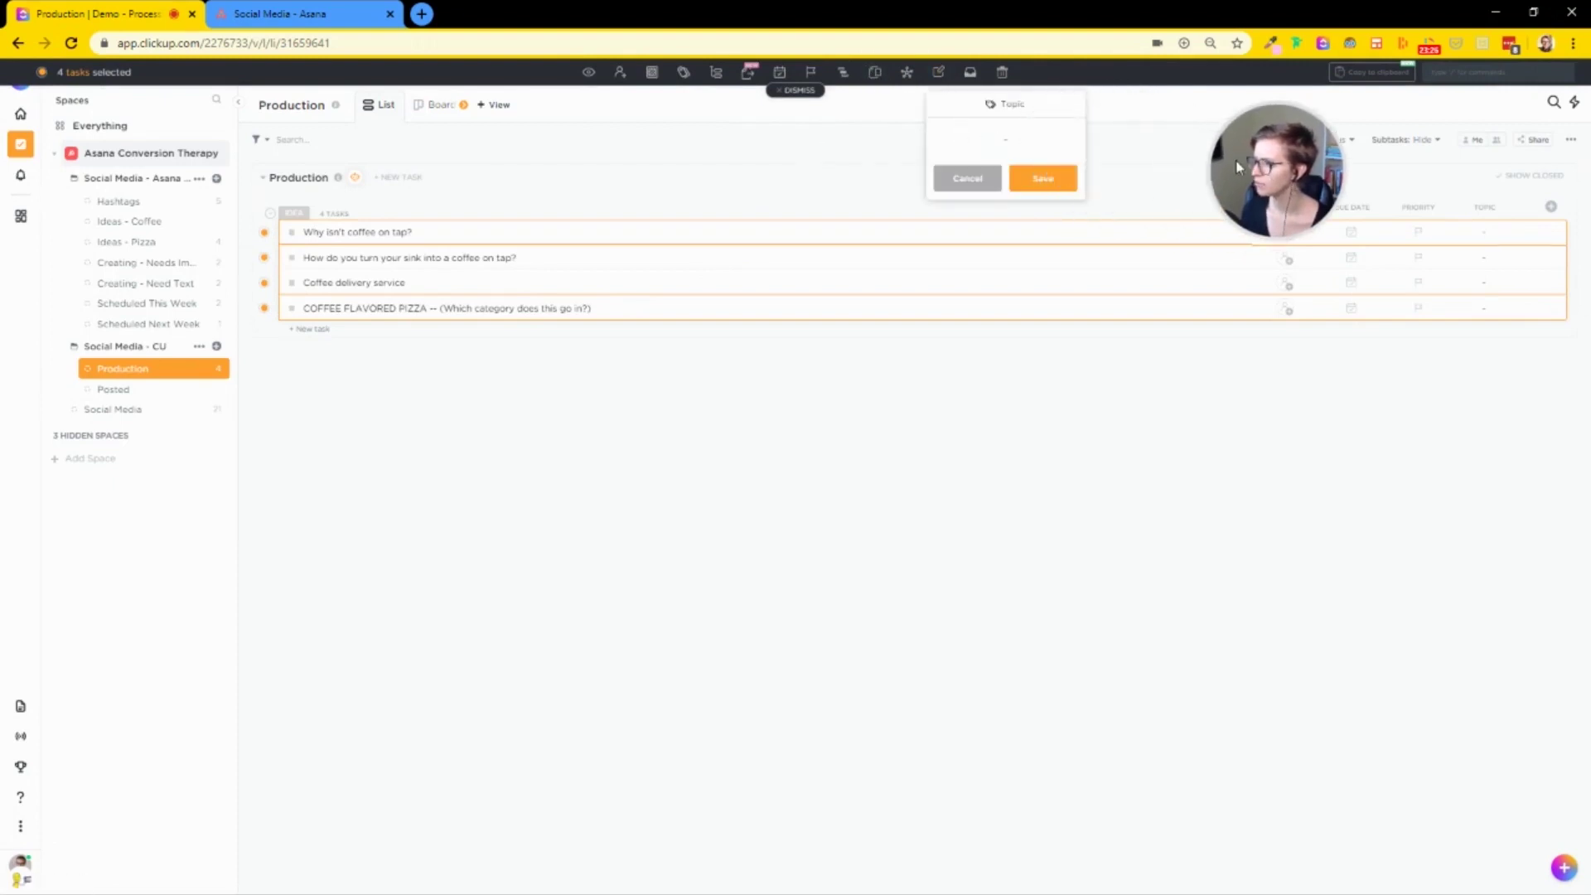
{"action": "left_click", "coordinate": [939, 75]}
{"action": "left_click", "coordinate": [957, 127]}
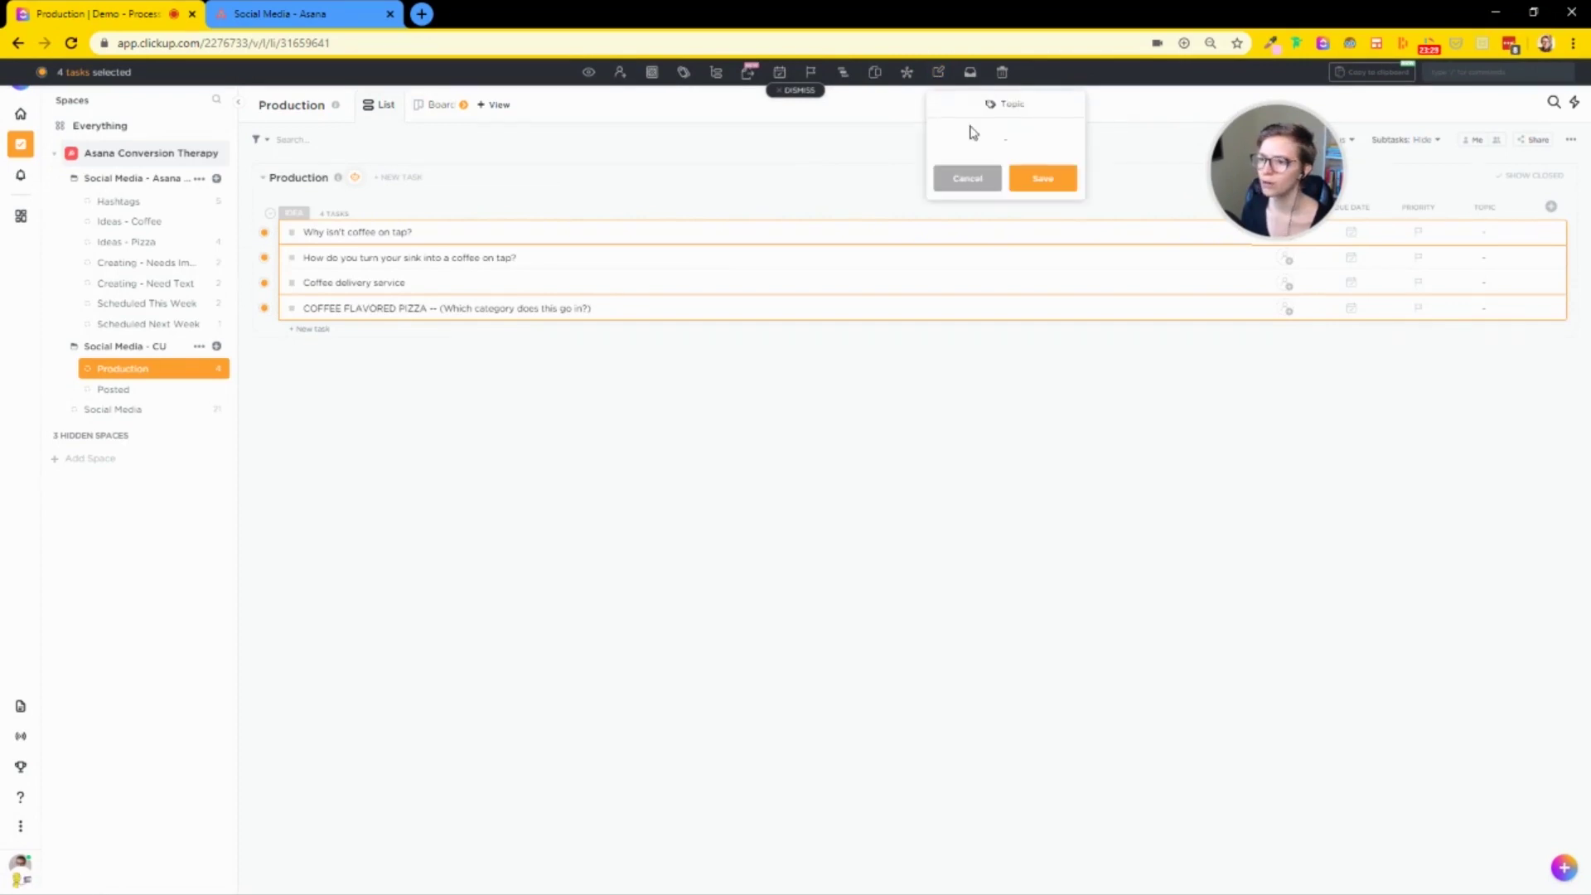
{"action": "left_click", "coordinate": [1023, 141]}
{"action": "left_click", "coordinate": [967, 229]}
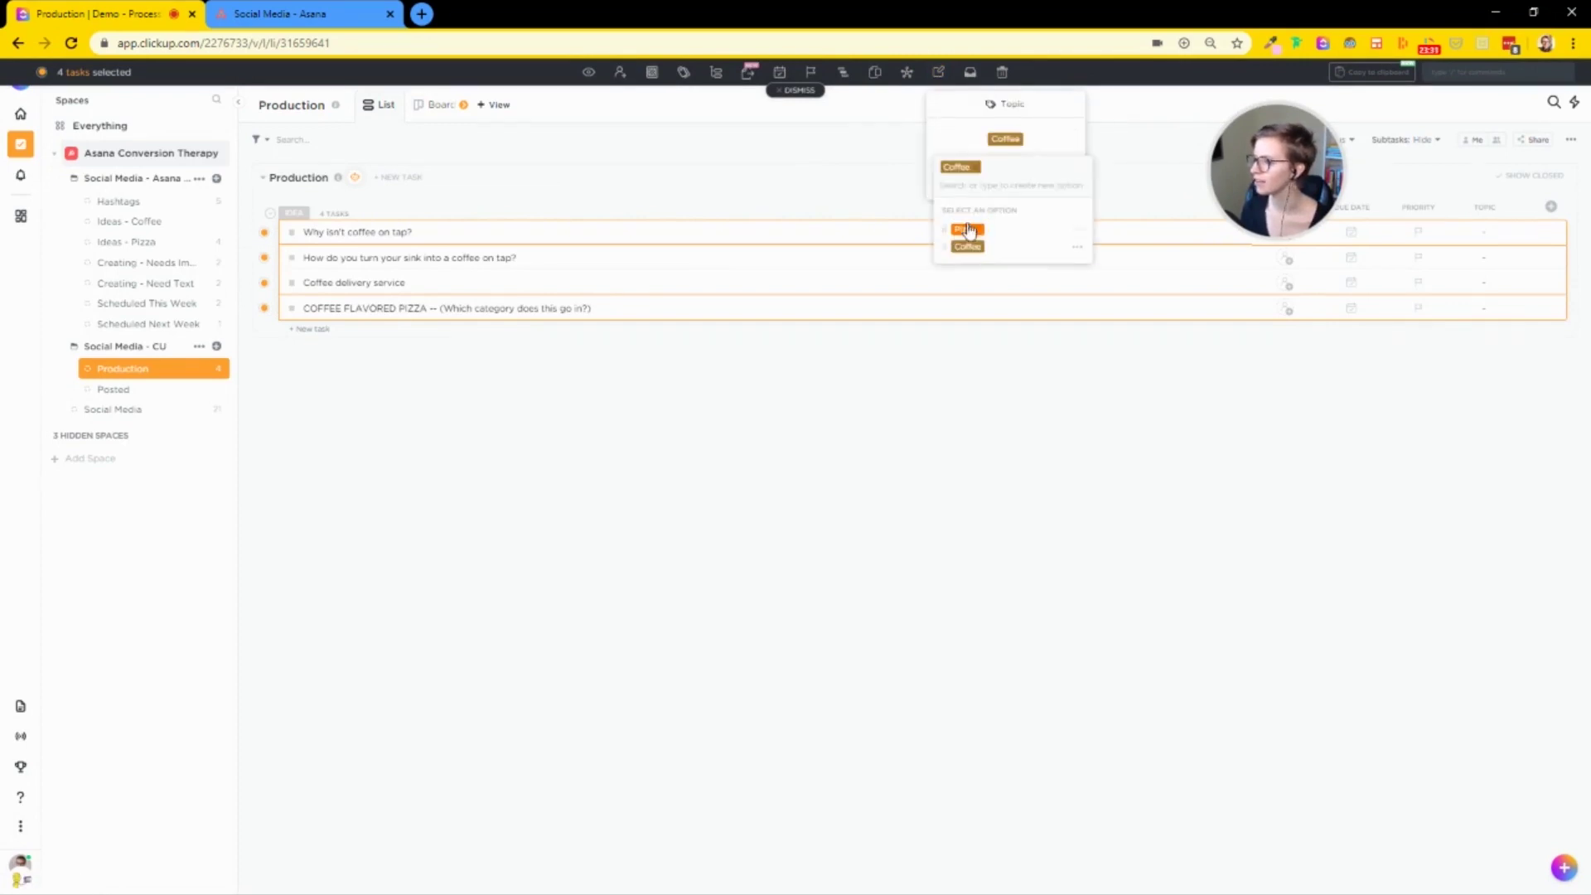
{"action": "left_click", "coordinate": [947, 137]}
{"action": "left_click", "coordinate": [1043, 181]}
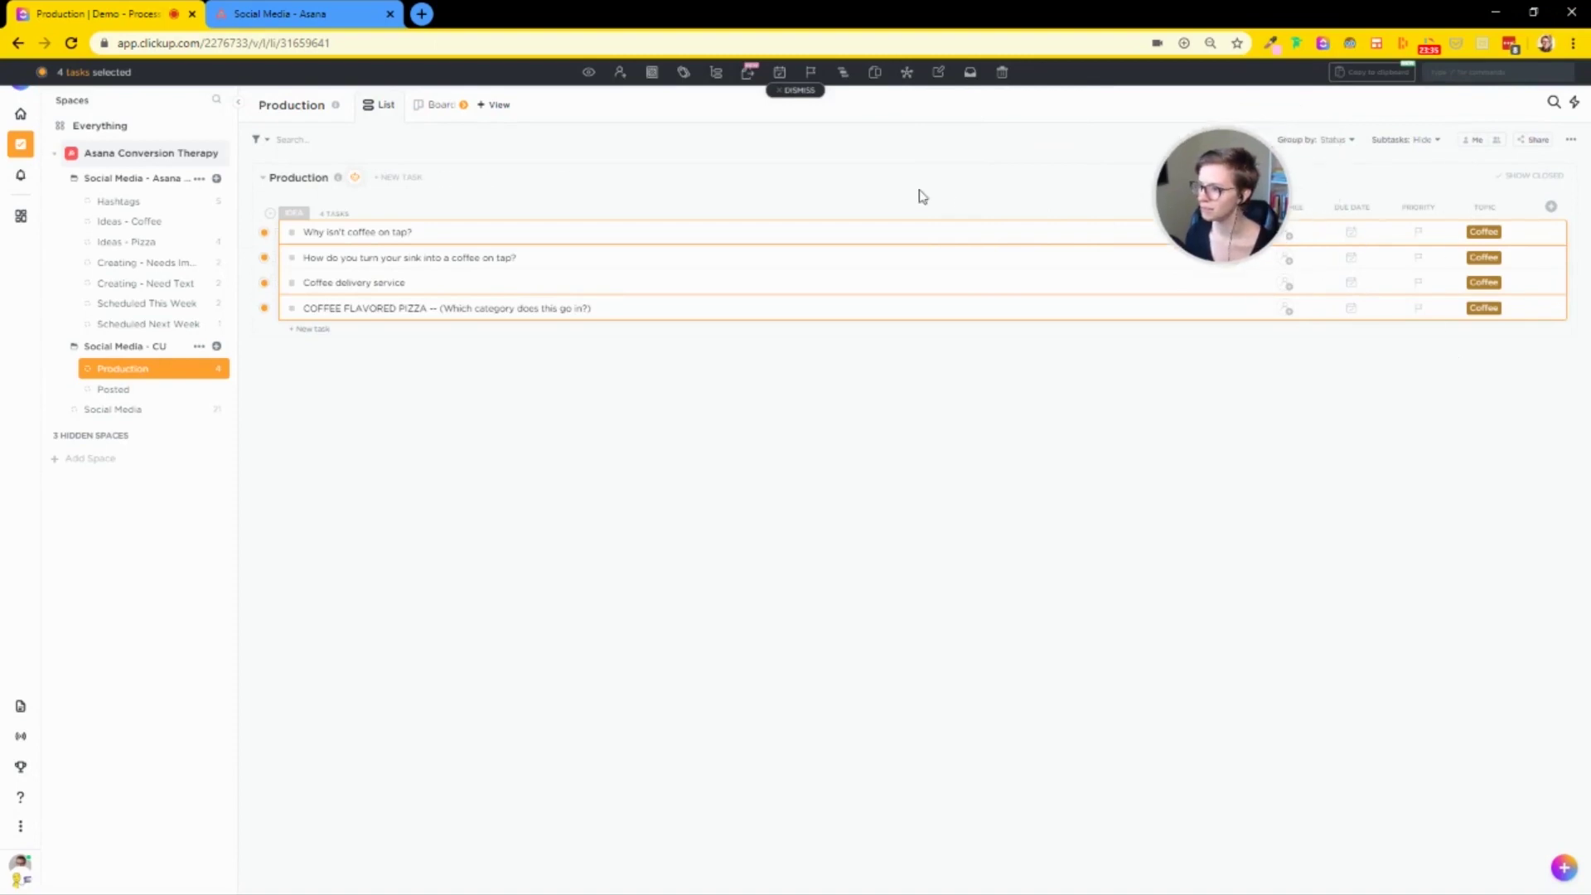
{"action": "left_click", "coordinate": [802, 91]}
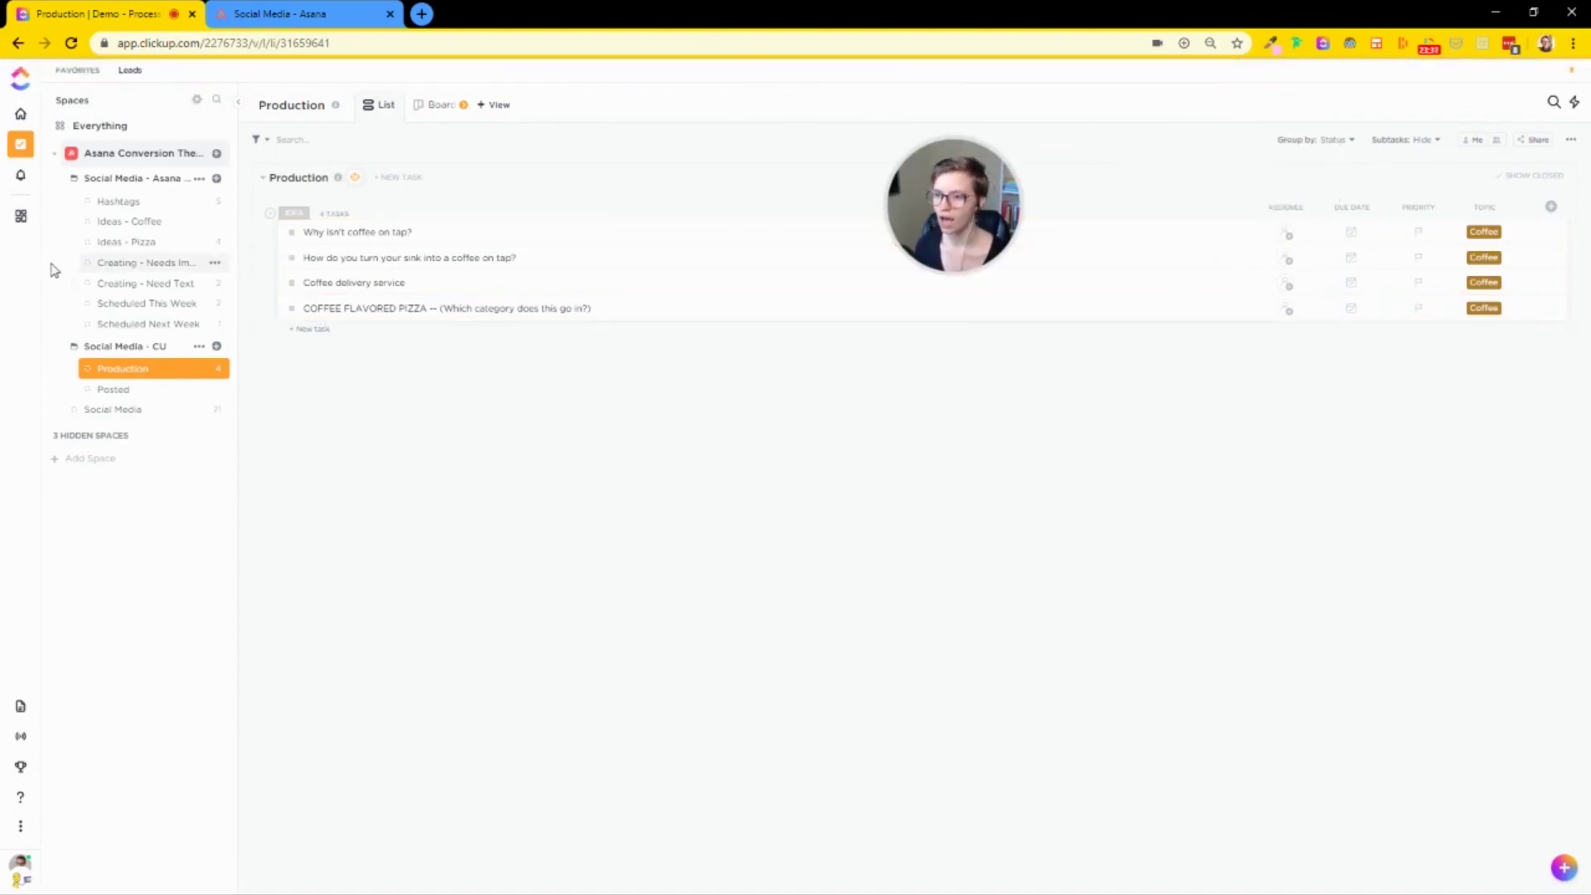
Step: Delete the emptied Ideas - Coffee list and open the Ideas - Pizza list
{"action": "left_click", "coordinate": [121, 221]}
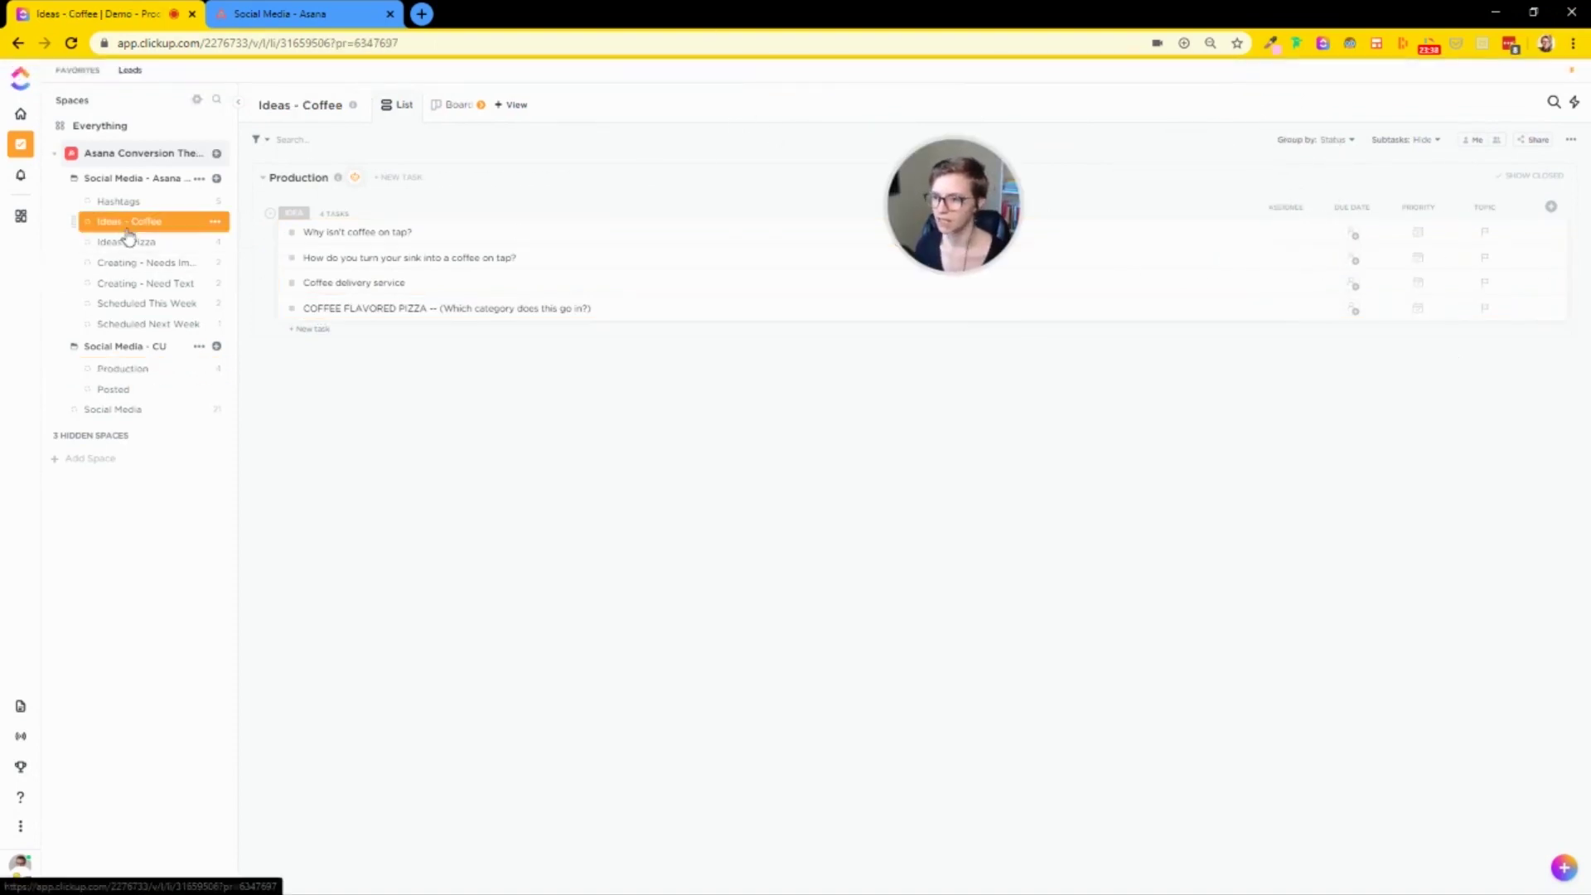
{"action": "left_click", "coordinate": [214, 224]}
{"action": "left_click", "coordinate": [352, 253]}
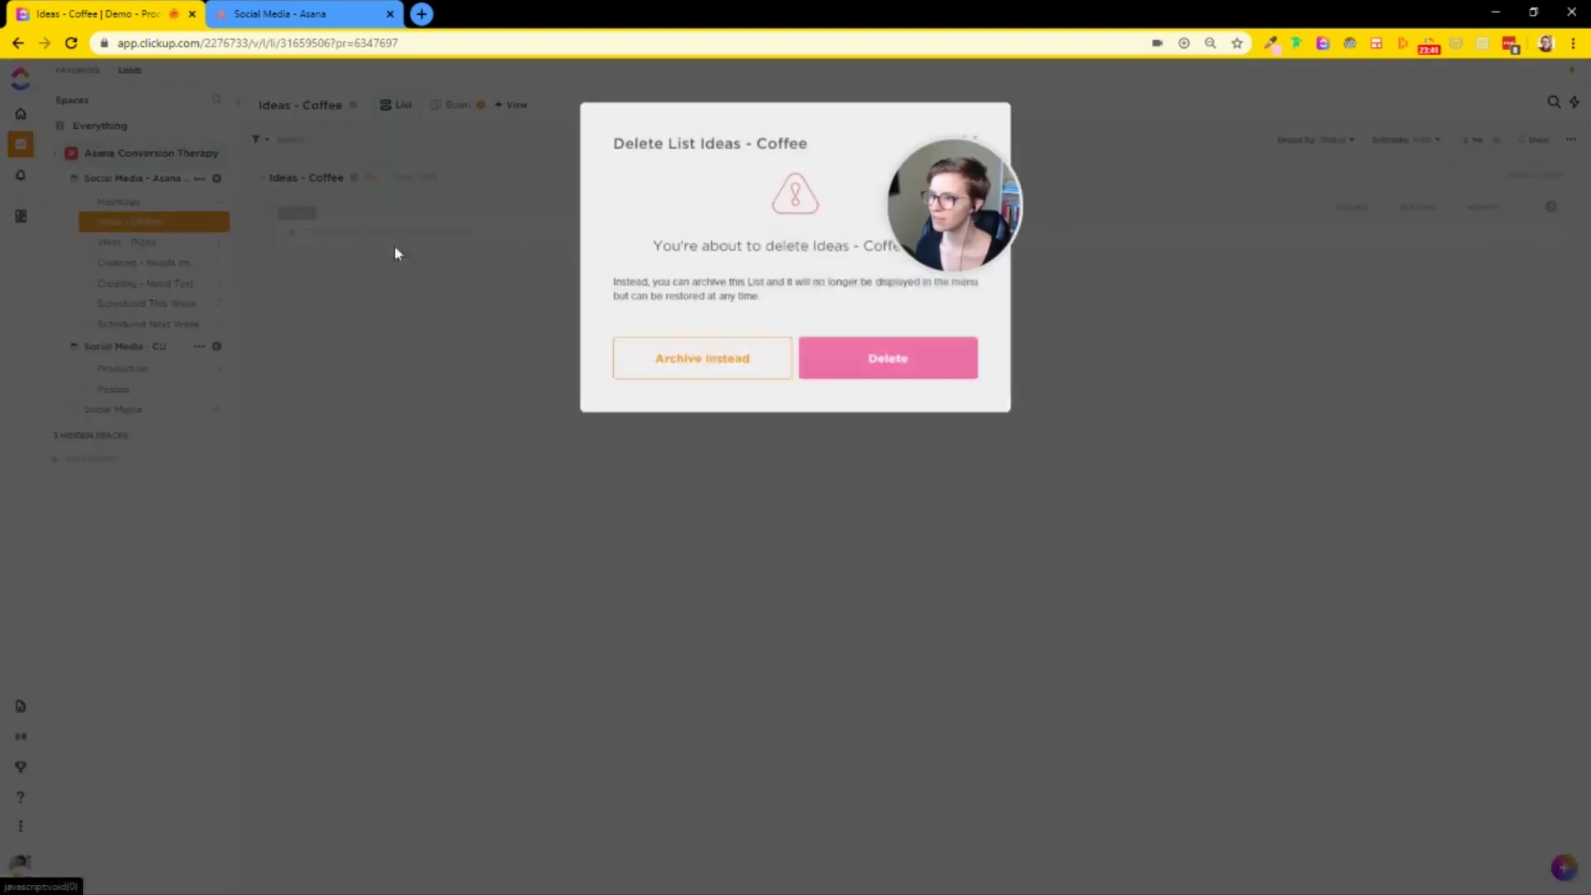
{"action": "left_click", "coordinate": [906, 361]}
{"action": "left_click", "coordinate": [155, 222]}
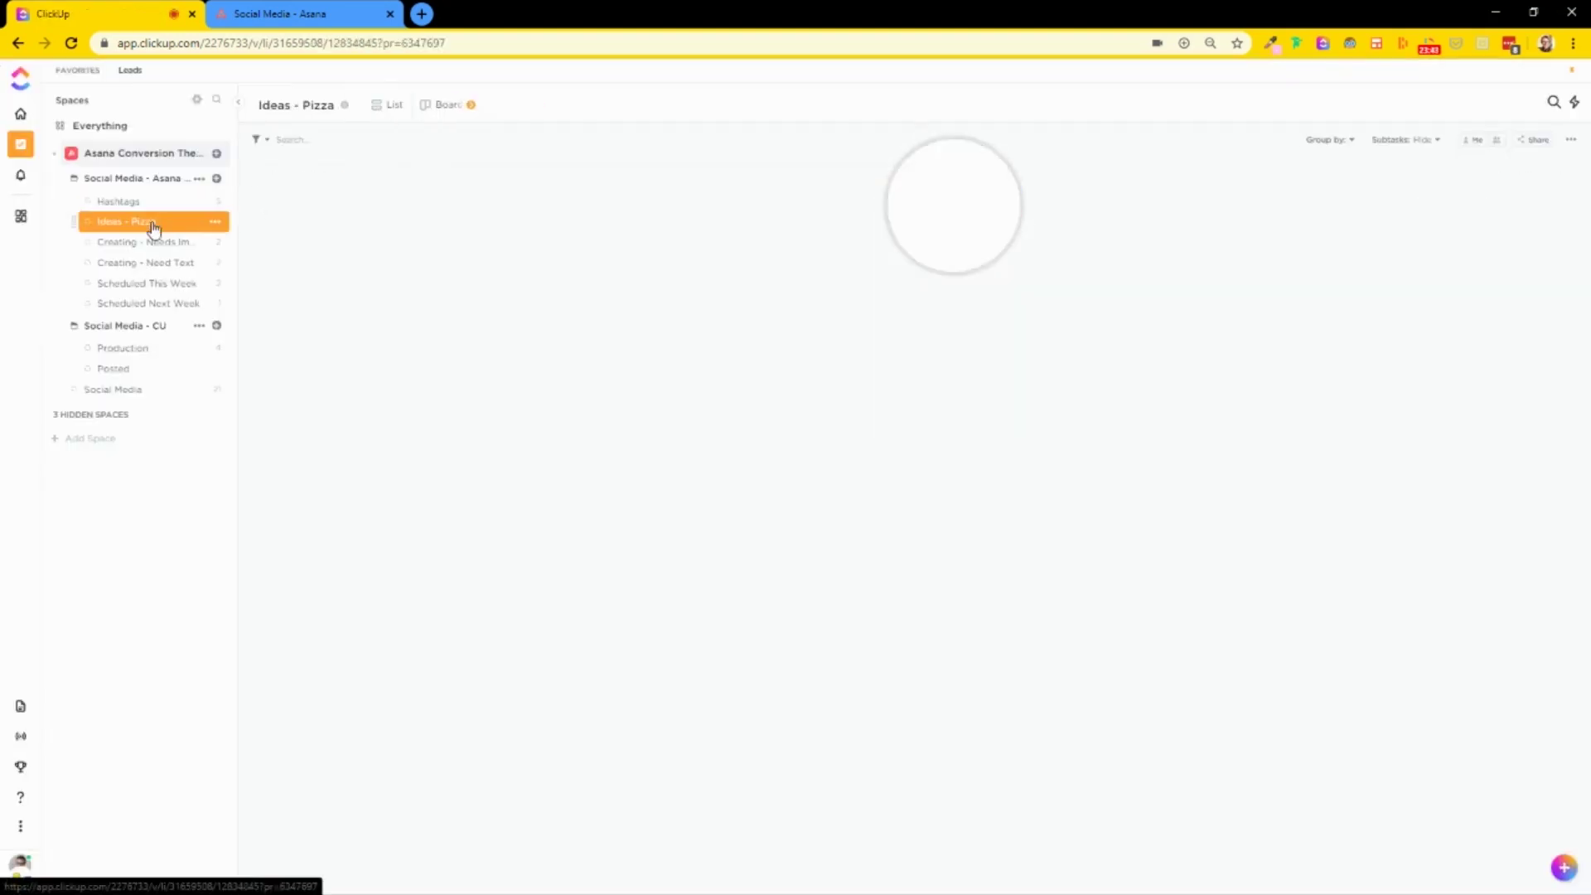
{"action": "left_click", "coordinate": [264, 232]}
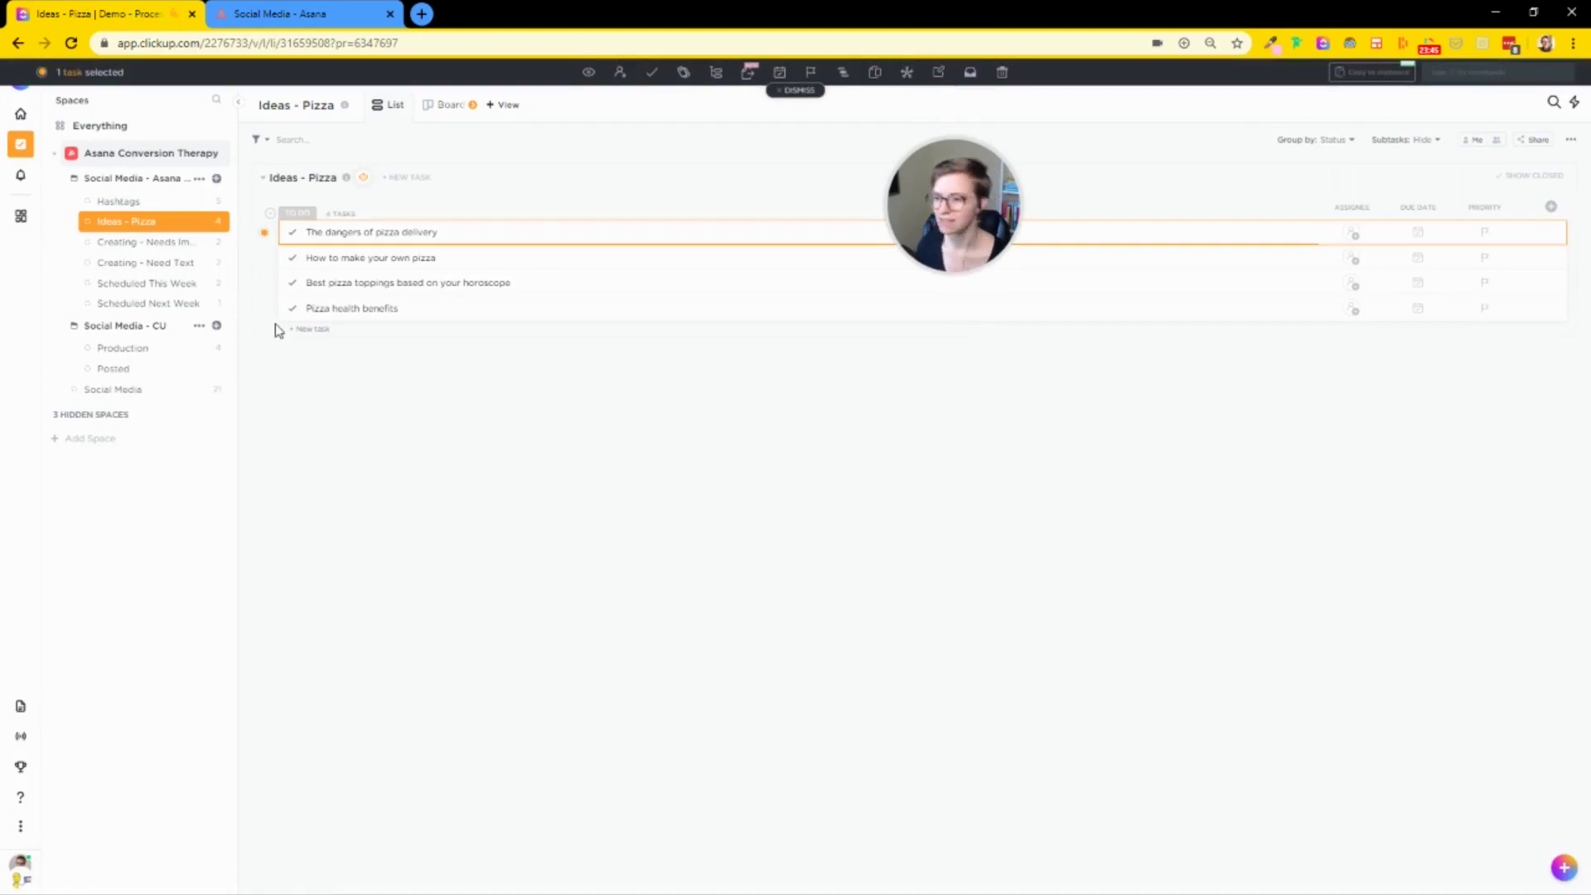
{"action": "left_click", "coordinate": [265, 258]}
{"action": "left_click", "coordinate": [264, 283]}
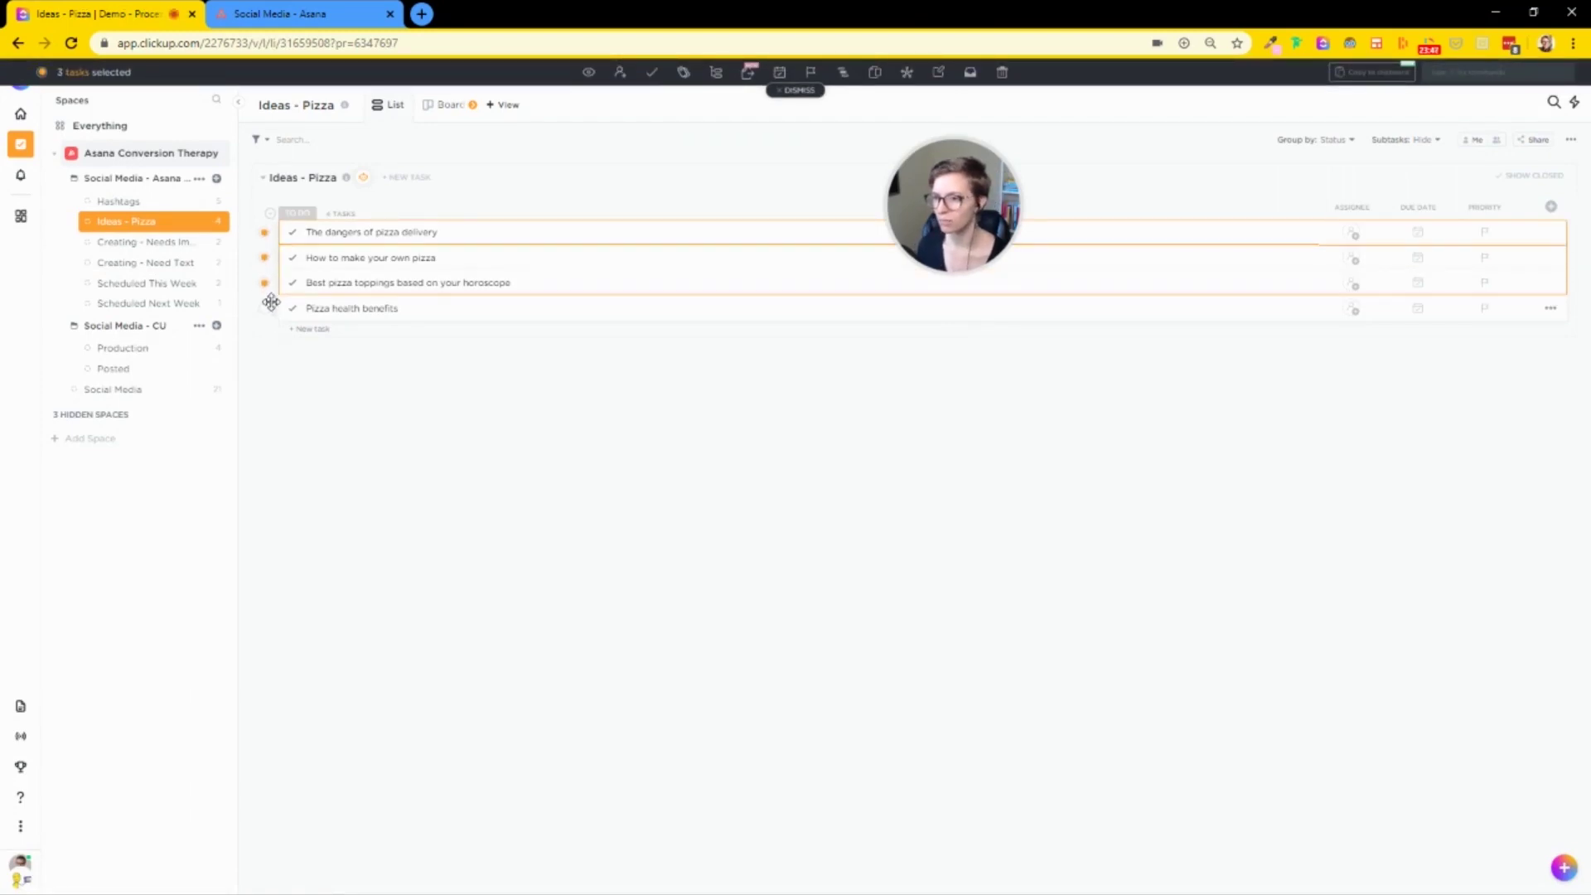
{"action": "left_click", "coordinate": [795, 97]}
{"action": "mouse_move", "coordinate": [366, 235]}
{"action": "left_mouse_down"}
{"action": "mouse_move", "coordinate": [112, 369]}
{"action": "mouse_move", "coordinate": [114, 348]}
{"action": "mouse_move", "coordinate": [364, 234]}
{"action": "left_mouse_up"}
Step: Move all four Ideas - Pizza tasks to the Production list, mapping the To Do status to Idea
{"action": "left_click", "coordinate": [264, 233]}
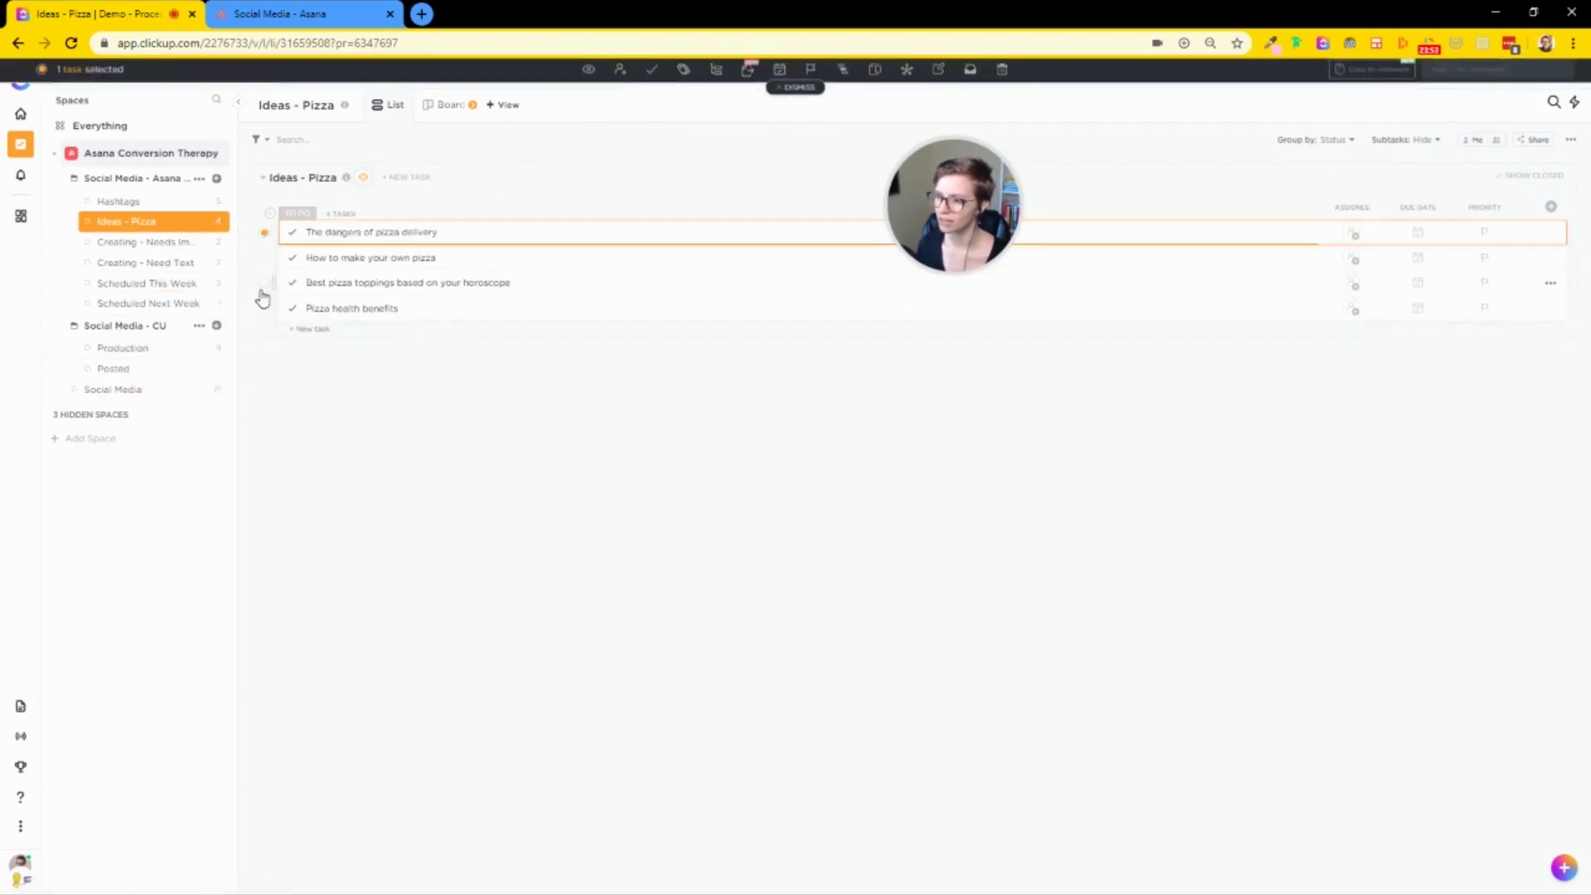
{"action": "left_click", "coordinate": [263, 312], "text": "shift"}
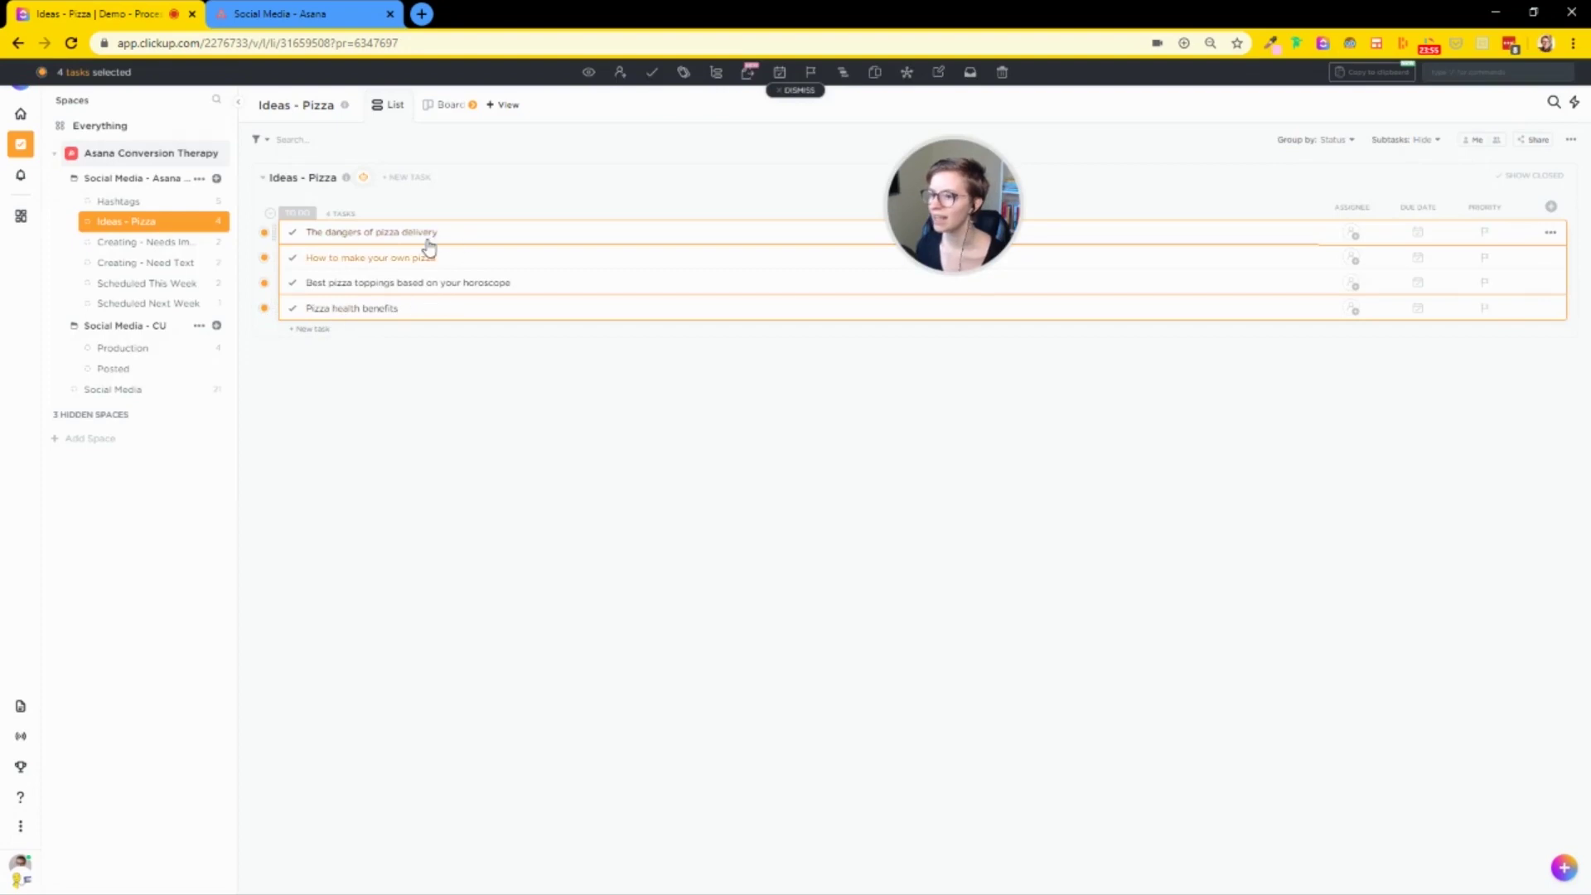
{"action": "left_click_drag", "start_coordinate": [428, 246], "coordinate": [177, 355]}
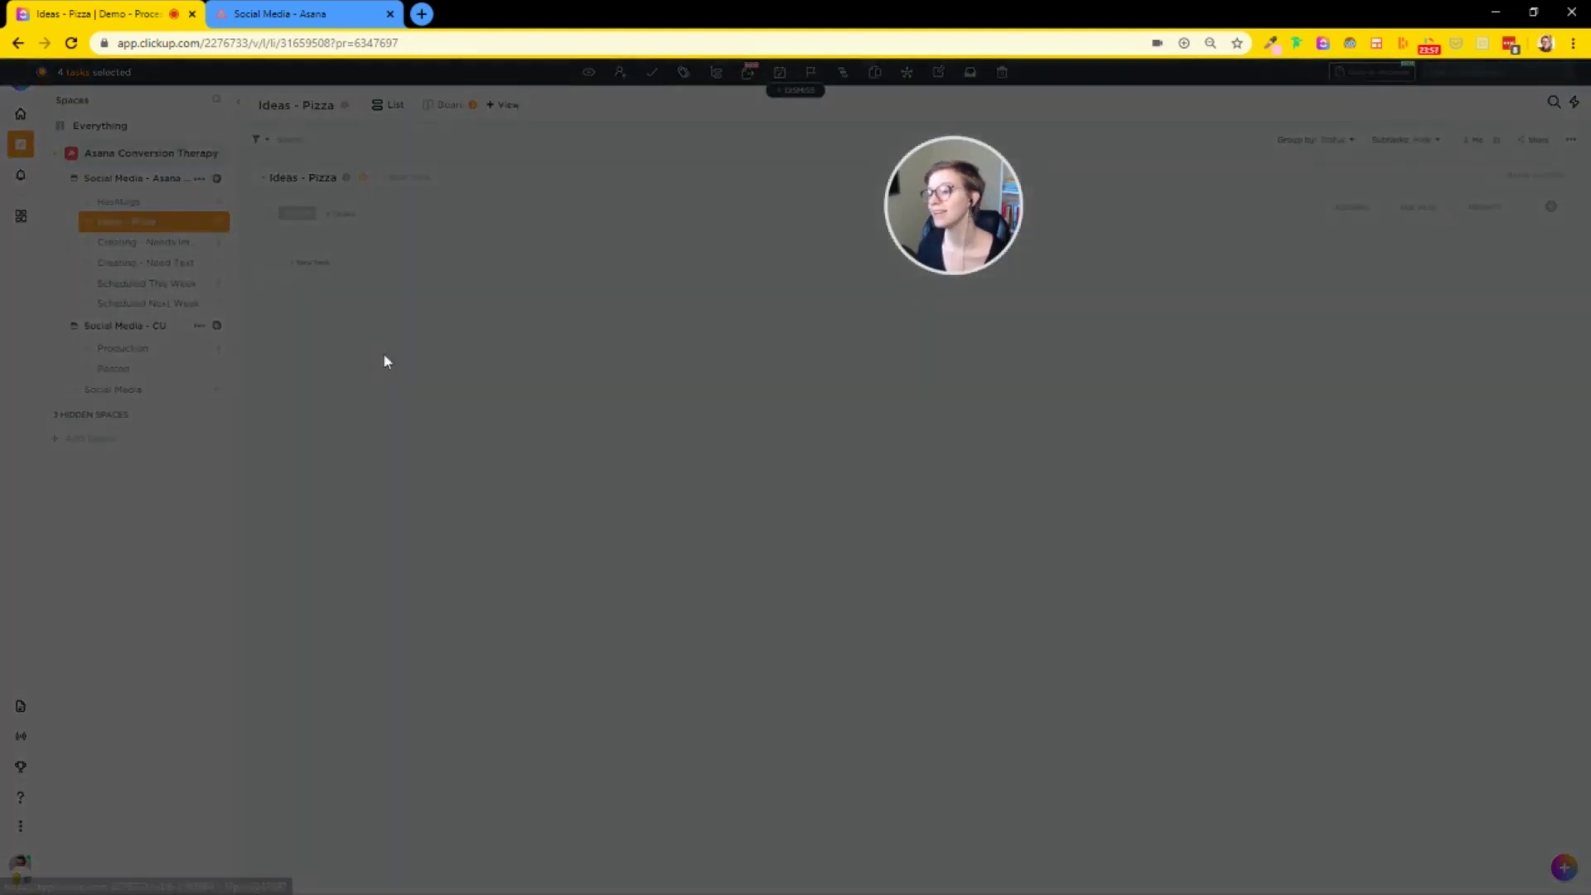
{"action": "left_click", "coordinate": [357, 352]}
{"action": "left_click", "coordinate": [356, 382]}
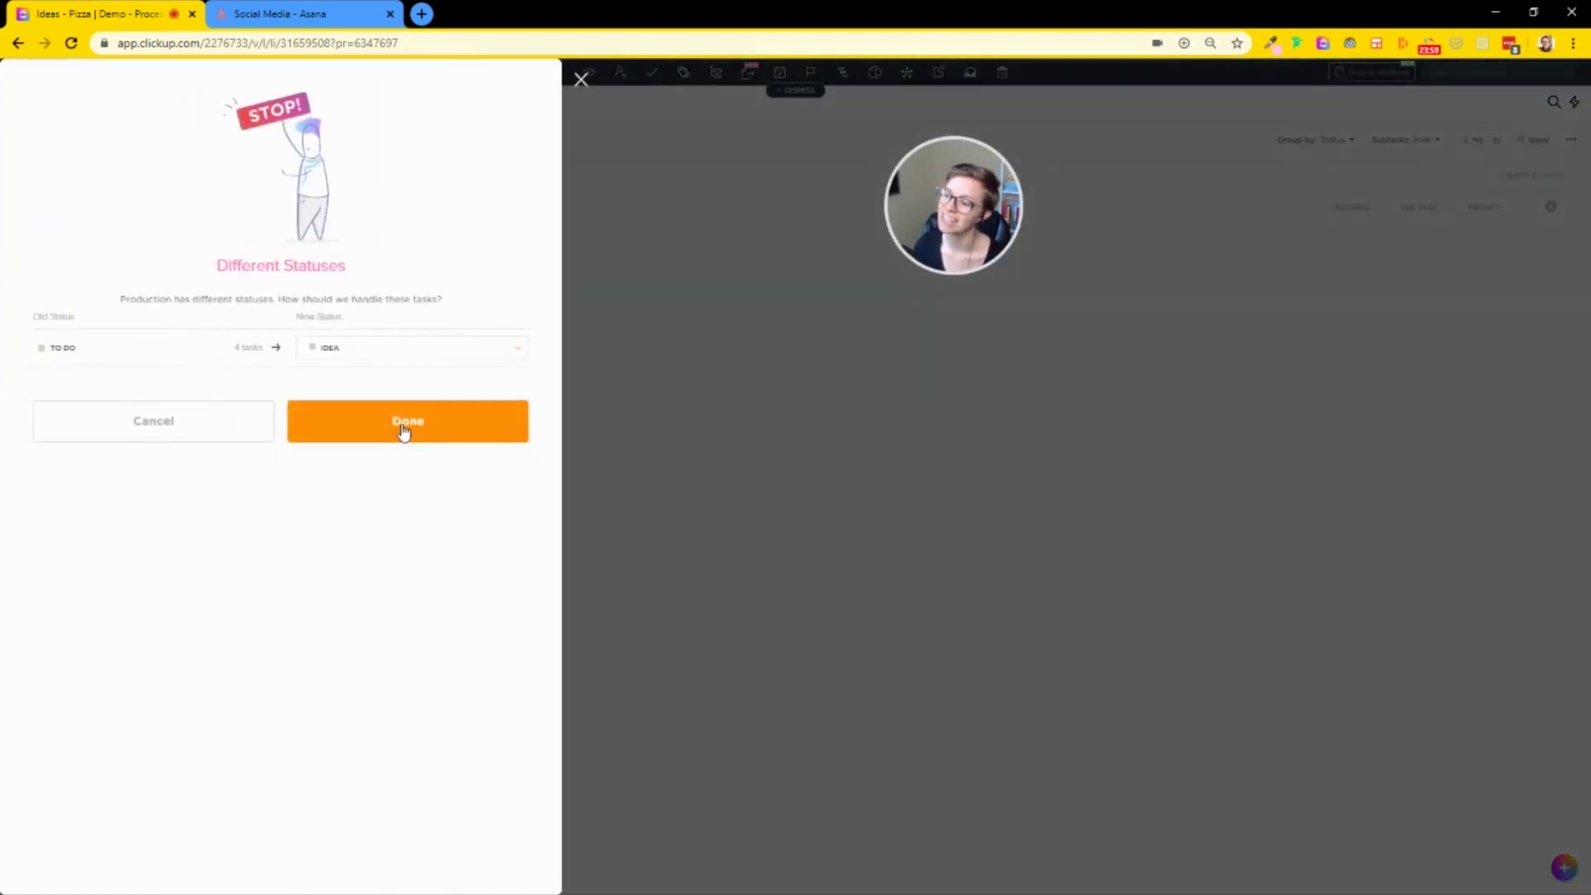
{"action": "left_click", "coordinate": [403, 429]}
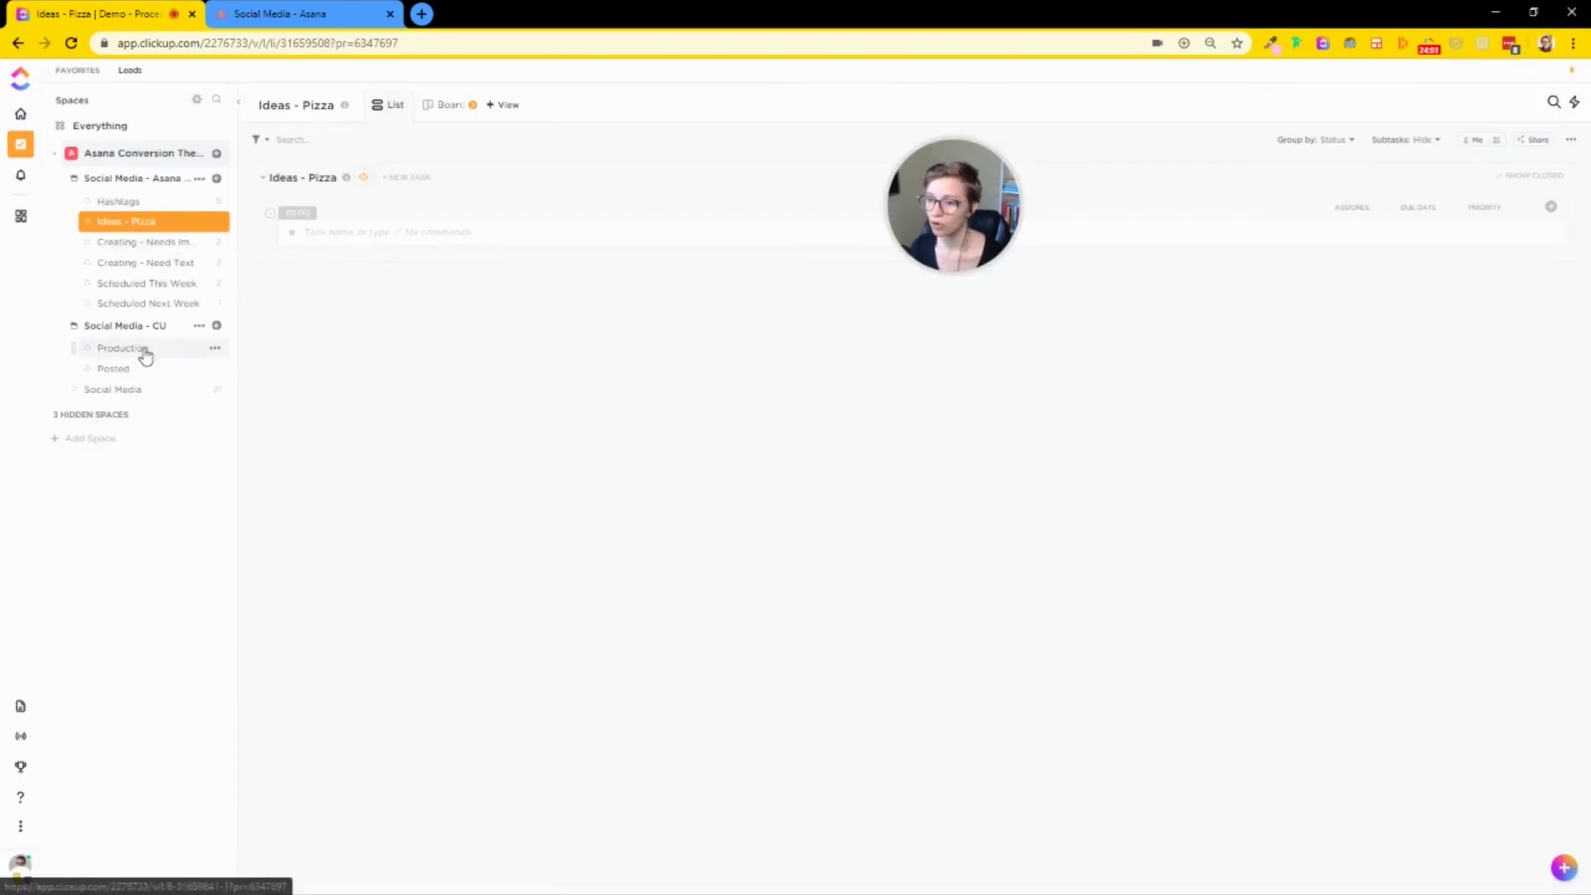
Step: Open Production and set the Topic field to Pizza for each of the four tasks moved from Ideas - Pizza
{"action": "left_click", "coordinate": [136, 348]}
{"action": "left_click", "coordinate": [1485, 309]}
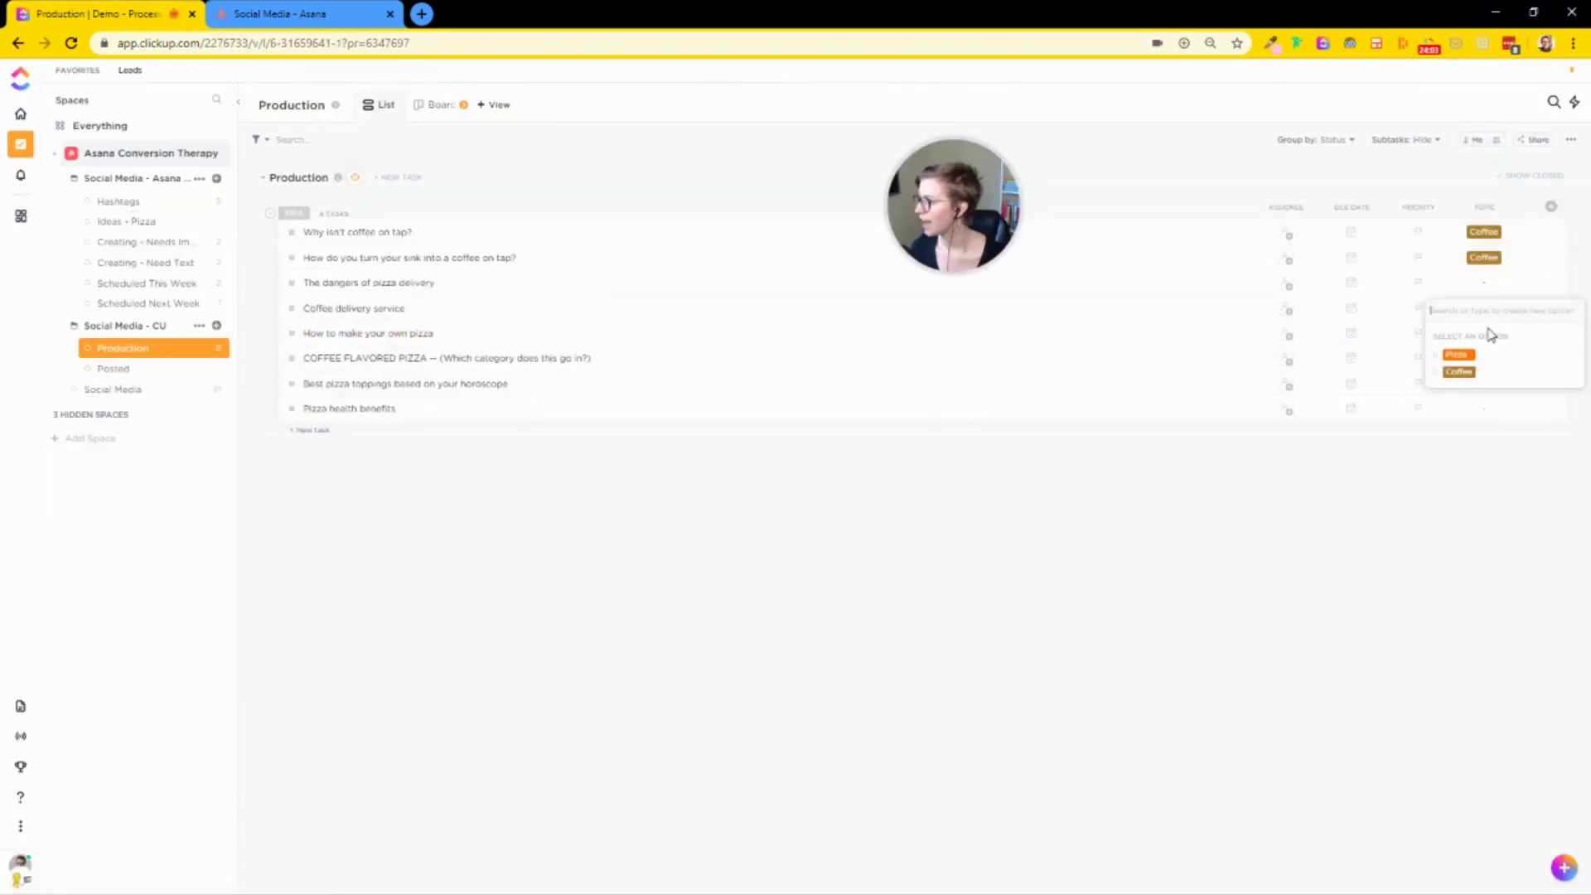
{"action": "left_click", "coordinate": [1460, 354]}
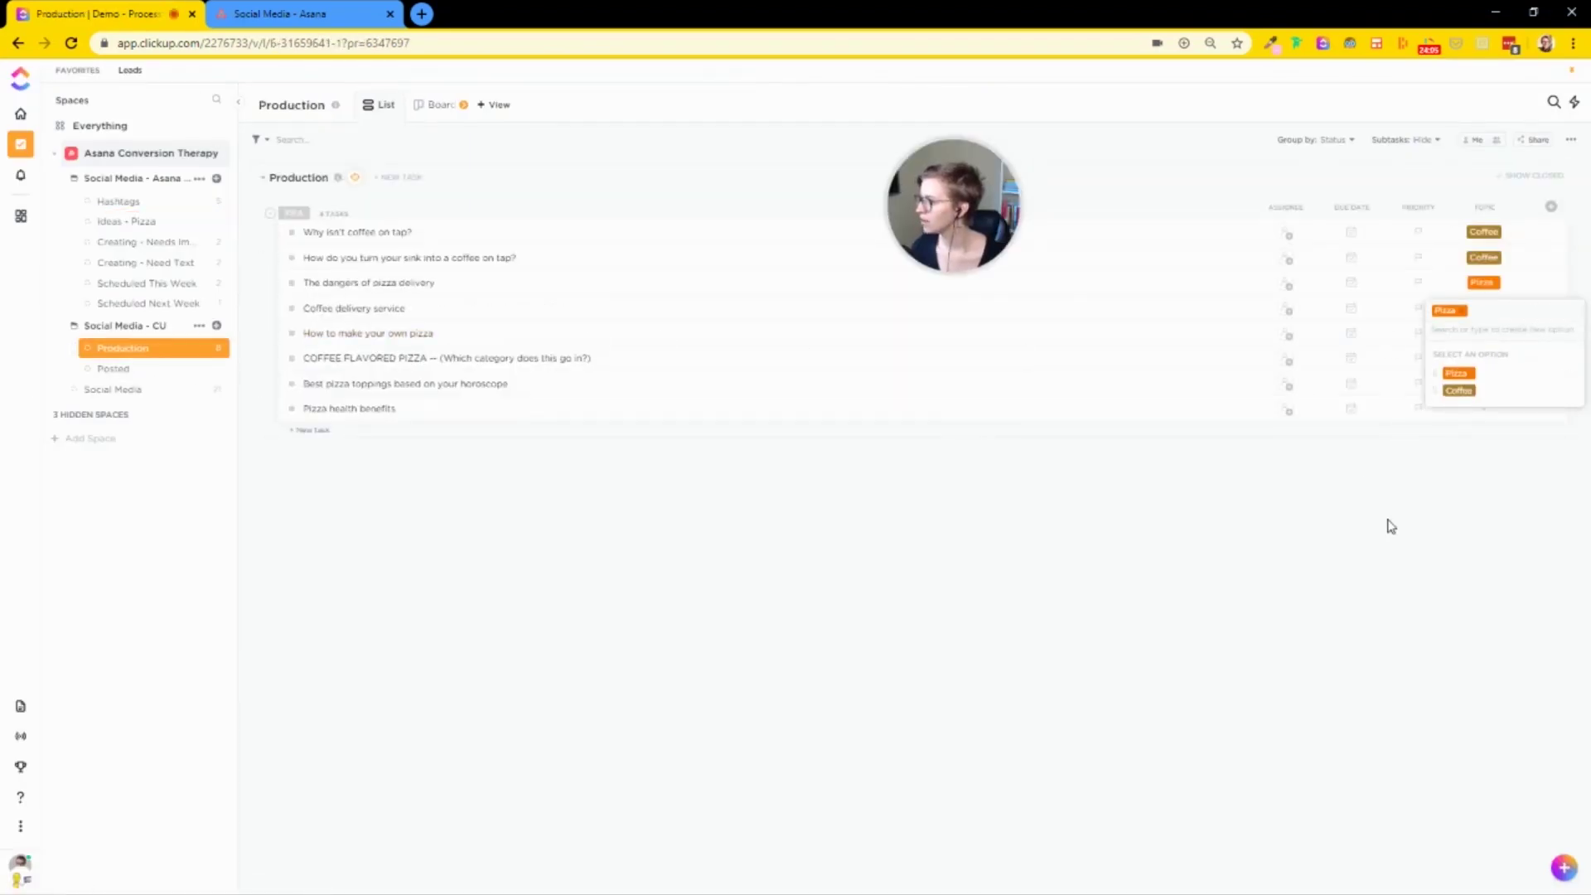
{"action": "left_click", "coordinate": [1458, 390]}
{"action": "left_click", "coordinate": [1481, 338]}
{"action": "left_click", "coordinate": [1463, 419]}
{"action": "left_click", "coordinate": [1484, 358]}
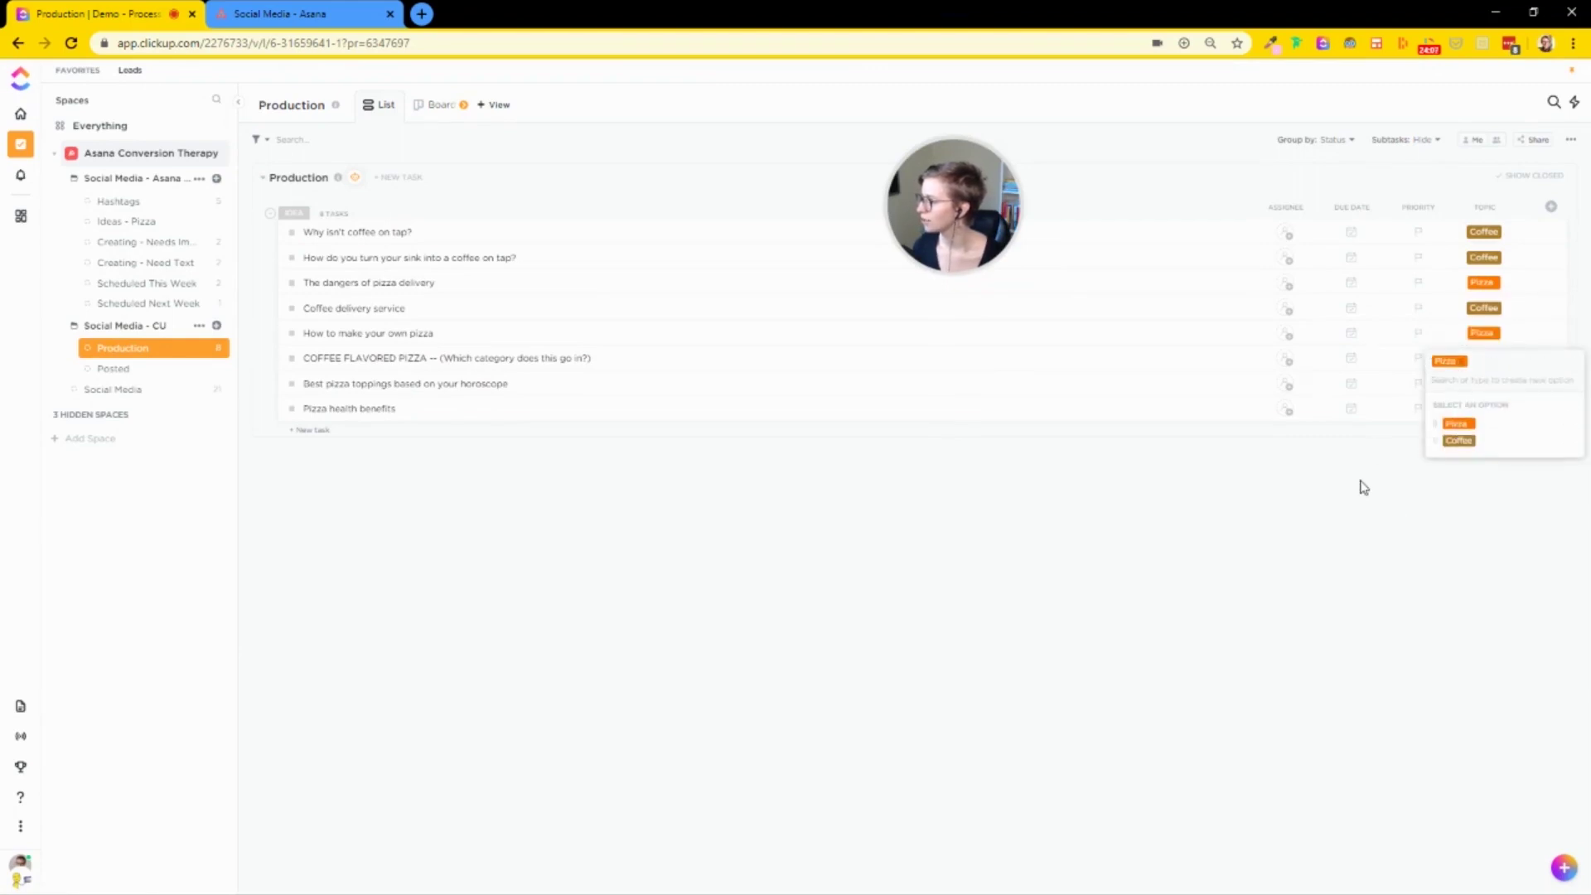
{"action": "left_click", "coordinate": [1459, 447]}
{"action": "left_click", "coordinate": [1479, 384]}
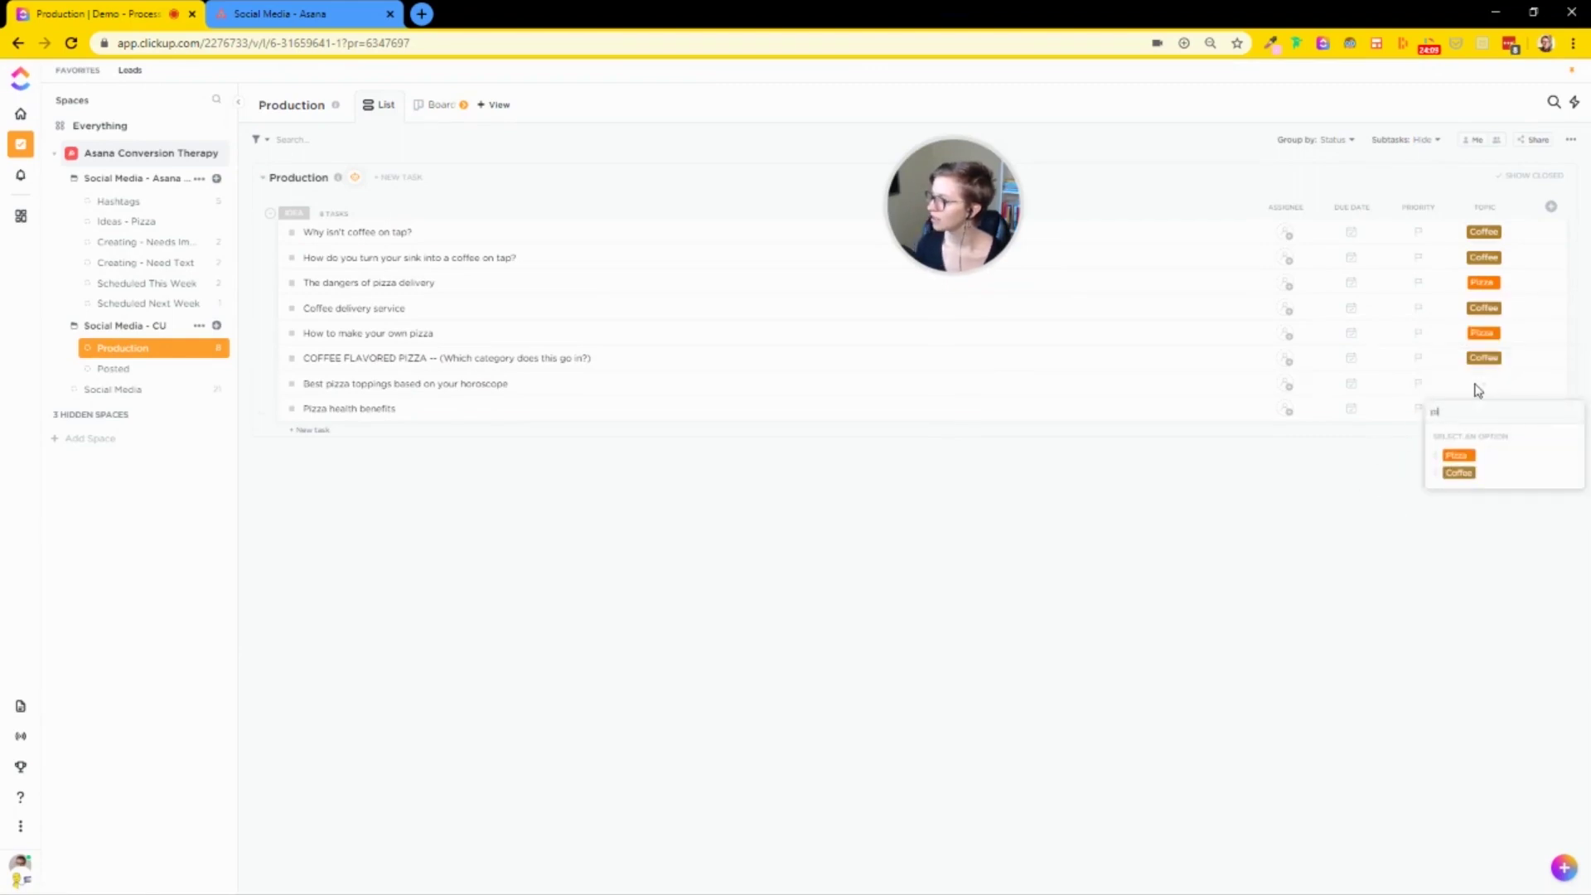
{"action": "left_click", "coordinate": [1460, 455]}
{"action": "left_click", "coordinate": [1479, 455]}
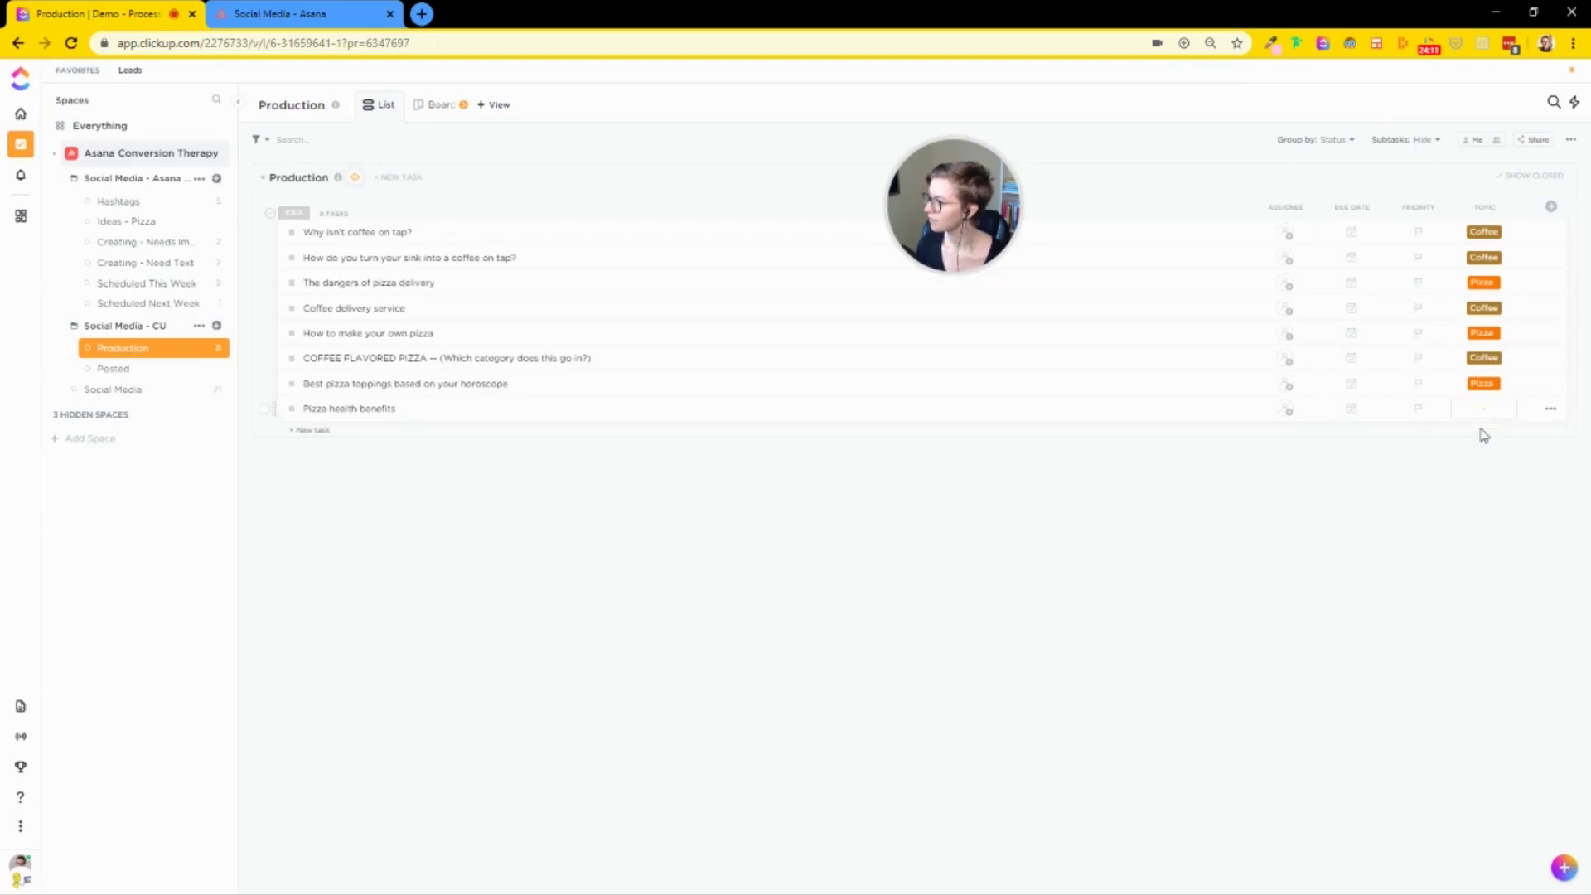
{"action": "left_click", "coordinate": [1482, 412]}
{"action": "left_click", "coordinate": [1462, 483]}
{"action": "left_click", "coordinate": [1221, 505]}
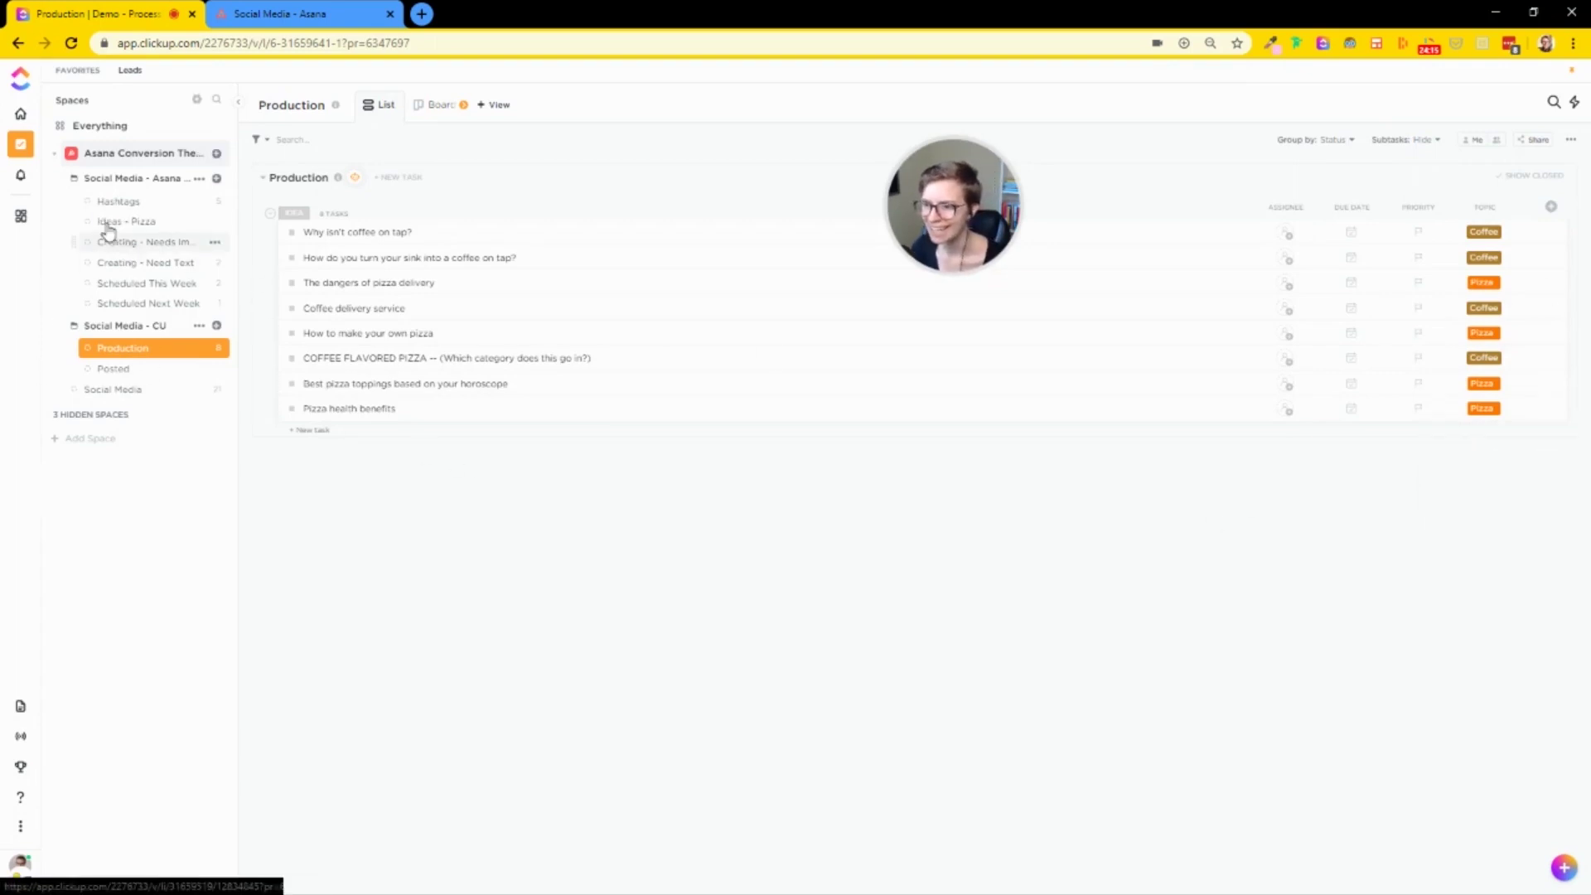
Step: Delete the emptied Ideas - Pizza list
{"action": "left_click", "coordinate": [214, 221]}
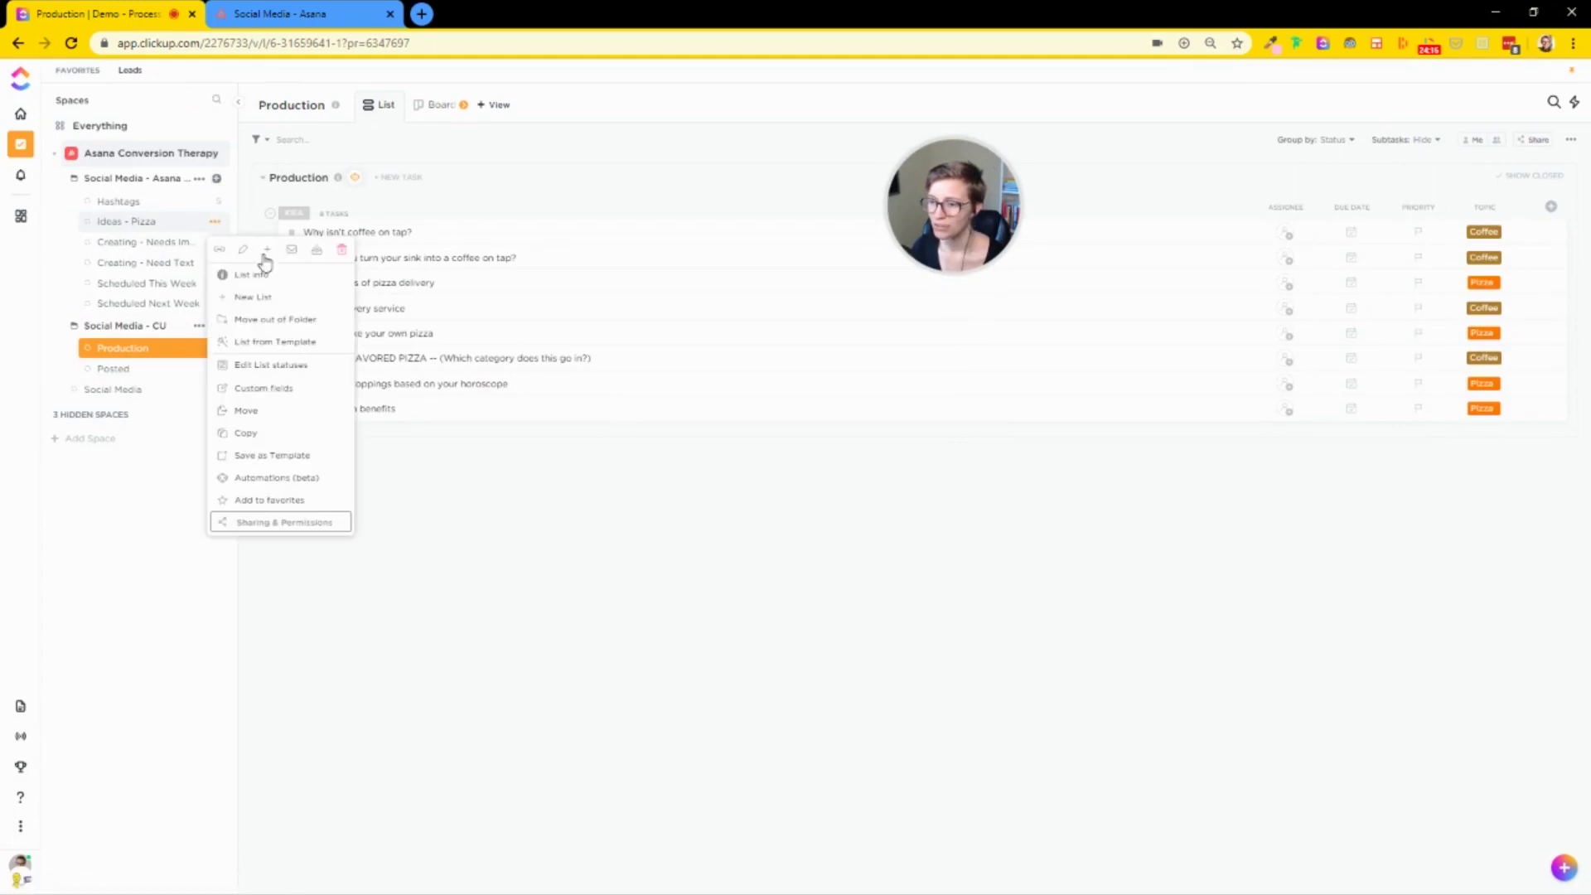
{"action": "left_click", "coordinate": [343, 249]}
{"action": "left_click", "coordinate": [887, 341]}
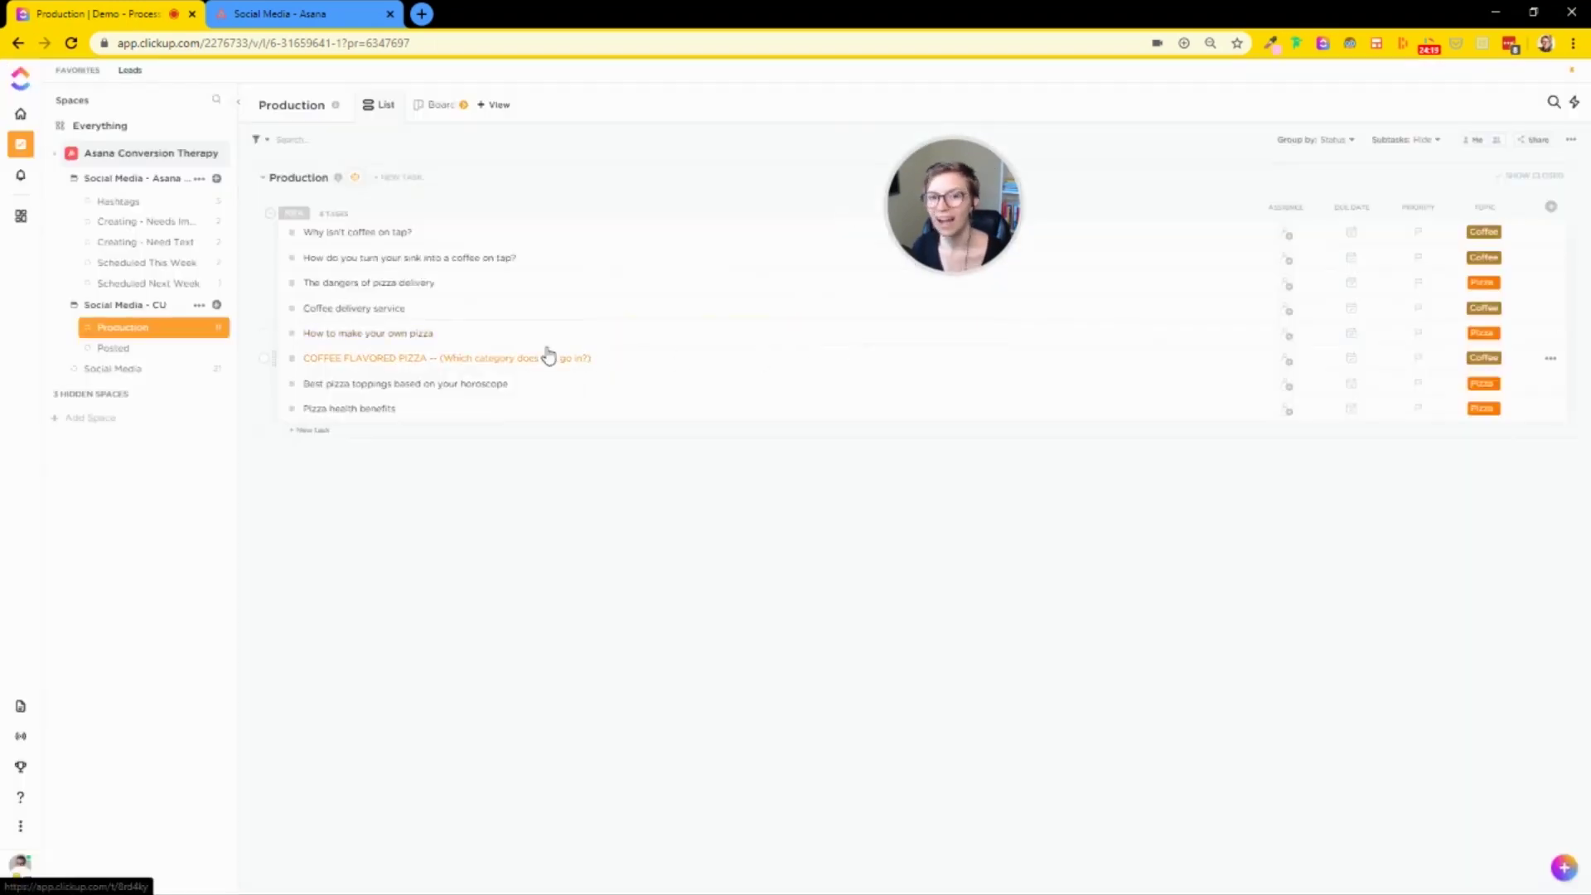
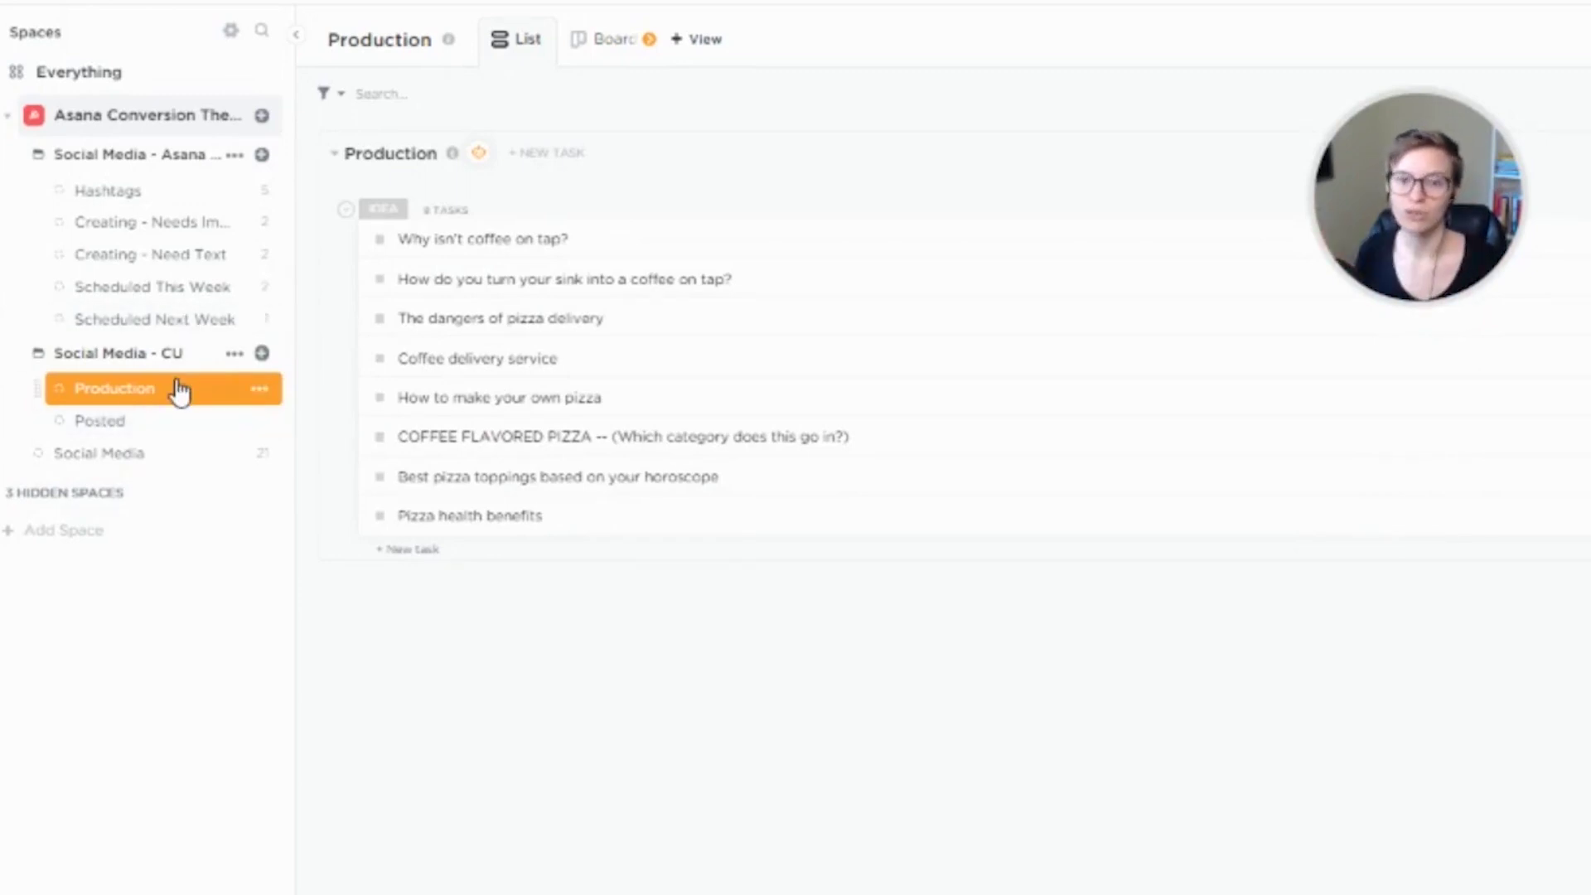
Step: Move both Creating - Needs Images tasks to the Production list, mapping the To Do status to Creating
{"action": "left_click", "coordinate": [572, 44]}
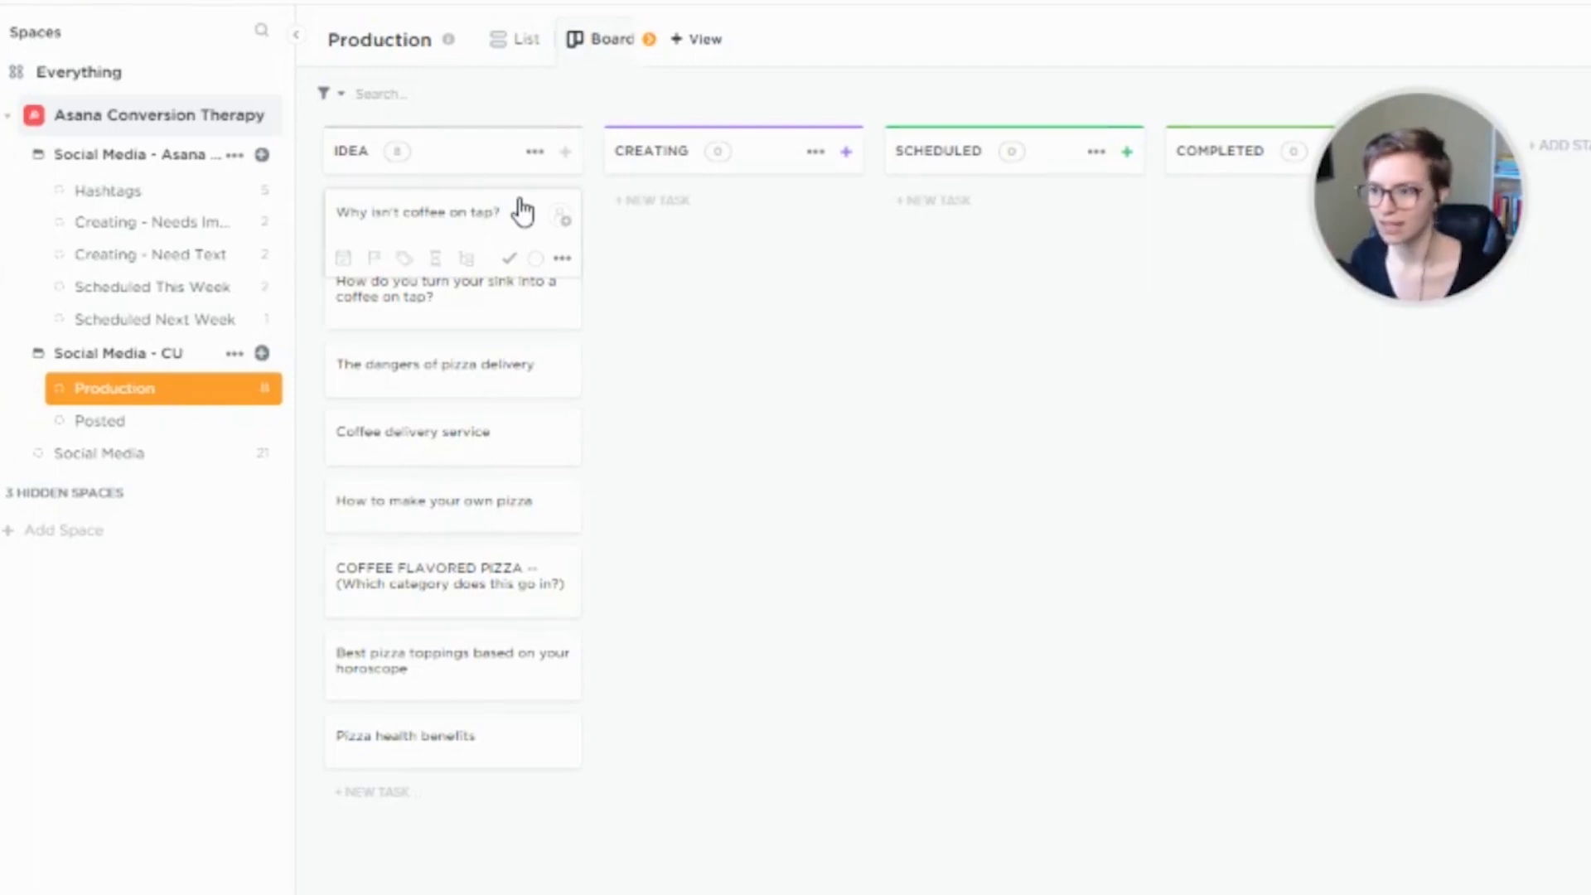
{"action": "left_click", "coordinate": [170, 224]}
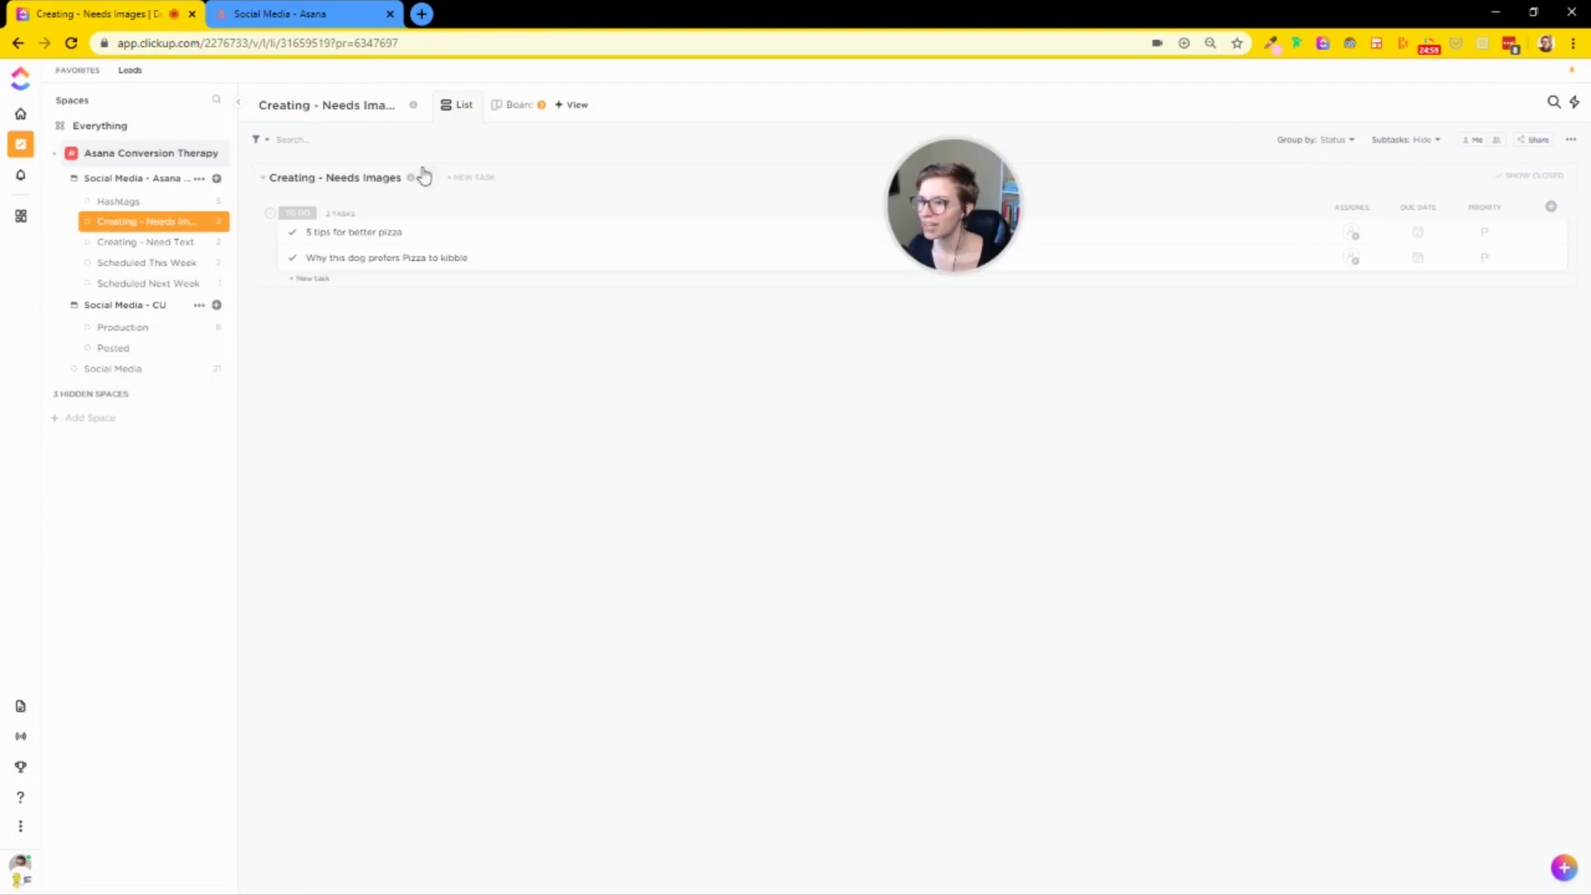
{"action": "left_click", "coordinate": [264, 232]}
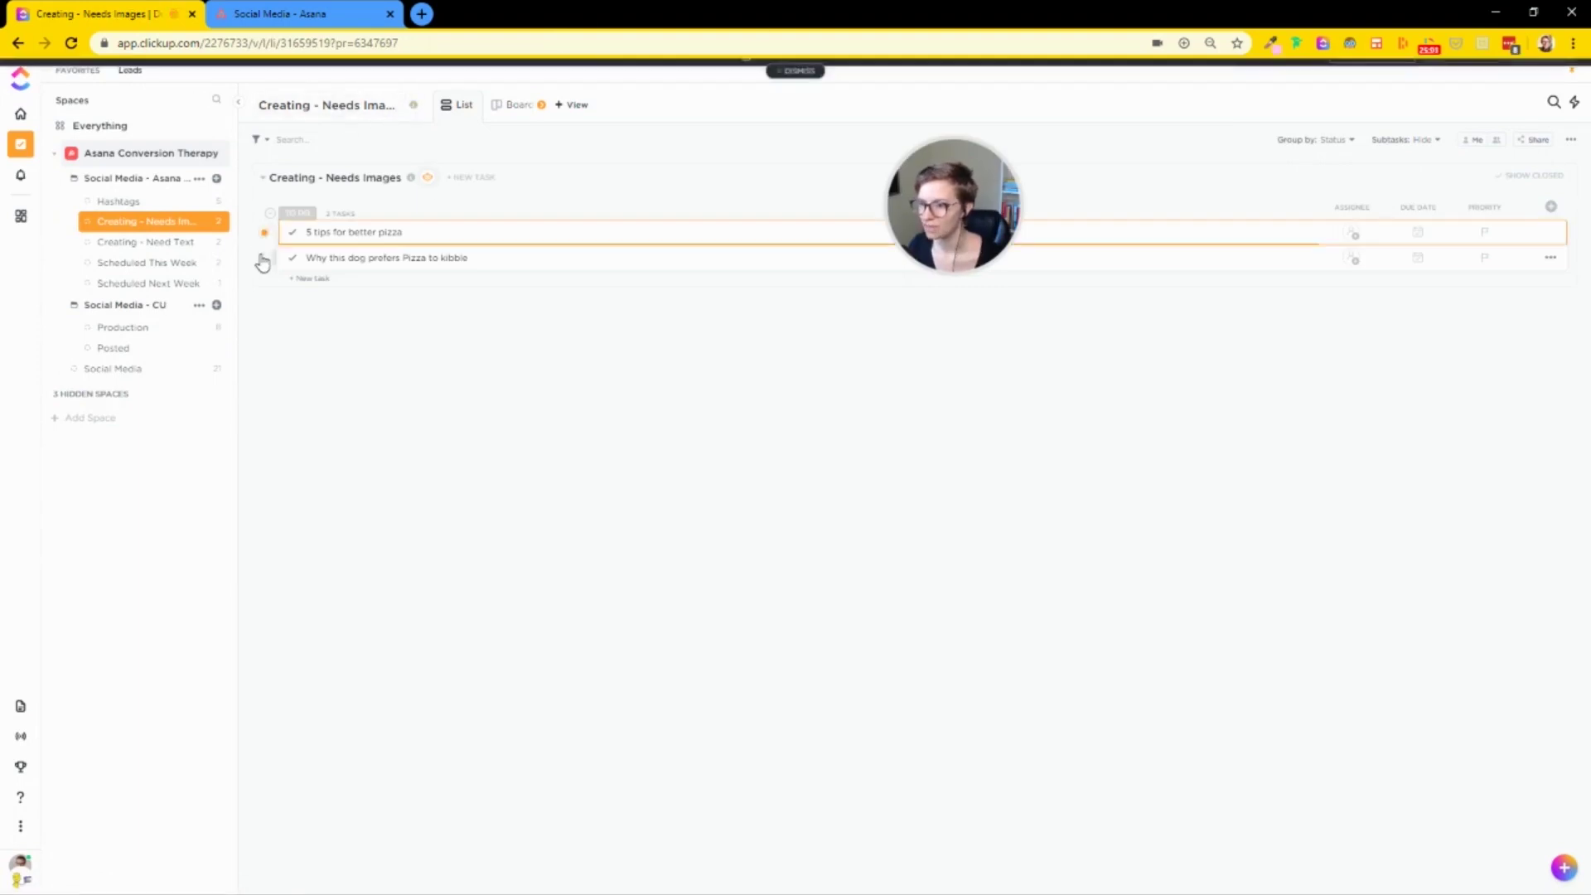
{"action": "left_click", "coordinate": [265, 258]}
{"action": "left_click_drag", "start_coordinate": [265, 230], "coordinate": [170, 330]}
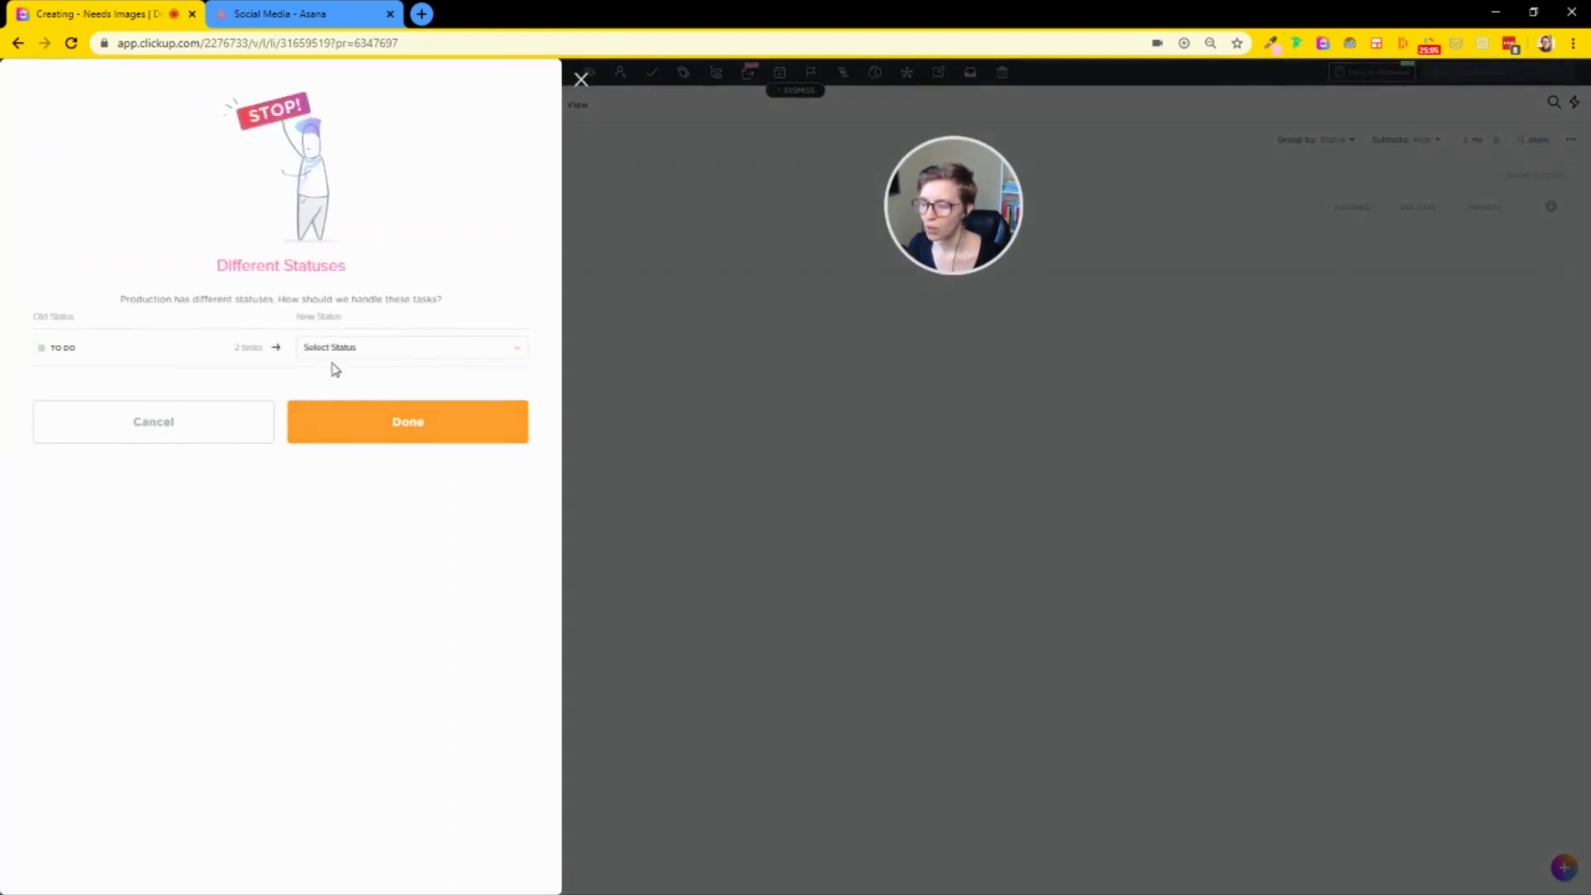
{"action": "left_click", "coordinate": [332, 350]}
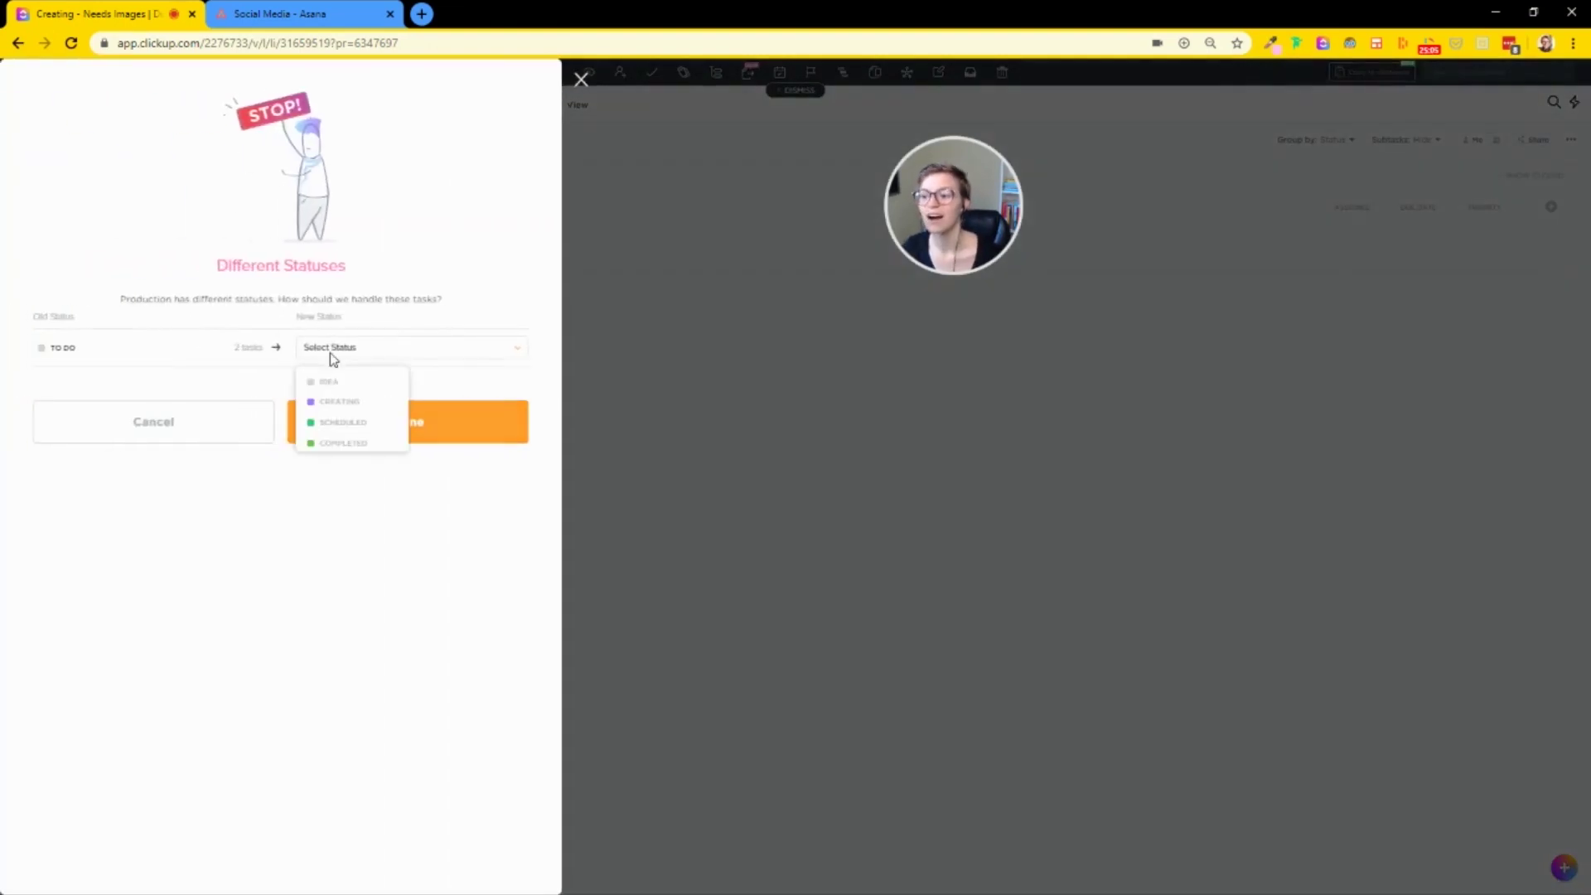
{"action": "left_click", "coordinate": [326, 404]}
{"action": "left_click", "coordinate": [362, 423]}
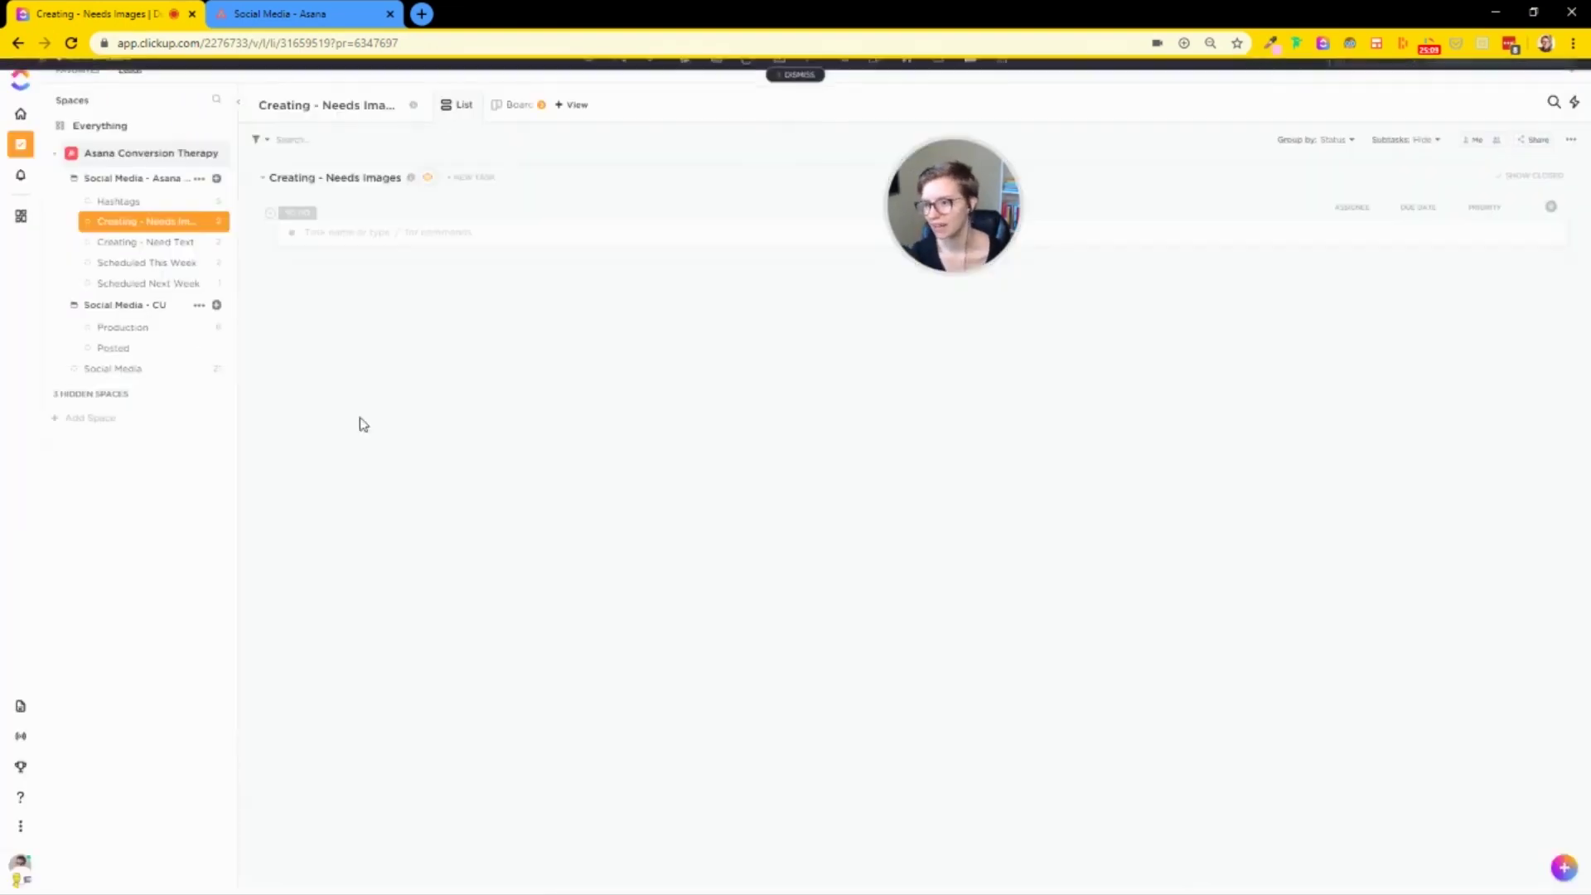
Step: Open Production in List view and add a checkbox custom field named Images
{"action": "left_click", "coordinate": [166, 343]}
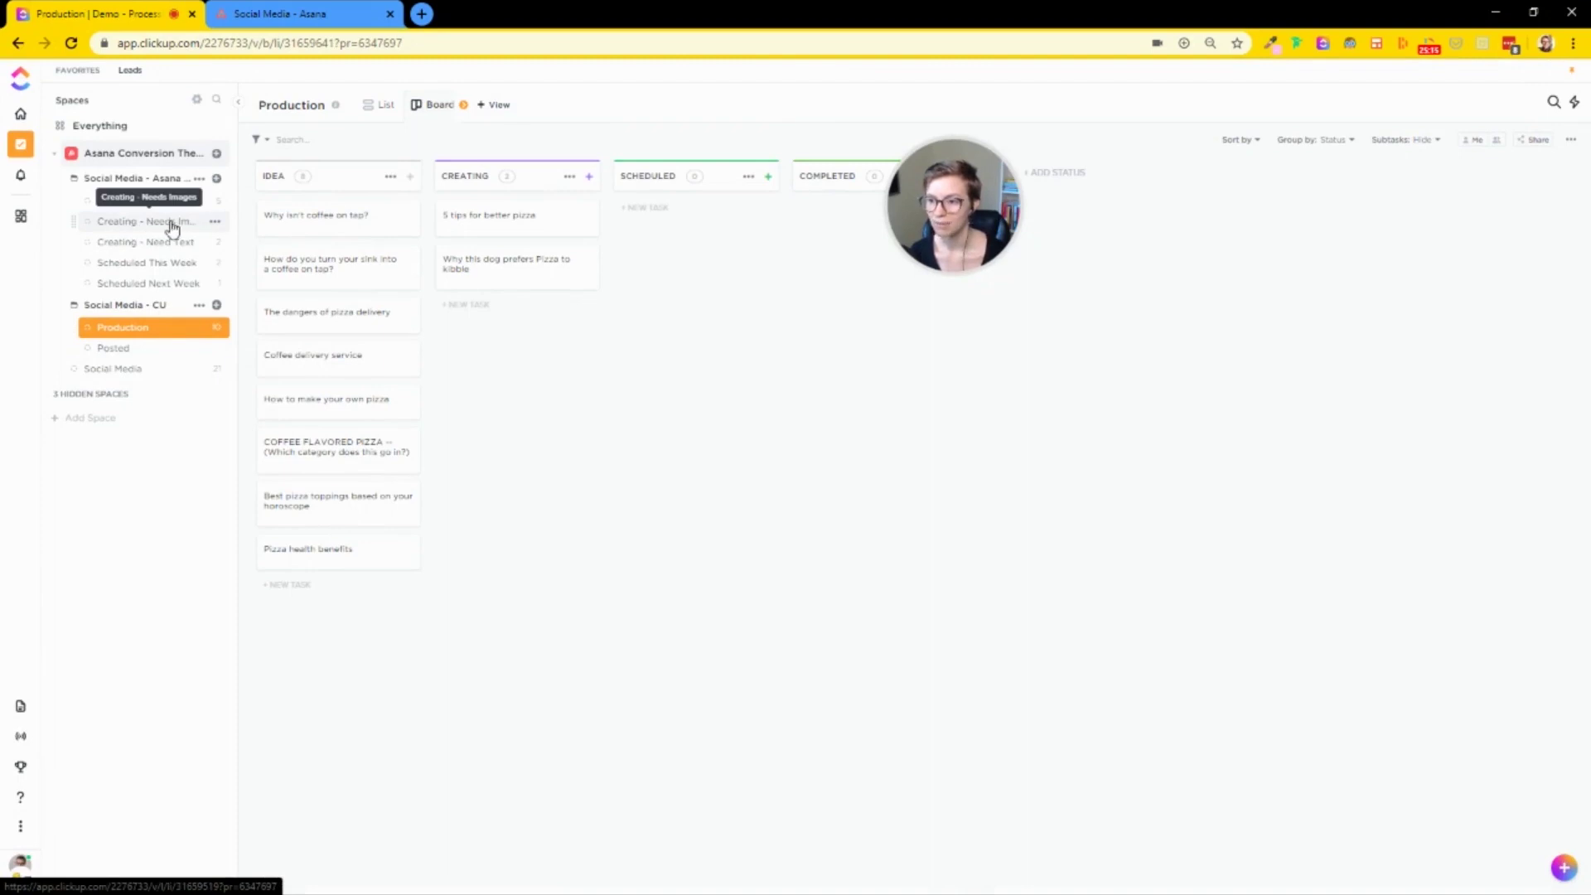
{"action": "left_click", "coordinate": [383, 105]}
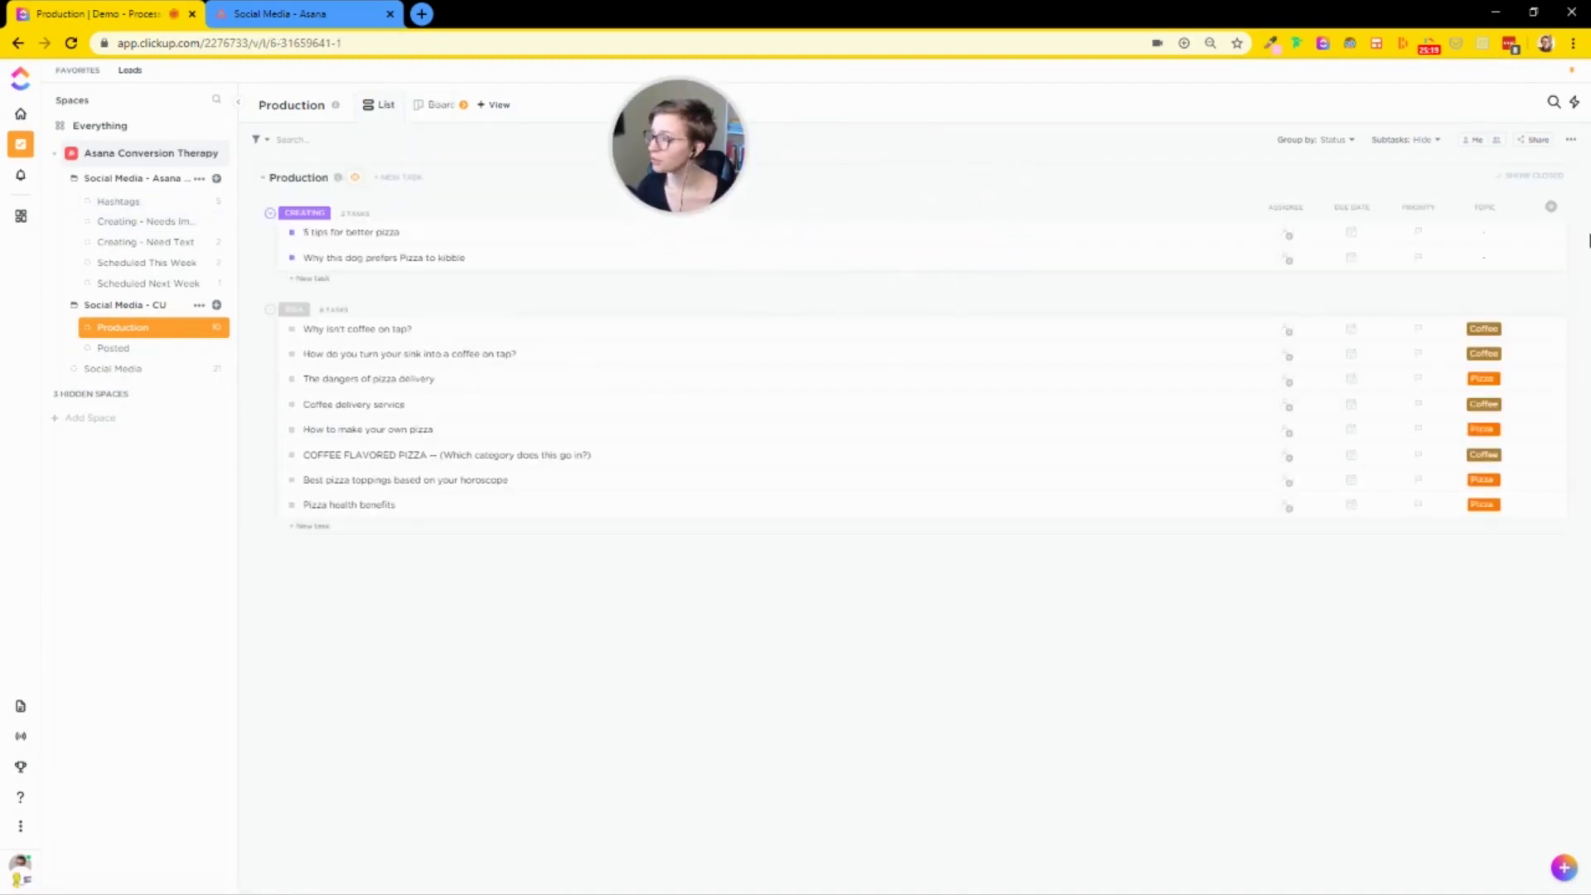
{"action": "left_click", "coordinate": [1551, 208]}
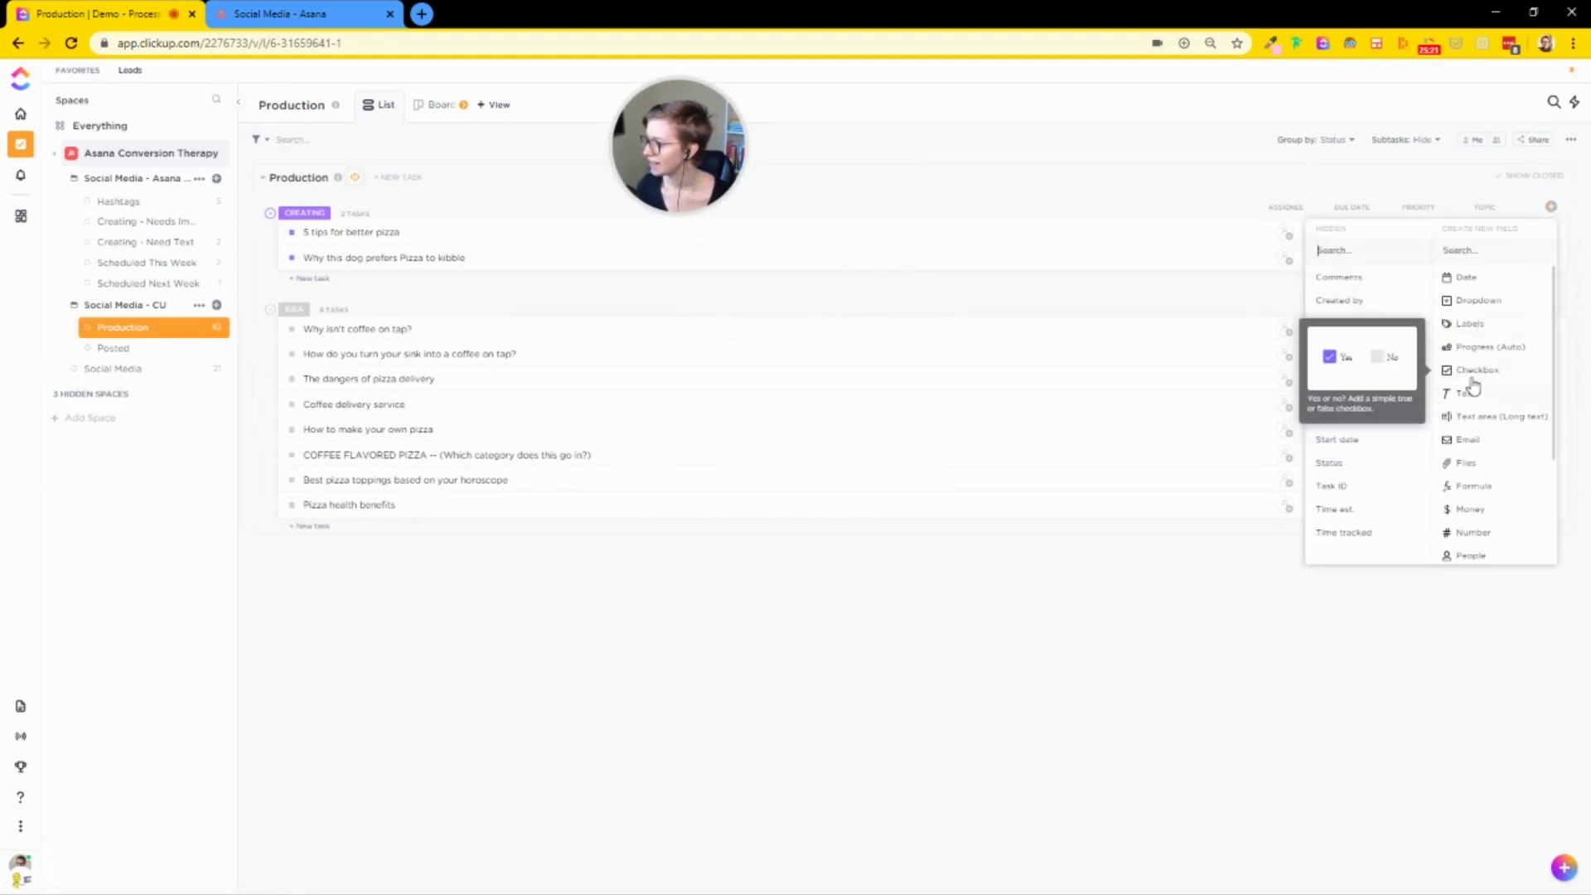
{"action": "left_click", "coordinate": [1468, 372]}
{"action": "type", "text": "Images"}
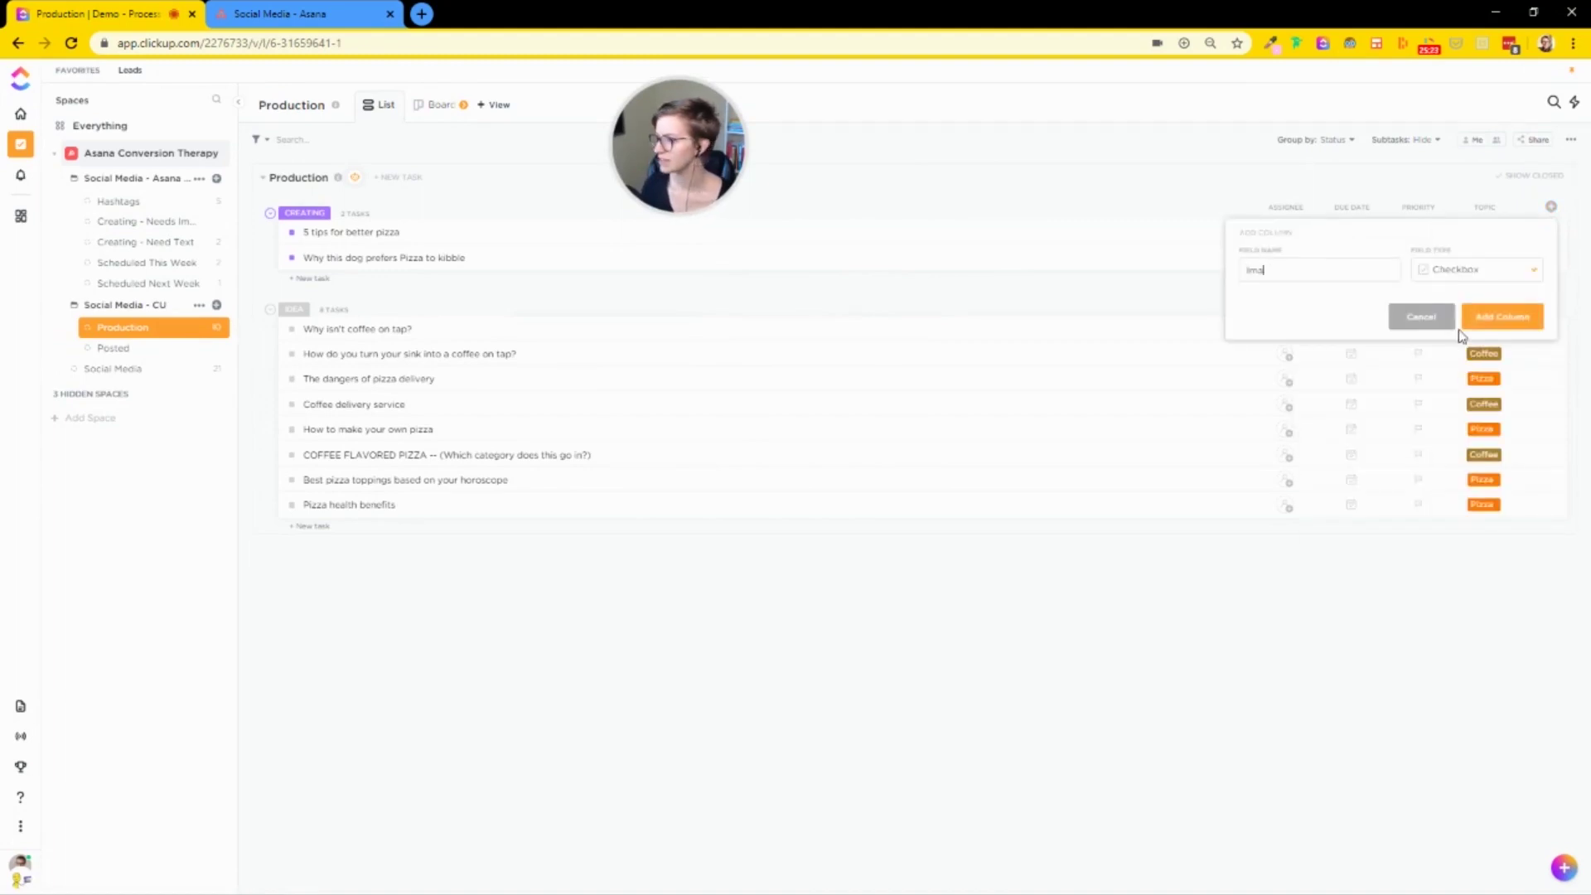
{"action": "left_click", "coordinate": [1496, 318]}
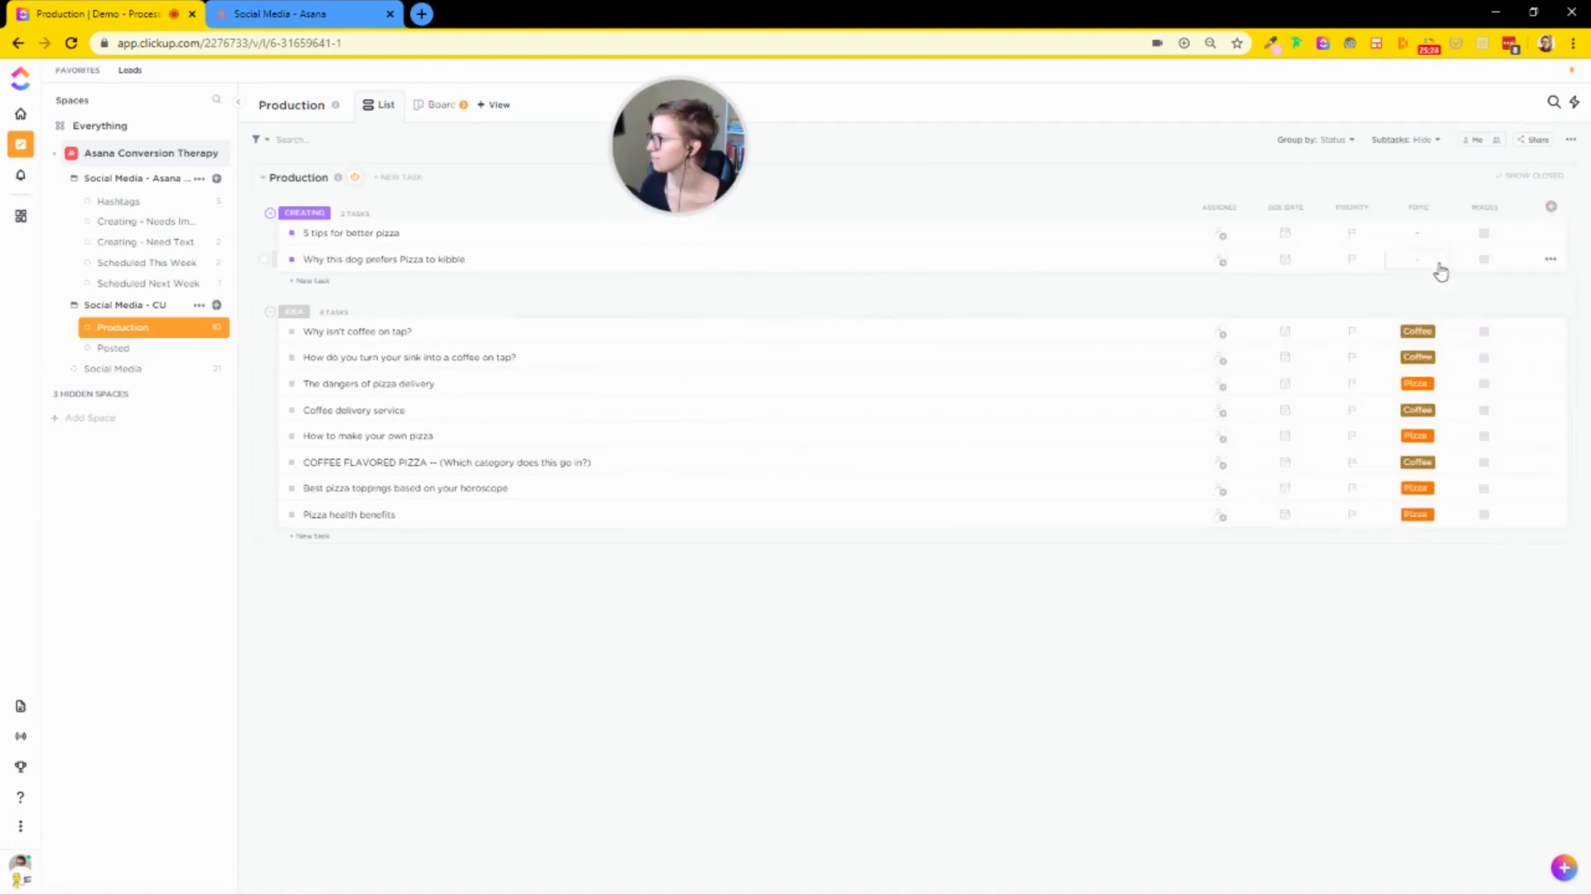
Step: Toggle the Images checkboxes of the two Creating tasks, leaving both checked
{"action": "left_click", "coordinate": [1484, 235]}
{"action": "left_click", "coordinate": [1484, 259]}
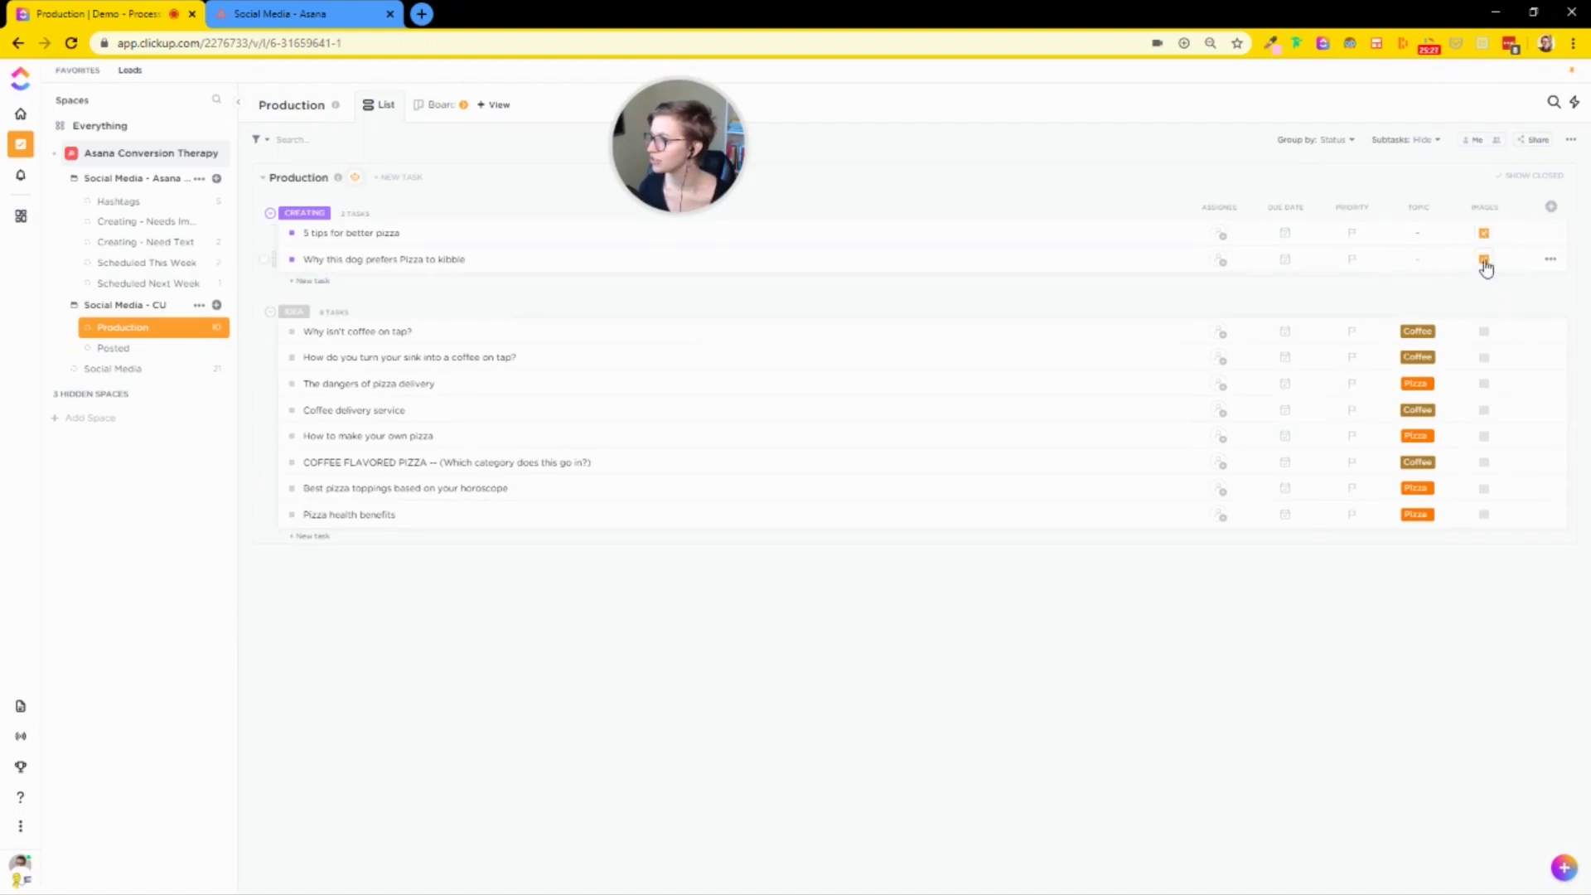
{"action": "left_click", "coordinate": [1485, 262]}
{"action": "left_click", "coordinate": [1486, 235]}
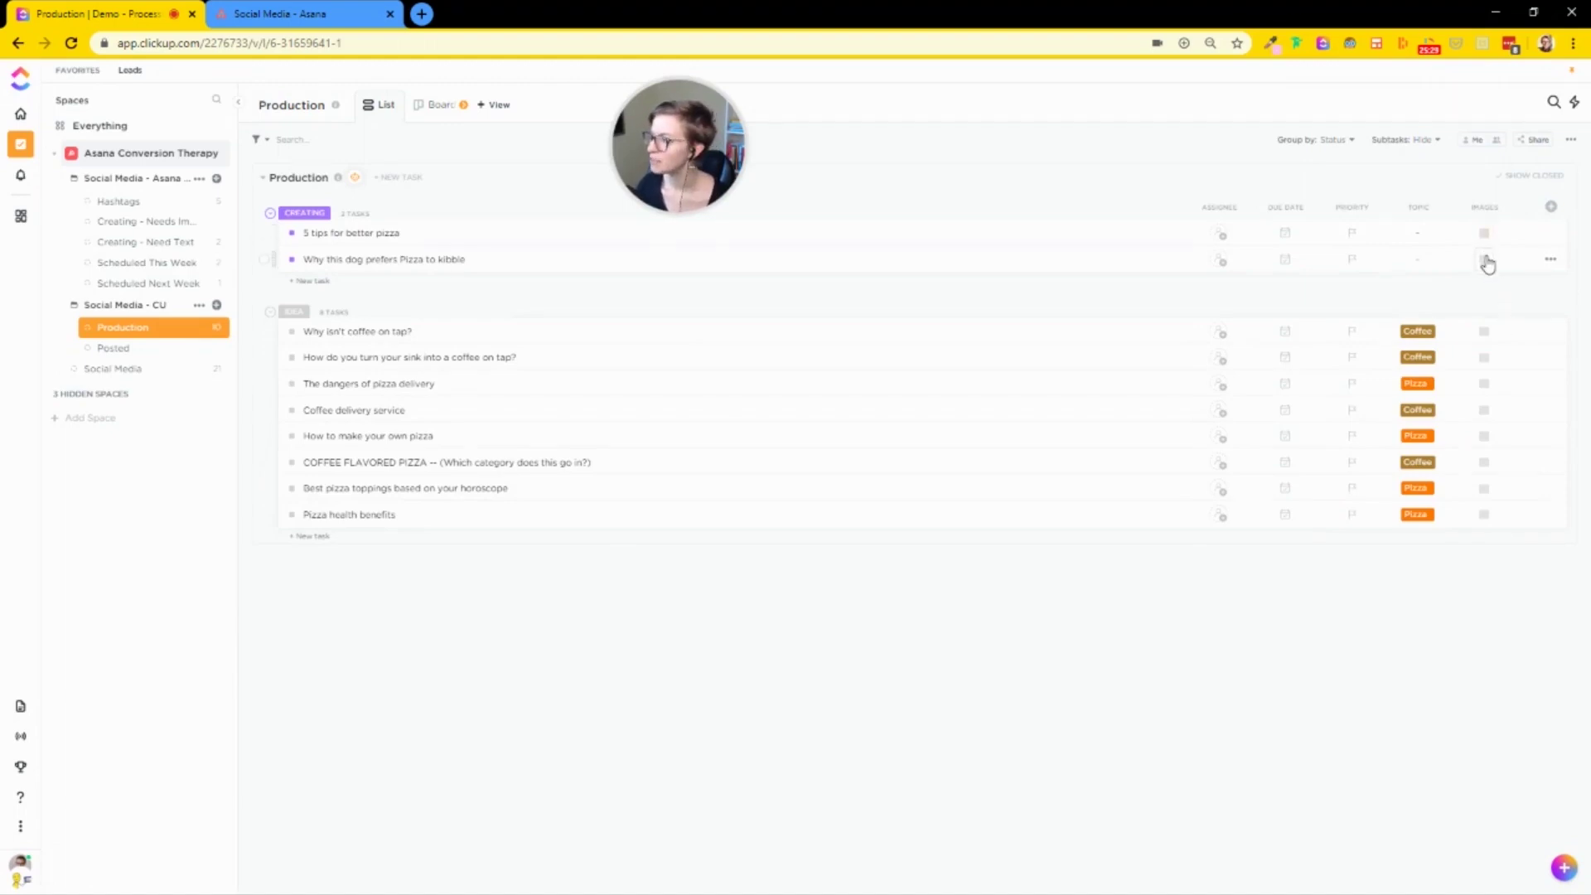
{"action": "left_click", "coordinate": [1484, 234]}
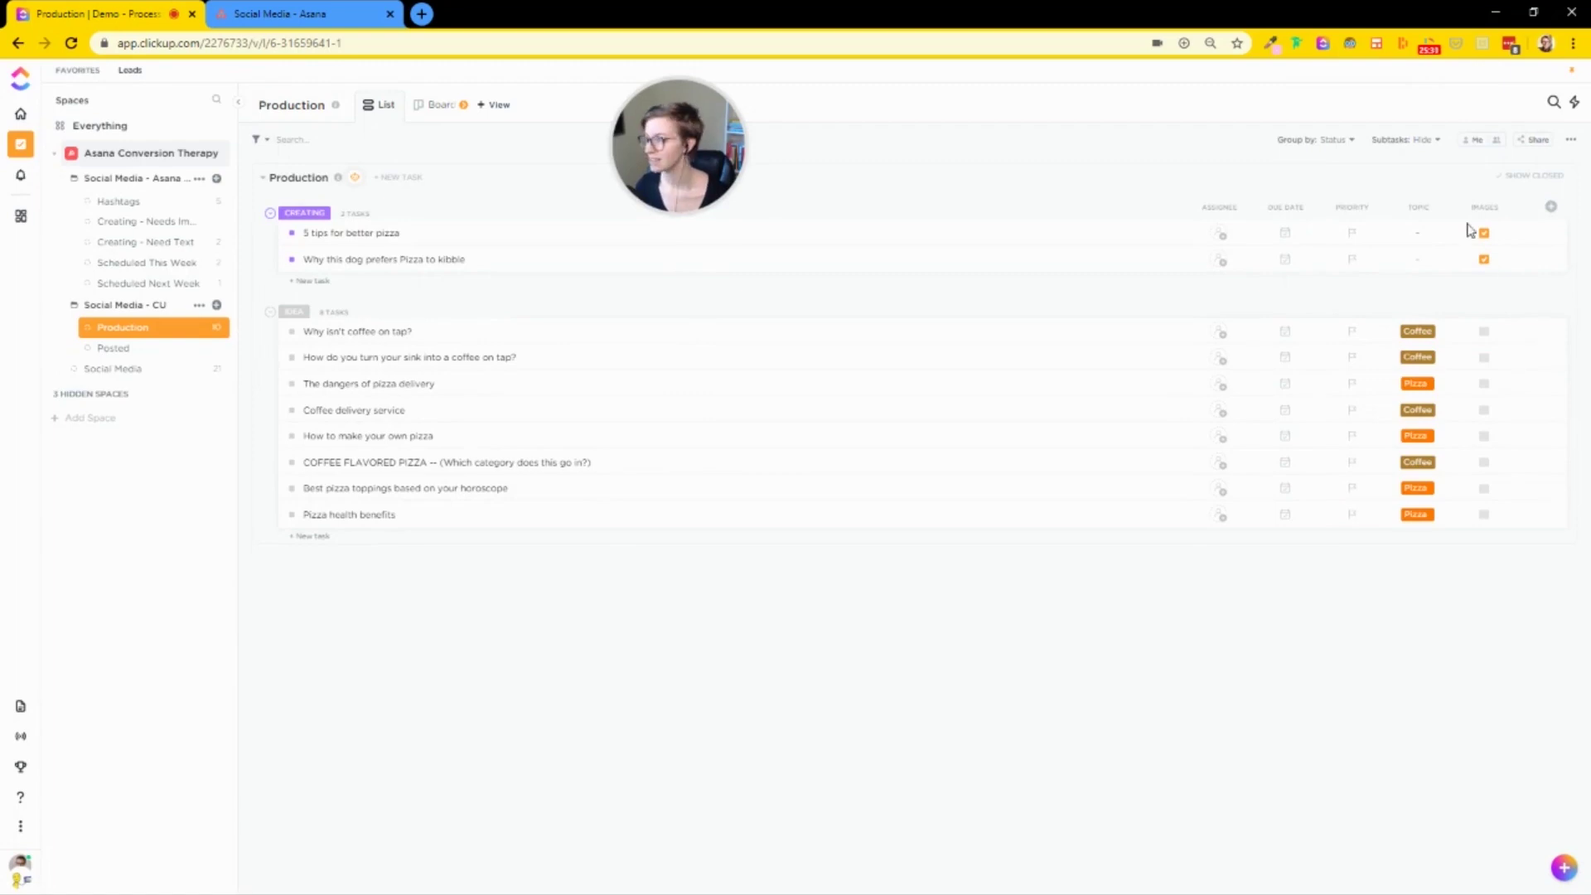
Step: Add a checkbox field named Text and check it for both Creating tasks and the first two Idea tasks
{"action": "left_click", "coordinate": [1548, 208]}
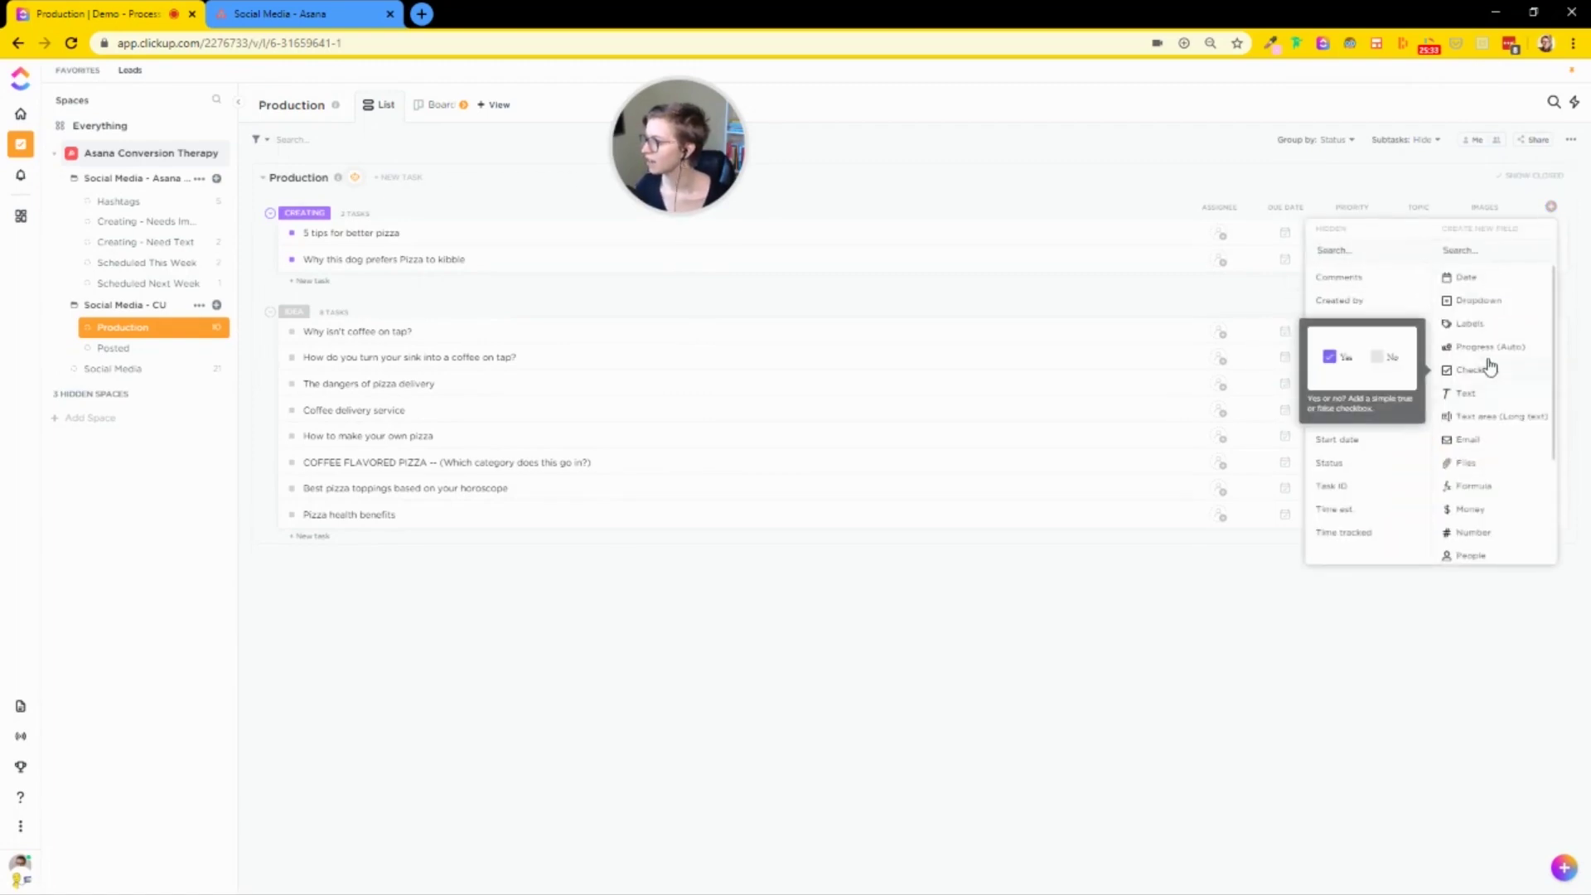
{"action": "left_click", "coordinate": [1491, 365]}
{"action": "type", "text": "To"}
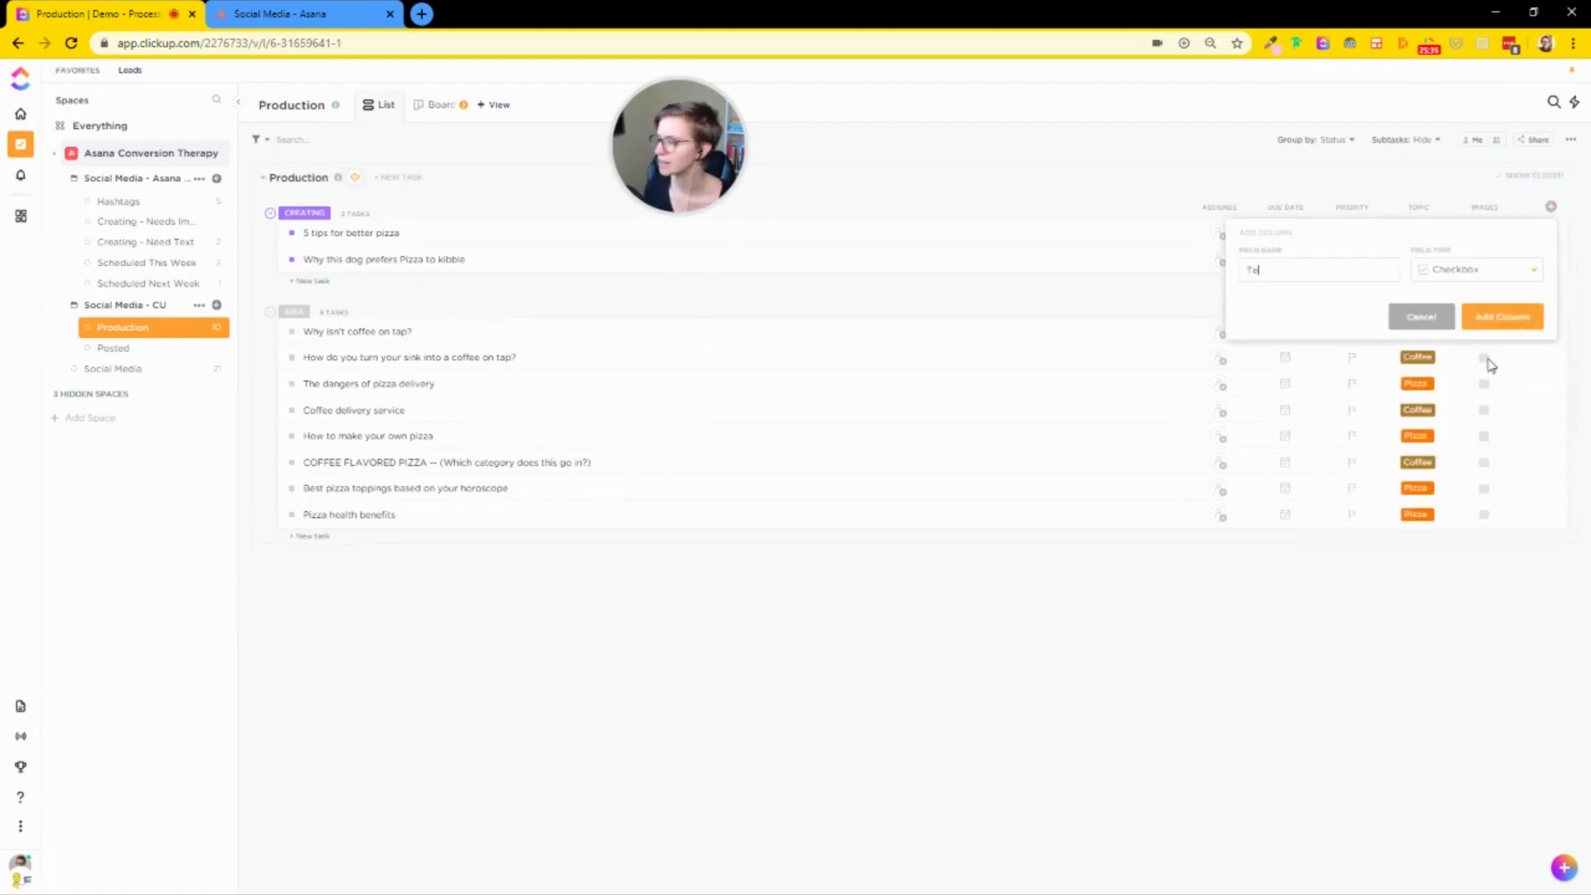
{"action": "key", "text": "Return"}
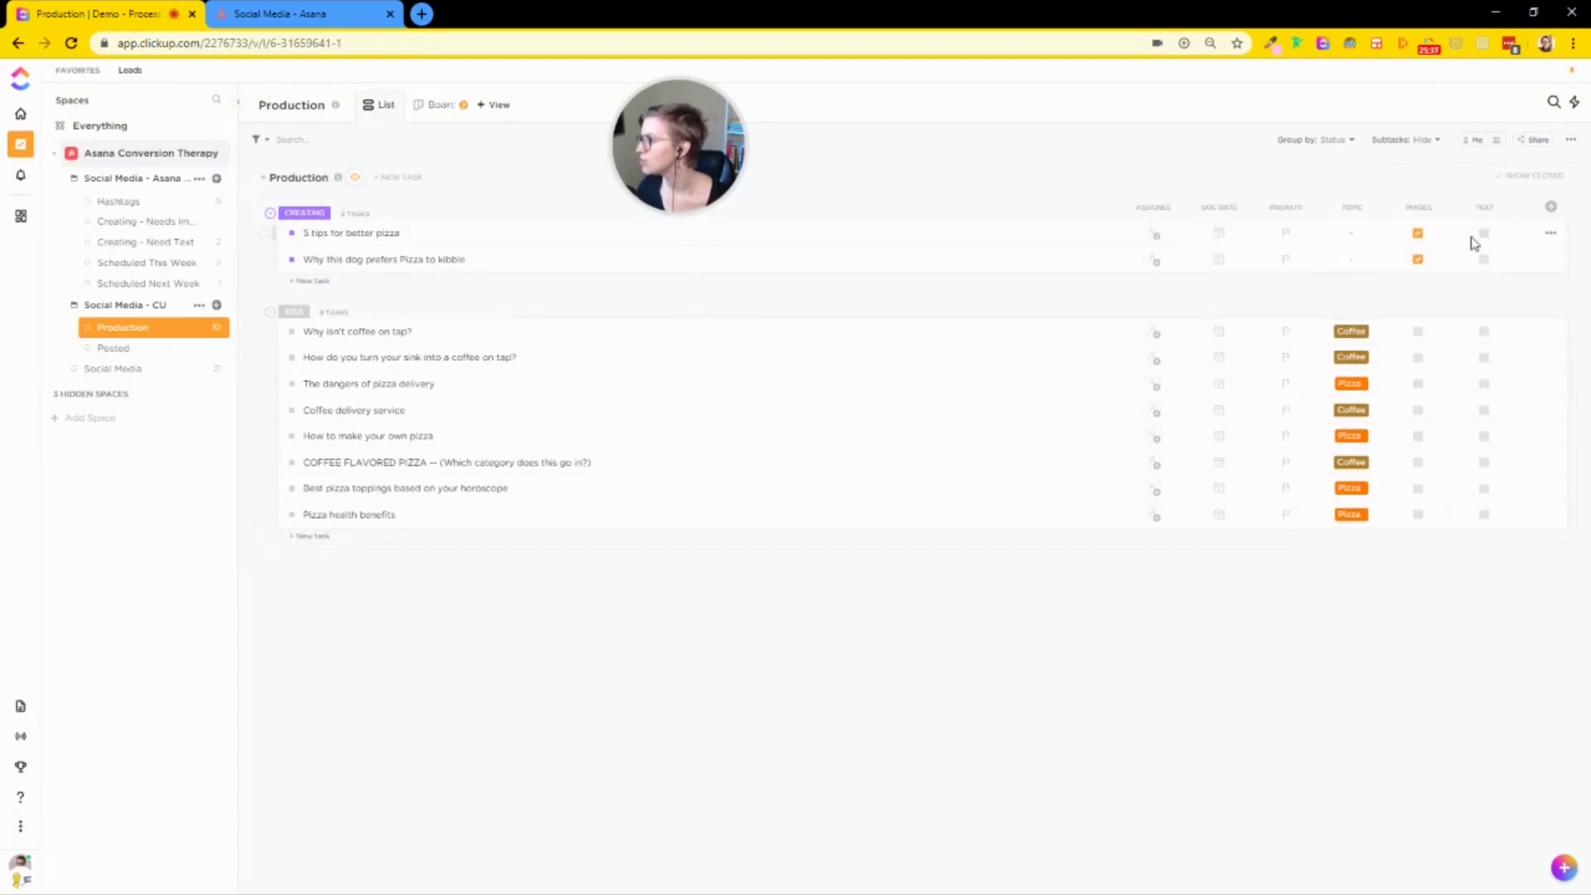
{"action": "left_click", "coordinate": [1484, 260]}
{"action": "left_click", "coordinate": [1484, 330]}
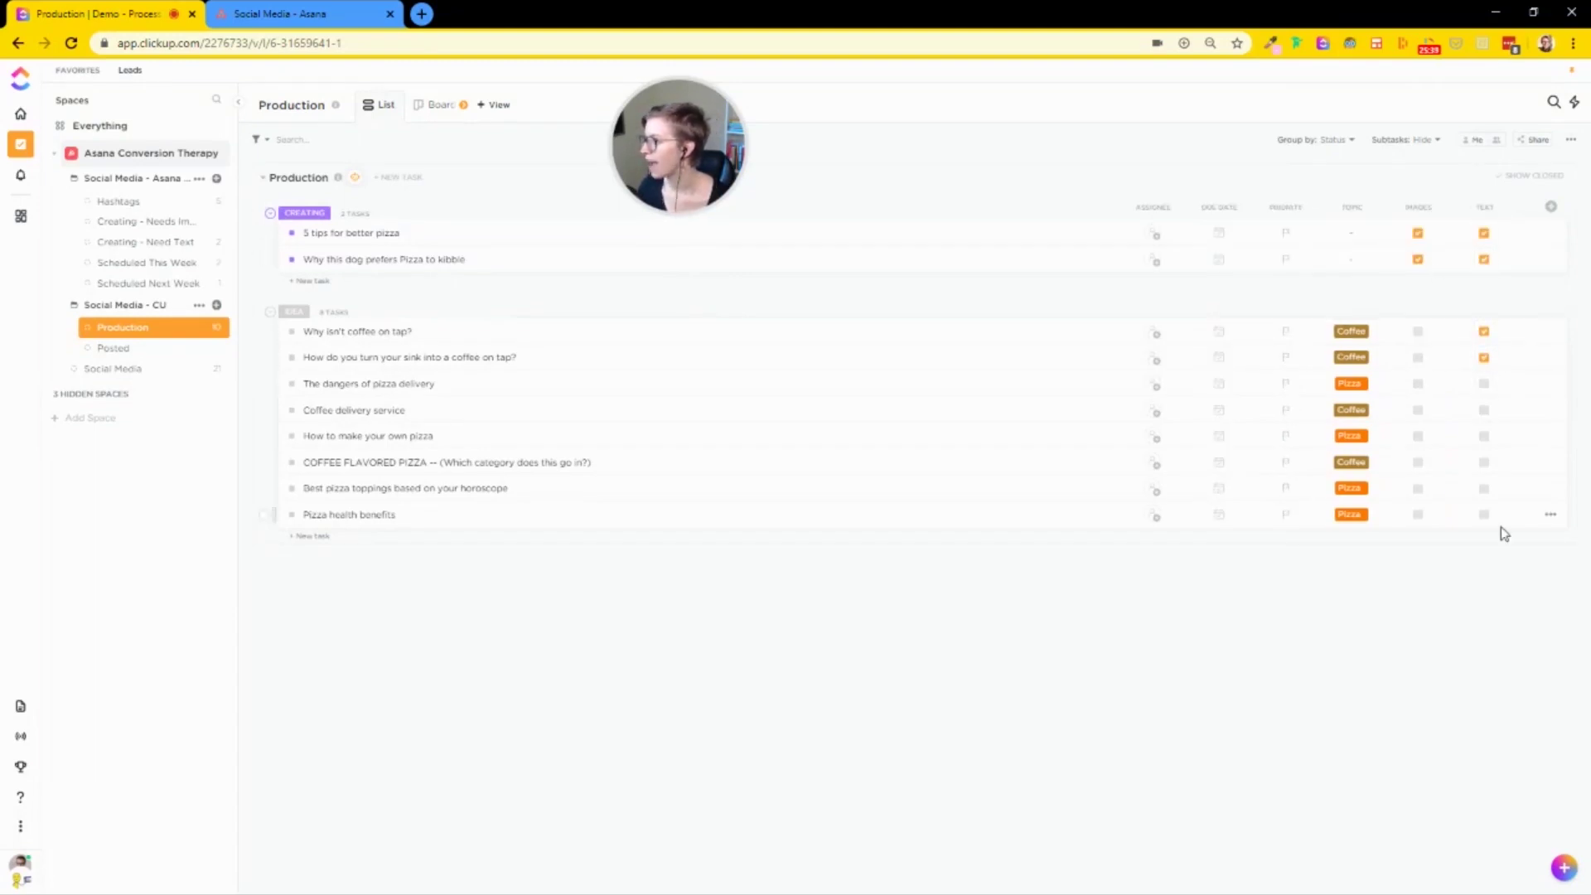
{"action": "left_click", "coordinate": [1551, 206]}
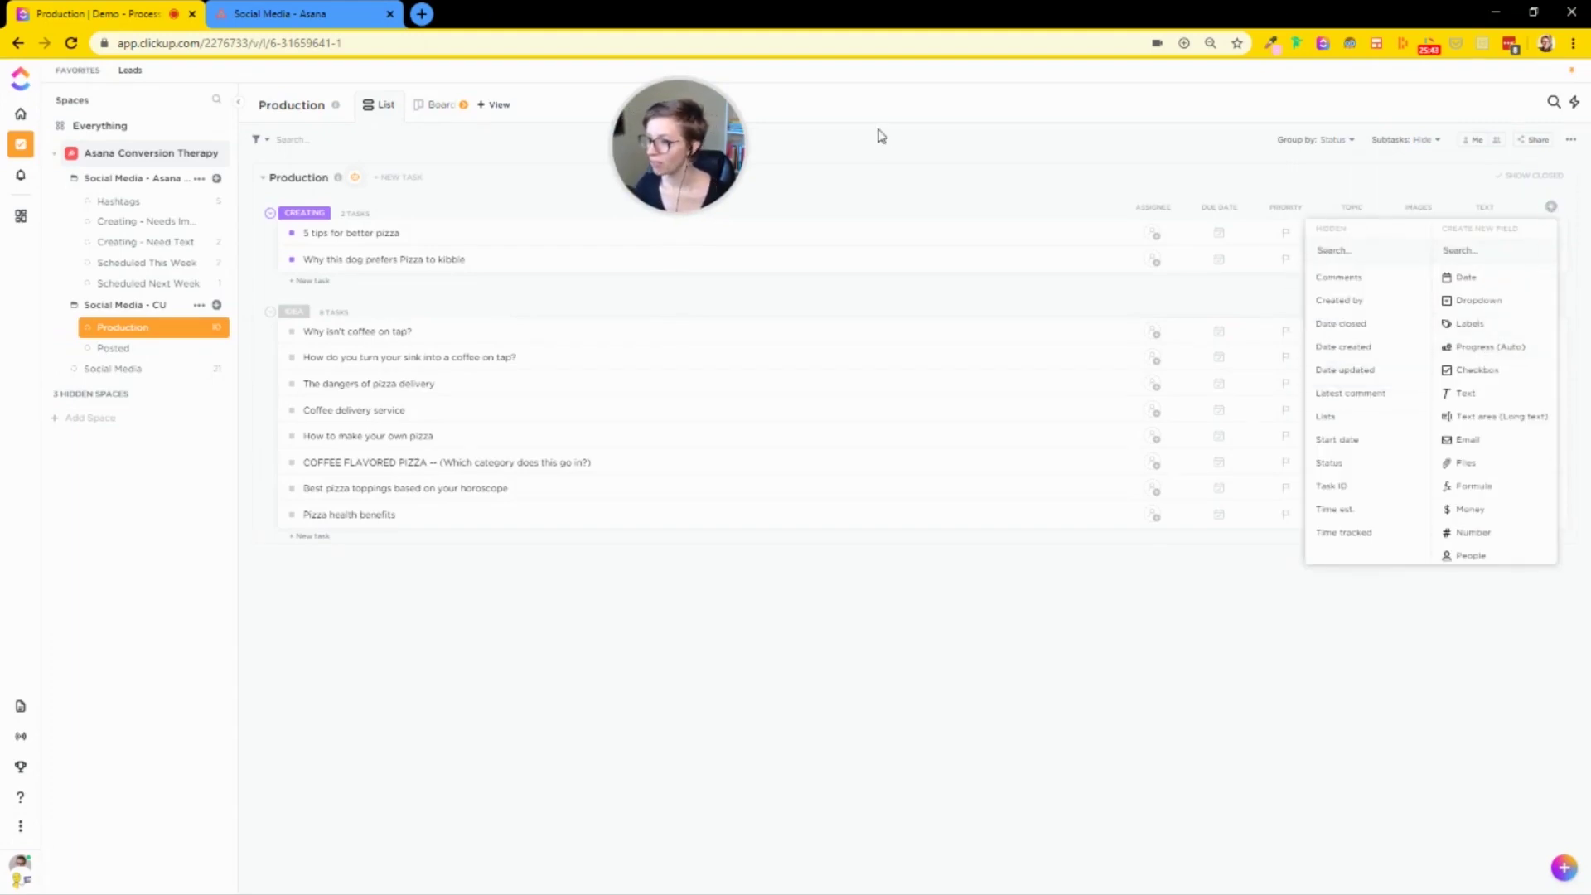
{"action": "left_click", "coordinate": [1110, 156]}
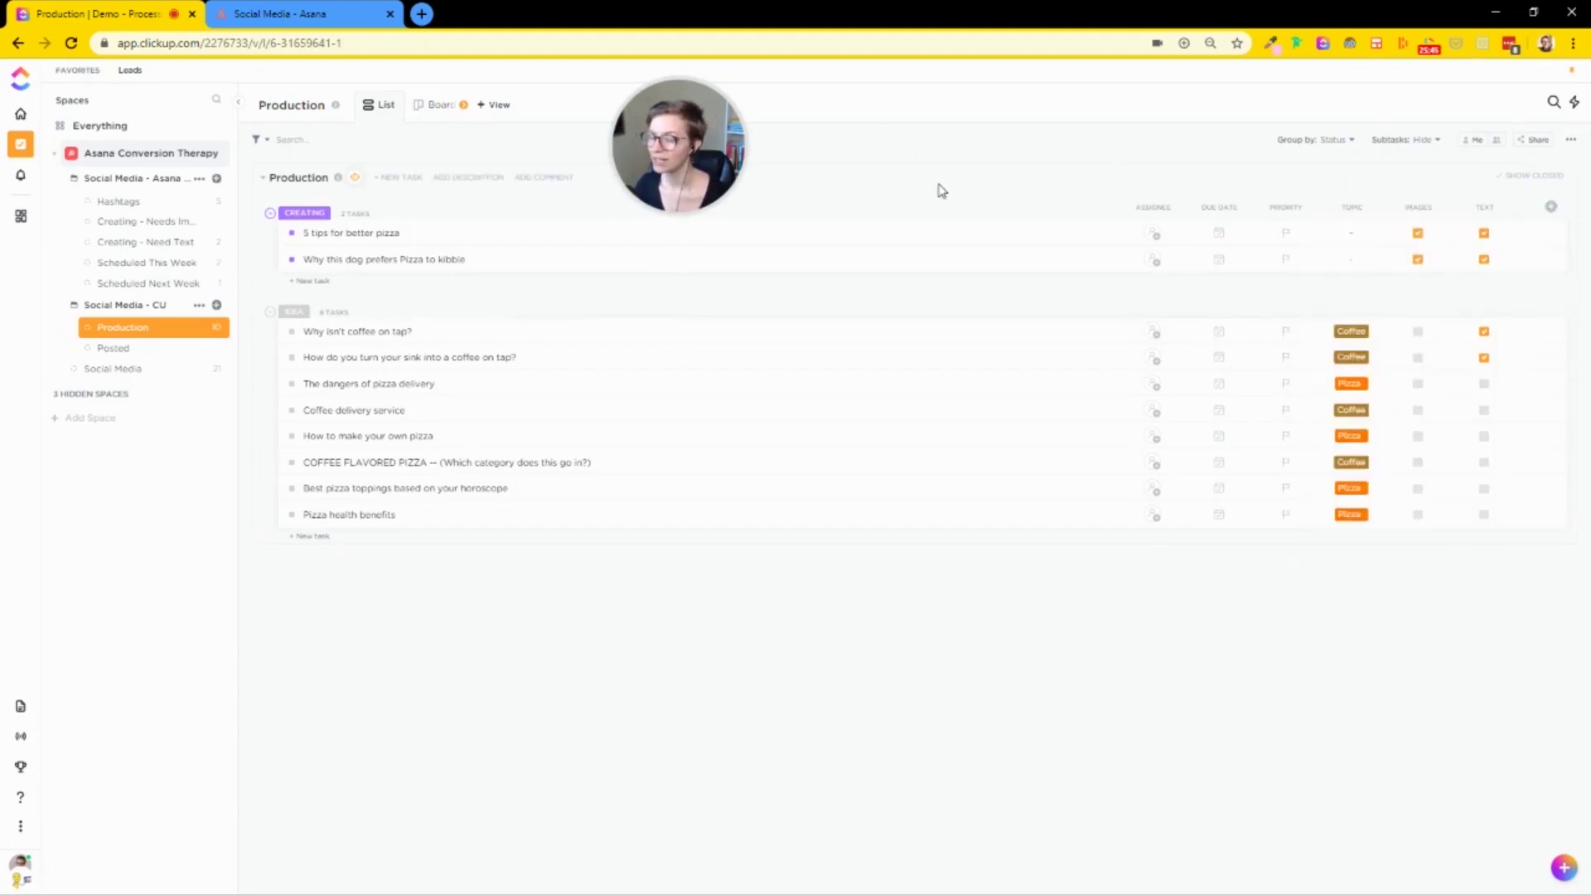
Step: Add the subtasks Create Images and Create Text under the task "5 tips for better pizza"
{"action": "left_click", "coordinate": [435, 236]}
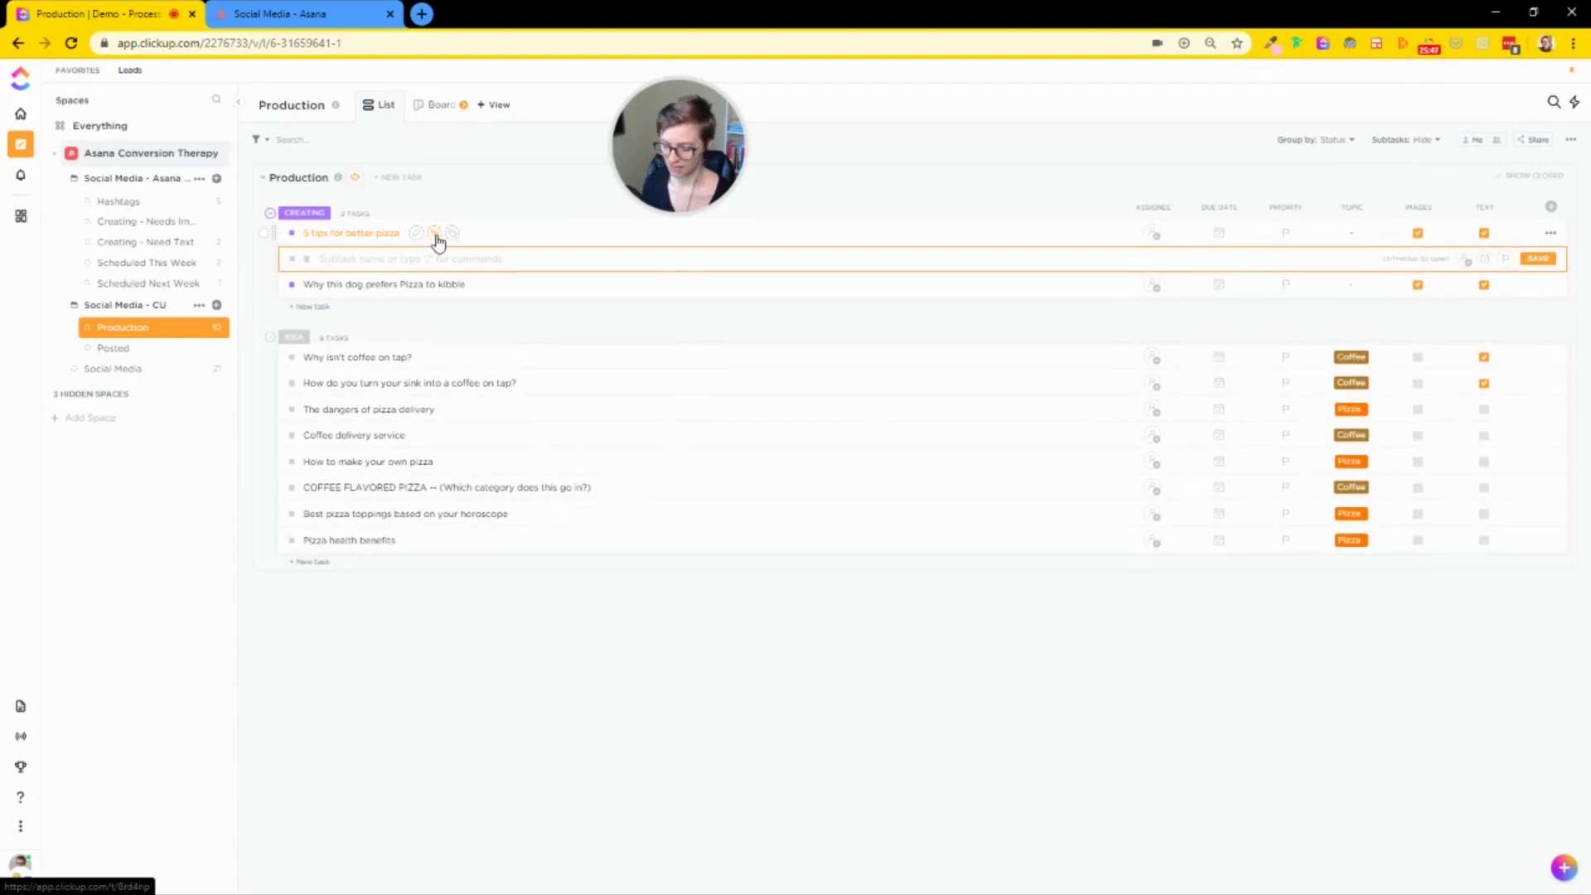
{"action": "type", "text": "Create Images"}
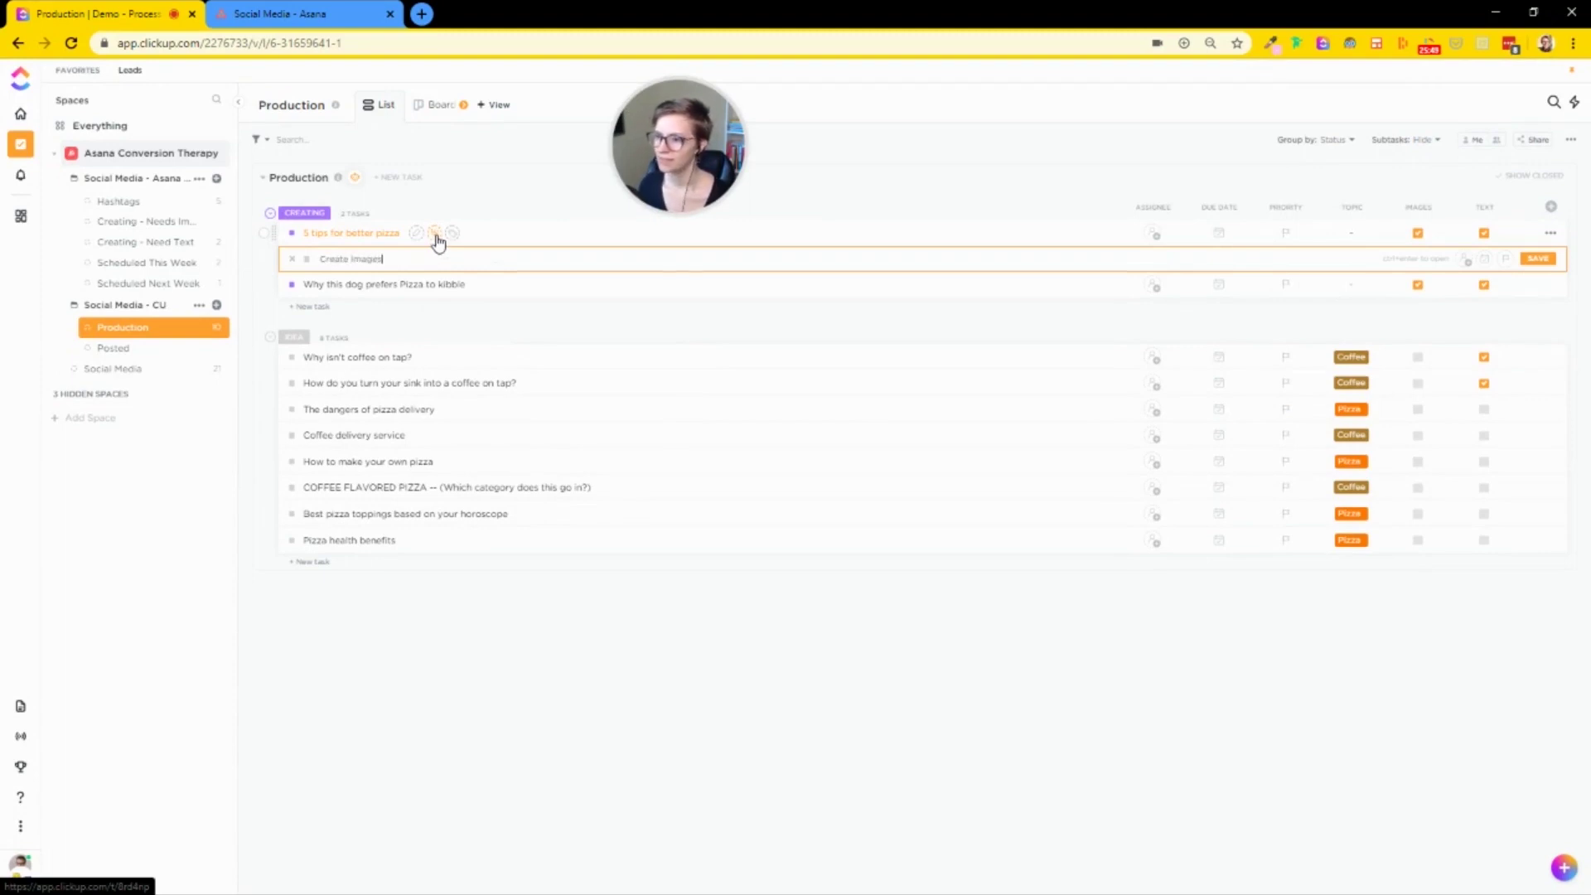
{"action": "key", "text": "Return"}
{"action": "type", "text": "Create"}
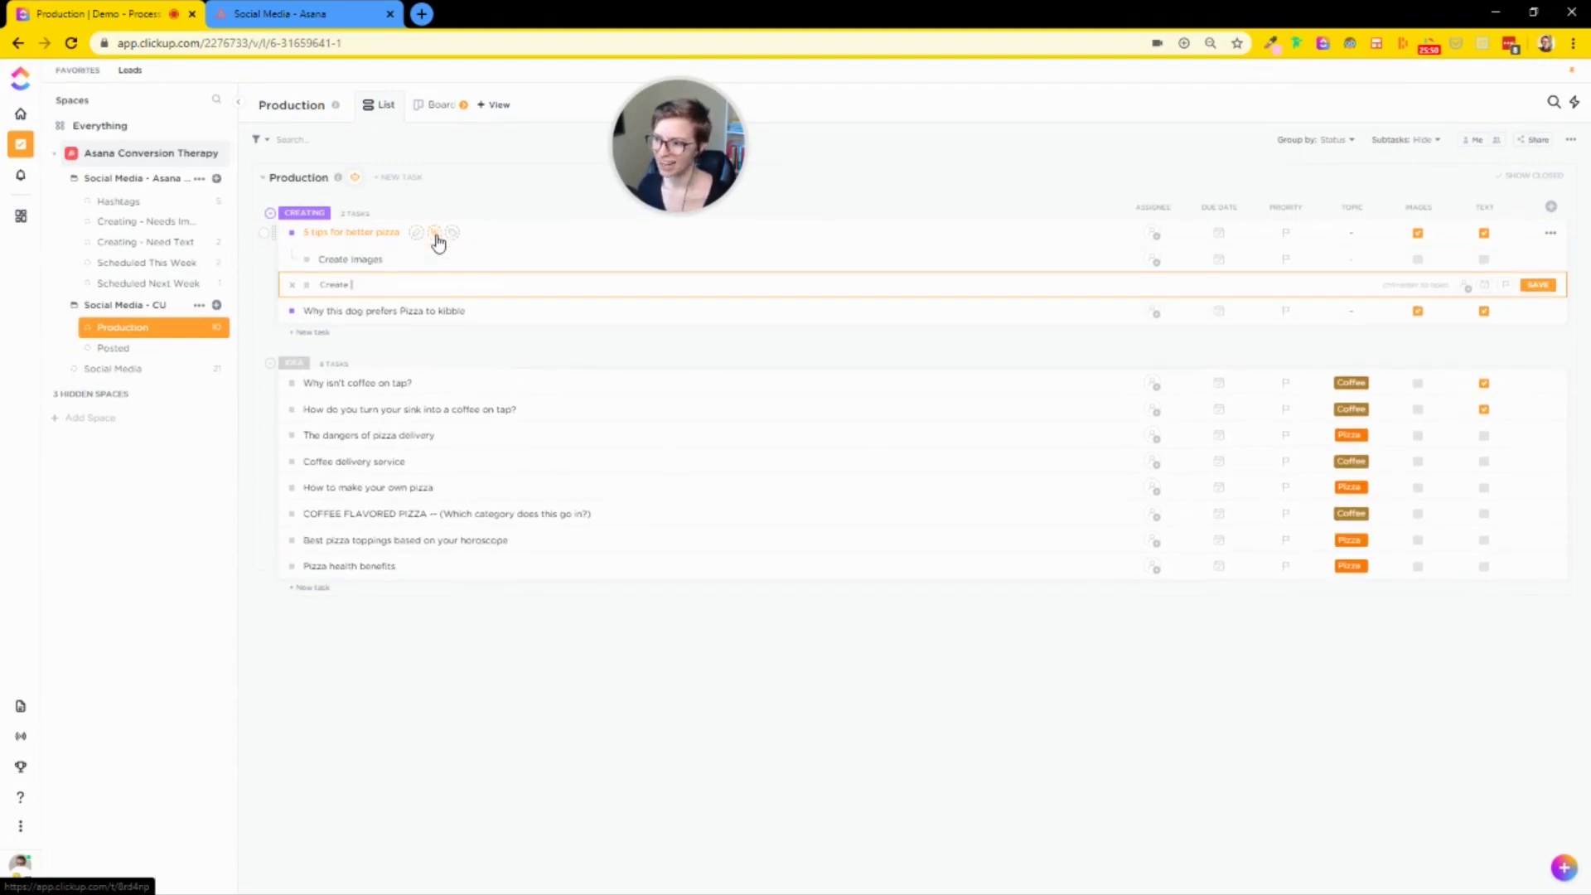
{"action": "type", "text": " Text"}
{"action": "key", "text": "Return"}
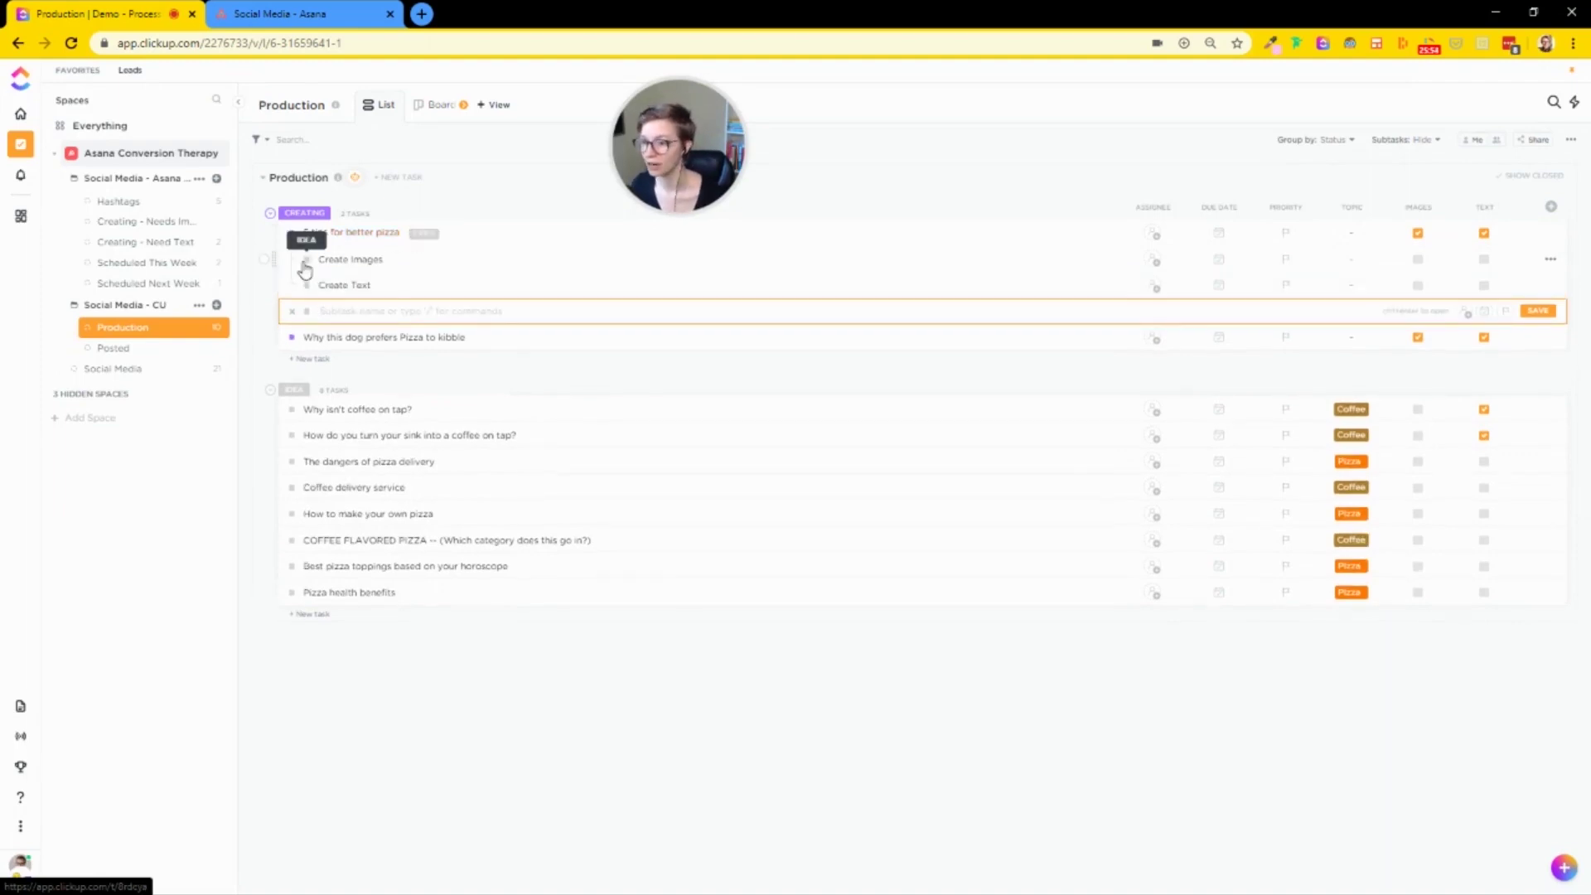
Step: Set the status of both the Create Images and Create Text subtasks to Completed
{"action": "left_click", "coordinate": [293, 233]}
{"action": "left_click", "coordinate": [343, 370]}
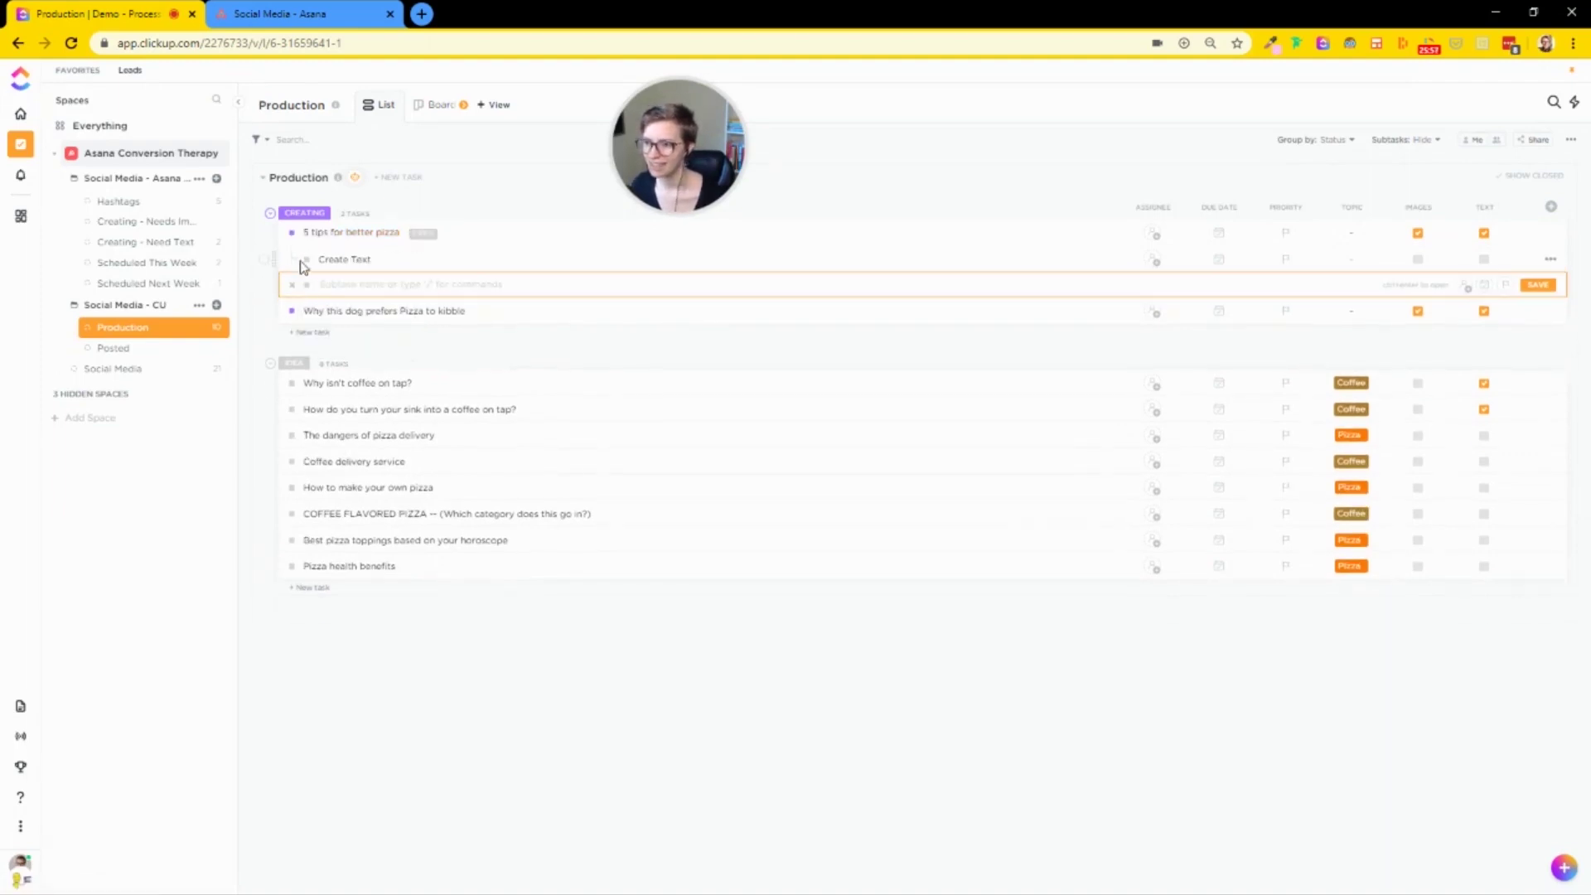
{"action": "left_click", "coordinate": [306, 284]}
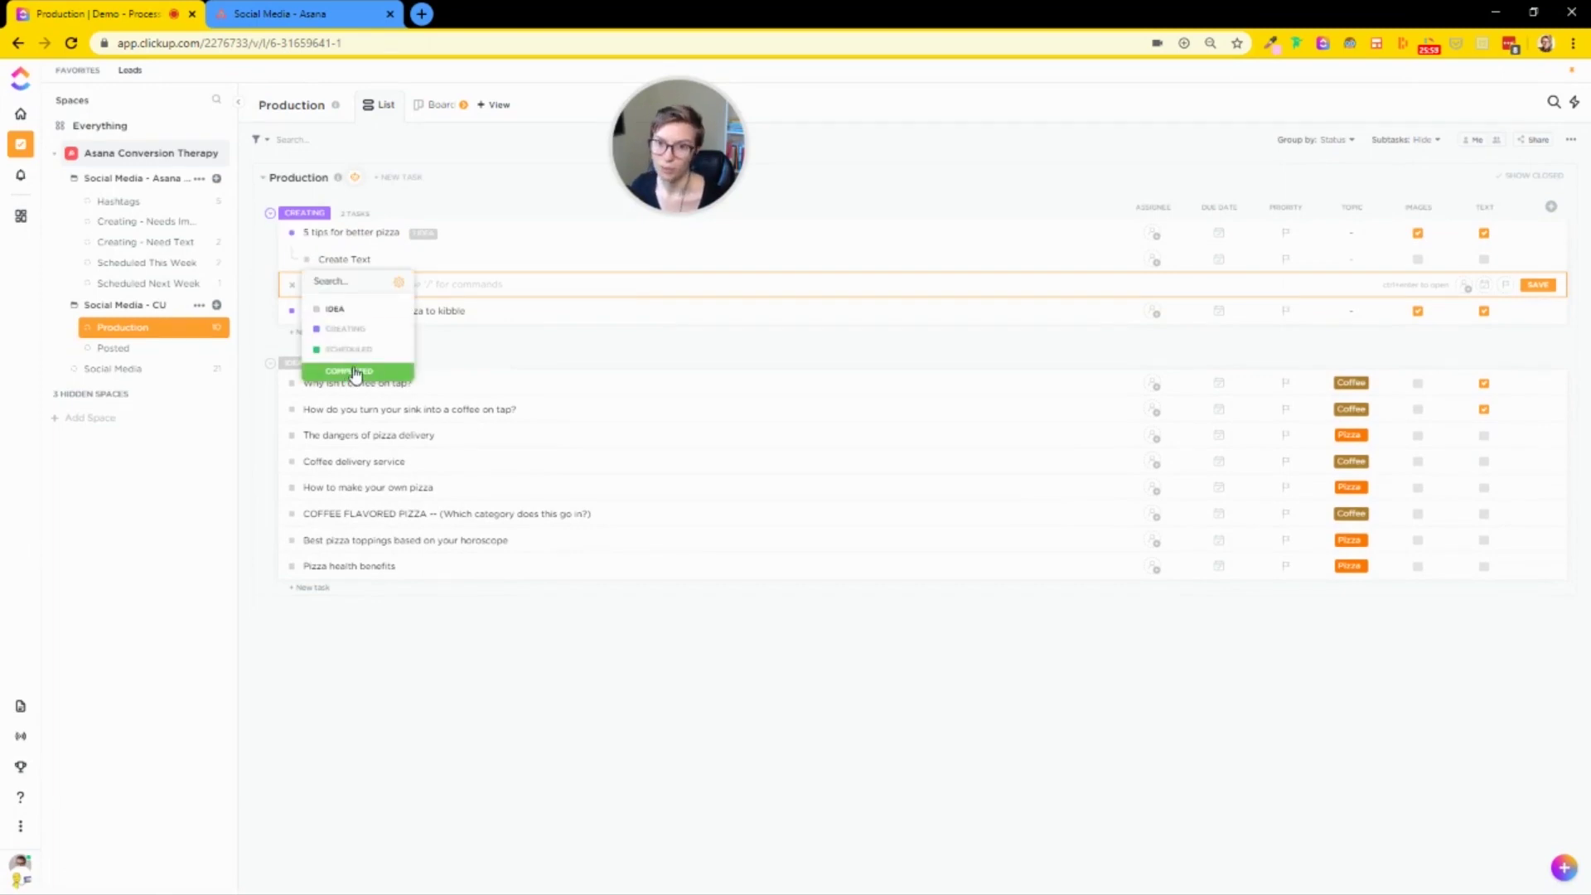
{"action": "left_click", "coordinate": [354, 372]}
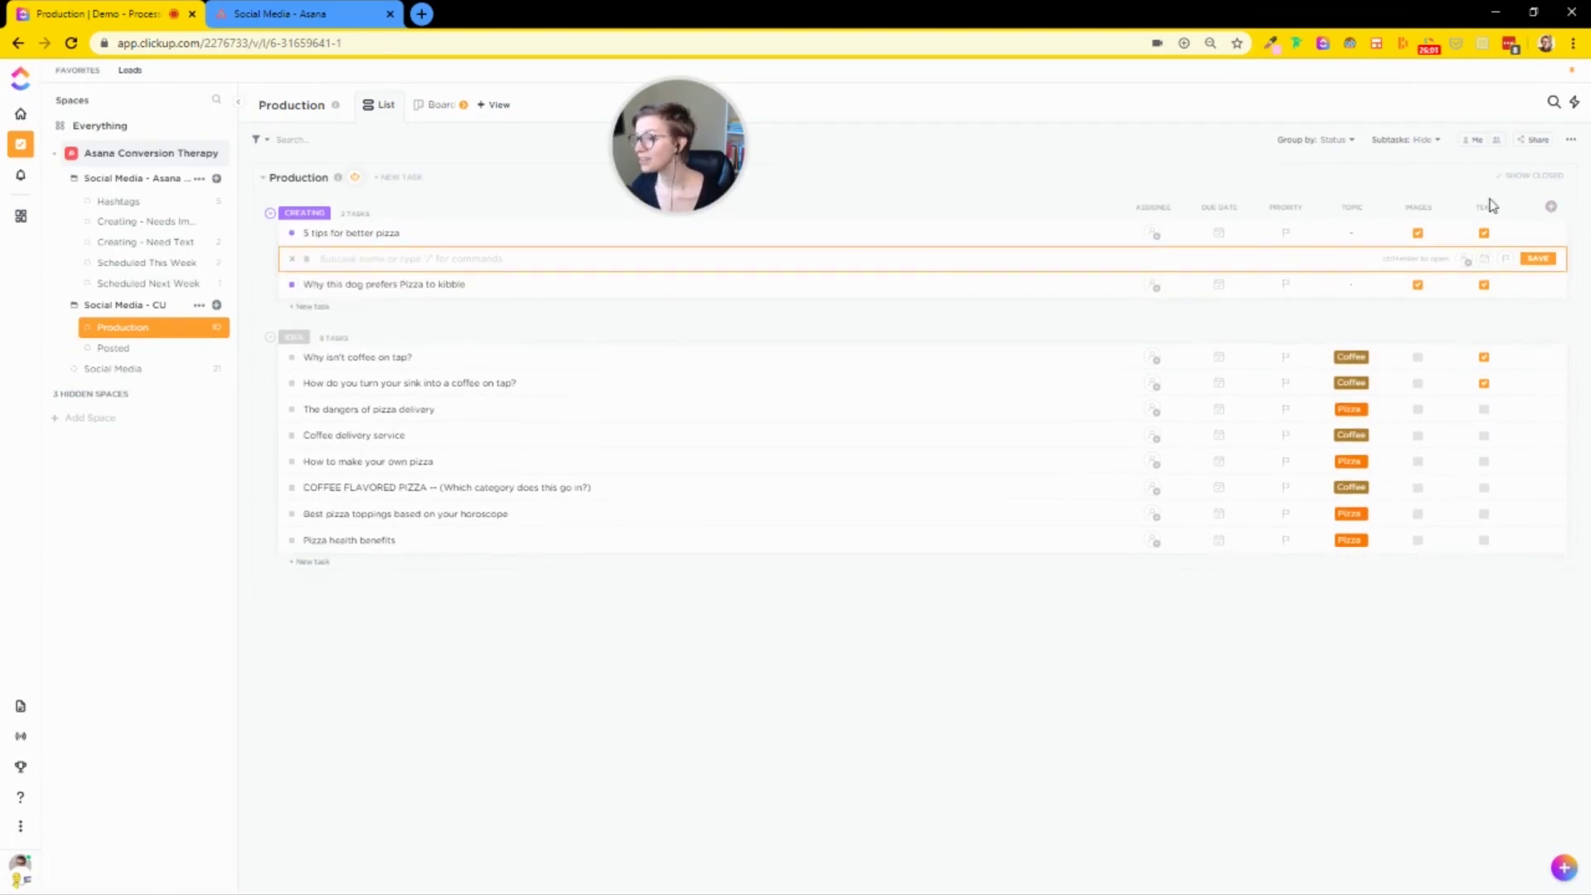
Step: Add a dropdown field named Creation Status with colored options including Needs Images and Needs Texts, and set both Creating tasks to Needs Images
{"action": "left_click", "coordinate": [1551, 206]}
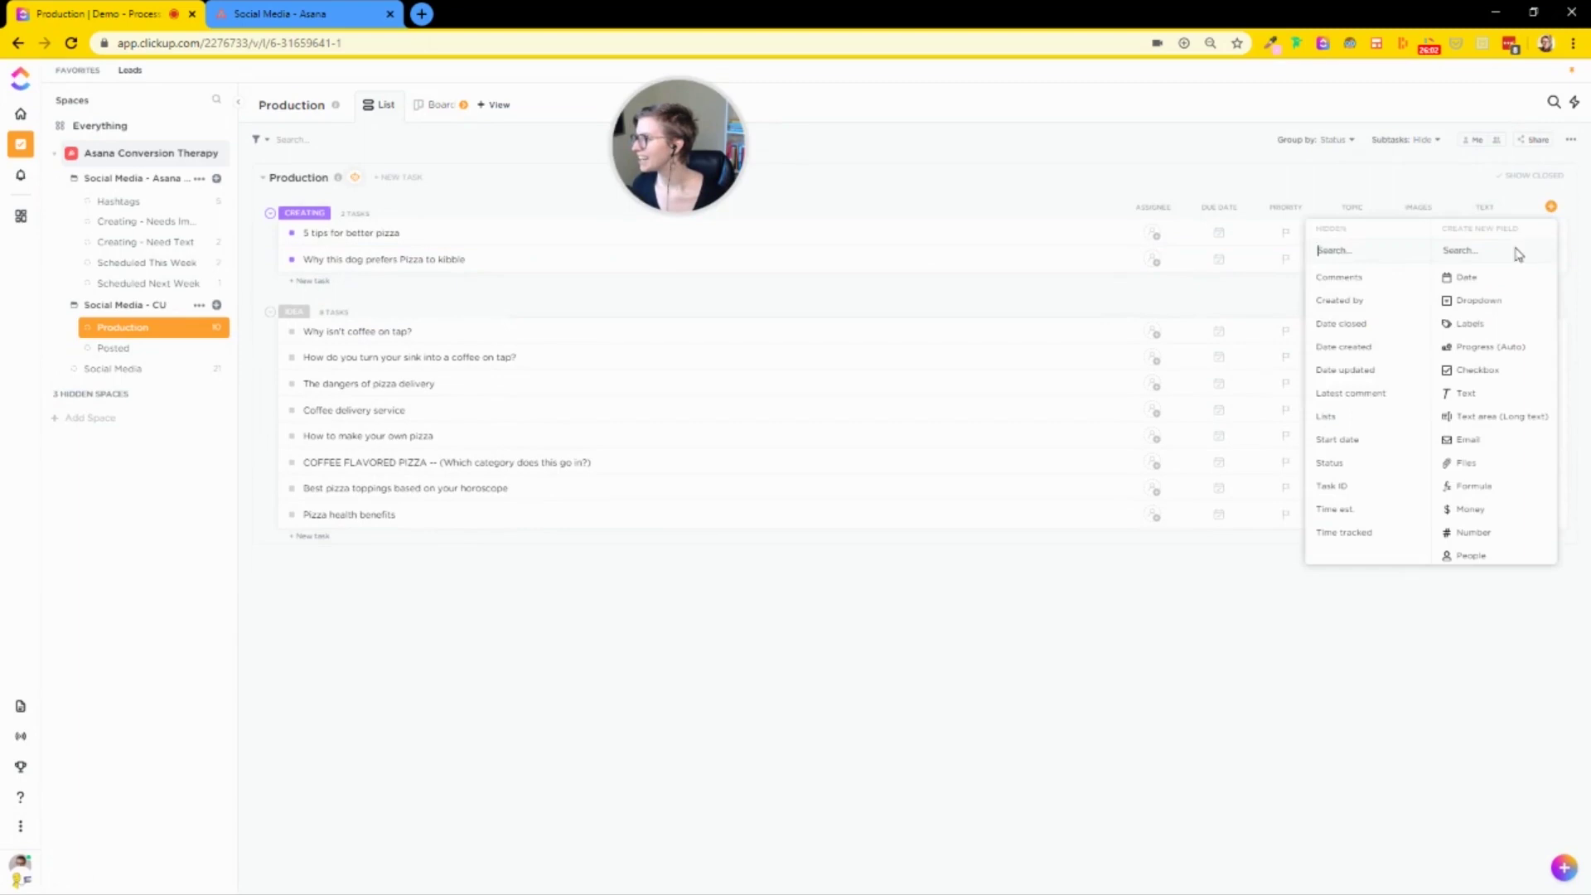
{"action": "left_click", "coordinate": [1483, 302]}
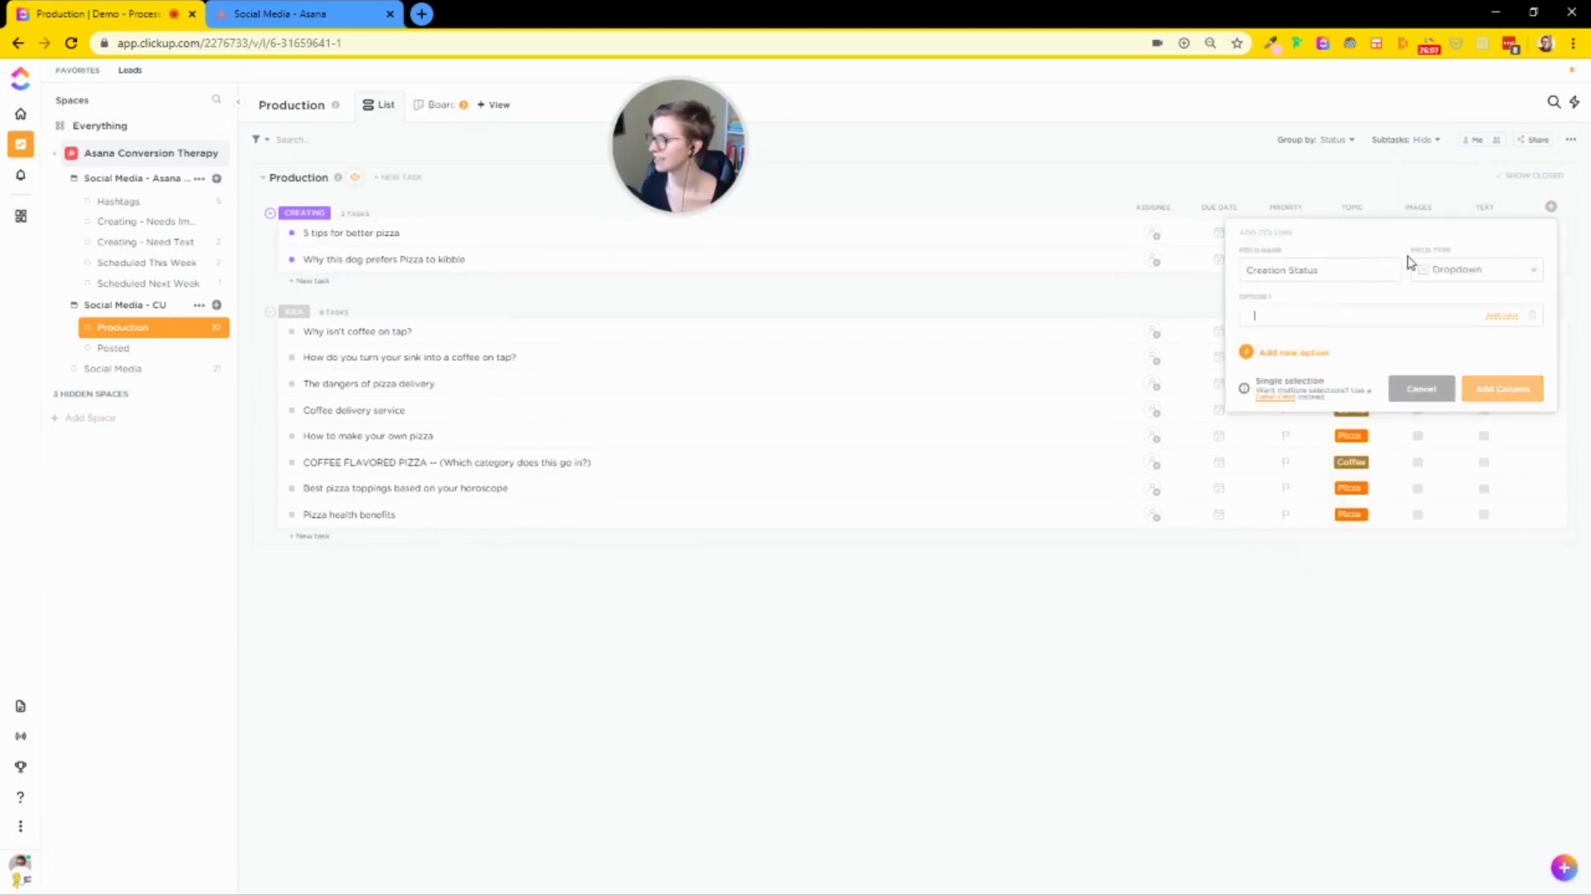
{"action": "key", "text": "Tab"}
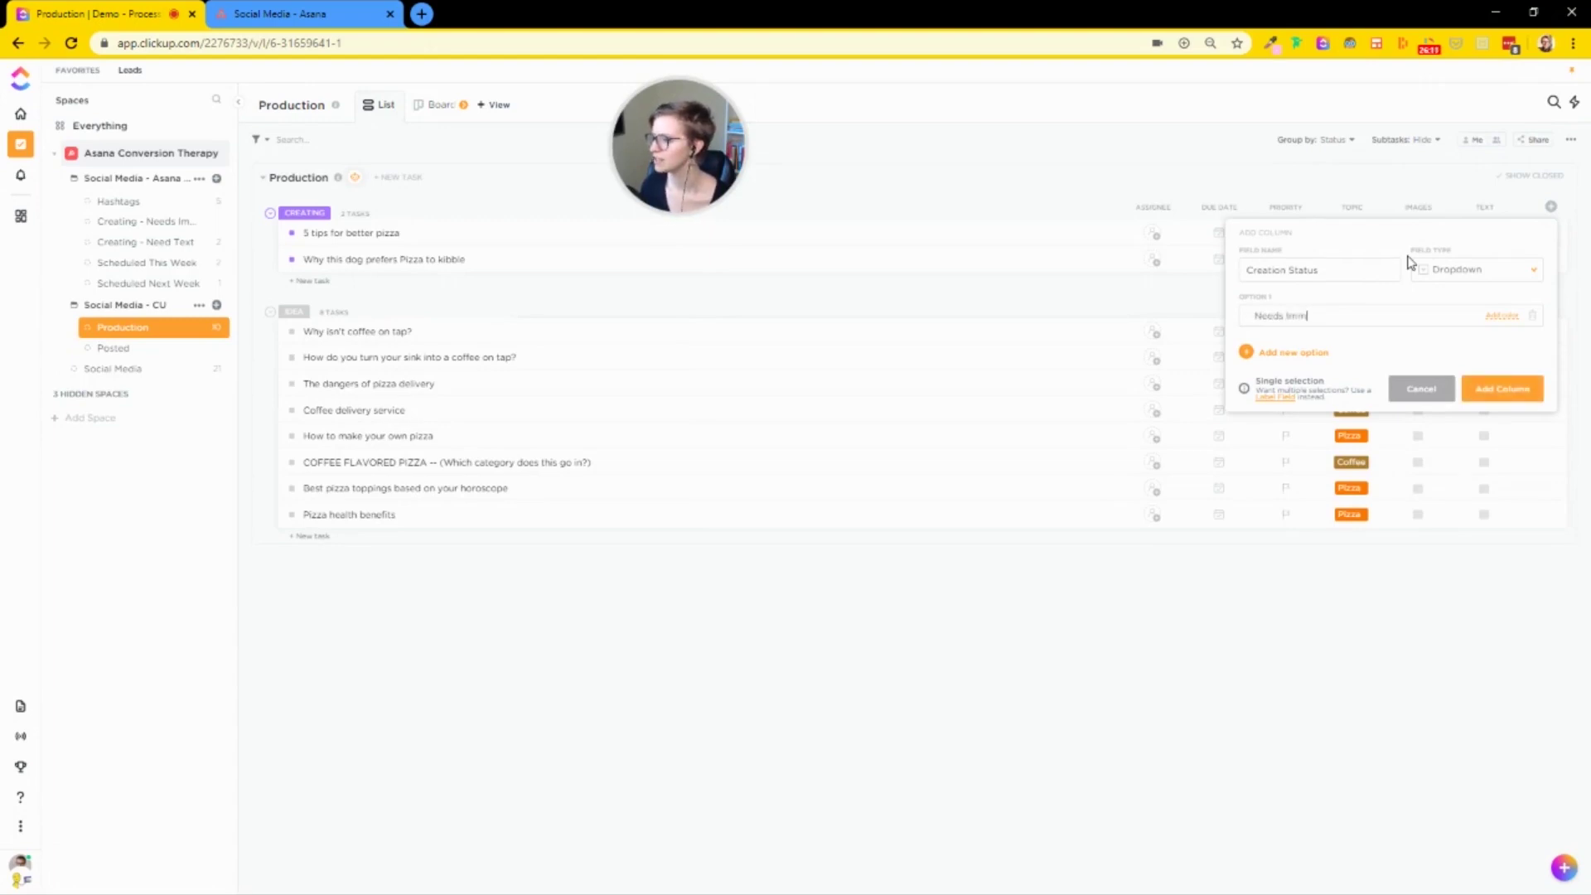
{"action": "key", "text": "Return"}
{"action": "type", "text": "Needs Texts"}
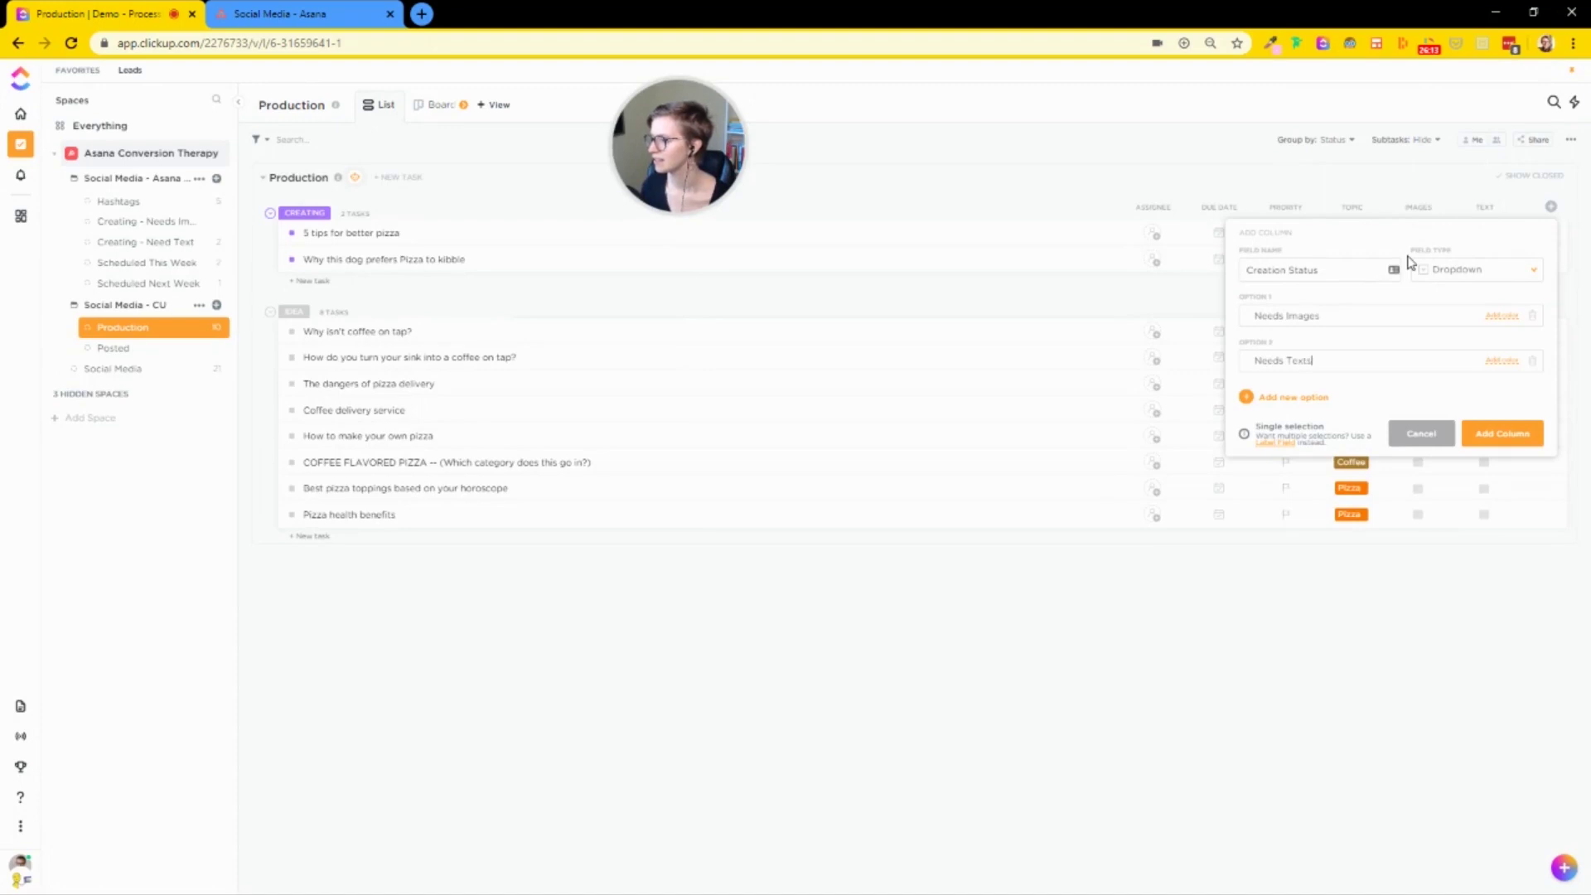
{"action": "key", "text": "Return"}
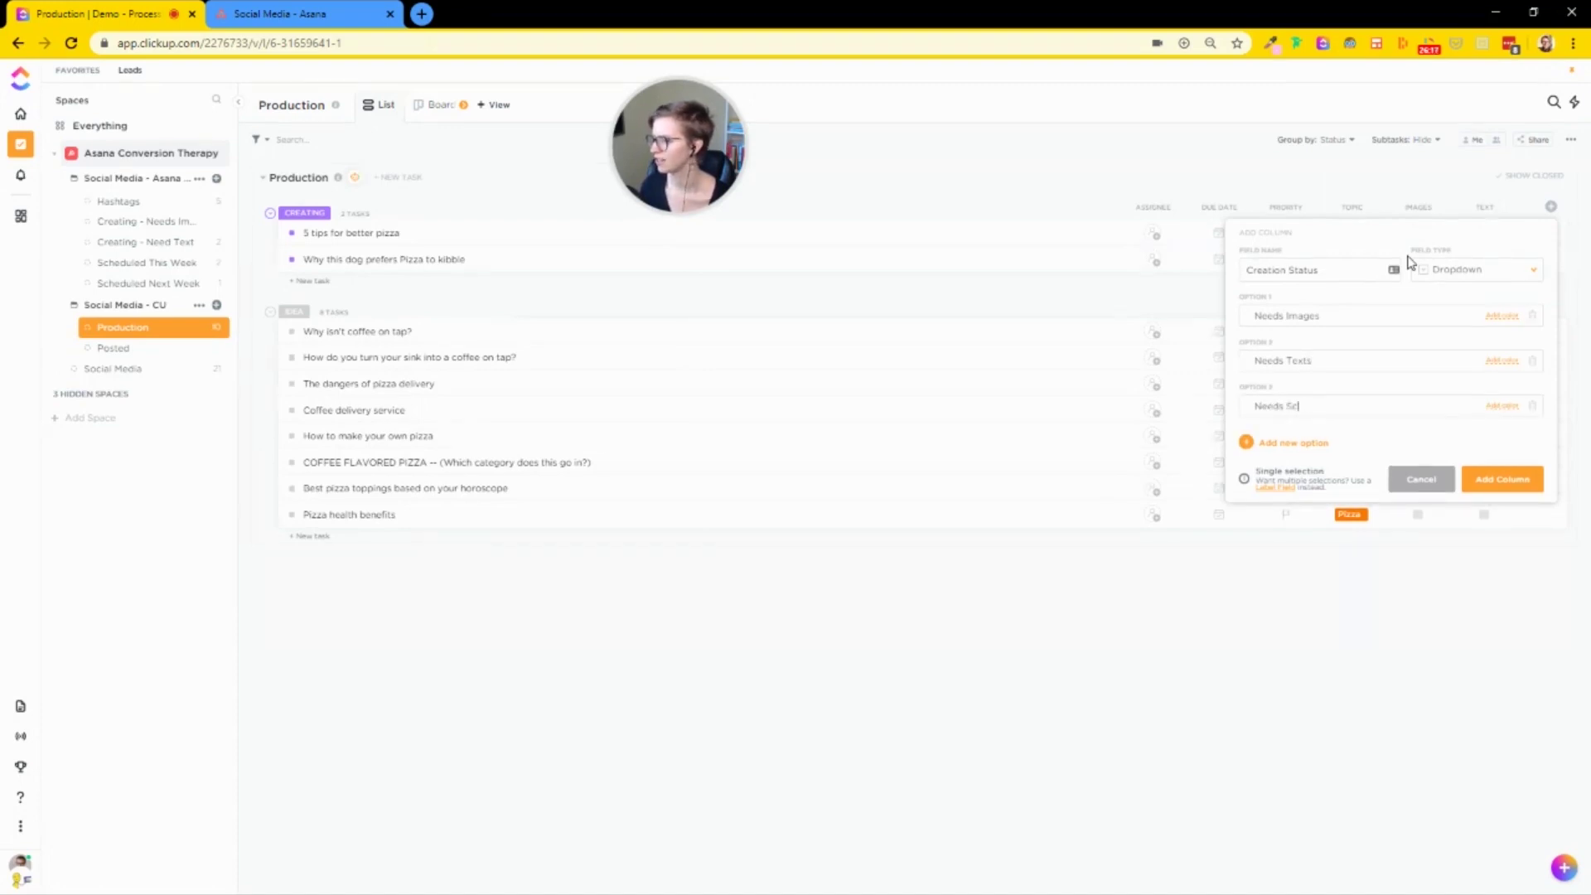
{"action": "left_click", "coordinate": [1500, 318]}
{"action": "left_click", "coordinate": [1495, 362]}
{"action": "left_click", "coordinate": [1503, 479]}
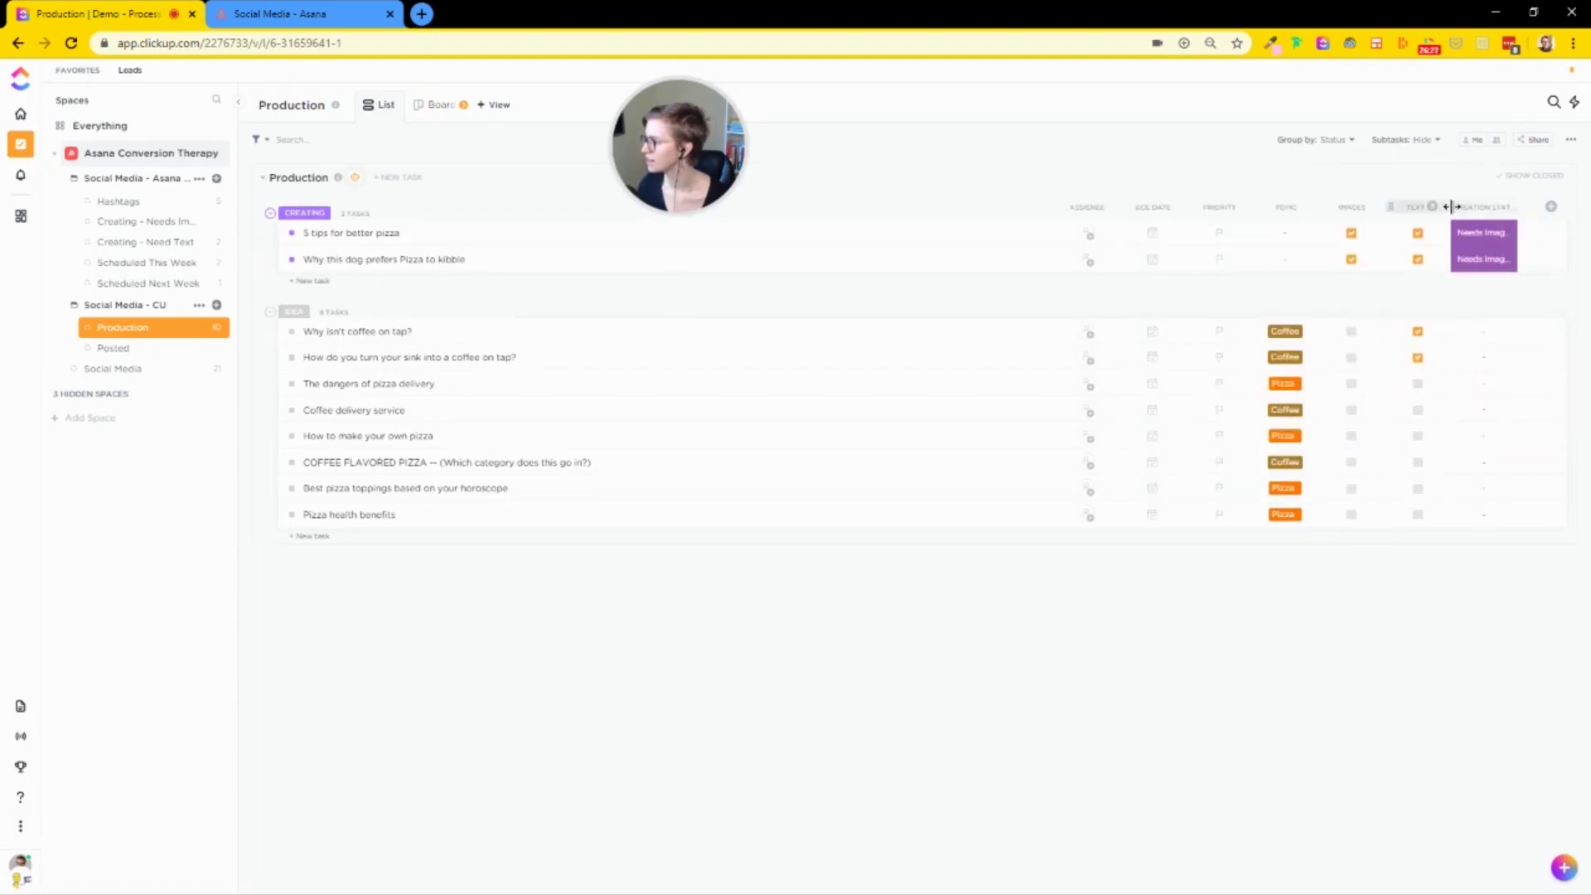
Step: Widen the Creation Status column in the Production list and check the available grouping options
{"action": "left_click_drag", "start_coordinate": [1452, 207], "coordinate": [1589, 217]}
{"action": "left_click", "coordinate": [1290, 141]}
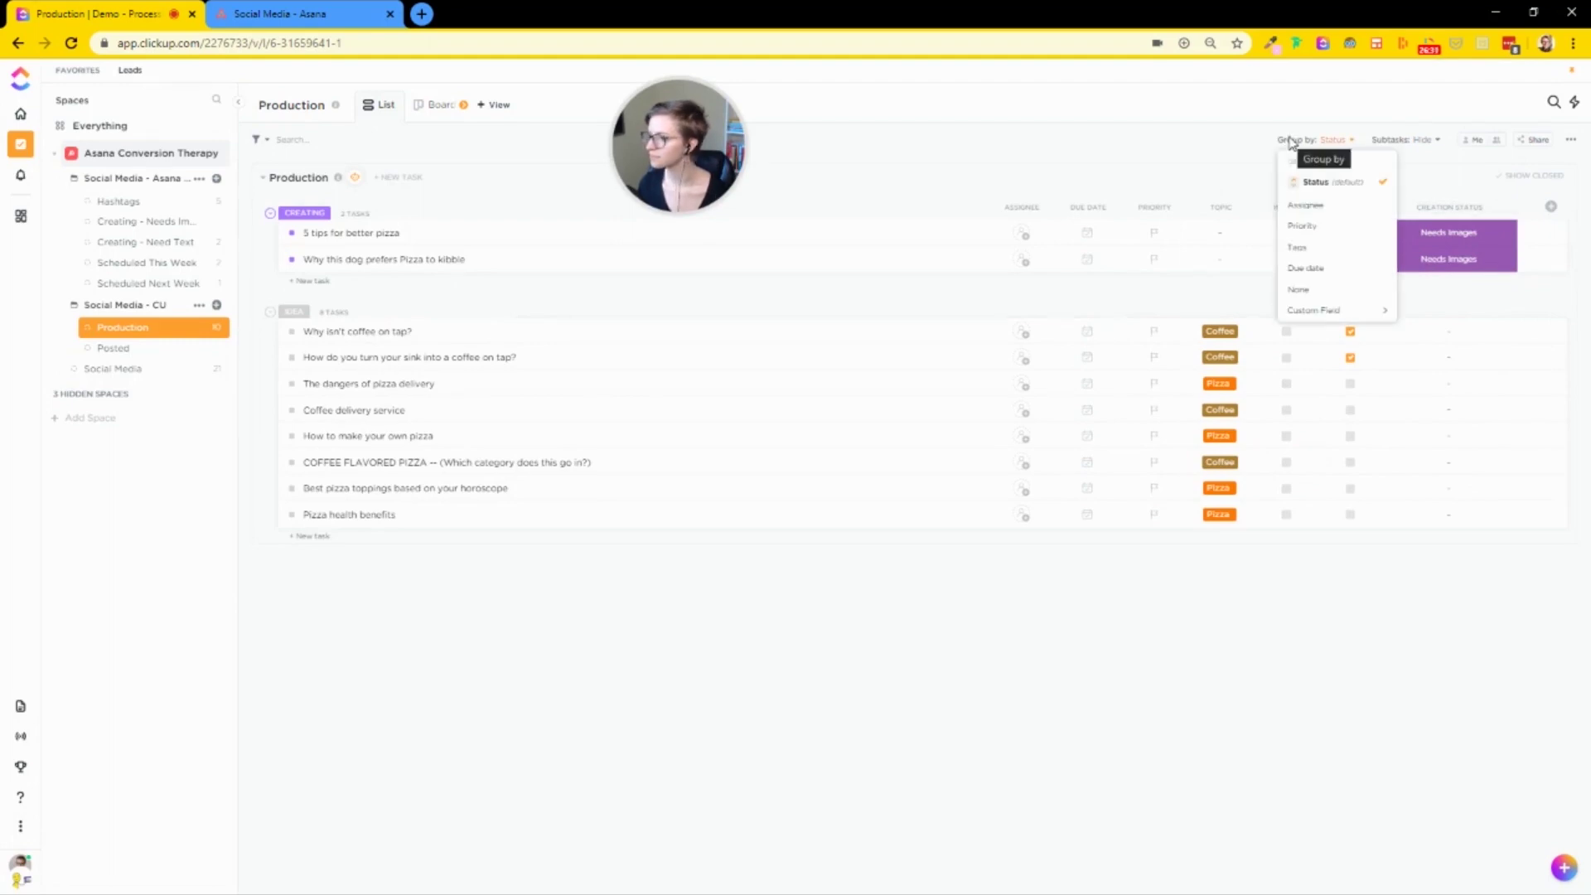
{"action": "left_click", "coordinate": [1064, 124]}
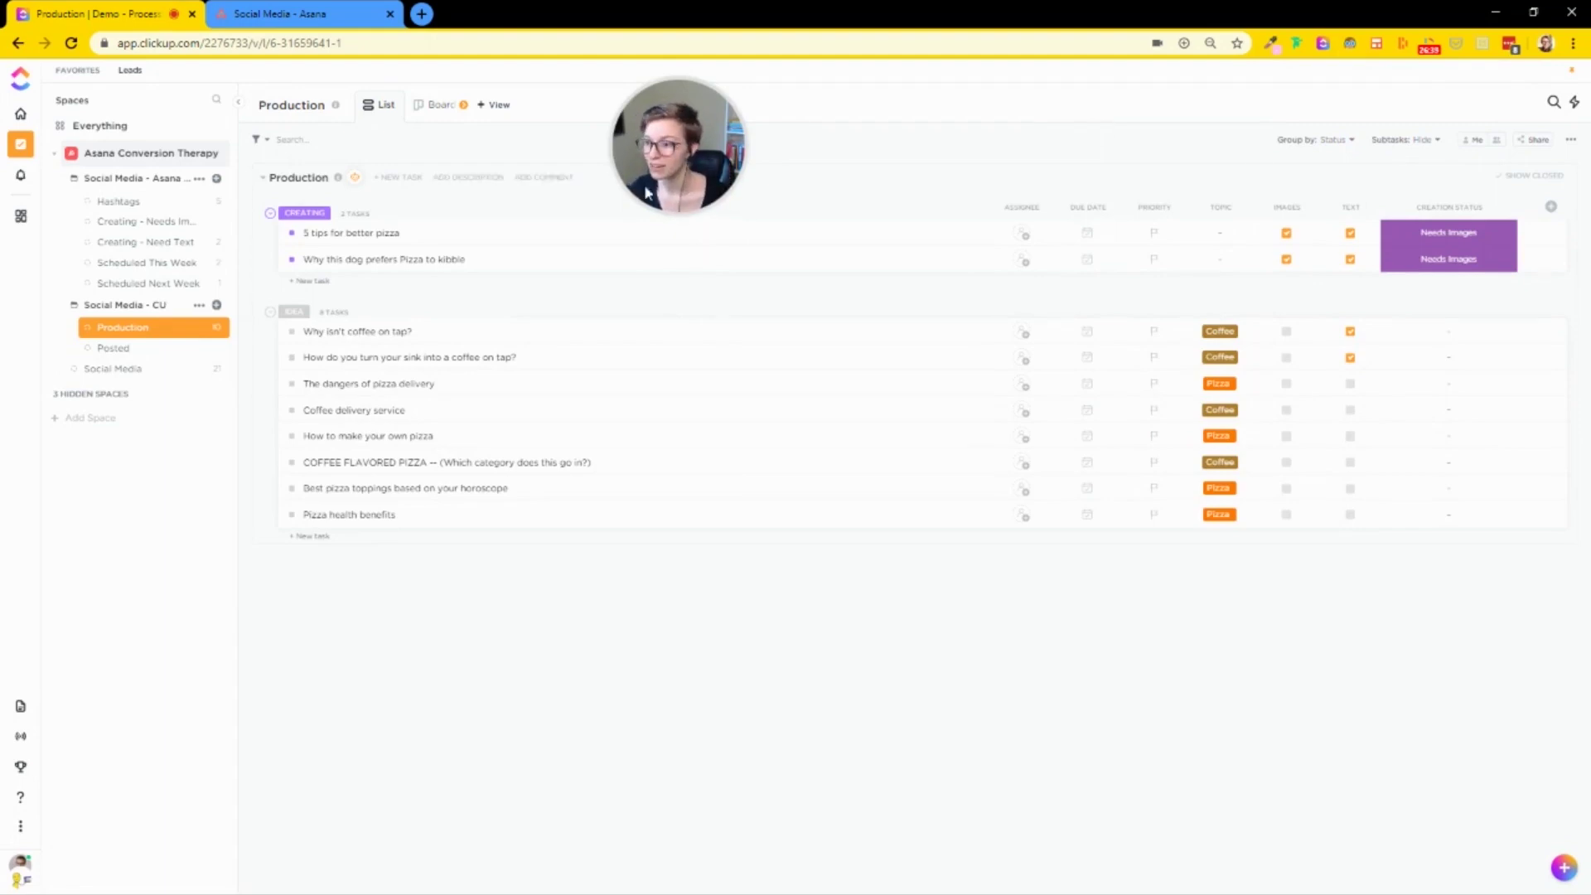
Step: Add a checklist with the items Images and Text to the task "5 tips for better pizza" and close the task
{"action": "left_click", "coordinate": [369, 233]}
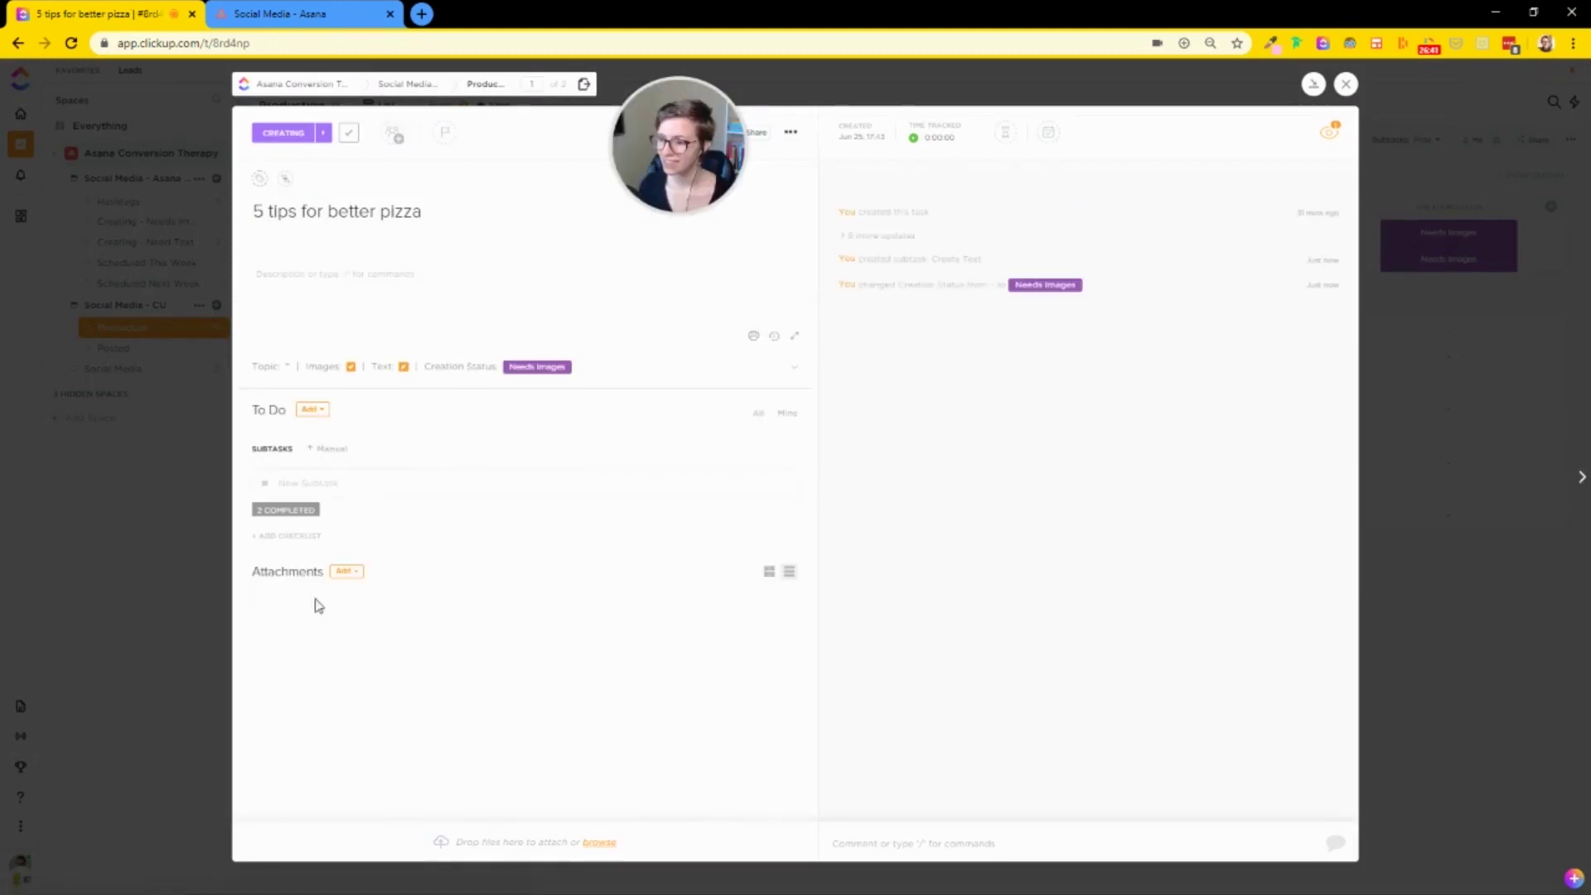
{"action": "left_click", "coordinate": [305, 539]}
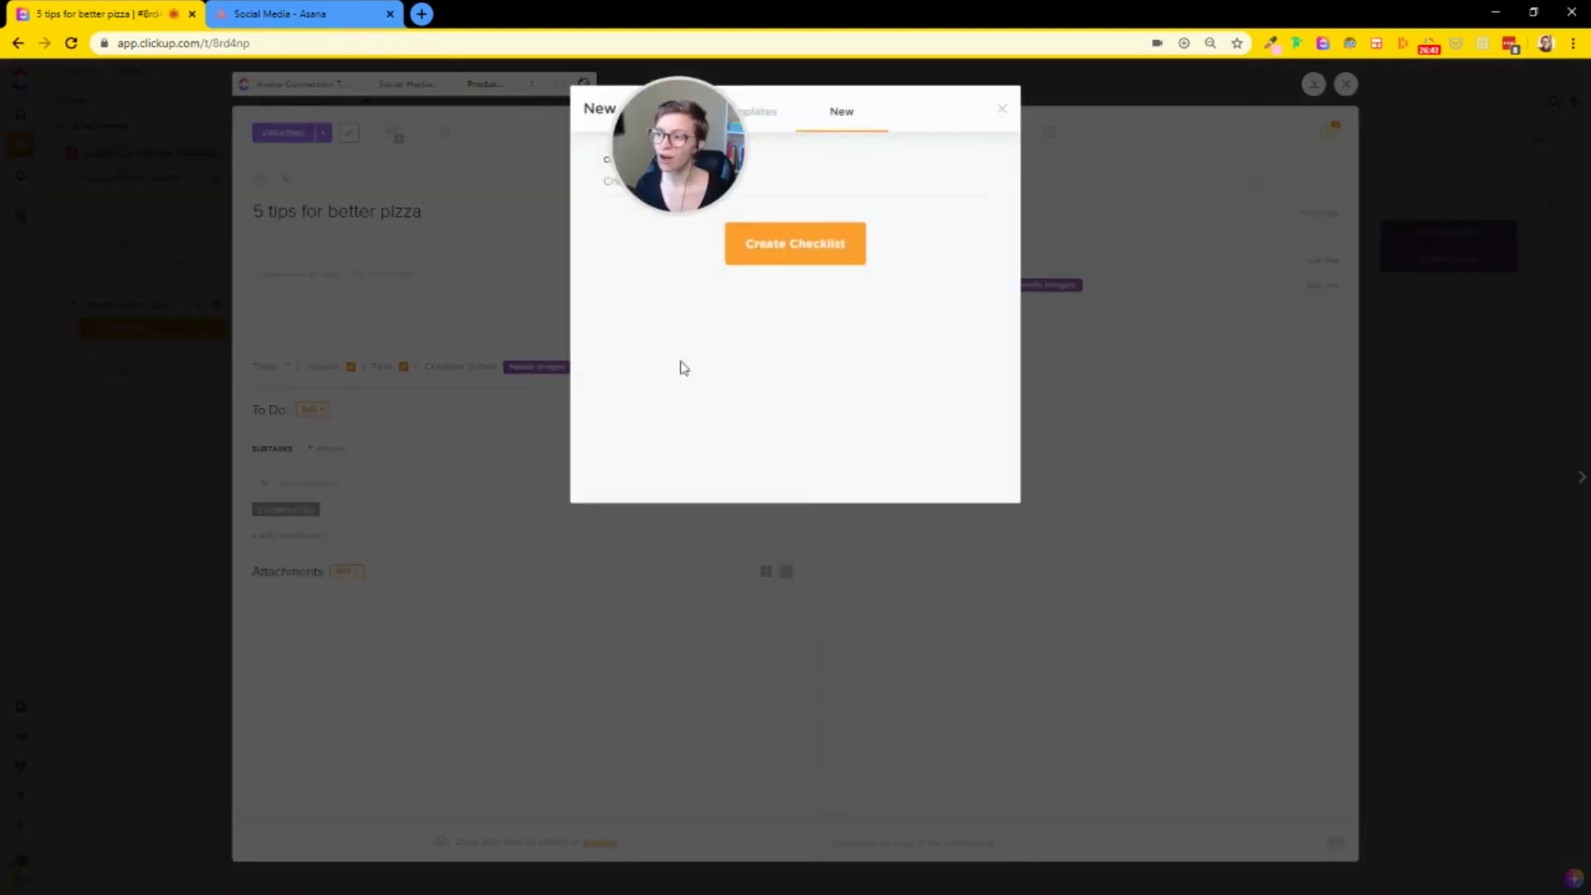
{"action": "left_click", "coordinate": [795, 243]}
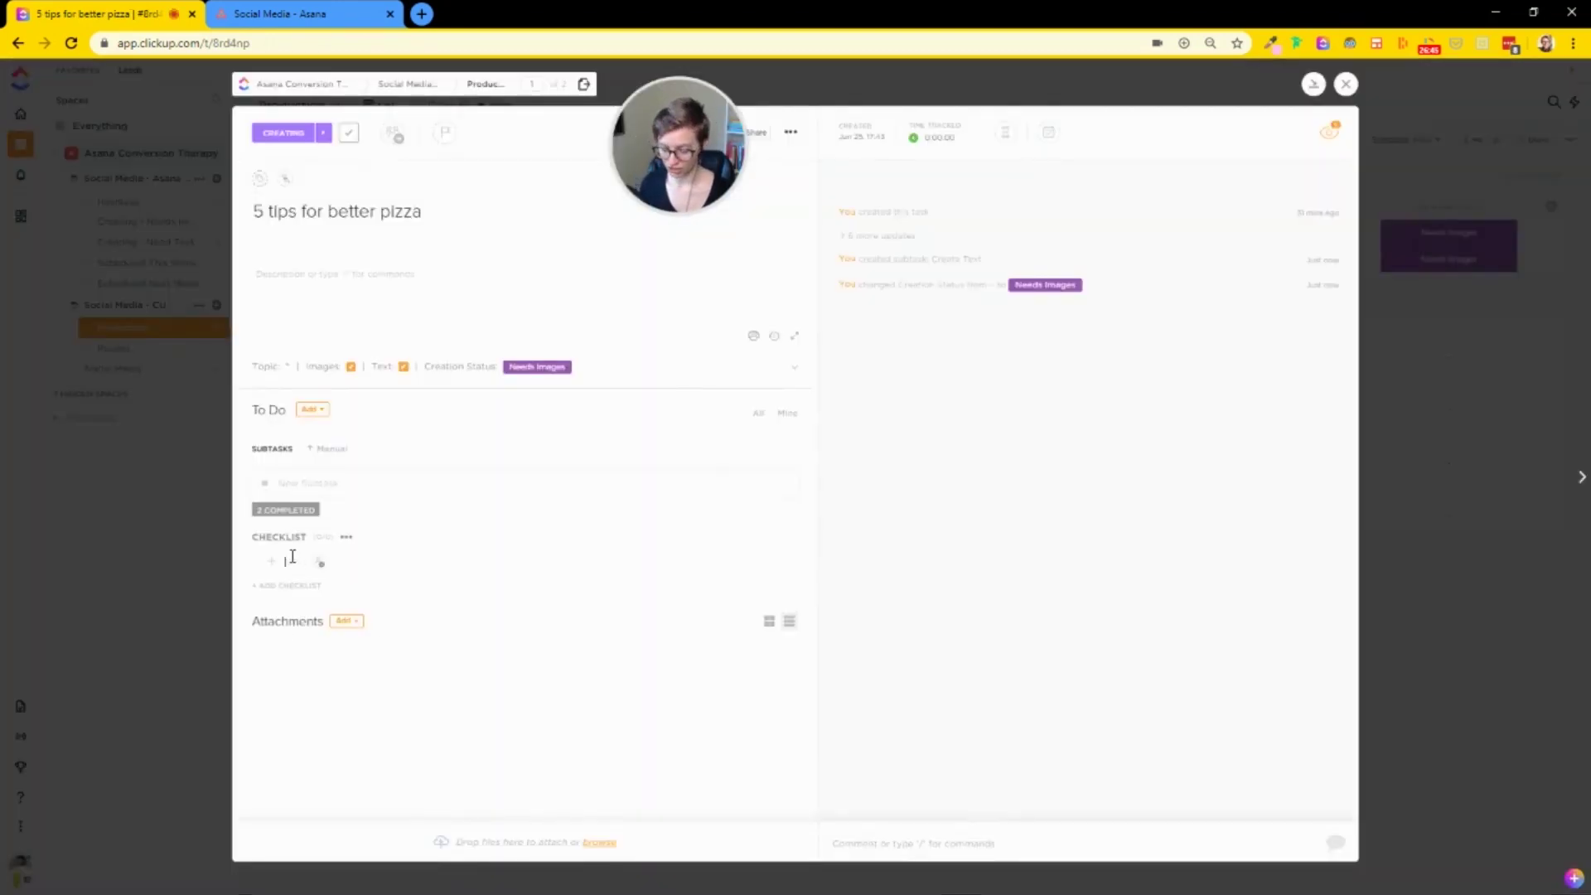
{"action": "type", "text": "Images"}
{"action": "key", "text": "Return"}
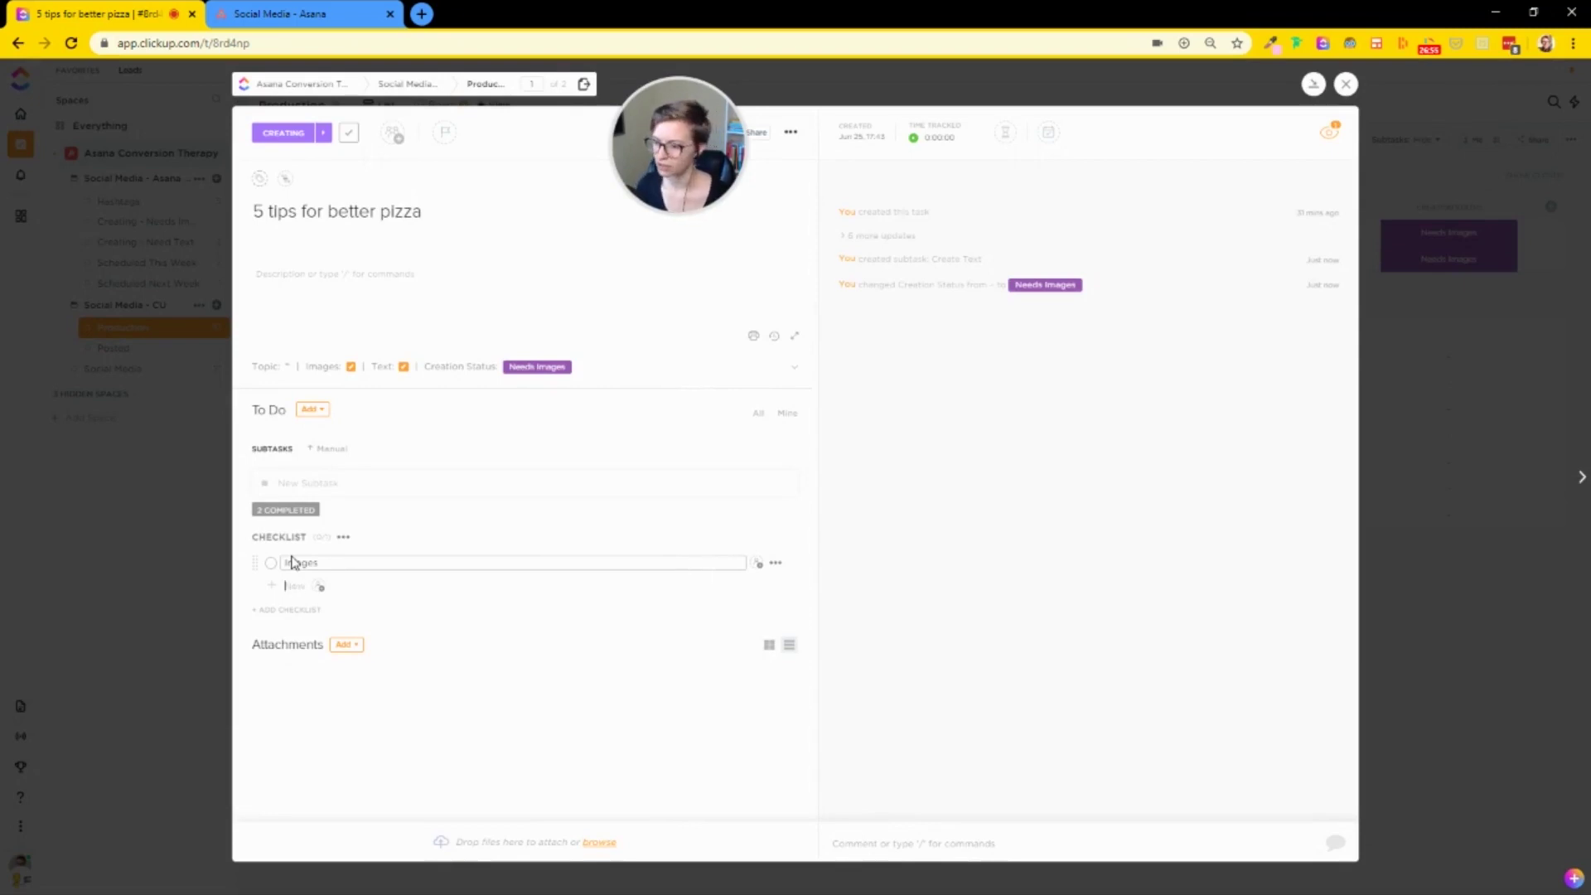
{"action": "type", "text": "Text"}
{"action": "key", "text": "Return"}
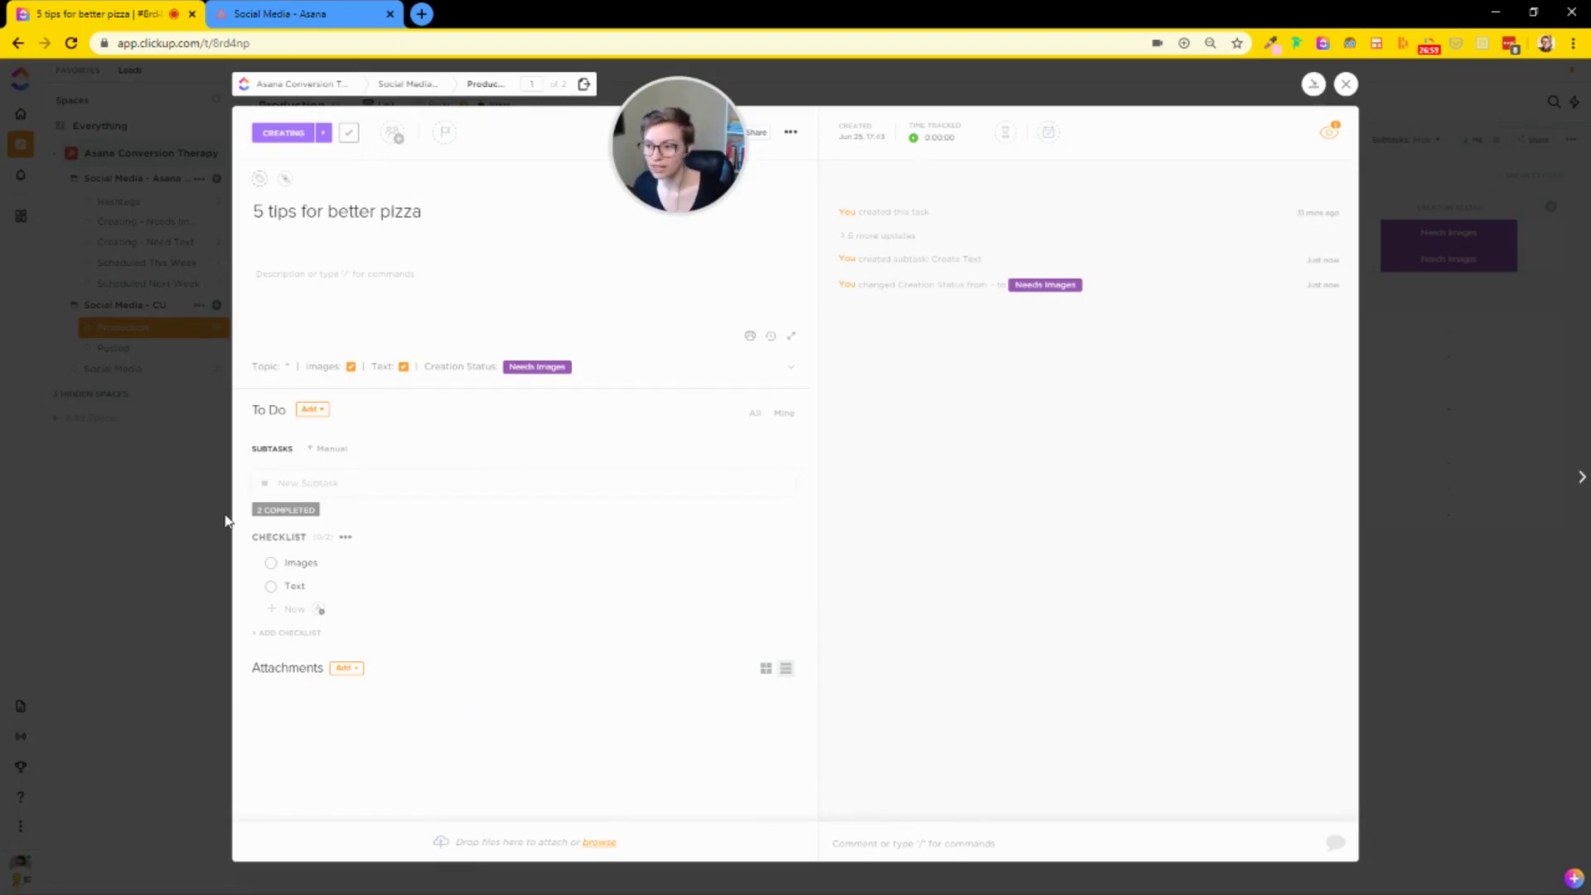
{"action": "left_click", "coordinate": [169, 465]}
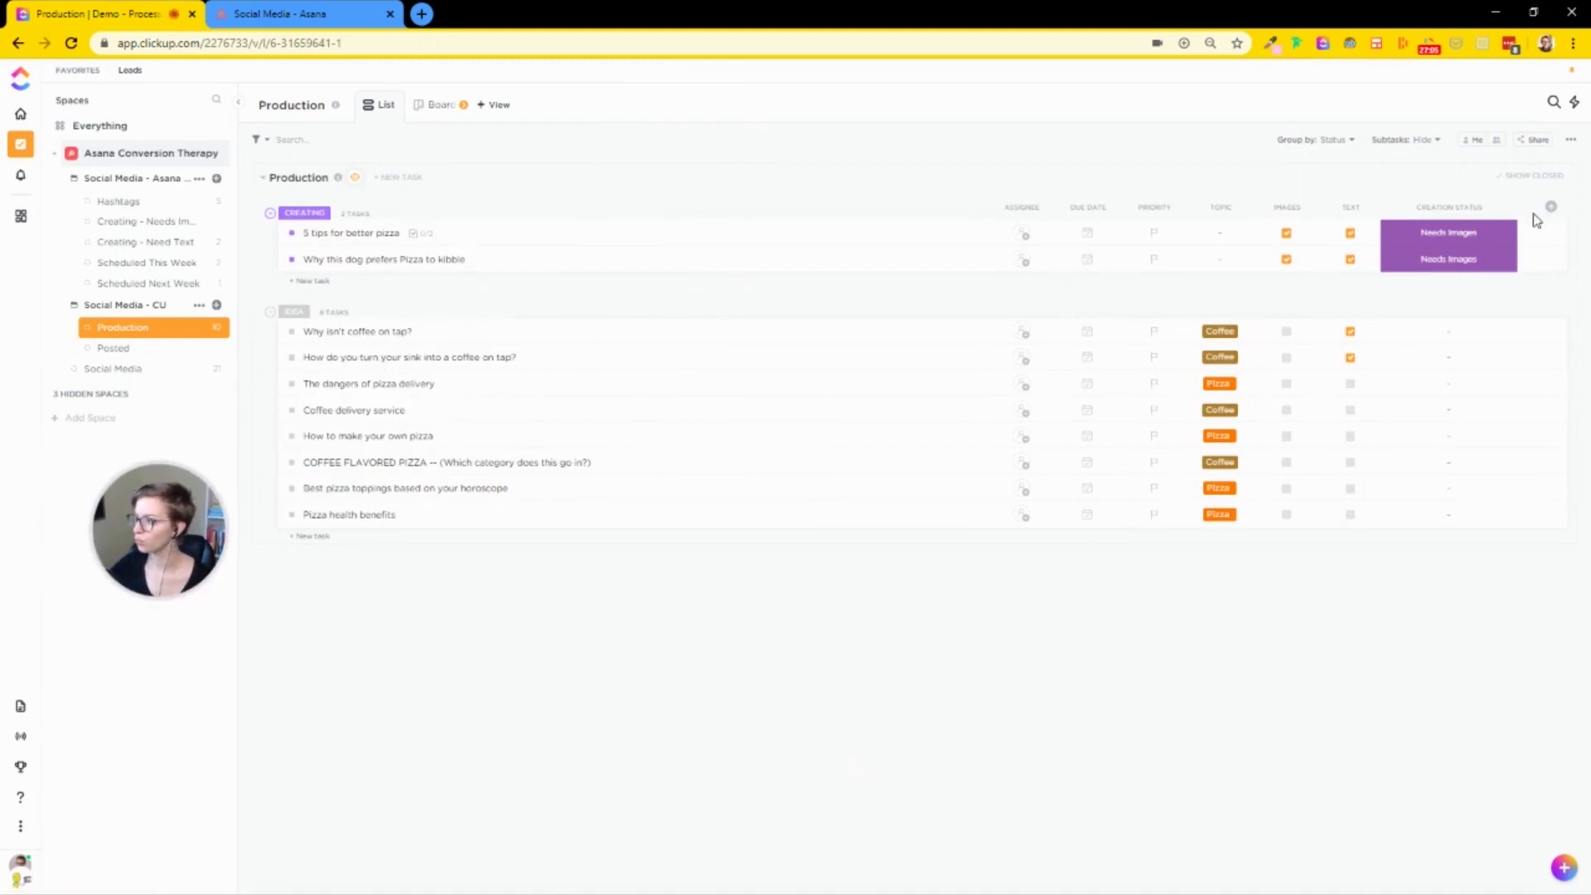
Step: View the Production list as a board and look up the custom fields option in its view settings
{"action": "left_click", "coordinate": [442, 107]}
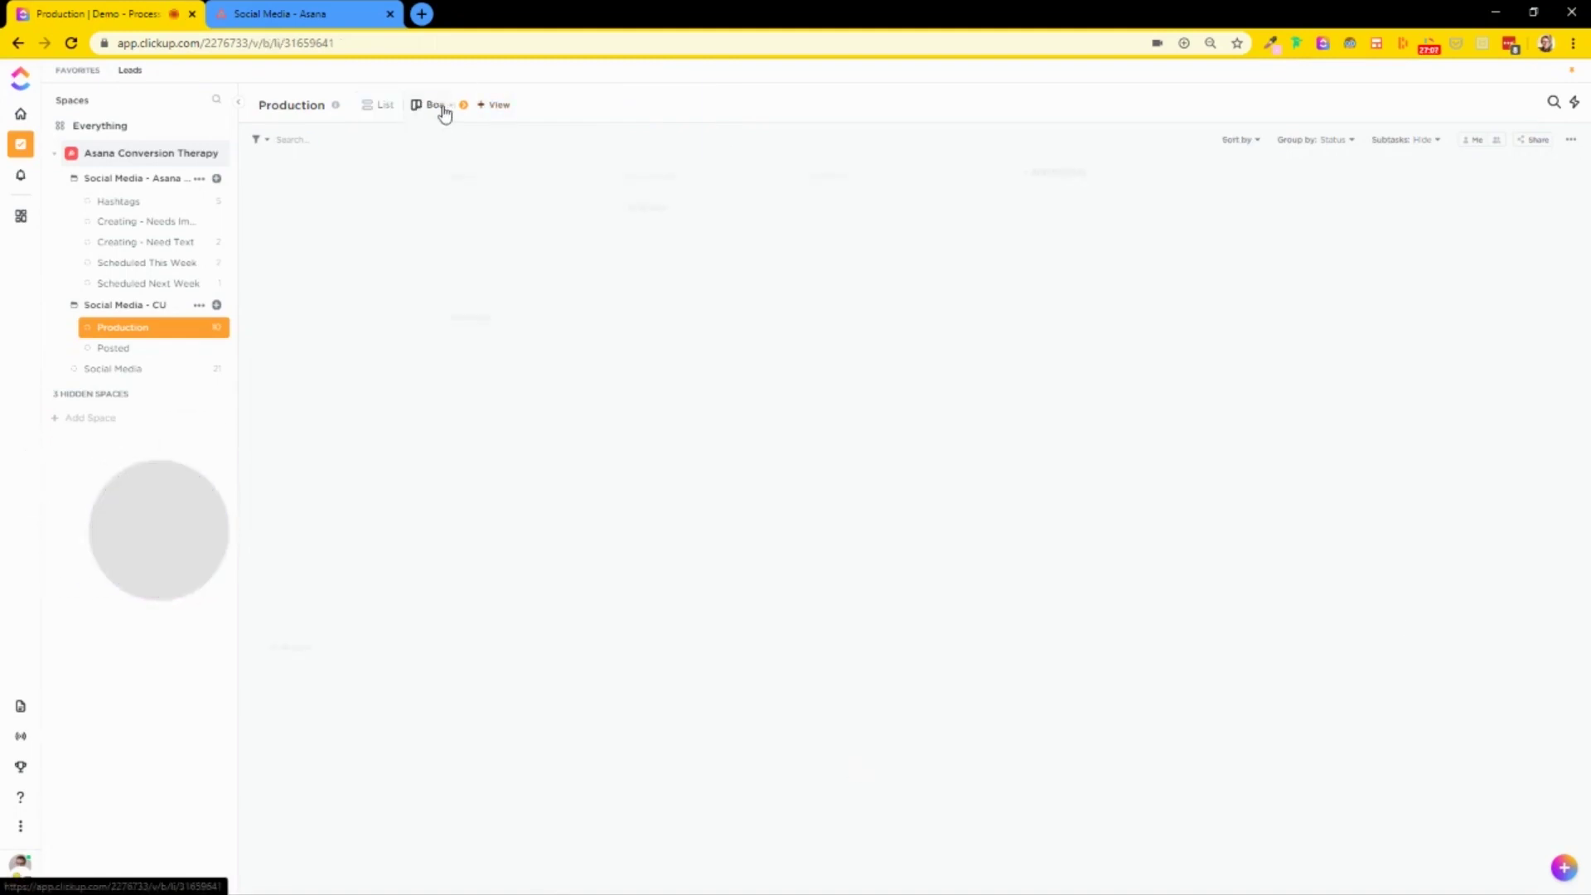
{"action": "left_click", "coordinate": [1571, 140]}
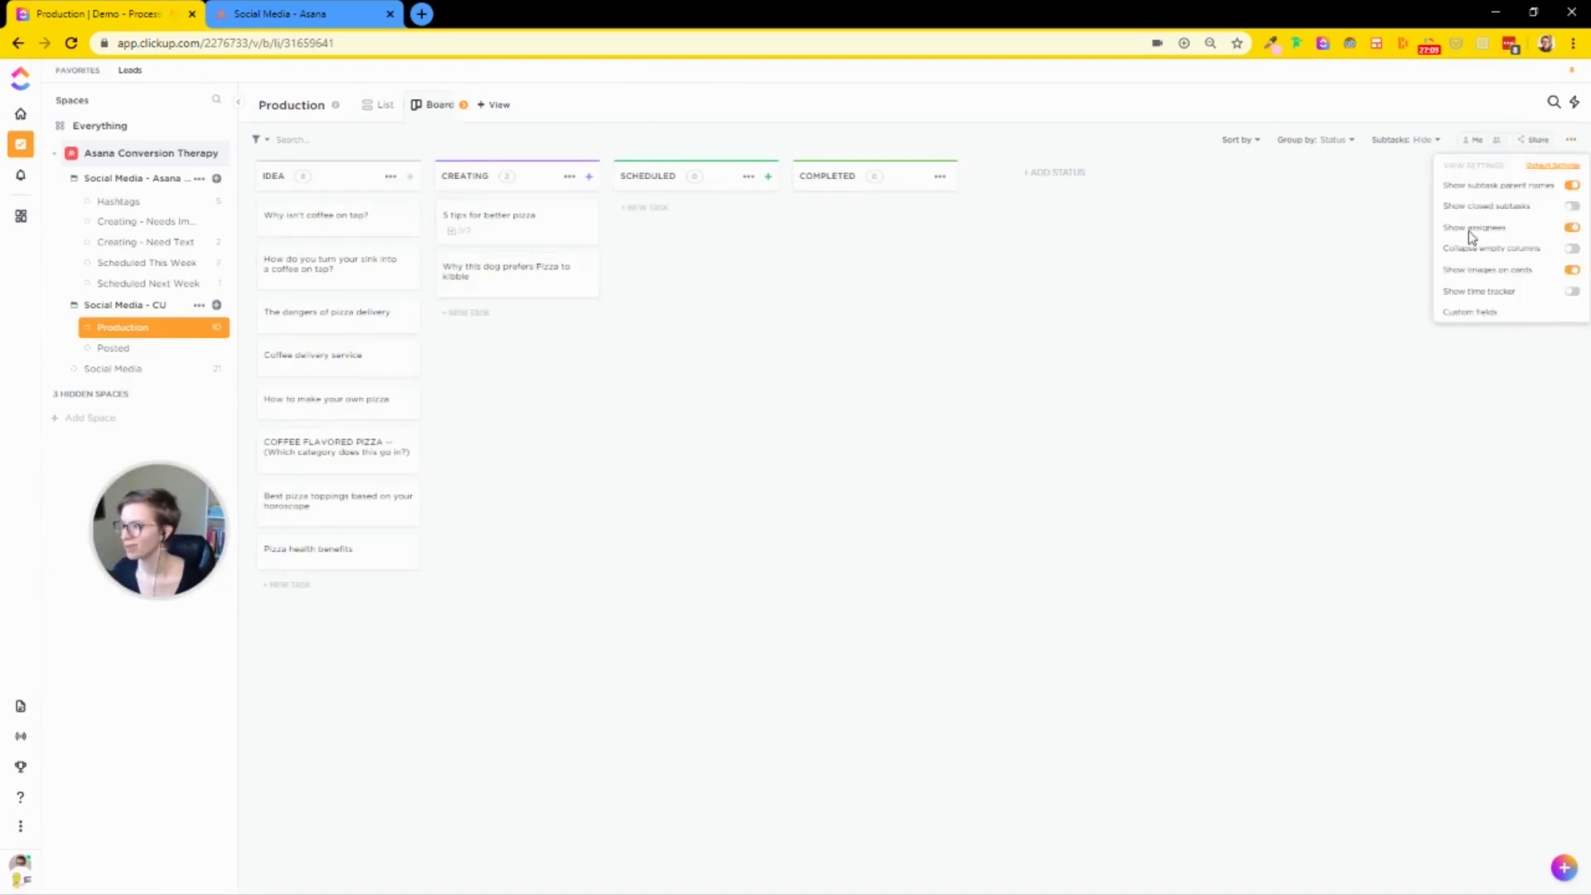
{"action": "left_click", "coordinate": [1468, 313]}
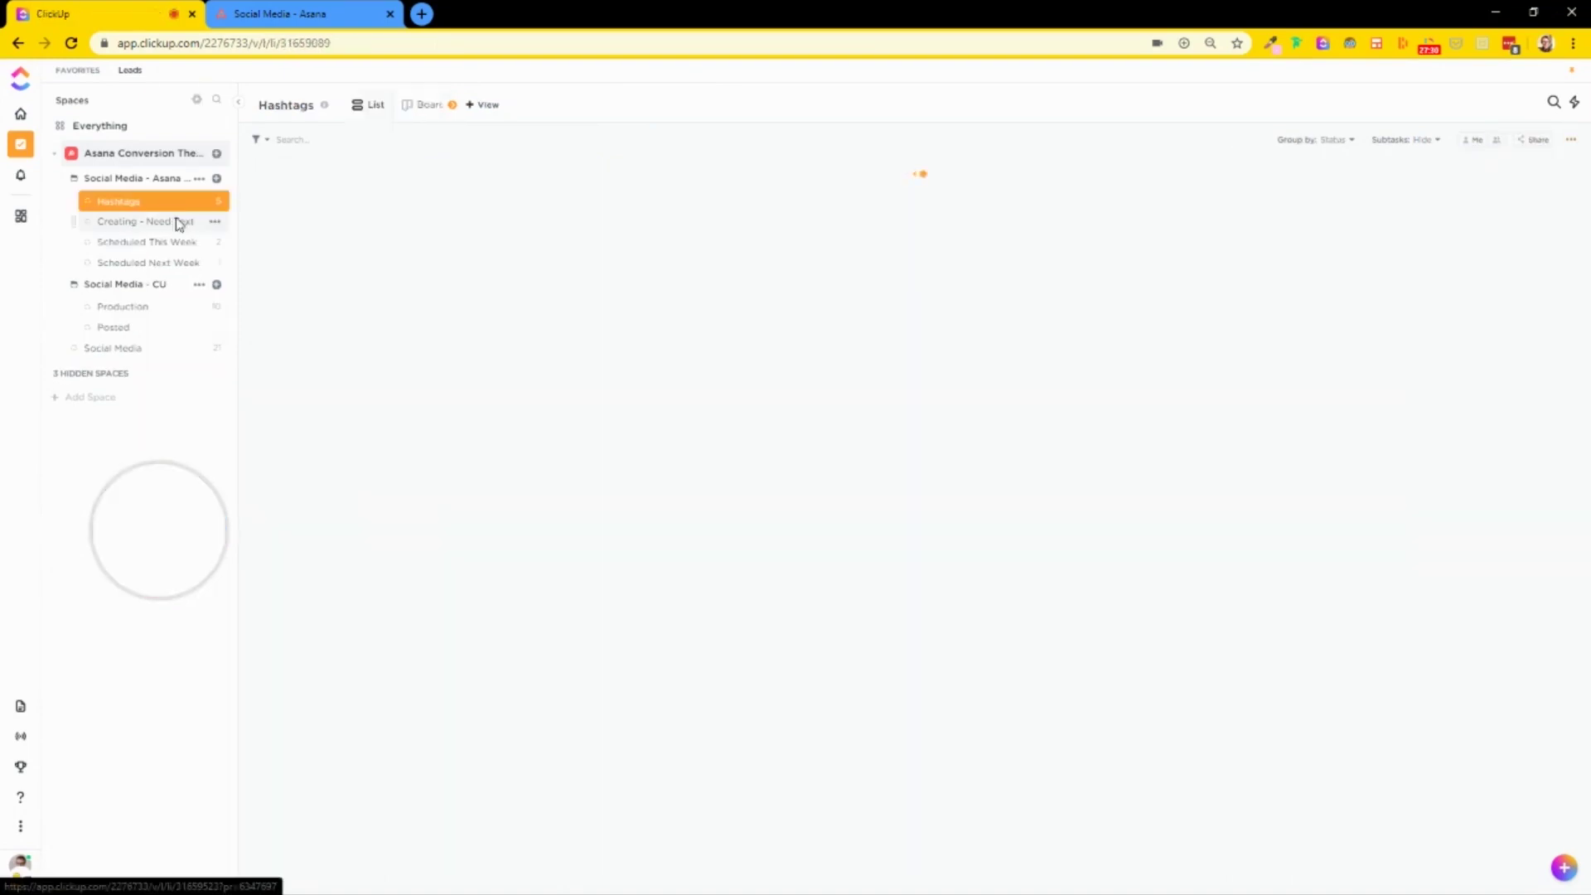
Step: Move both tasks from the Creating - Need Text list to the Production list, mapping their To Do status to Creating
{"action": "left_click", "coordinate": [178, 224]}
{"action": "left_click", "coordinate": [263, 232]}
{"action": "left_click", "coordinate": [264, 258]}
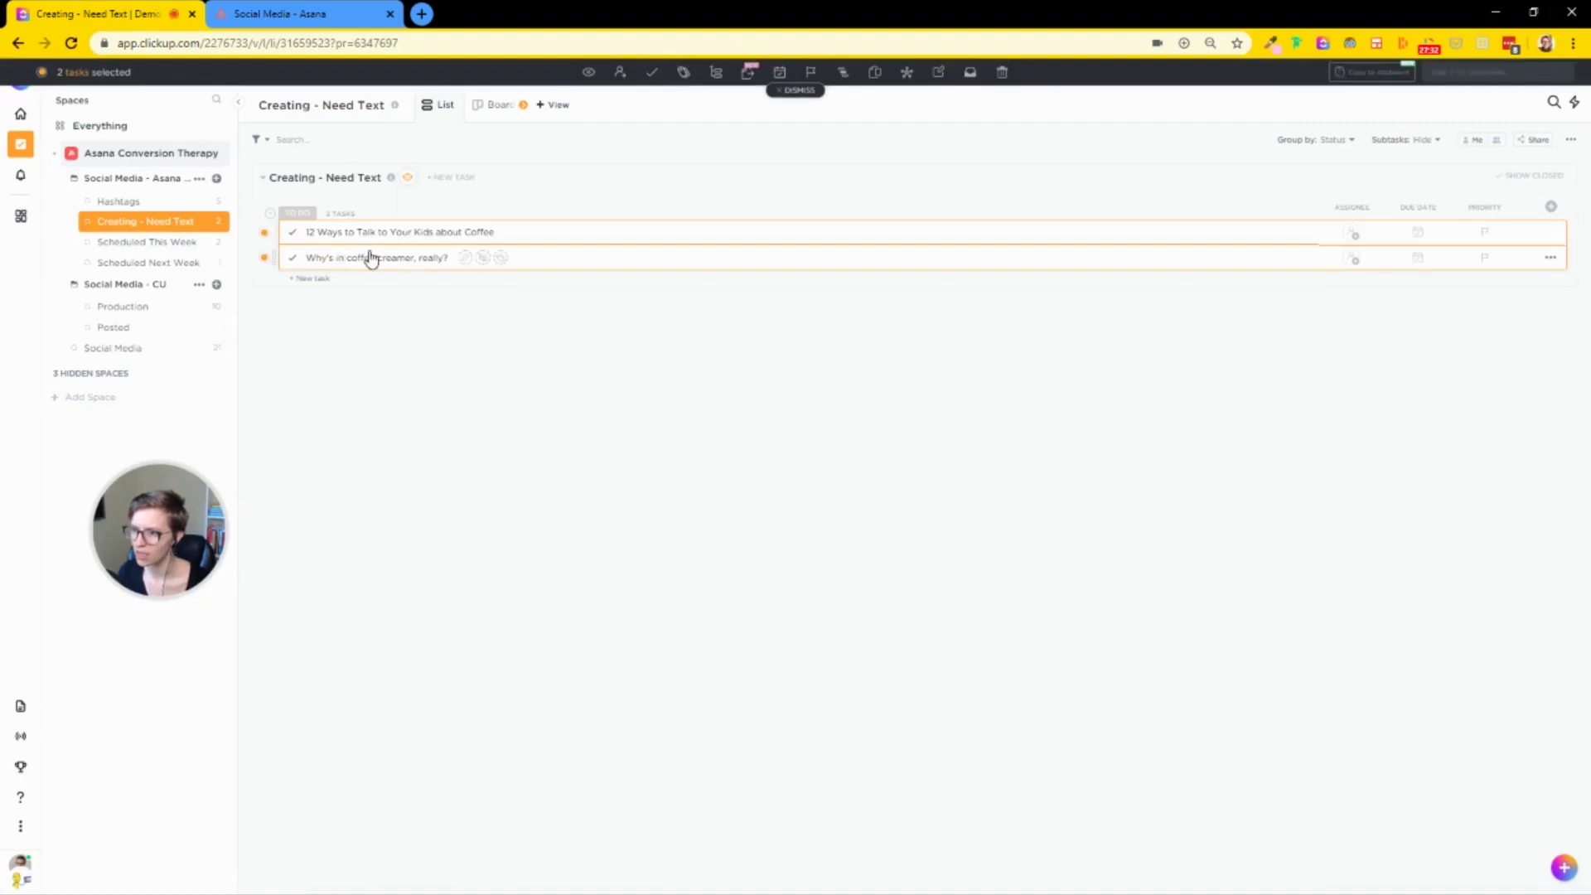
{"action": "left_click_drag", "start_coordinate": [370, 259], "coordinate": [147, 315]}
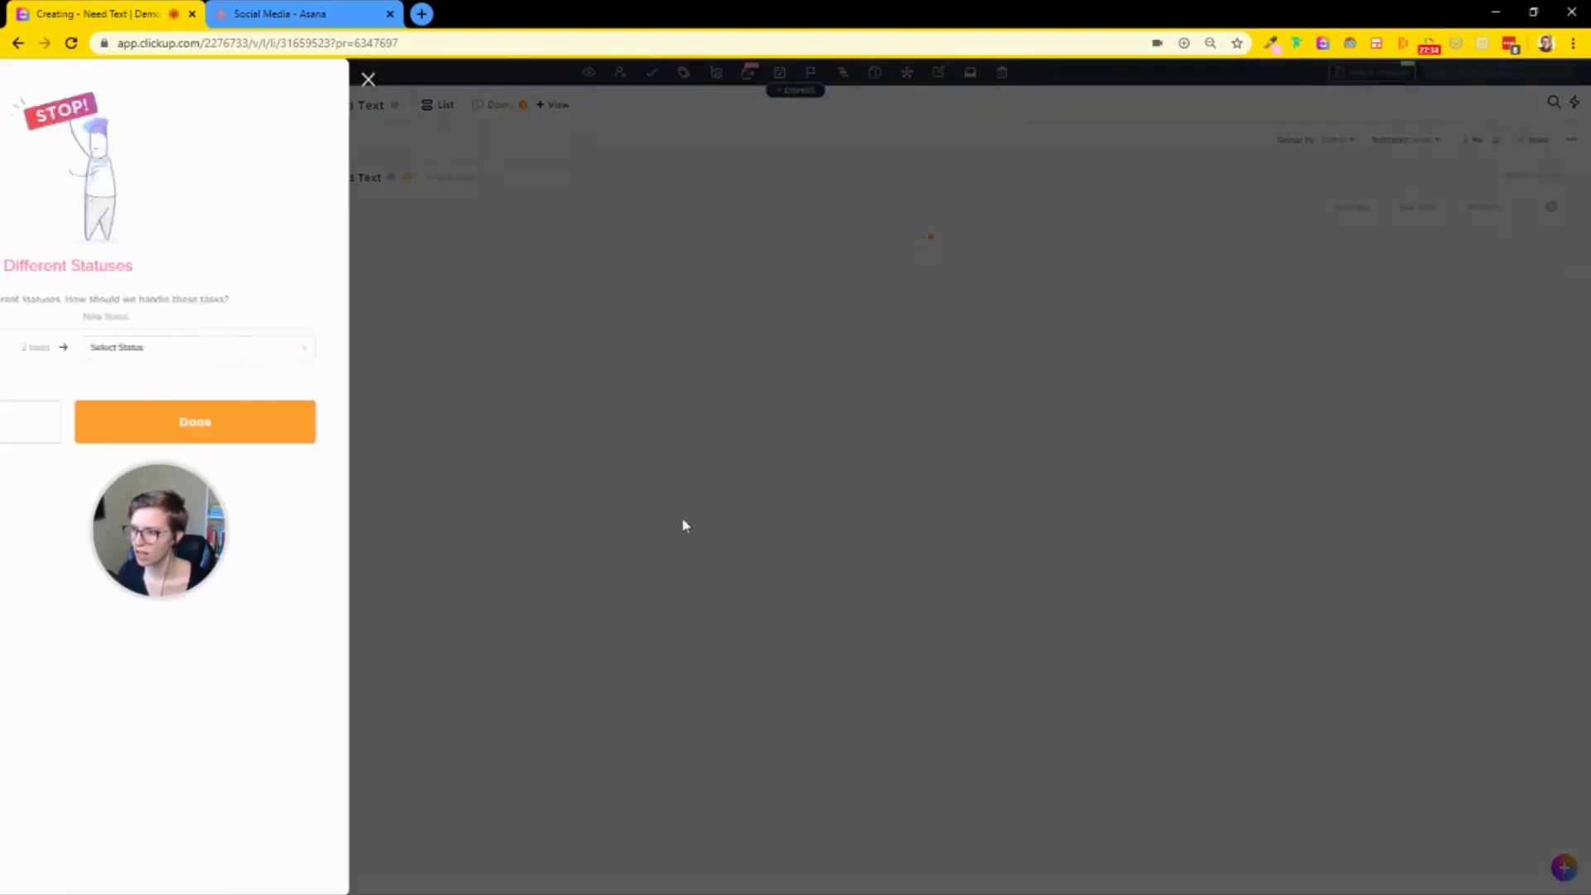
{"action": "left_click", "coordinate": [358, 352]}
{"action": "left_click", "coordinate": [373, 404]}
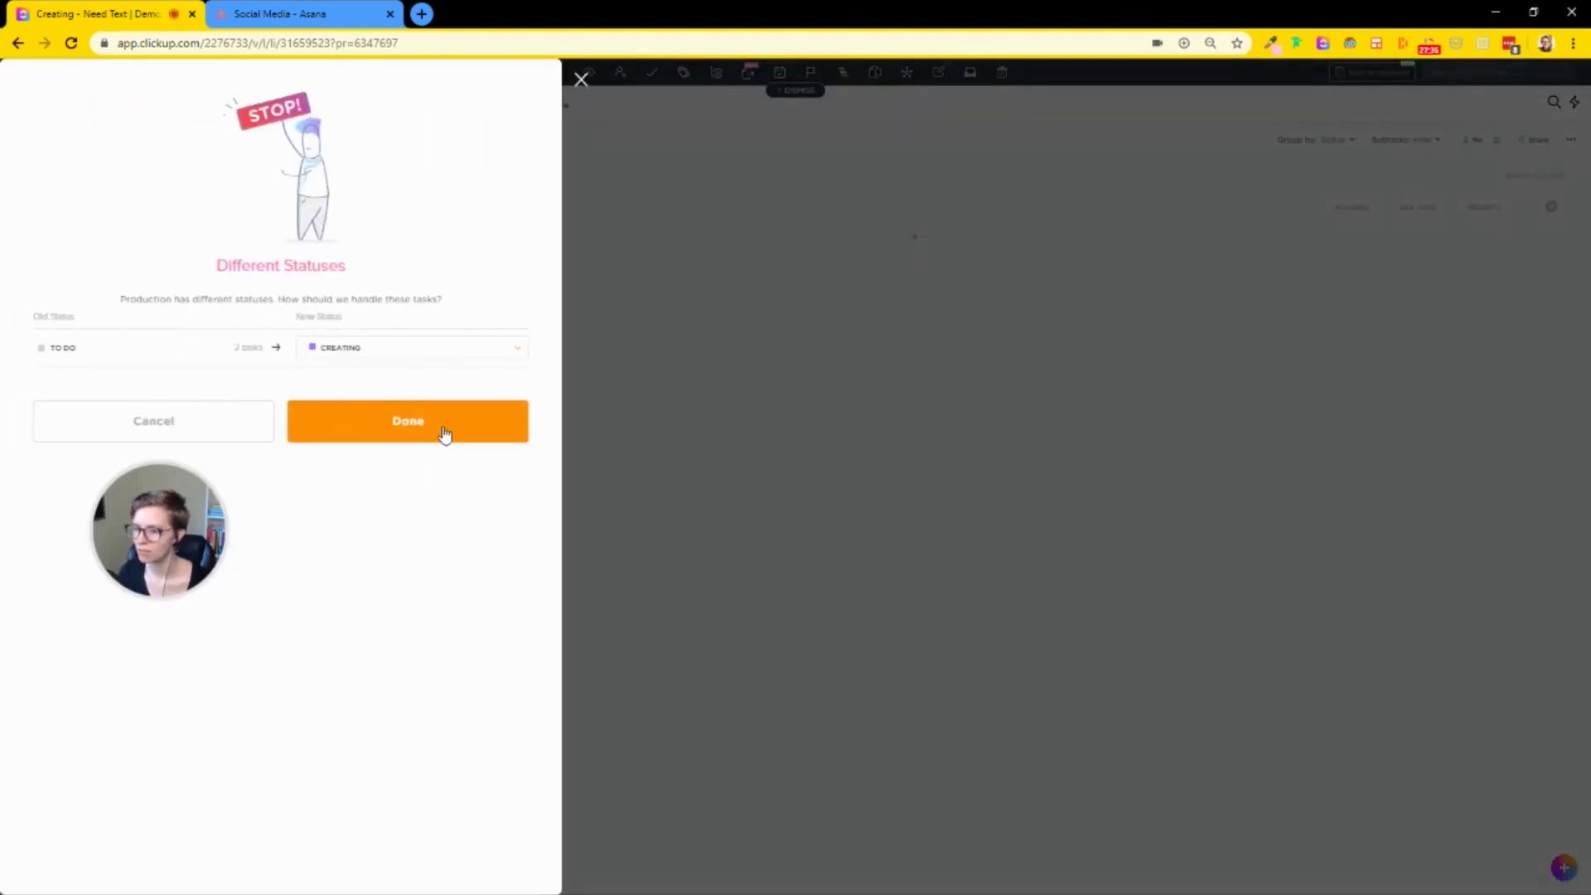
{"action": "left_click", "coordinate": [445, 433]}
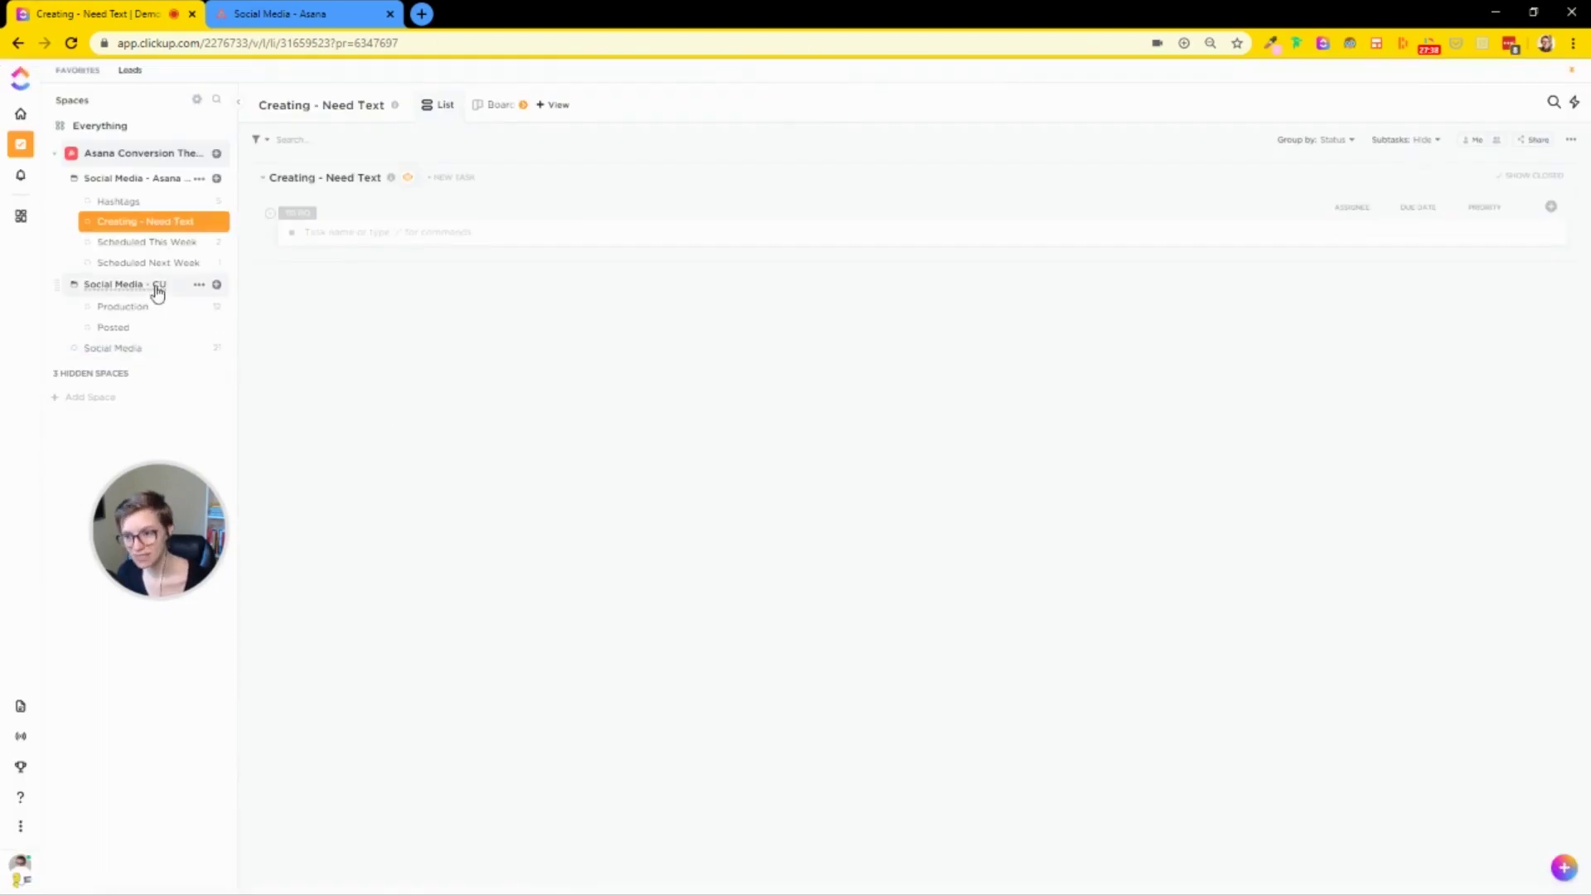
Step: In Production, set Creation Status to Needs Texts for "12 Ways to Talk to Your Kids about Coffee" and "Why's in coffee creamer, really?"
{"action": "left_click", "coordinate": [154, 309]}
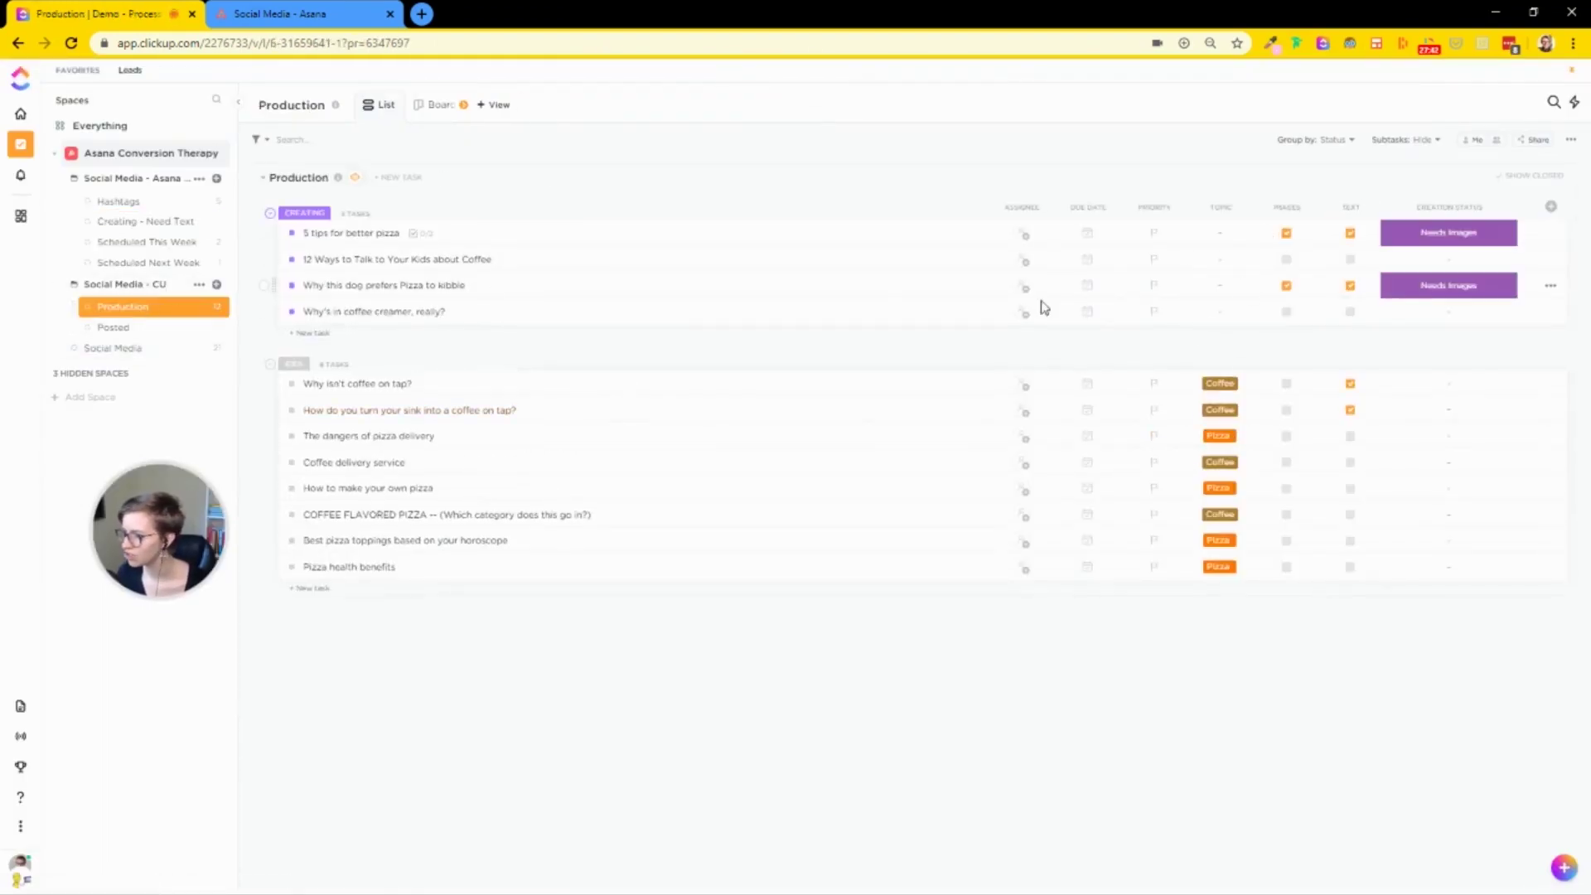
{"action": "left_click", "coordinate": [1404, 280]}
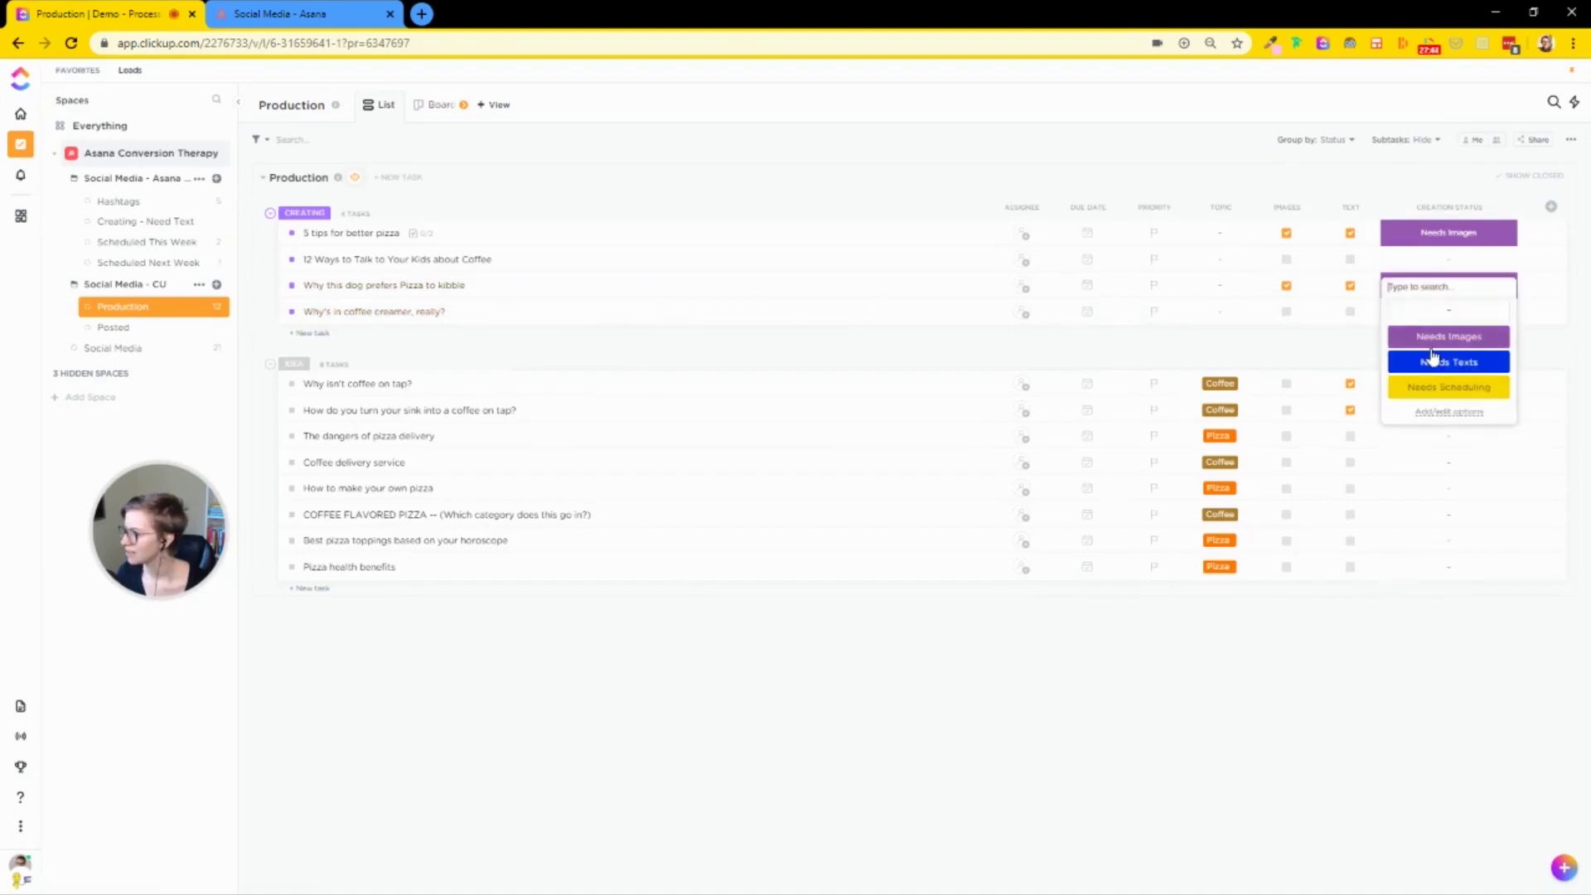
{"action": "left_click", "coordinate": [1433, 359]}
{"action": "left_click", "coordinate": [1426, 312]}
{"action": "left_click", "coordinate": [1458, 412]}
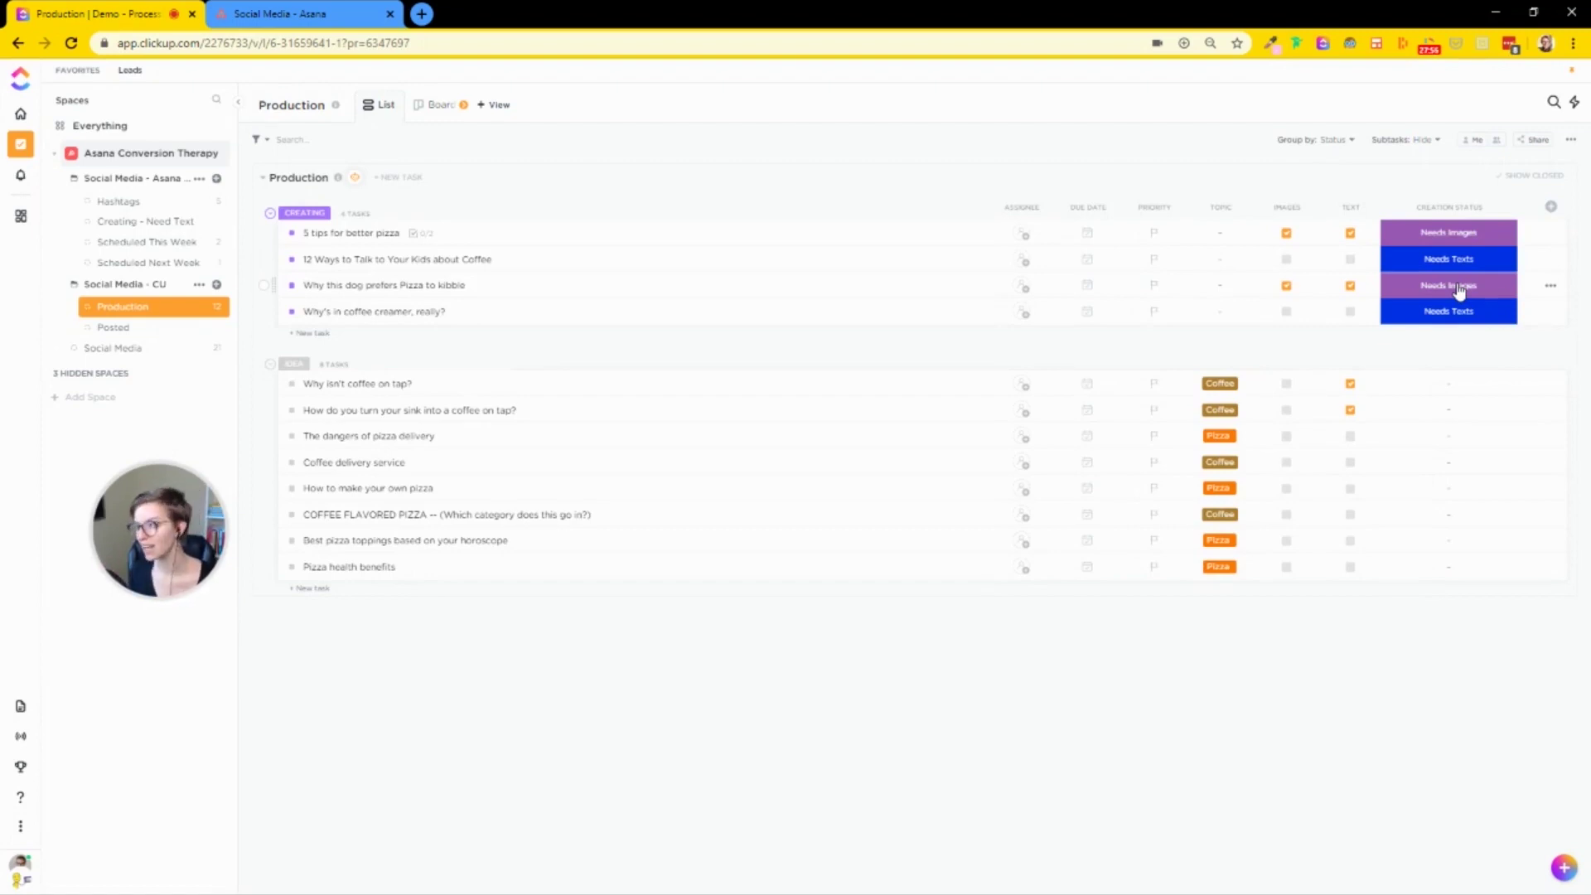
{"action": "left_click", "coordinate": [1463, 211]}
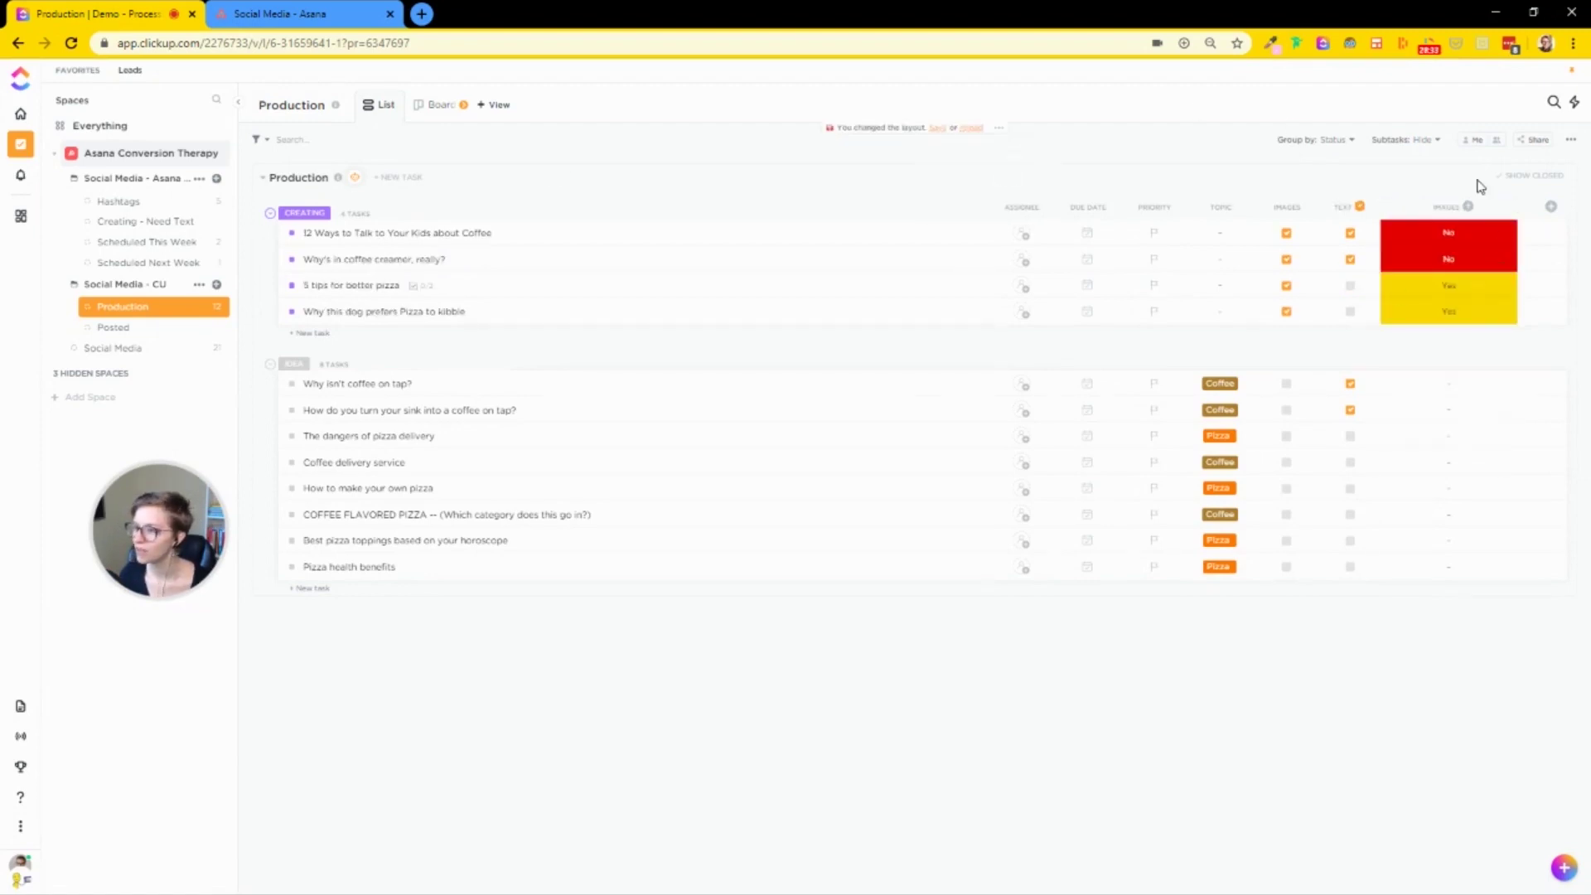
Step: Delete the emptied Creating - Need Text list from the Asana-style social media folder
{"action": "left_click", "coordinate": [133, 222]}
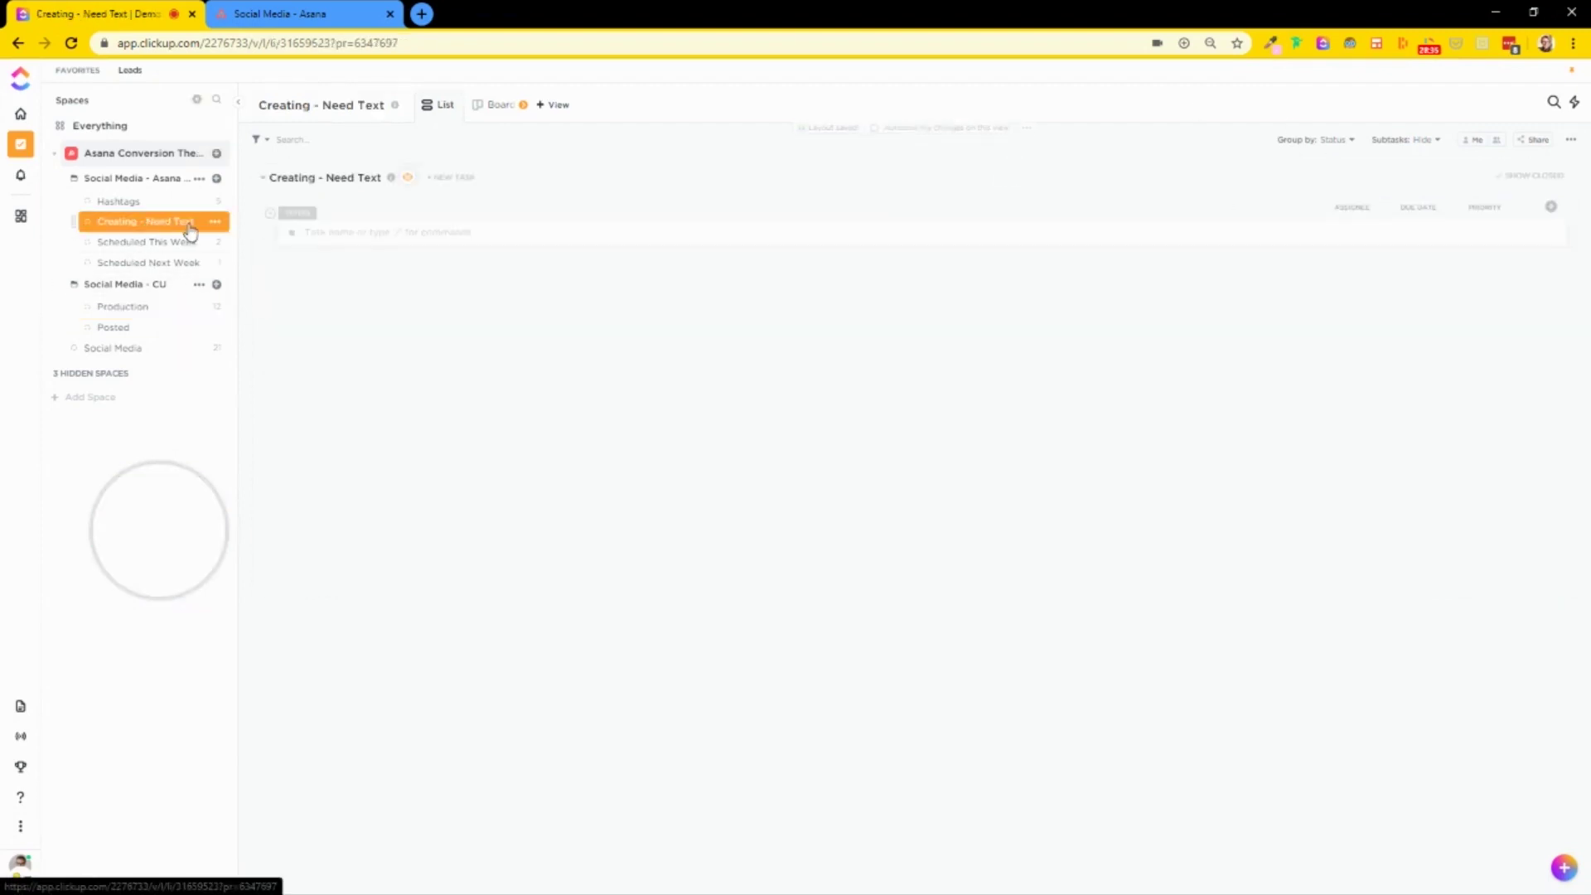
{"action": "left_click", "coordinate": [214, 221]}
{"action": "left_click", "coordinate": [347, 251]}
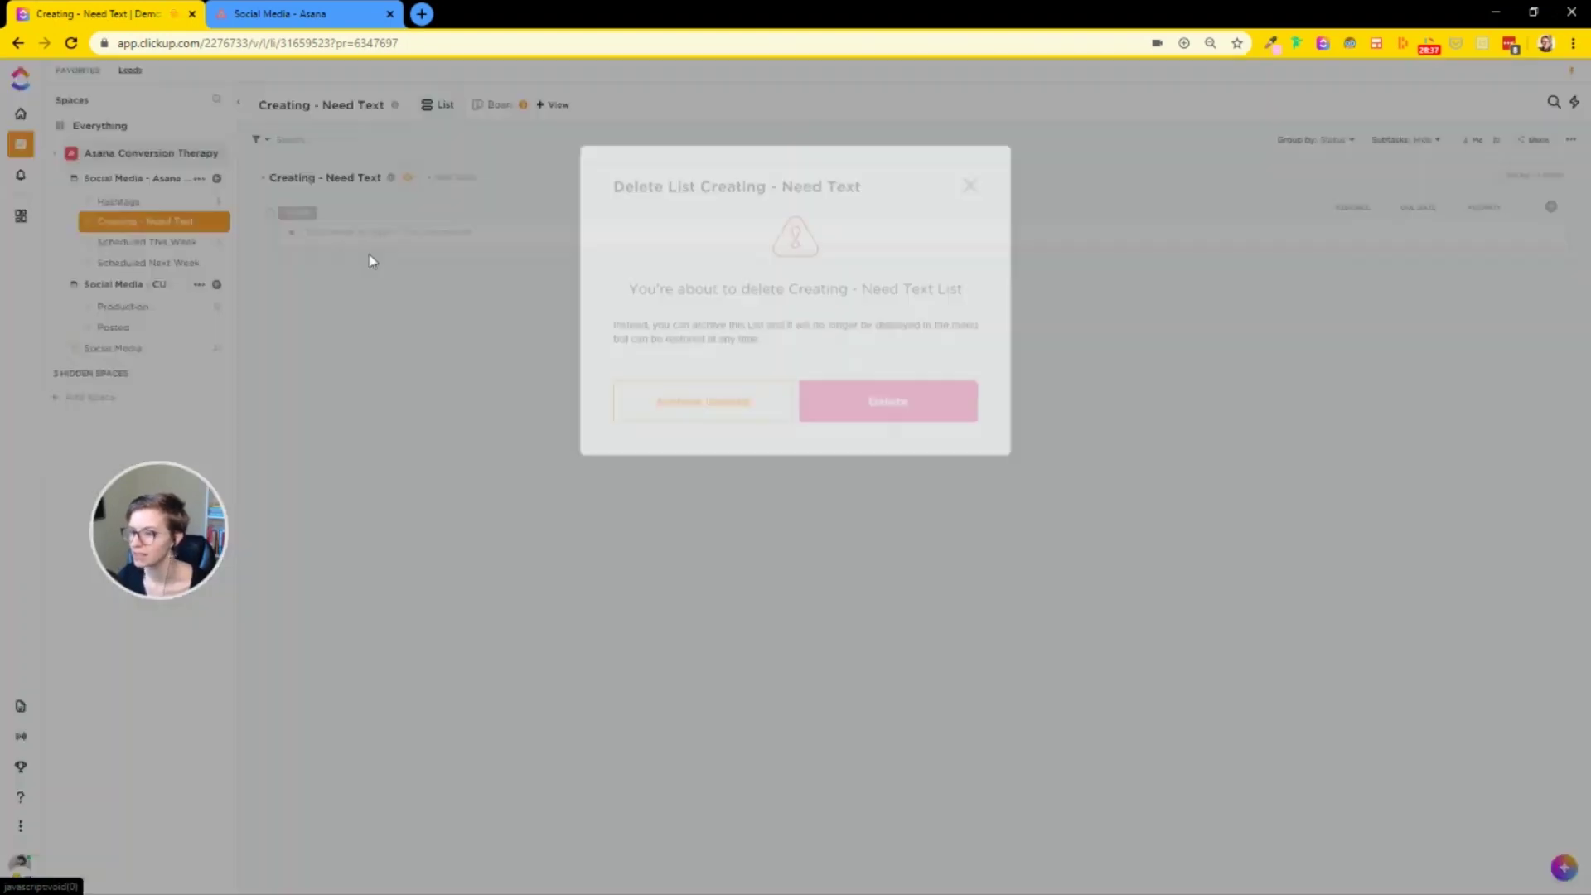
{"action": "left_click", "coordinate": [888, 340]}
Step: Move both tasks from the Scheduled This Week list to the Production list, mapping their To Do status to Scheduled
{"action": "left_click", "coordinate": [130, 226]}
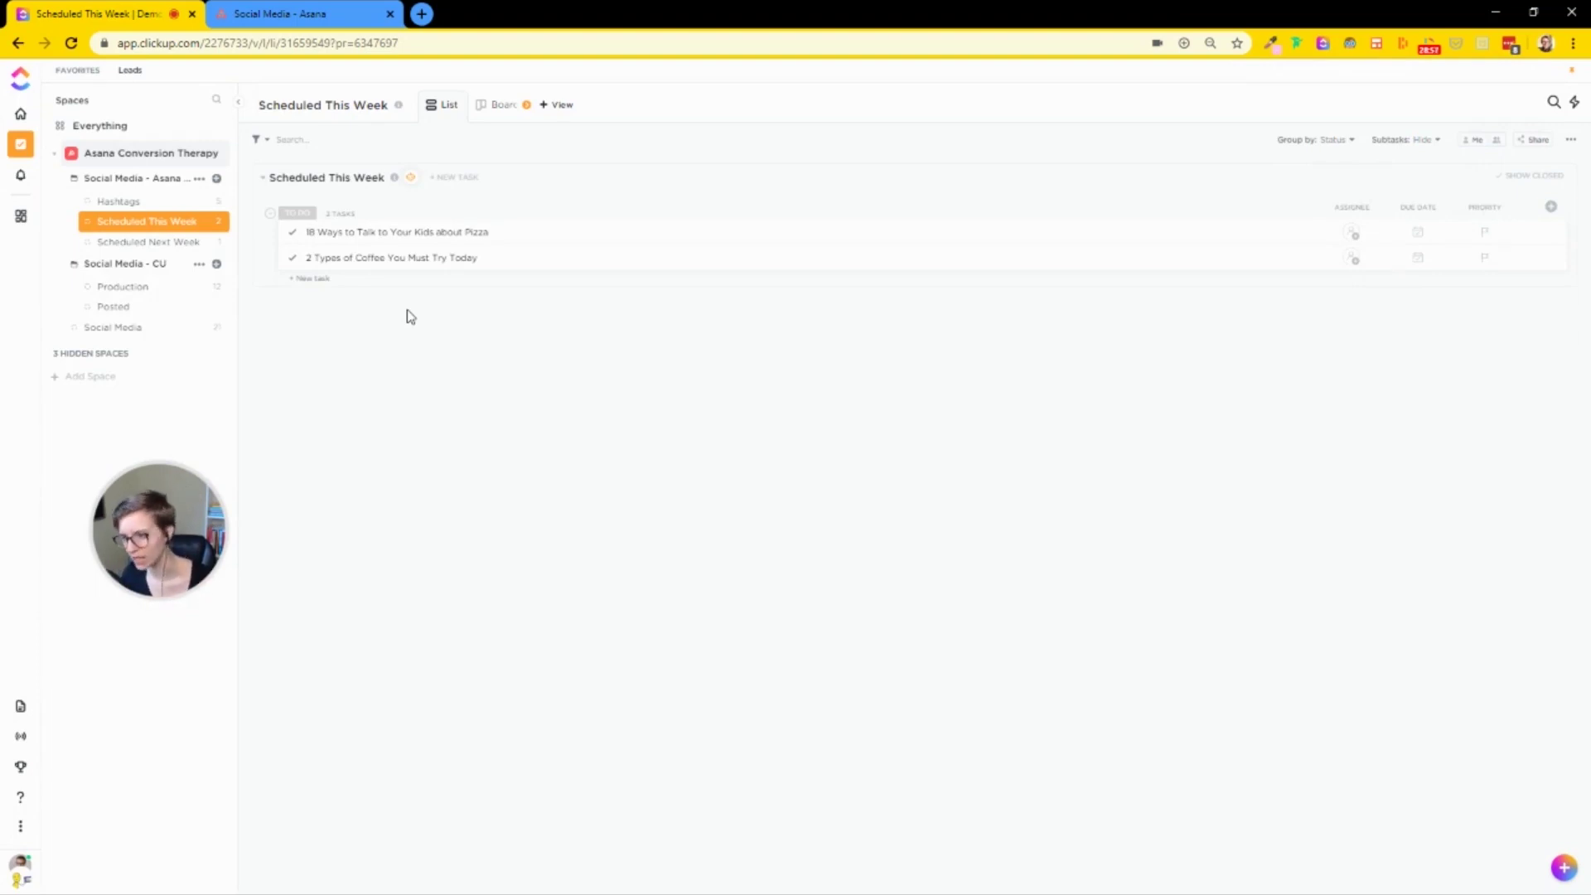
{"action": "left_click", "coordinate": [263, 233]}
{"action": "left_click", "coordinate": [269, 263]}
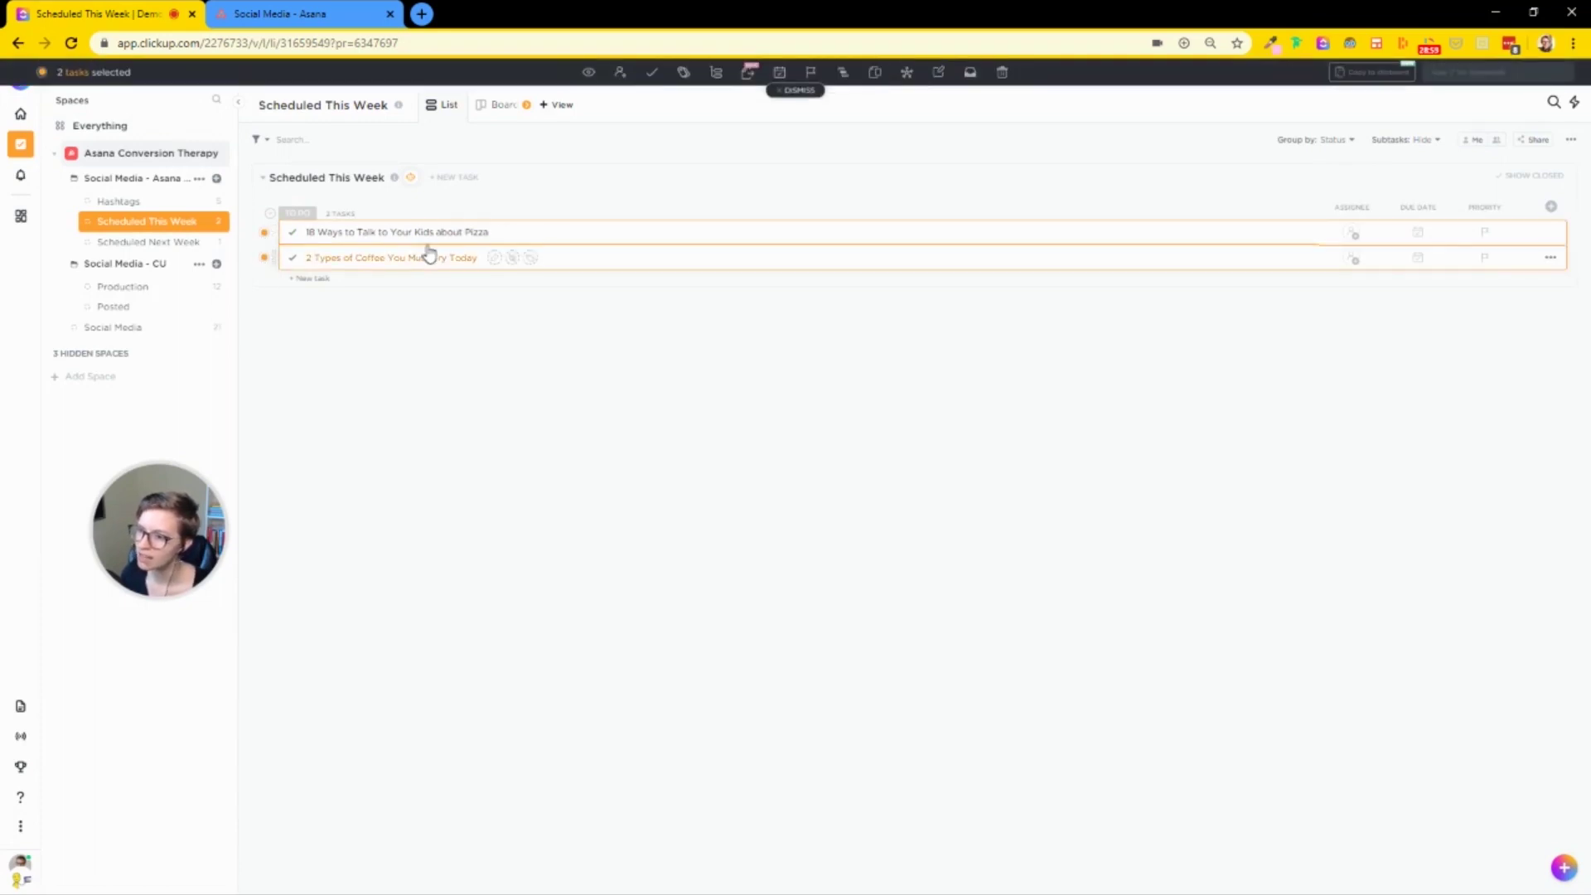
{"action": "left_click_drag", "start_coordinate": [430, 256], "coordinate": [152, 294]}
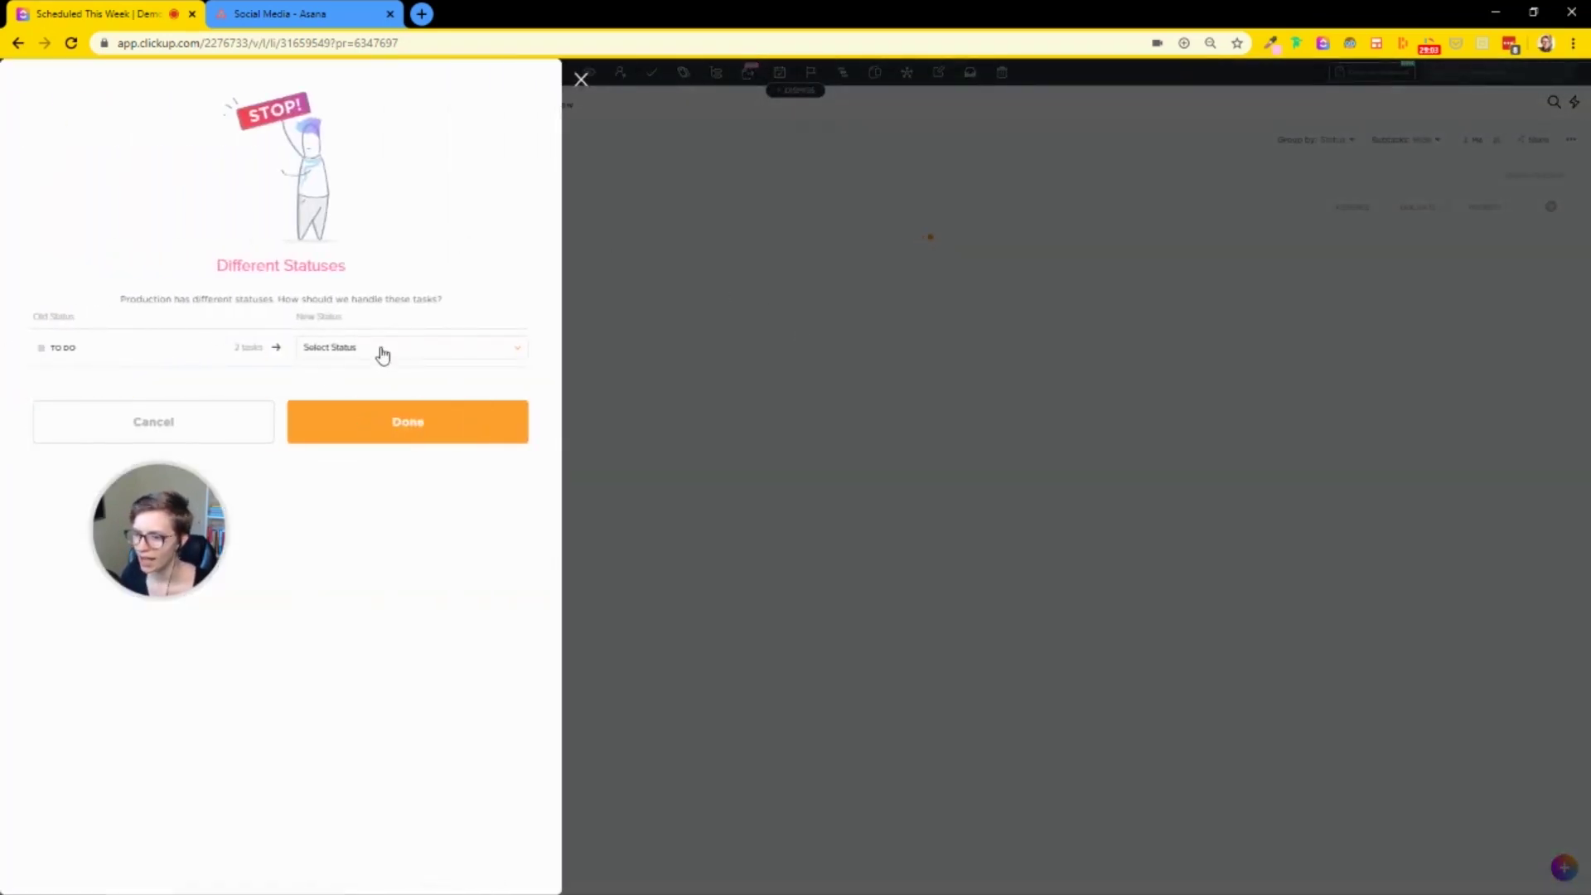
{"action": "left_click", "coordinate": [382, 355]}
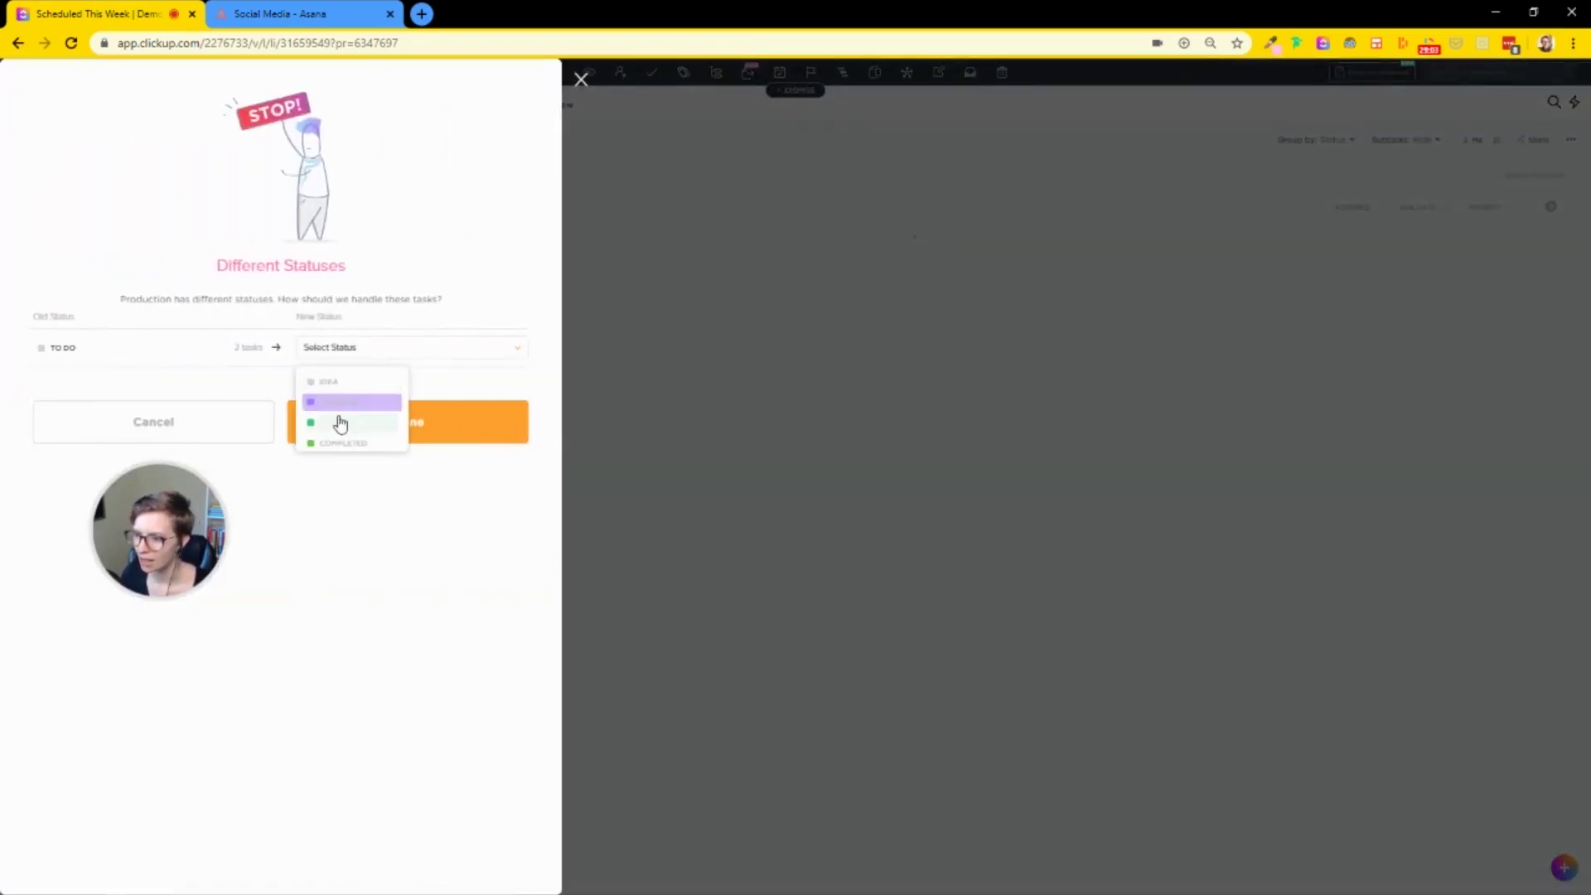
{"action": "left_click", "coordinate": [337, 424]}
{"action": "left_click", "coordinate": [424, 429]}
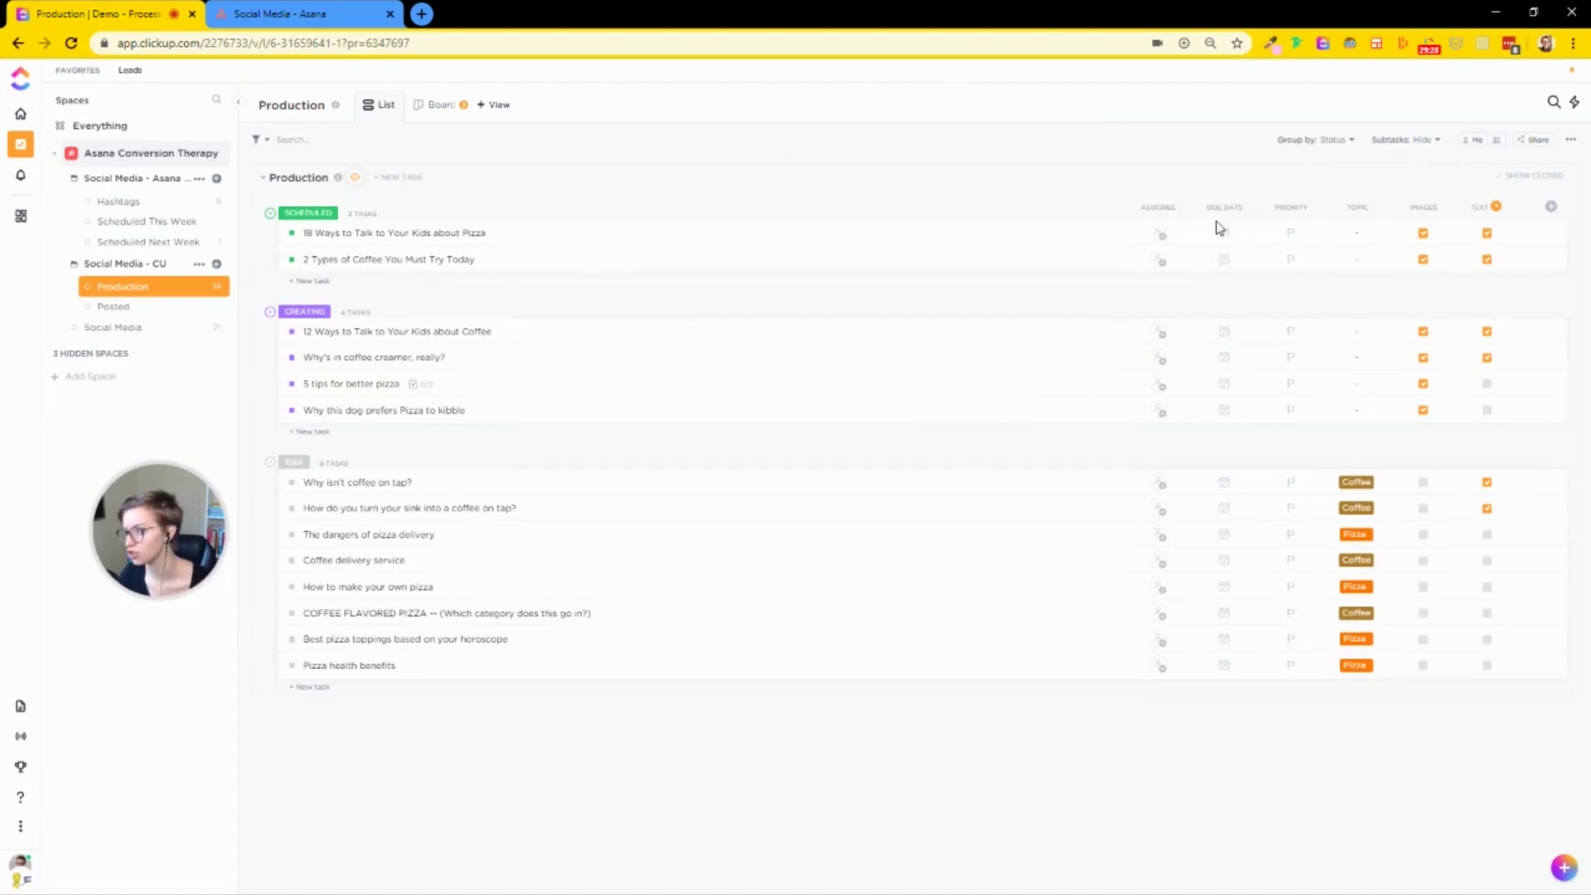
Step: Add a date field named Publishing Date to the Production list and widen its column to fit the name
{"action": "left_click", "coordinate": [1550, 209]}
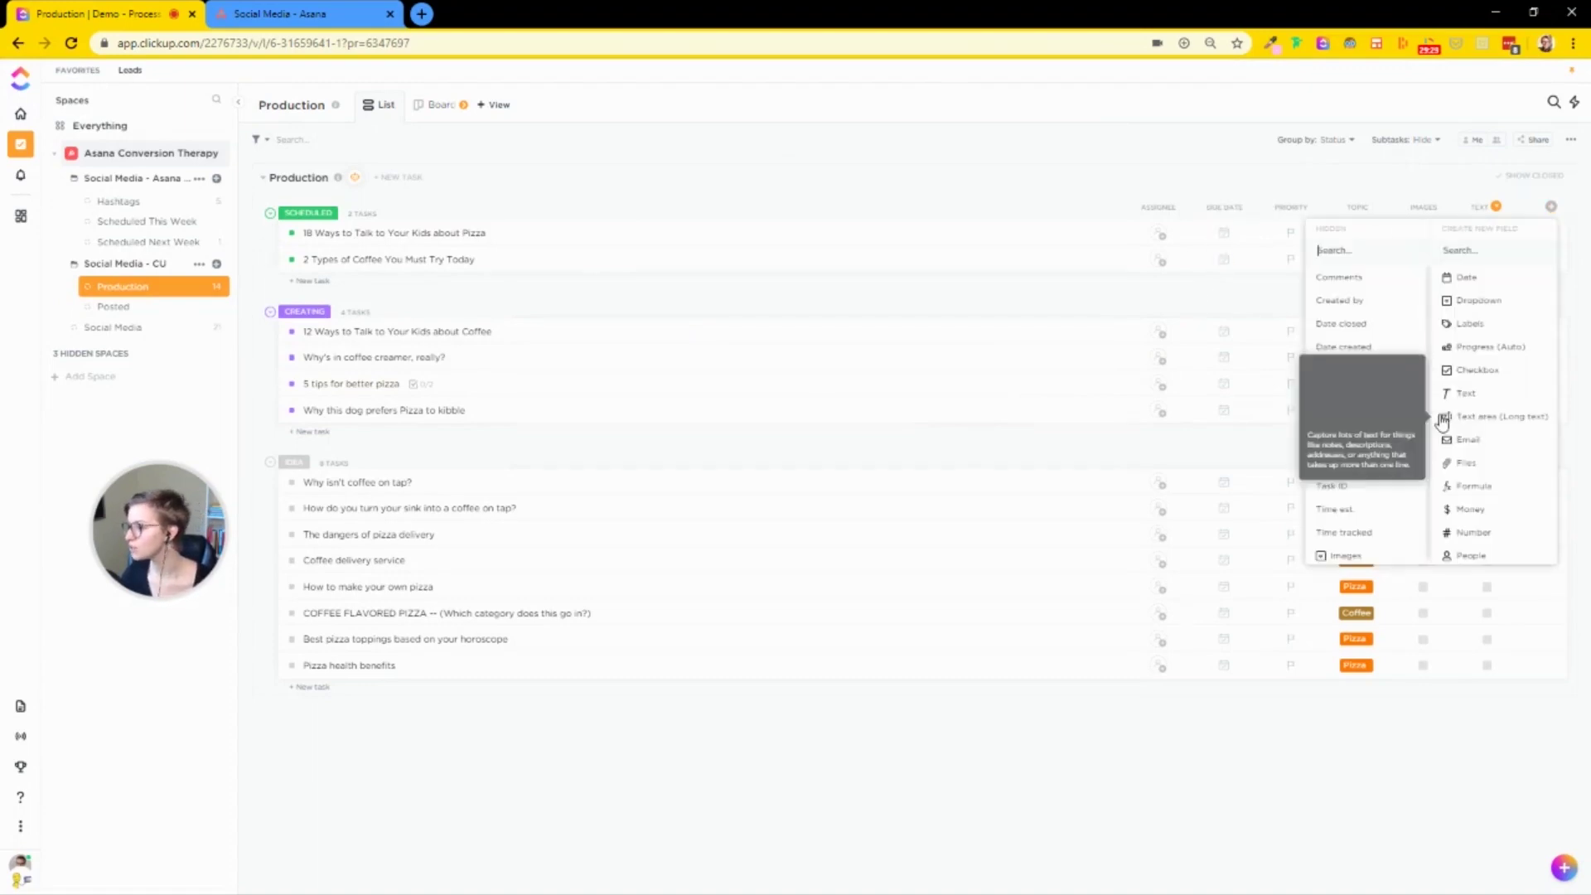
{"action": "left_click", "coordinate": [1467, 280]}
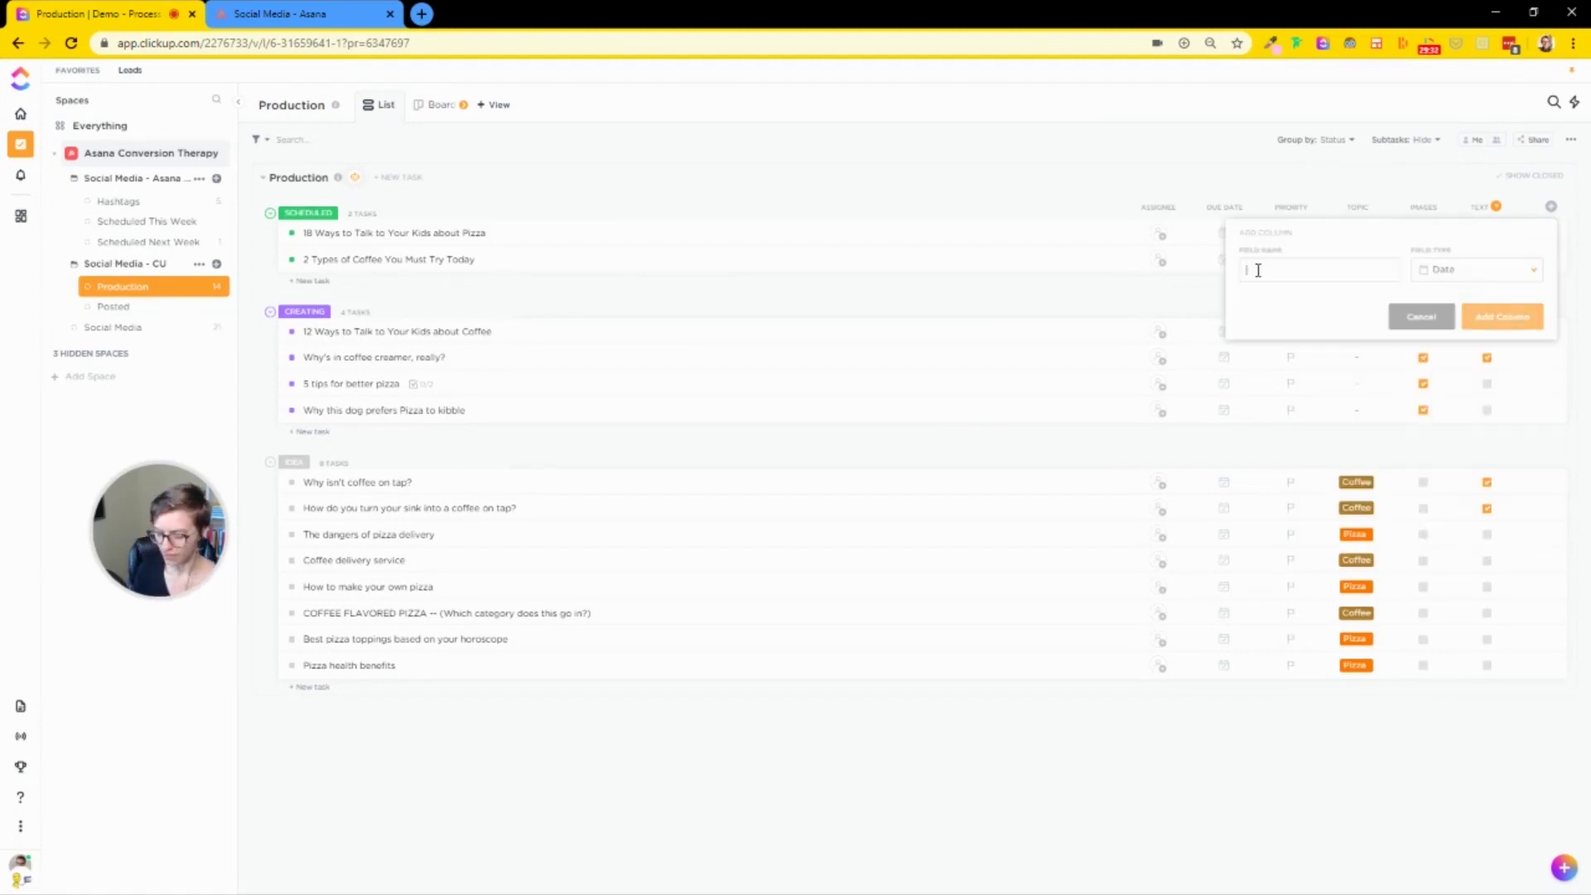
{"action": "type", "text": "P"}
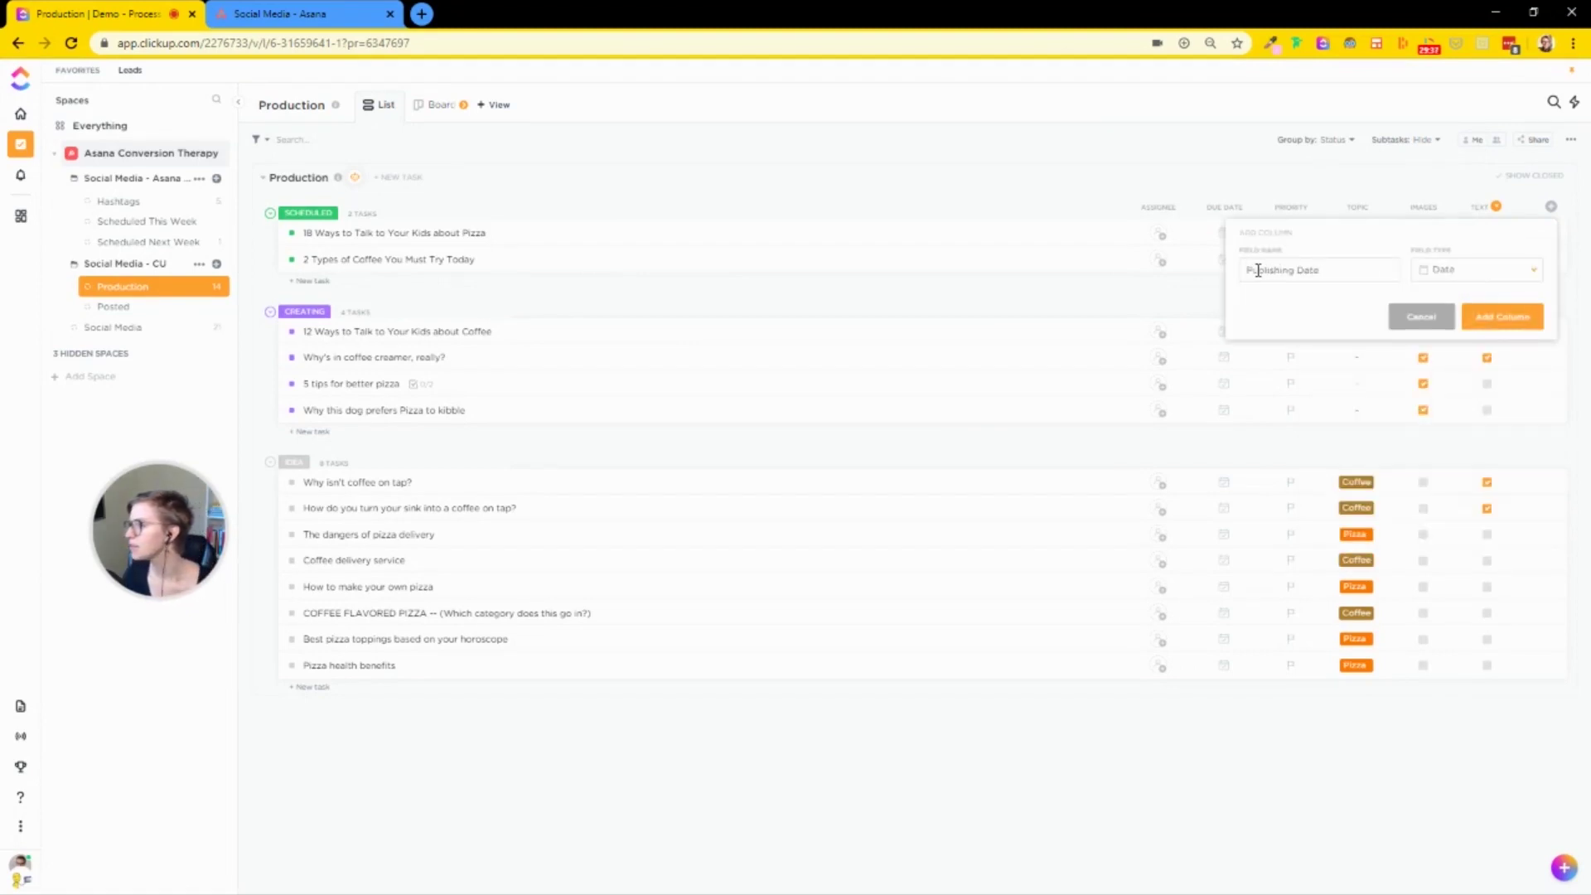
{"action": "type", "text": "ublishing Date"}
{"action": "left_click", "coordinate": [1496, 317]}
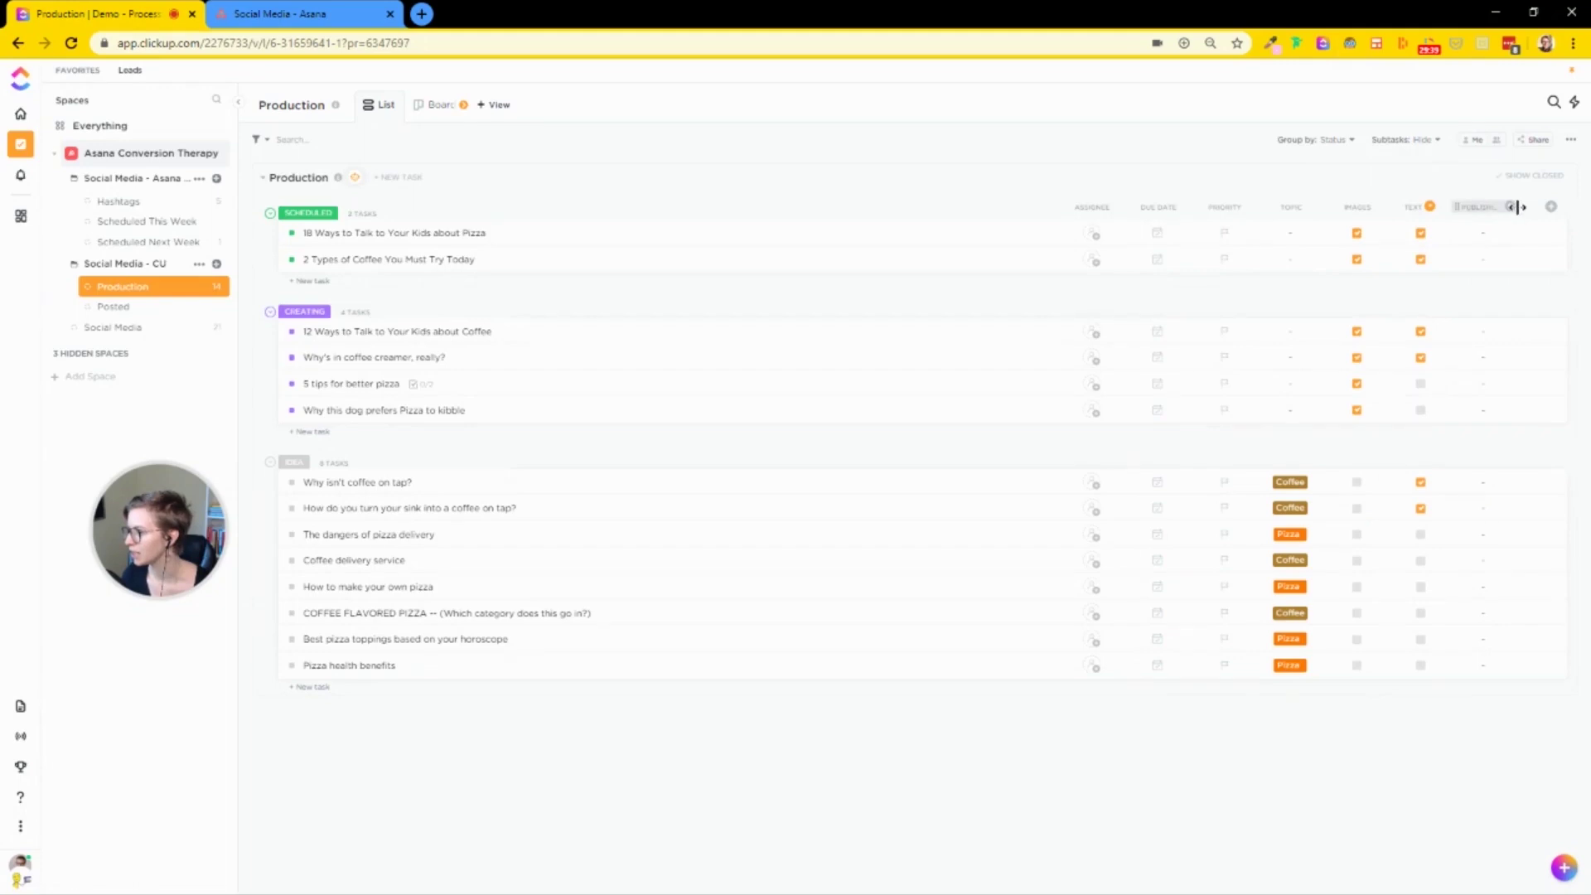
{"action": "left_click_drag", "start_coordinate": [1517, 206], "coordinate": [1563, 206]}
Step: Set the Publishing Date of "18 Ways to Talk to Your Kids about Pizza" to June 30 and "2 Types of Coffee You Must Try Today" to June 29
{"action": "left_click", "coordinate": [1457, 229]}
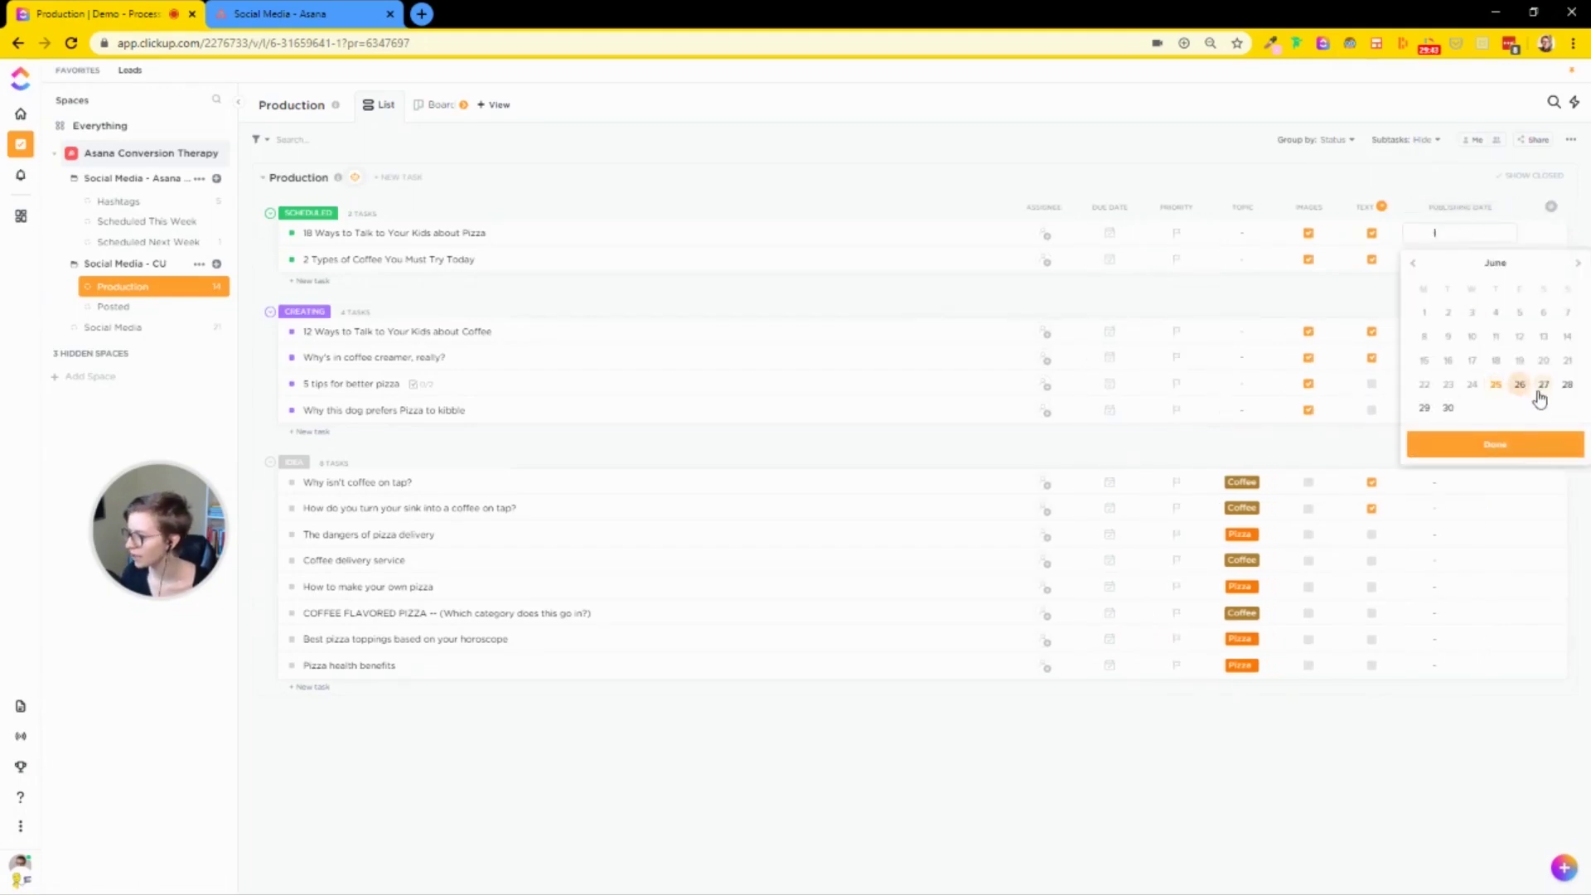
{"action": "left_click", "coordinate": [1449, 409]}
{"action": "left_click", "coordinate": [1420, 259]}
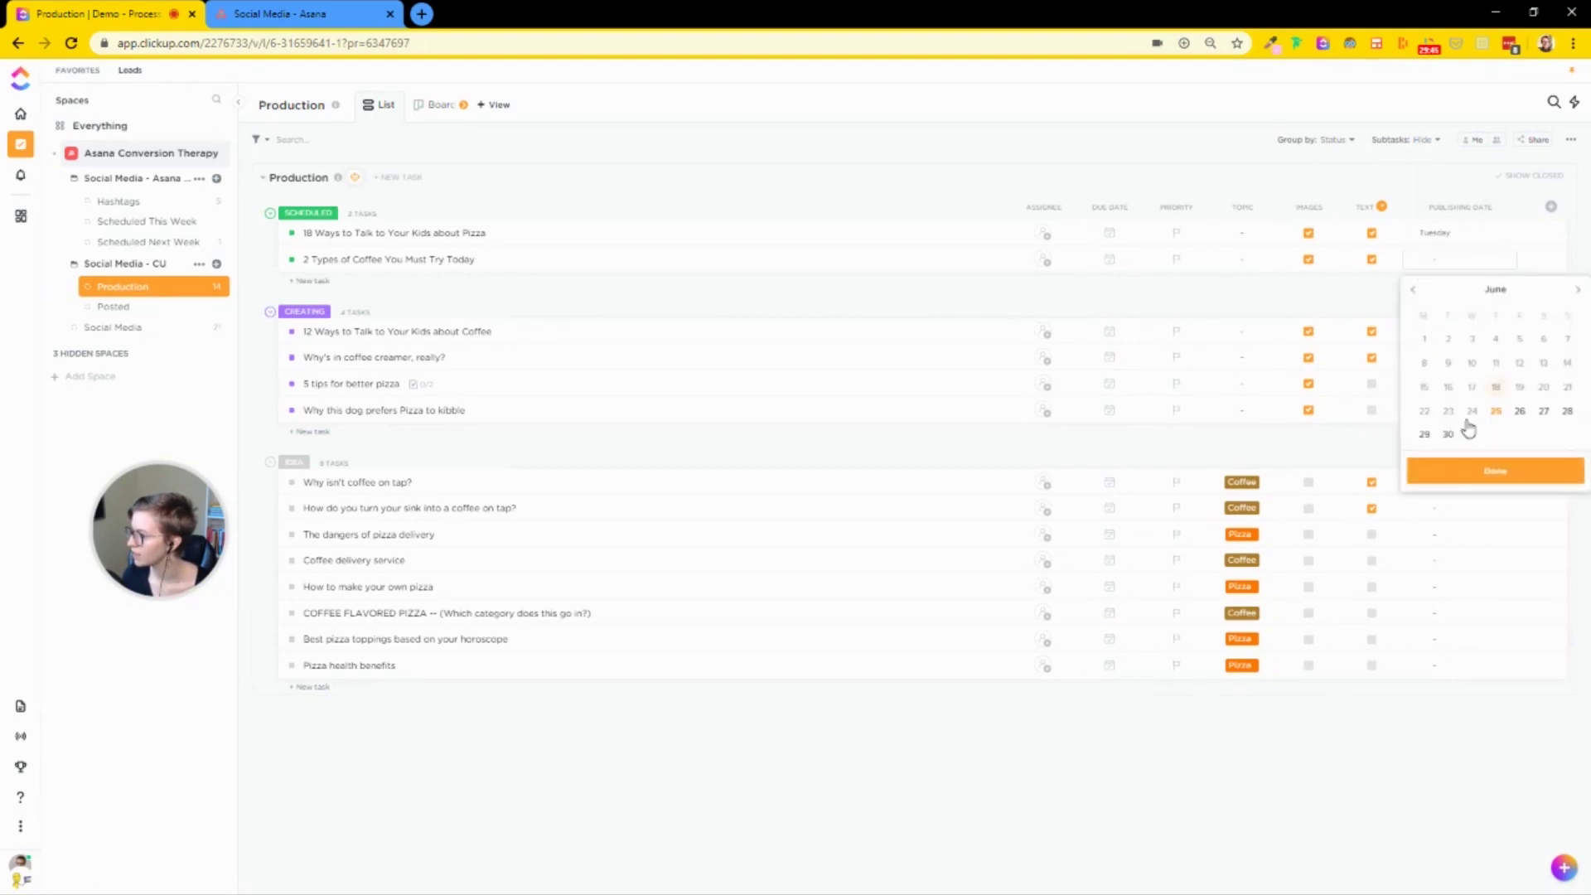
{"action": "left_click", "coordinate": [1427, 439]}
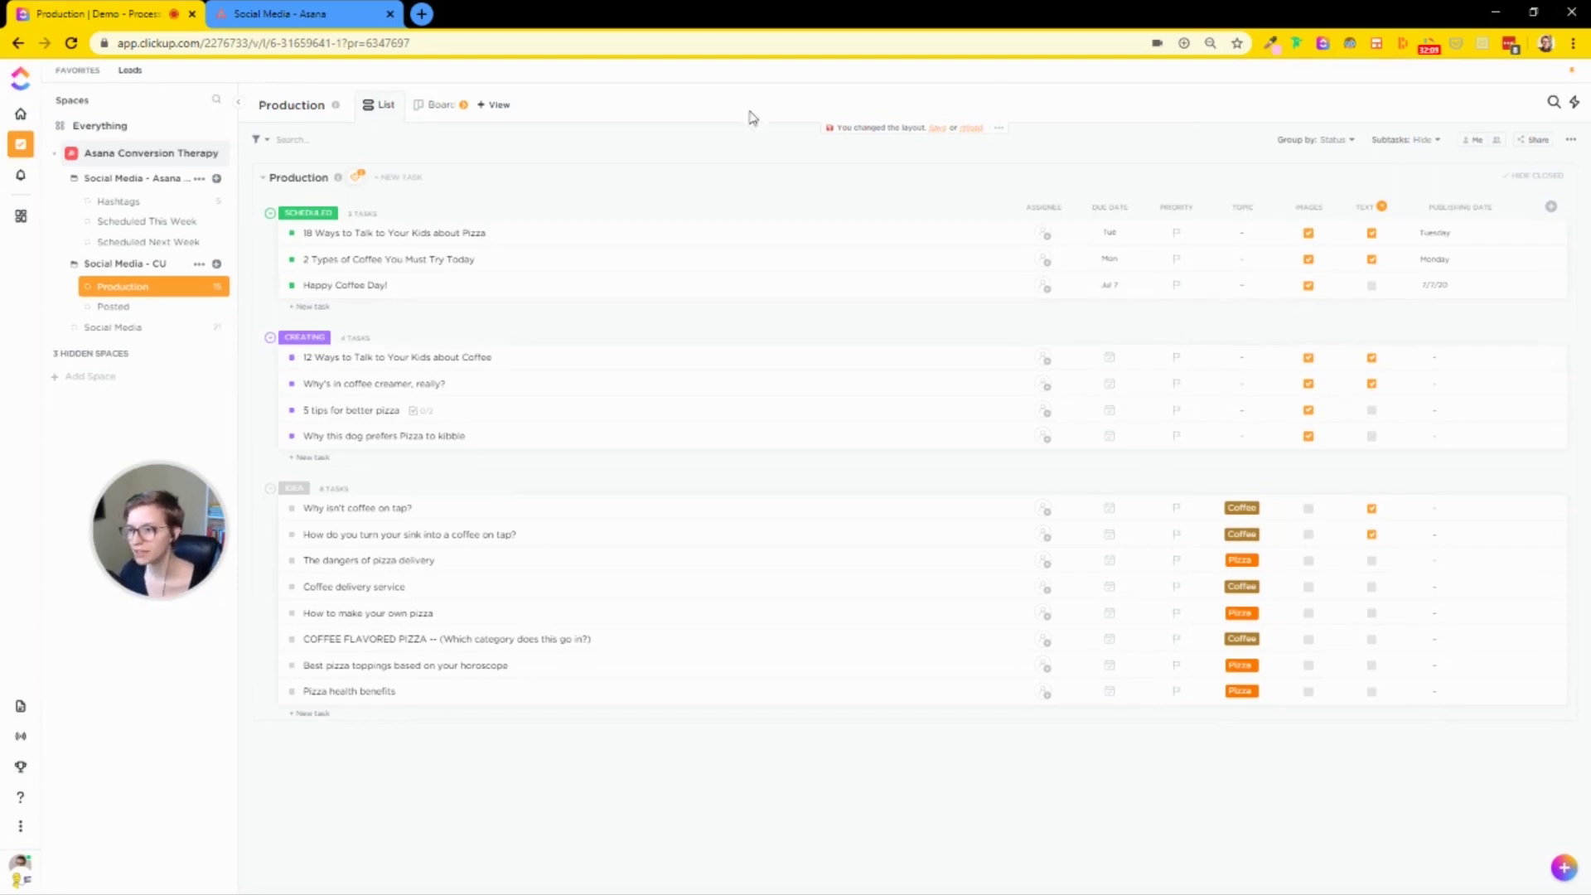
Step: Add a Calendar view named Scheduled to the Production list
{"action": "left_click", "coordinate": [490, 108]}
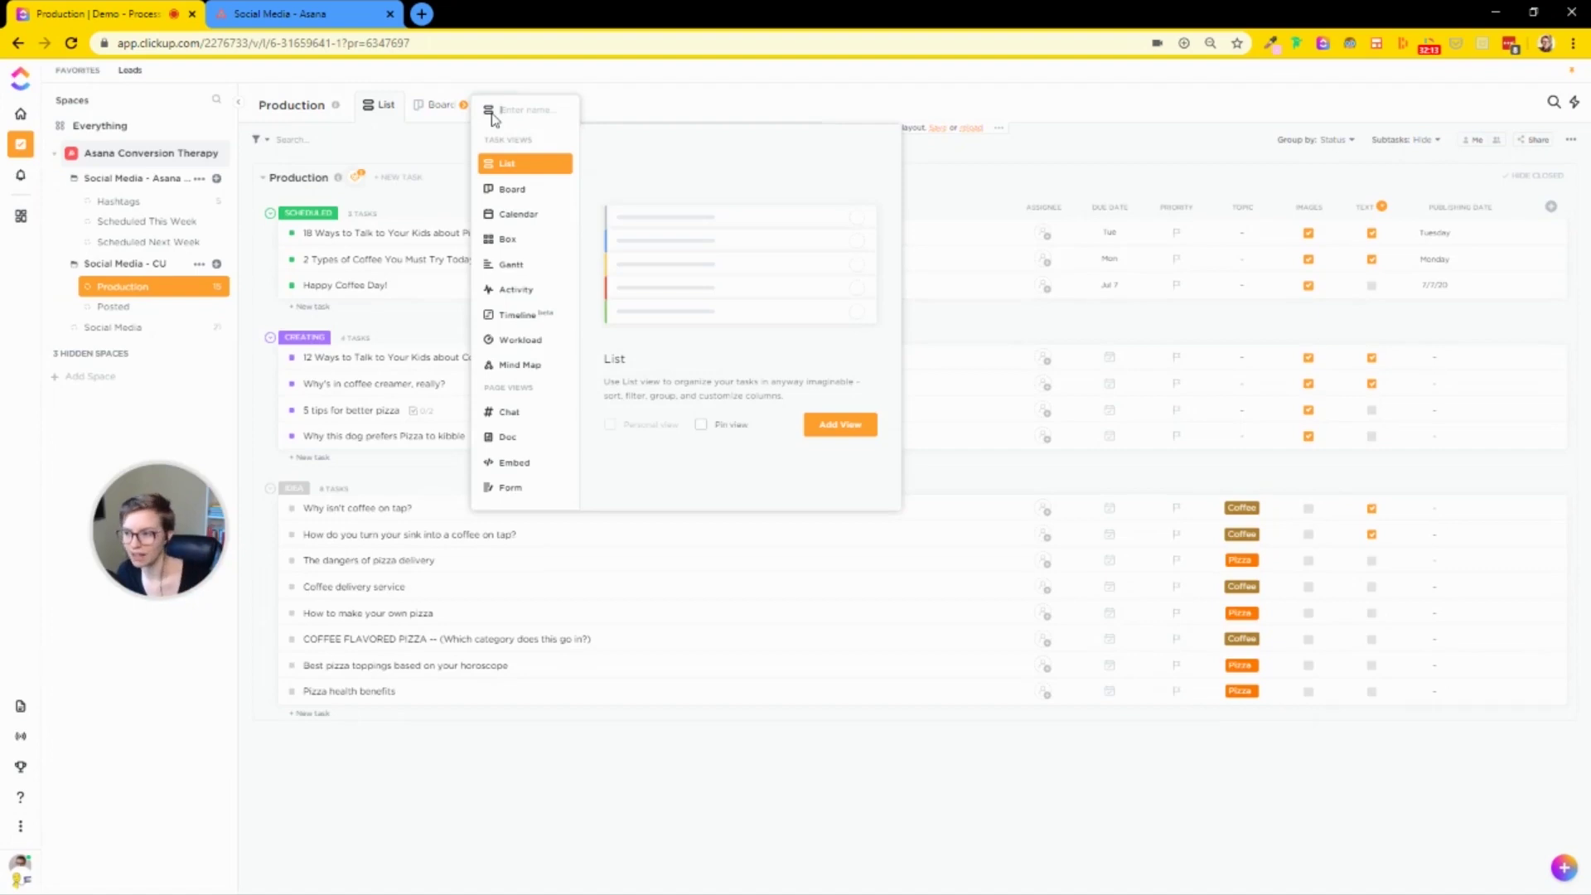
{"action": "left_click", "coordinate": [529, 218]}
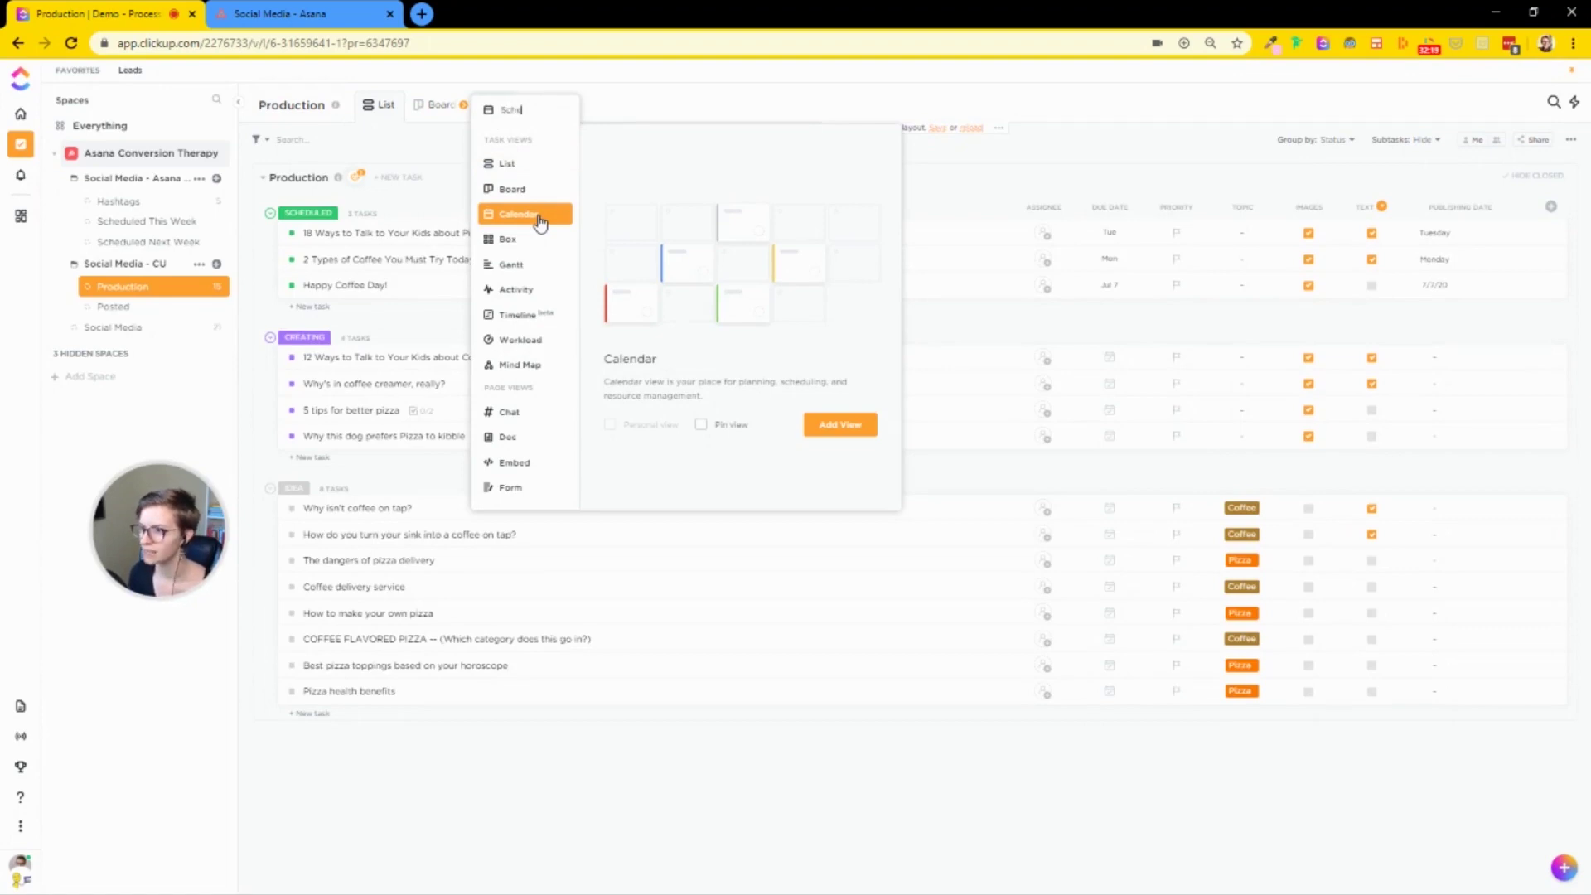
{"action": "type", "text": "Scheduled"}
{"action": "key", "text": "Return"}
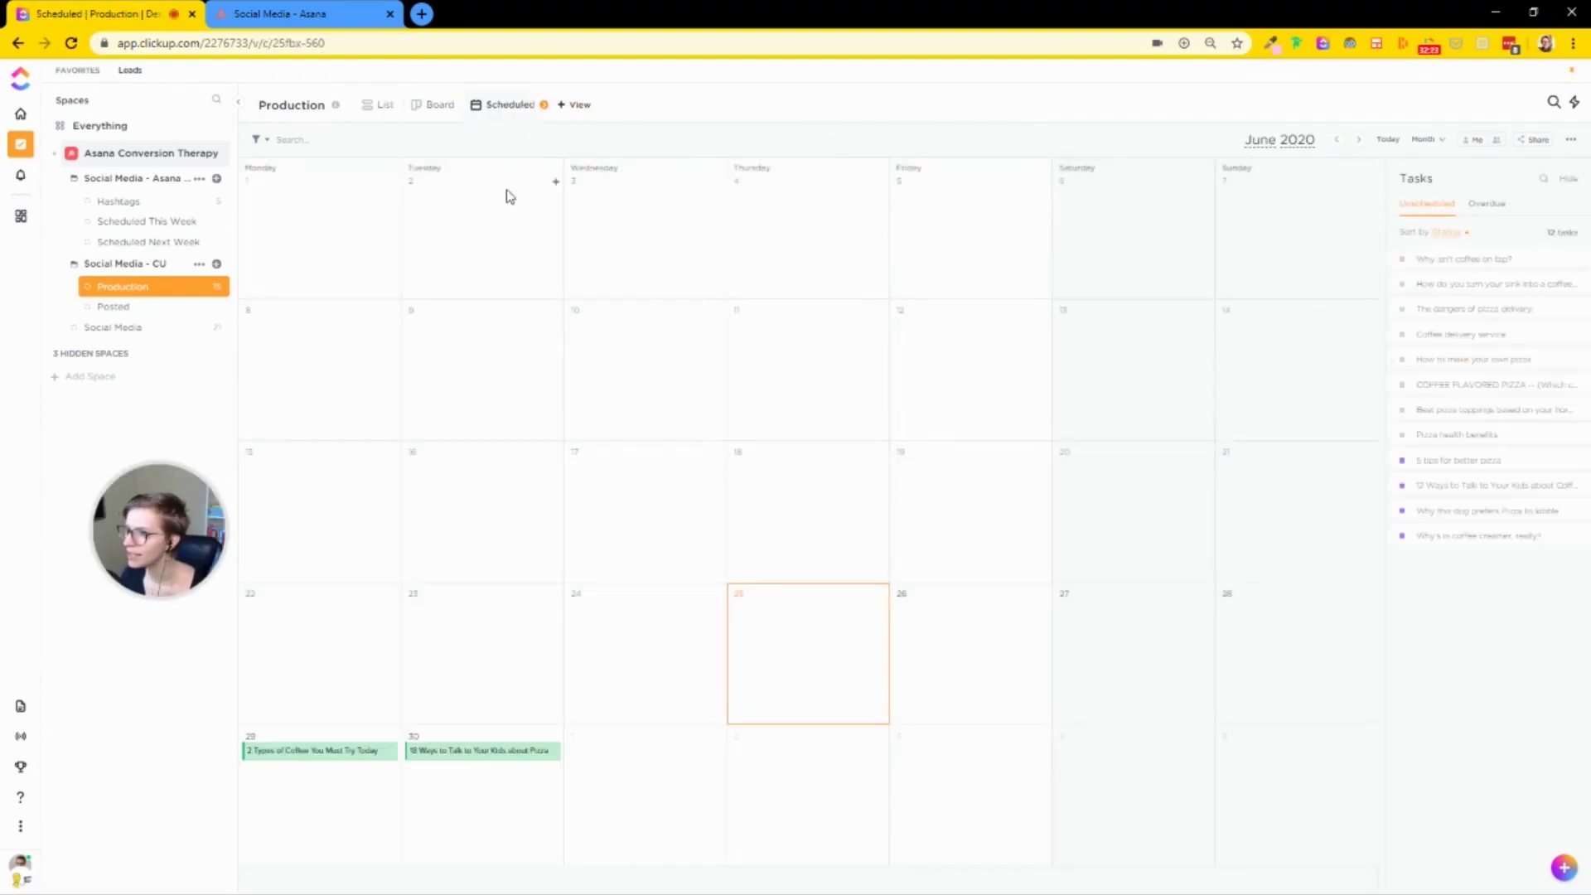
Step: Filter the Scheduled calendar by status so that it includes only Scheduled and Completed tasks
{"action": "left_click", "coordinate": [256, 140]}
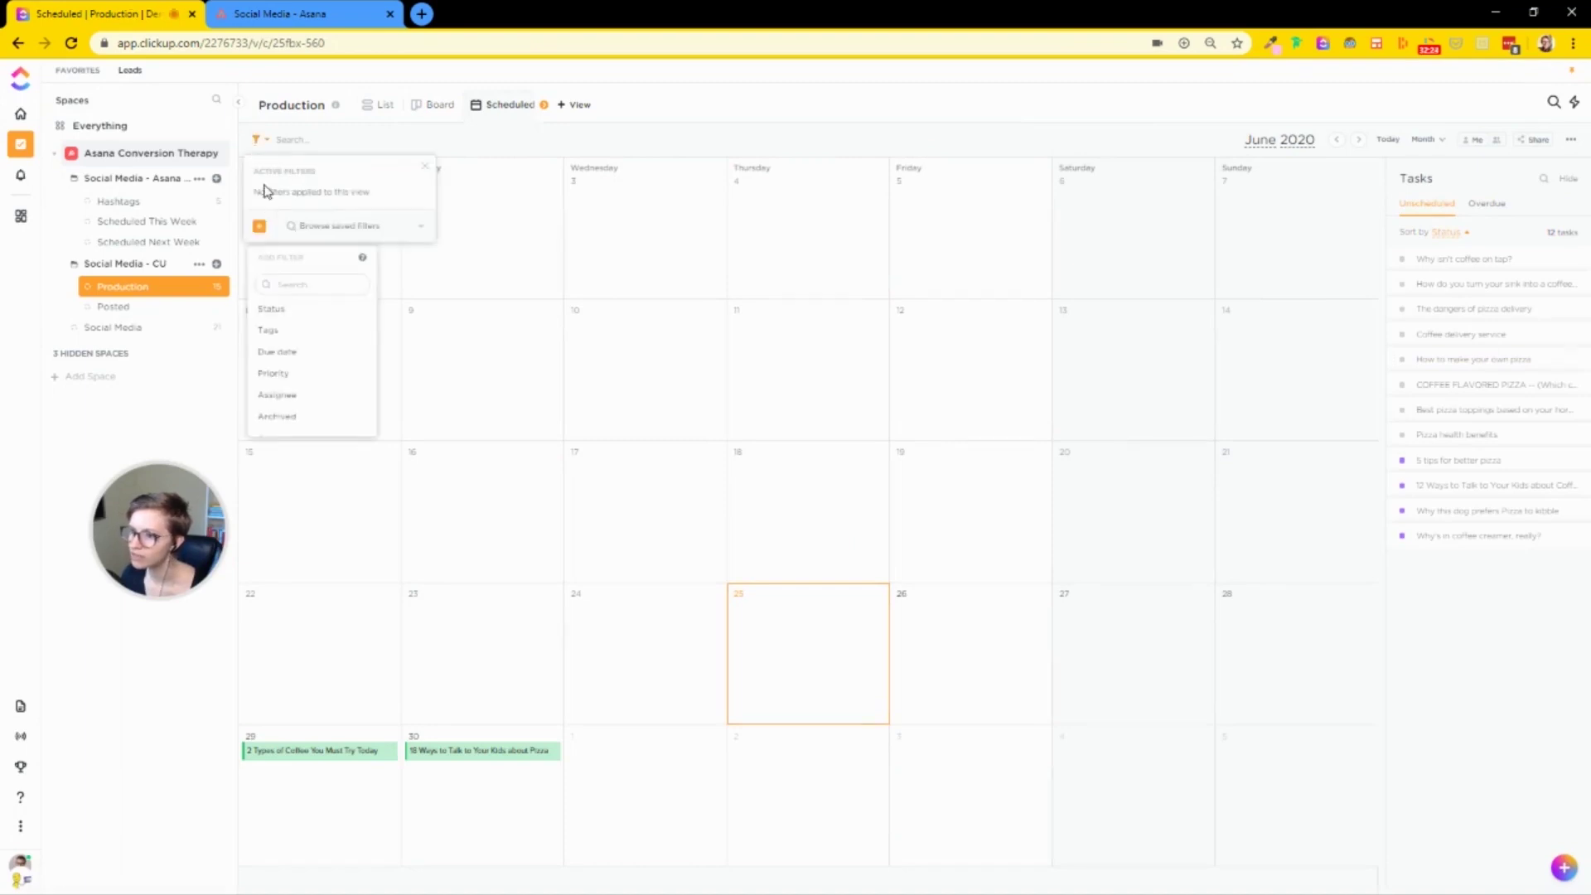
{"action": "left_click", "coordinate": [275, 307]}
{"action": "left_click", "coordinate": [576, 303]}
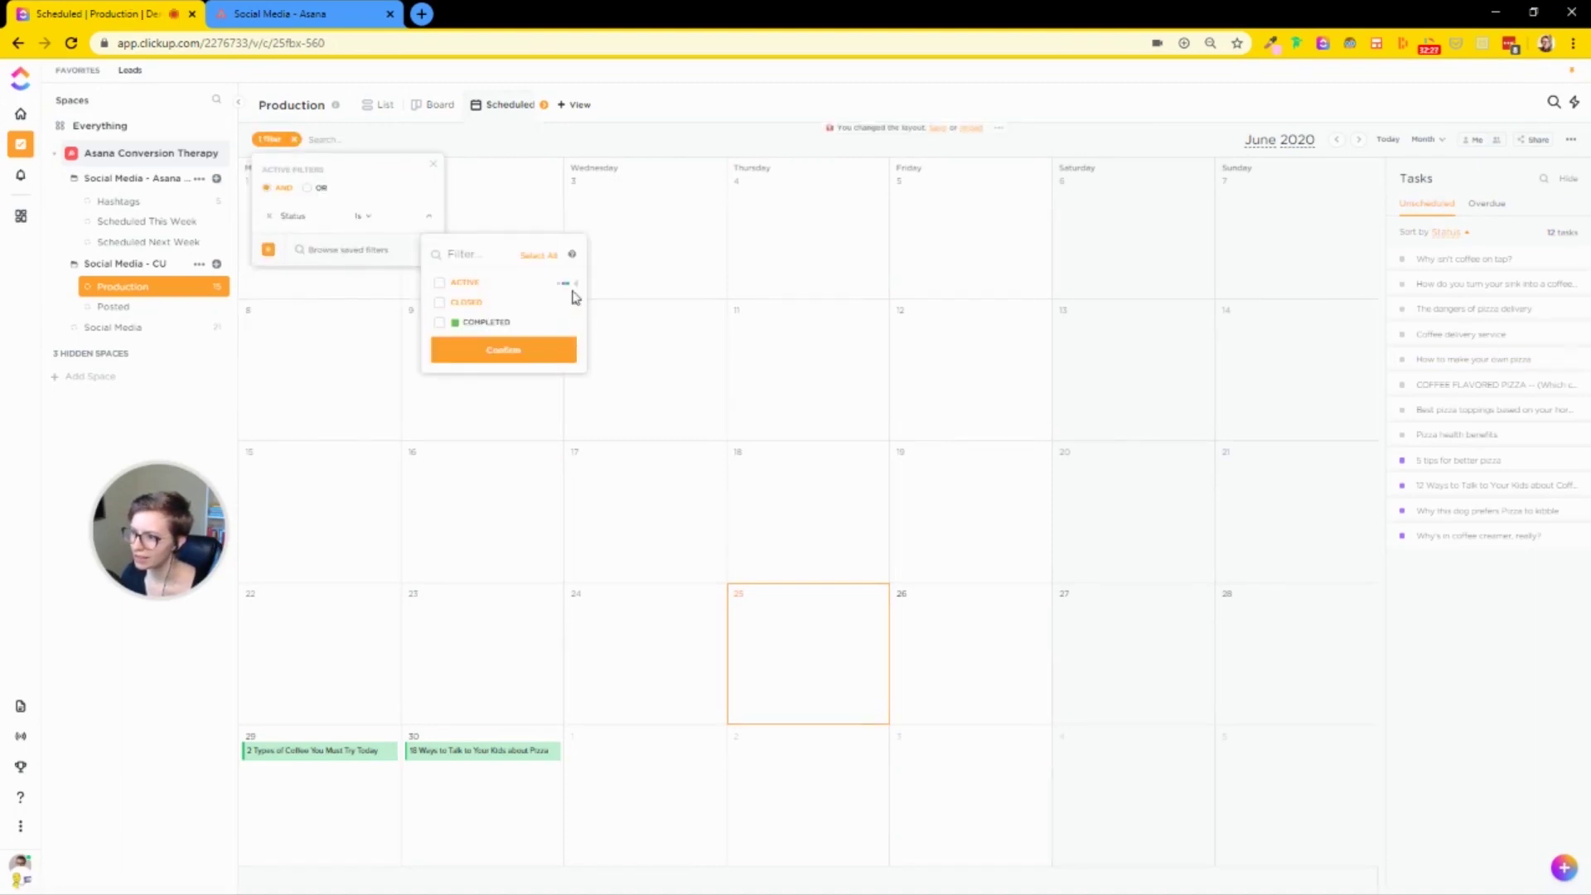
{"action": "left_click", "coordinate": [575, 284]}
{"action": "left_click", "coordinate": [439, 342]}
{"action": "left_click", "coordinate": [439, 381]}
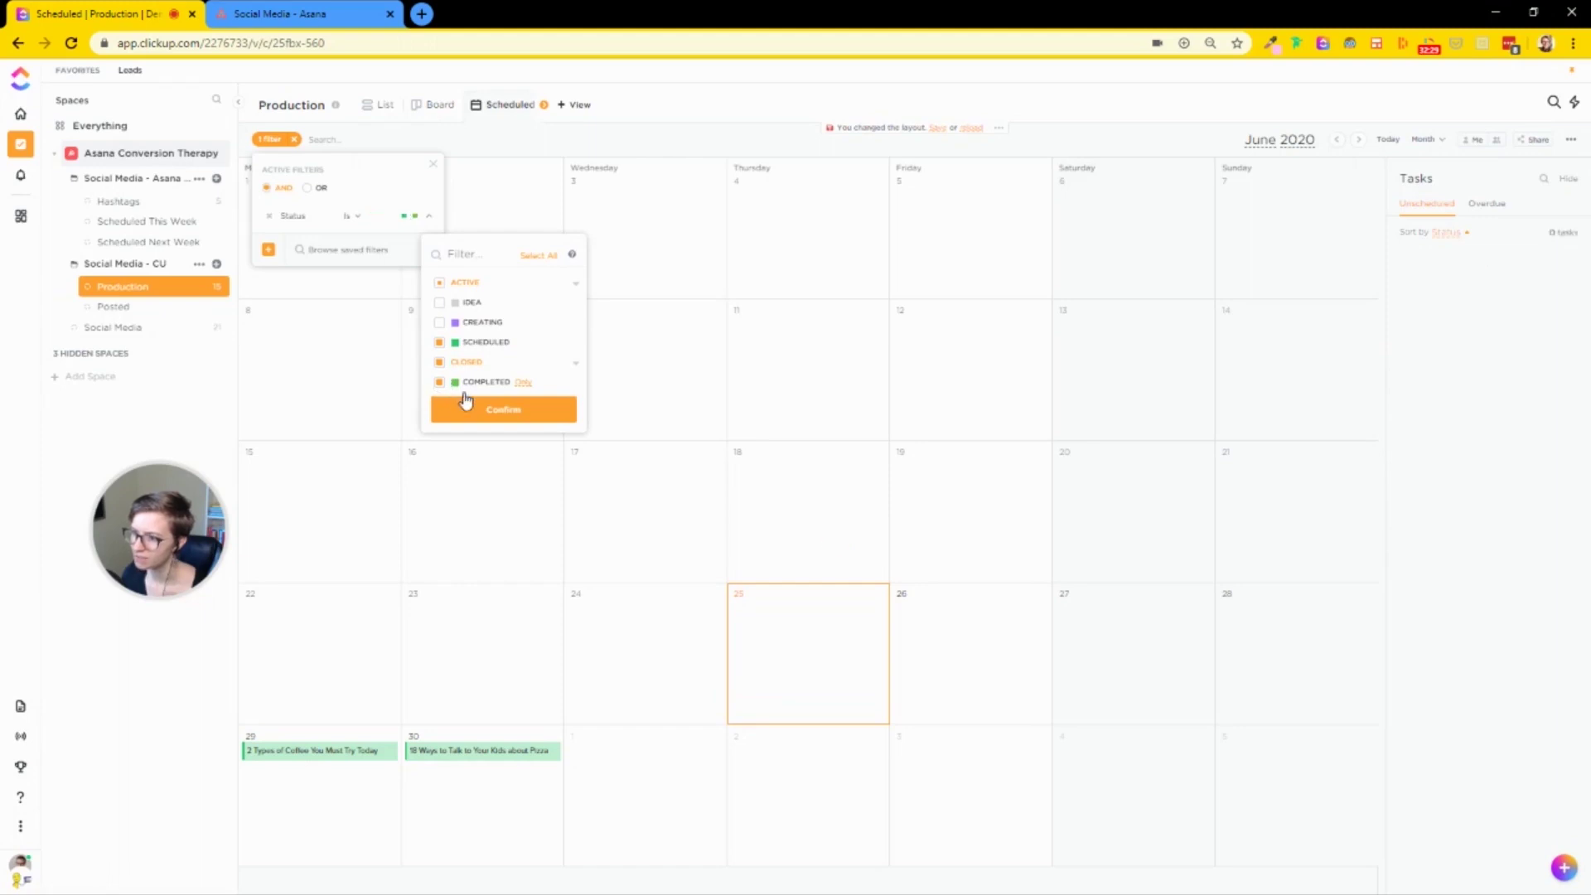
{"action": "left_click", "coordinate": [474, 406]}
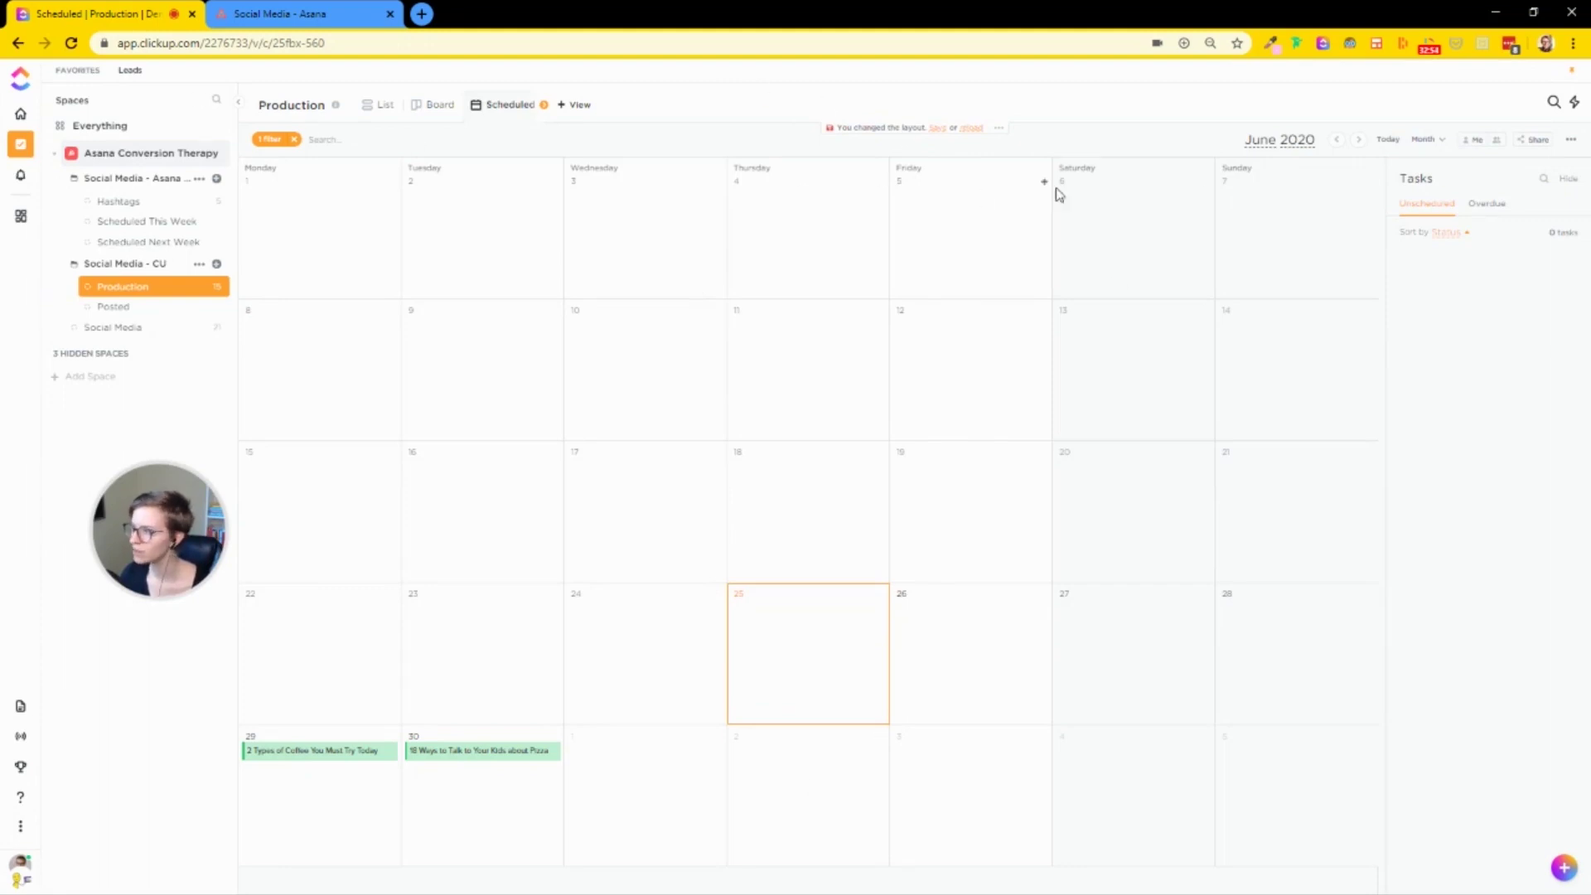
Step: Show the Text and Images checkbox fields on the calendar's task cards and change the setting for coloring tasks
{"action": "left_click", "coordinate": [1358, 141]}
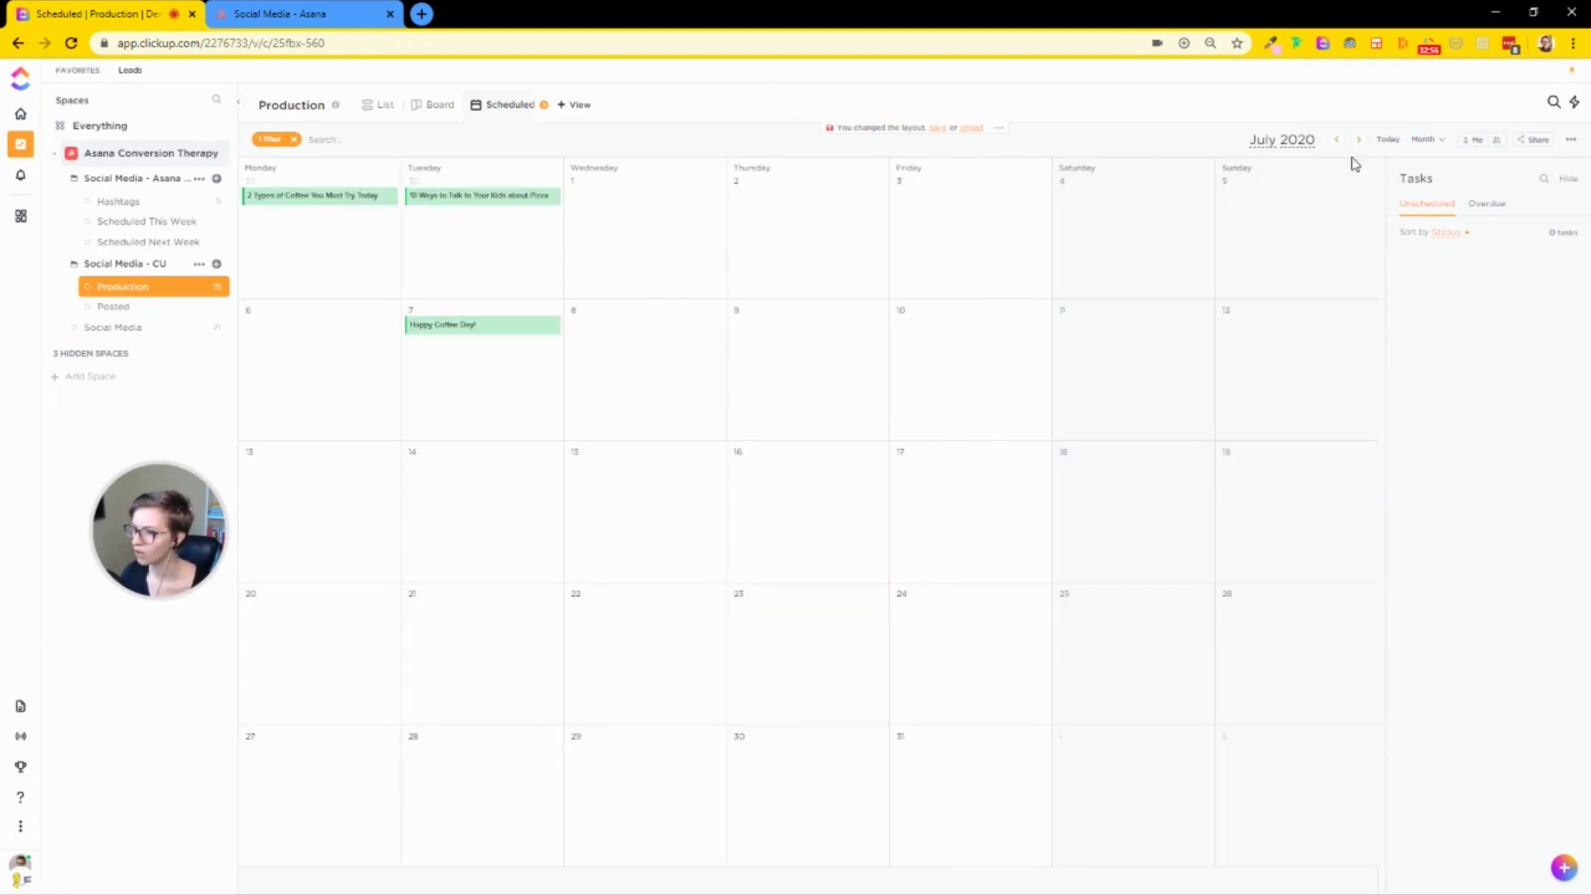
{"action": "left_click", "coordinate": [1571, 139]}
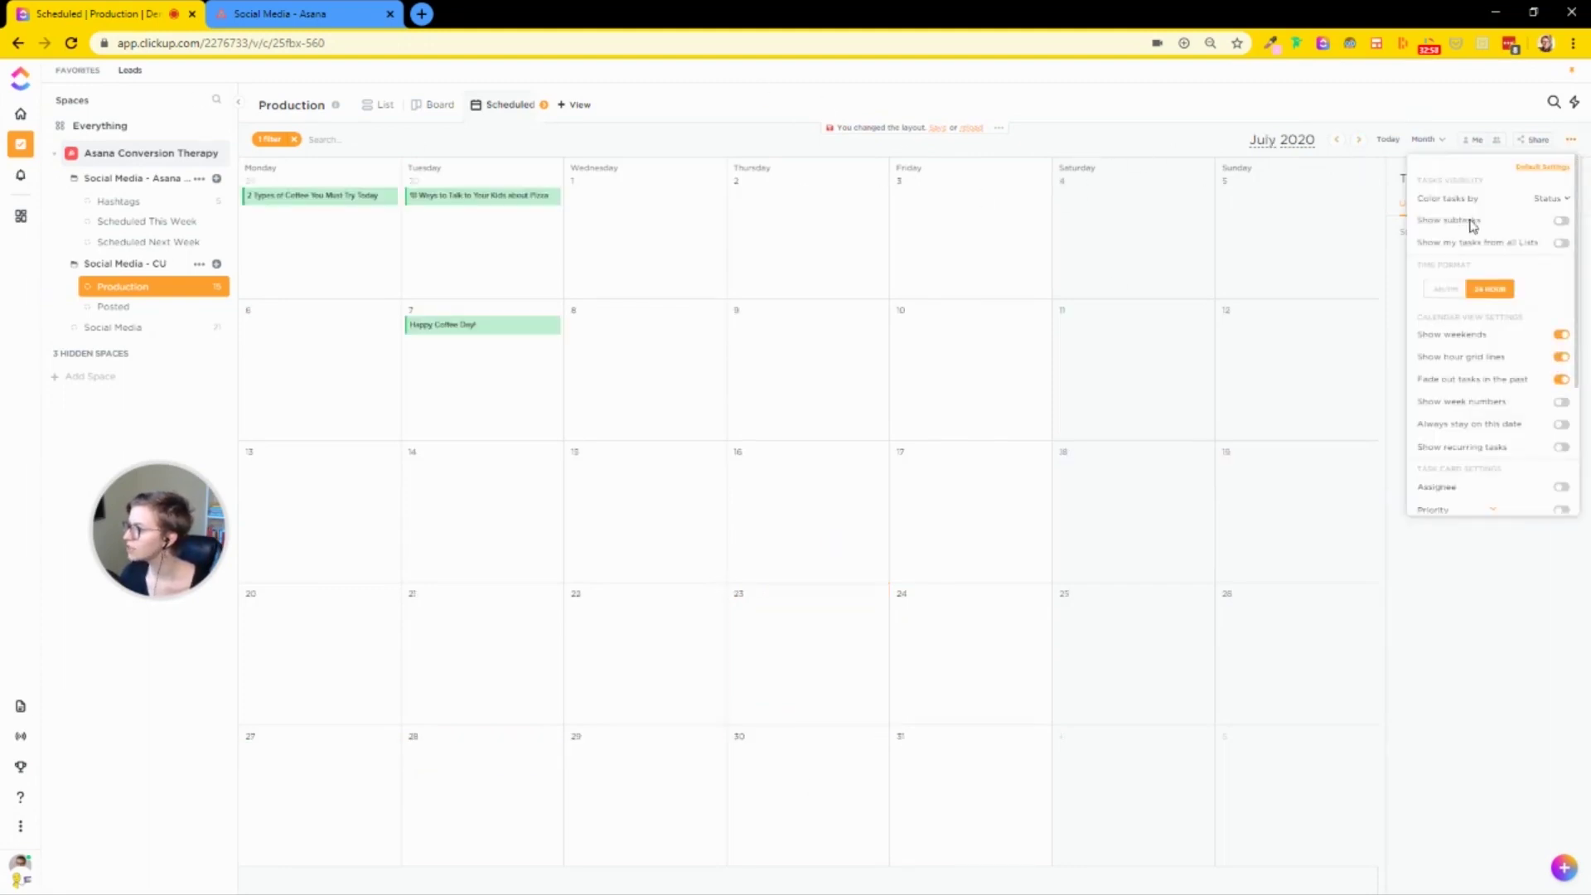
{"action": "scroll", "coordinate": [1529, 394], "scroll_direction": "down", "scroll_amount": 3}
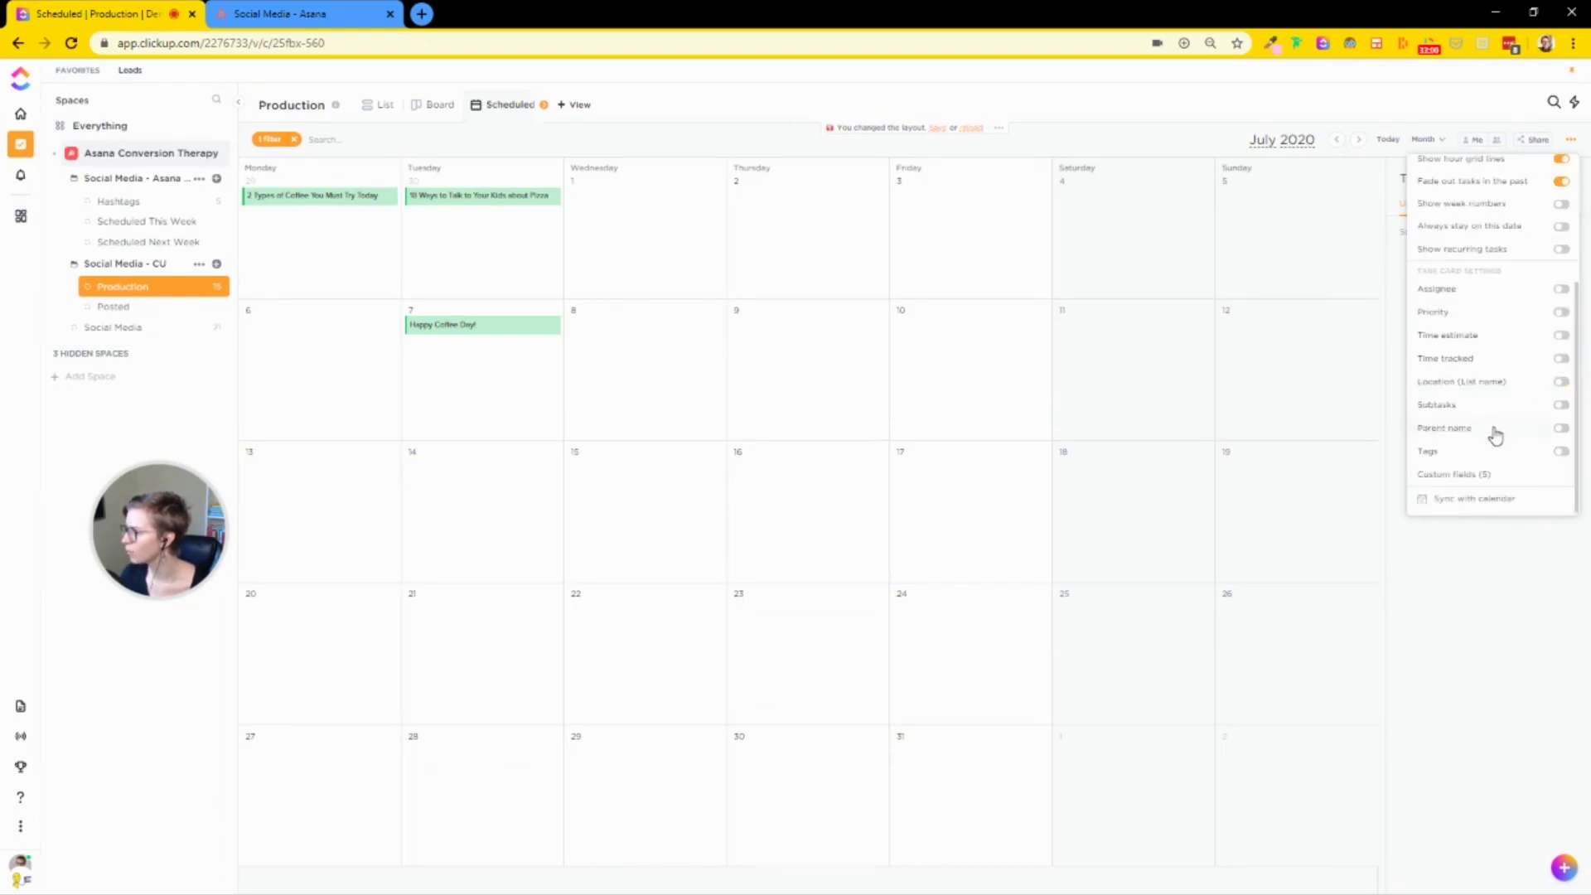
{"action": "left_click", "coordinate": [1502, 480]}
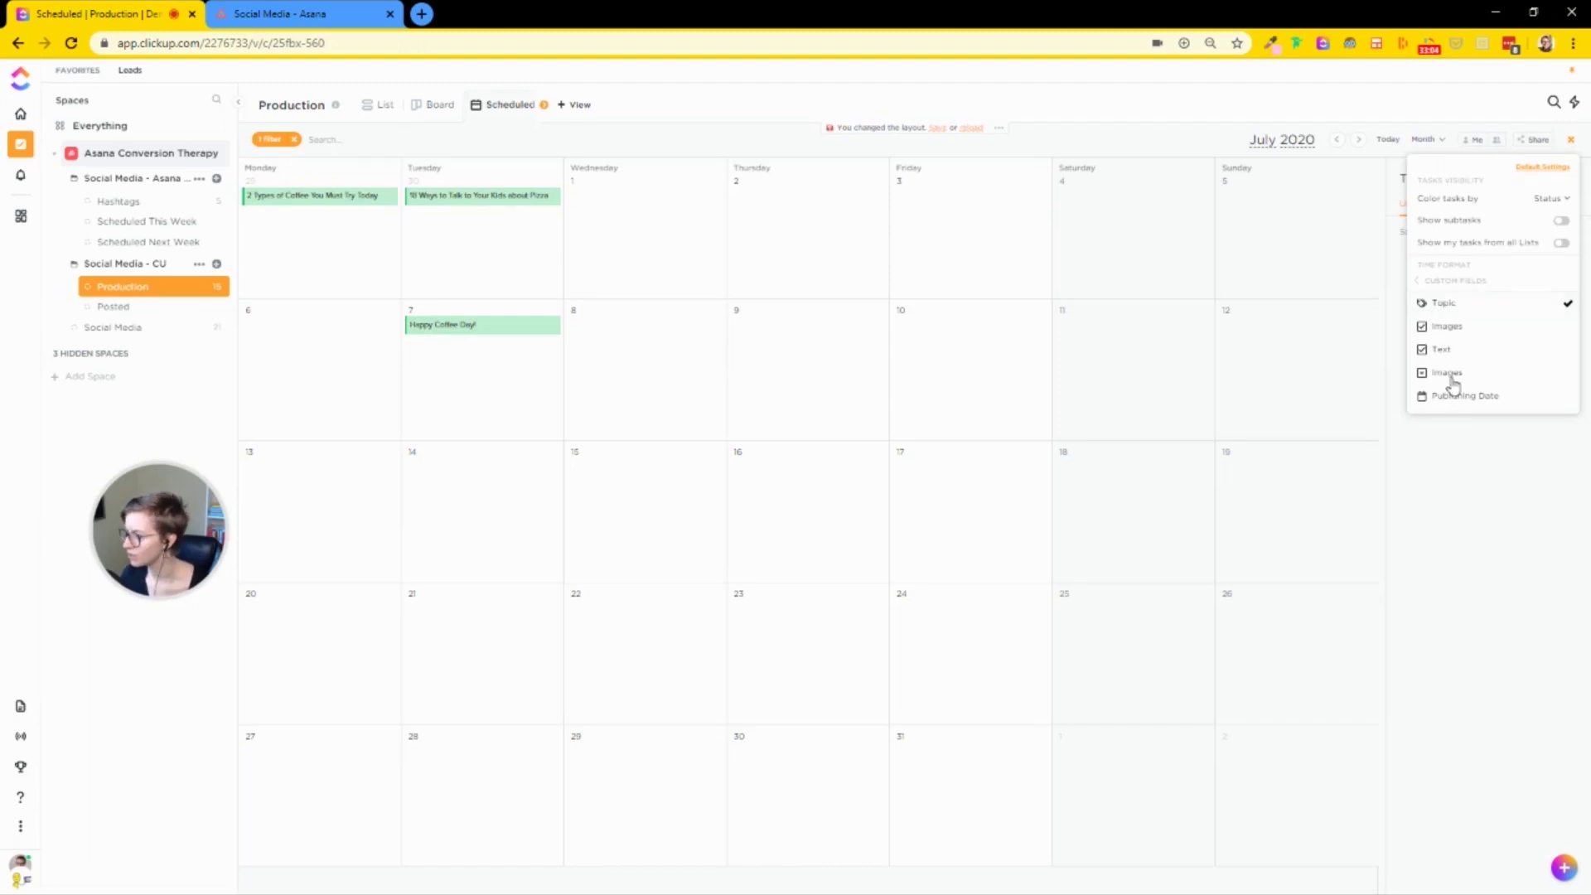
{"action": "left_click", "coordinate": [1442, 348]}
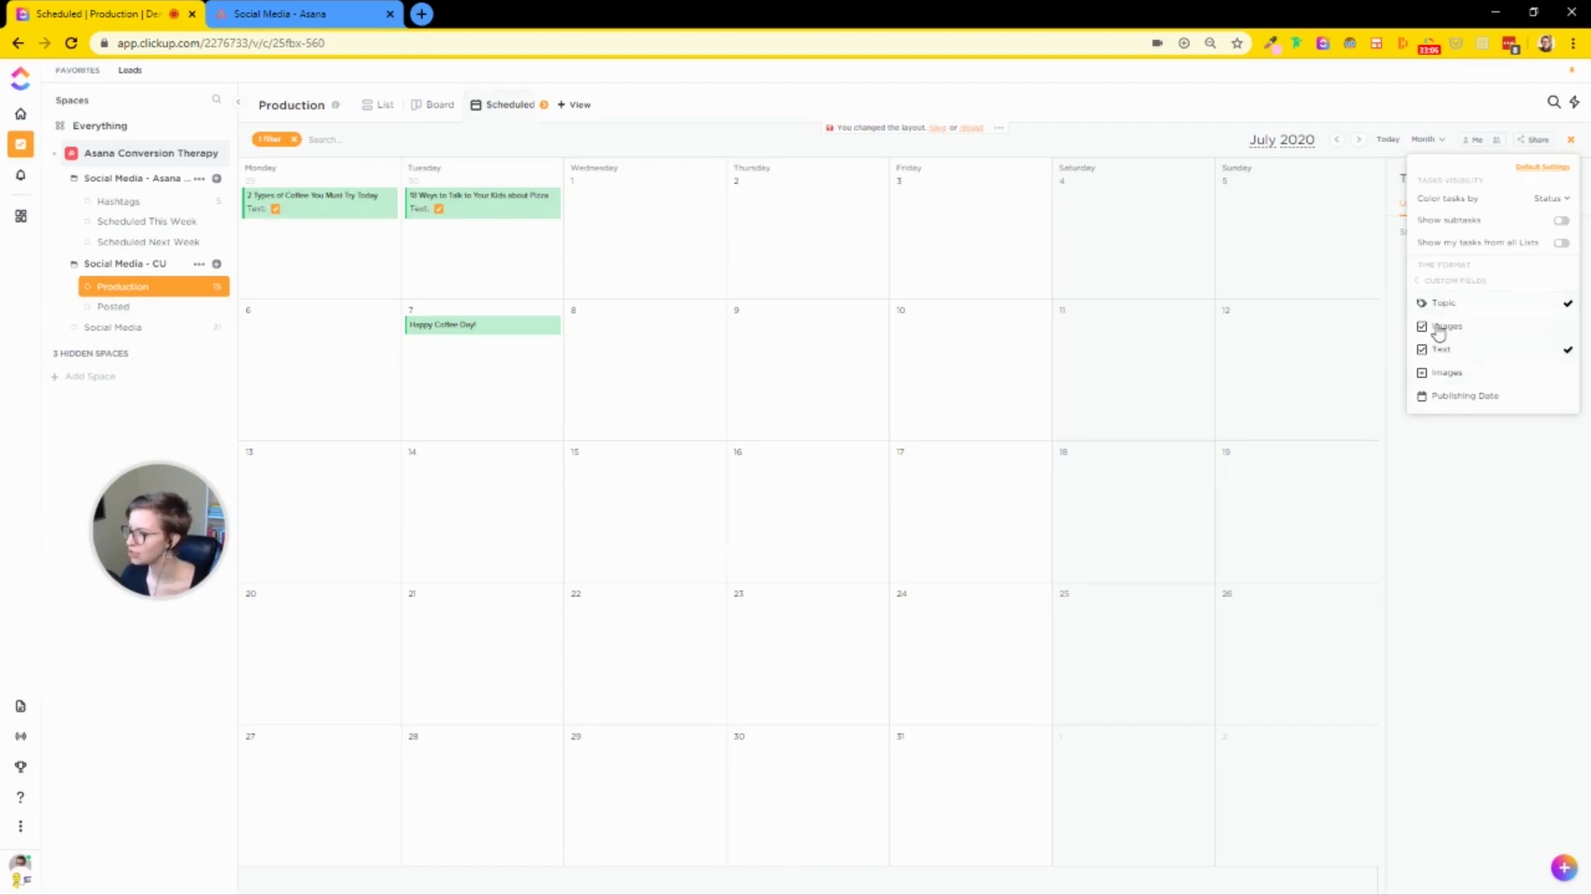
{"action": "left_click", "coordinate": [1444, 327]}
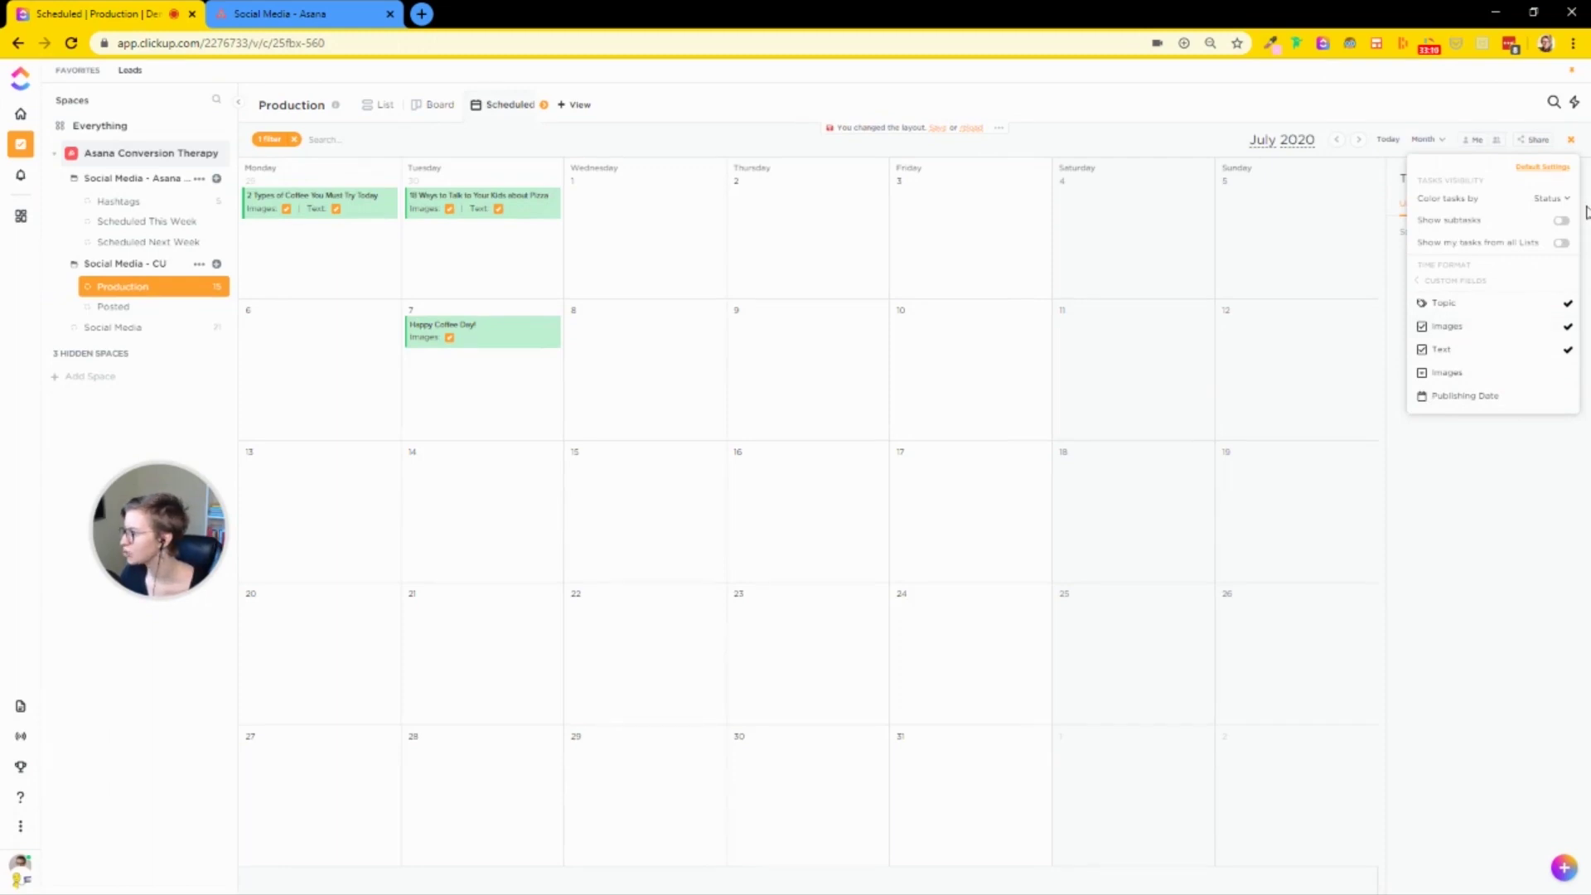
{"action": "left_click", "coordinate": [1554, 202]}
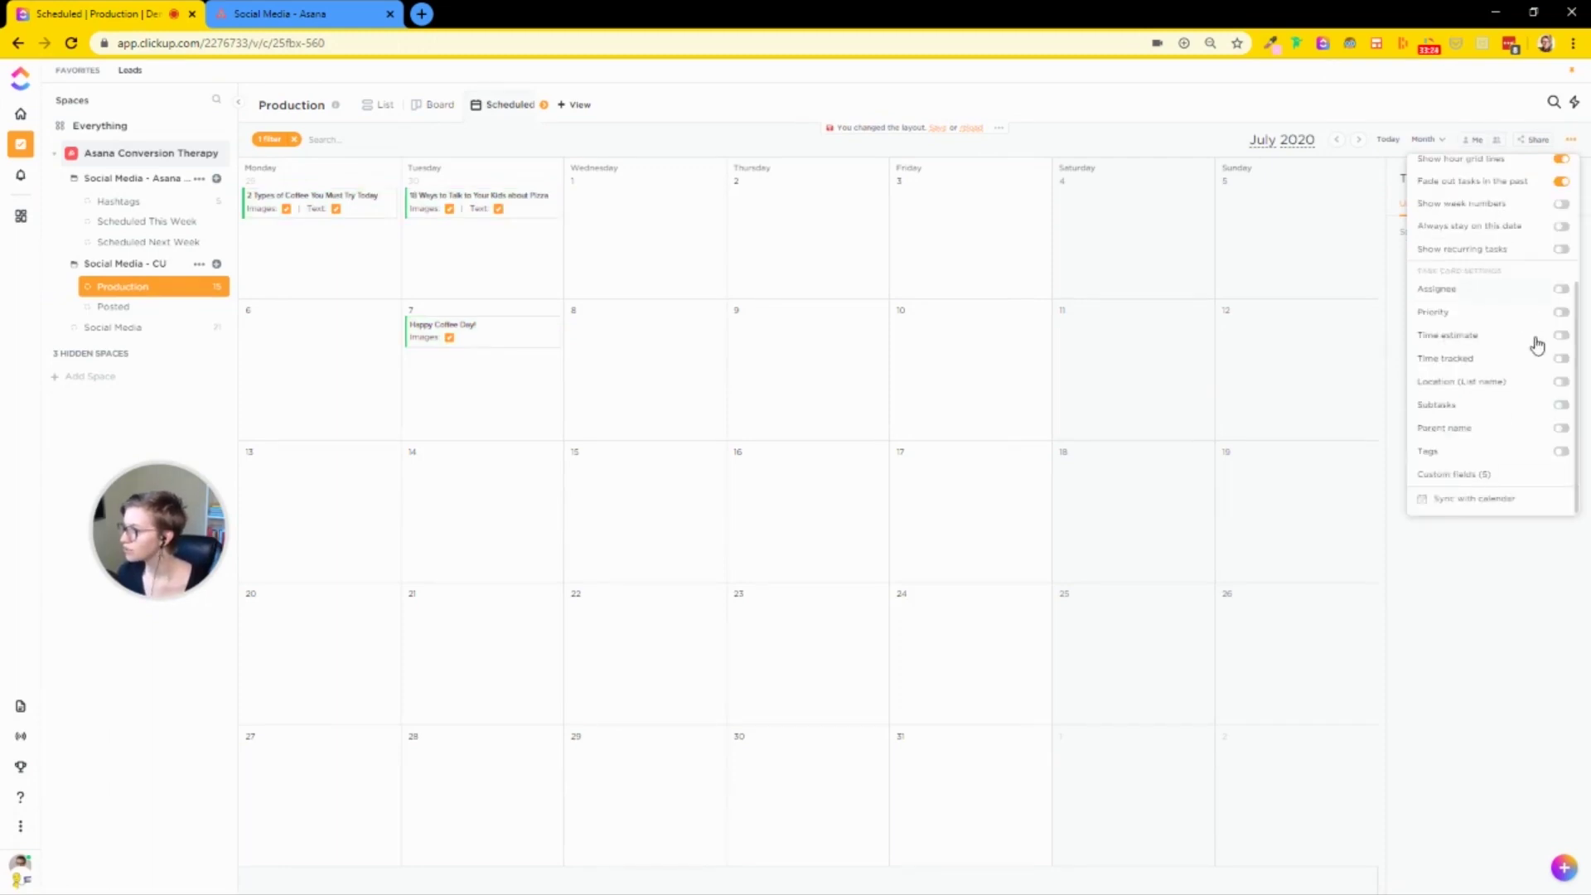
Step: Try showing the list name and the assignee on the calendar's task cards
{"action": "left_click", "coordinate": [1566, 389]}
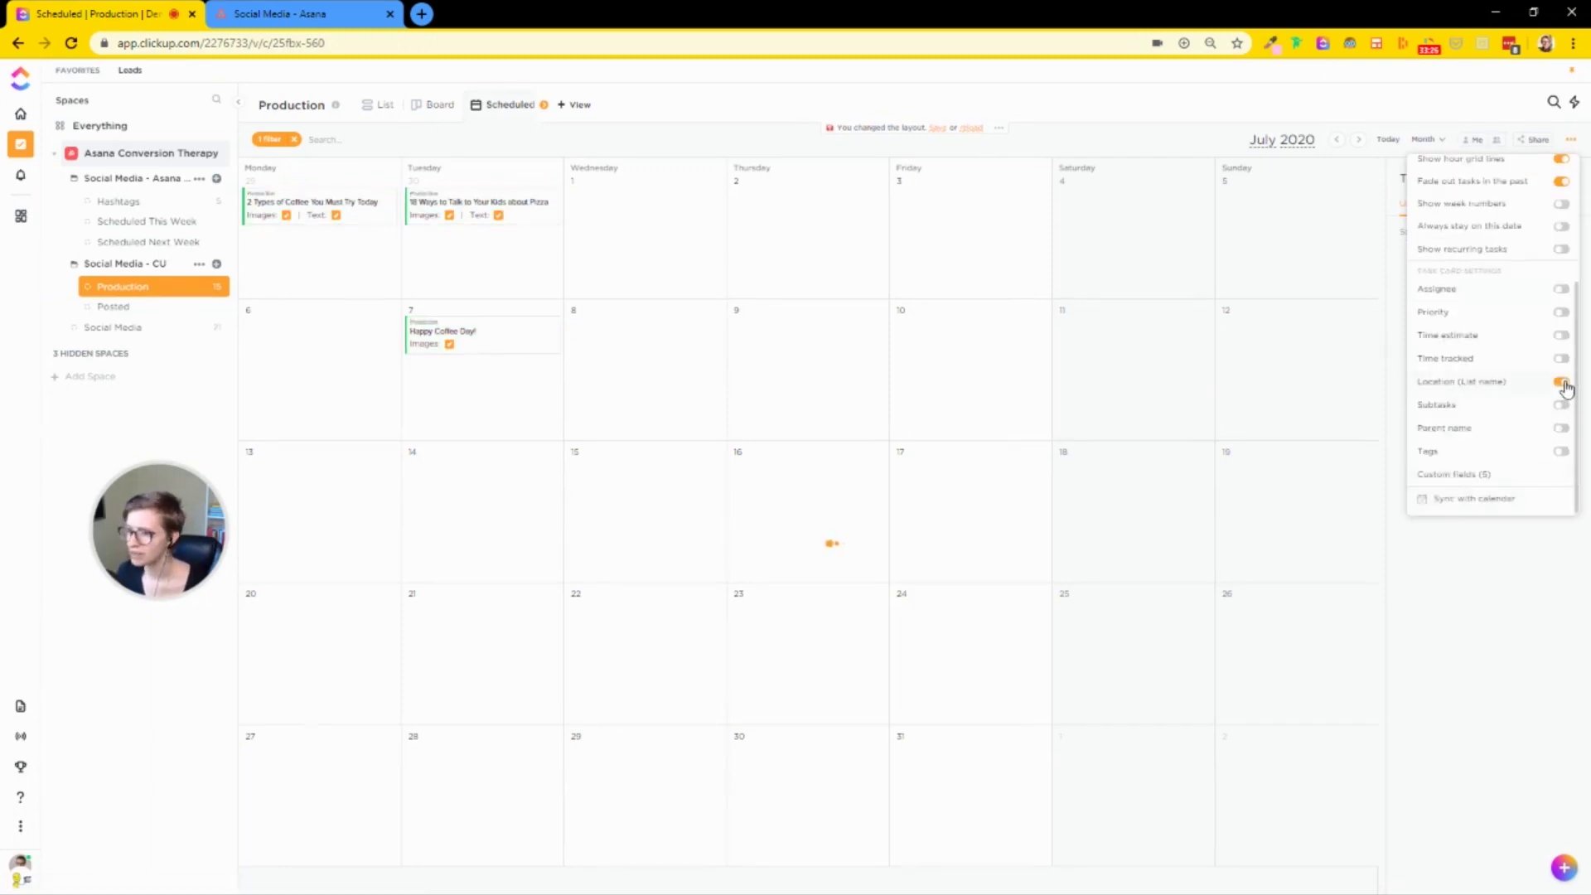
{"action": "left_click", "coordinate": [1566, 390]}
{"action": "left_click", "coordinate": [1564, 383]}
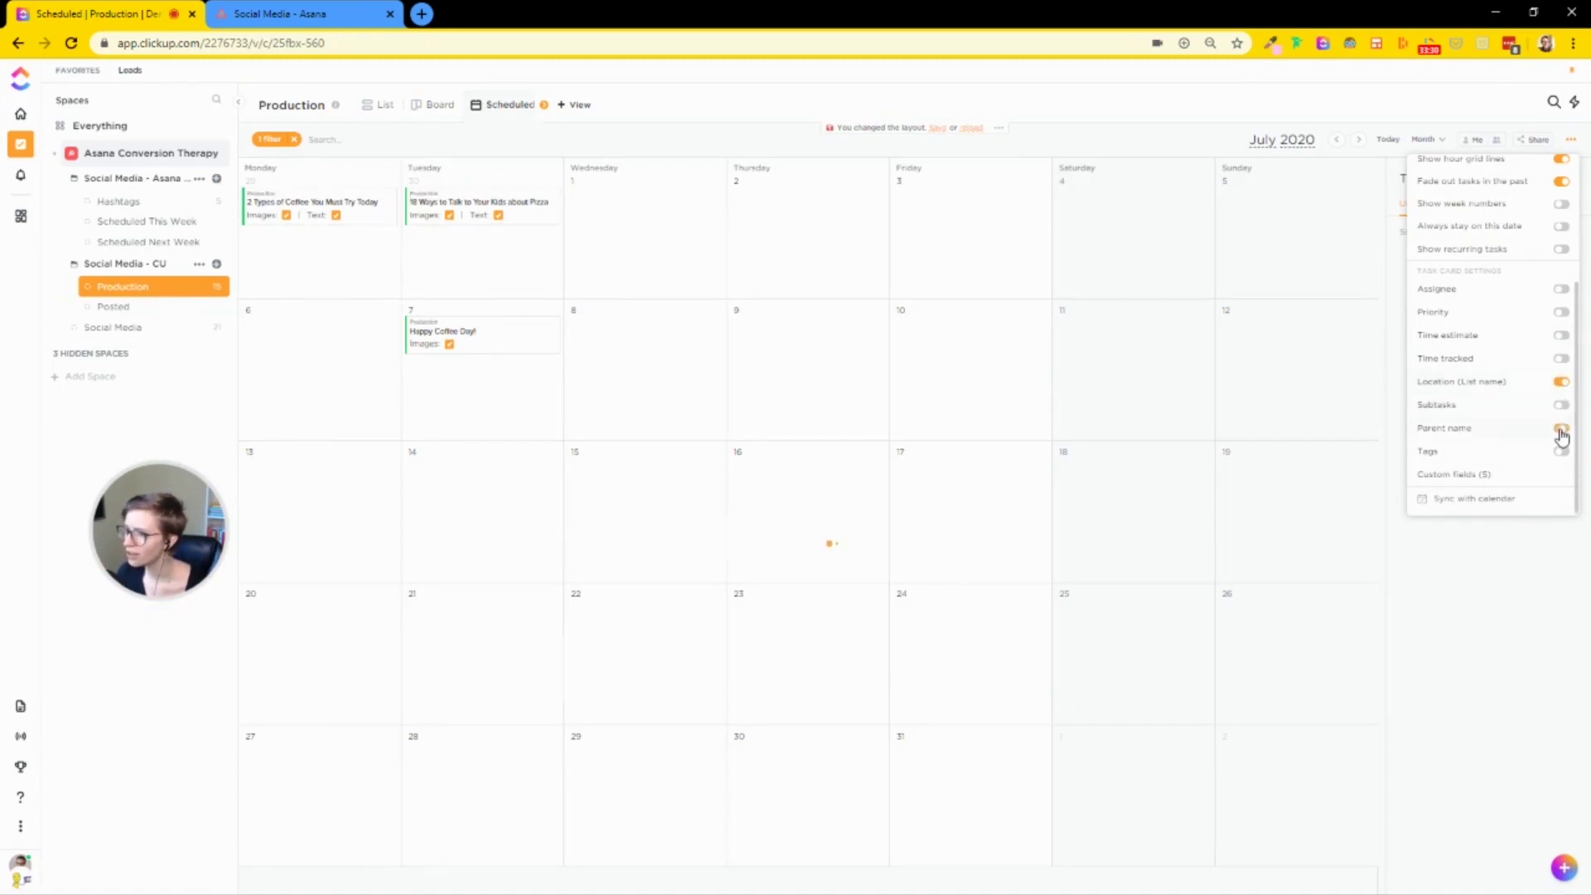
{"action": "left_click", "coordinate": [1563, 290]}
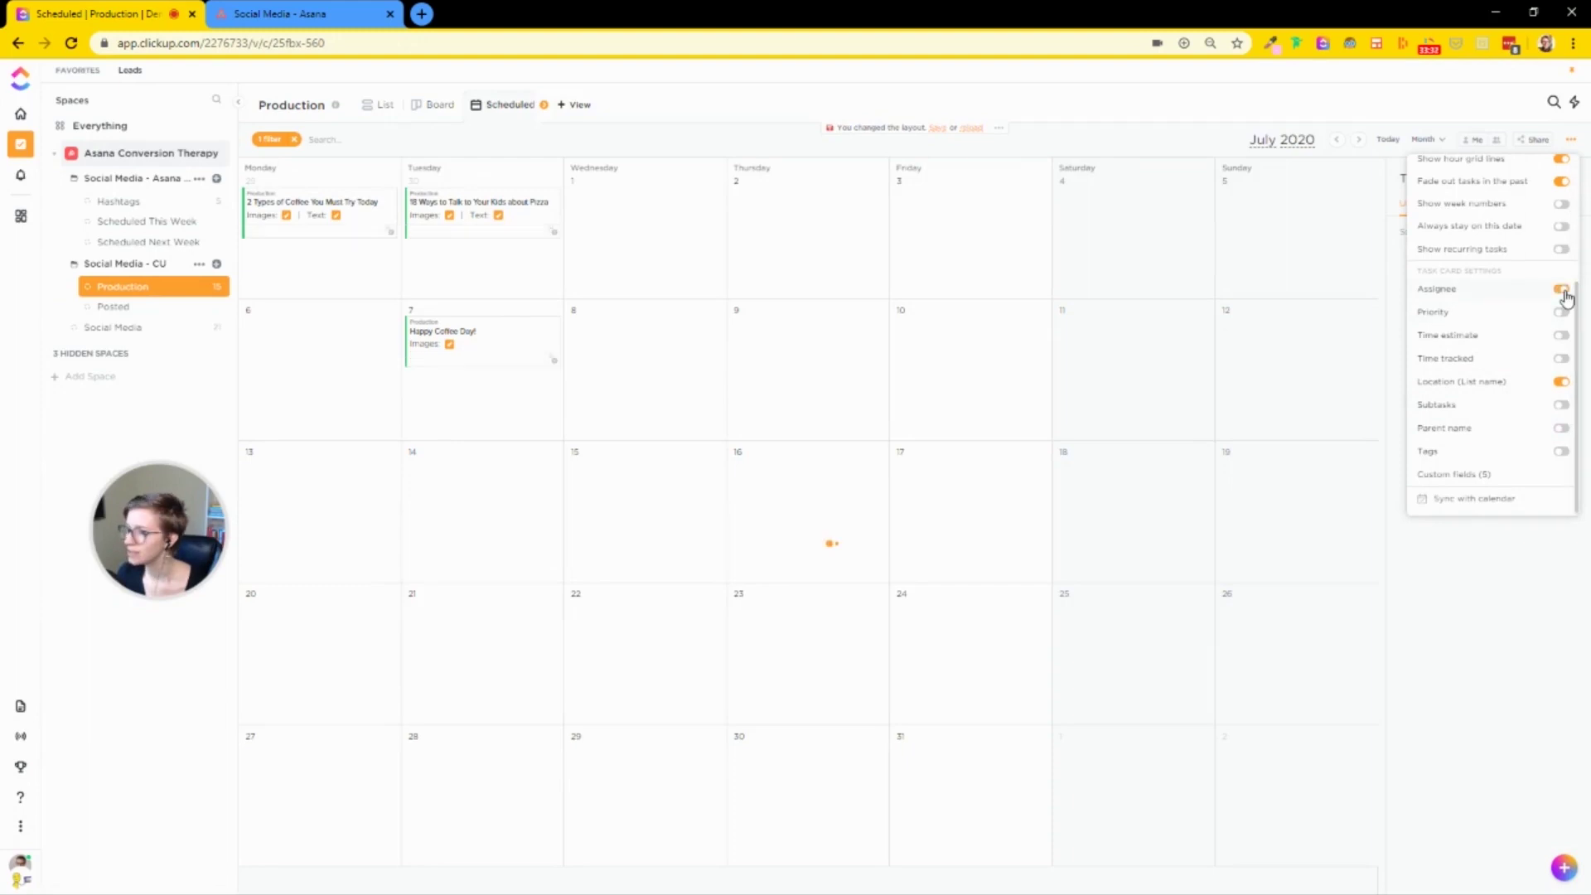
{"action": "left_click", "coordinate": [1565, 292]}
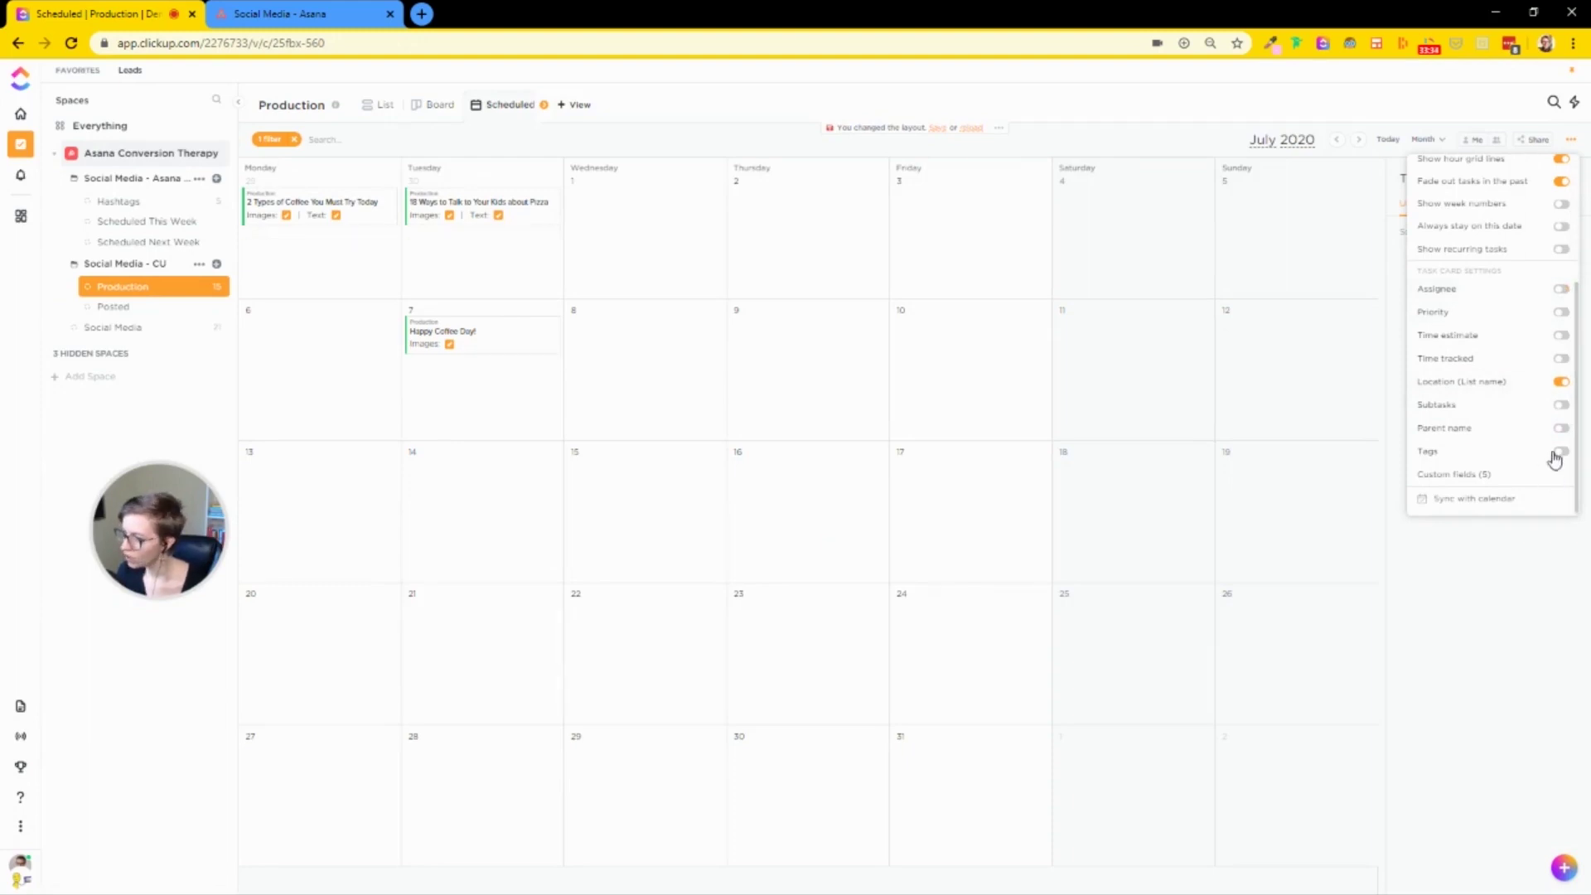
{"action": "left_click", "coordinate": [1562, 383]}
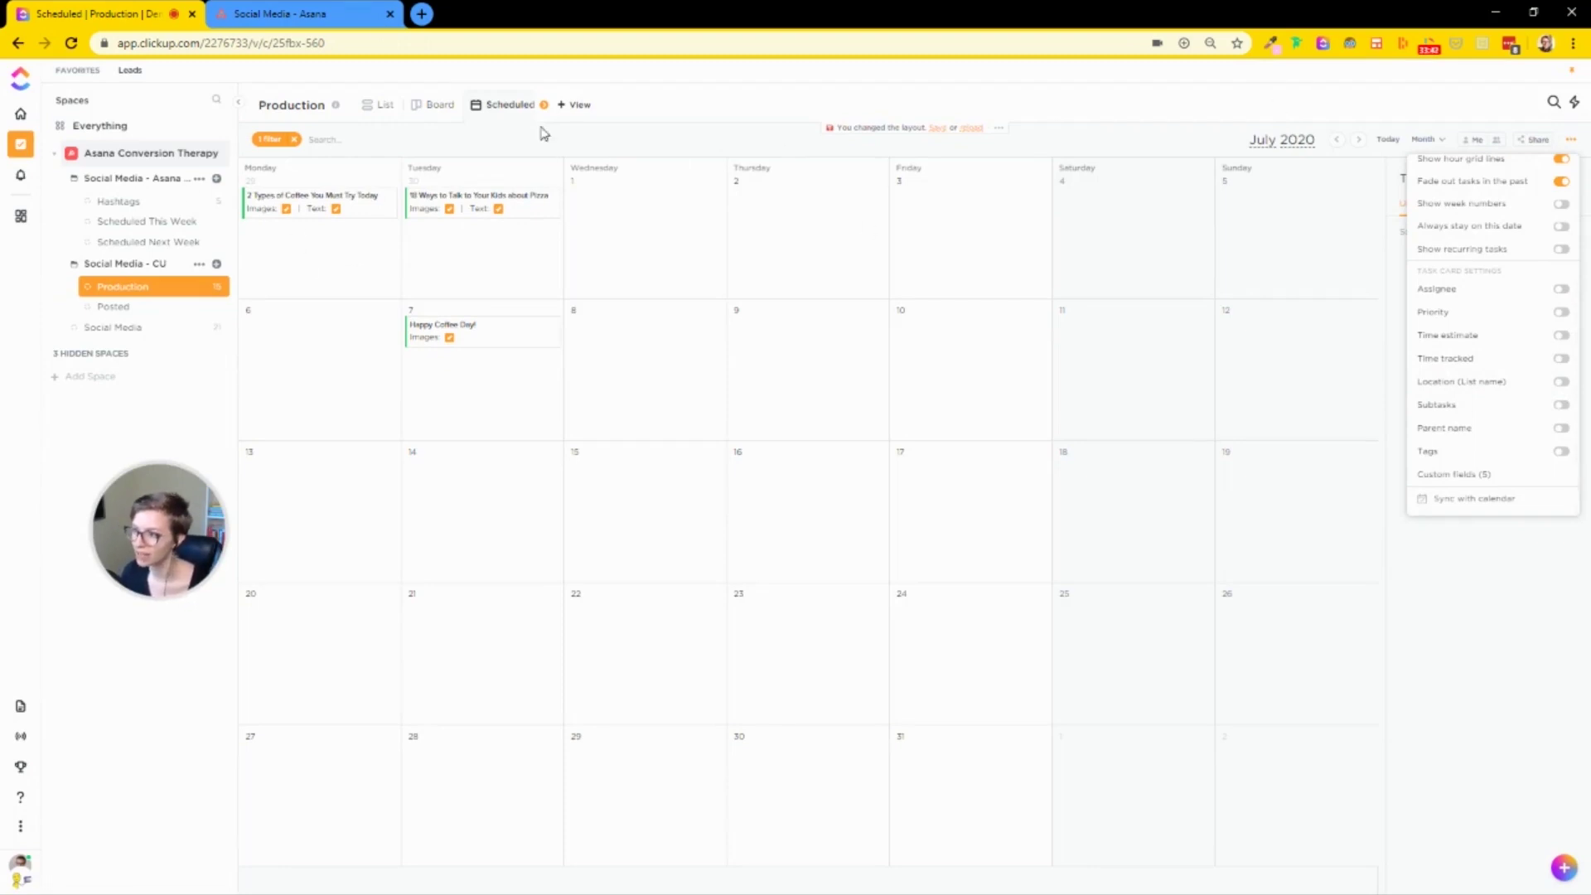
Step: Add a second Board view to the Production list
{"action": "left_click", "coordinate": [565, 113]}
{"action": "left_click", "coordinate": [565, 112]}
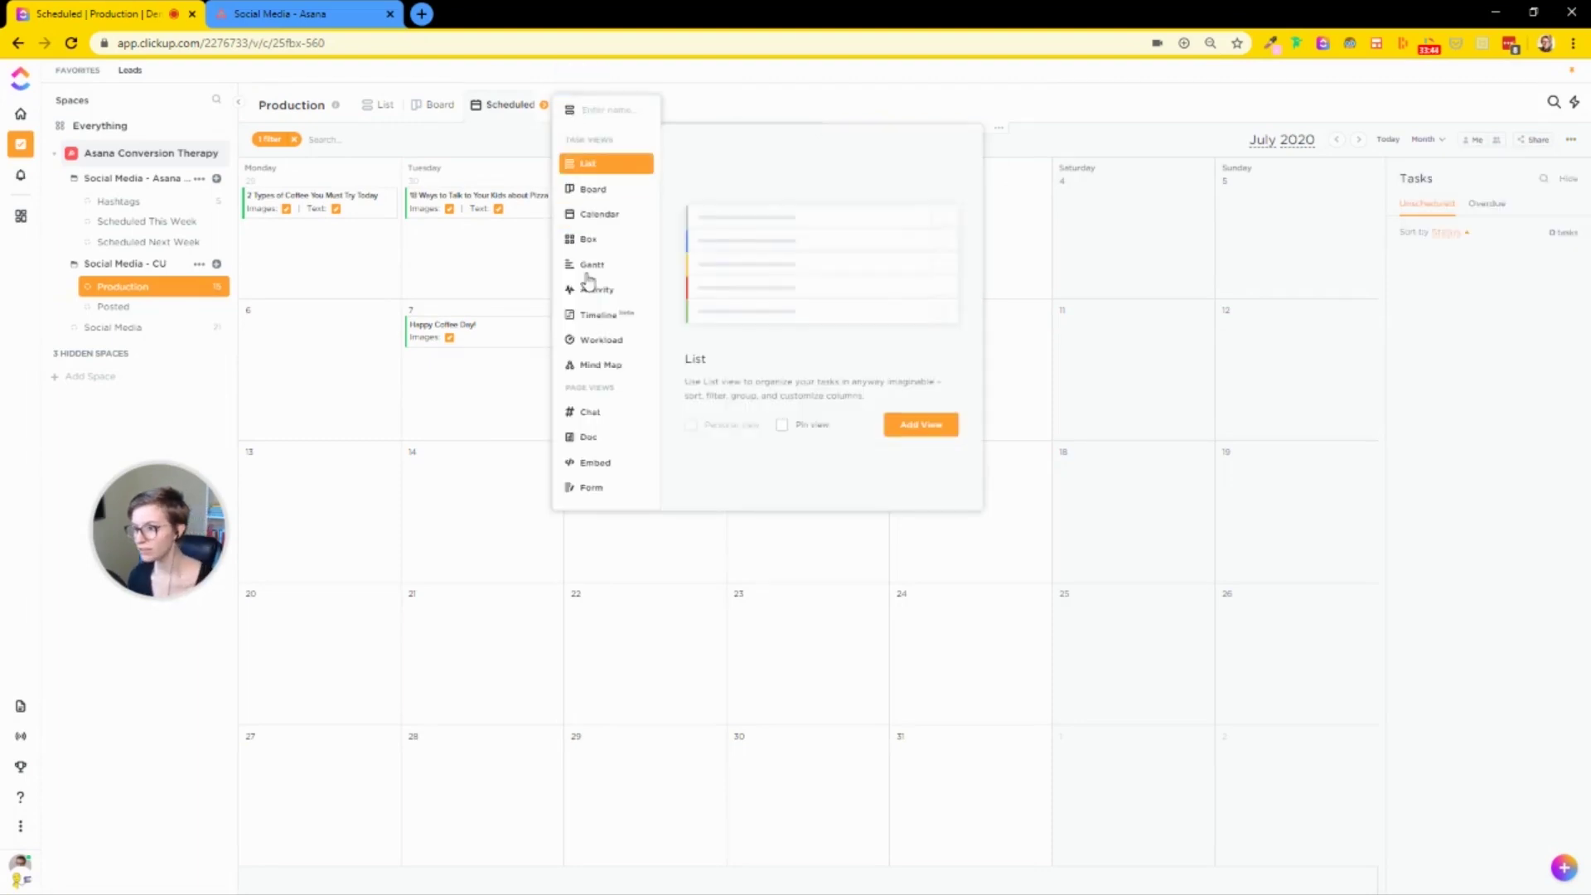
{"action": "left_click", "coordinate": [599, 194]}
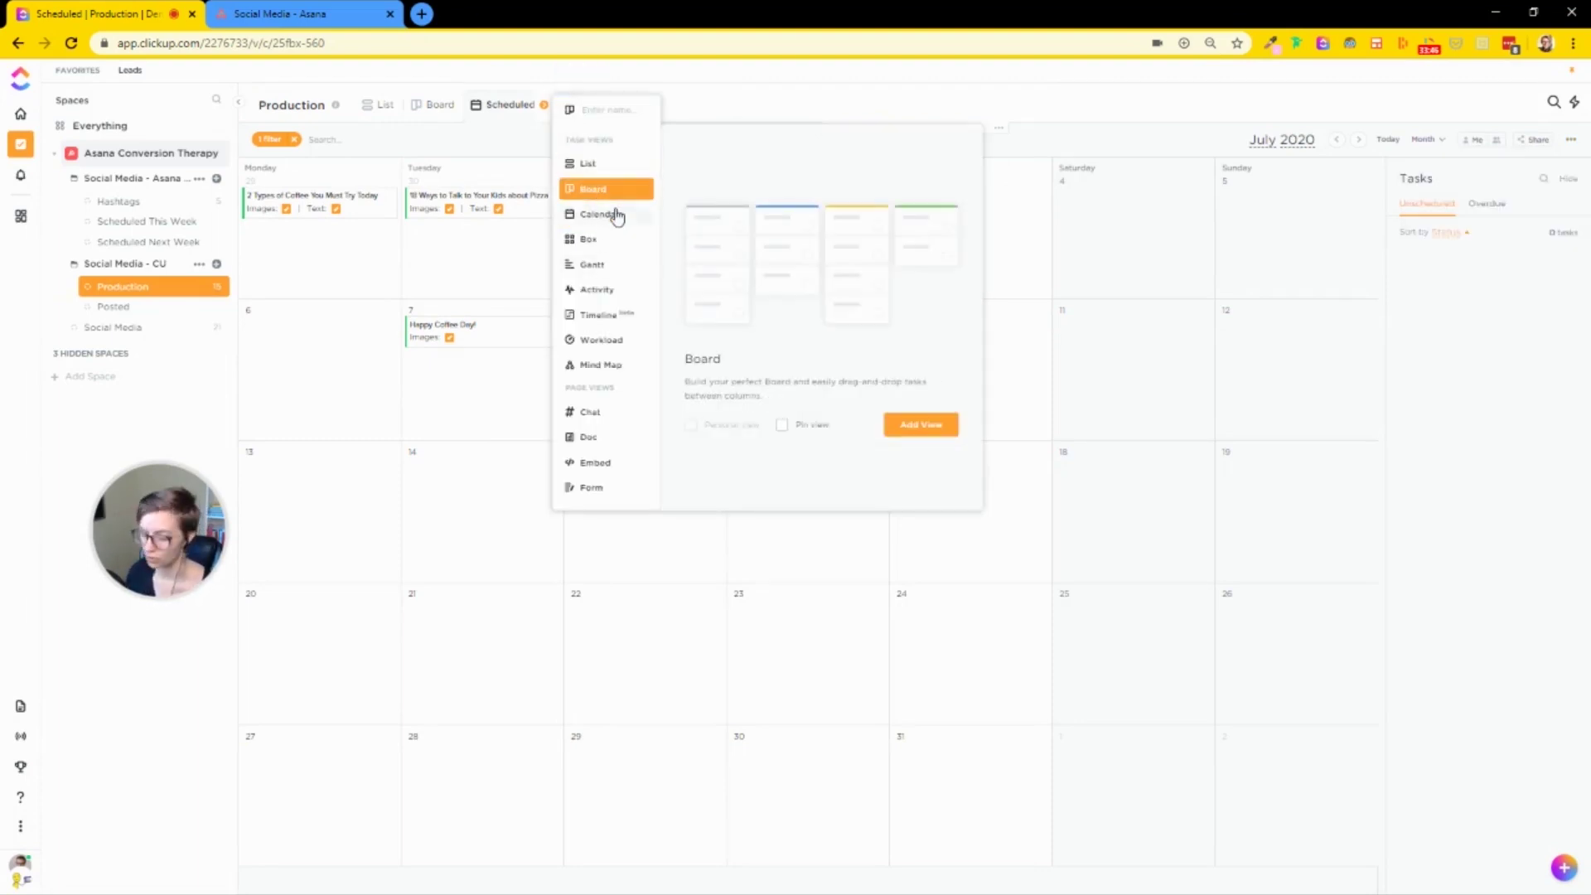
{"action": "type", "text": "t"}
{"action": "key", "text": "Return"}
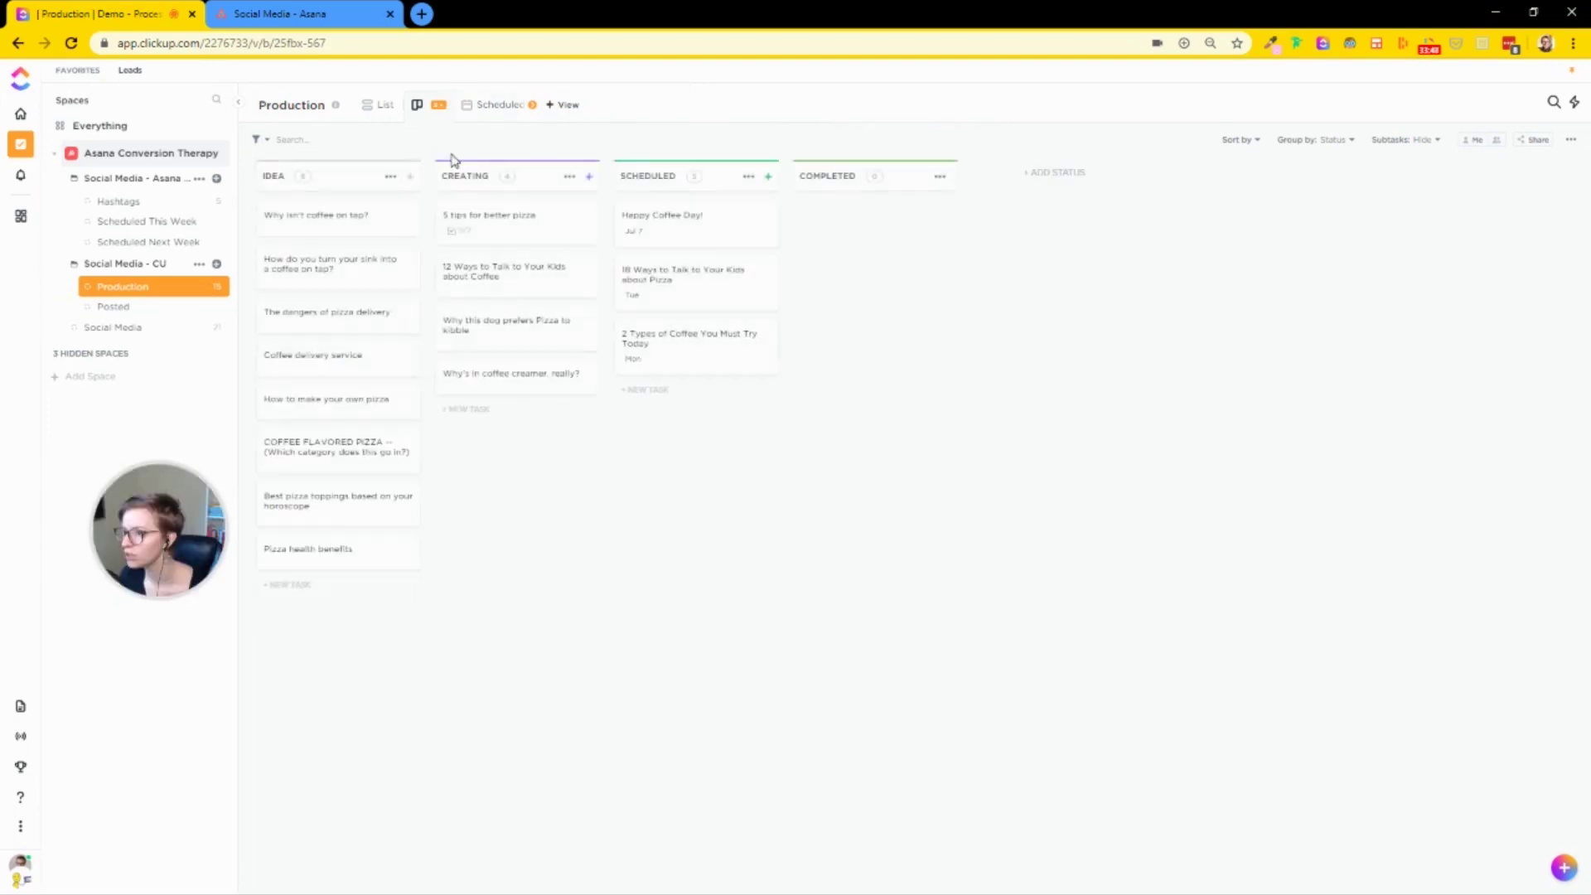
Step: Group the new Board view by the Publishing Date field
{"action": "left_click", "coordinate": [1330, 140]}
{"action": "mouse_move", "coordinate": [1314, 309]}
{"action": "left_click", "coordinate": [1449, 371]}
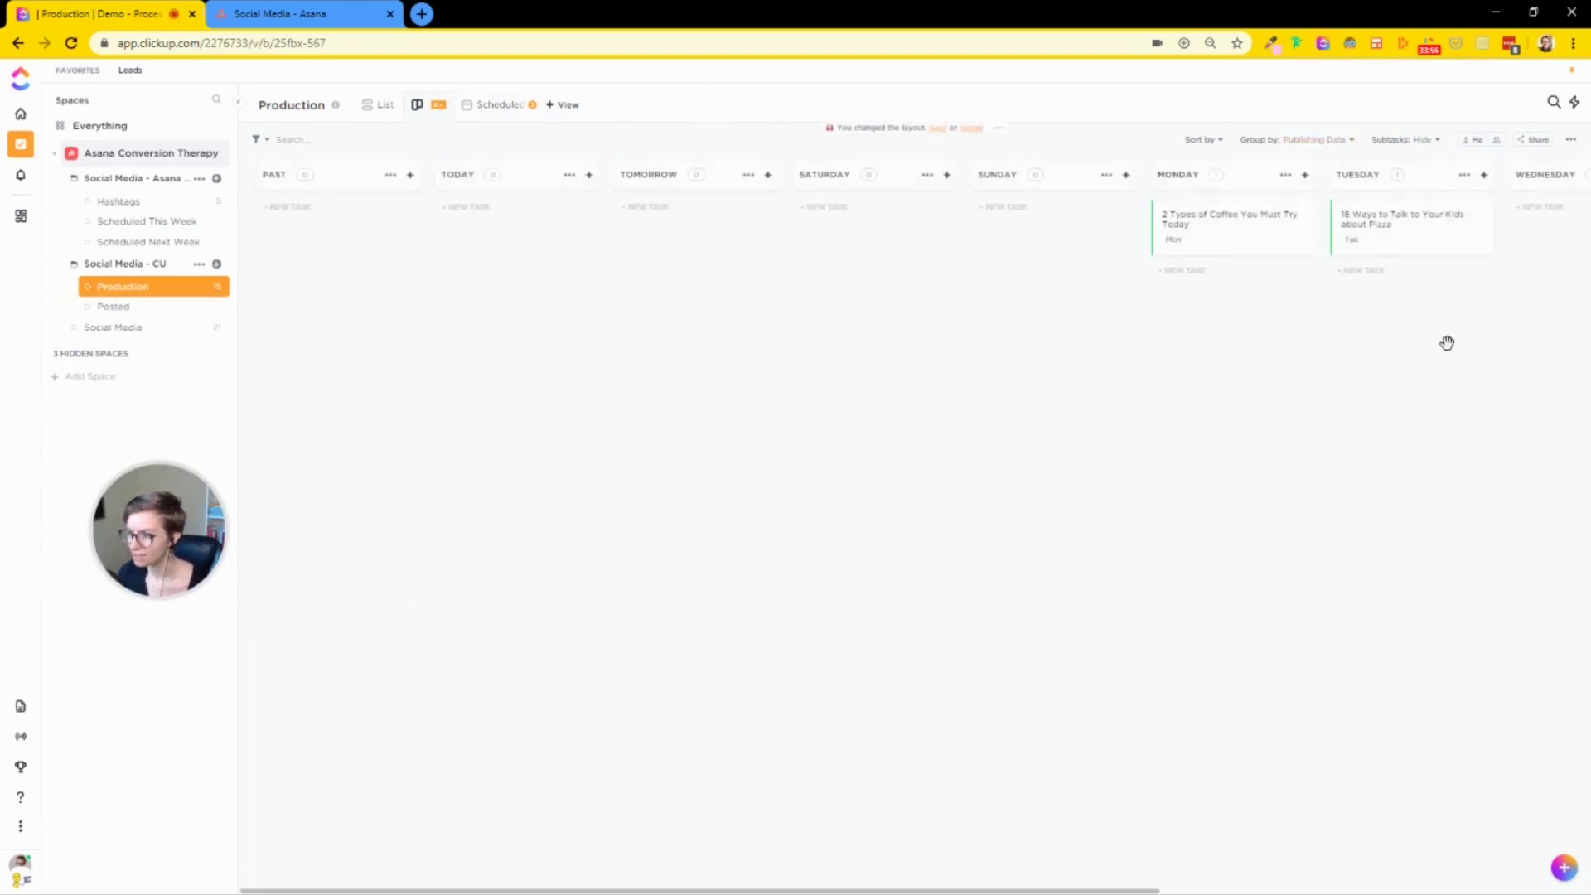
{"action": "left_click_drag", "start_coordinate": [1293, 549], "coordinate": [1425, 544]}
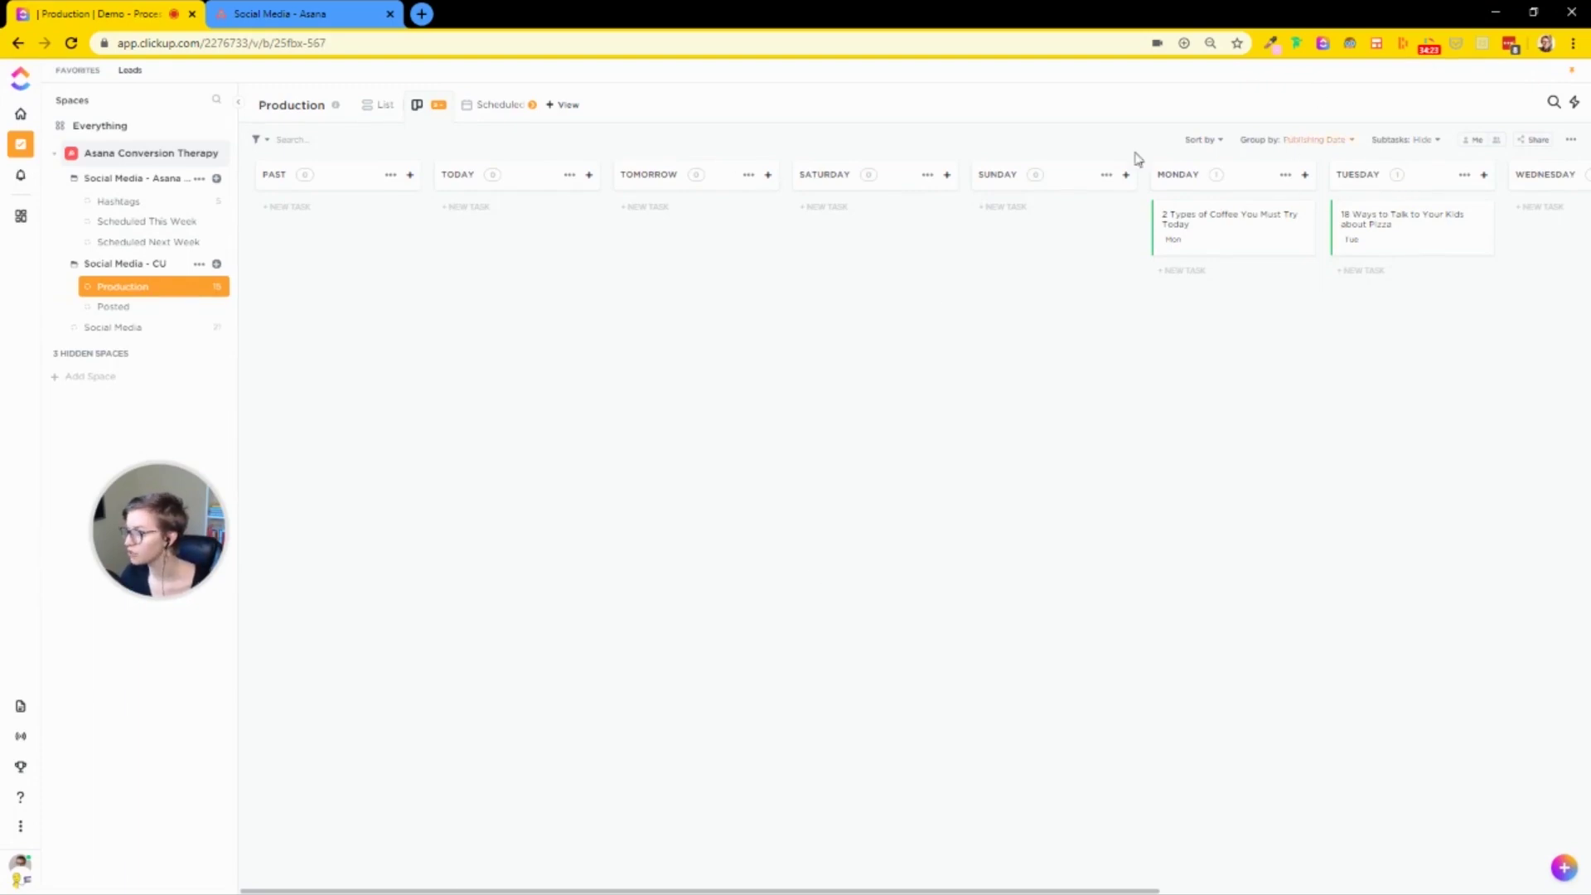
Step: Look at the Scheduled calendar once more and return to the Production list's List view
{"action": "left_click", "coordinate": [491, 114]}
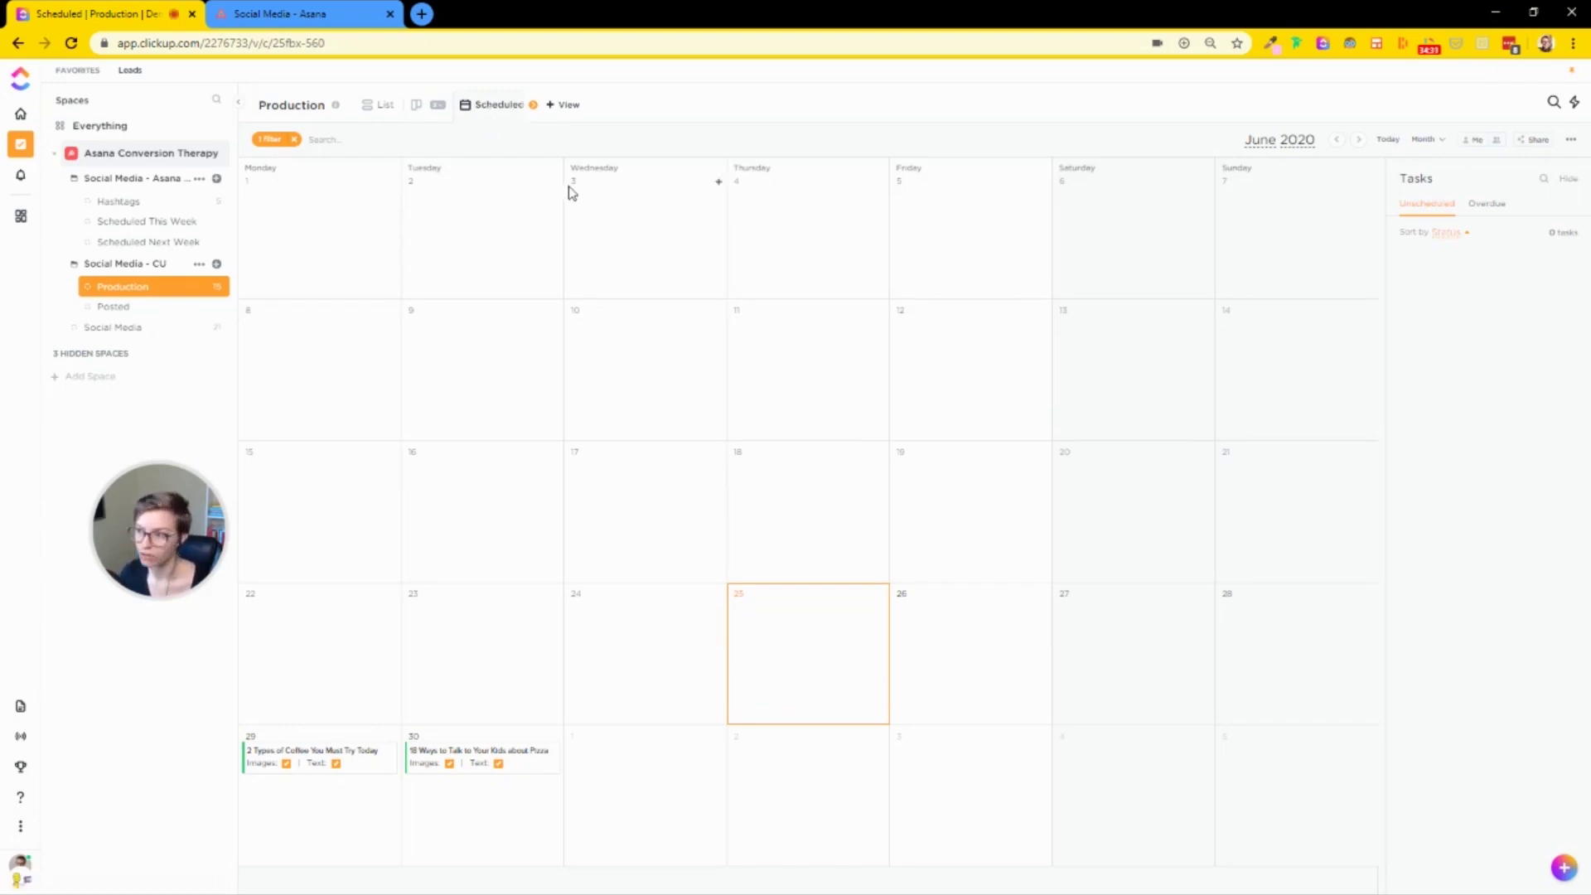
{"action": "mouse_move", "coordinate": [438, 106]}
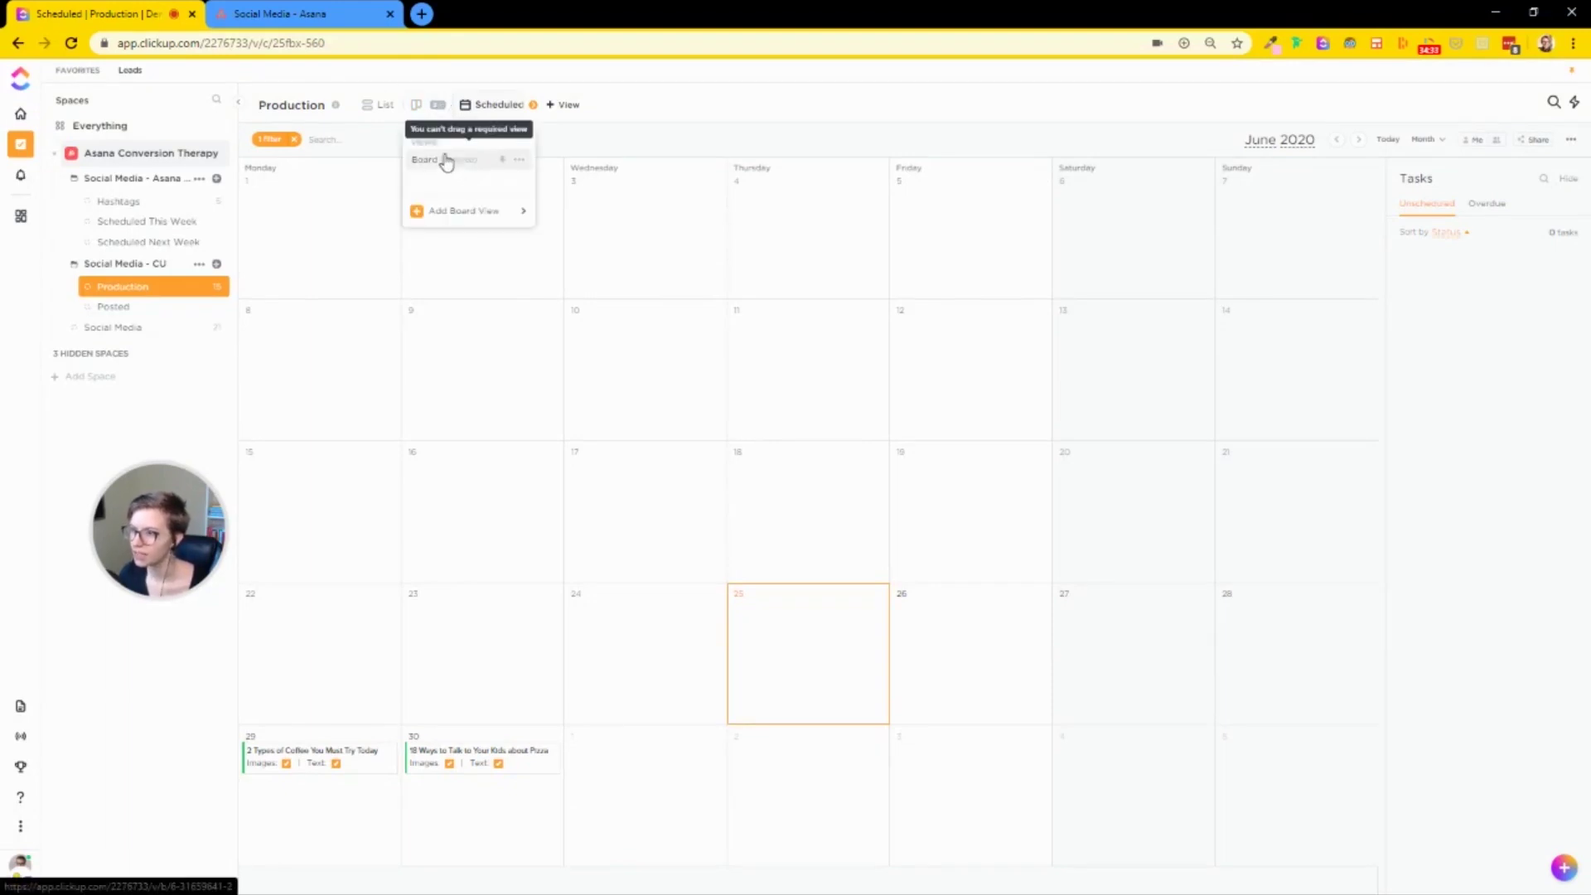
{"action": "left_click", "coordinate": [385, 105]}
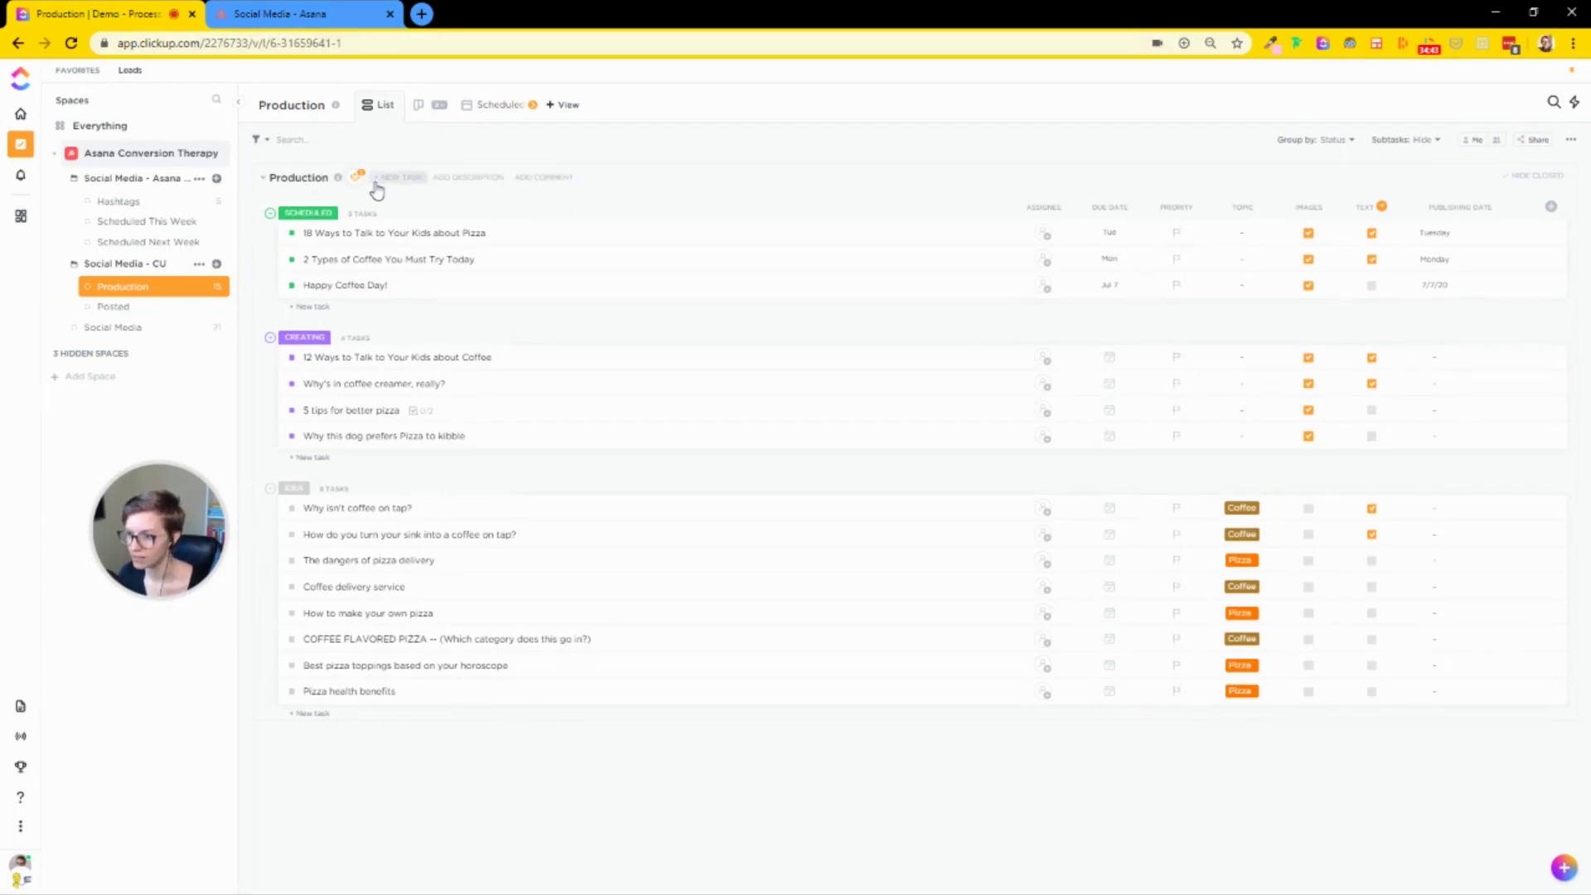
Step: Delete the emptied Scheduled This Week and Scheduled Next Week lists from the Asana-style social media folder
{"action": "left_click", "coordinate": [147, 221]}
{"action": "left_click", "coordinate": [215, 221]}
{"action": "left_click", "coordinate": [340, 251]}
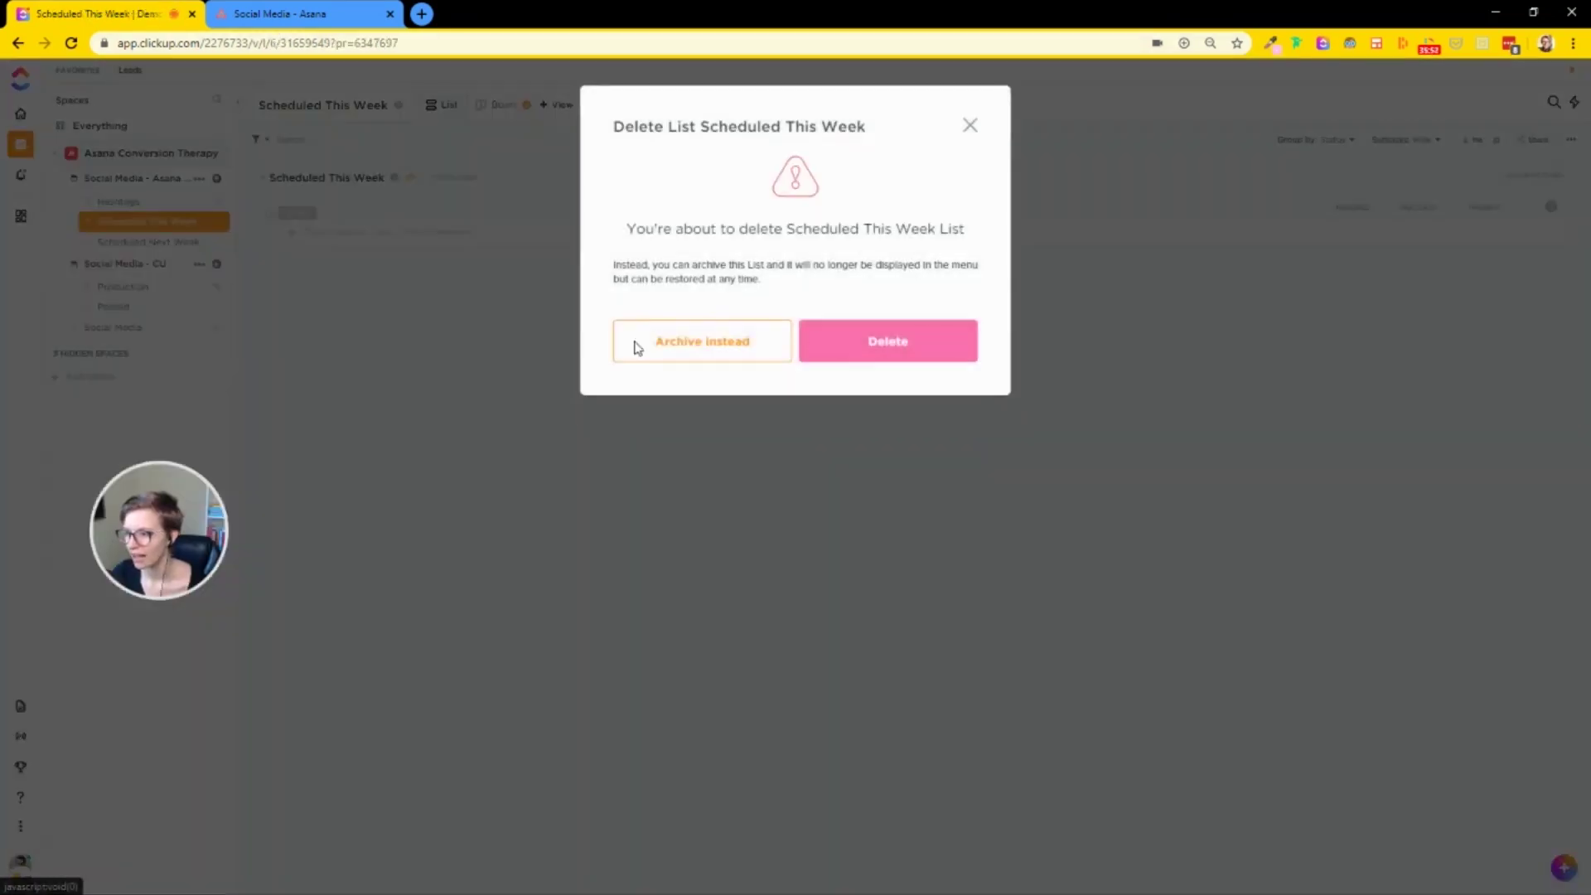
{"action": "left_click", "coordinate": [832, 338]}
{"action": "left_click", "coordinate": [214, 221]}
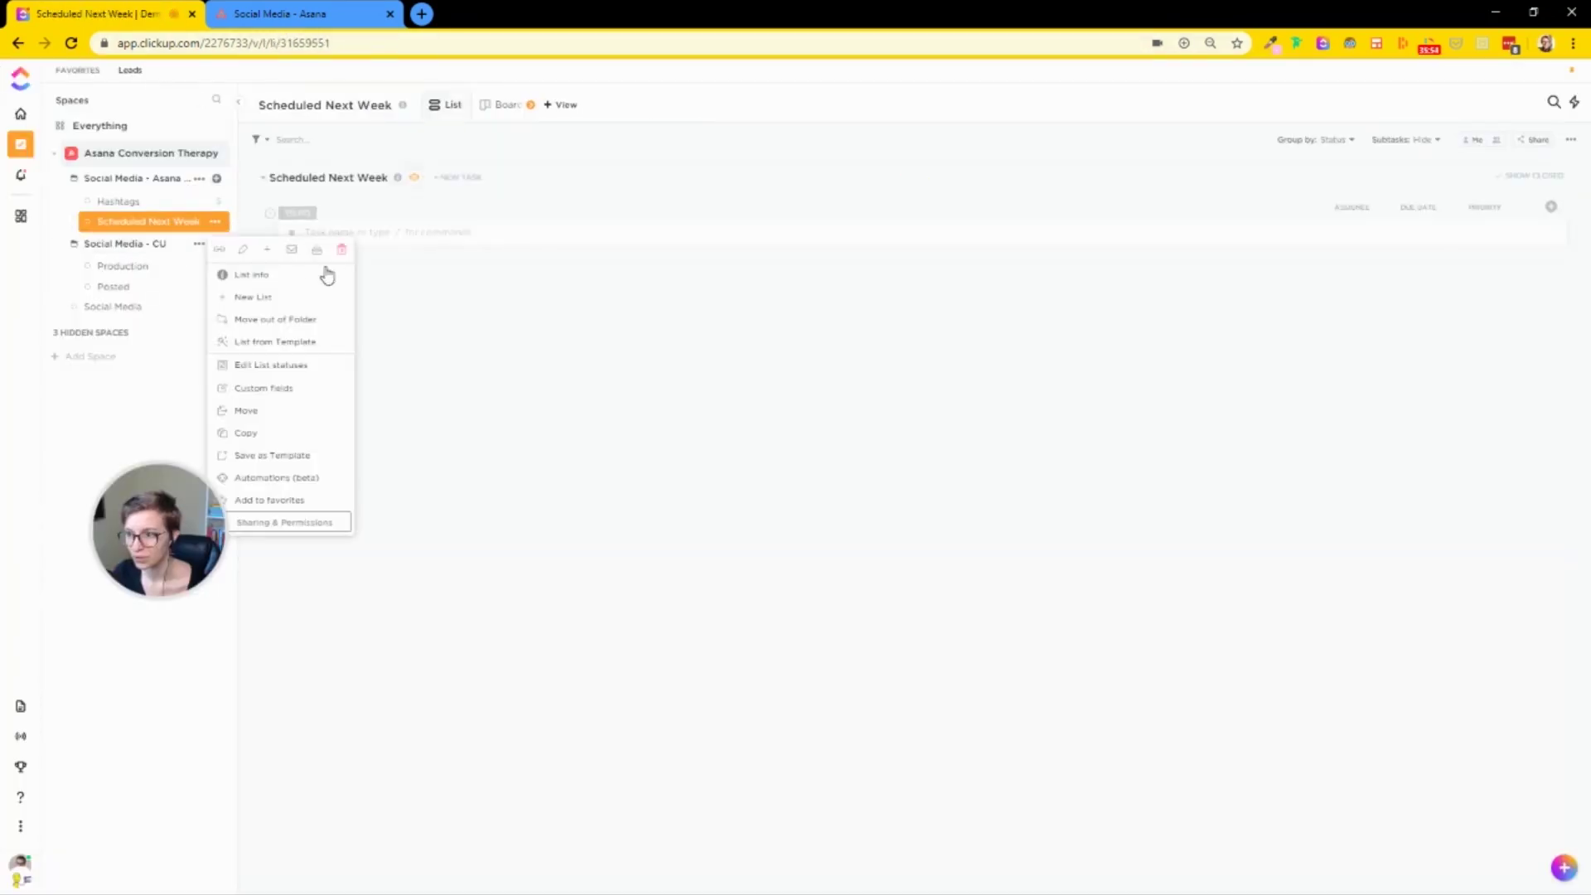
{"action": "left_click", "coordinate": [344, 250]}
{"action": "left_click", "coordinate": [806, 350]}
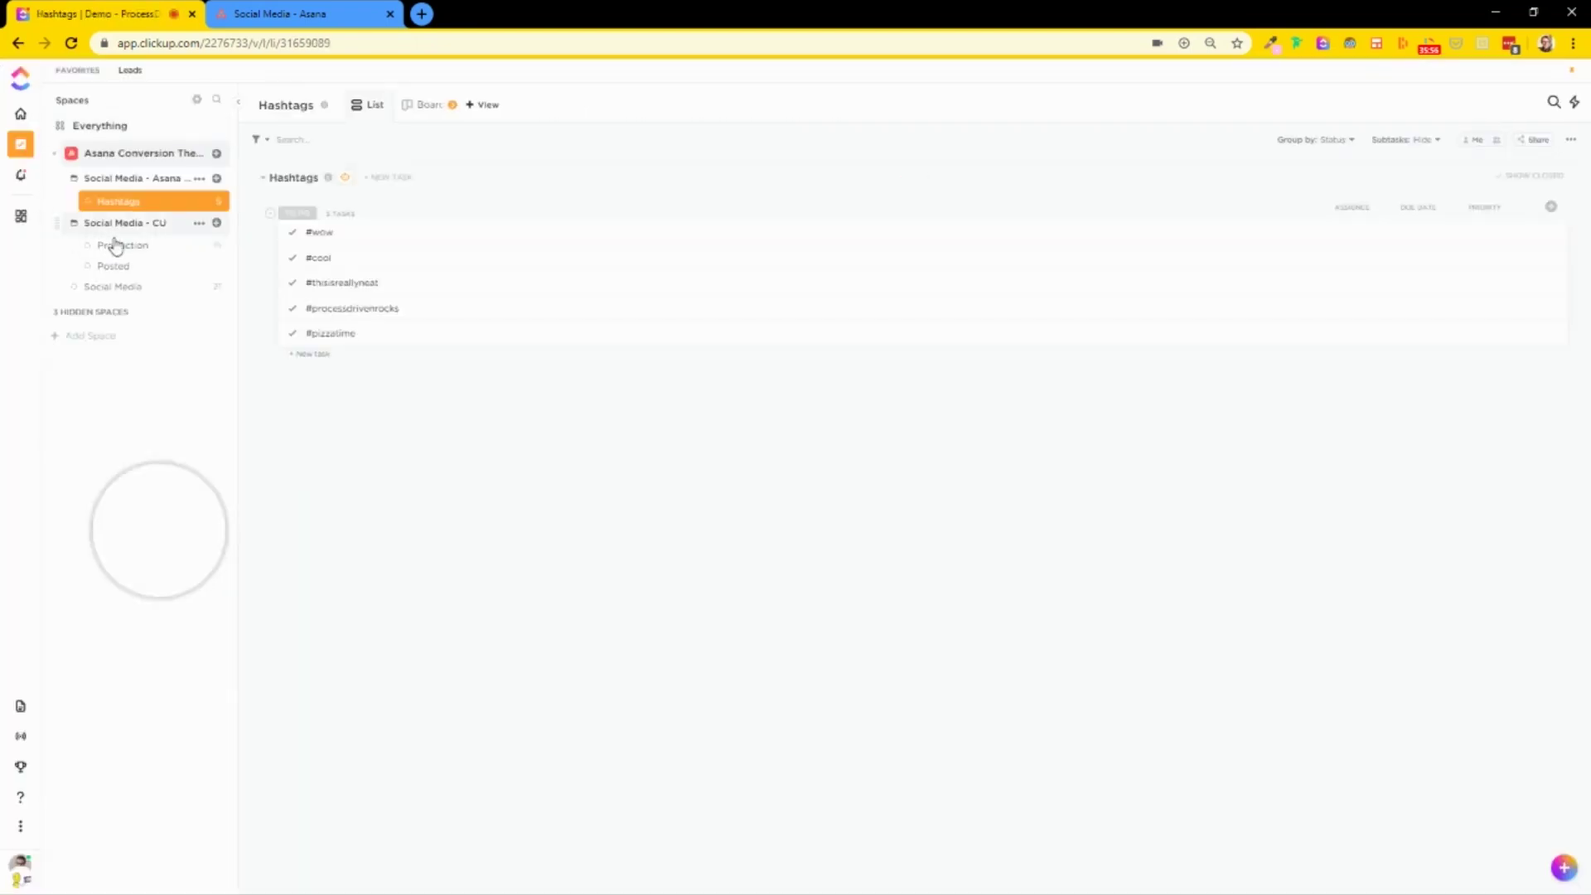
Step: Review the Production list and the Hashtags list with its date options, then open the Social Media - CU folder
{"action": "left_click", "coordinate": [151, 243]}
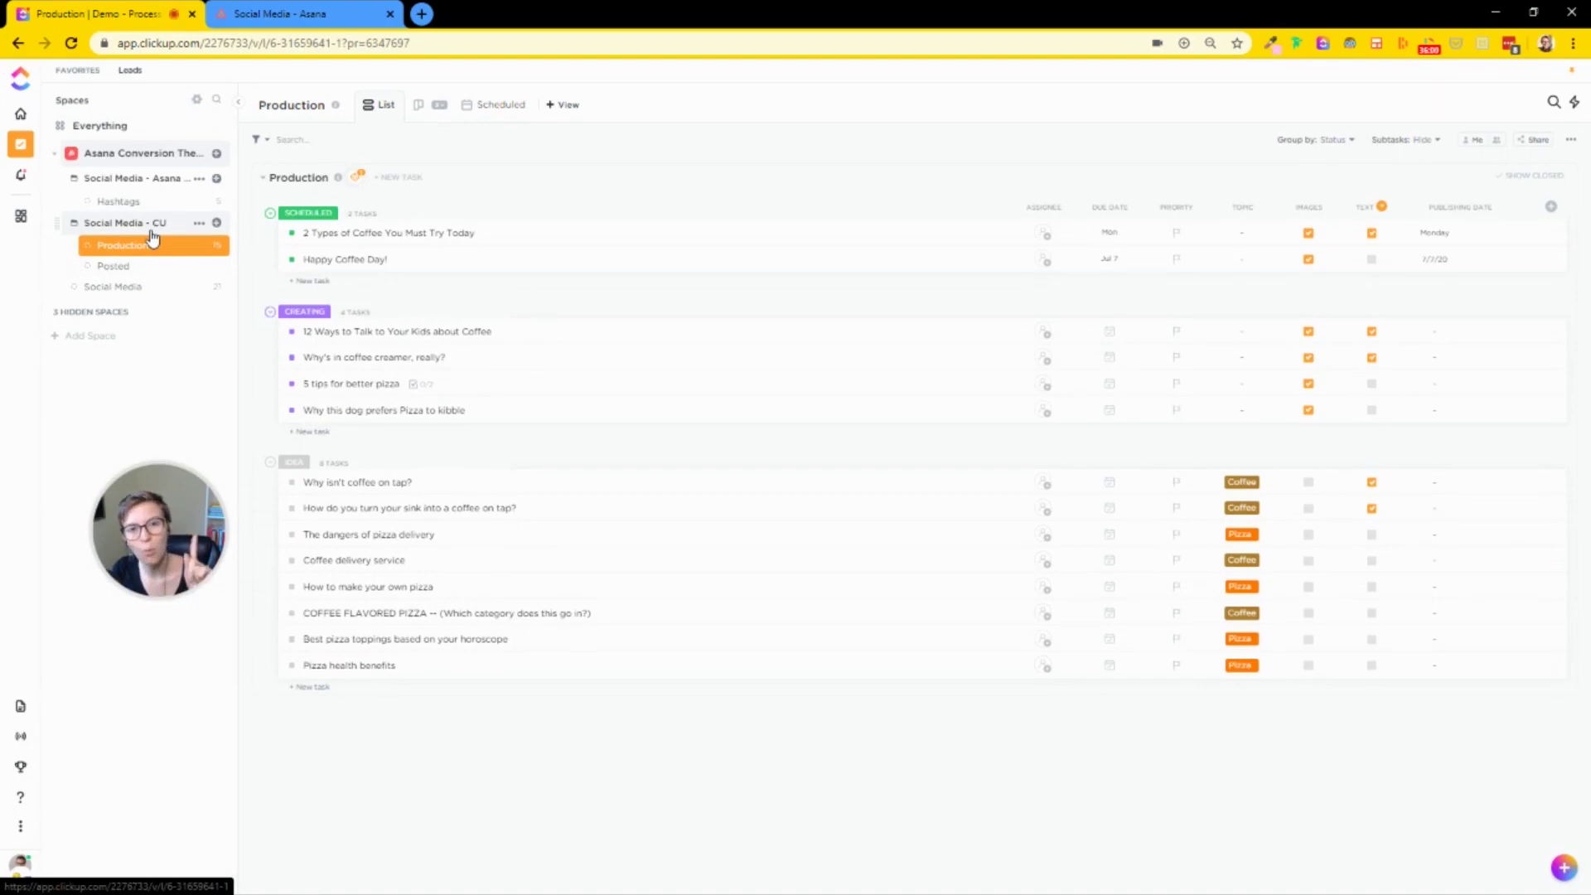
{"action": "left_click", "coordinate": [125, 203]}
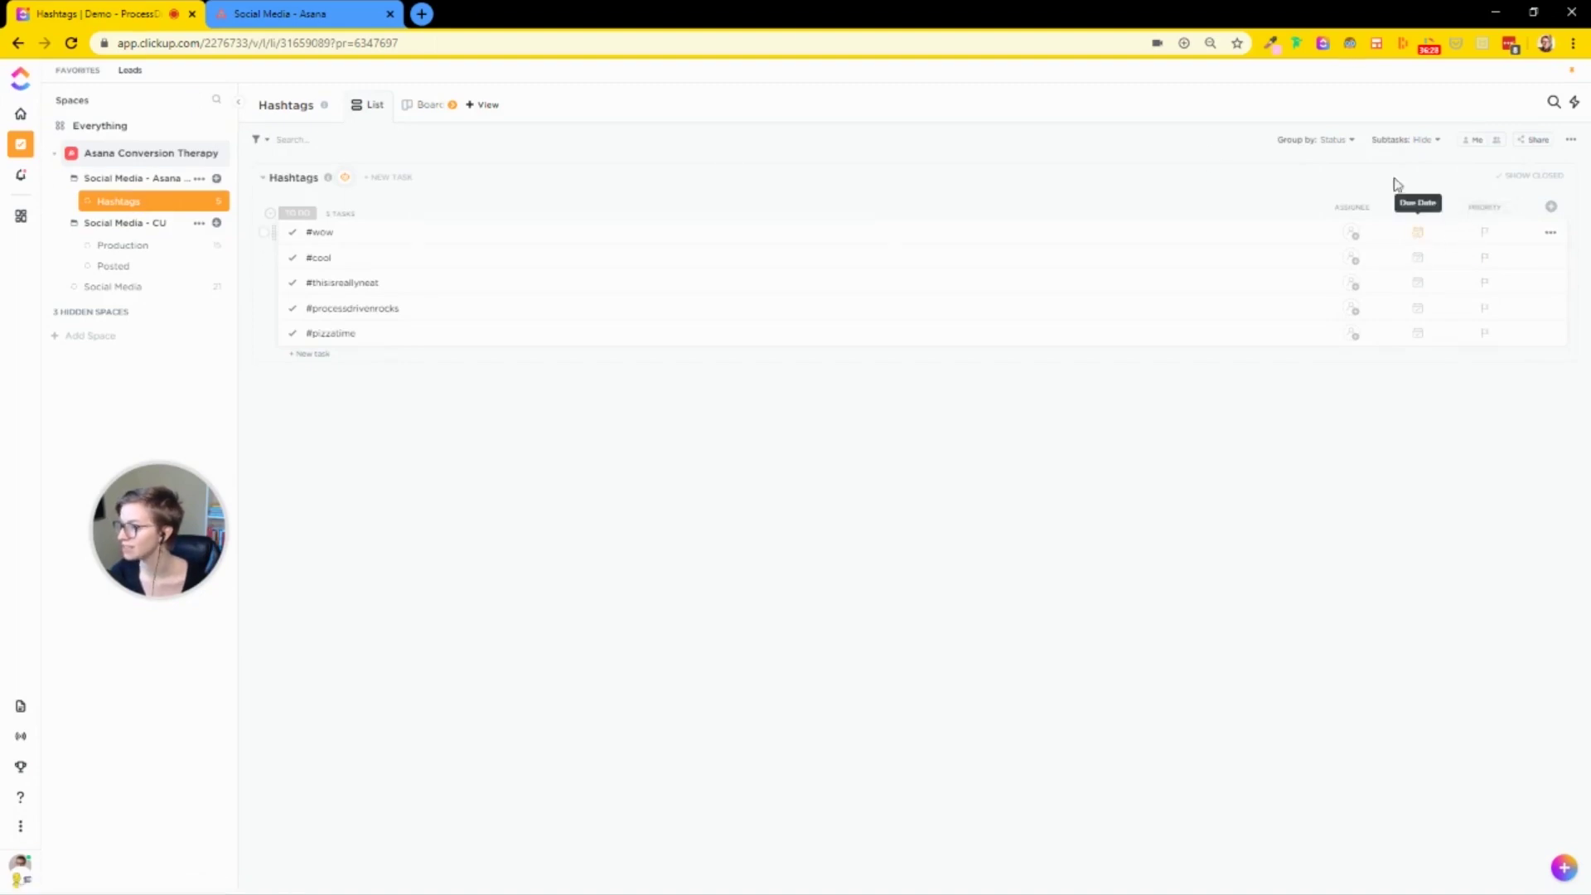
{"action": "left_click", "coordinate": [1418, 232]}
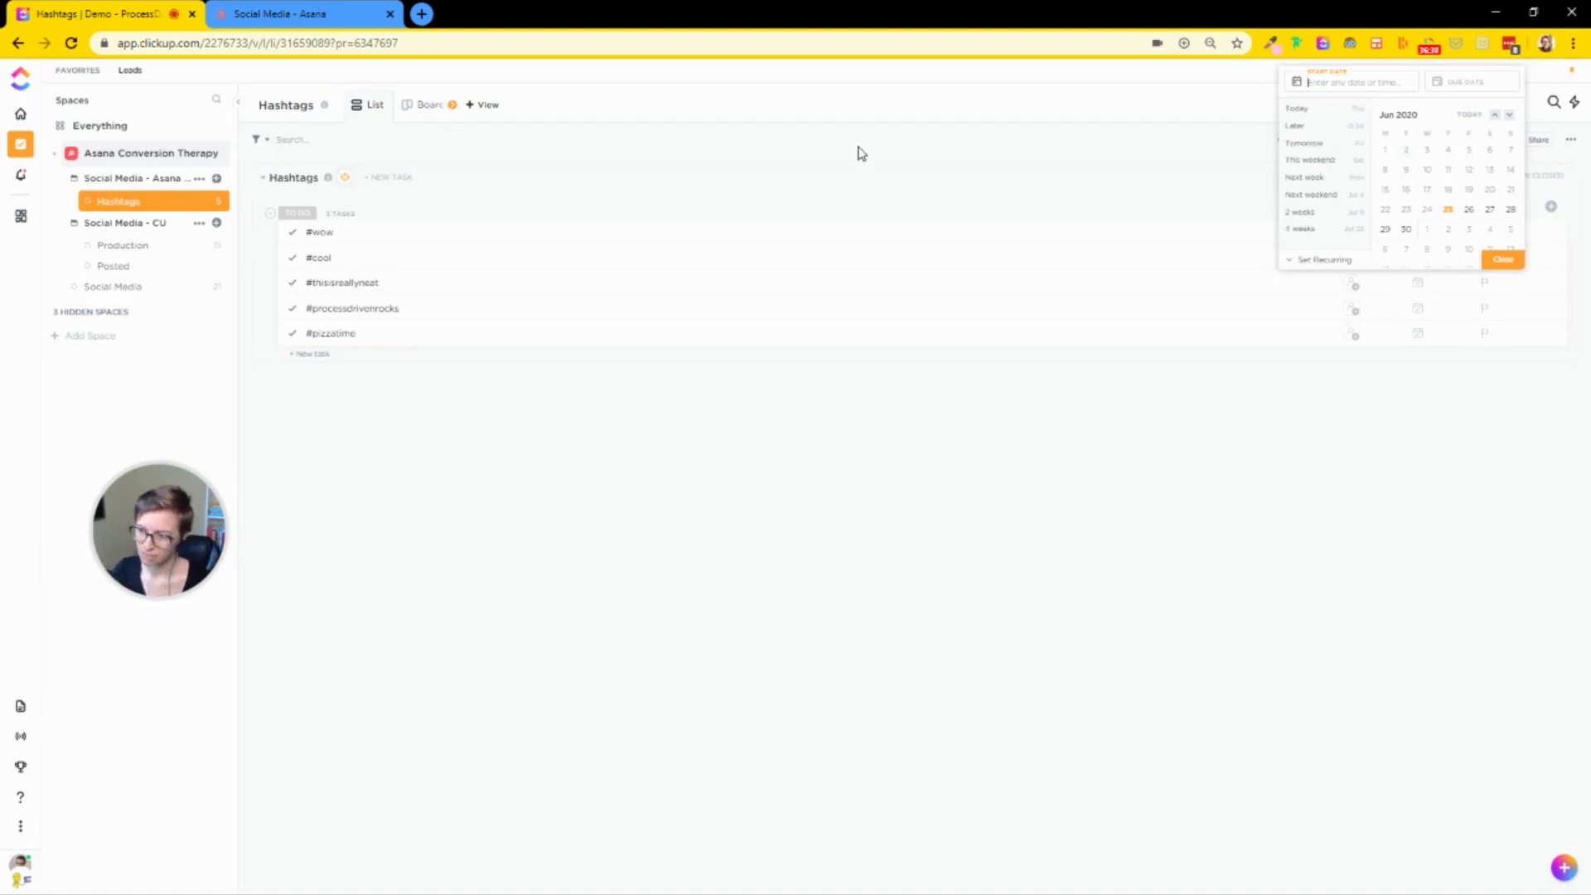
{"action": "left_click", "coordinate": [375, 432]}
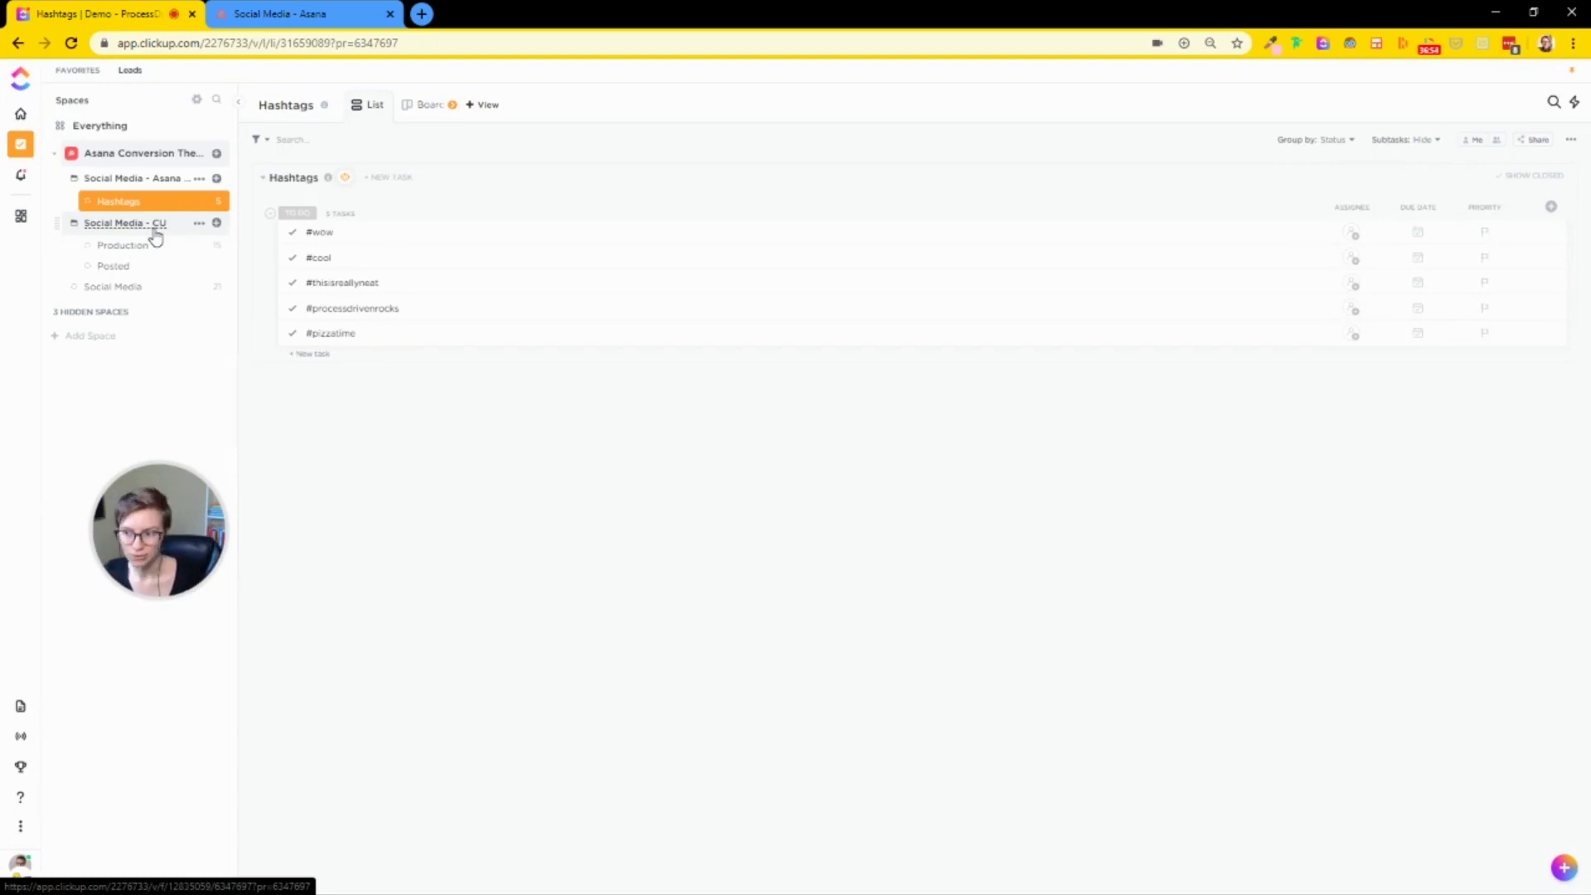
{"action": "left_click", "coordinate": [116, 222]}
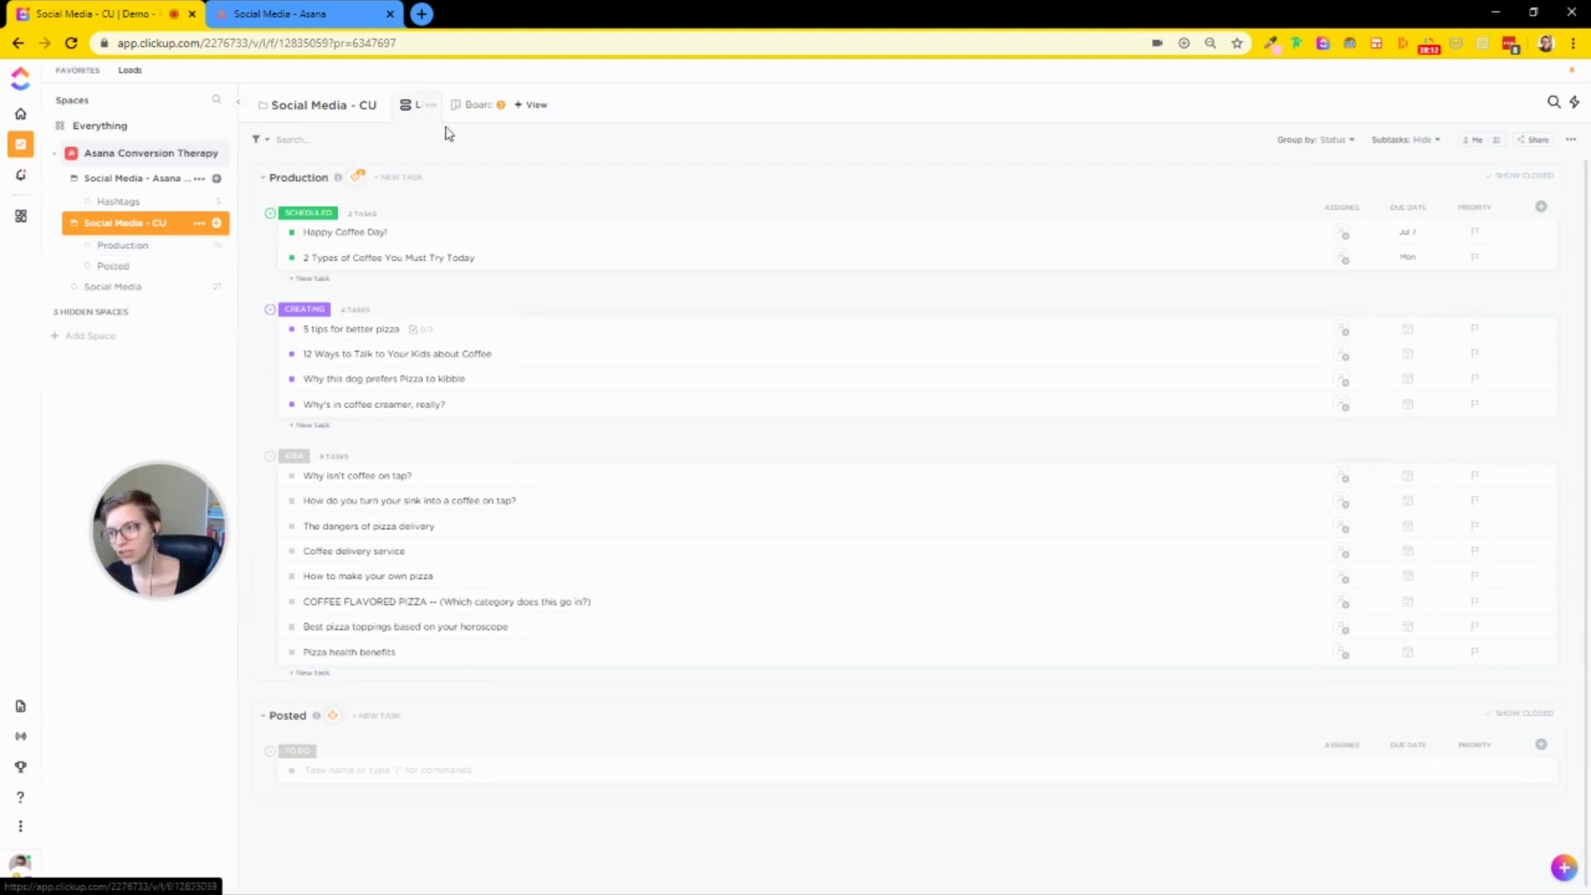
Step: Add a Chat view to the Social Media - CU folder and post the comment "Talk about things." in it
{"action": "left_click", "coordinate": [523, 106]}
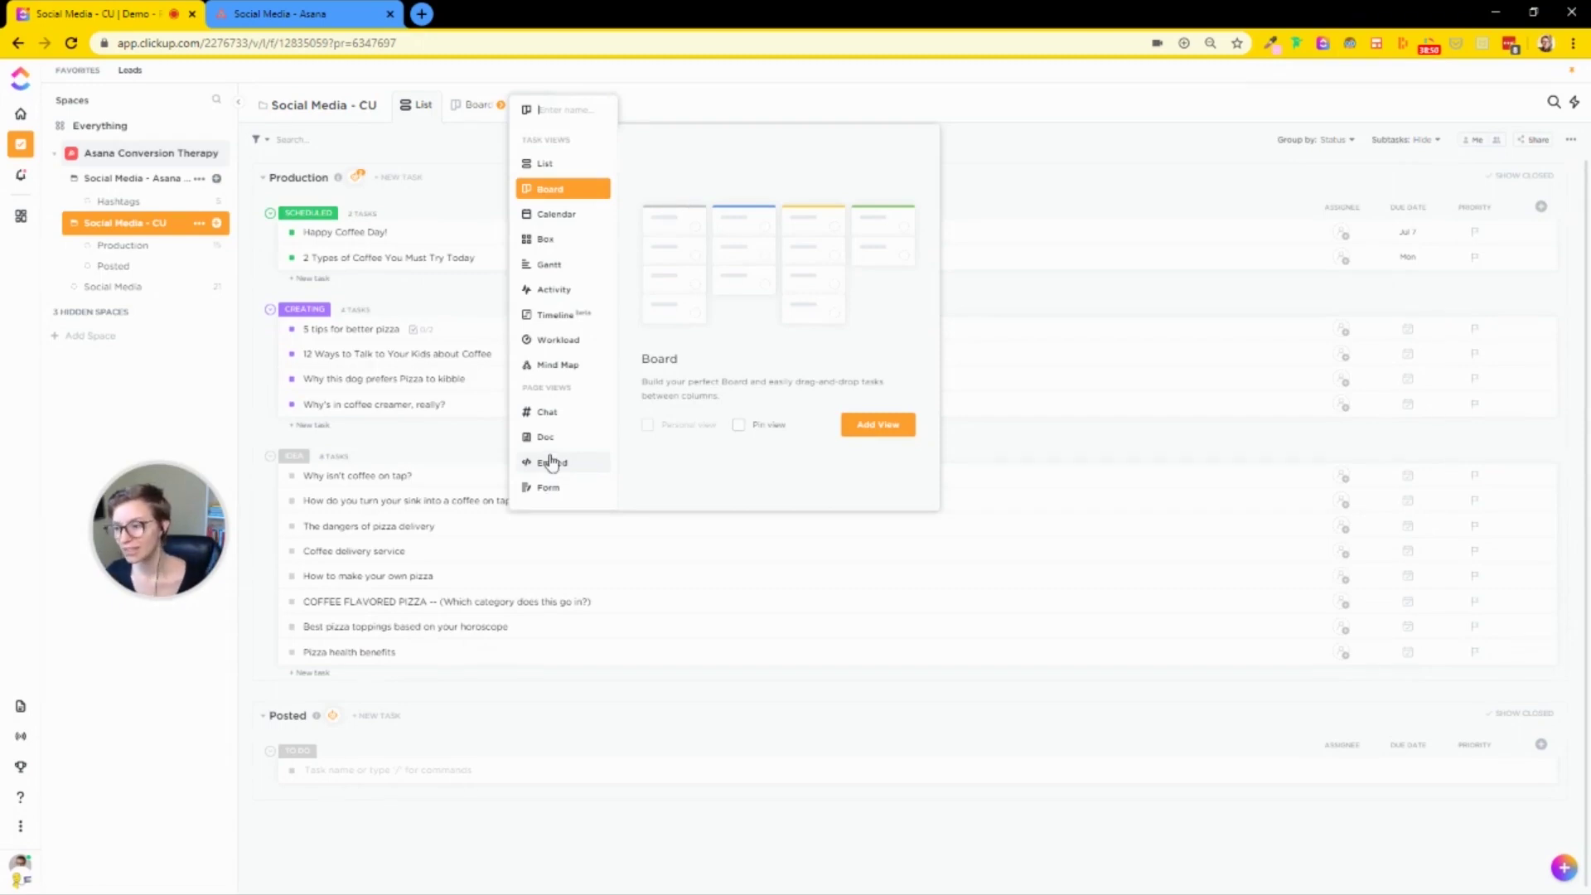
{"action": "left_click", "coordinate": [545, 415]}
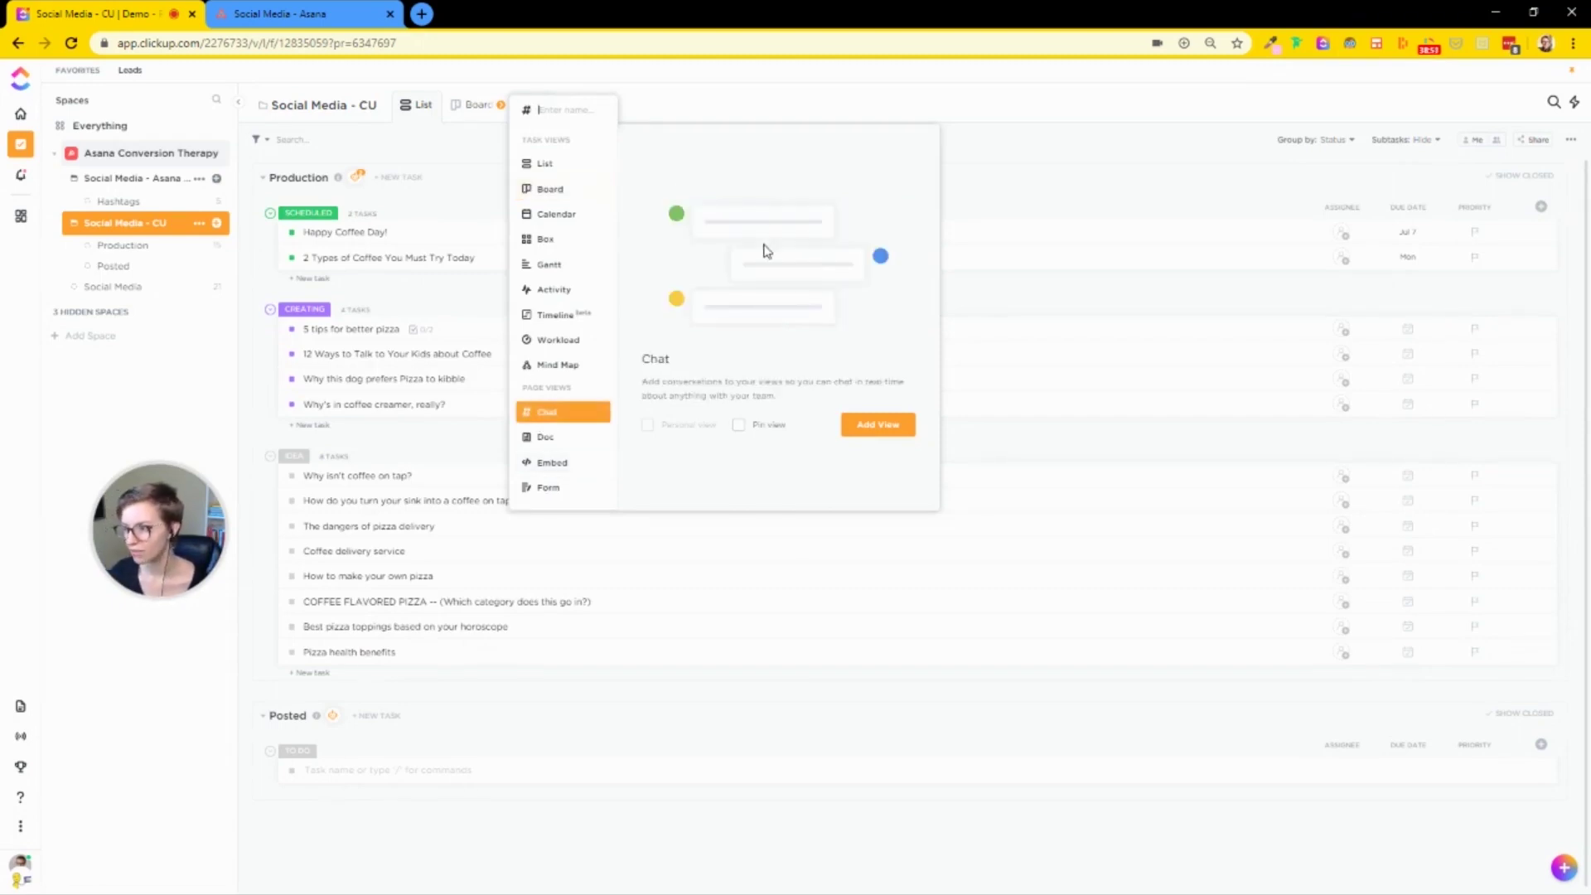
{"action": "left_click", "coordinate": [877, 428]}
{"action": "left_click", "coordinate": [906, 453]}
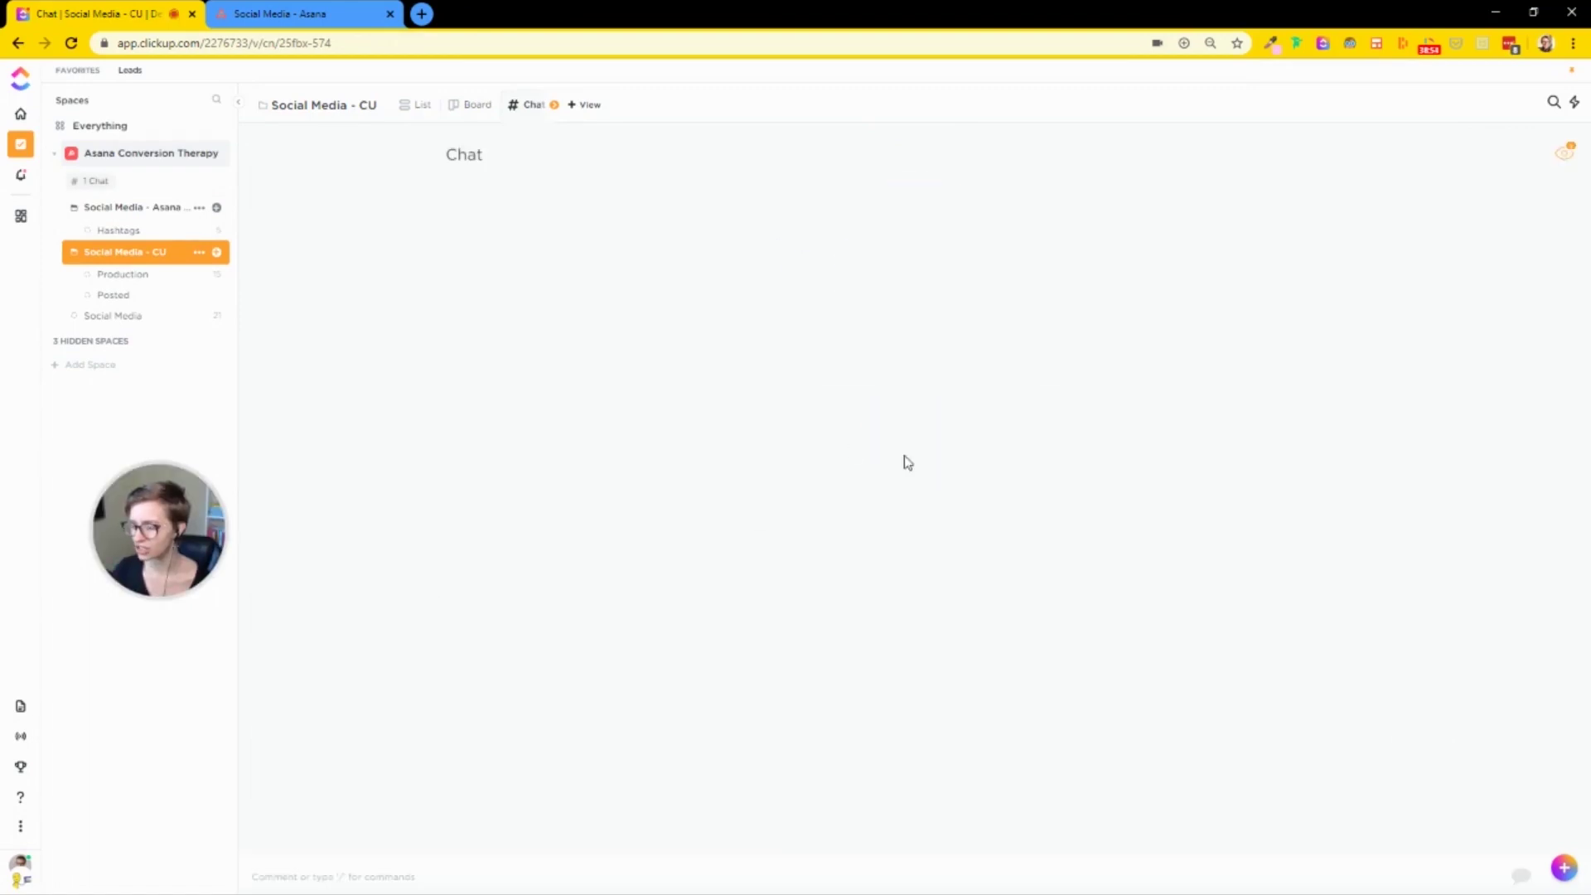
{"action": "left_click", "coordinate": [545, 877]}
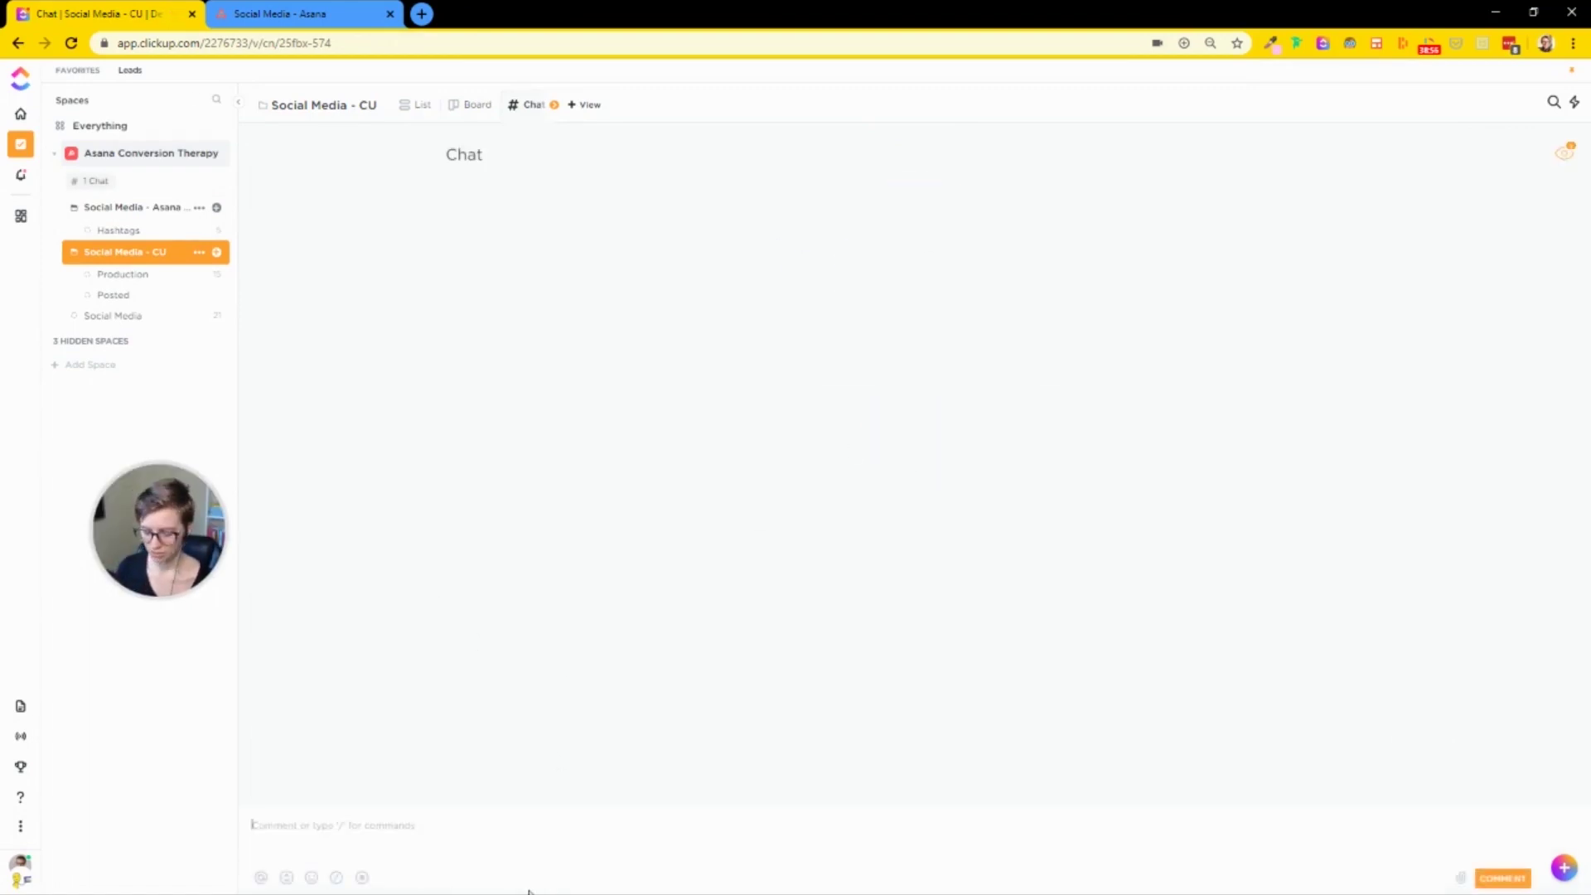
{"action": "type", "text": "Talk about things"}
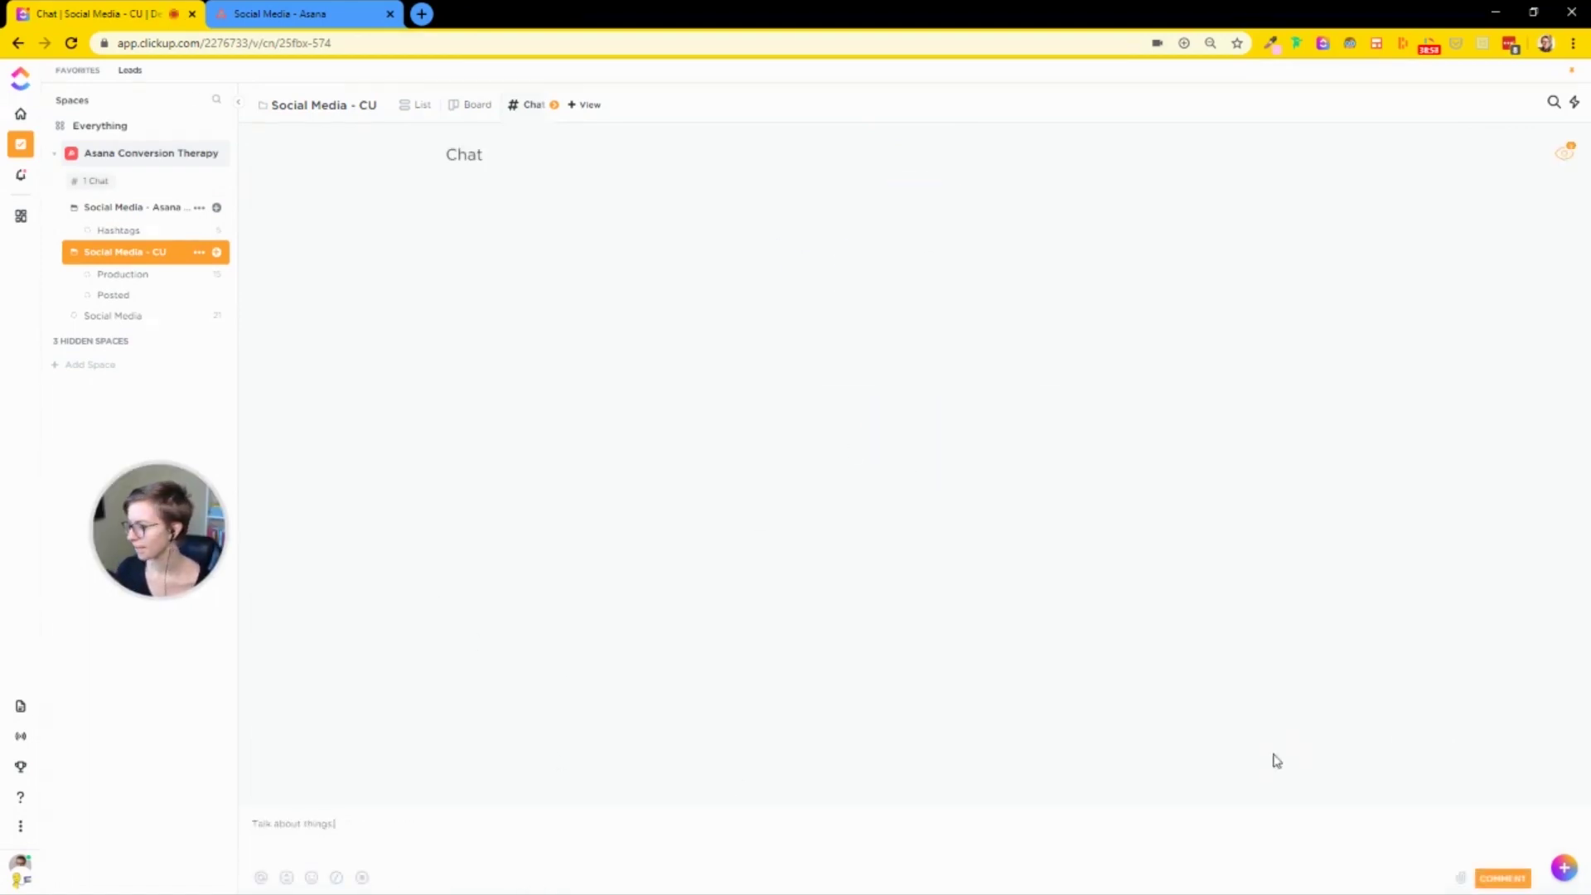
{"action": "left_click", "coordinate": [1493, 880]}
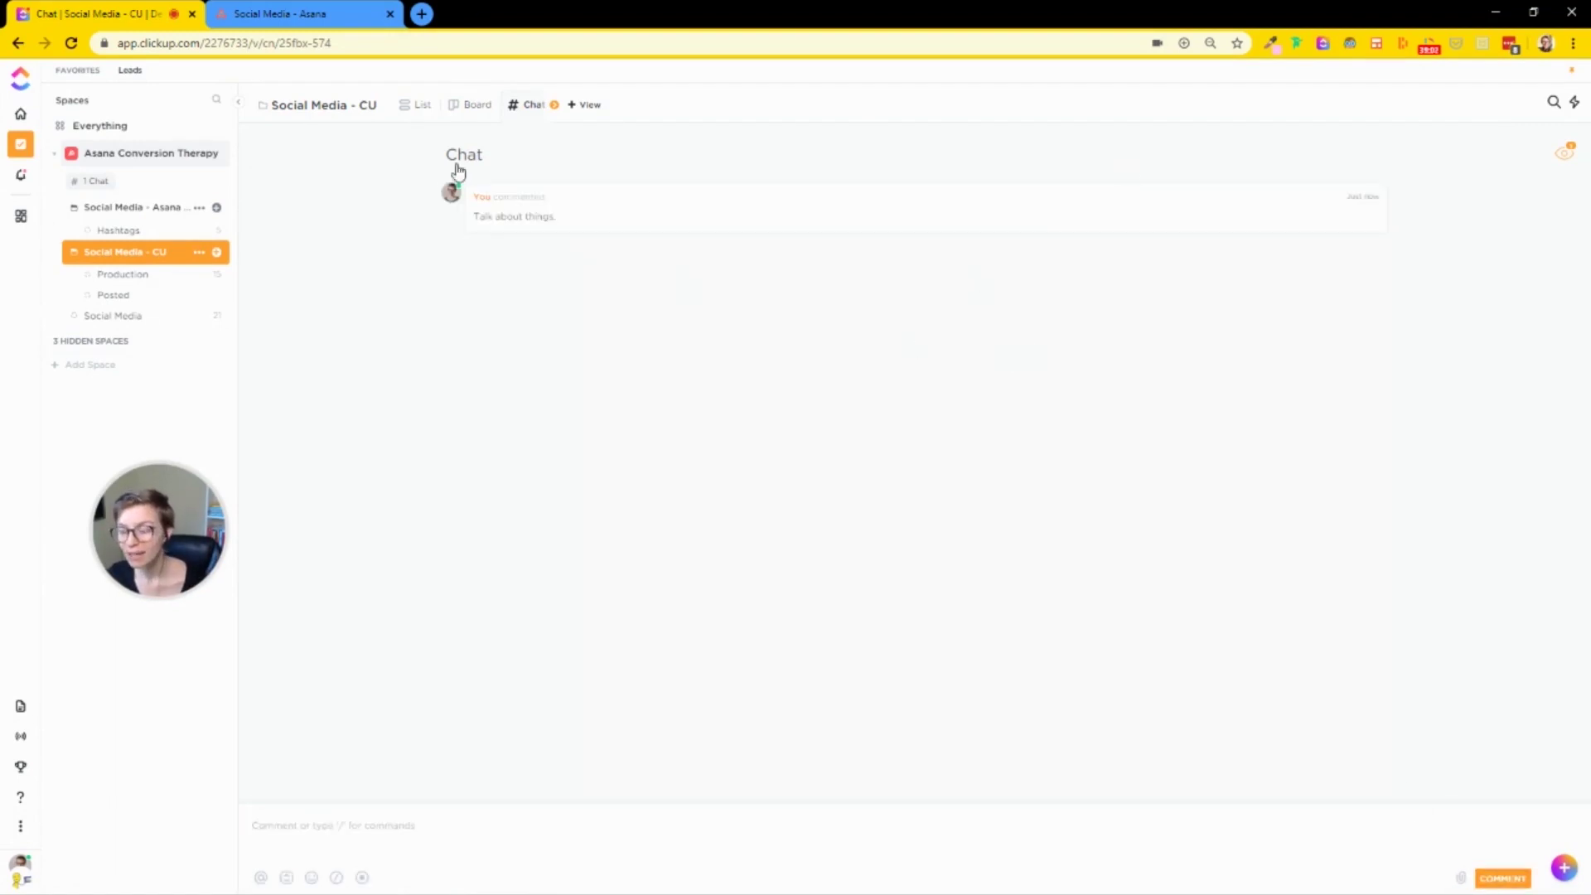
Step: Add a Doc view named Hashtags to the Social Media - CU folder and title its blank page Hashtags
{"action": "left_click", "coordinate": [587, 125]}
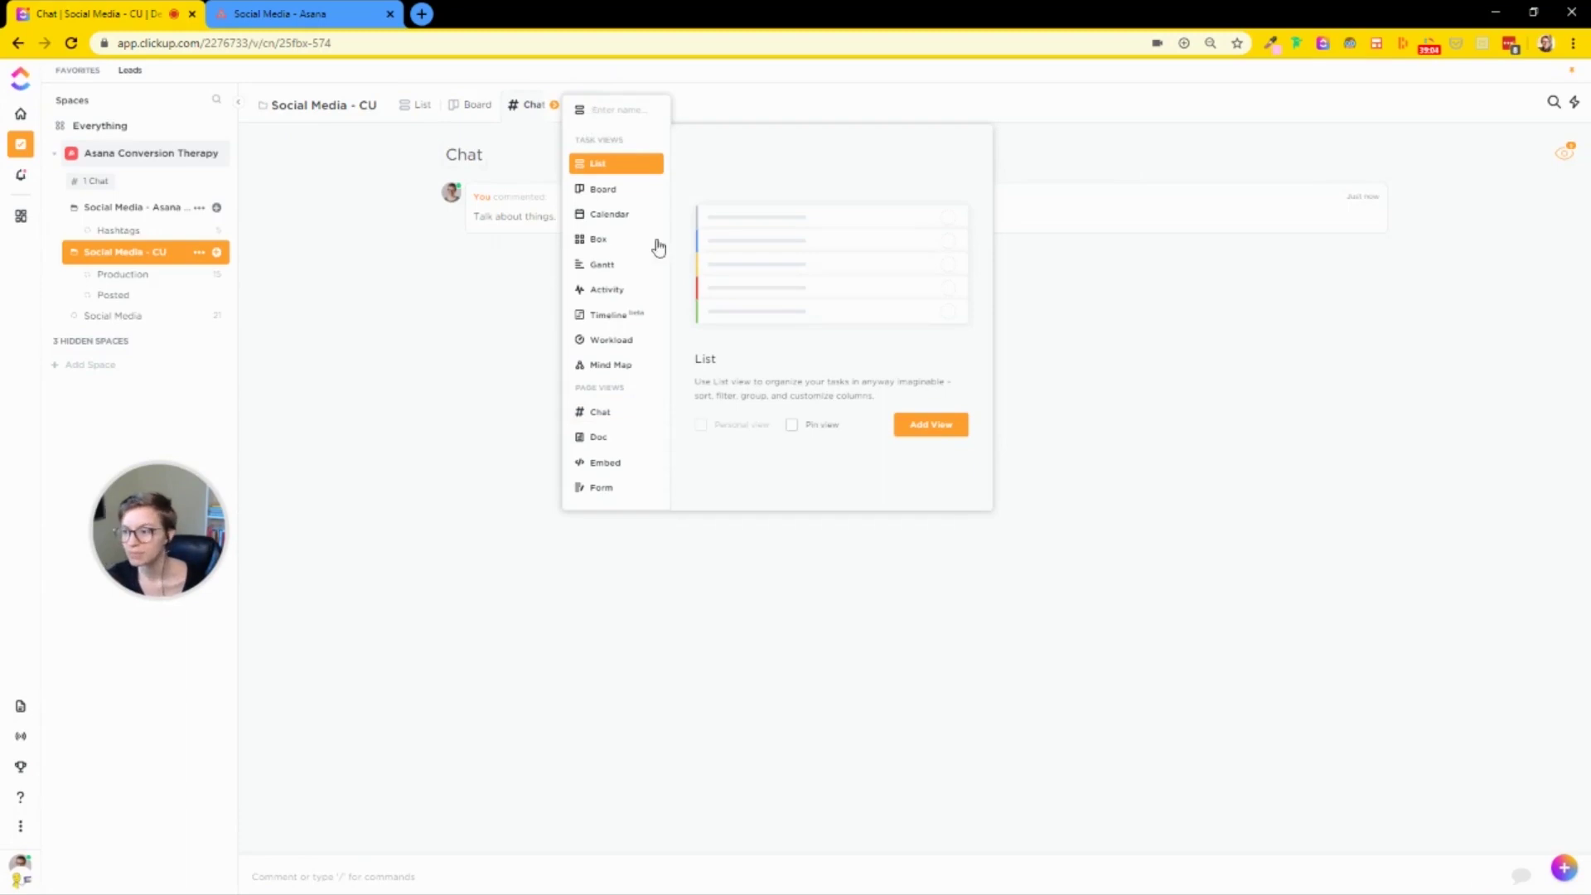
{"action": "left_click", "coordinate": [619, 449]}
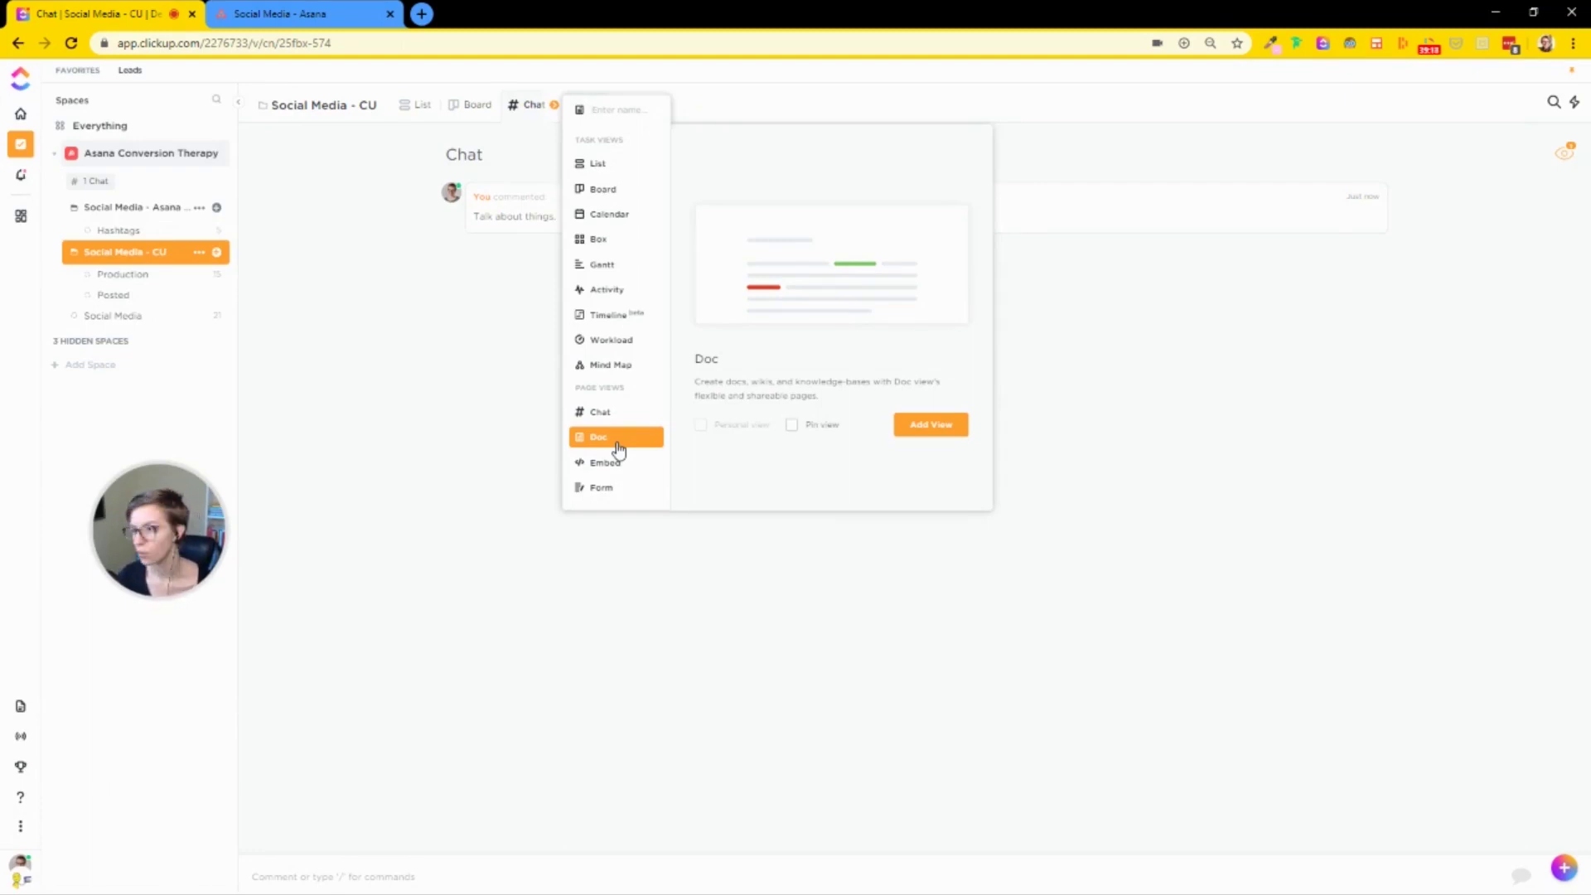
{"action": "type", "text": "Social Media"}
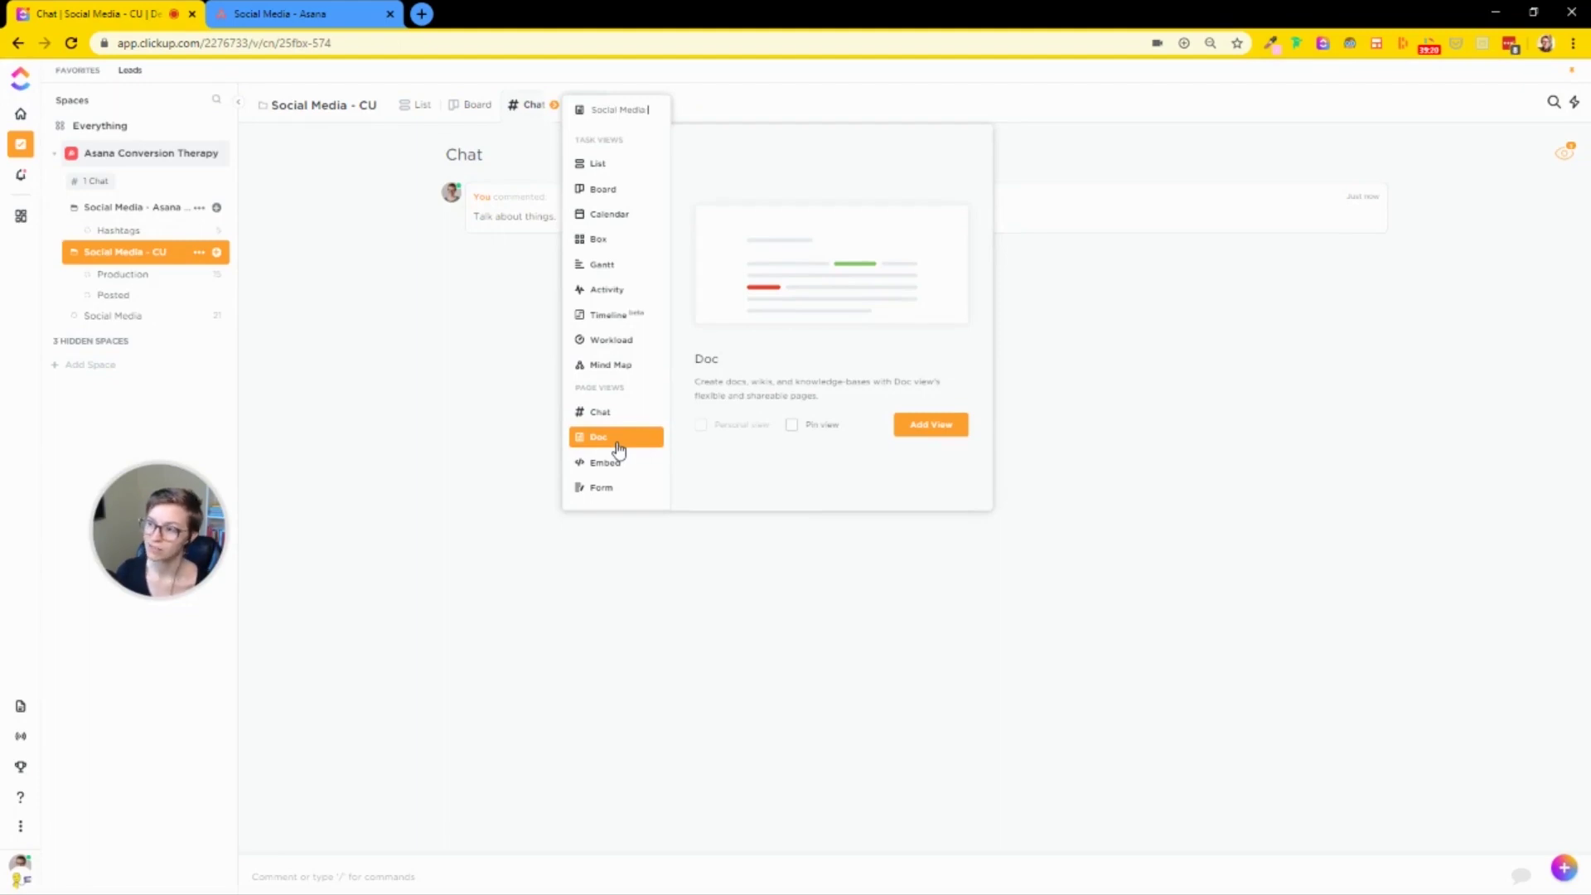
{"action": "key", "text": "ctrl+a"}
{"action": "type", "text": "Hashtags"}
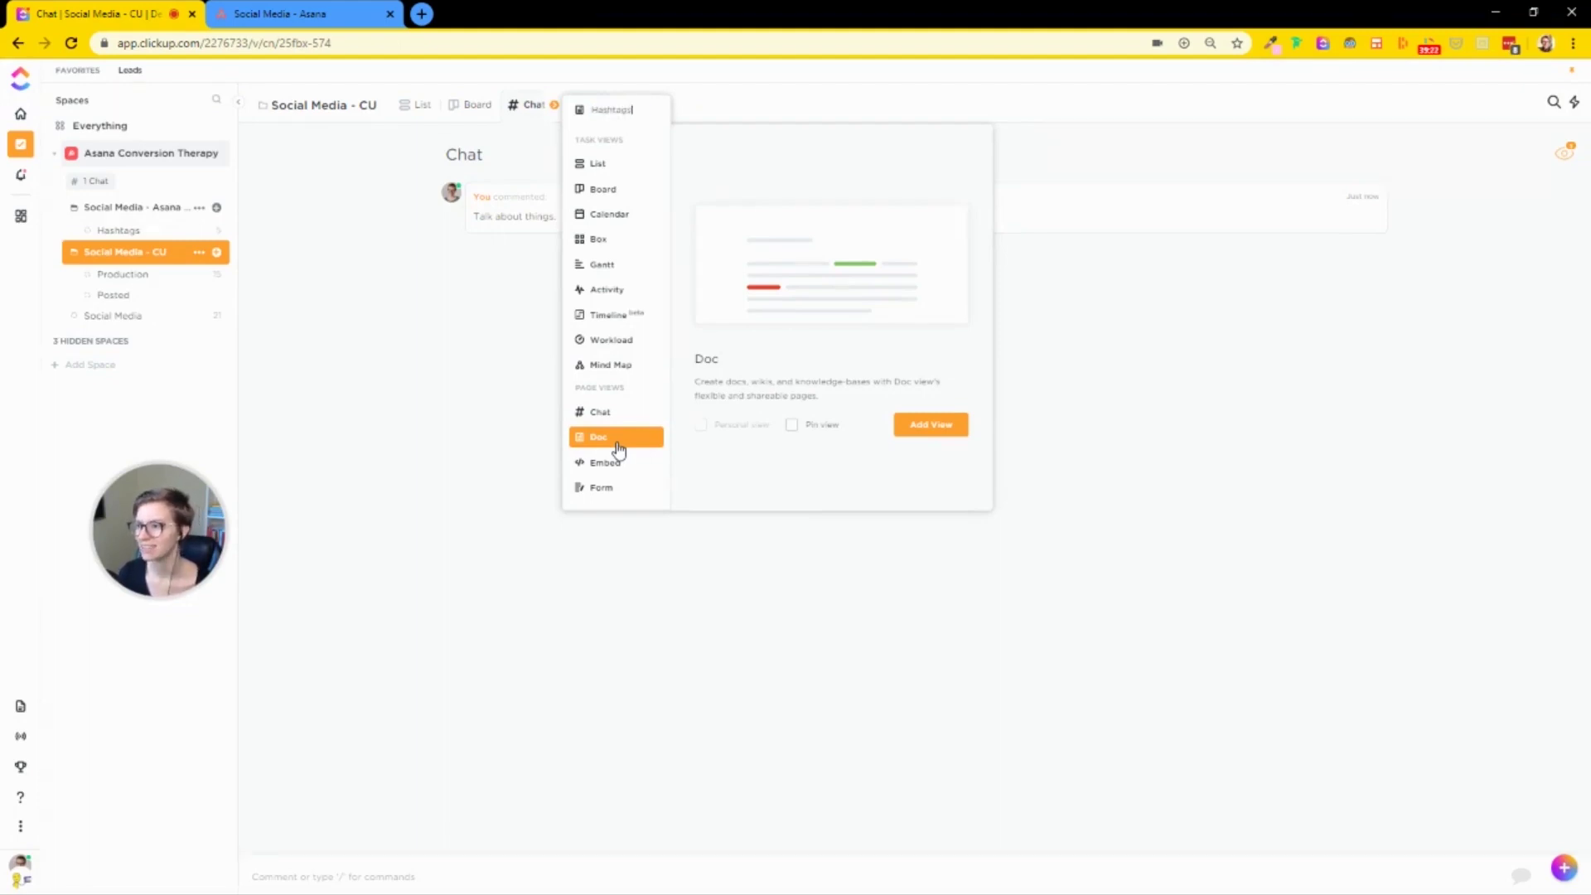
{"action": "key", "text": "Return"}
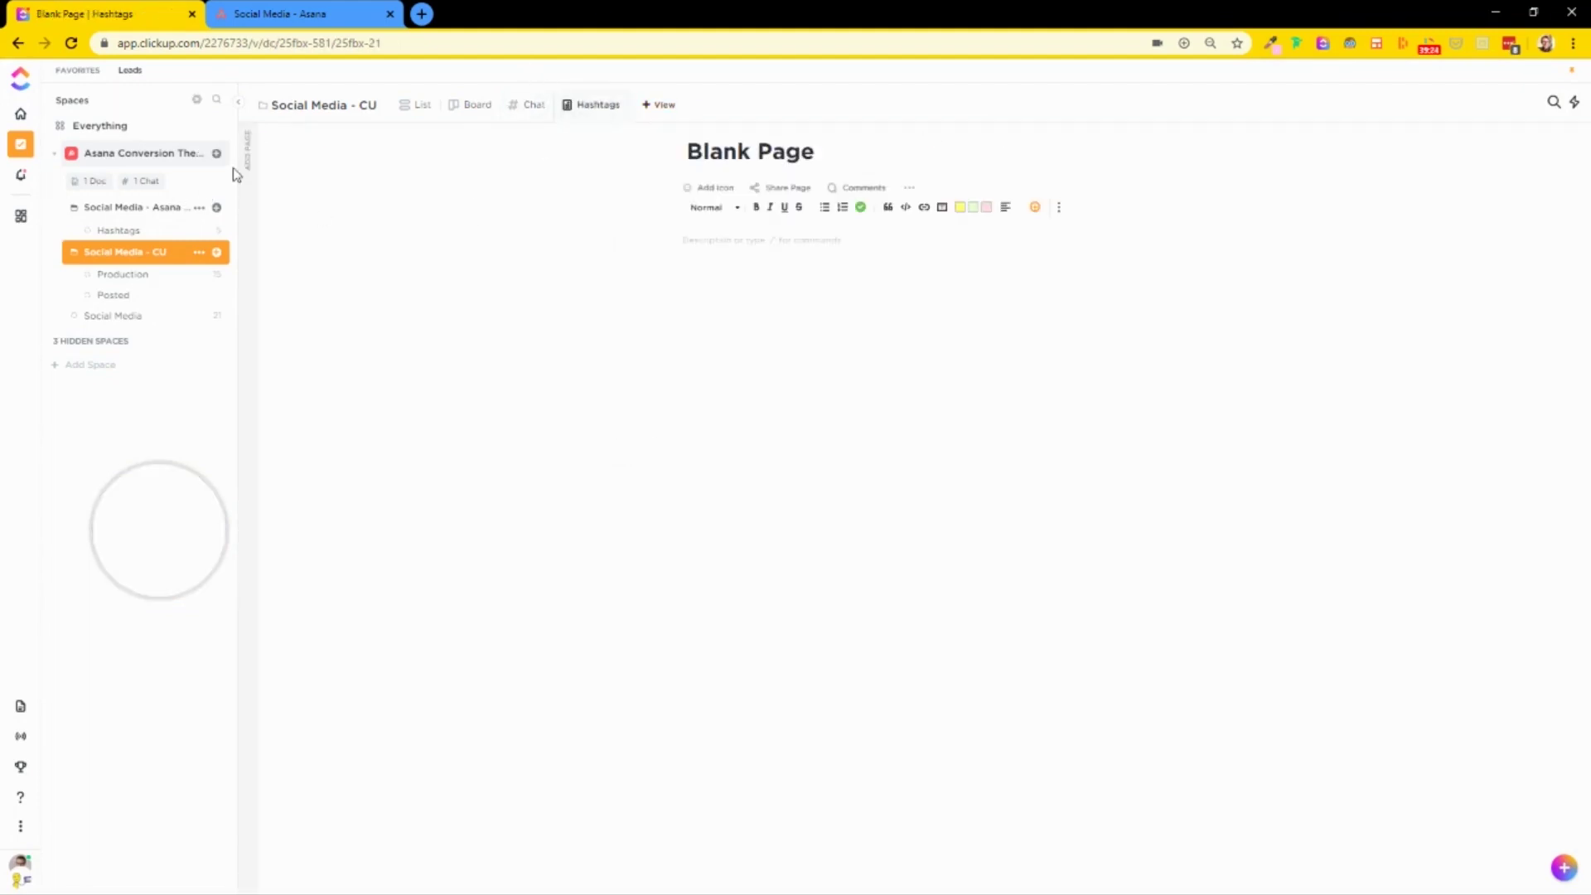
{"action": "left_click", "coordinate": [835, 149]}
{"action": "key", "text": "ctrl+a"}
{"action": "type", "text": "Hashtags"}
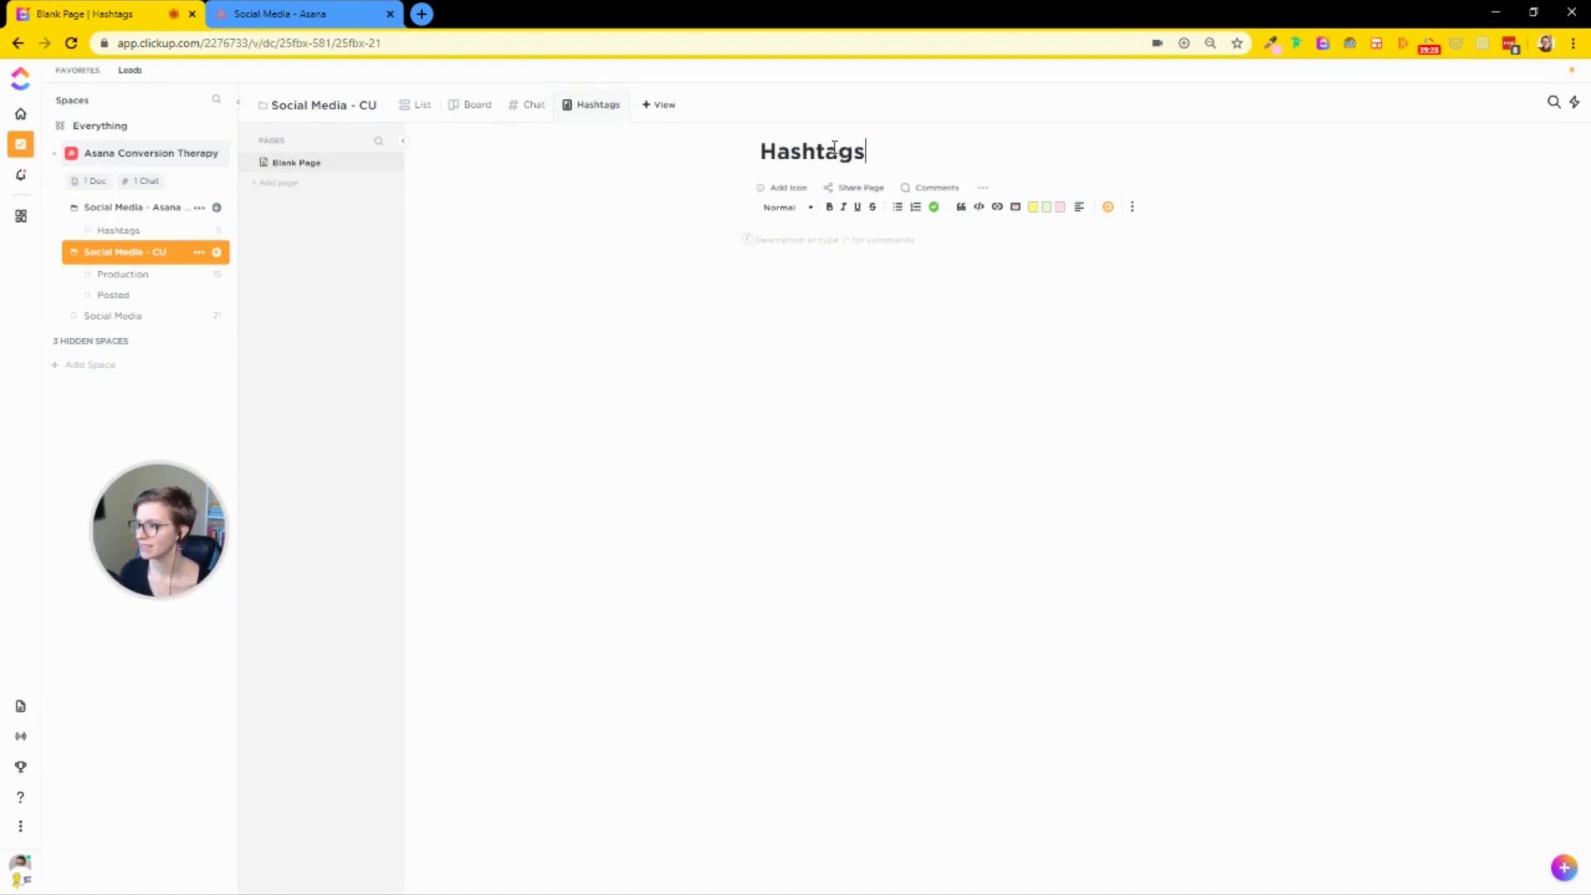
Step: Copy all the task names from the Hashtags list, paste them into the Hashtags doc page, and show the doc's page list
{"action": "left_click", "coordinate": [168, 233]}
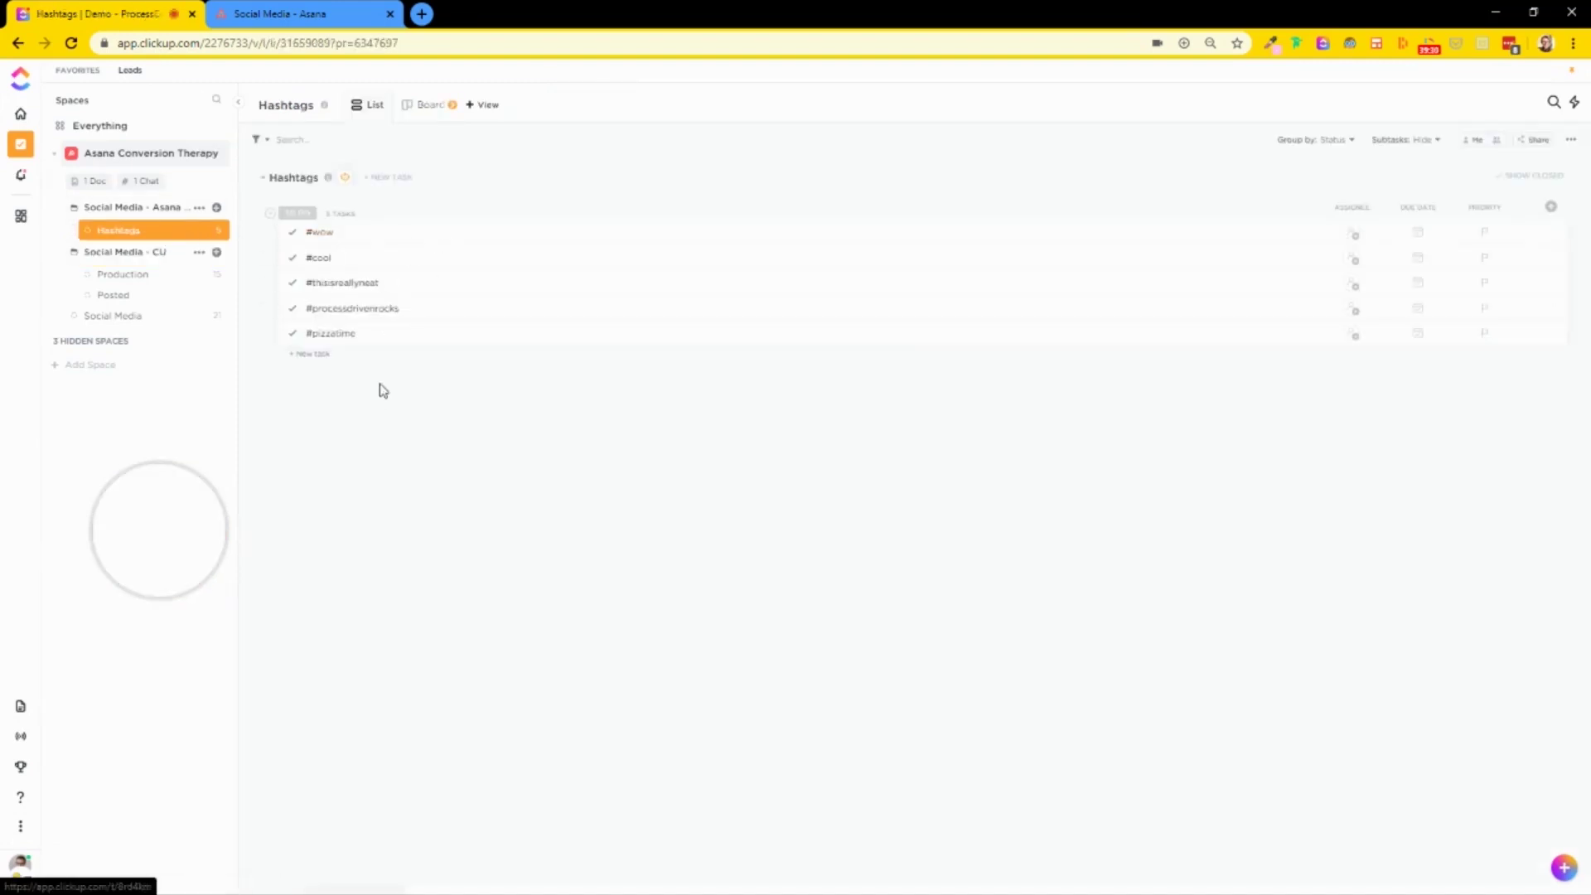
{"action": "left_click", "coordinate": [265, 235]}
{"action": "left_click", "coordinate": [265, 334], "text": "shift"}
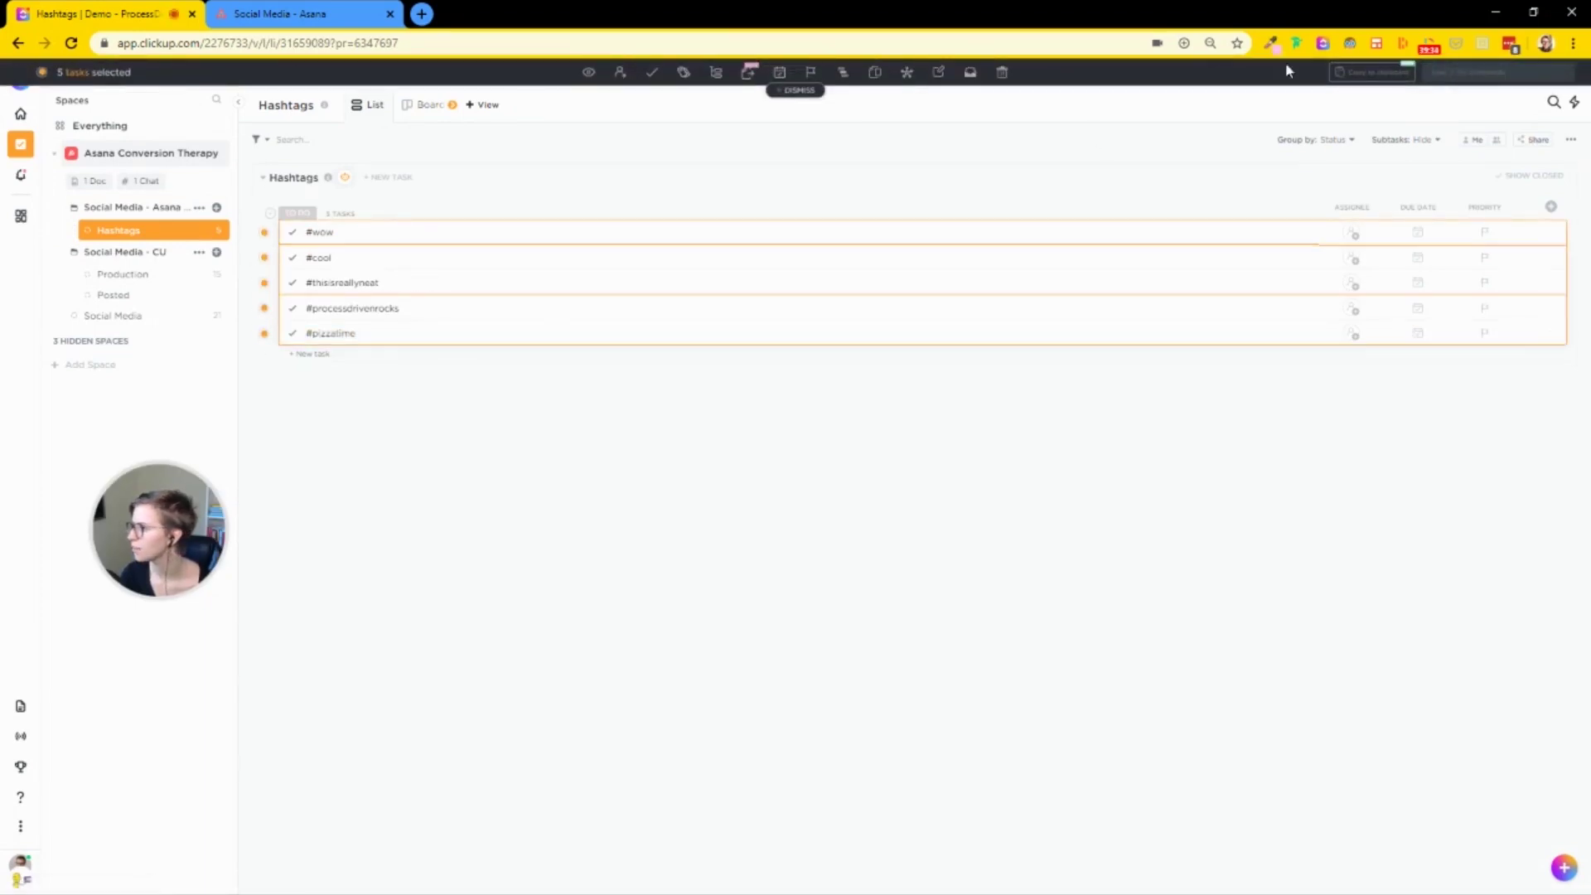
{"action": "left_click", "coordinate": [1351, 72]}
{"action": "left_click", "coordinate": [1386, 236]}
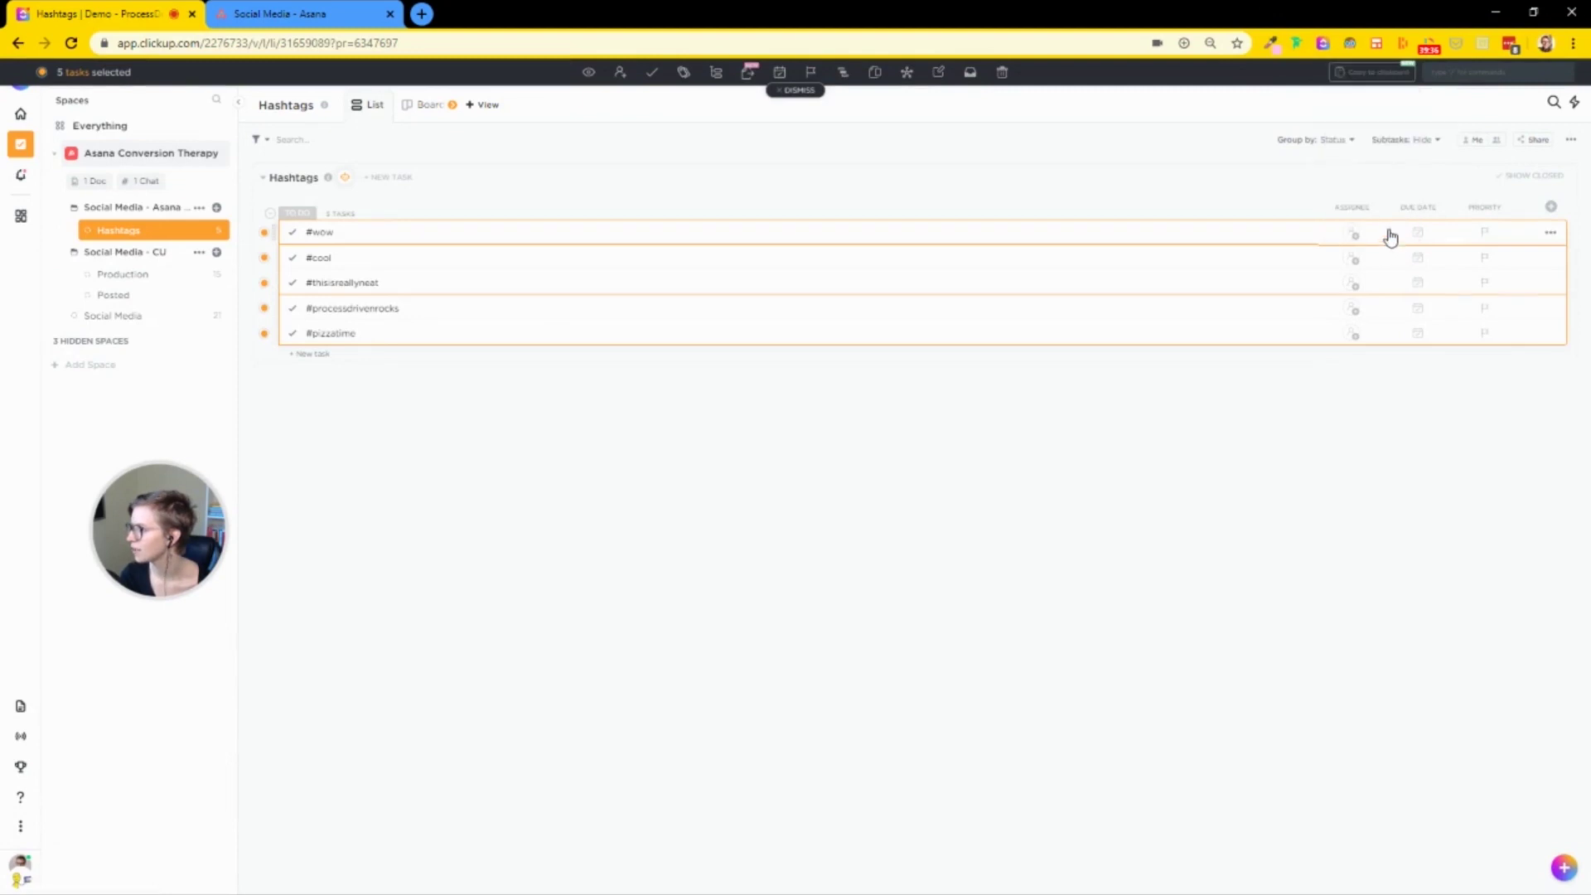
{"action": "left_click", "coordinate": [103, 258]}
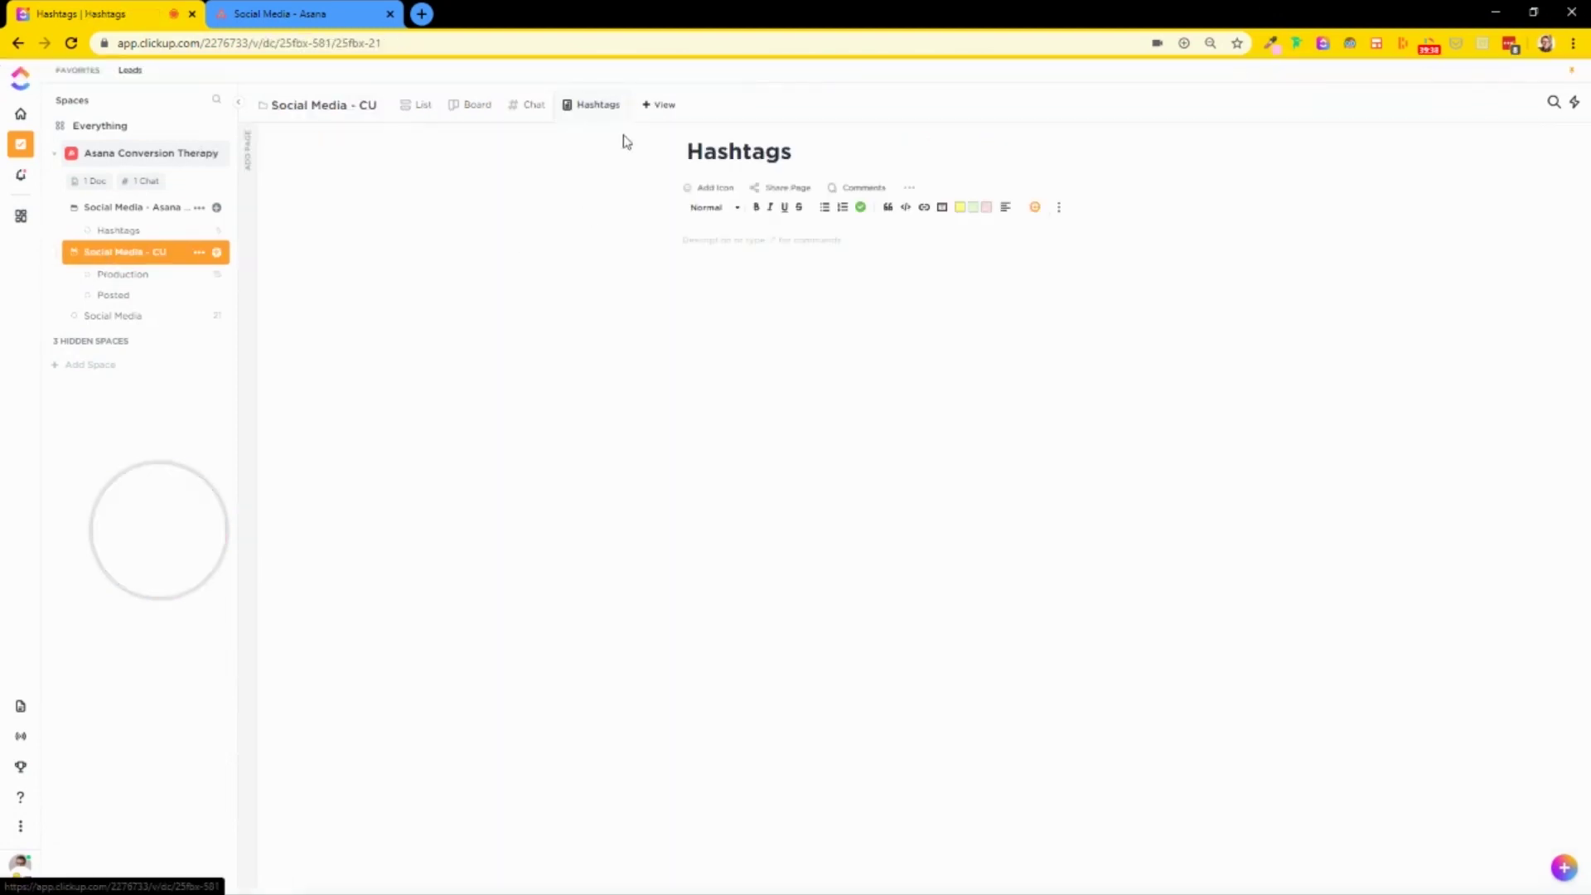
{"action": "right_click", "coordinate": [701, 241]}
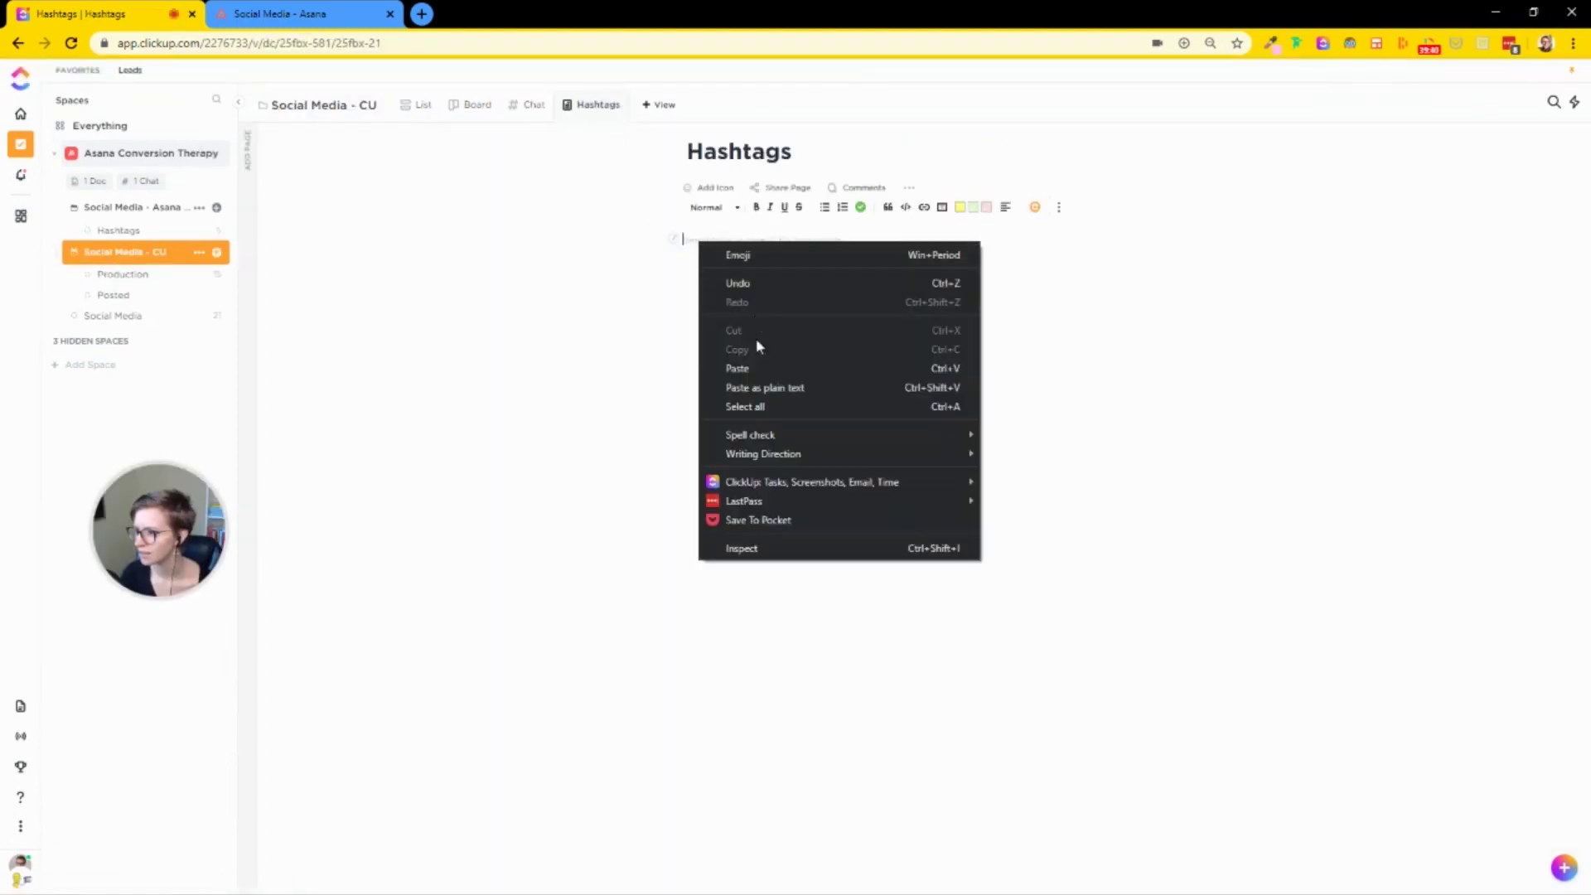
{"action": "left_click", "coordinate": [745, 366]}
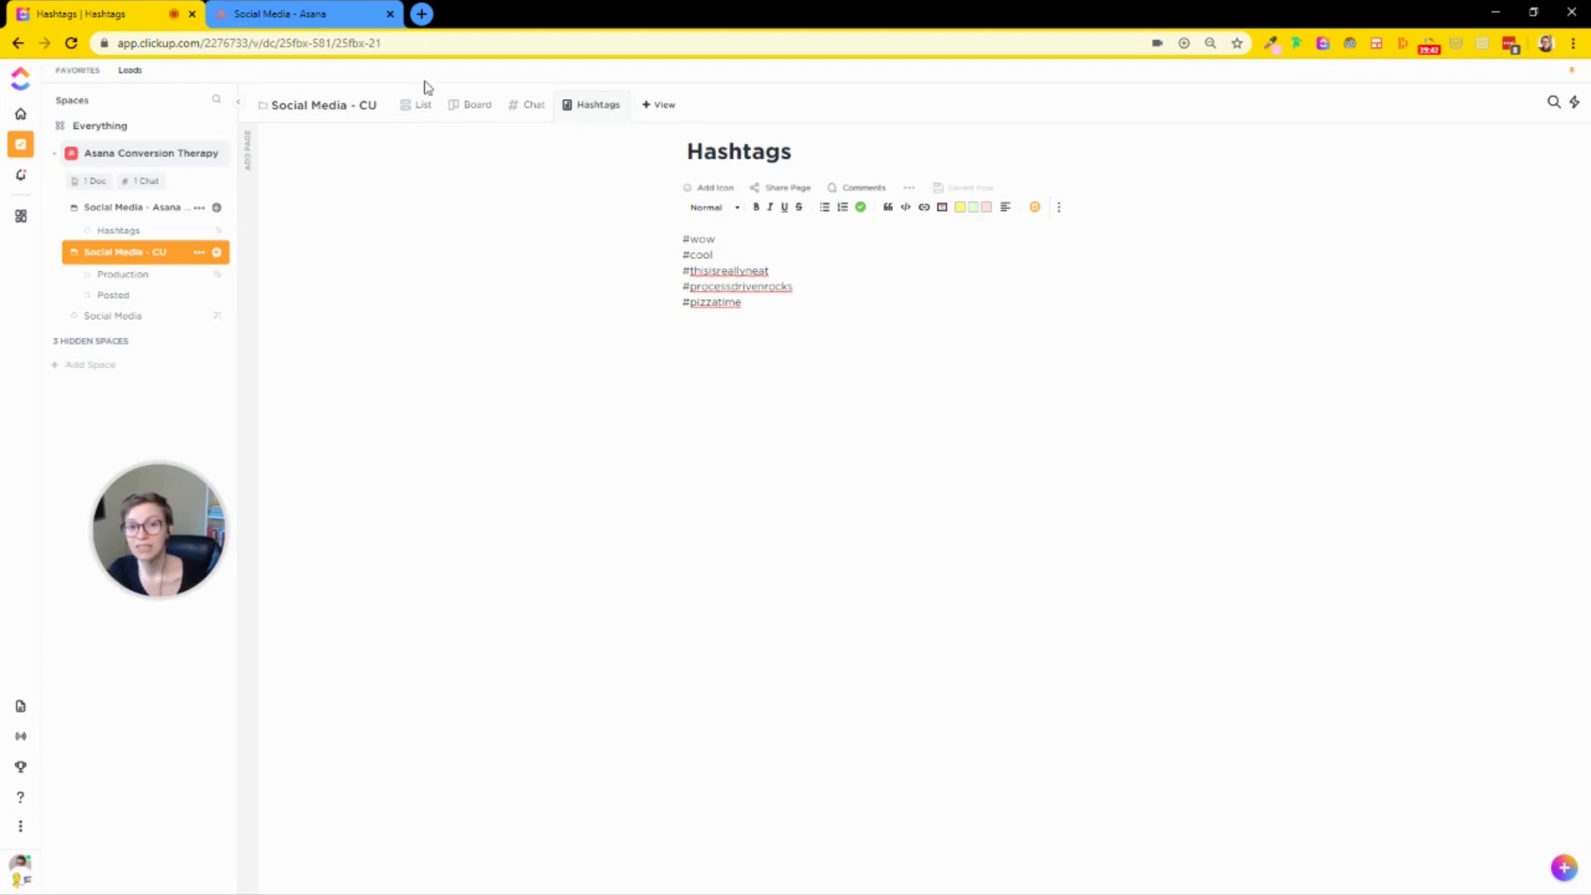
{"action": "left_click", "coordinate": [249, 161]}
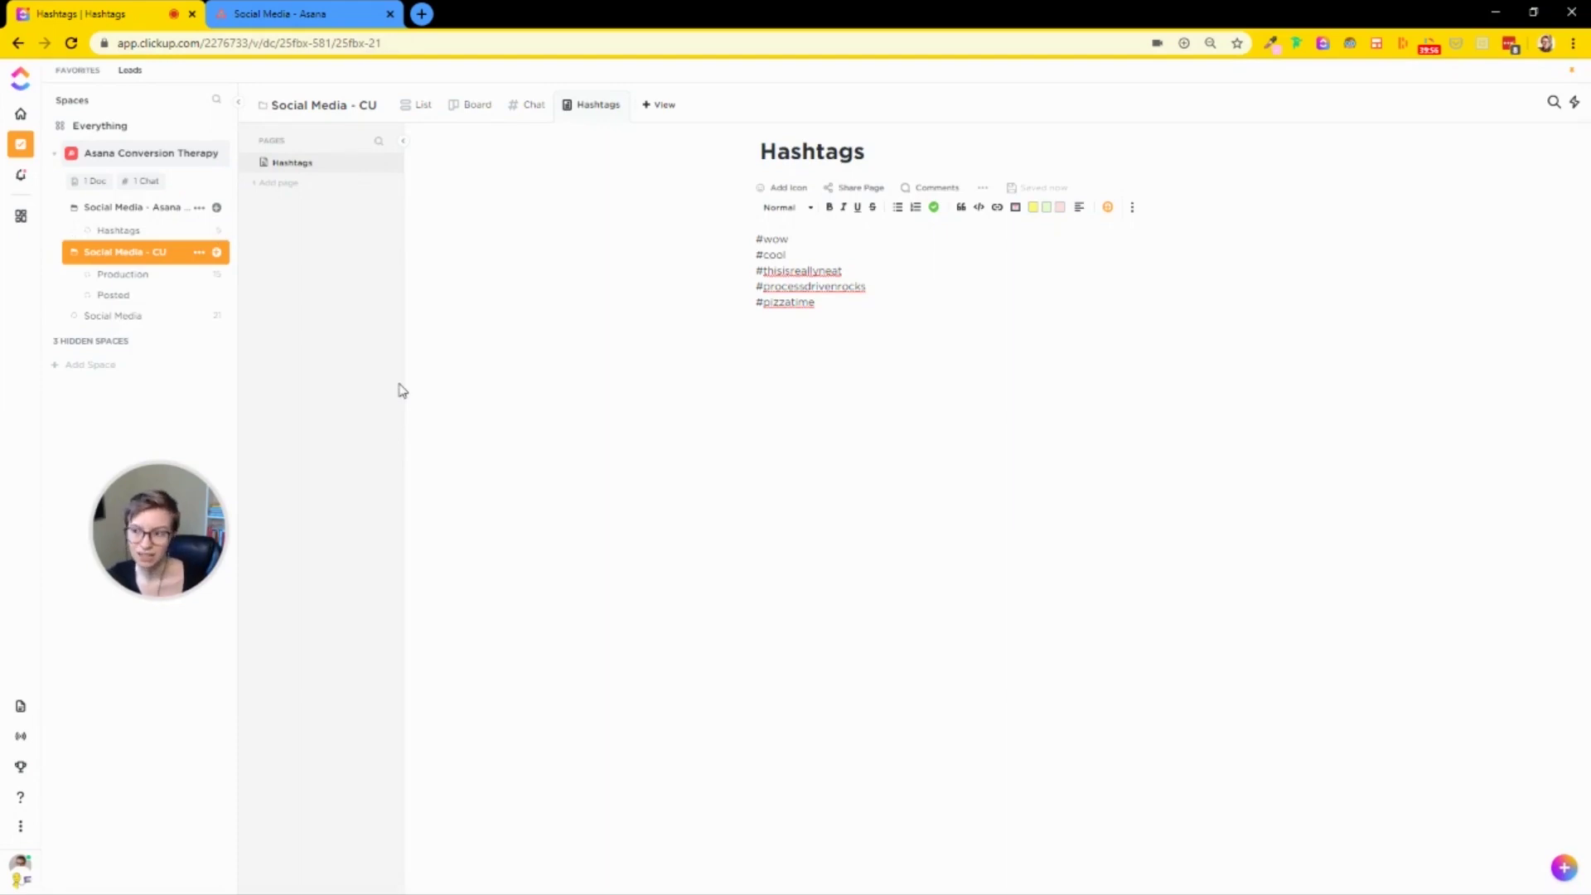
Step: Close the #wow task in the old Hashtags list, and delete the whole list
{"action": "left_click", "coordinate": [179, 232]}
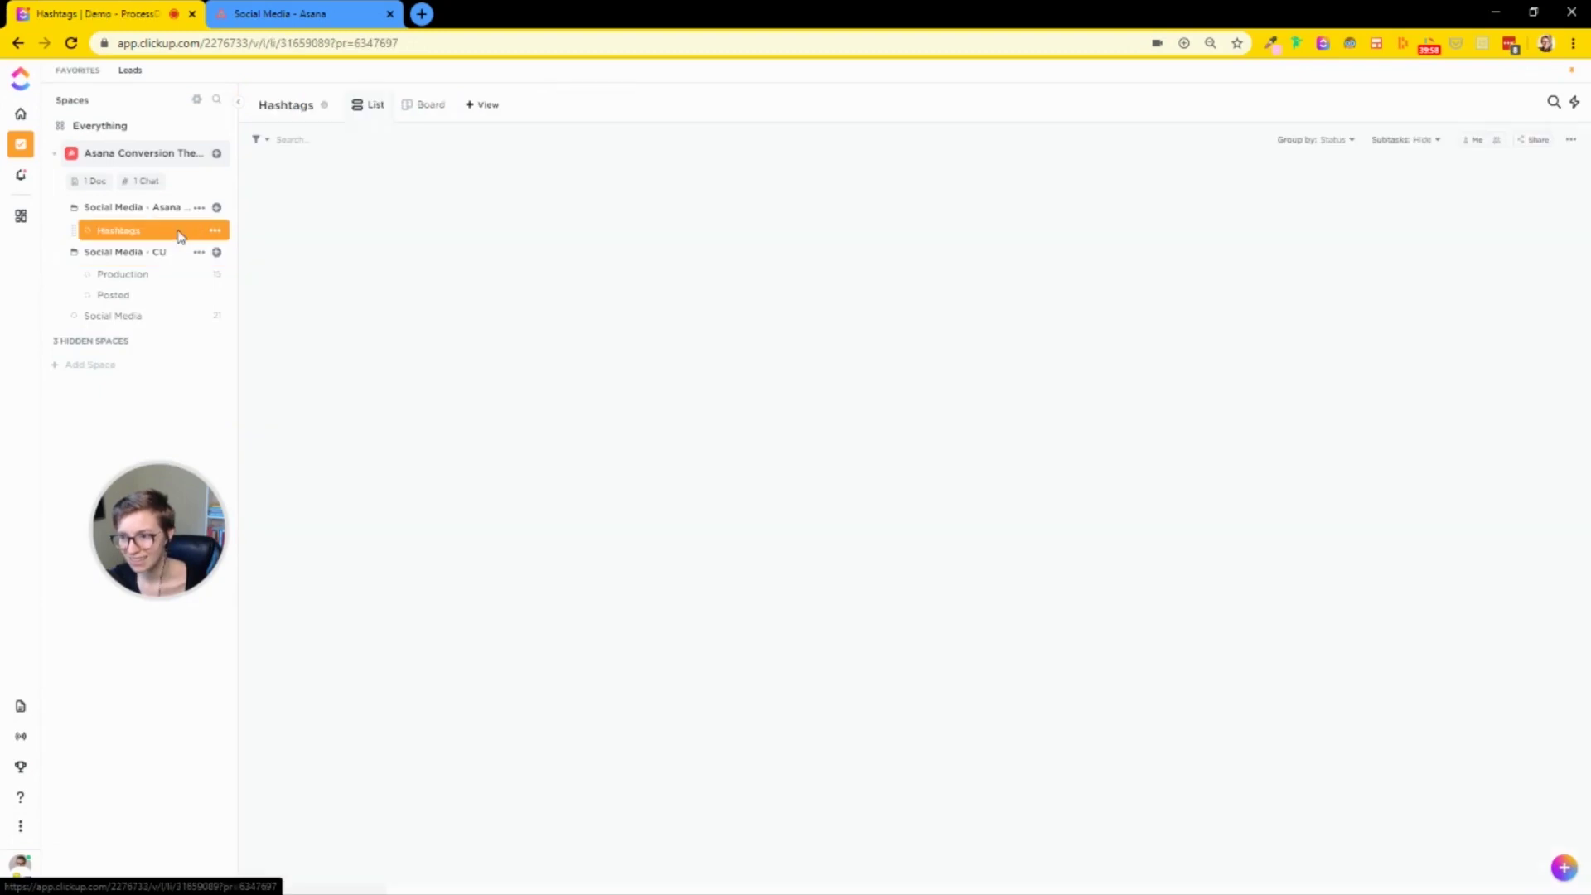
{"action": "left_click", "coordinate": [288, 233]}
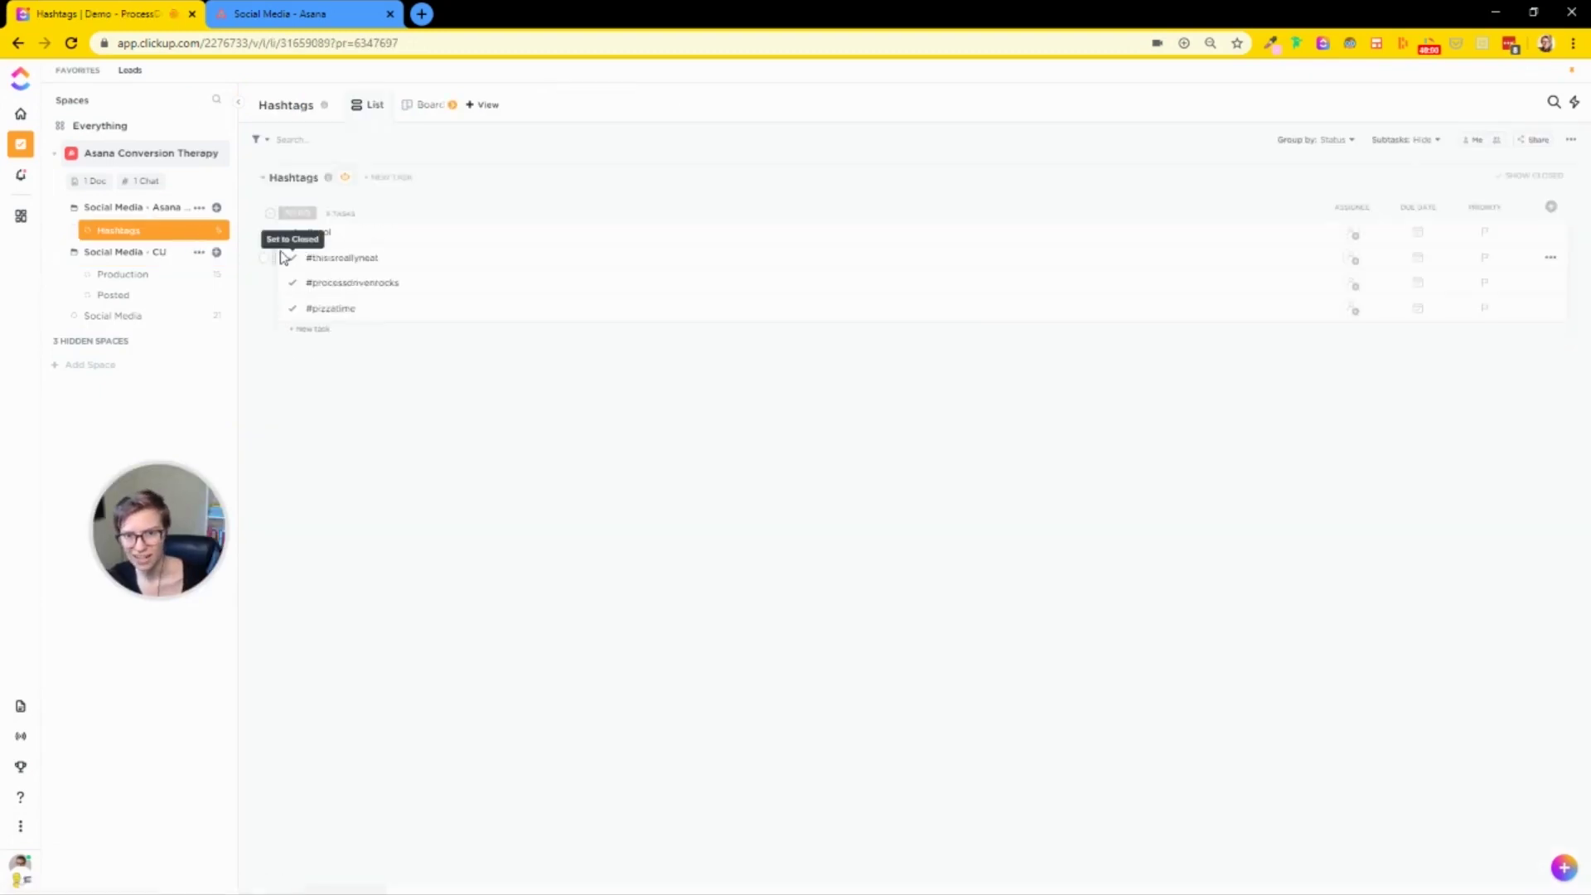
{"action": "left_click", "coordinate": [214, 230]}
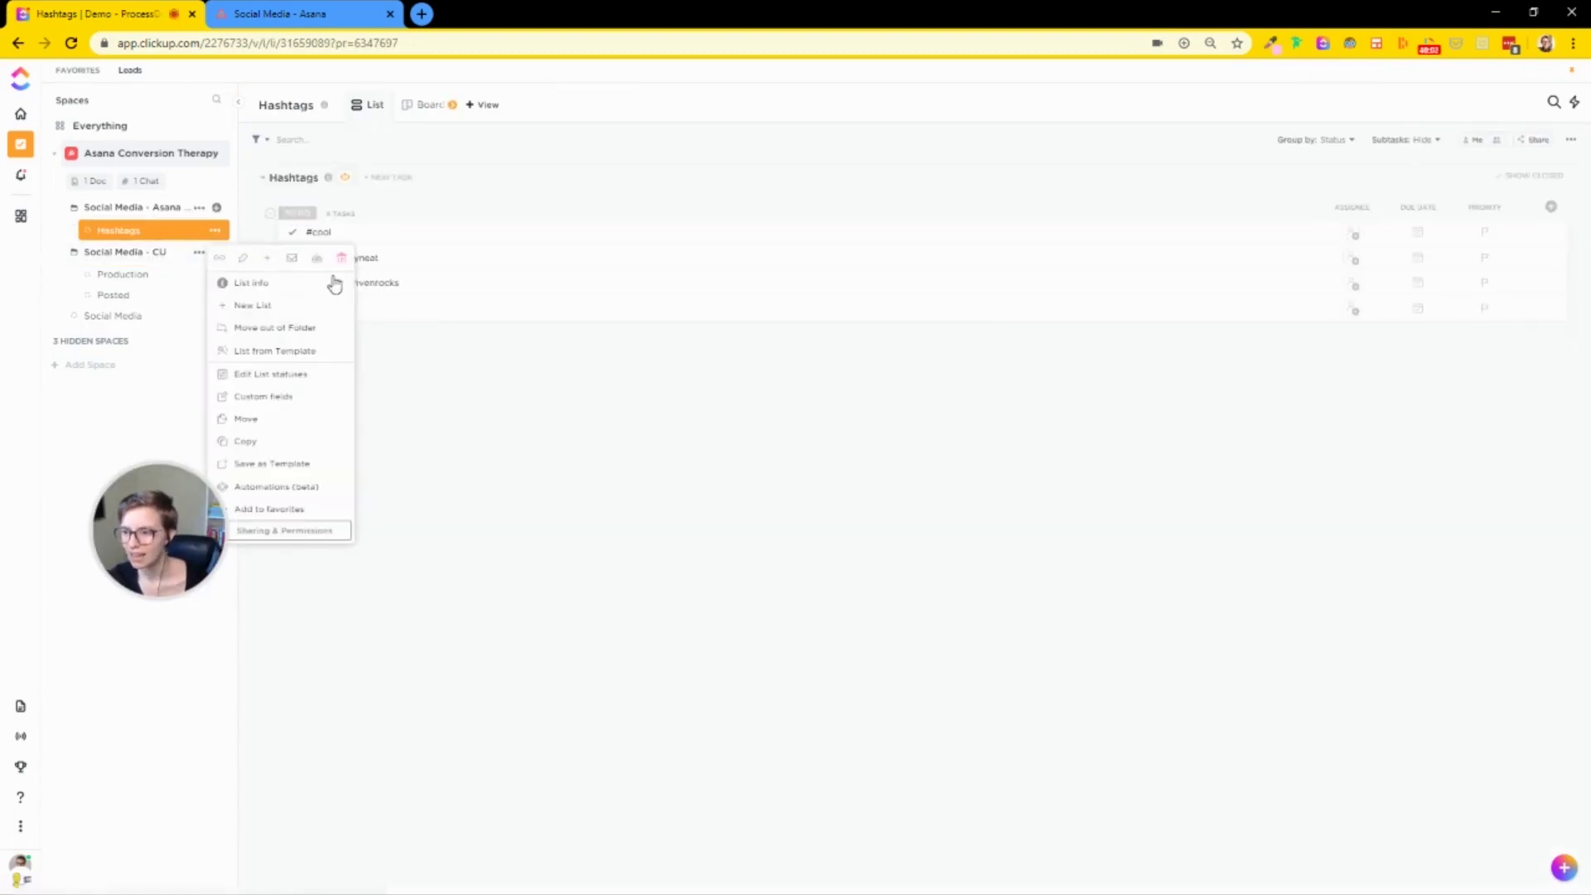
{"action": "left_click", "coordinate": [341, 257]}
{"action": "left_click", "coordinate": [838, 360]}
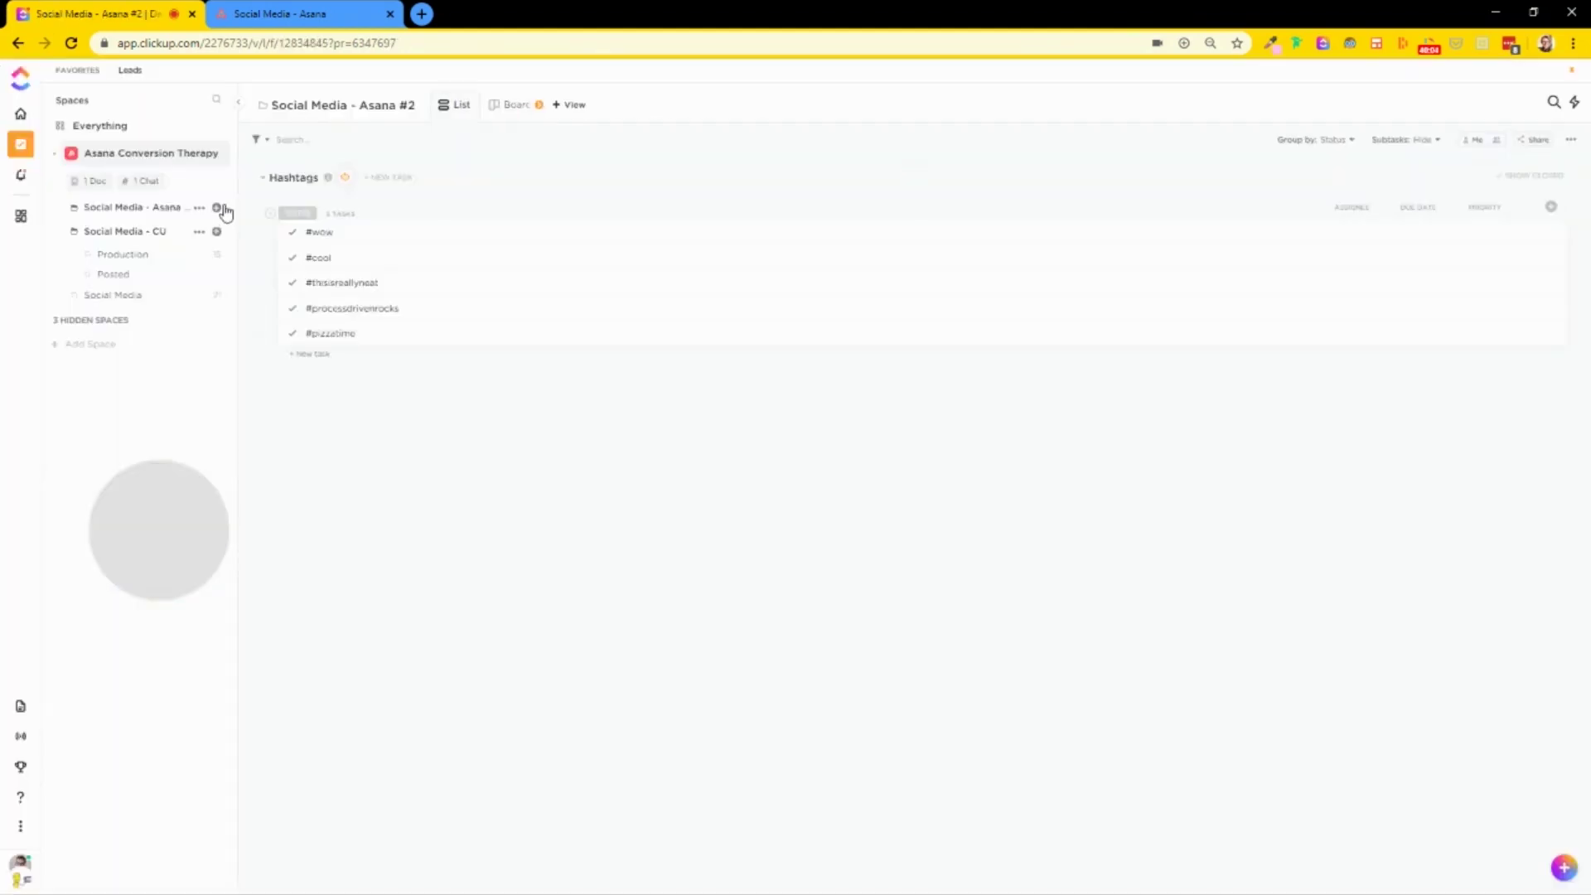
Step: Delete the empty Social Media - Asana #2 folder
{"action": "left_click", "coordinate": [198, 207]}
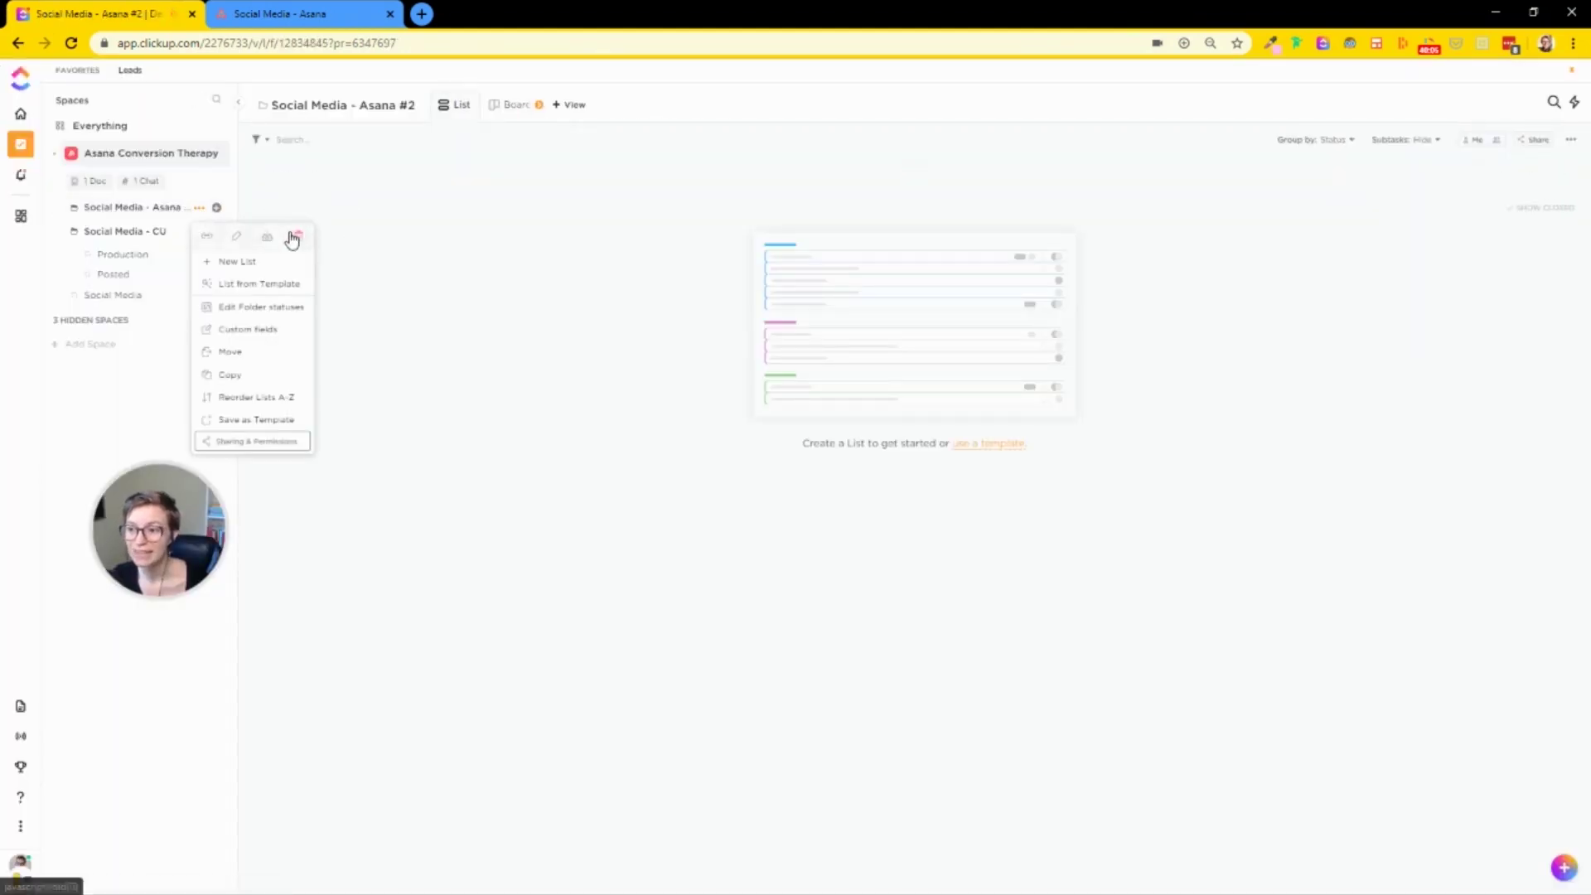
{"action": "left_click", "coordinate": [291, 237]}
{"action": "left_click", "coordinate": [878, 361]}
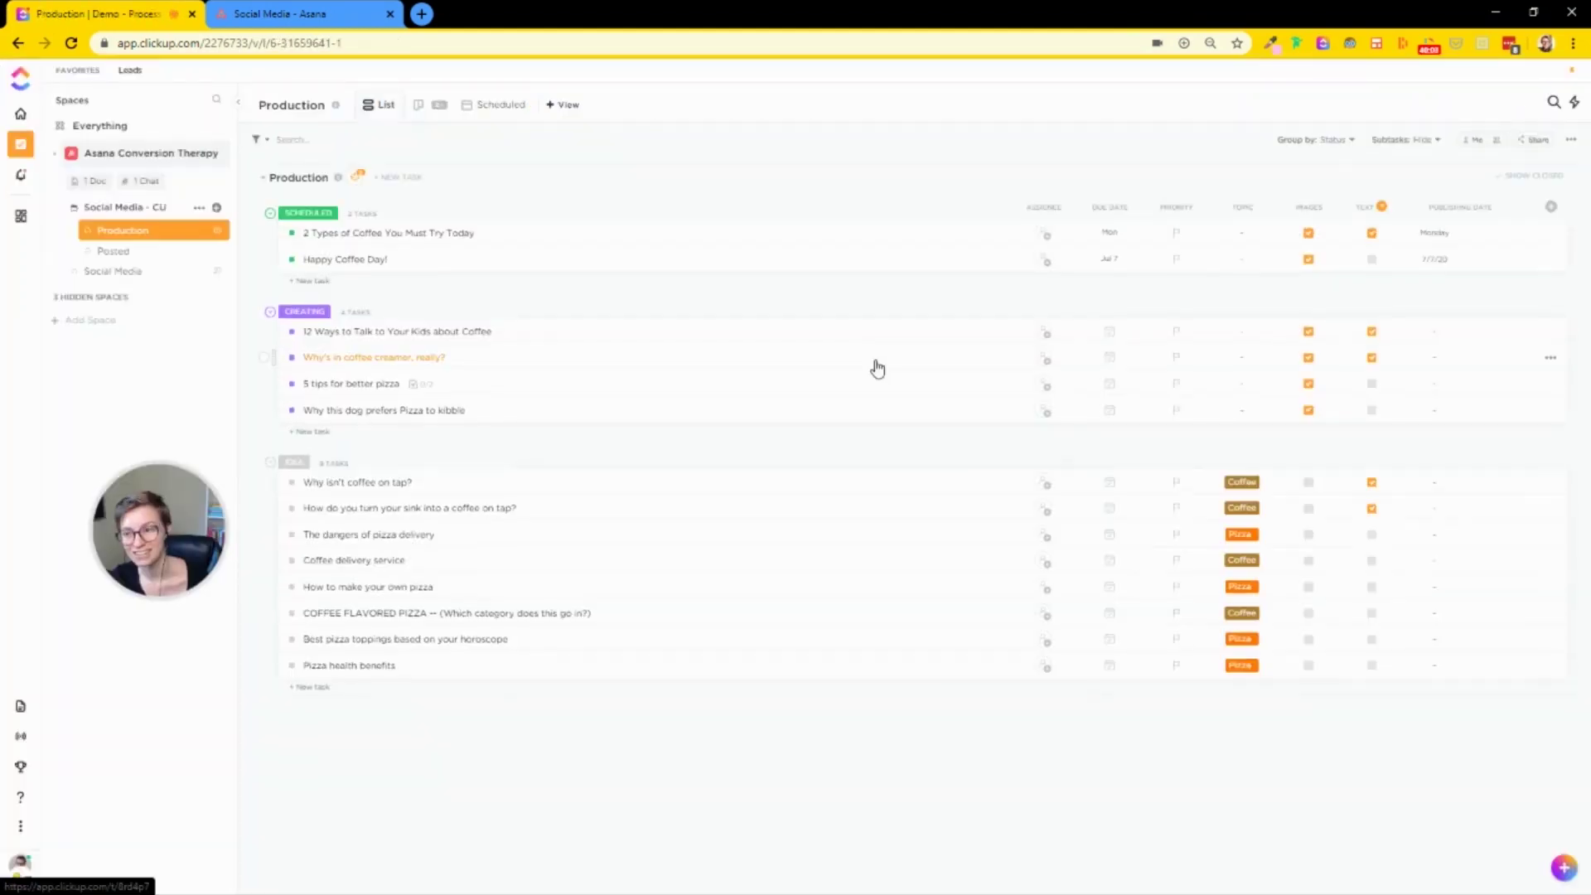
Step: Review the Posted list's board and the section-grouped Social Media list
{"action": "left_click", "coordinate": [135, 256]}
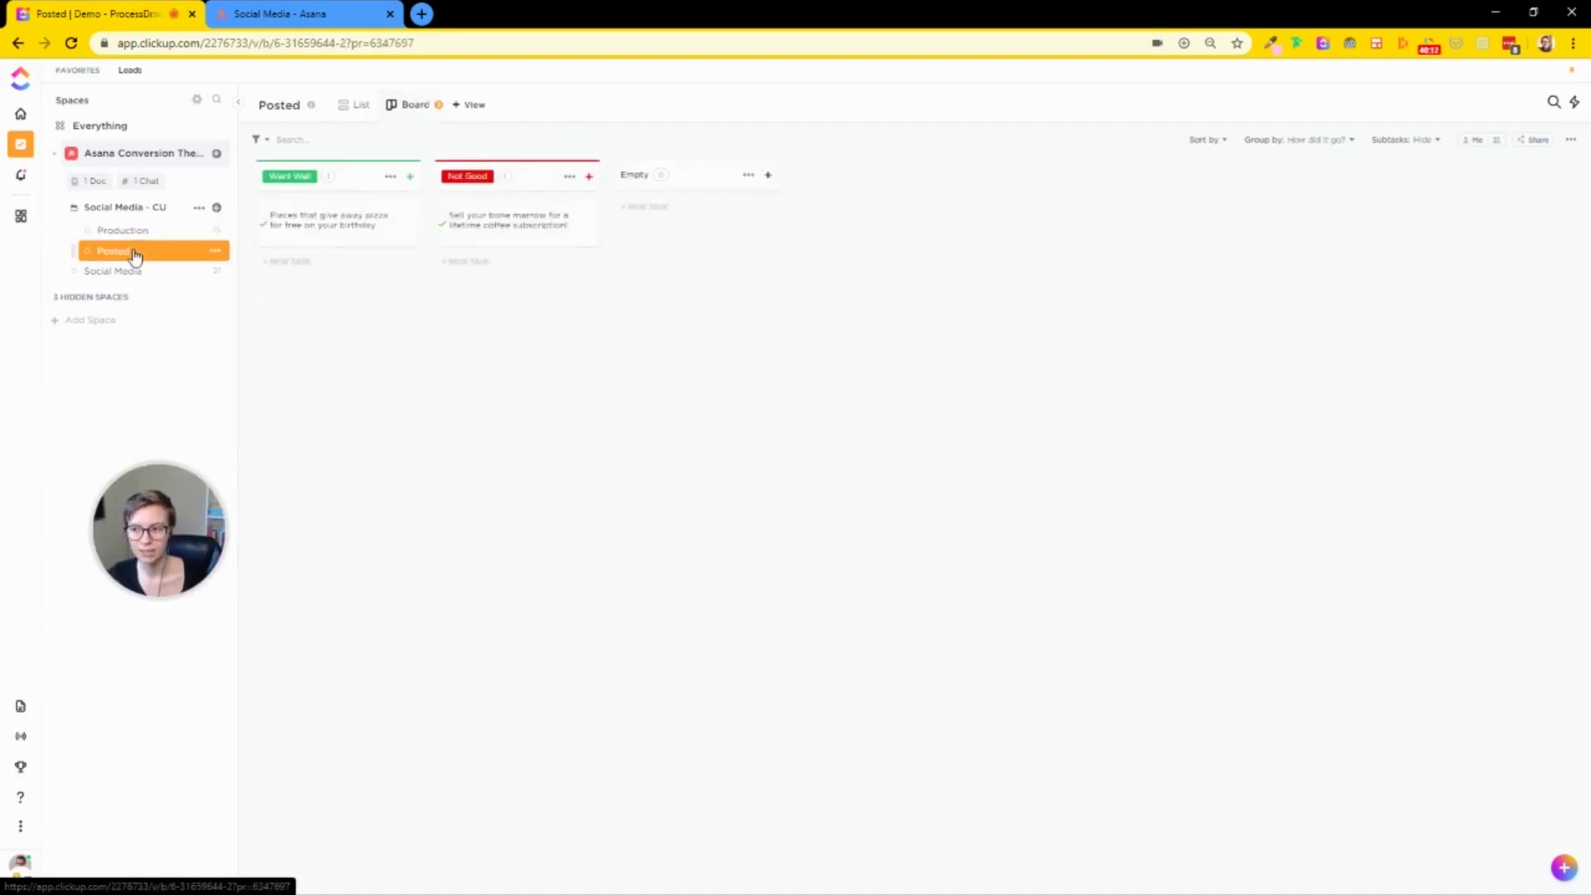
{"action": "left_click", "coordinate": [131, 274]}
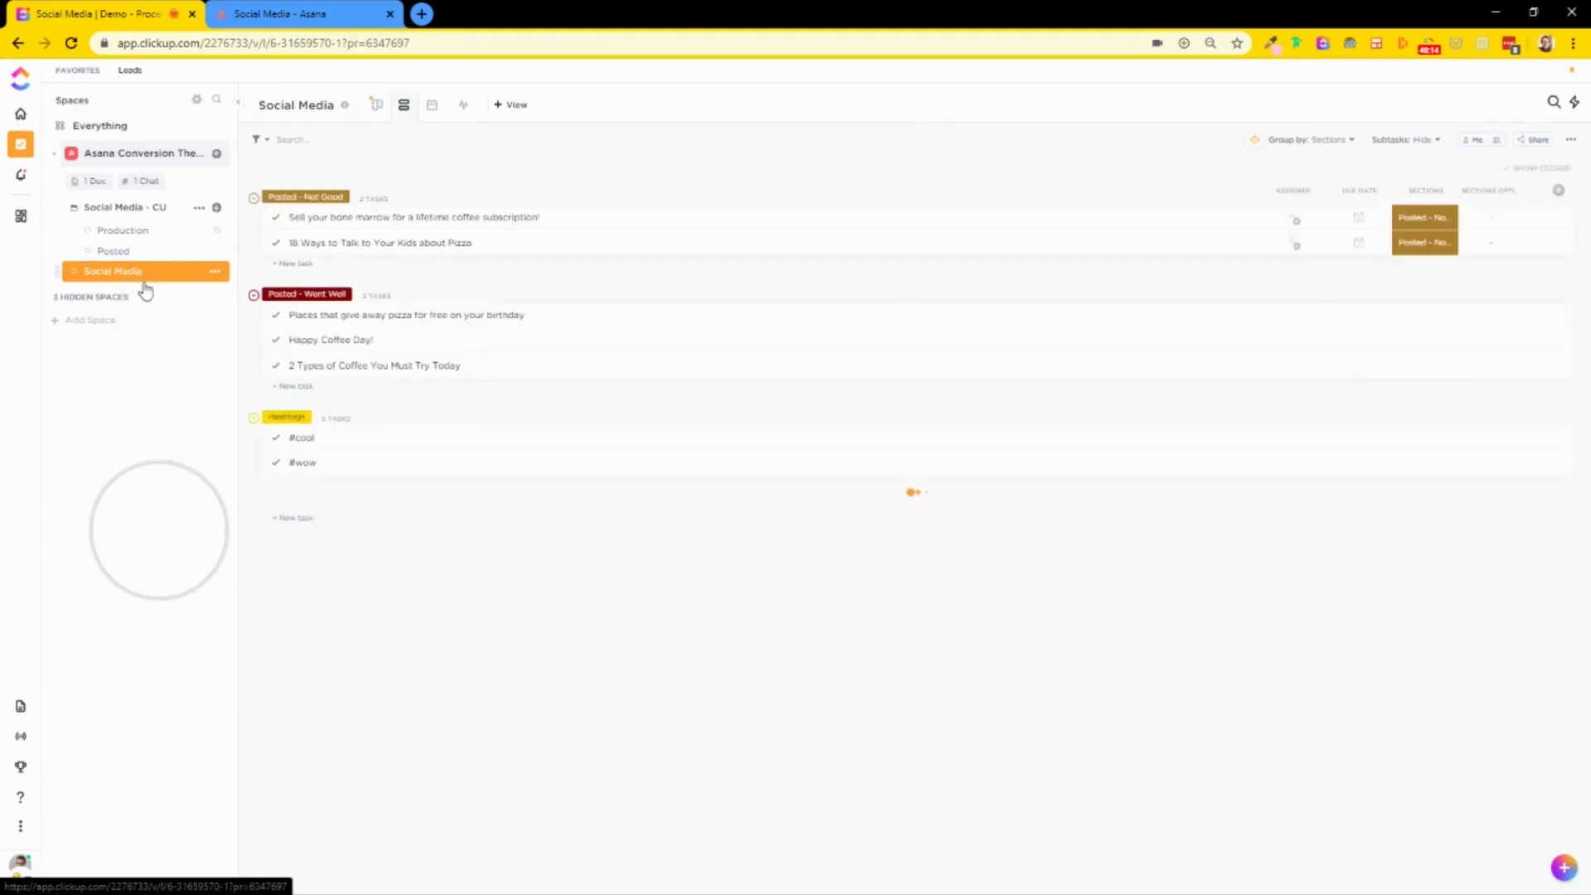